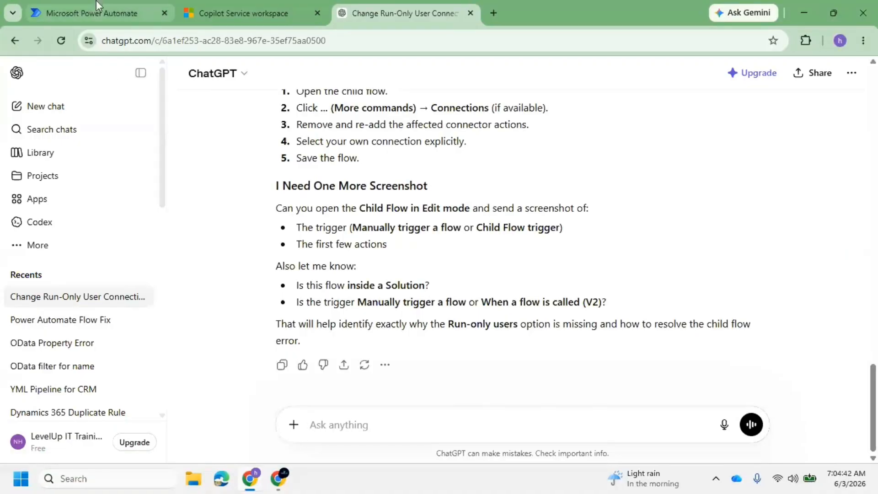
Review the Expressions Practice flow's Run-only user card, then go back to the cloud flows list
{"action": "left_click", "coordinate": [92, 13]}
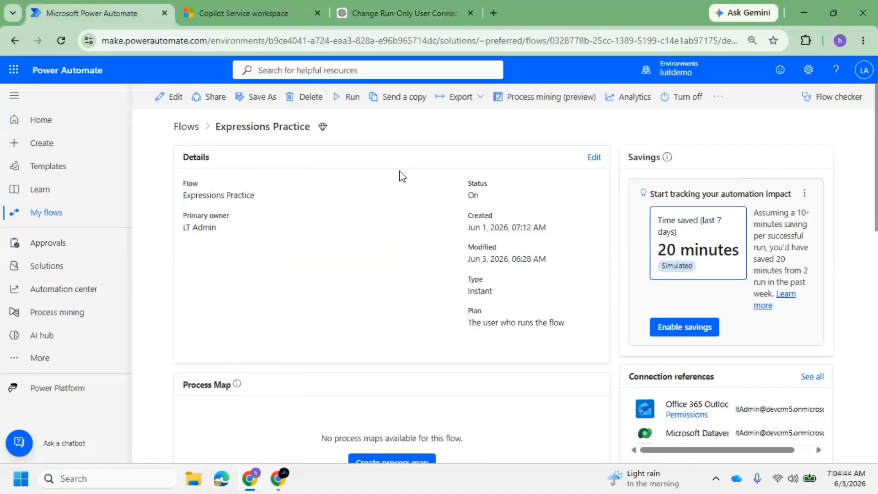
{"action": "scroll", "coordinate": [698, 281], "scroll_direction": "down", "scroll_amount": 12}
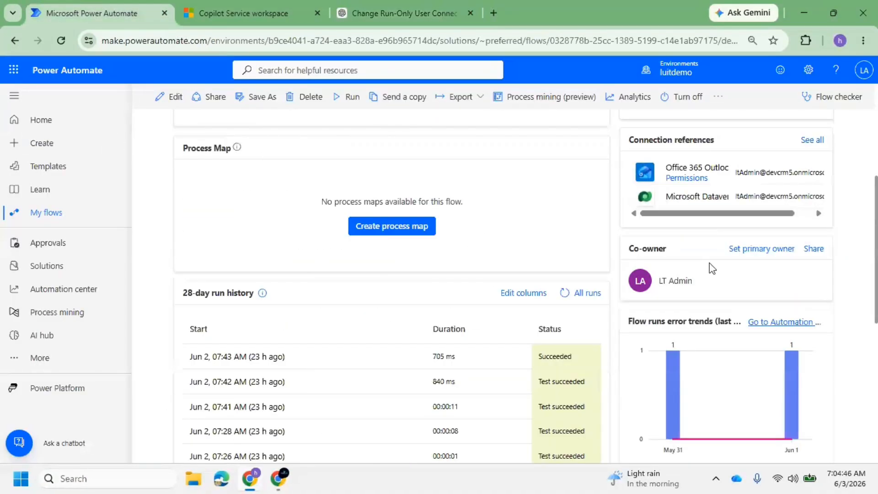
{"action": "scroll", "coordinate": [720, 302], "scroll_direction": "down", "scroll_amount": 2}
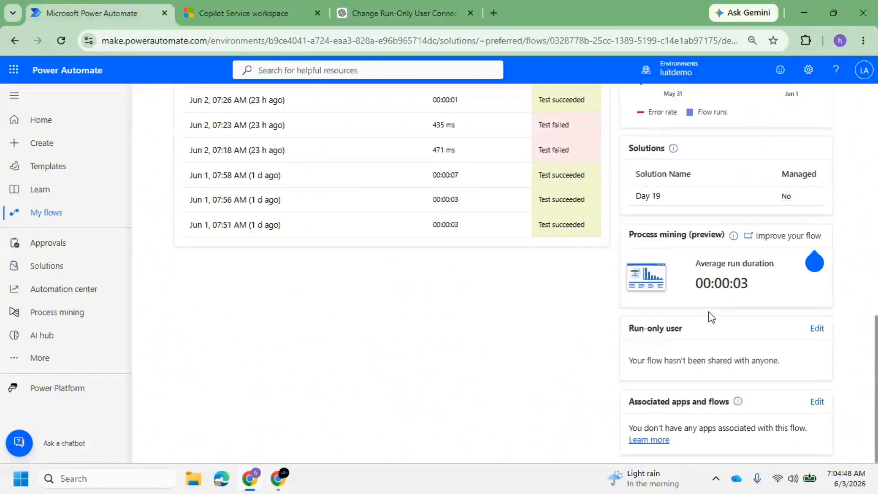
{"action": "left_click_drag", "start_coordinate": [629, 328], "coordinate": [683, 329]}
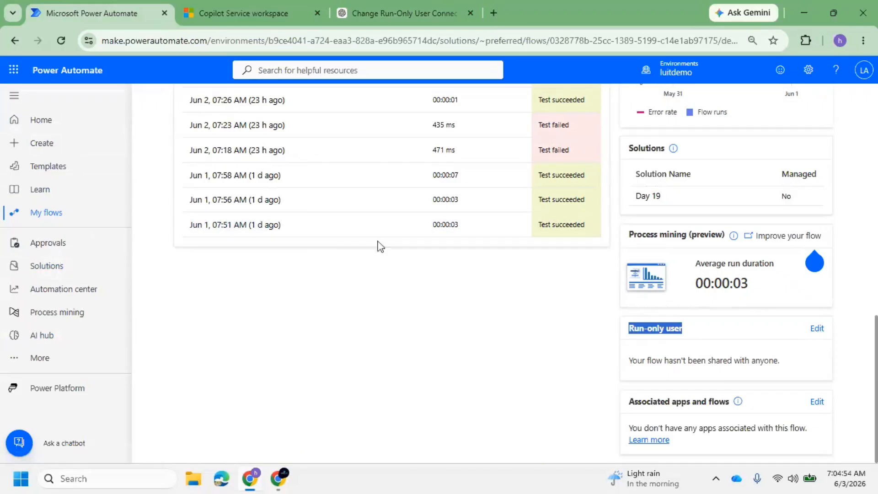
{"action": "scroll", "coordinate": [378, 245], "scroll_direction": "up", "scroll_amount": 5}
{"action": "left_click", "coordinate": [17, 40]}
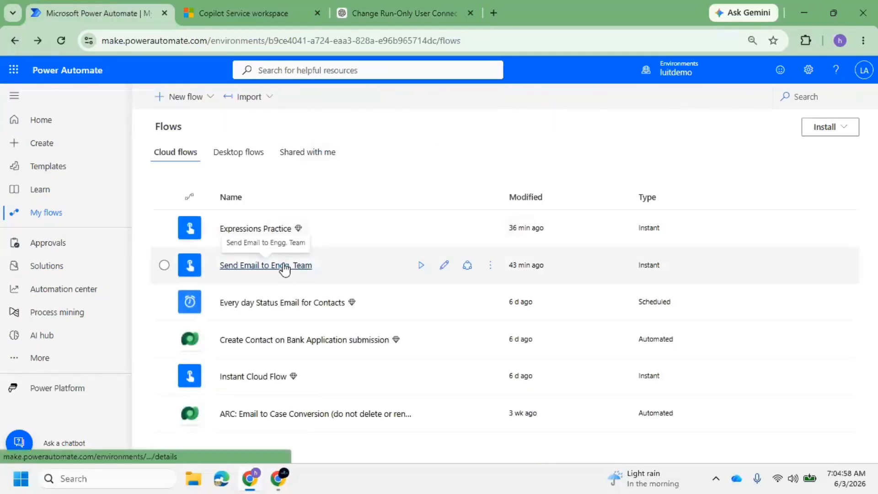
Open the Send Email to Engg. Team flow's details to see its two run-only users
{"action": "left_click", "coordinate": [285, 267]}
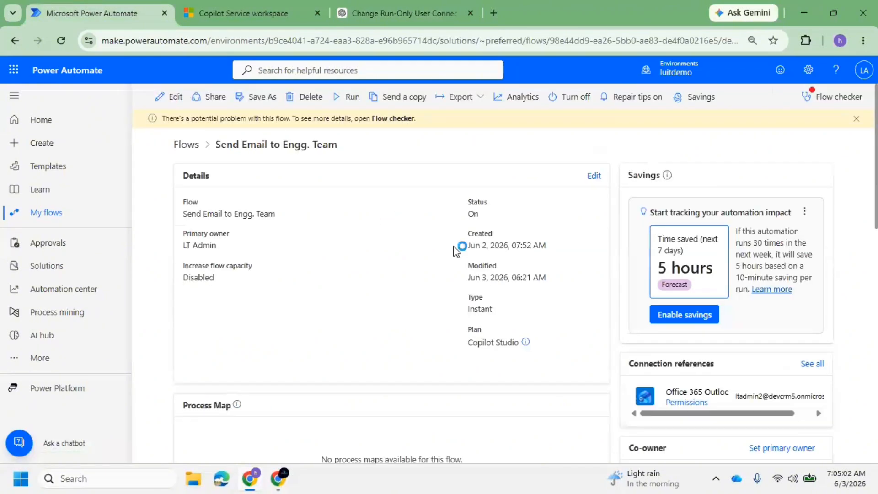
{"action": "scroll", "coordinate": [603, 308], "scroll_direction": "down", "scroll_amount": 13}
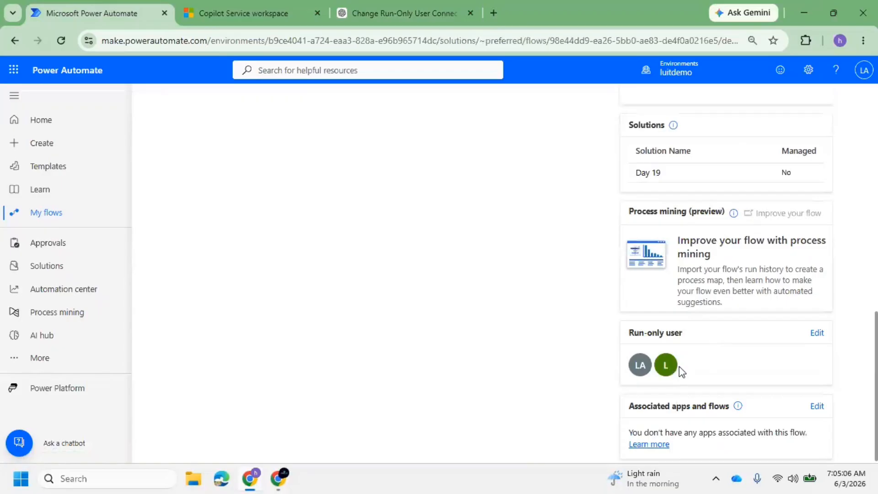
{"action": "left_click", "coordinate": [817, 333]}
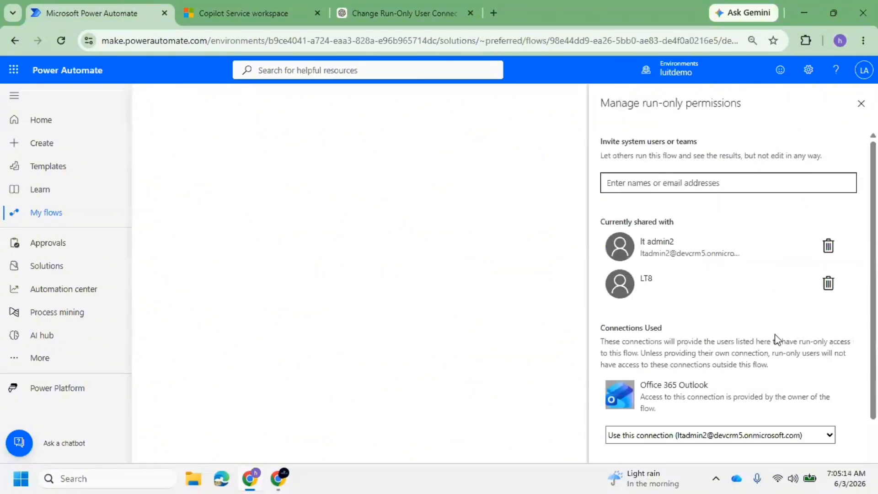
{"action": "scroll", "coordinate": [709, 383], "scroll_direction": "down", "scroll_amount": 1}
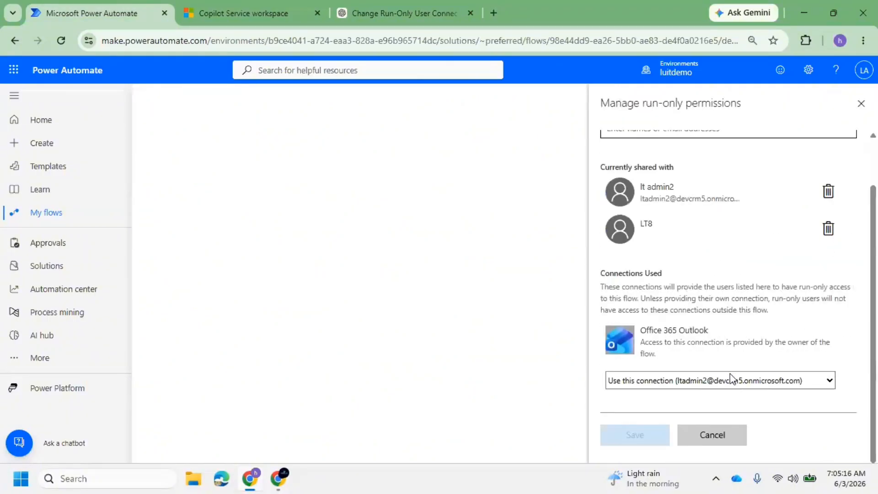
{"action": "left_click", "coordinate": [734, 381]}
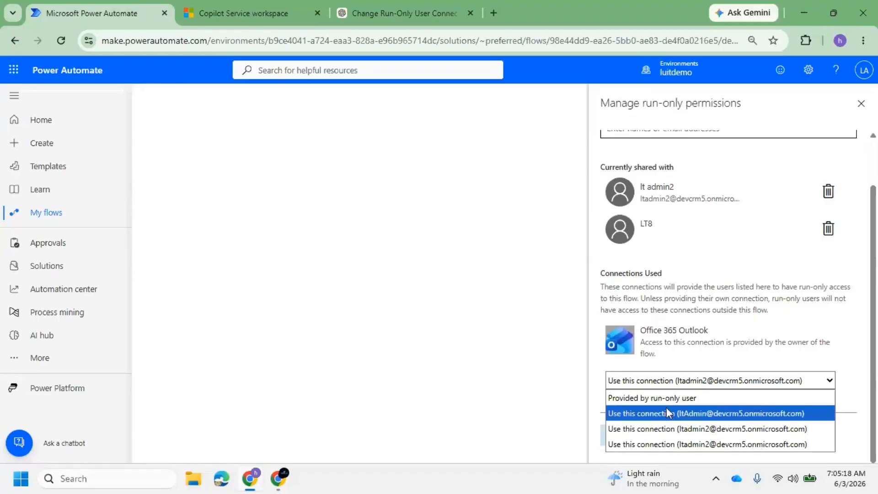
{"action": "left_click", "coordinate": [682, 398]}
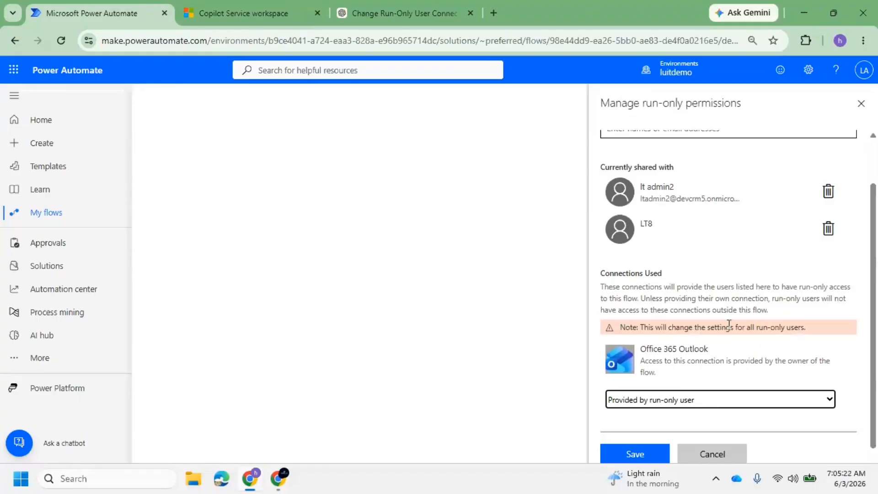
{"action": "scroll", "coordinate": [729, 324], "scroll_direction": "up", "scroll_amount": 1}
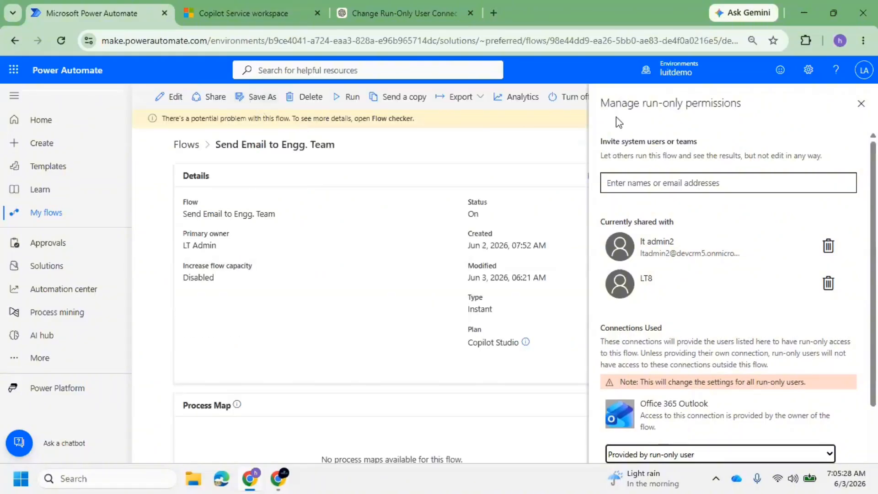
{"action": "left_click", "coordinate": [860, 105]}
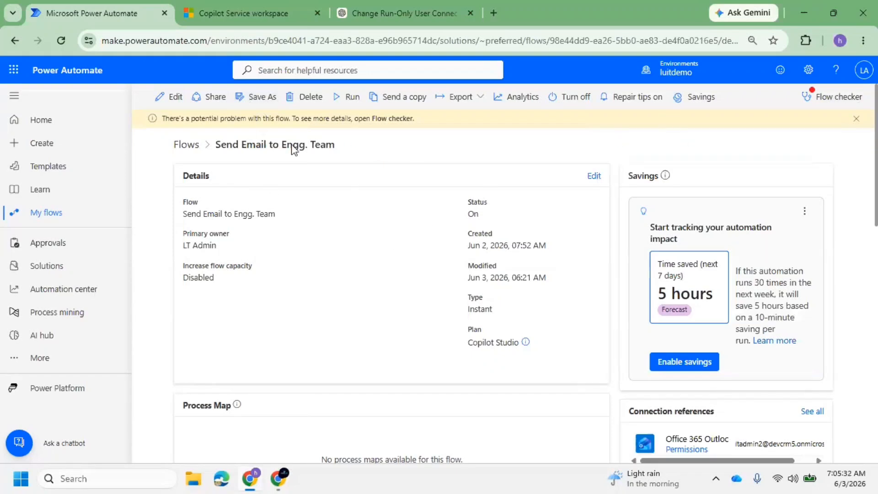
{"action": "scroll", "coordinate": [676, 284], "scroll_direction": "down", "scroll_amount": 10}
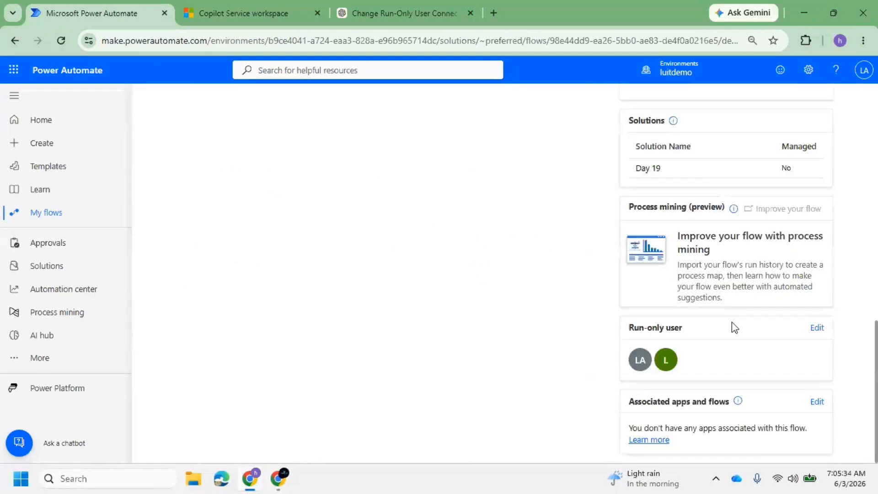
Set the Office 365 Outlook run-only connection to 'Provided by run-only user', save, and duplicate the tab
{"action": "left_click", "coordinate": [817, 328]}
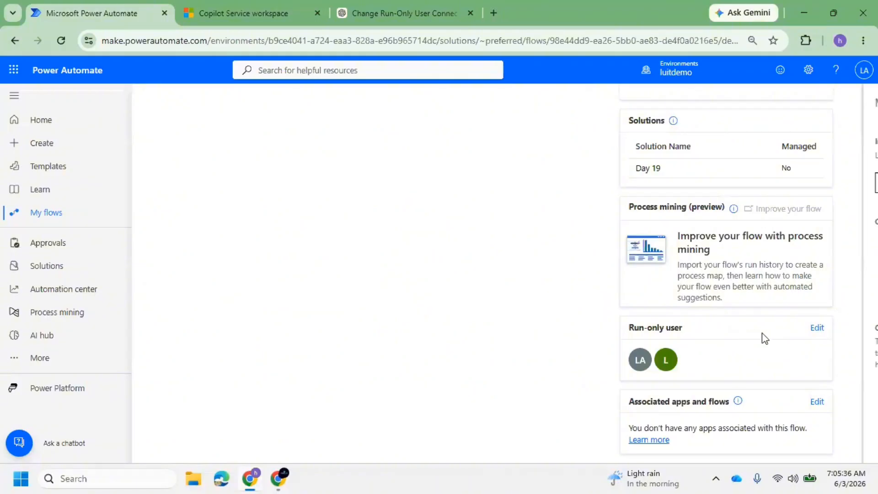
{"action": "scroll", "coordinate": [686, 348], "scroll_direction": "down", "scroll_amount": 2}
{"action": "left_click", "coordinate": [686, 384]}
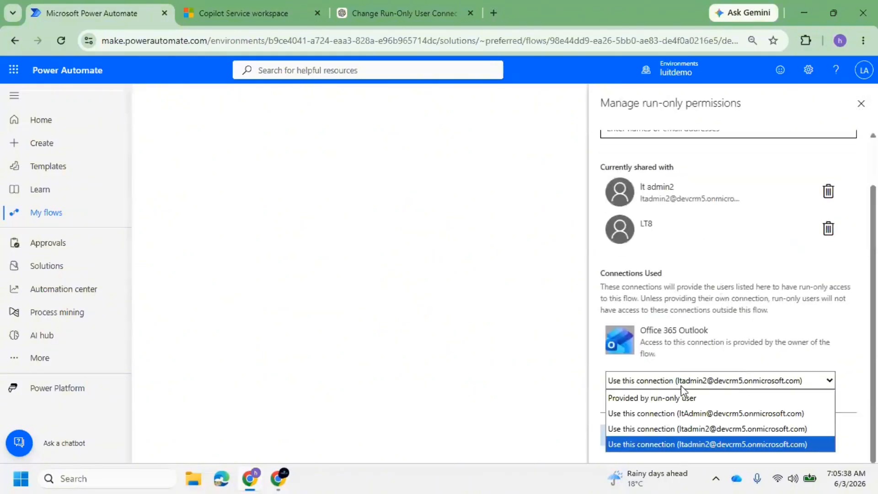
{"action": "left_click", "coordinate": [659, 396]}
{"action": "left_click", "coordinate": [655, 454]}
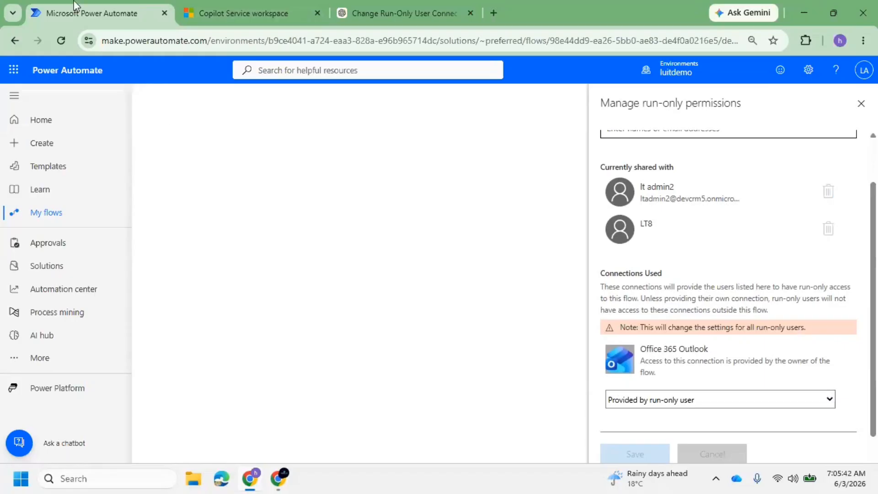
{"action": "right_click", "coordinate": [80, 13]}
{"action": "left_click", "coordinate": [153, 132]}
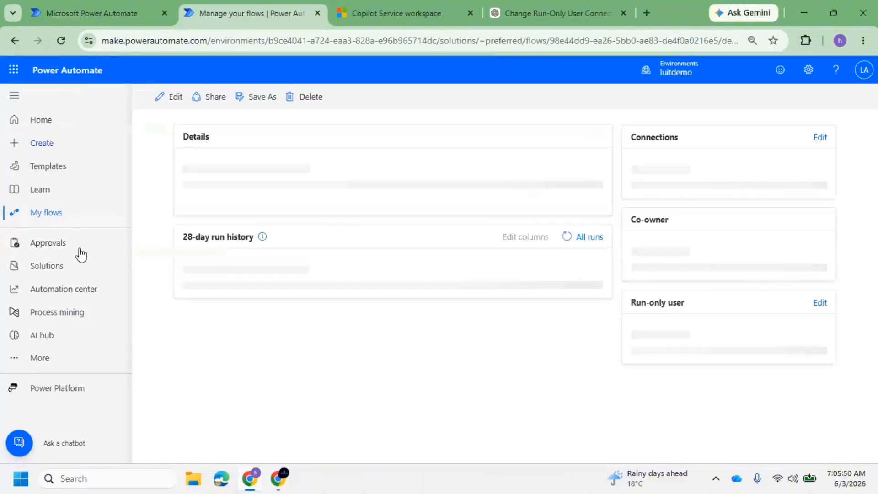
Open the Expressions Practice flow from My flows in the editor
{"action": "left_click", "coordinate": [50, 220]}
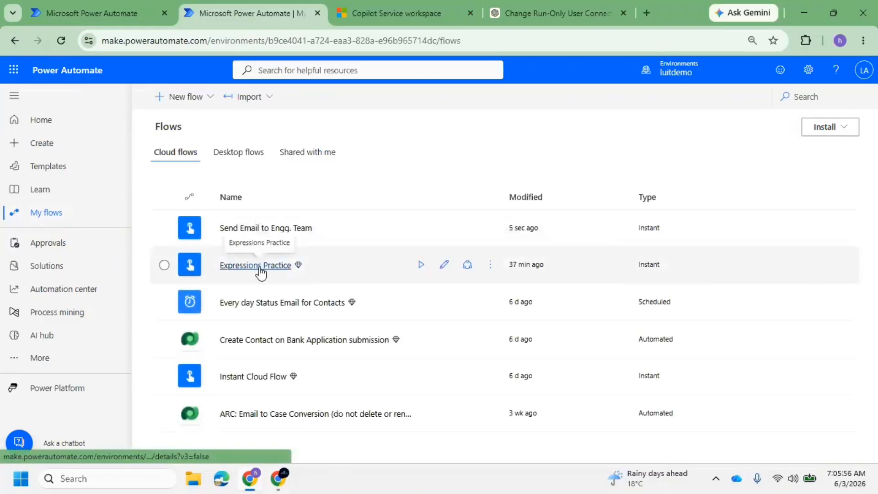
{"action": "left_click", "coordinate": [260, 269]}
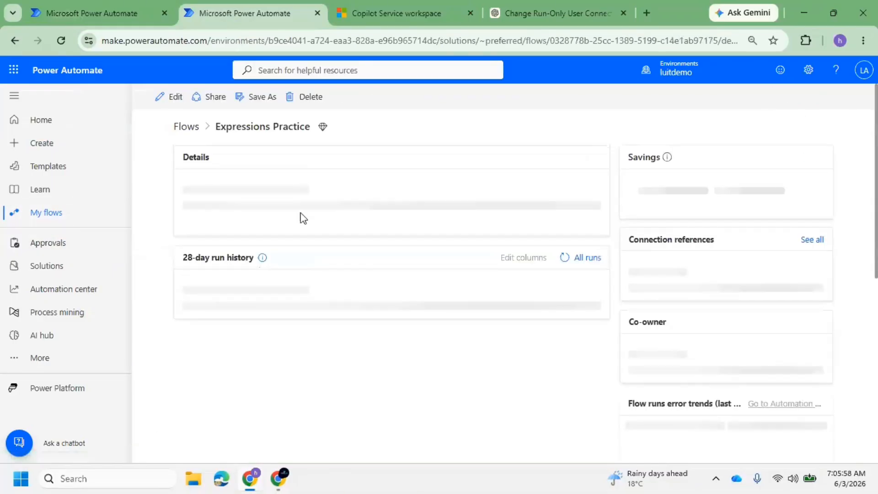
{"action": "left_click", "coordinate": [163, 98]}
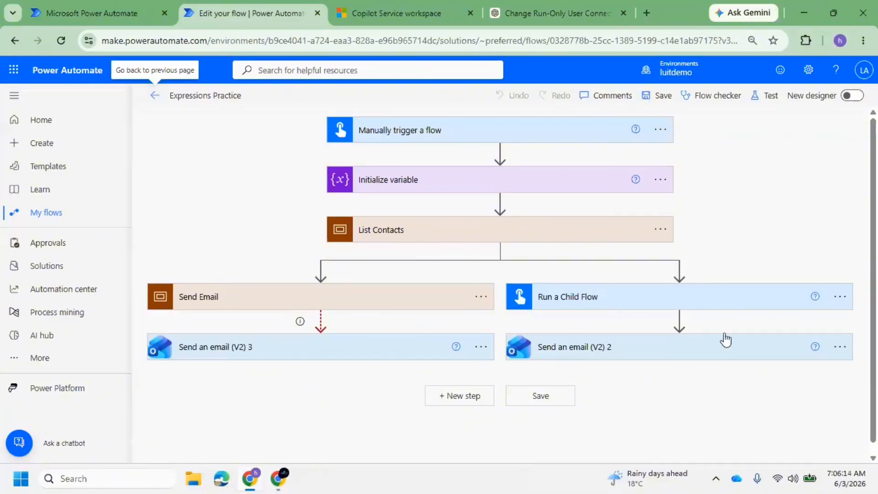
Delete the Run a Child Flow step from the right branch and save the flow
{"action": "left_click", "coordinate": [840, 303]}
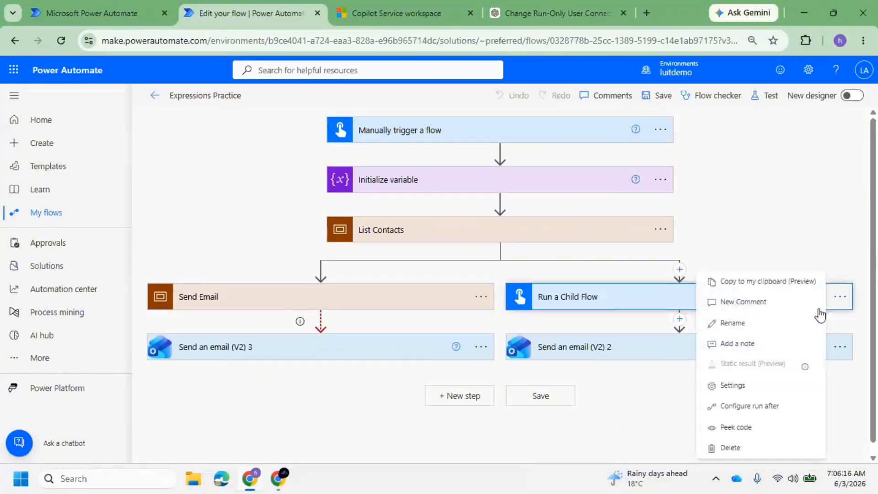
{"action": "left_click", "coordinate": [740, 451]}
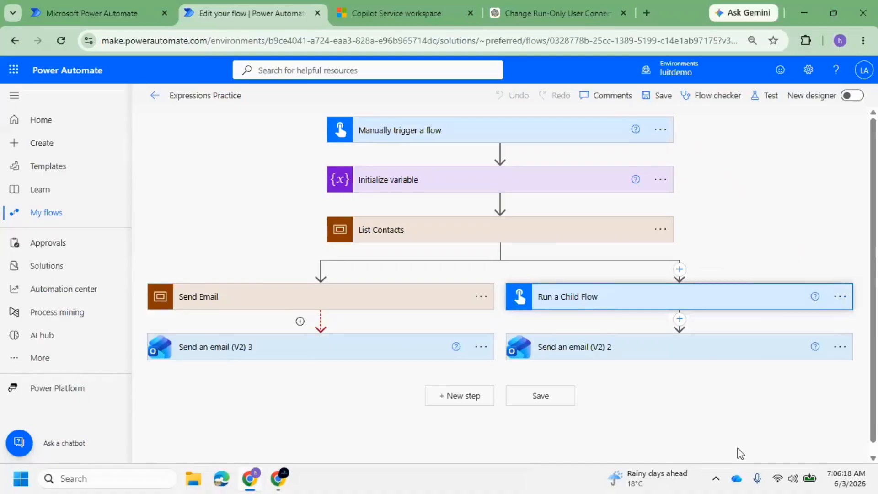
{"action": "left_click", "coordinate": [447, 289]}
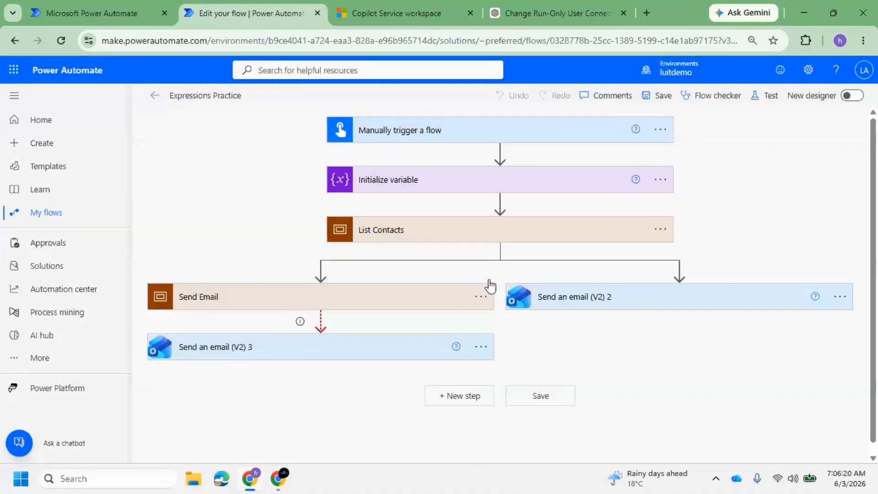
{"action": "left_click", "coordinate": [680, 271]}
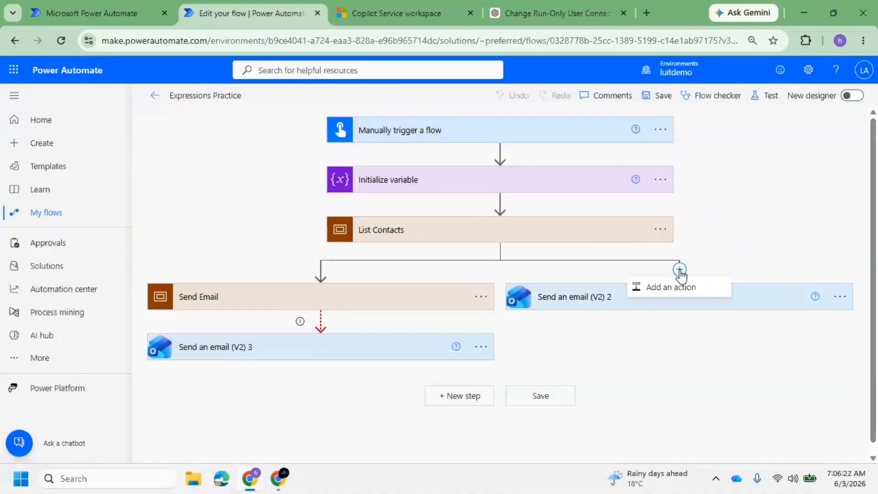
{"action": "left_click", "coordinate": [659, 98]}
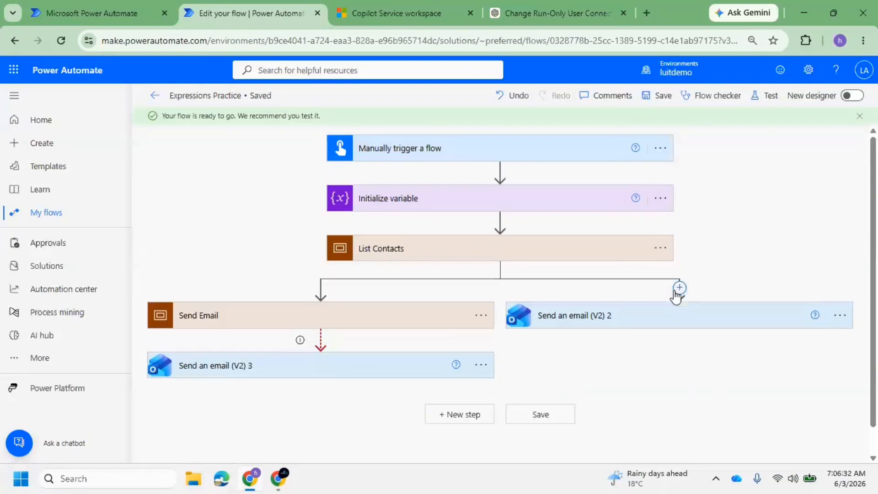
{"action": "left_click", "coordinate": [680, 289]}
Add a Flows 'Run a Child Flow' action calling Send Email to Engg. Team
{"action": "left_click", "coordinate": [689, 304]}
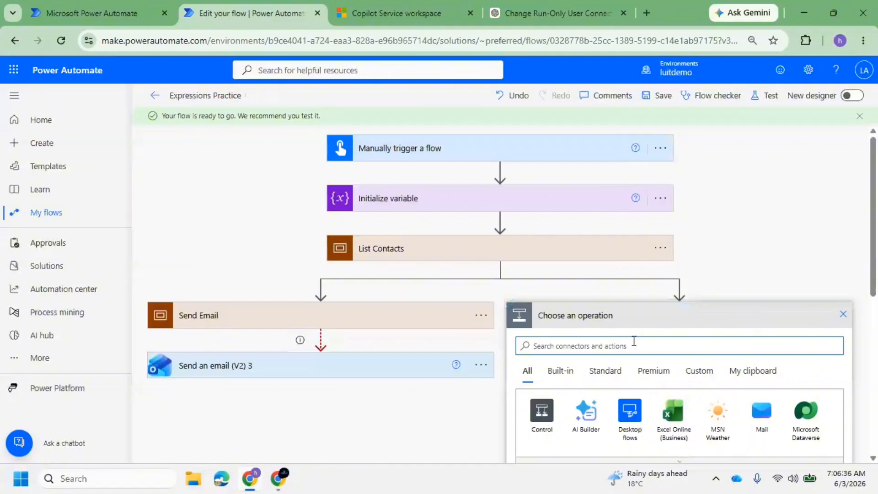
{"action": "type", "text": "RUn"}
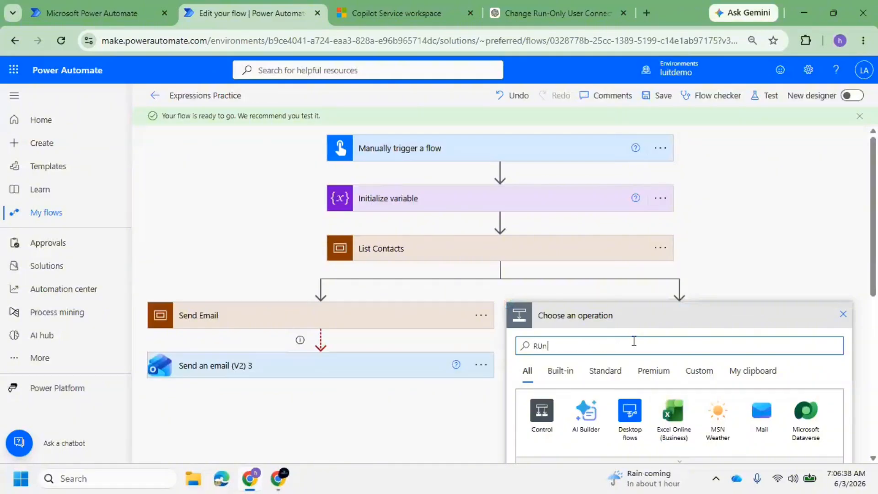
{"action": "type", "text": " Child Flow"}
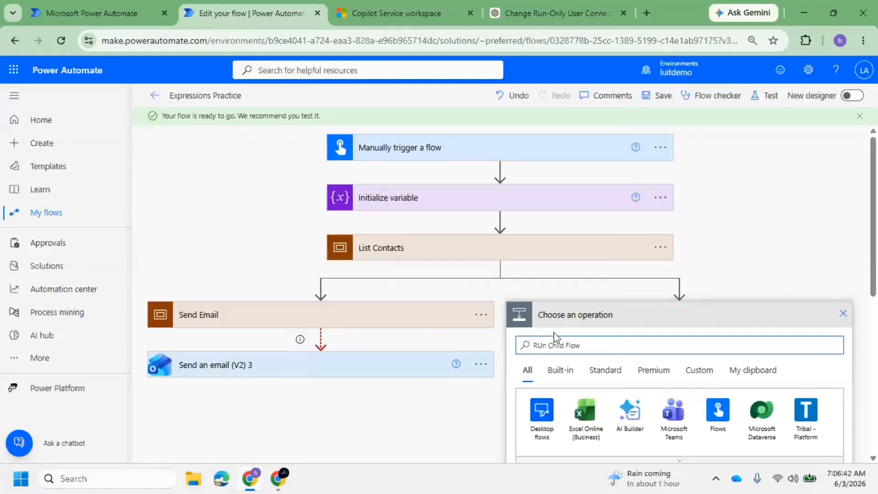
{"action": "scroll", "coordinate": [544, 326], "scroll_direction": "down", "scroll_amount": 3}
{"action": "scroll", "coordinate": [602, 403], "scroll_direction": "down", "scroll_amount": 5}
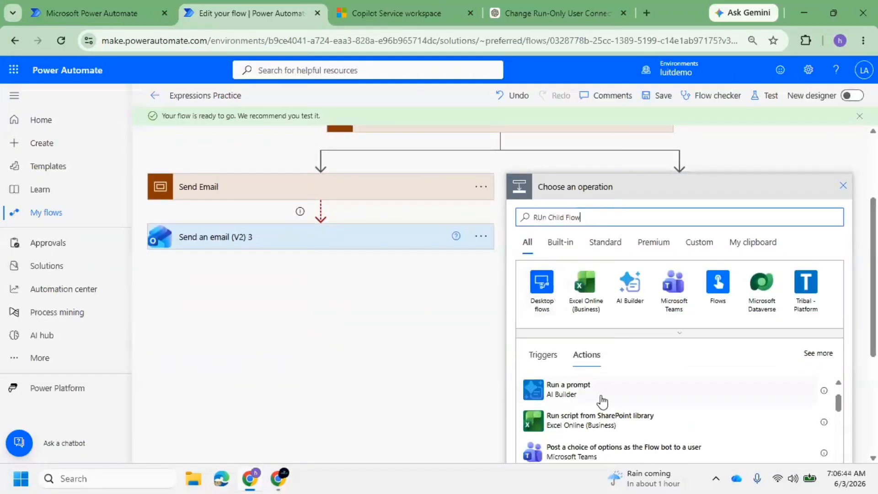
{"action": "scroll", "coordinate": [604, 407], "scroll_direction": "down", "scroll_amount": 4}
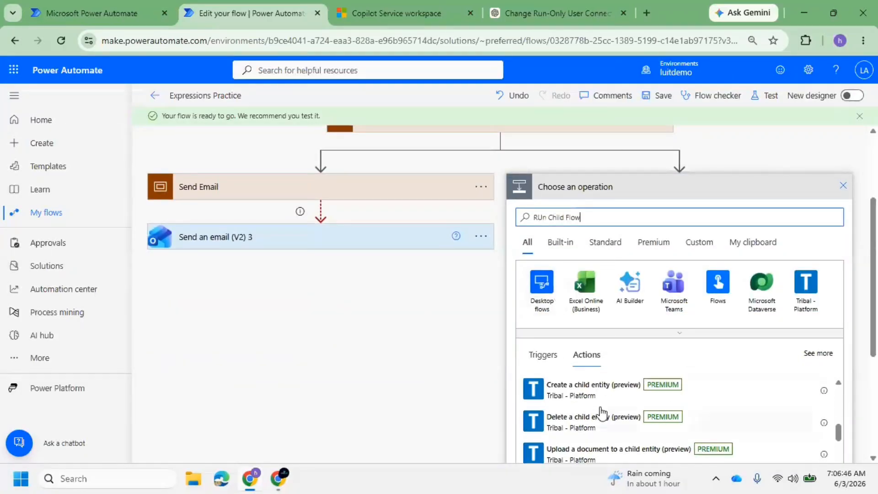
{"action": "scroll", "coordinate": [602, 411], "scroll_direction": "up", "scroll_amount": 10}
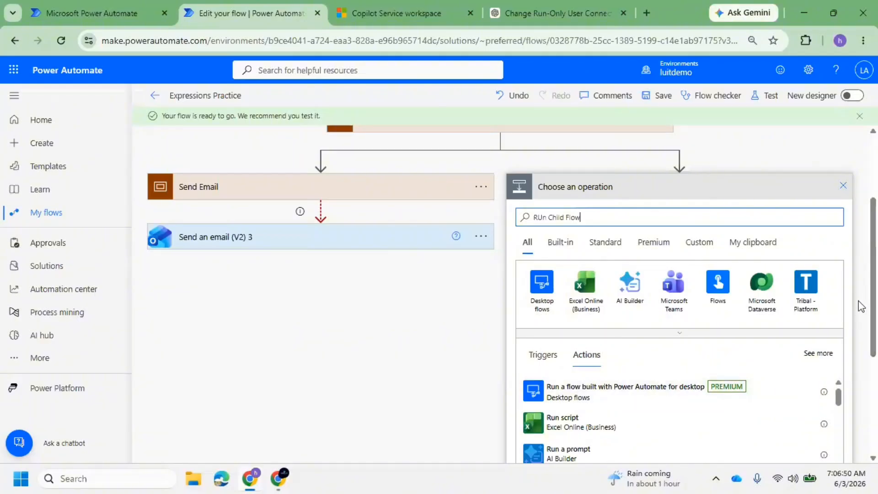
{"action": "left_click", "coordinate": [716, 293]}
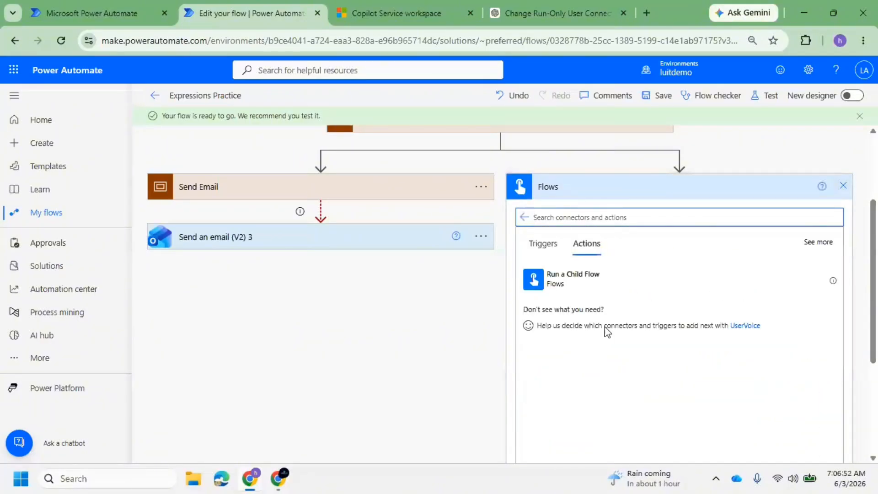
{"action": "left_click", "coordinate": [600, 282]}
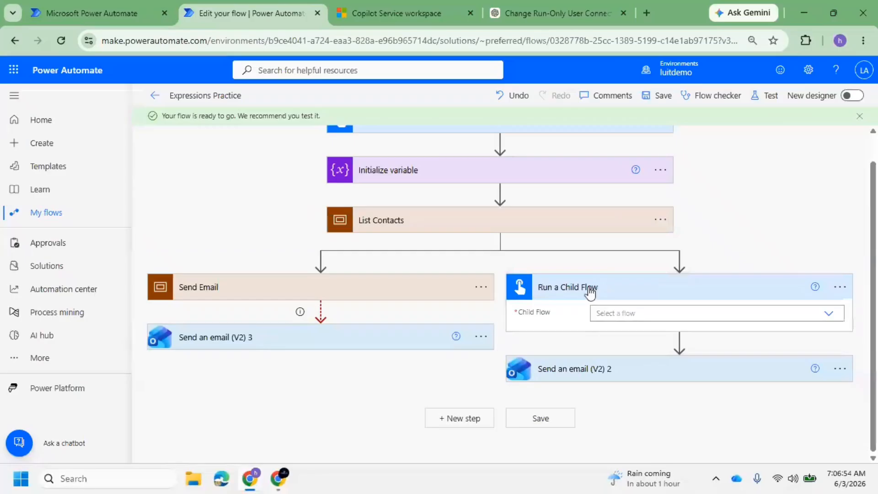
{"action": "left_click", "coordinate": [683, 308]}
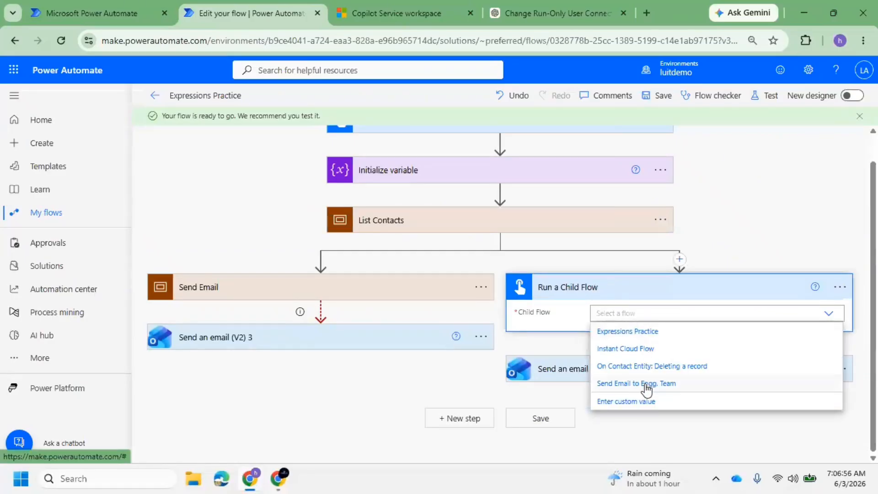
{"action": "left_click", "coordinate": [646, 387]}
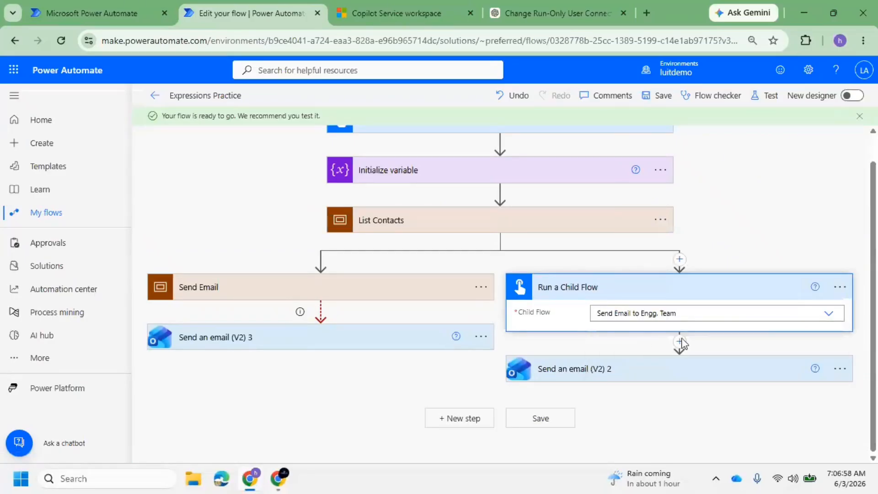
Fill the Engg. Team Alias input with the flow email address variable
{"action": "left_click", "coordinate": [637, 335]}
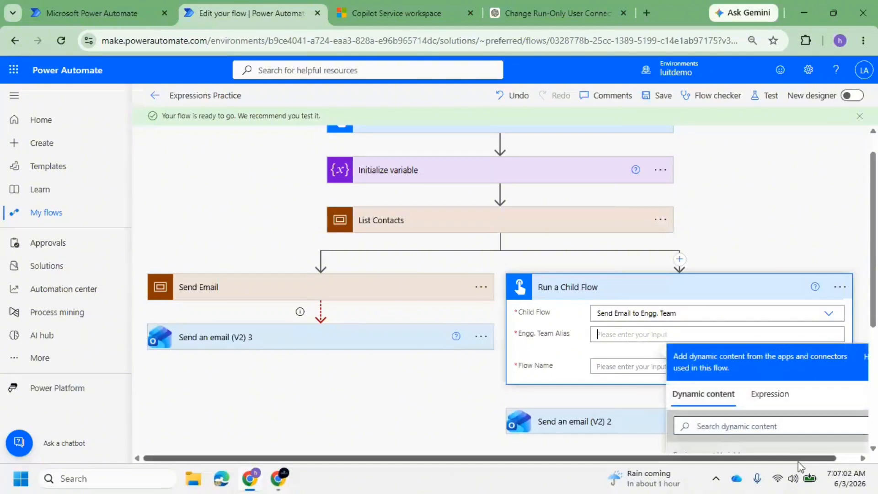
{"action": "left_click_drag", "start_coordinate": [798, 460], "coordinate": [821, 460]}
{"action": "scroll", "coordinate": [758, 277], "scroll_direction": "down", "scroll_amount": 3}
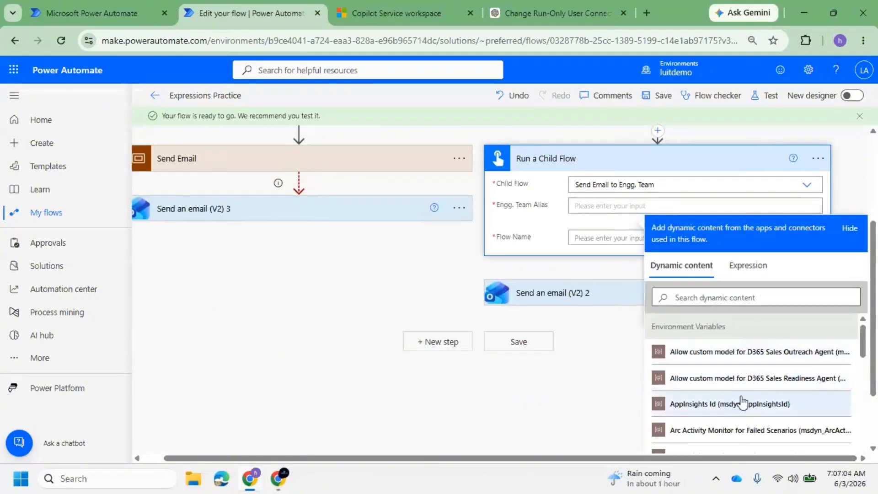
{"action": "scroll", "coordinate": [741, 403], "scroll_direction": "down", "scroll_amount": 4}
{"action": "scroll", "coordinate": [743, 403], "scroll_direction": "down", "scroll_amount": 3}
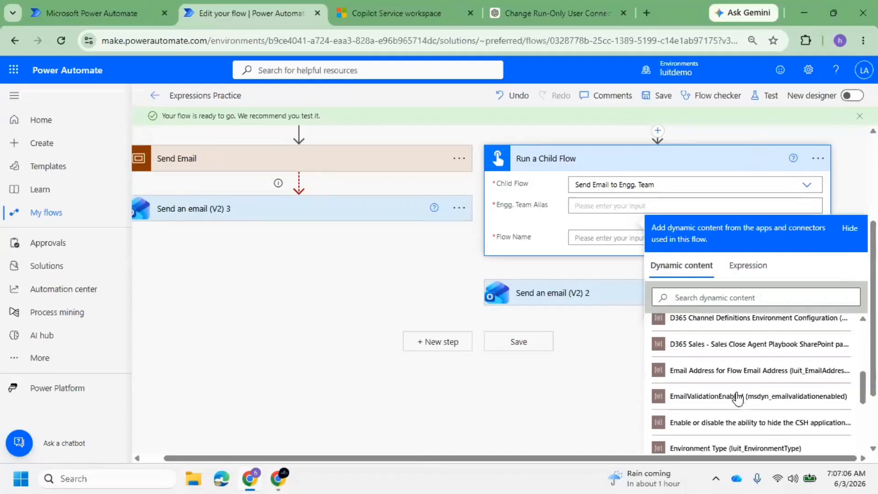
{"action": "left_click", "coordinate": [730, 372]}
Paste 'Expressions Practice' as the Flow Name, save, and dismiss the flow checker errors
{"action": "left_click", "coordinate": [599, 240]}
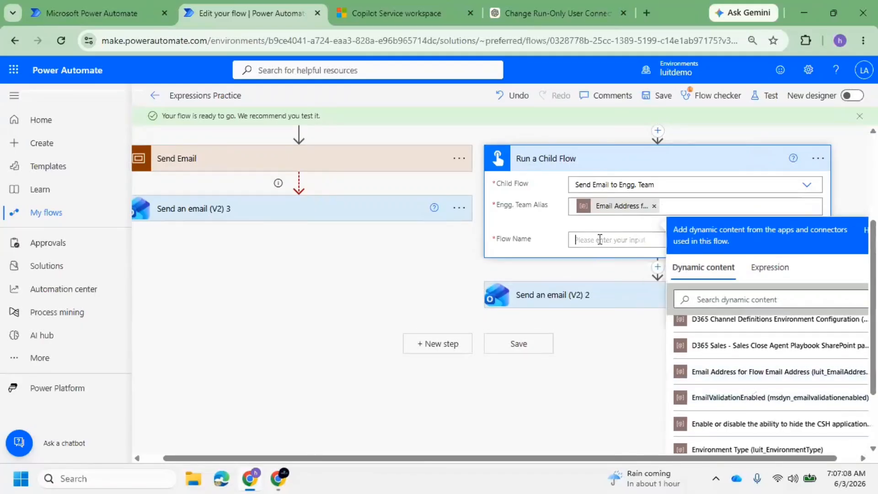
{"action": "left_click", "coordinate": [209, 97]}
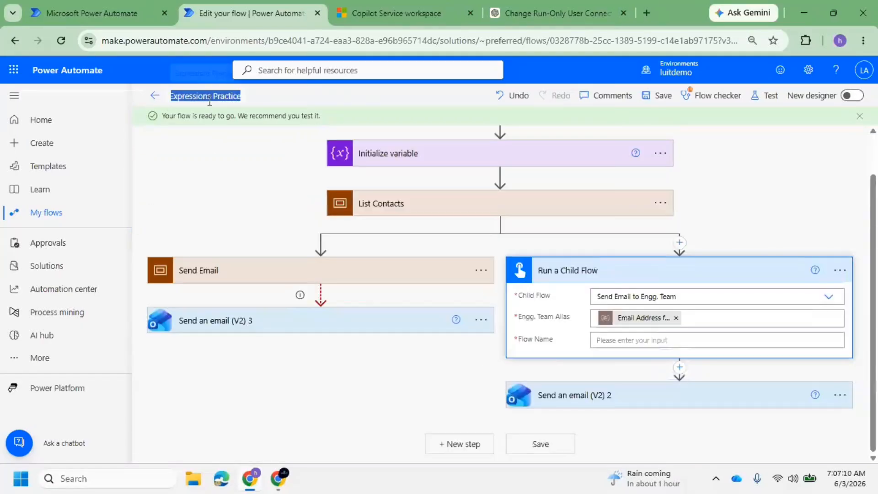
{"action": "key", "text": "ctrl+c"}
{"action": "left_click", "coordinate": [616, 345]}
{"action": "key", "text": "ctrl+v"}
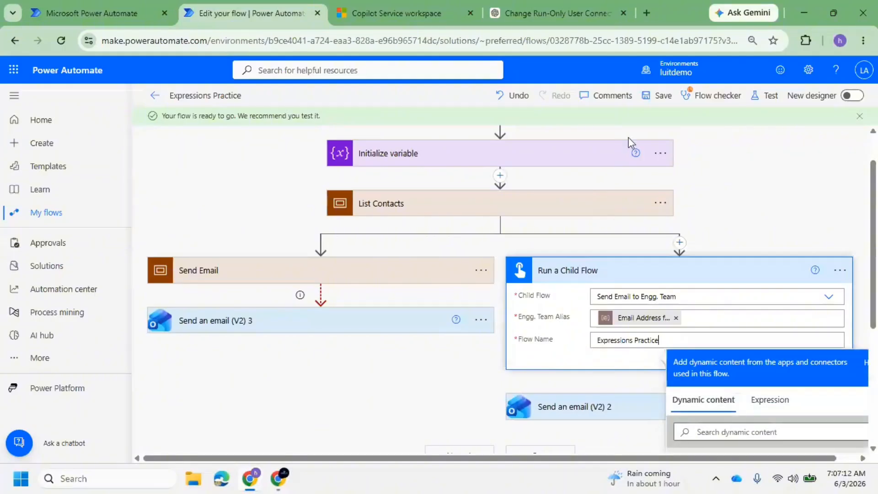
{"action": "left_click", "coordinate": [655, 98]}
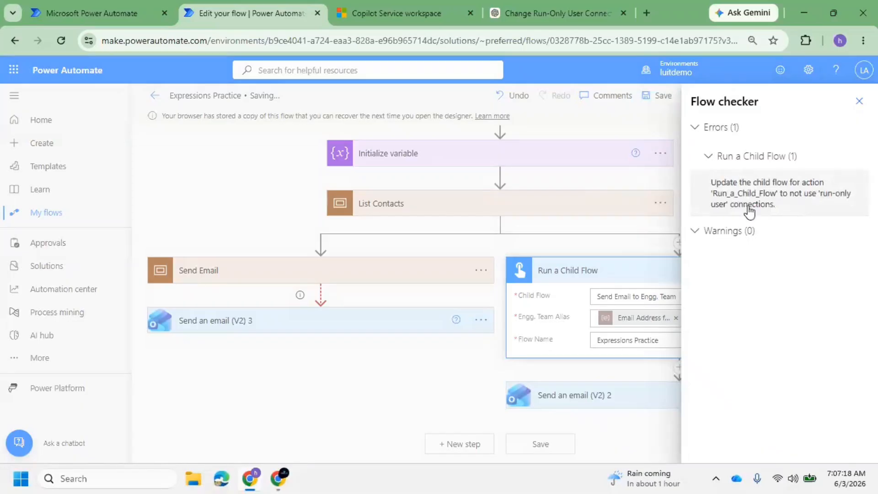
{"action": "left_click", "coordinate": [792, 176]}
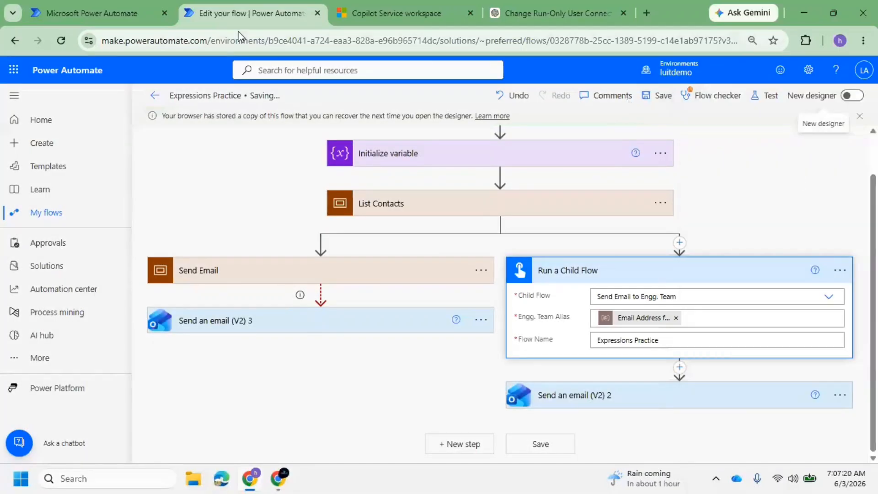
{"action": "left_click", "coordinate": [100, 13]}
Set the run-only Office 365 Outlook connection to 'Use this connection' and save the permissions
{"action": "scroll", "coordinate": [435, 243], "scroll_direction": "up", "scroll_amount": 8}
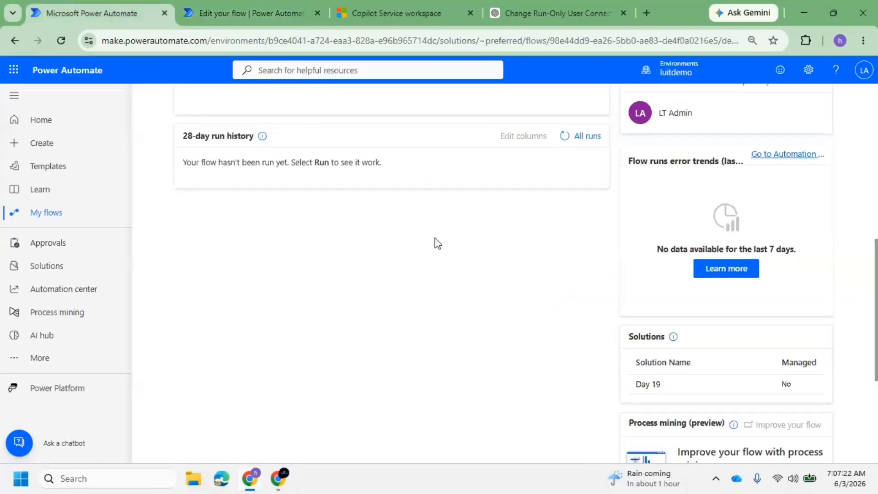
{"action": "scroll", "coordinate": [596, 310], "scroll_direction": "down", "scroll_amount": 11}
{"action": "scroll", "coordinate": [604, 306], "scroll_direction": "down", "scroll_amount": 1}
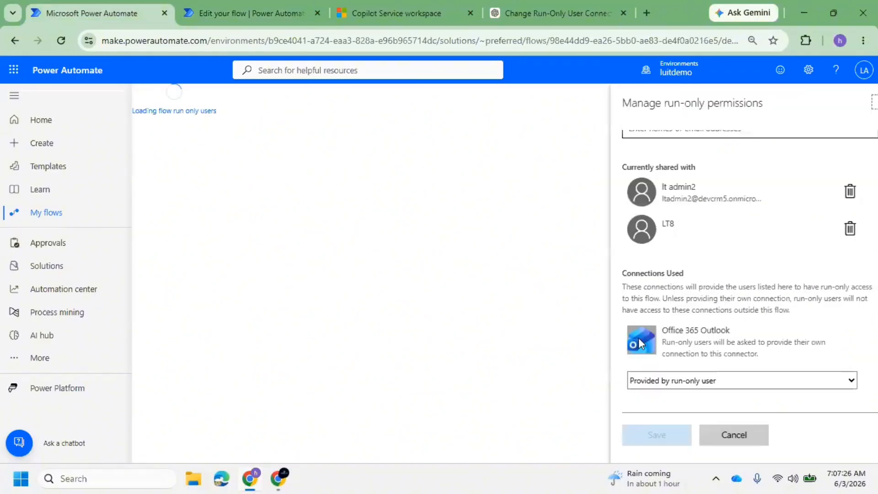
{"action": "left_click", "coordinate": [674, 382]}
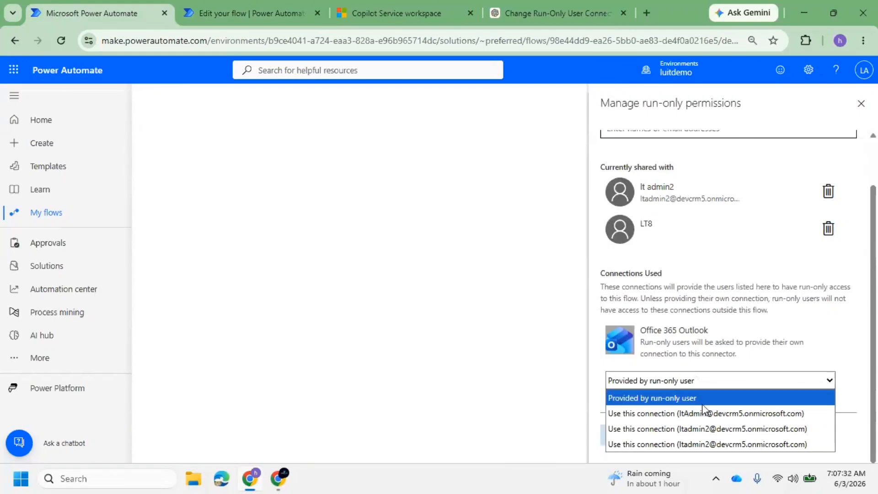
{"action": "left_click", "coordinate": [738, 414]}
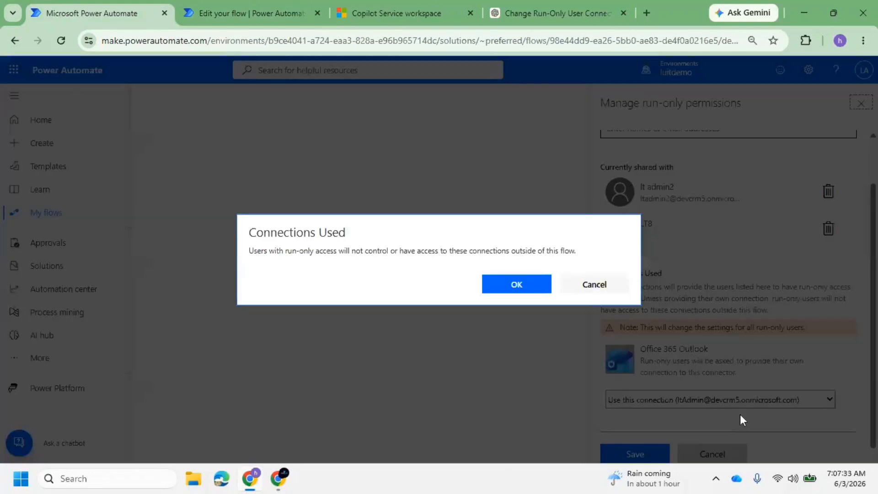
{"action": "left_click", "coordinate": [523, 290]}
{"action": "left_click", "coordinate": [649, 454]}
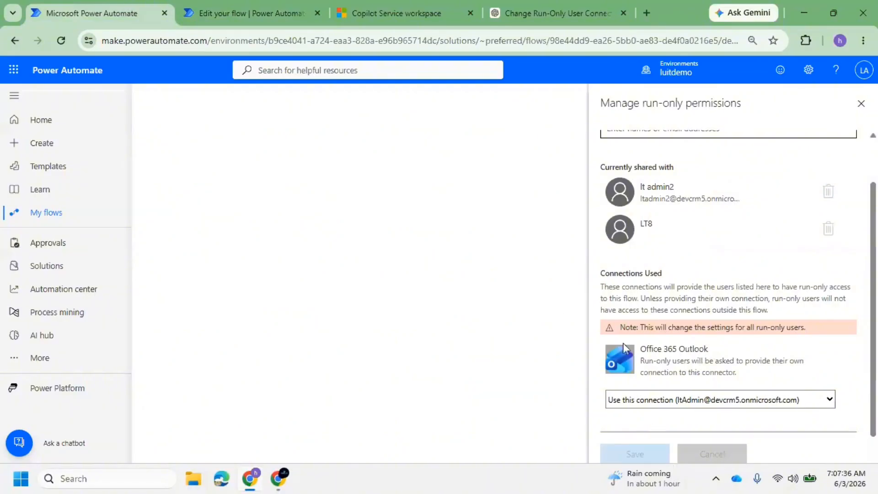
{"action": "left_click", "coordinate": [247, 13]}
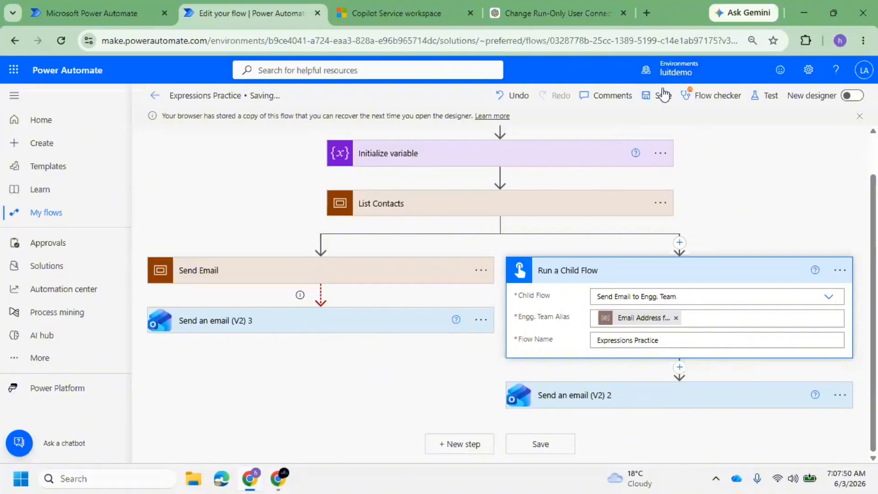
{"action": "left_click", "coordinate": [657, 100]}
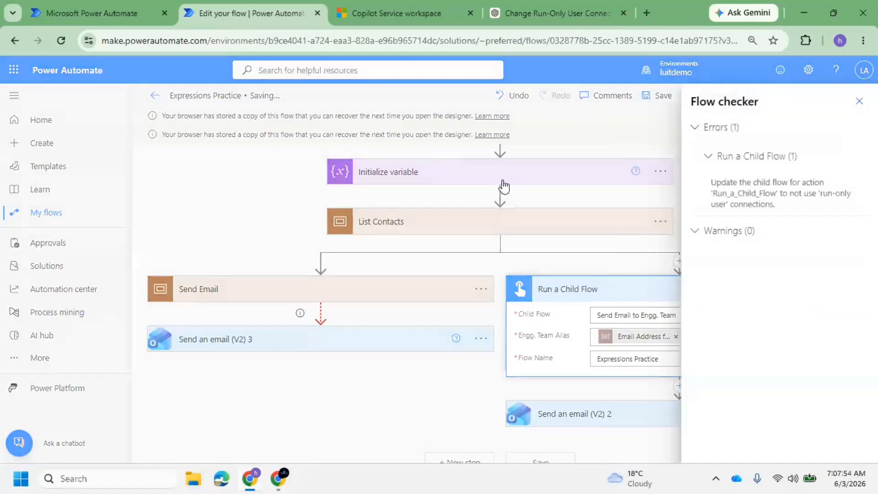
{"action": "left_click", "coordinate": [114, 11]}
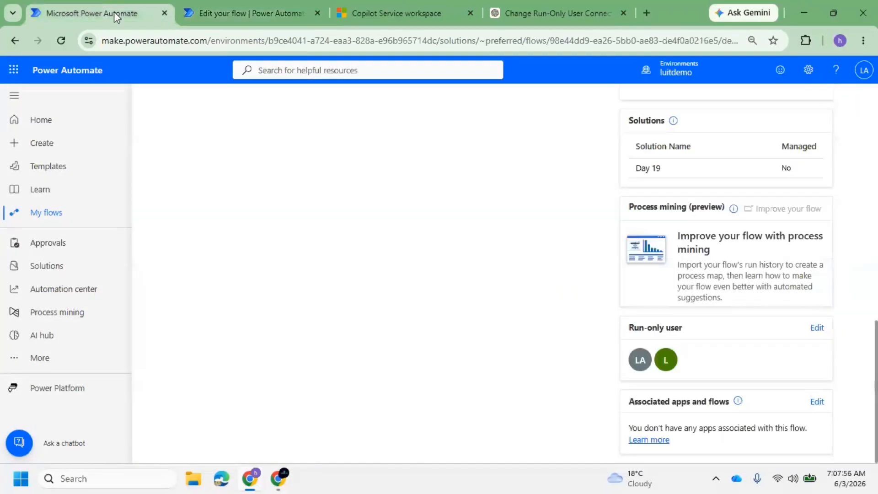
{"action": "scroll", "coordinate": [549, 219], "scroll_direction": "up", "scroll_amount": 5}
{"action": "left_click", "coordinate": [270, 14]}
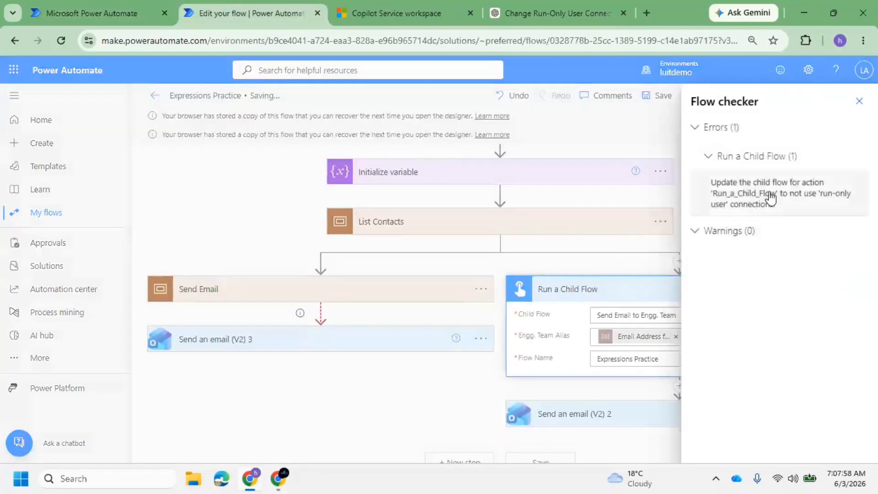
{"action": "left_click", "coordinate": [862, 101]}
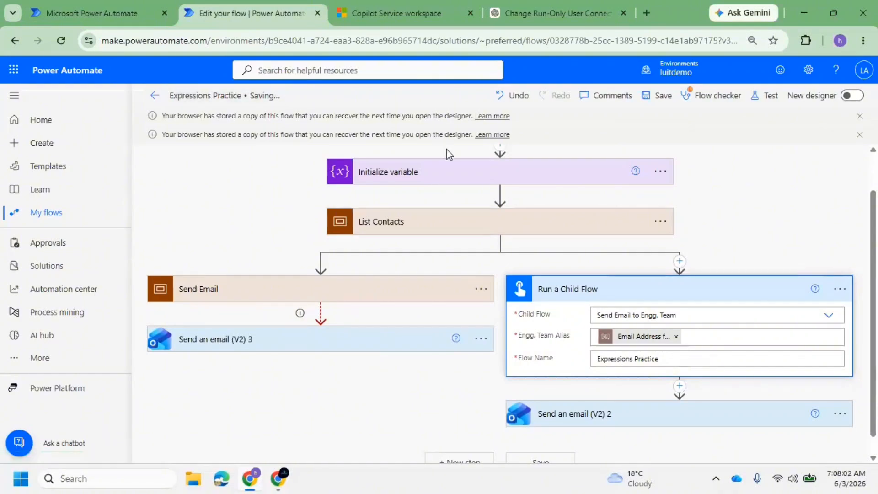
{"action": "left_click", "coordinate": [662, 97]}
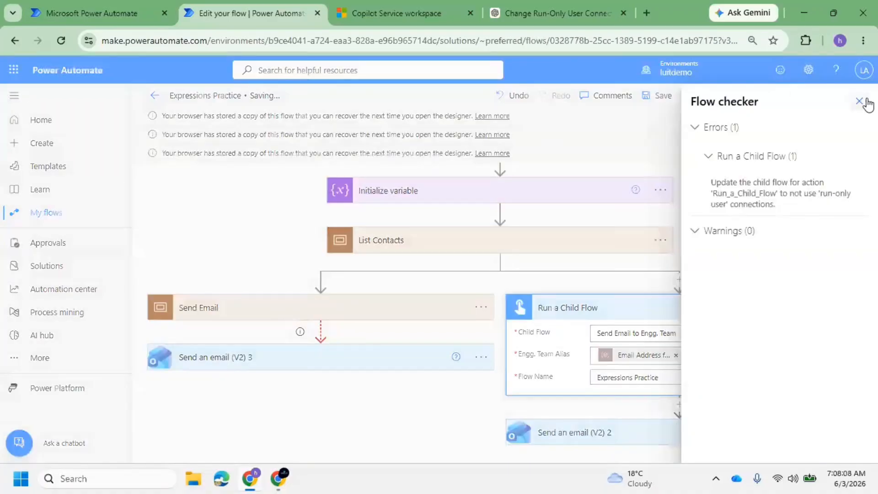
{"action": "left_click", "coordinate": [857, 105]}
{"action": "left_click", "coordinate": [91, 12]}
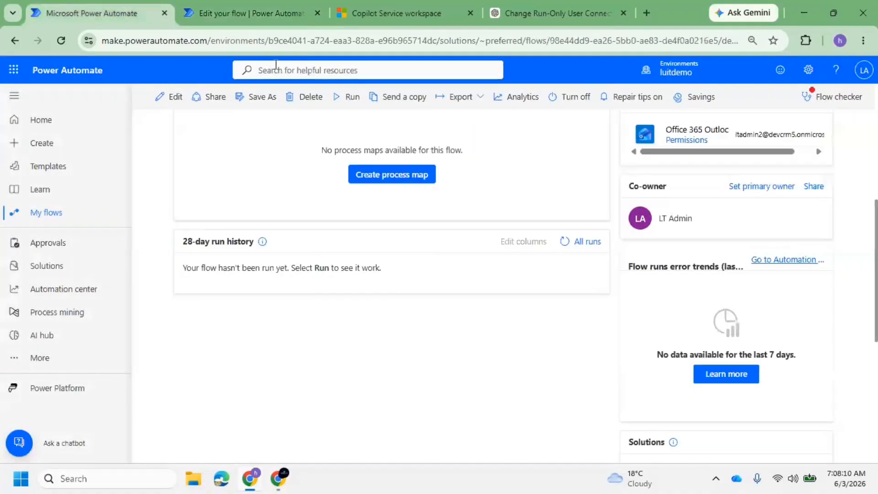
{"action": "scroll", "coordinate": [780, 351], "scroll_direction": "down", "scroll_amount": 7}
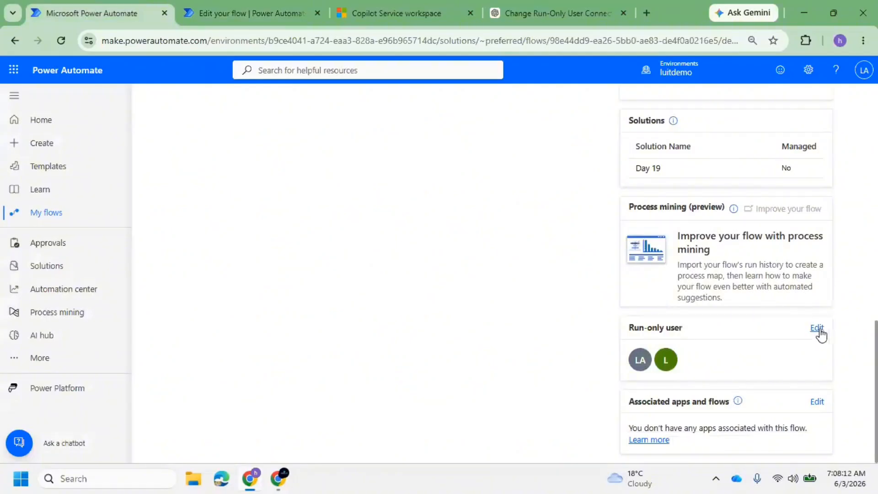
{"action": "left_click", "coordinate": [809, 329]}
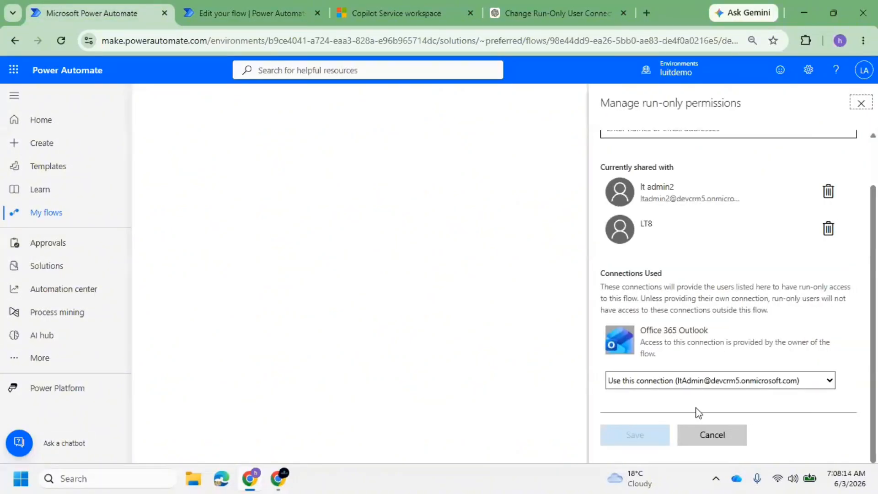
{"action": "left_click", "coordinate": [248, 4]}
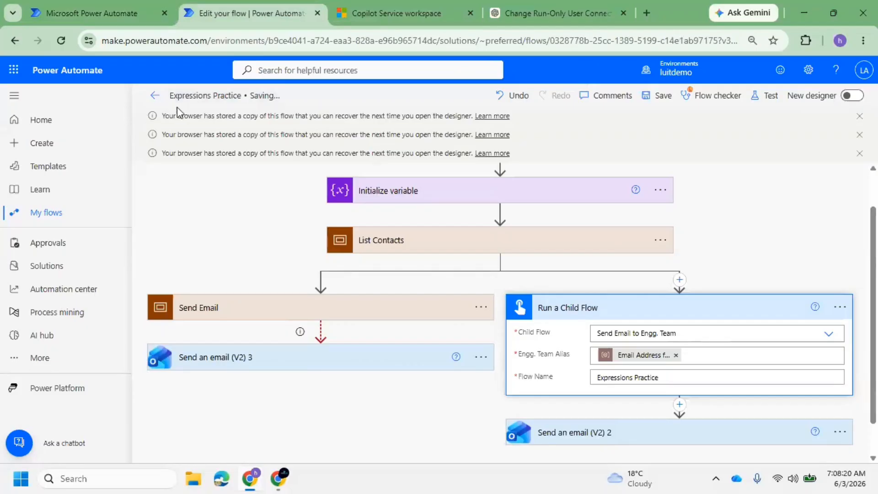
{"action": "left_click", "coordinate": [61, 41]}
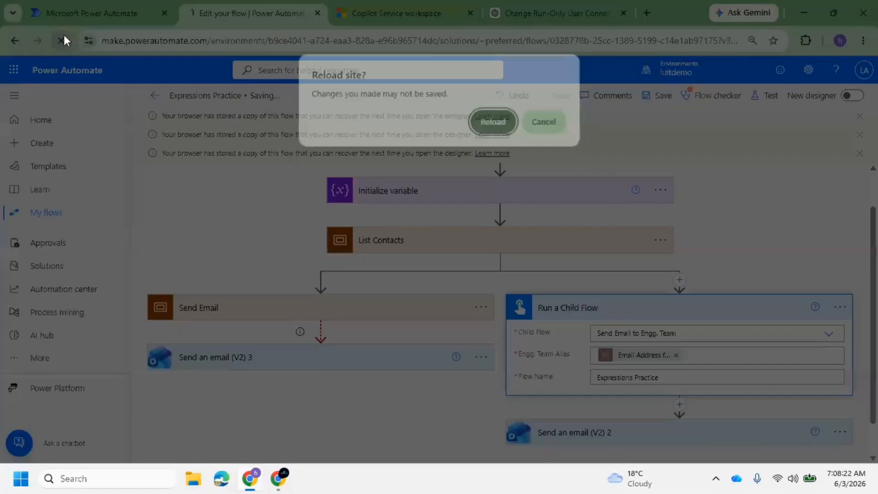
Reload the editor and add a Run a Child Flow action calling Send Email to Engg. Team
{"action": "left_click", "coordinate": [498, 123]}
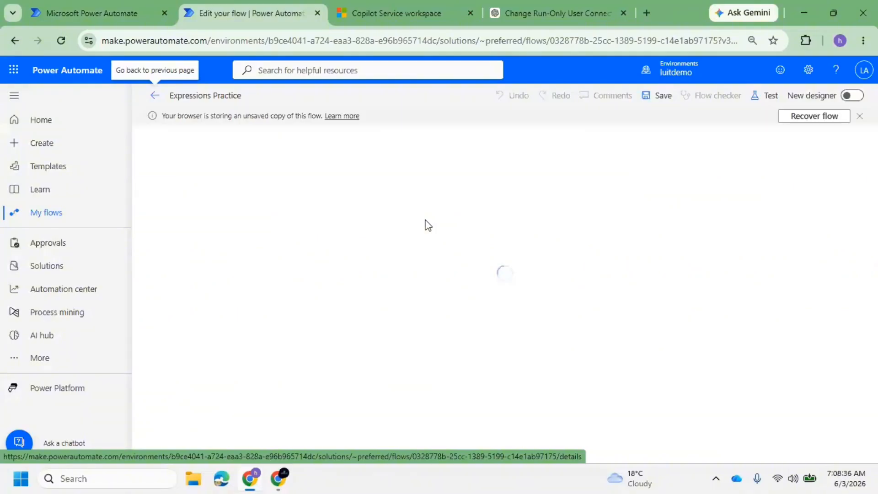
{"action": "left_click", "coordinate": [681, 289]}
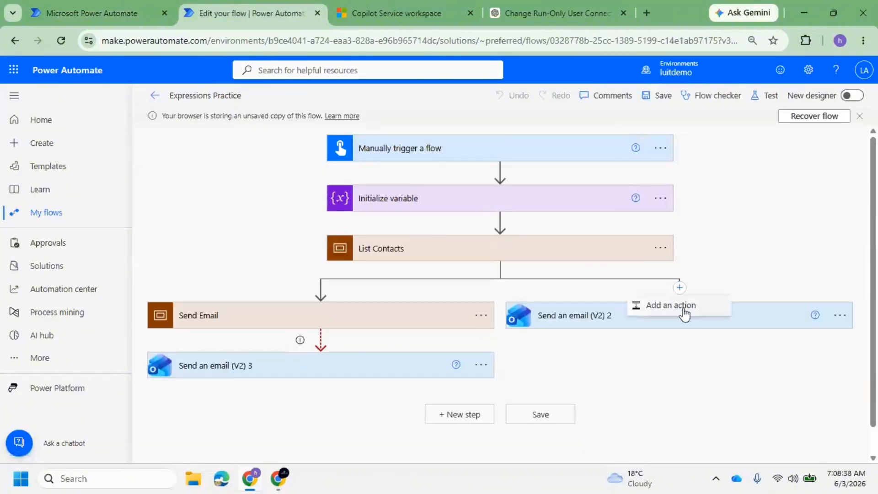
{"action": "left_click", "coordinate": [683, 307]}
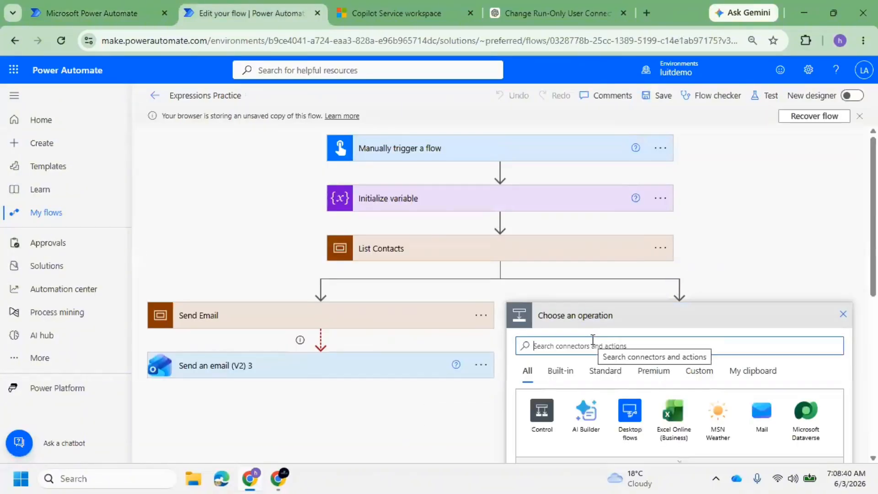
{"action": "type", "text": "child"}
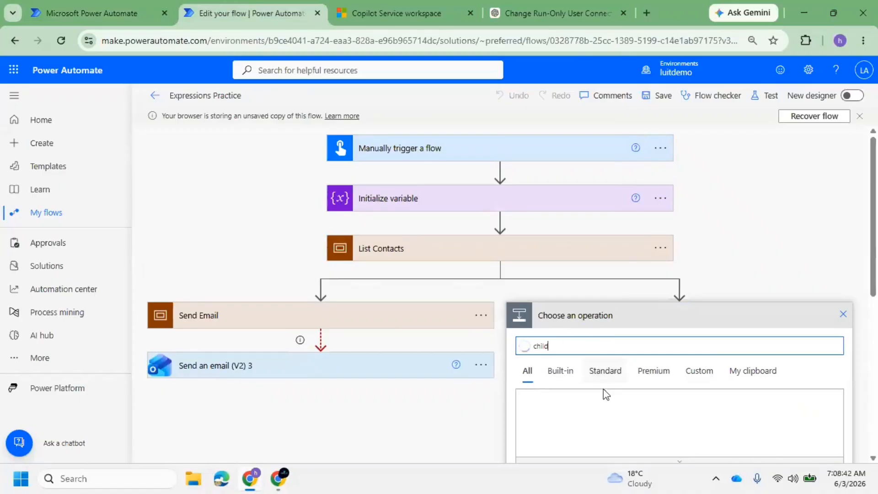
{"action": "scroll", "coordinate": [718, 407], "scroll_direction": "down", "scroll_amount": 3}
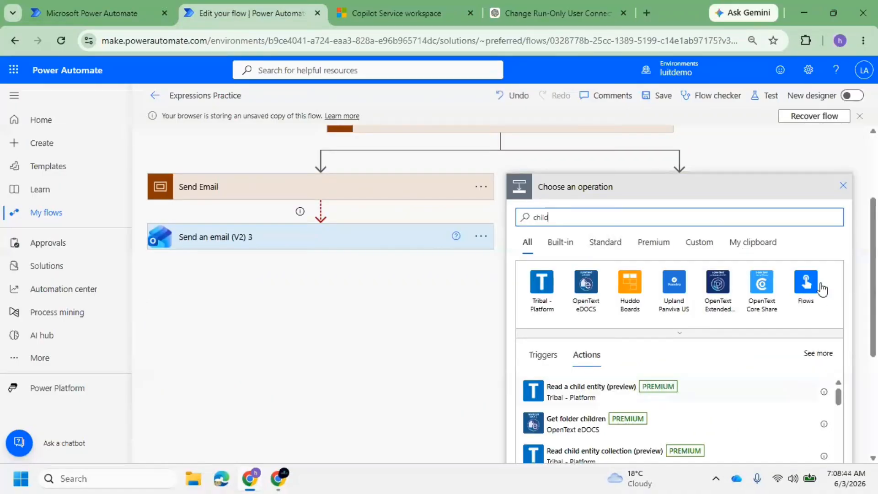
{"action": "left_click", "coordinate": [821, 286]}
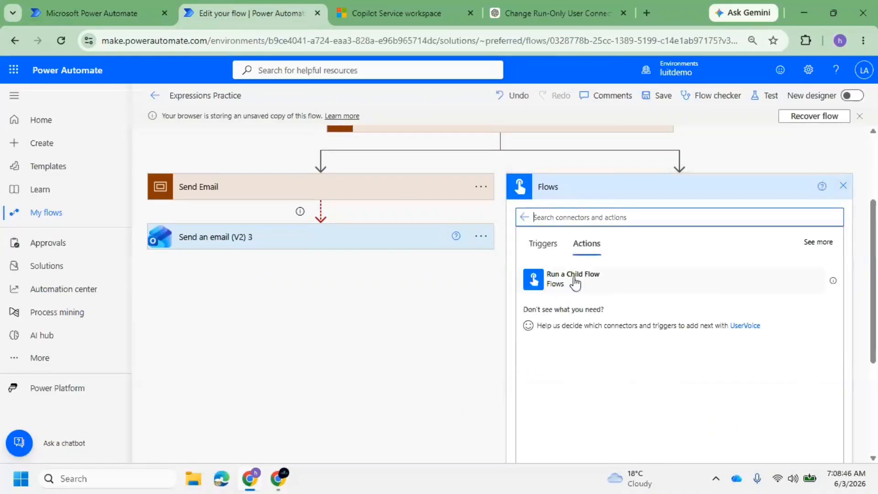
{"action": "left_click", "coordinate": [575, 281]}
{"action": "left_click", "coordinate": [667, 313]}
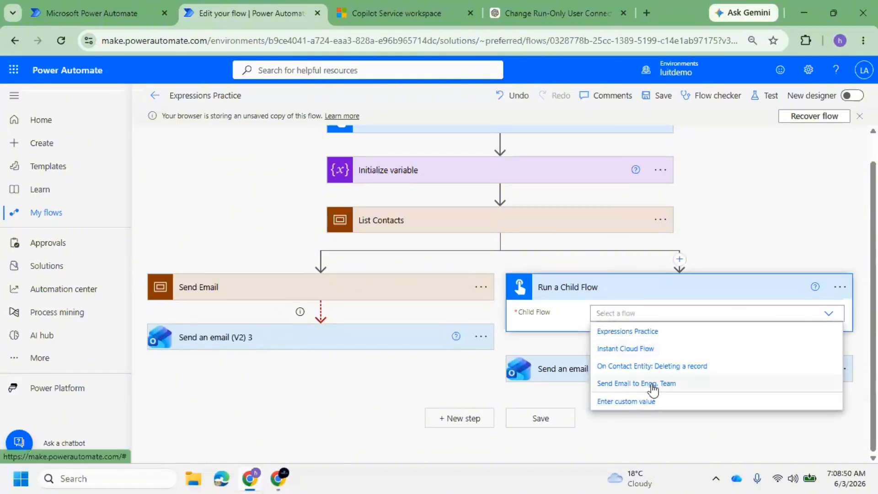
{"action": "left_click", "coordinate": [646, 383]}
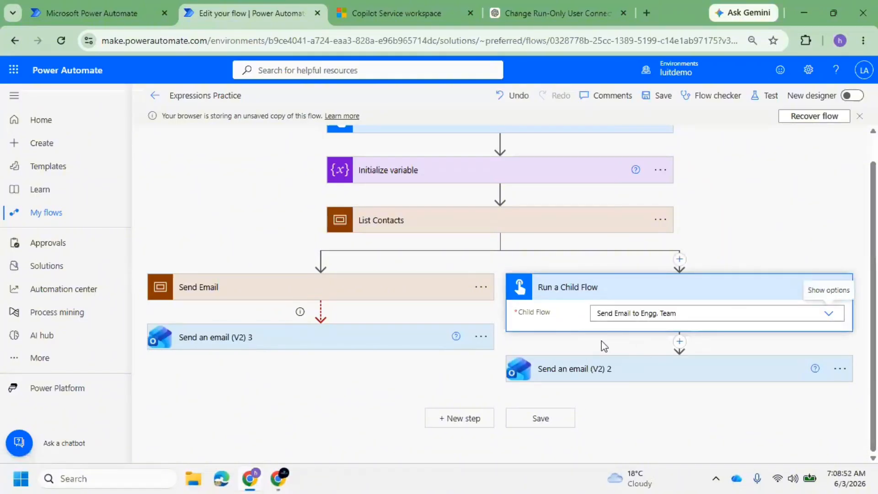
Set the alias to the email address variable, Flow Name to 'Expressions Practice', and save
{"action": "left_click", "coordinate": [608, 338]}
{"action": "type", "text": "Ema"}
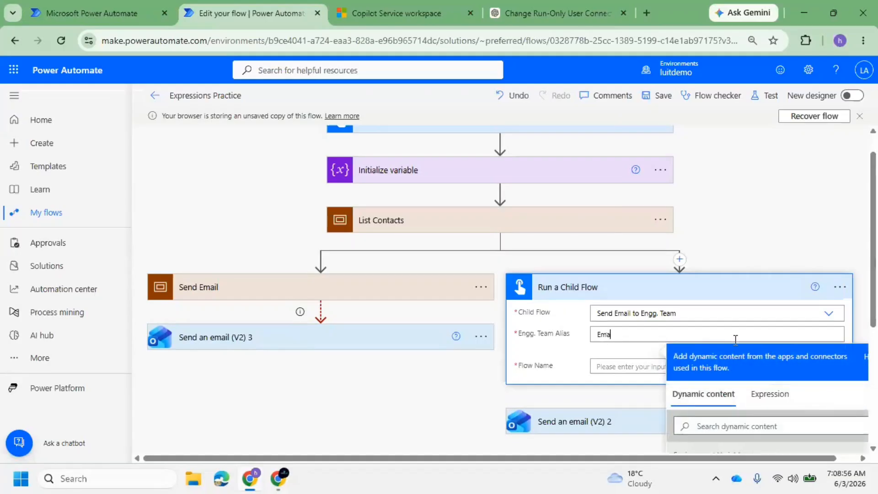
{"action": "scroll", "coordinate": [736, 341], "scroll_direction": "down", "scroll_amount": 3}
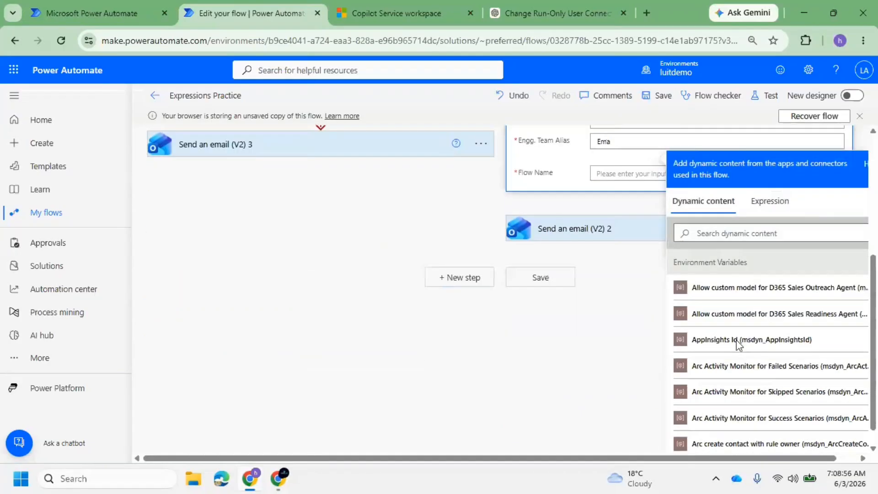
{"action": "scroll", "coordinate": [690, 300], "scroll_direction": "up", "scroll_amount": 2}
{"action": "key", "text": "BackSpace"}
{"action": "left_click", "coordinate": [726, 361]}
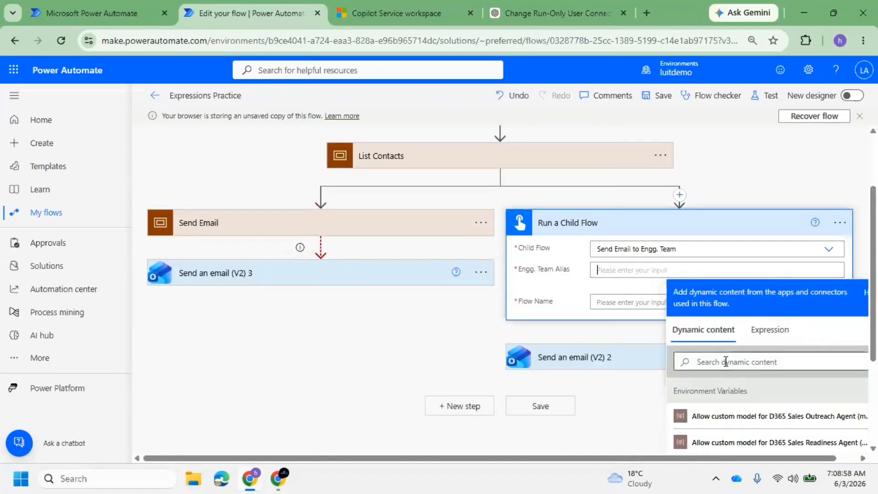
{"action": "type", "text": "Email"}
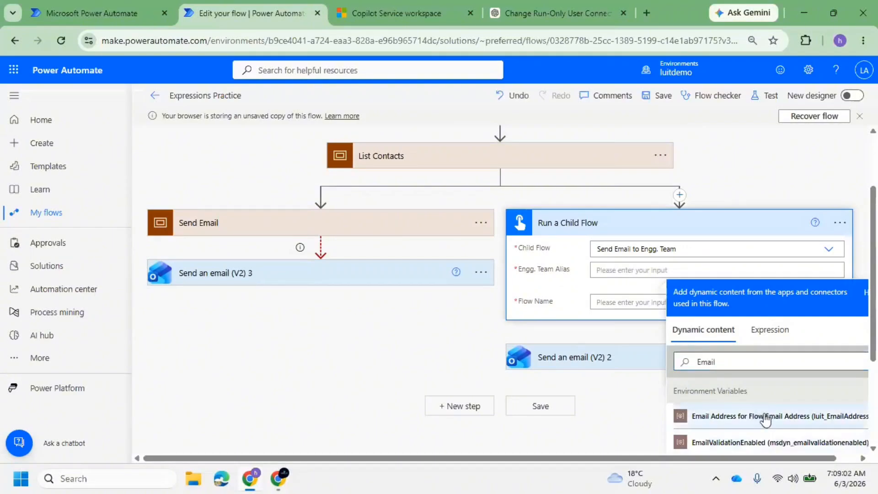
{"action": "left_click", "coordinate": [742, 416]}
{"action": "left_click", "coordinate": [627, 302]}
{"action": "type", "text": "Expressions Practice"}
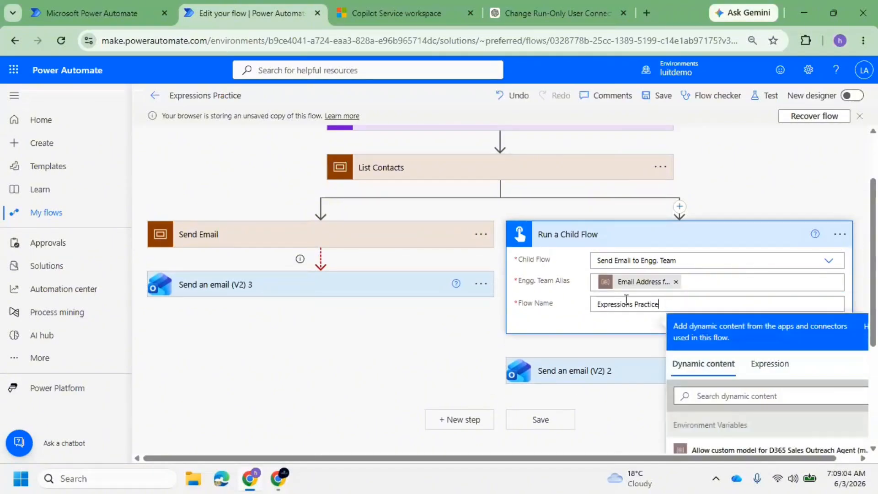
{"action": "left_click", "coordinate": [648, 97]}
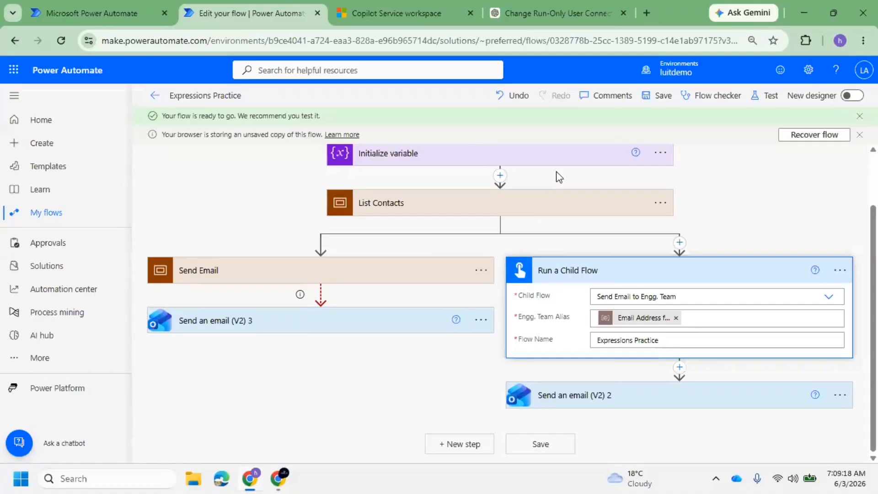
Inspect the Send Email to Engg. Team run-only Office 365 Outlook connection choices without changing them
{"action": "left_click", "coordinate": [74, 1]}
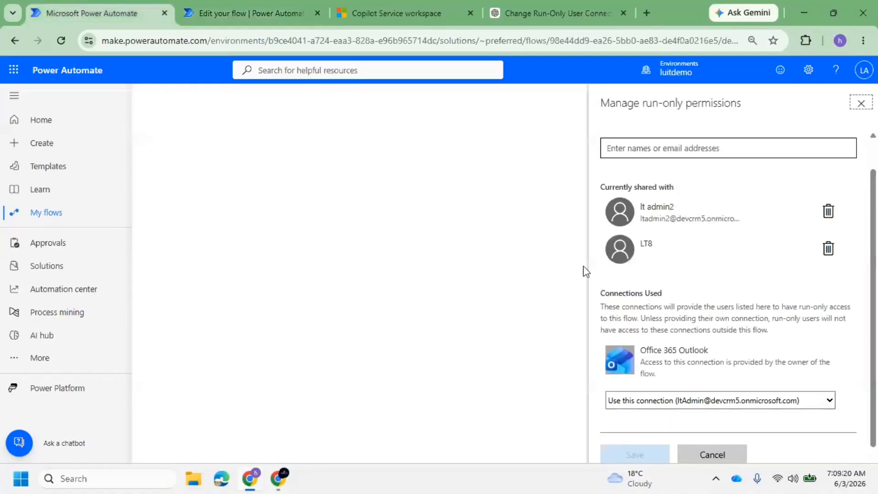
{"action": "left_click", "coordinate": [861, 103]}
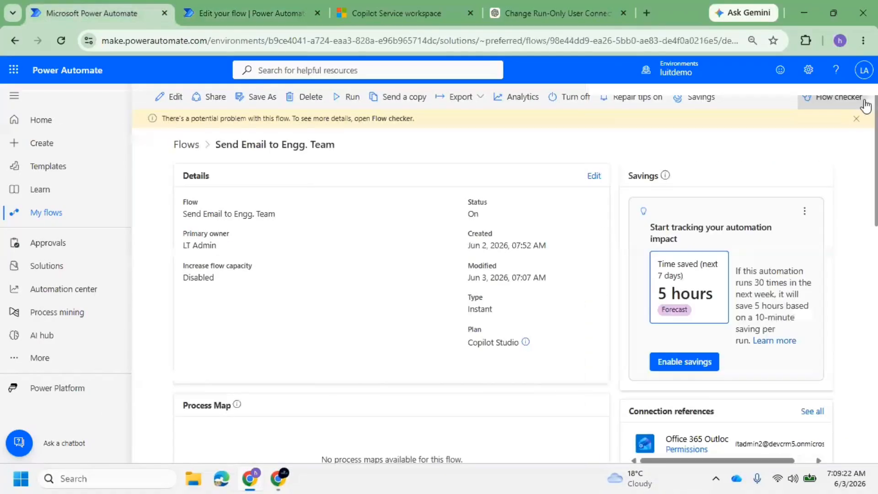
{"action": "scroll", "coordinate": [755, 242], "scroll_direction": "down", "scroll_amount": 12}
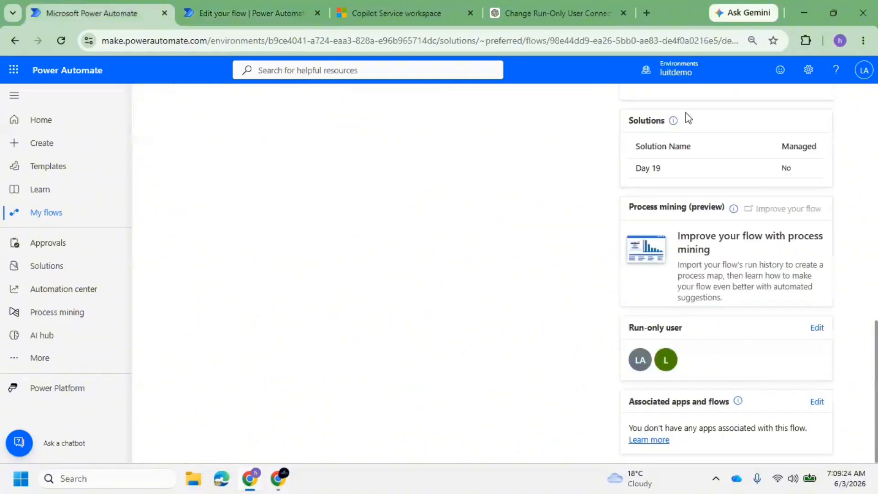
{"action": "scroll", "coordinate": [684, 118], "scroll_direction": "up", "scroll_amount": 12}
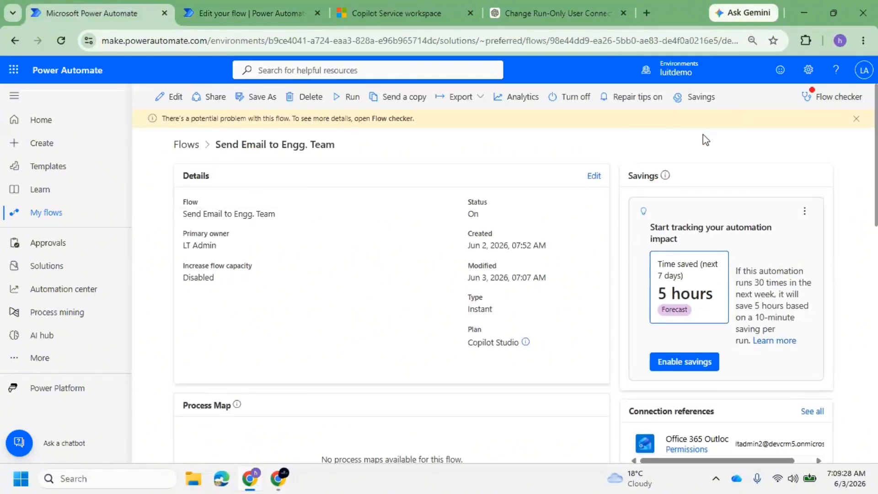
{"action": "scroll", "coordinate": [757, 262], "scroll_direction": "down", "scroll_amount": 10}
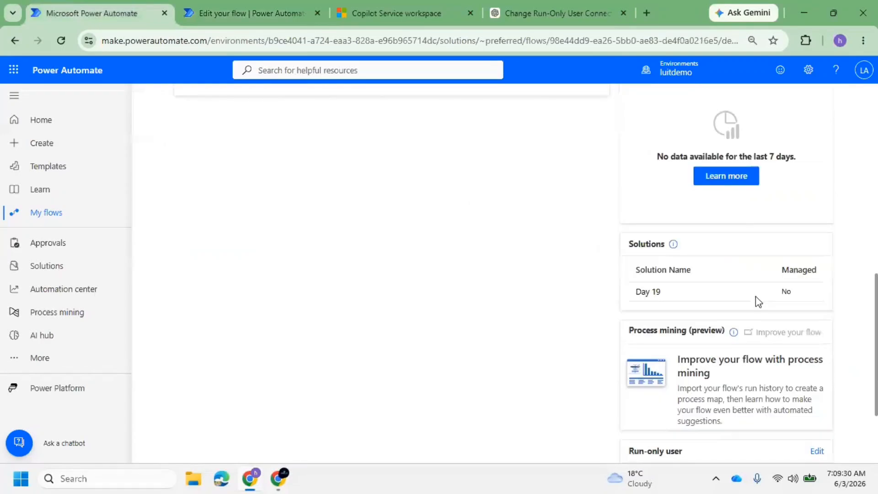
{"action": "scroll", "coordinate": [758, 302], "scroll_direction": "down", "scroll_amount": 3}
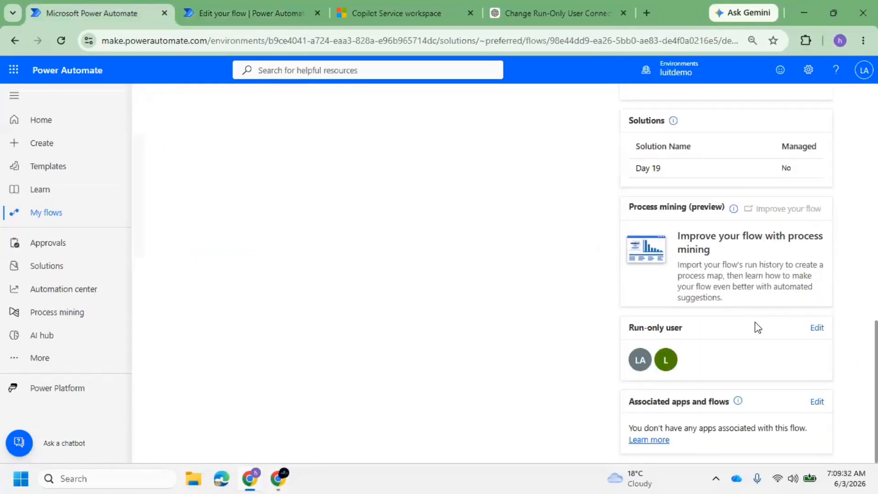
{"action": "left_click", "coordinate": [815, 329]}
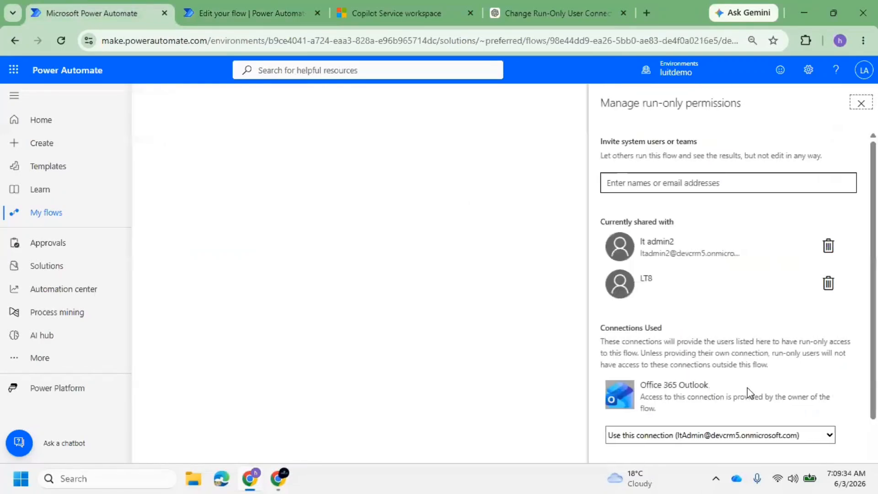
{"action": "left_click", "coordinate": [720, 431]}
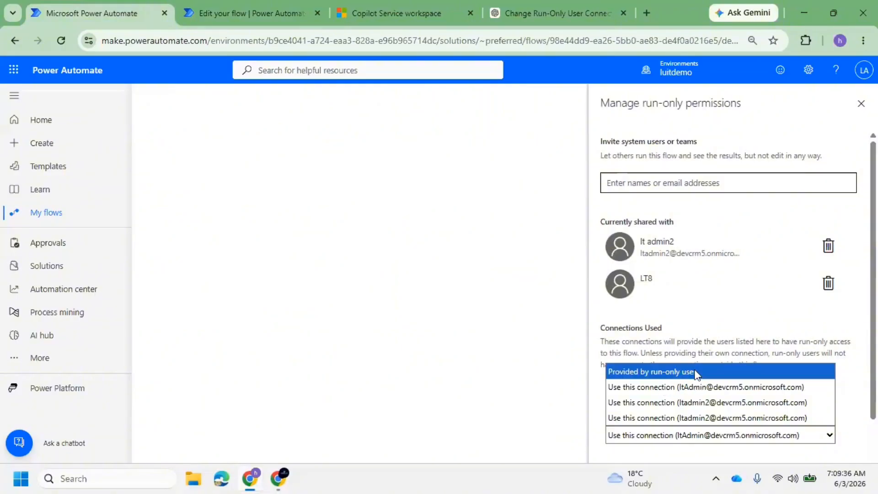
{"action": "left_click", "coordinate": [500, 256]}
Highlight ChatGPT's steps about opening Share/Details and finding Run-only users
{"action": "left_click", "coordinate": [530, 18]}
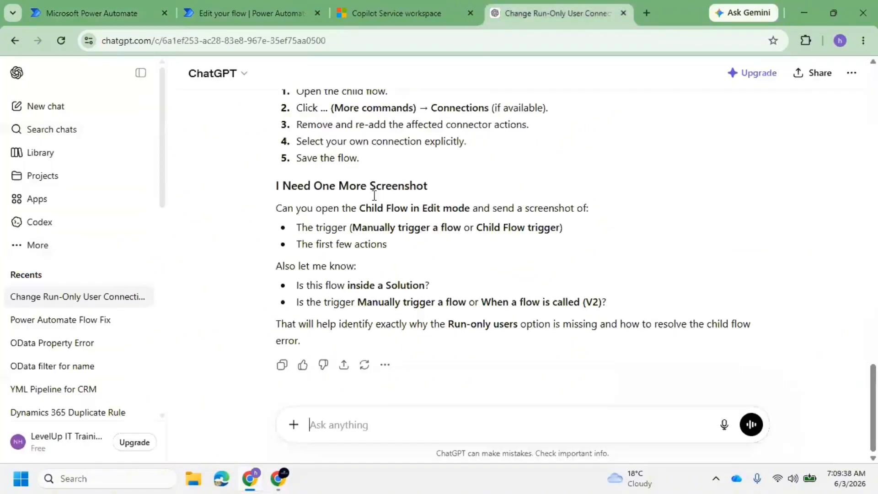
{"action": "scroll", "coordinate": [405, 267], "scroll_direction": "up", "scroll_amount": 4}
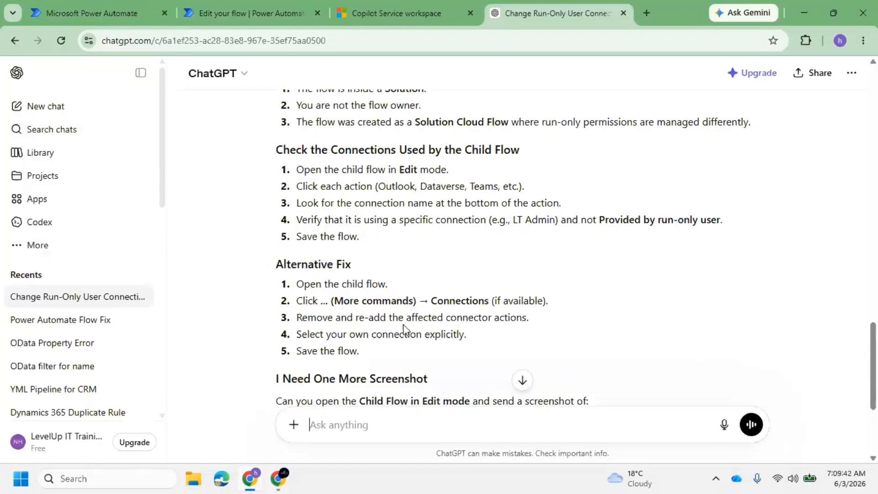
{"action": "scroll", "coordinate": [447, 219], "scroll_direction": "up", "scroll_amount": 4}
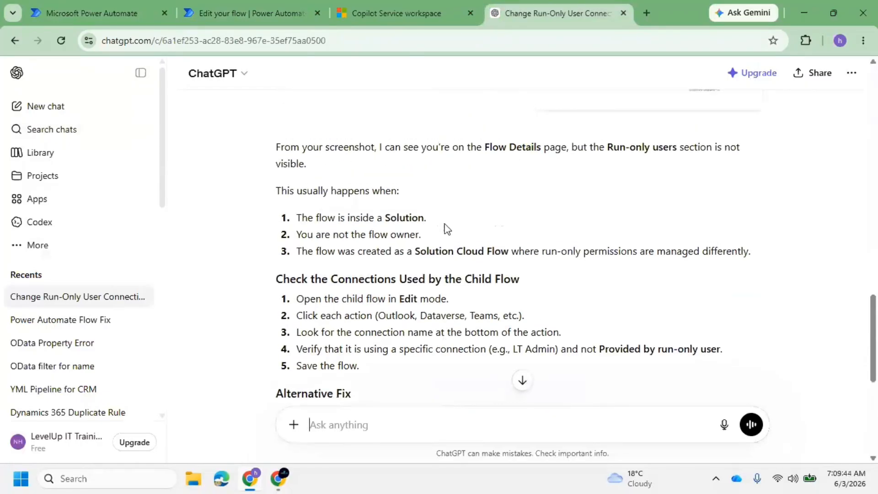
{"action": "scroll", "coordinate": [451, 211], "scroll_direction": "up", "scroll_amount": 8}
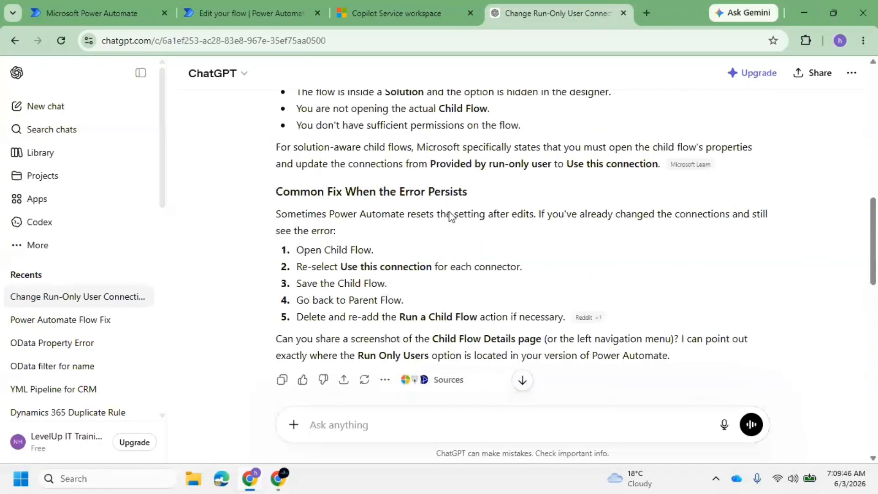
{"action": "scroll", "coordinate": [372, 264], "scroll_direction": "up", "scroll_amount": 4}
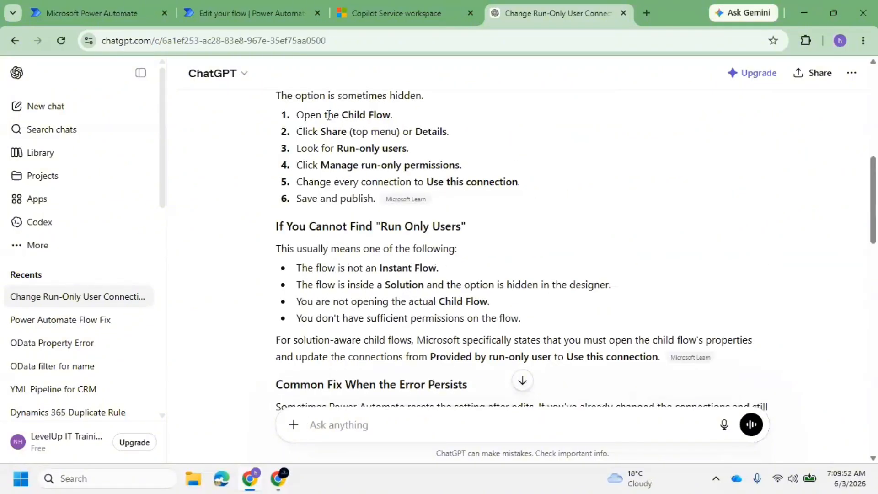
{"action": "left_click_drag", "start_coordinate": [443, 126], "coordinate": [295, 131]}
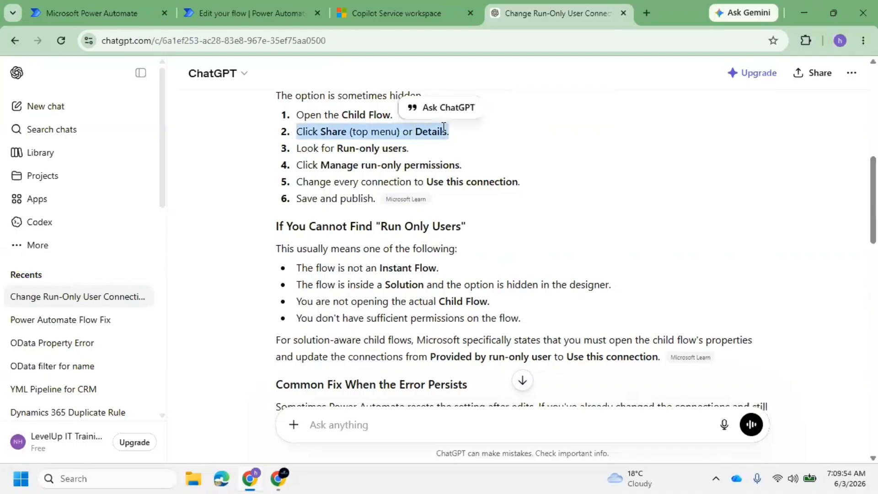
{"action": "double_click", "coordinate": [346, 148]}
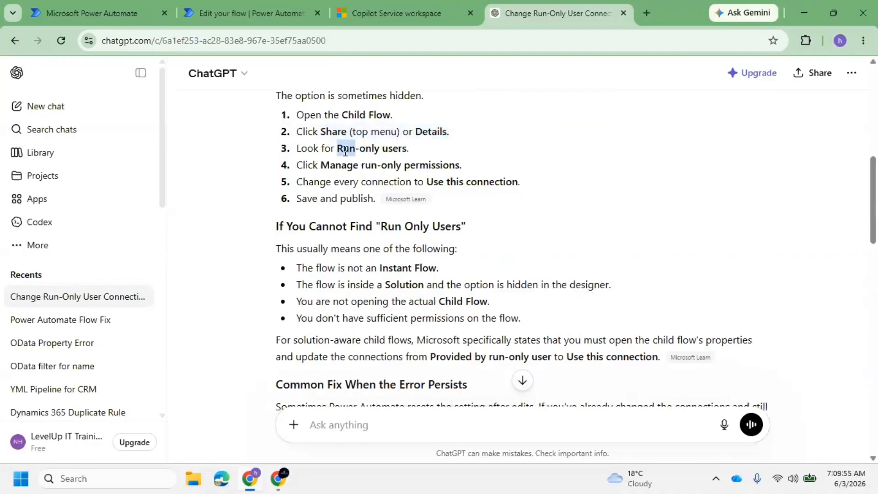
{"action": "left_click", "coordinate": [114, 4]}
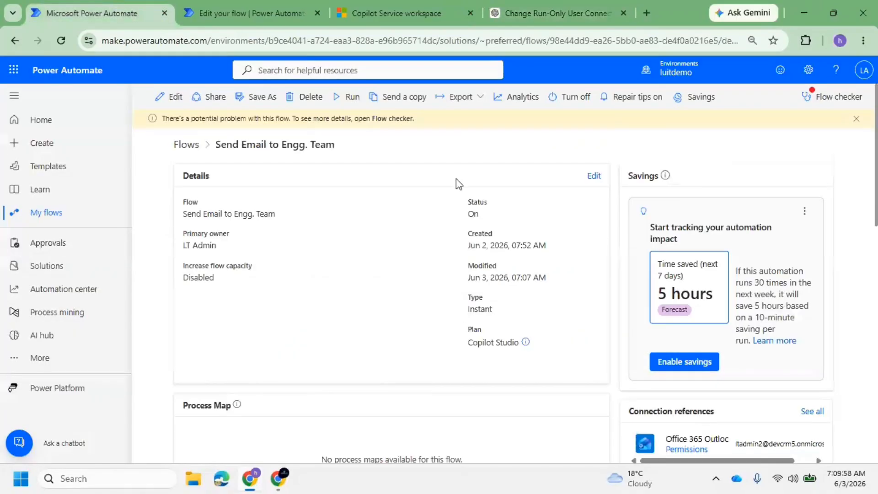
Run the Expressions Practice flow from its details page and find the new 07:10 AM run
{"action": "left_click", "coordinate": [214, 9]}
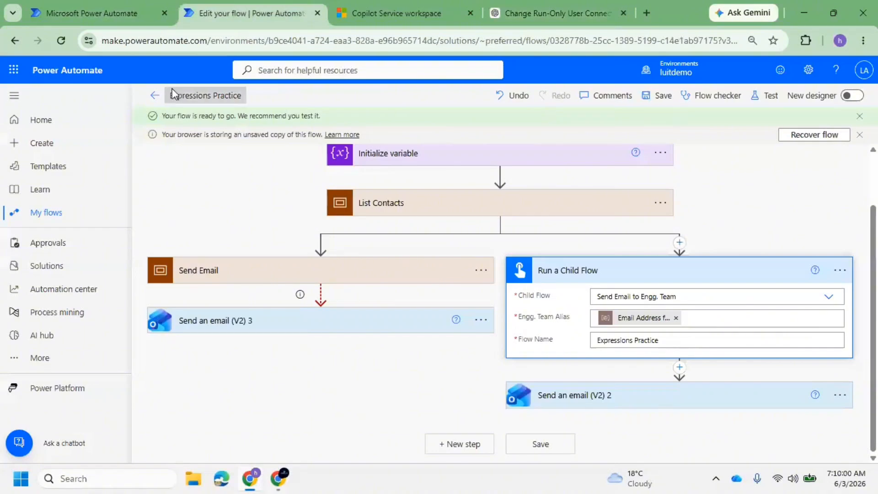
{"action": "left_click", "coordinate": [157, 96]}
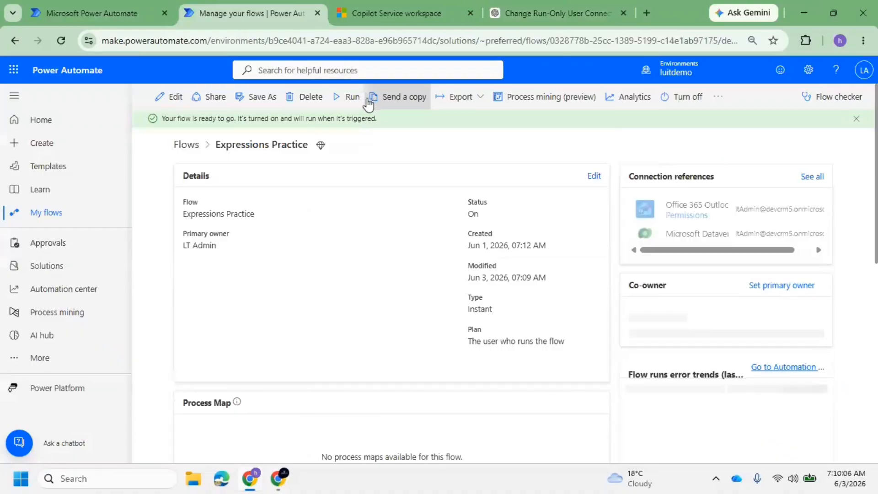
{"action": "left_click", "coordinate": [339, 99]}
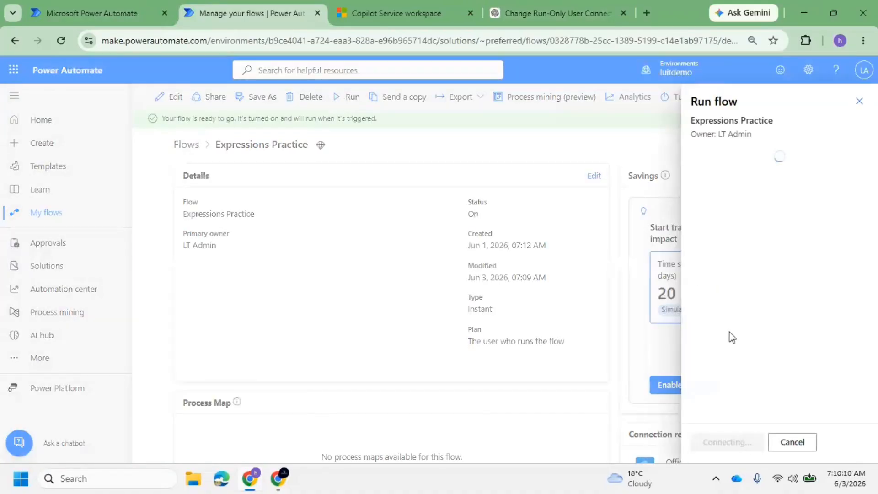
{"action": "left_click", "coordinate": [734, 443]}
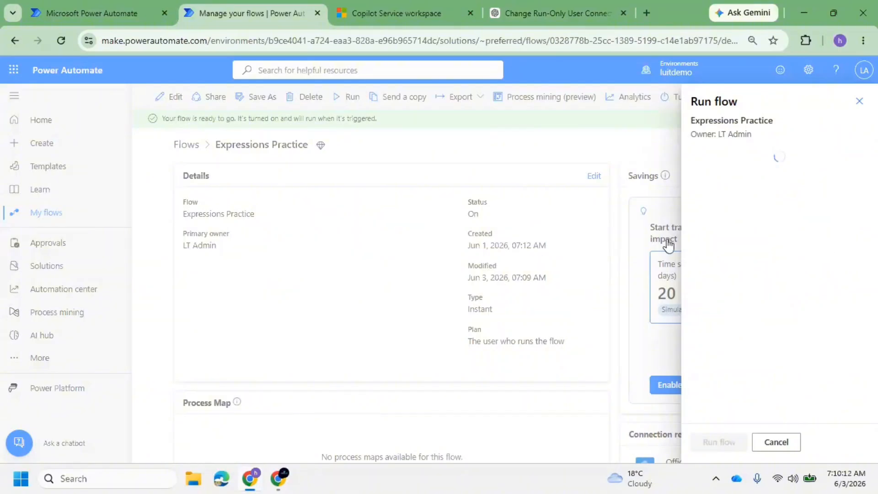
{"action": "left_click", "coordinate": [720, 442]}
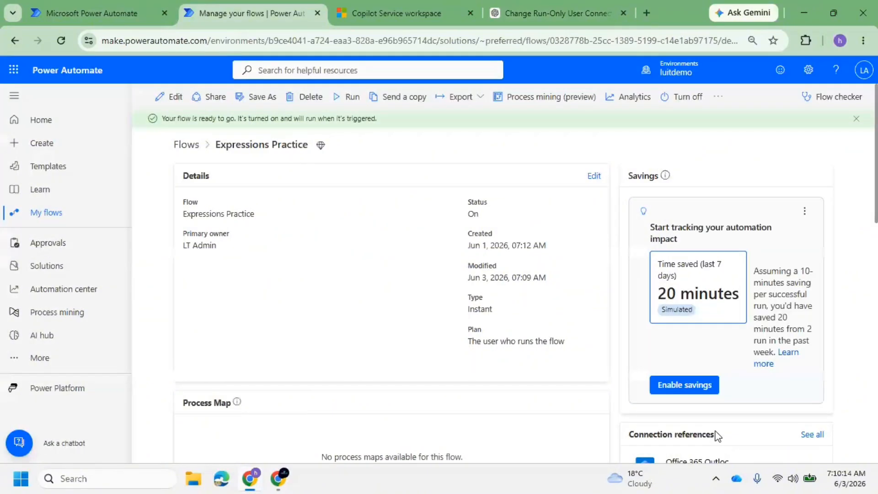
{"action": "scroll", "coordinate": [357, 264], "scroll_direction": "down", "scroll_amount": 7}
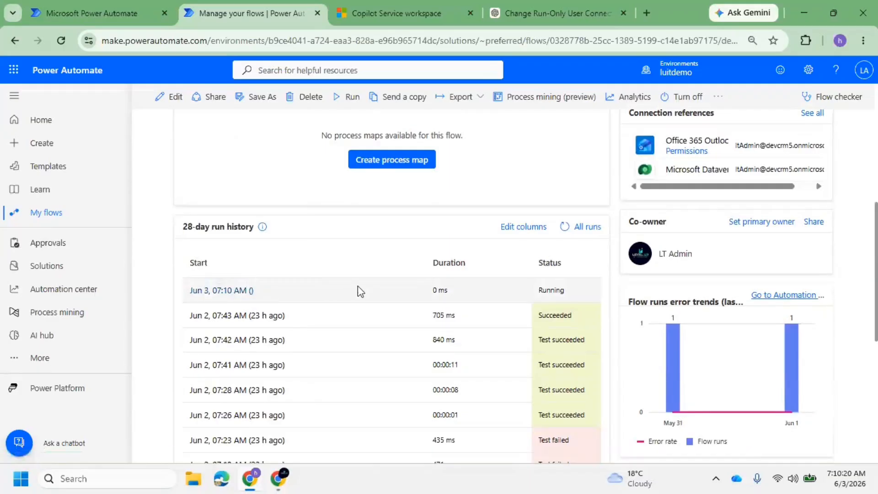
Open the 07:10 AM run to see List Contacts failed on missing property 'emailaddress'
{"action": "left_click", "coordinate": [235, 292]}
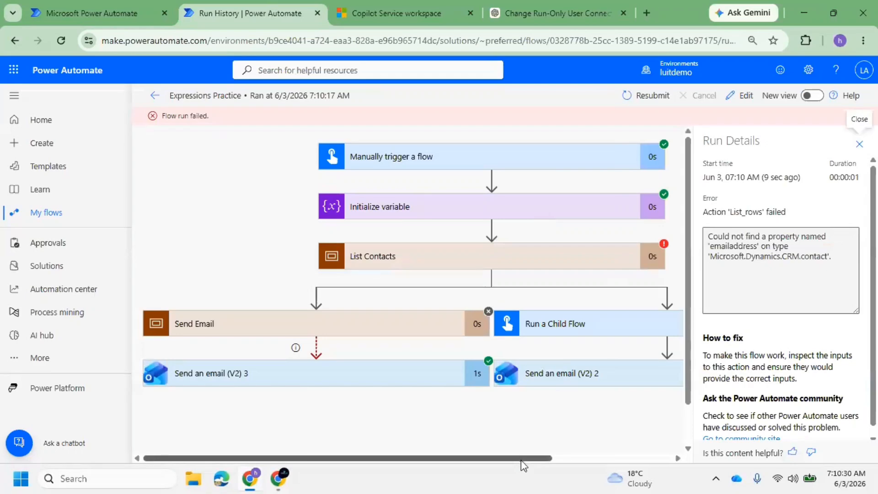
{"action": "left_click_drag", "start_coordinate": [523, 459], "coordinate": [600, 462]}
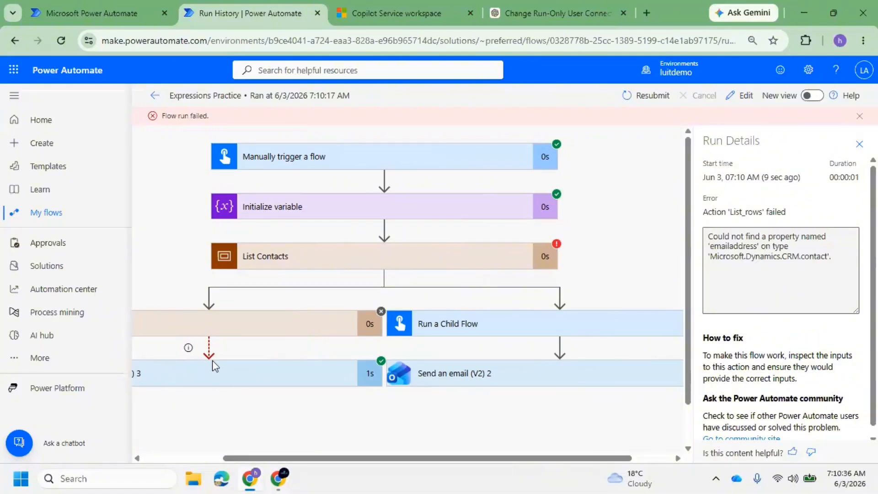
Change List rows Select columns from emailaddress to emailaddress1 and save Expressions Practice
{"action": "left_click", "coordinate": [740, 95]}
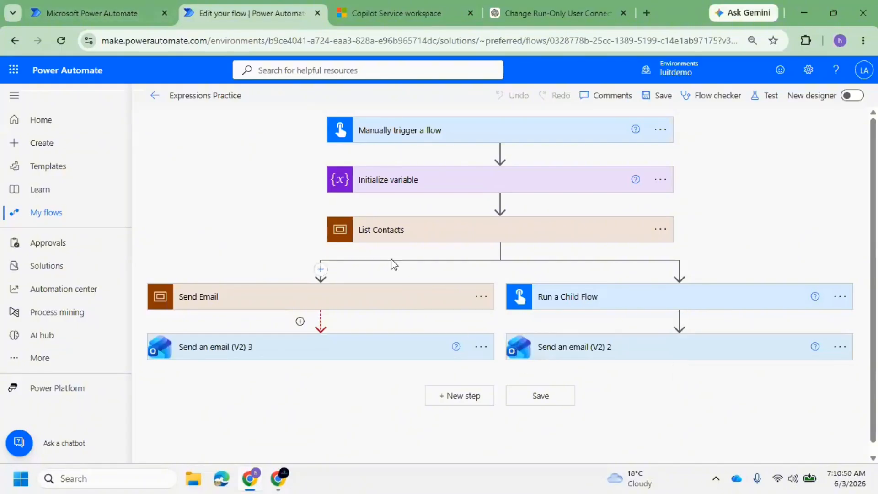
{"action": "left_click", "coordinate": [504, 231]}
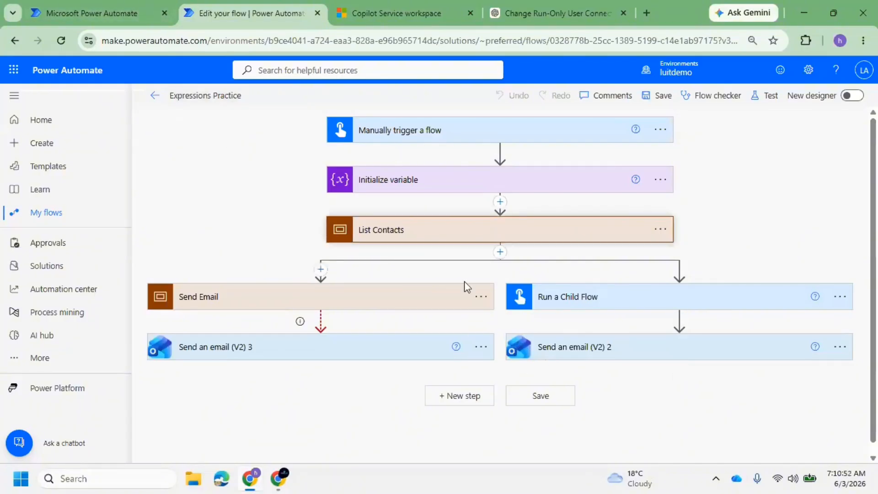
{"action": "left_click", "coordinate": [451, 285]}
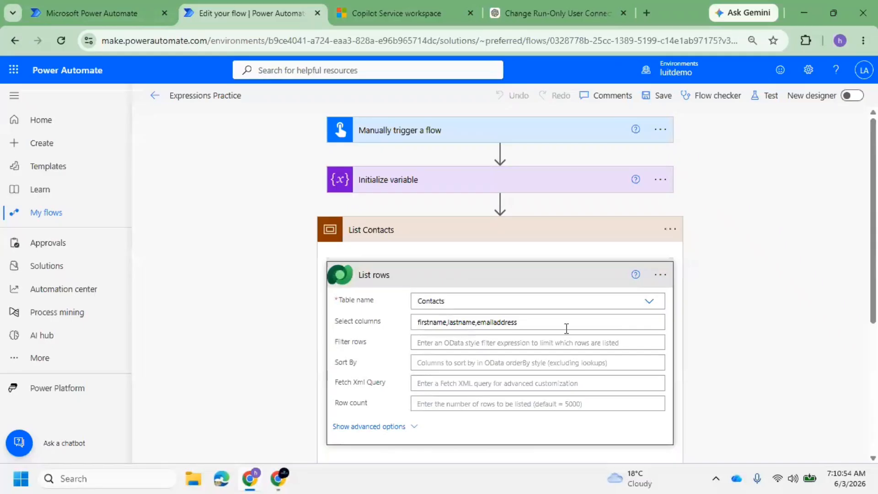
{"action": "type", "text": "1"}
{"action": "left_click", "coordinate": [654, 94]}
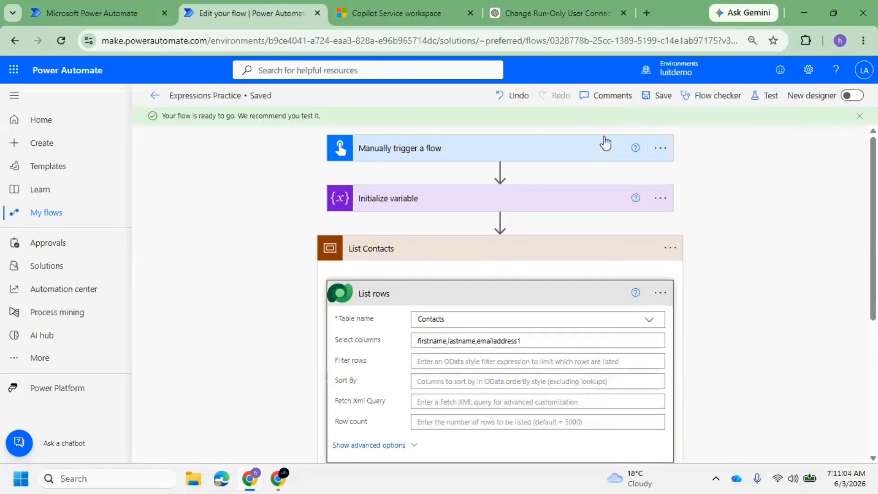
Test Expressions Practice manually and run it so every step succeeds
{"action": "left_click", "coordinate": [771, 102]}
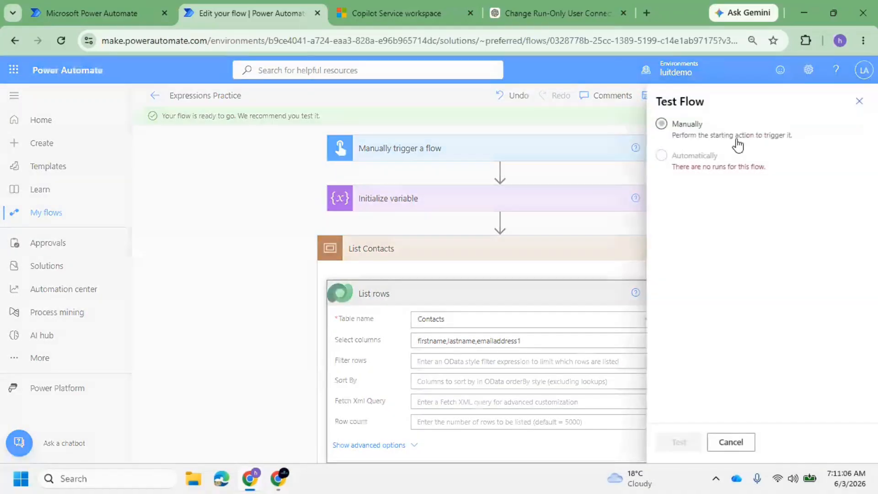
{"action": "left_click", "coordinate": [734, 139]}
{"action": "left_click", "coordinate": [680, 443]}
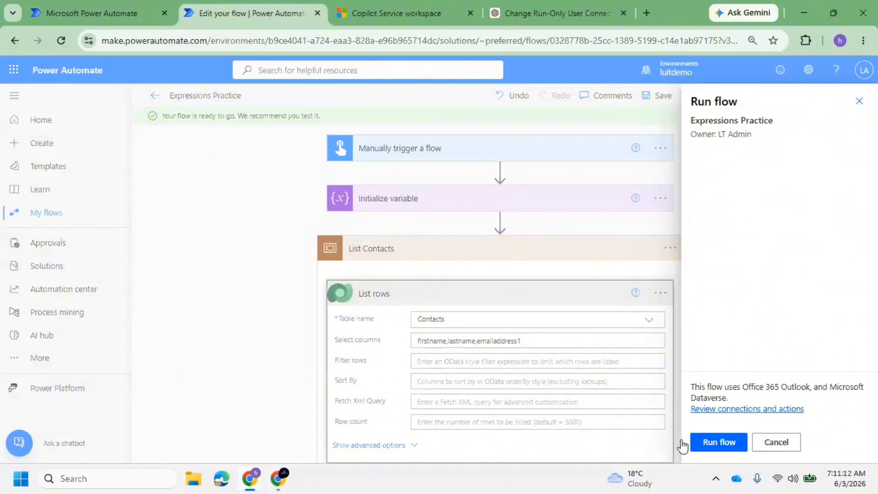
{"action": "left_click", "coordinate": [716, 442]}
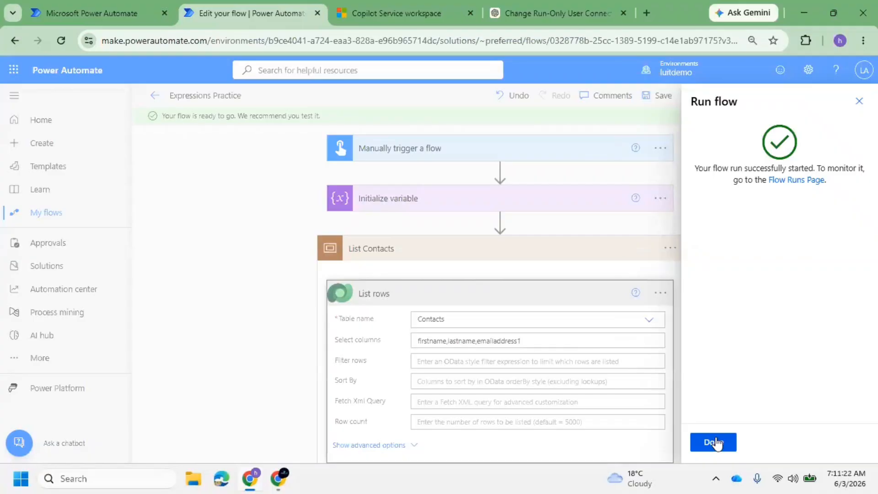
{"action": "left_click", "coordinate": [714, 442]}
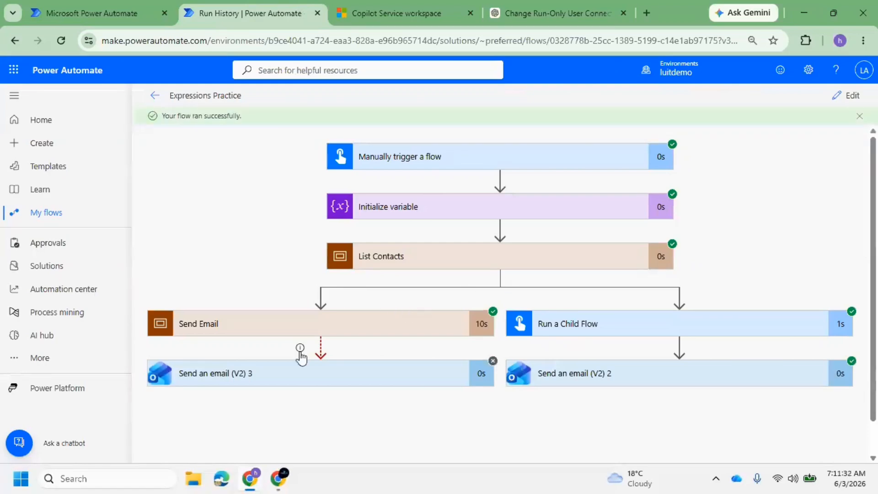
Expand Run a Child Flow and select the child flow's response text in its Body output
{"action": "left_click", "coordinate": [580, 328]}
{"action": "scroll", "coordinate": [646, 402], "scroll_direction": "down", "scroll_amount": 5}
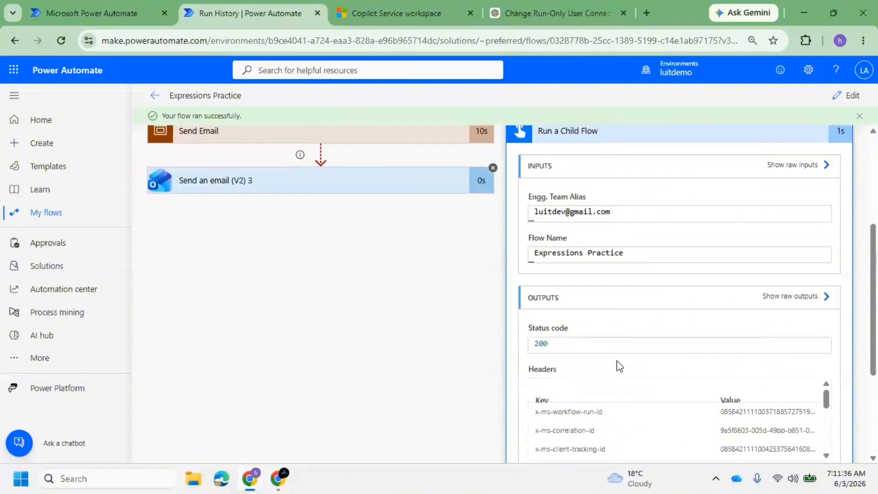
{"action": "scroll", "coordinate": [693, 357], "scroll_direction": "down", "scroll_amount": 3}
{"action": "left_click_drag", "start_coordinate": [696, 438], "coordinate": [576, 435]}
Refresh the Send Email to Engg. Team run history and open its newest 07:11 AM run
{"action": "left_click", "coordinate": [106, 12]}
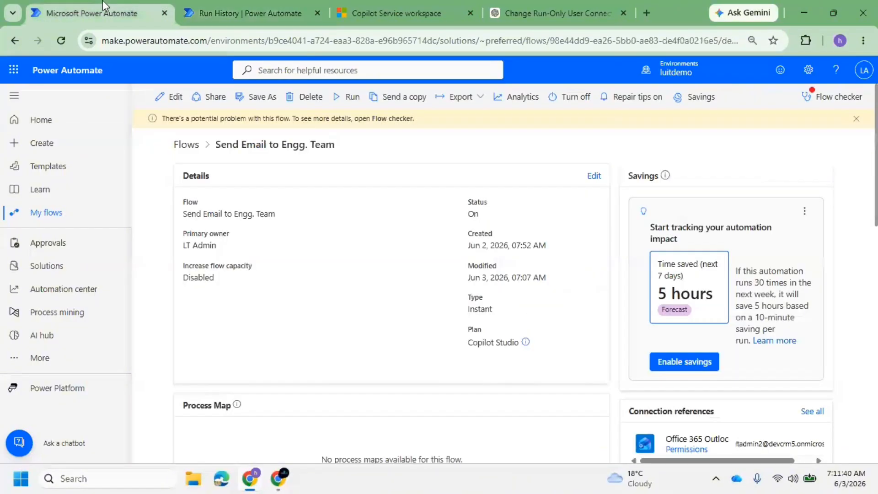
{"action": "scroll", "coordinate": [262, 325], "scroll_direction": "down", "scroll_amount": 4}
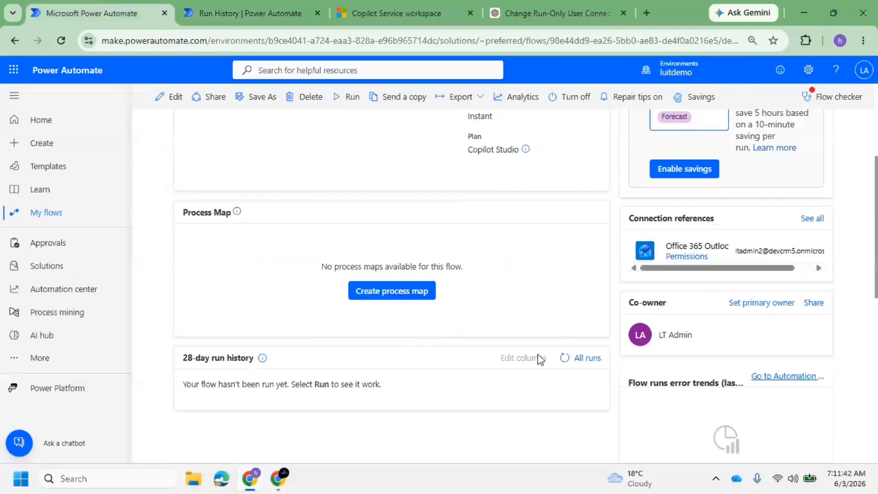
{"action": "left_click", "coordinate": [565, 358]}
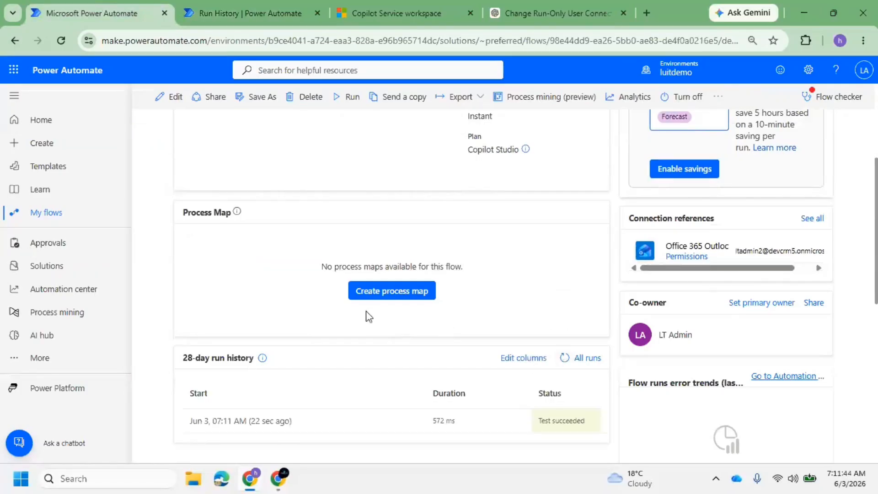
{"action": "scroll", "coordinate": [322, 339], "scroll_direction": "down", "scroll_amount": 3}
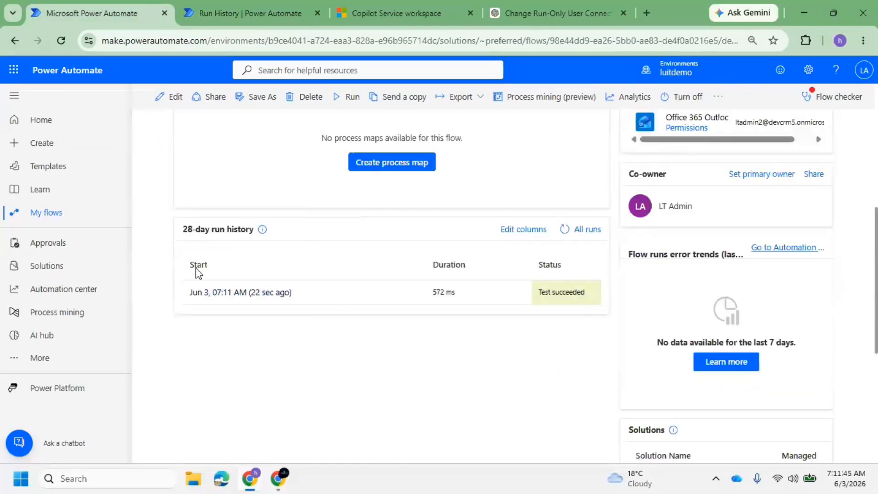
{"action": "left_click", "coordinate": [251, 293]}
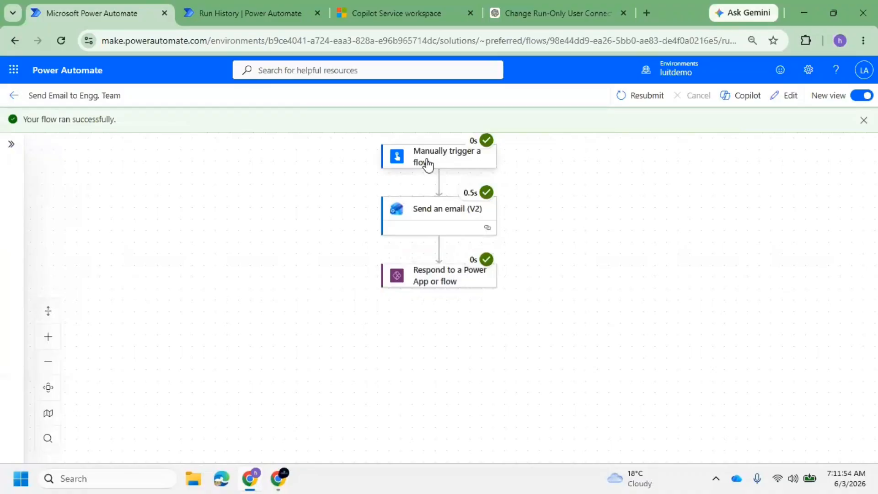
Review the trigger's results, including Flow Name 'Expressions Practice', then the Respond step's Succeeded status
{"action": "left_click", "coordinate": [428, 164]}
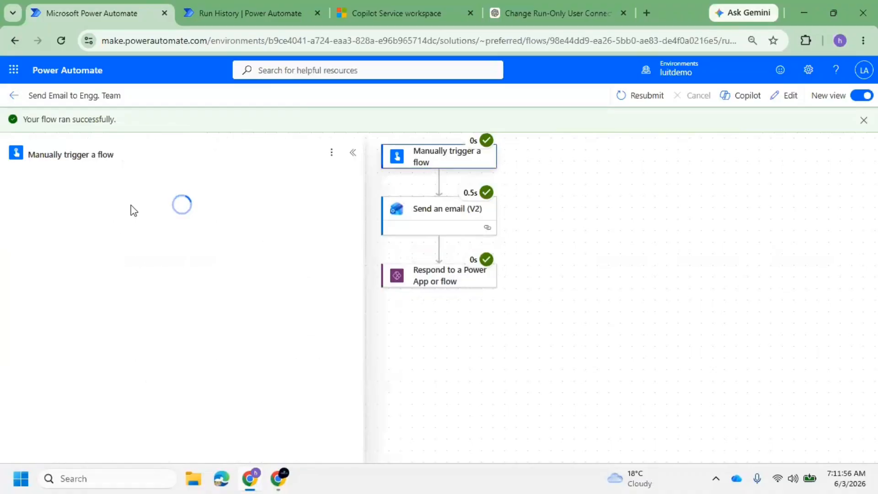
{"action": "scroll", "coordinate": [187, 337], "scroll_direction": "down", "scroll_amount": 3}
{"action": "scroll", "coordinate": [202, 340], "scroll_direction": "up", "scroll_amount": 3}
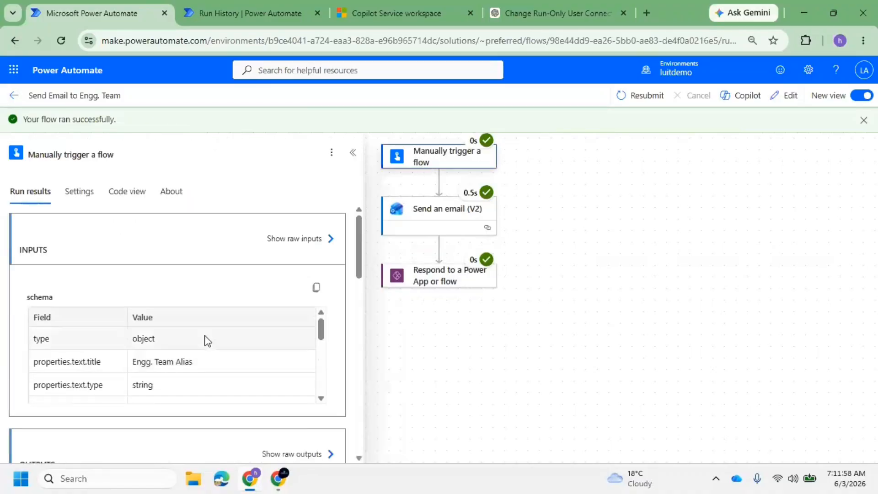
{"action": "scroll", "coordinate": [309, 343], "scroll_direction": "down", "scroll_amount": 3}
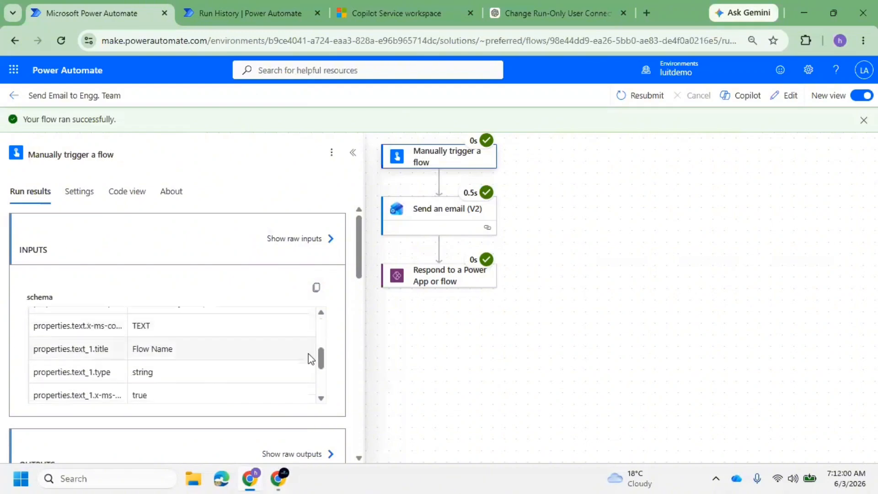
{"action": "scroll", "coordinate": [310, 359], "scroll_direction": "down", "scroll_amount": 3}
{"action": "scroll", "coordinate": [180, 367], "scroll_direction": "down", "scroll_amount": 10}
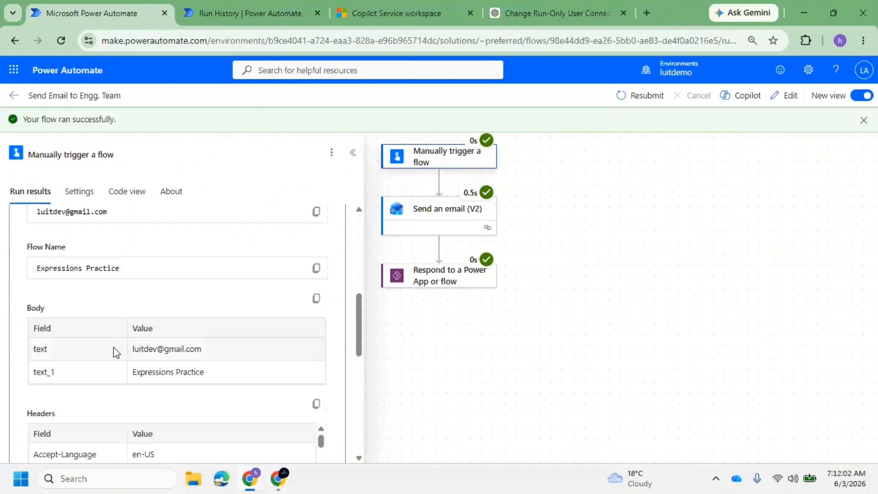
{"action": "scroll", "coordinate": [116, 352], "scroll_direction": "up", "scroll_amount": 3}
{"action": "left_click_drag", "start_coordinate": [116, 343], "coordinate": [46, 340]}
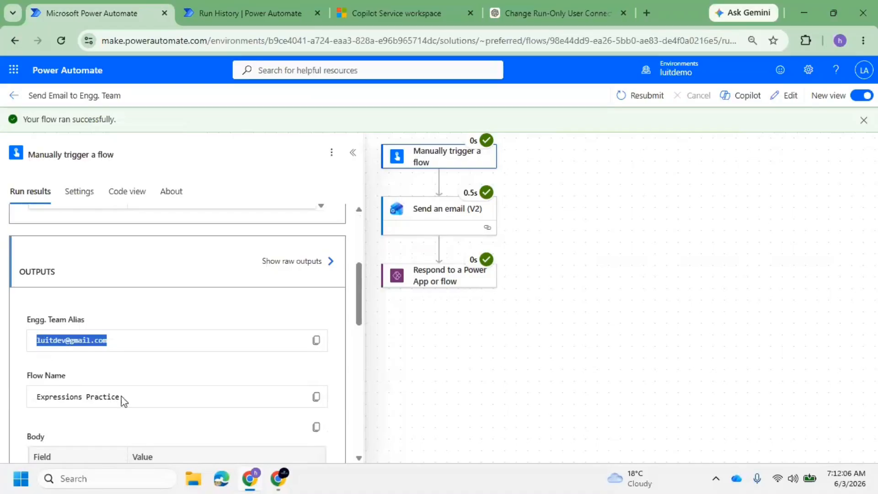
{"action": "left_click_drag", "start_coordinate": [121, 397], "coordinate": [44, 406]}
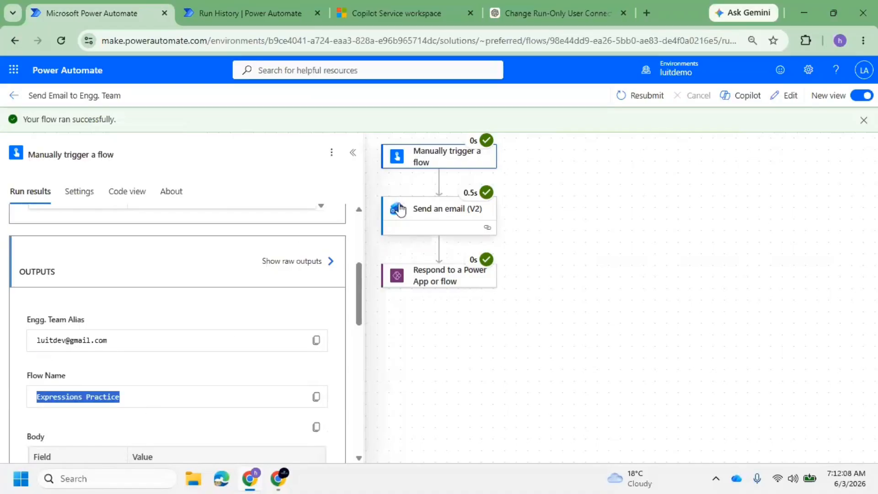
{"action": "left_click", "coordinate": [423, 275]}
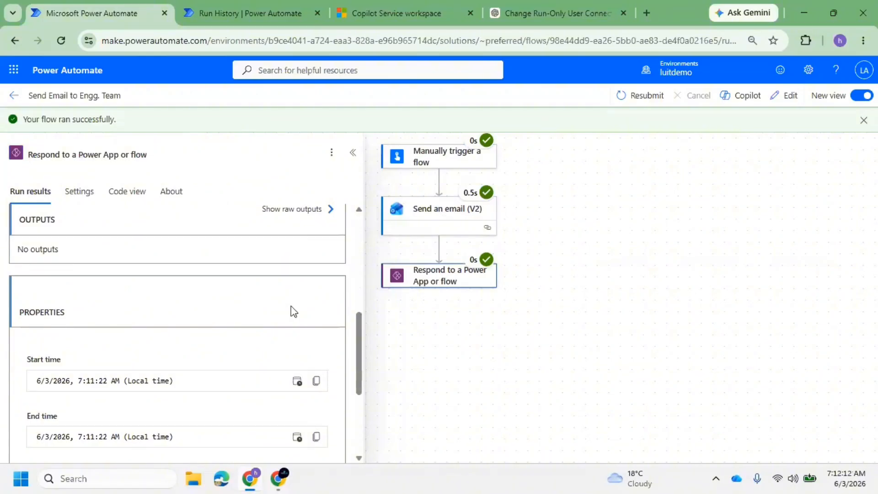
{"action": "scroll", "coordinate": [290, 311], "scroll_direction": "down", "scroll_amount": 4}
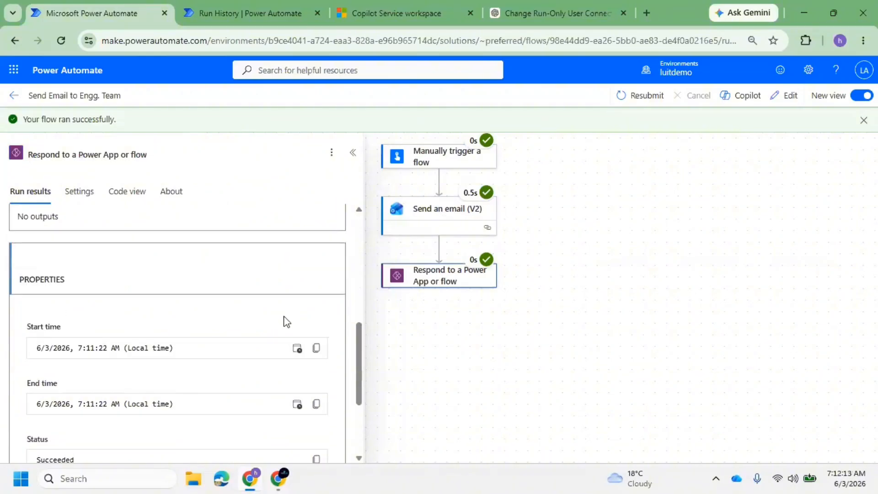
Check the child flow status line in the Expressions Practice run output, then go to Solutions
{"action": "left_click", "coordinate": [228, 6]}
{"action": "triple_click", "coordinate": [602, 437]}
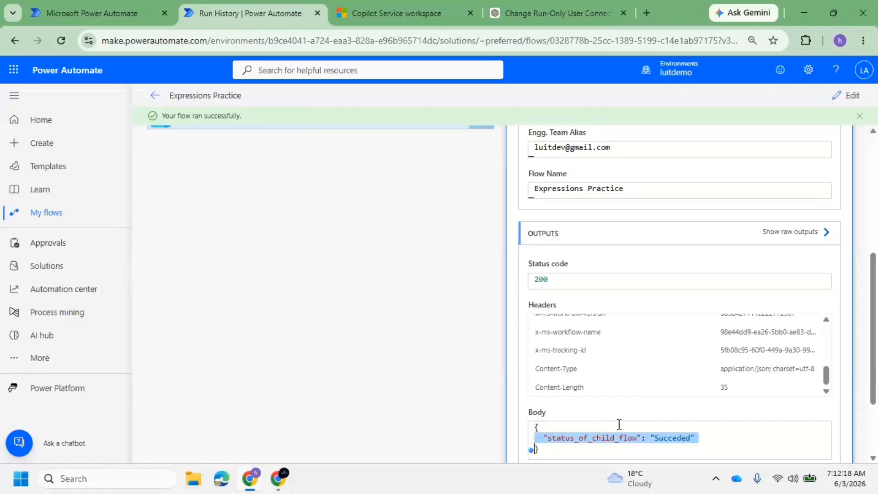
{"action": "scroll", "coordinate": [364, 284], "scroll_direction": "up", "scroll_amount": 5}
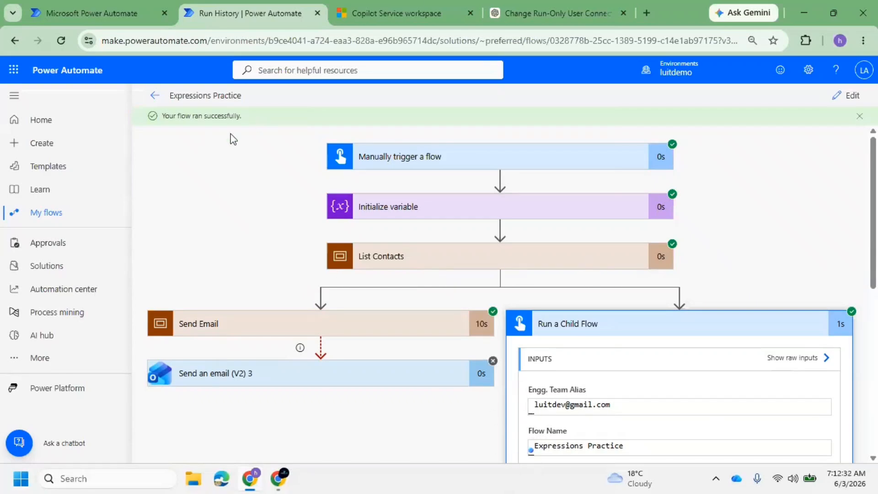
{"action": "left_click", "coordinate": [76, 273]}
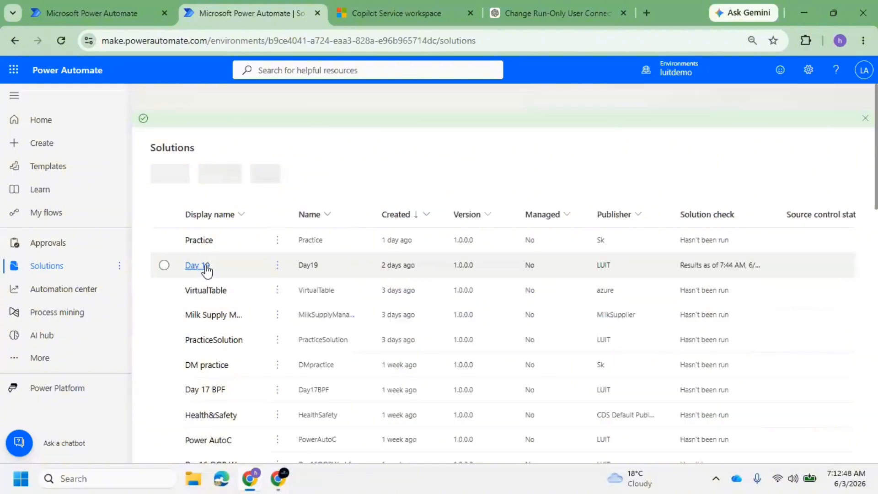
In the Day 19 solution's Objects, choose New > Automation > Cloud flow > Instant
{"action": "left_click", "coordinate": [205, 266]}
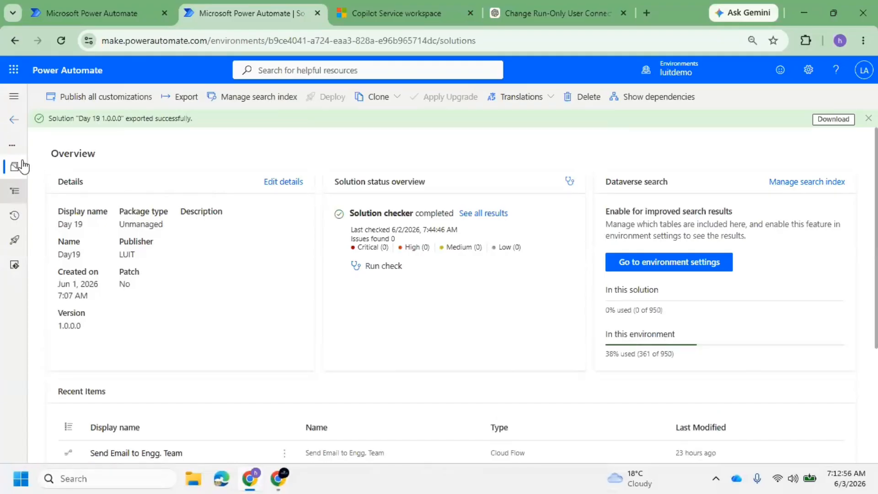
{"action": "left_click", "coordinate": [13, 192]}
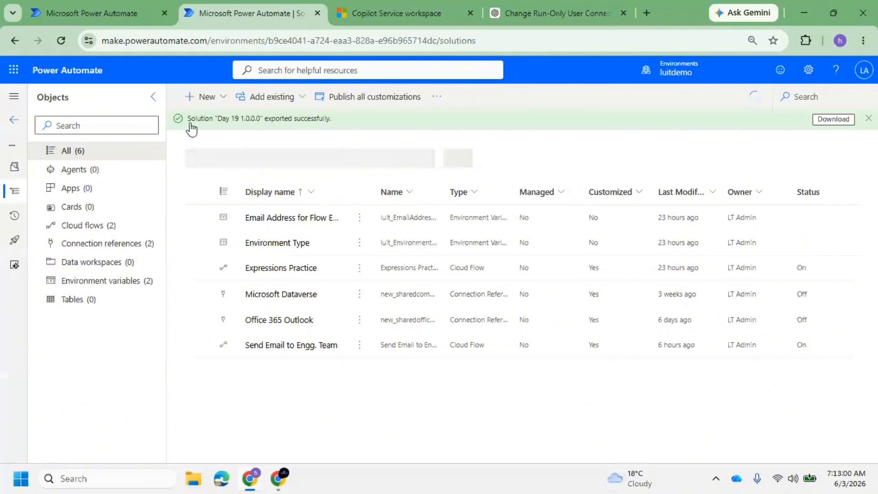
{"action": "left_click", "coordinate": [219, 99]}
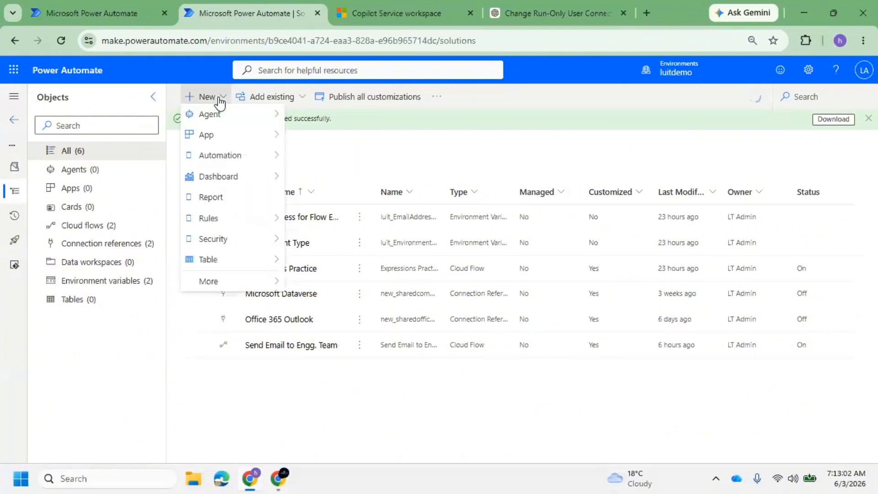
{"action": "mouse_move", "coordinate": [272, 165]}
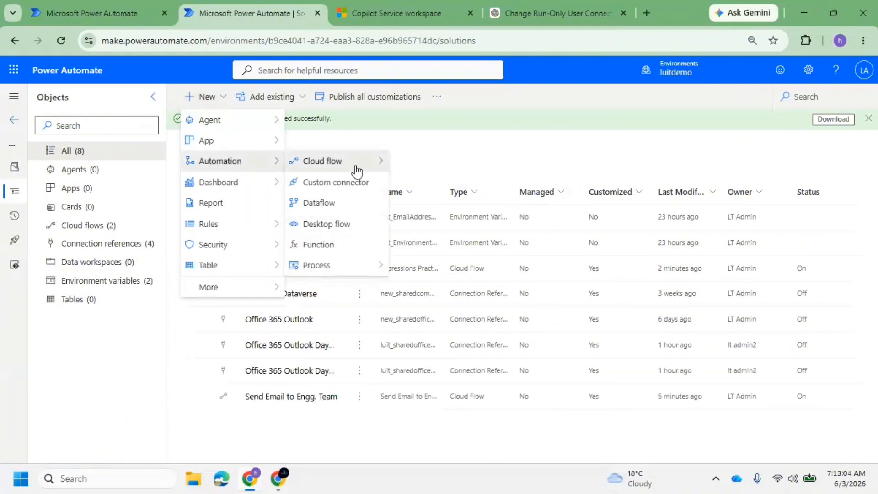
{"action": "mouse_move", "coordinate": [357, 164]}
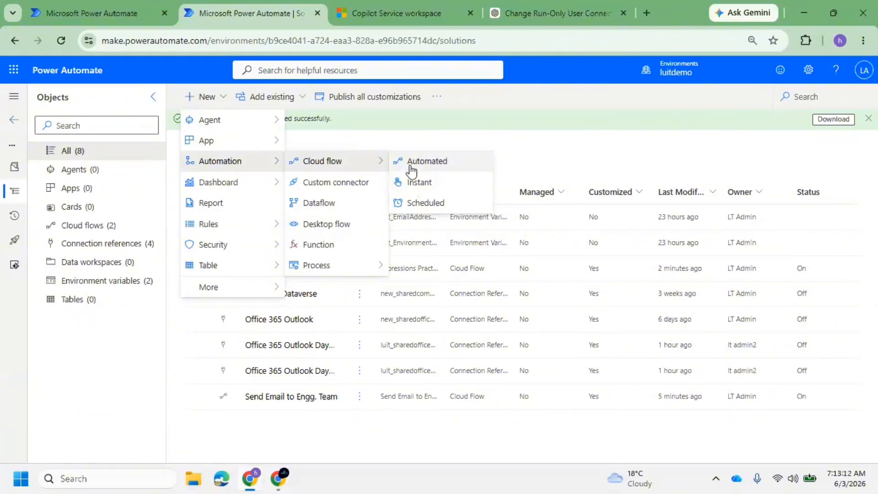
{"action": "left_click", "coordinate": [437, 183]}
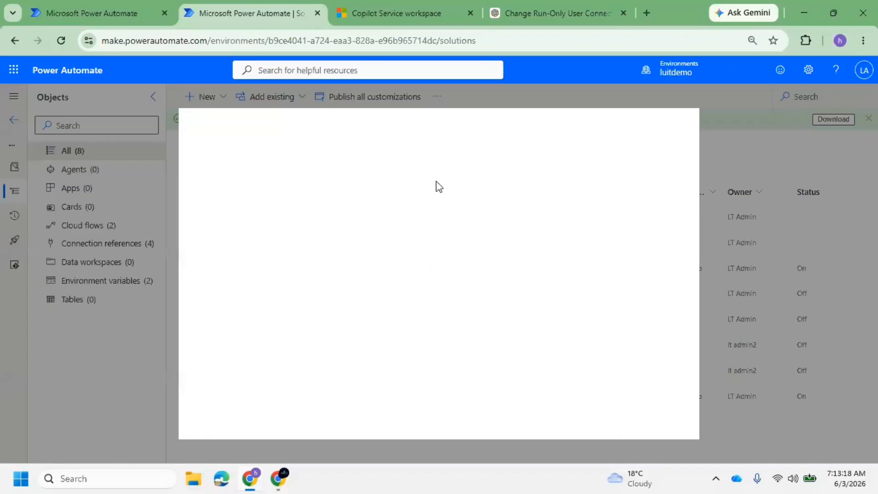
Create an instant flow named 'Data Operations Practice' using the Manually trigger a flow trigger
{"action": "left_click", "coordinate": [511, 172]}
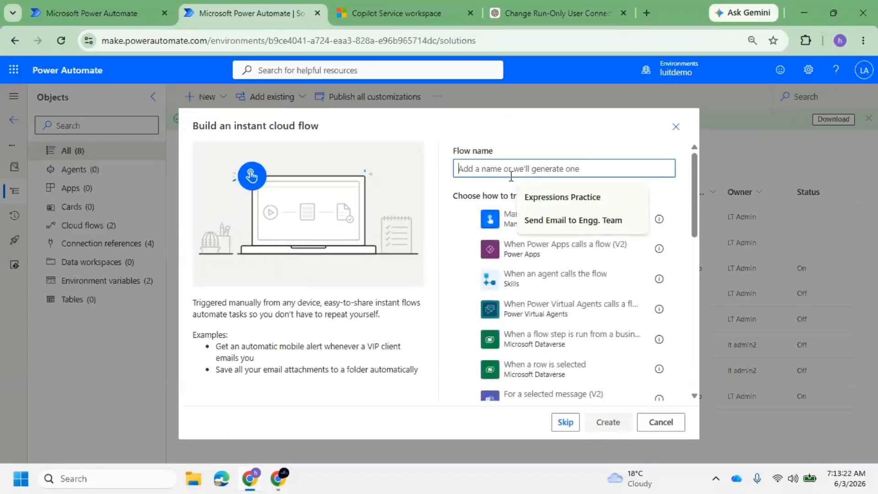
{"action": "type", "text": "Data C"}
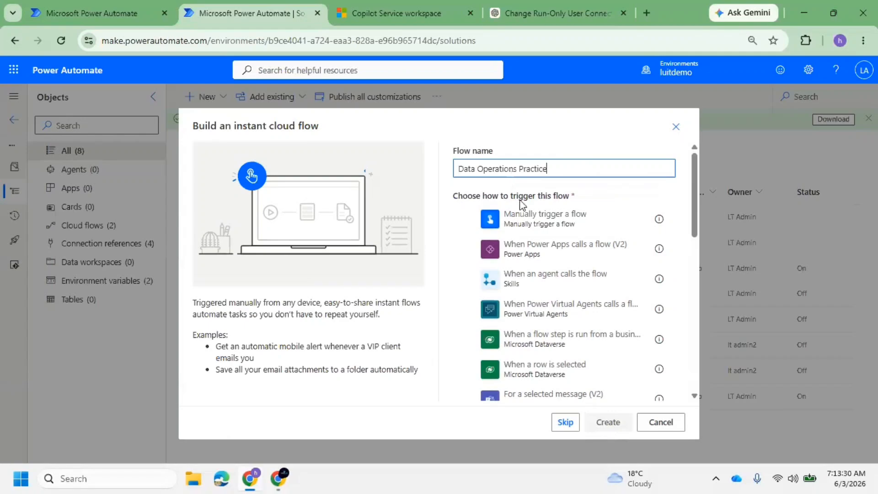
{"action": "left_click", "coordinate": [579, 225]}
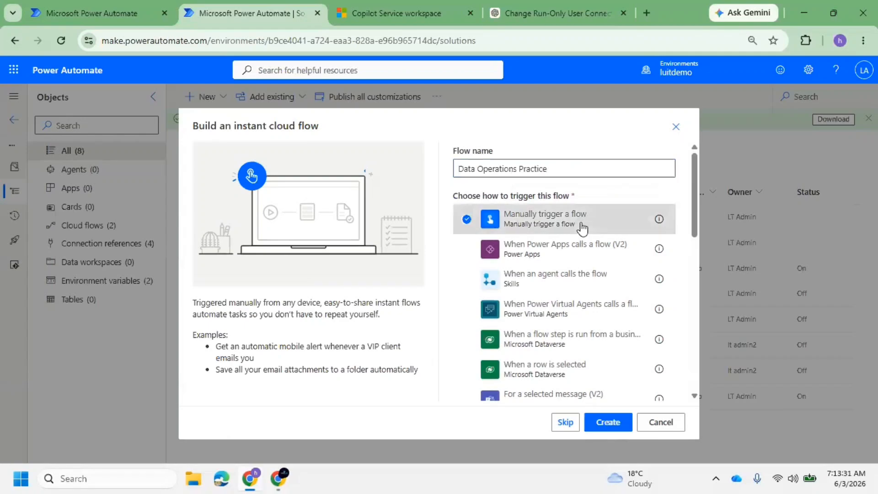
{"action": "left_click", "coordinate": [613, 422]}
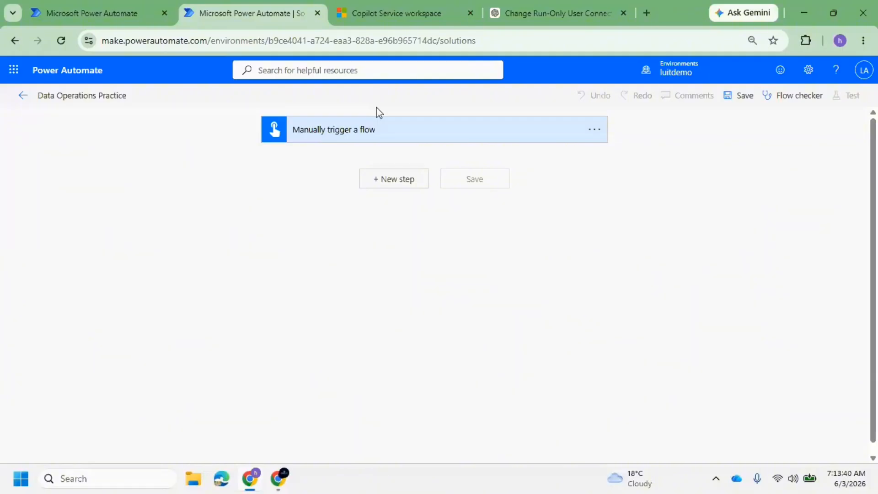
Add a Microsoft Dataverse List rows step after the trigger with table name Contacts
{"action": "left_click", "coordinate": [407, 190]}
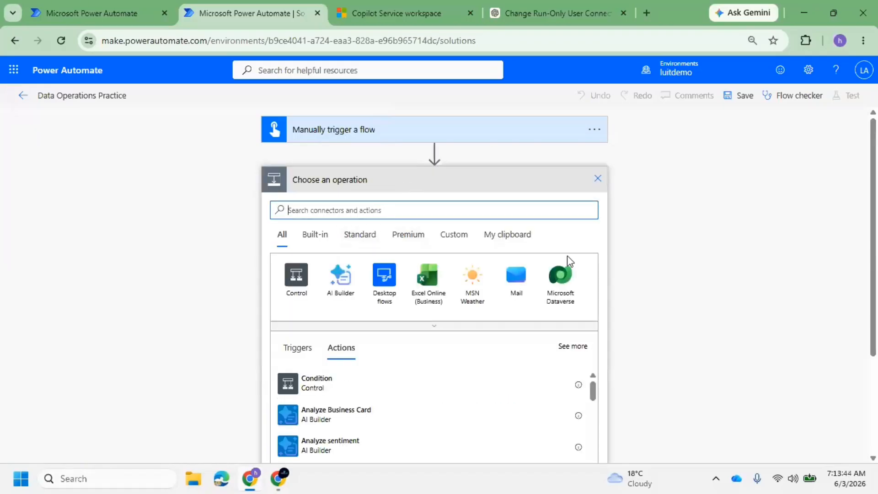
{"action": "left_click", "coordinate": [562, 279]}
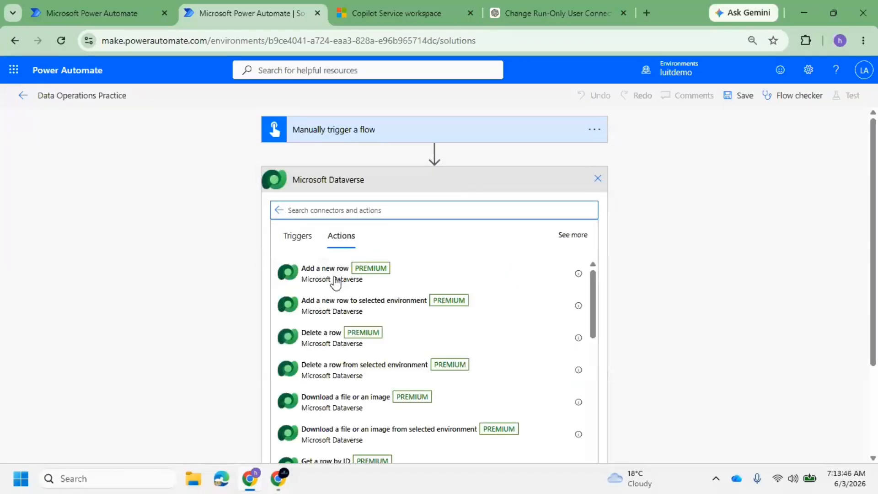
{"action": "left_click", "coordinate": [327, 212]}
{"action": "type", "text": "lis"}
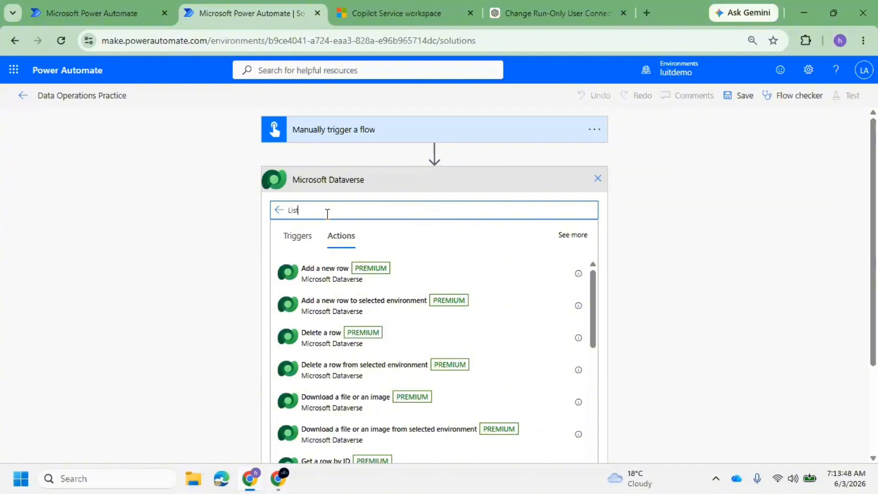
{"action": "type", "text": "t"}
{"action": "key", "text": "BackSpace"}
{"action": "key", "text": "BackSpace"}
{"action": "key", "text": "BackSpace"}
{"action": "type", "text": "R"}
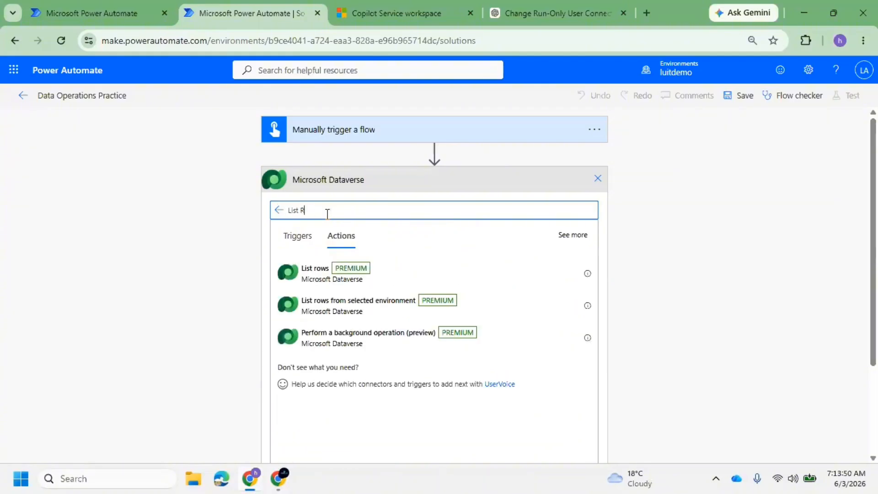
{"action": "type", "text": "ows"}
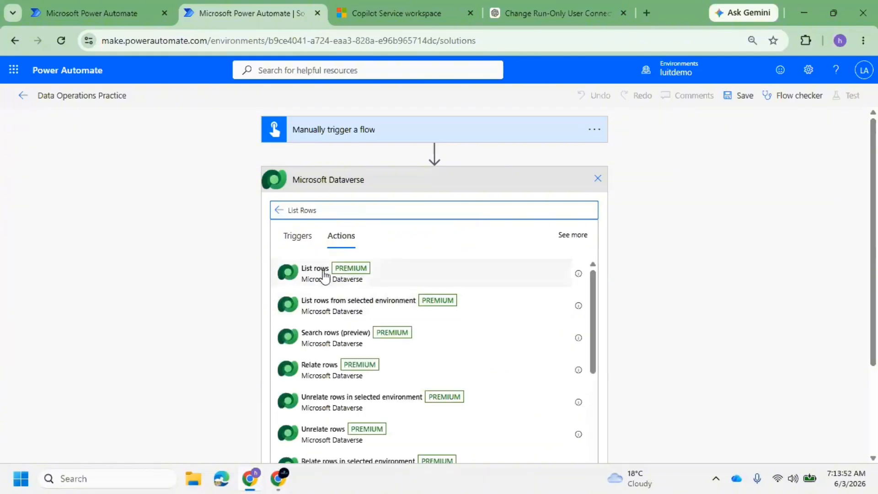
{"action": "left_click", "coordinate": [325, 275]}
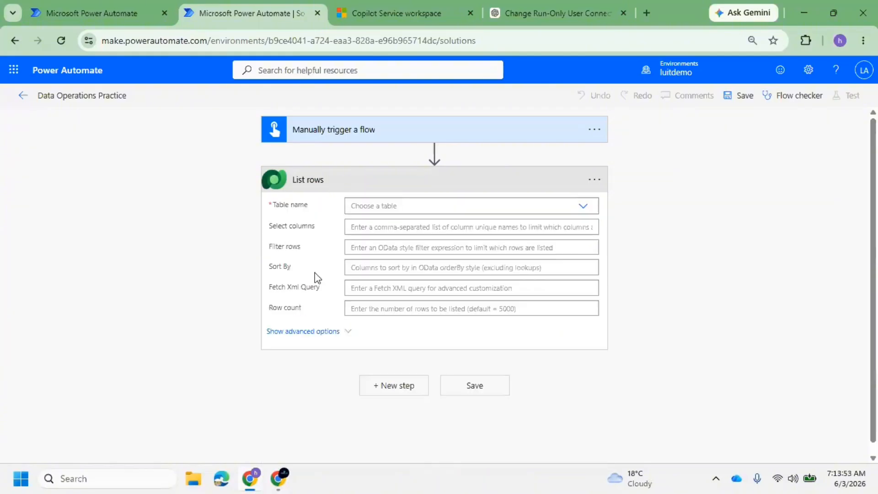
{"action": "left_click", "coordinate": [389, 208]}
{"action": "type", "text": "Contact"}
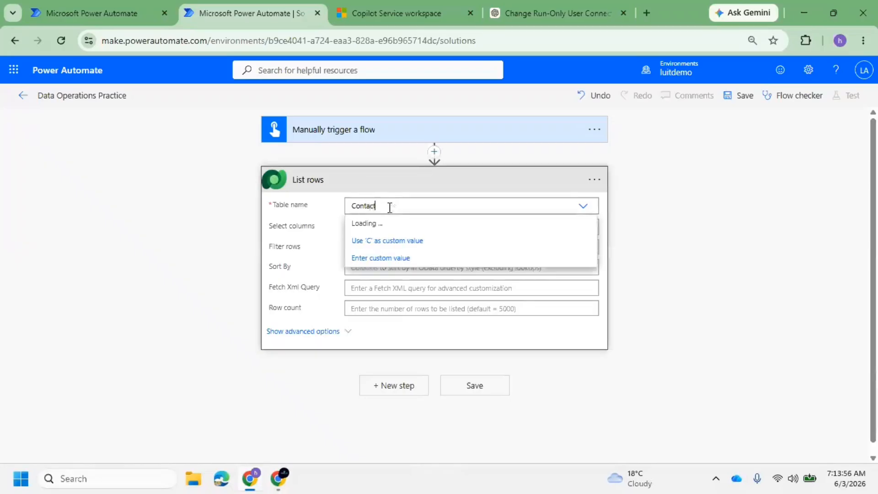
{"action": "scroll", "coordinate": [405, 304], "scroll_direction": "down", "scroll_amount": 3}
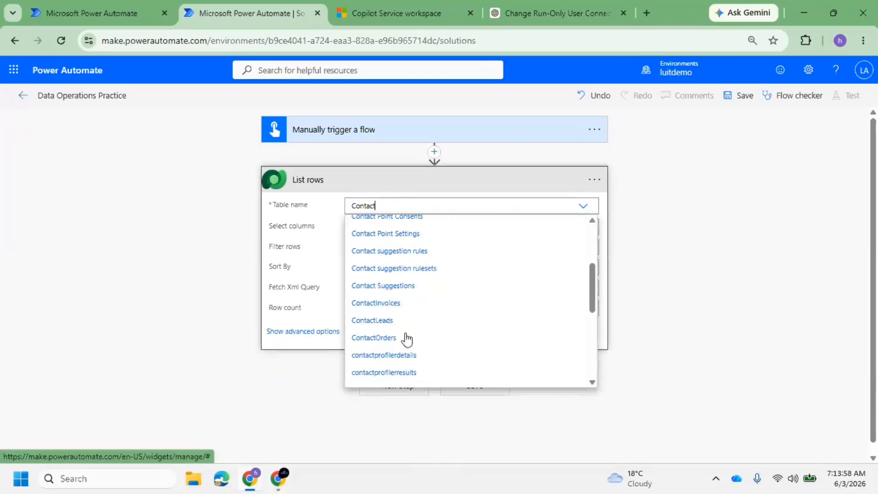
{"action": "scroll", "coordinate": [406, 339], "scroll_direction": "down", "scroll_amount": 2}
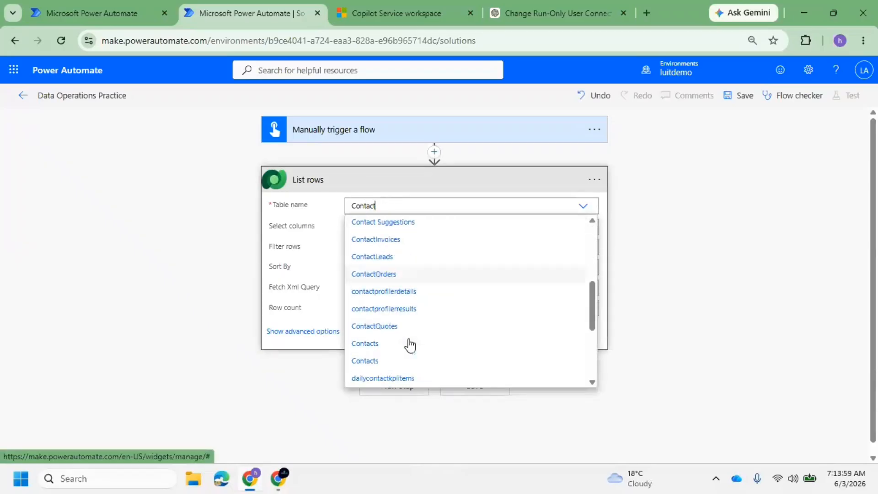
{"action": "left_click", "coordinate": [378, 348]}
Set Select columns to firstname,lastname,emailaddress1 and save the flow
{"action": "left_click", "coordinate": [385, 227]}
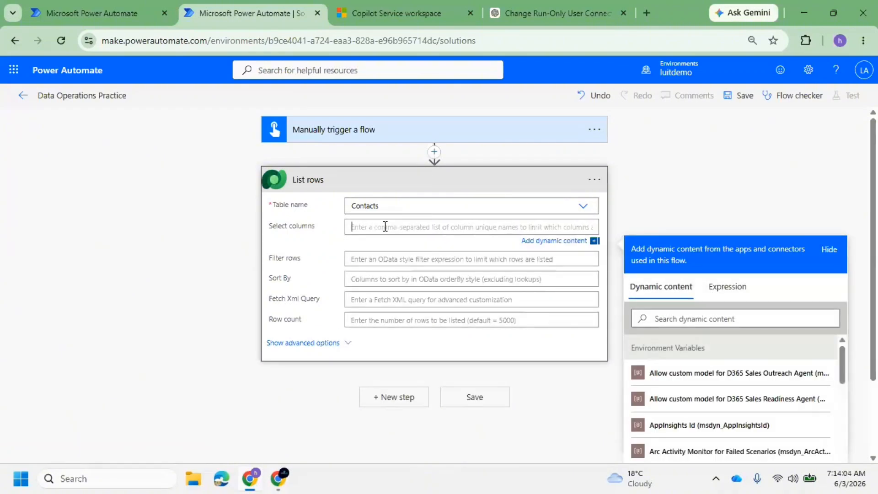
{"action": "type", "text": "firstname,lastname,"}
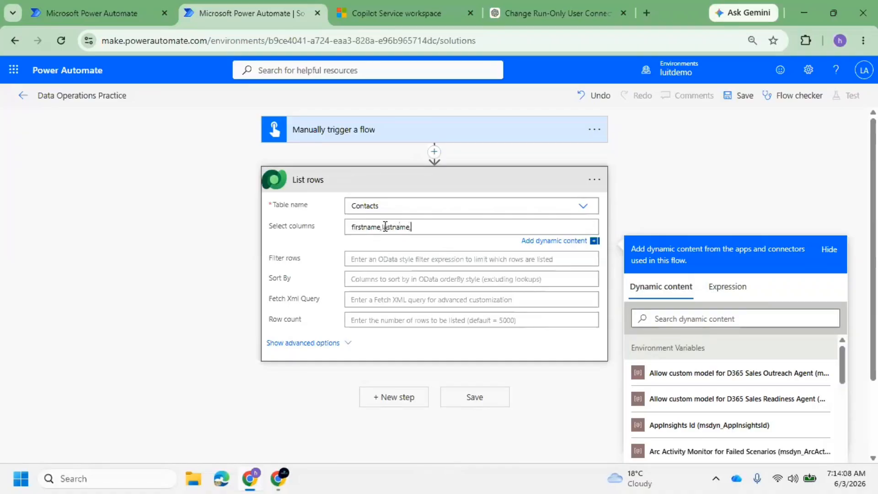
{"action": "type", "text": "emailaddress1"}
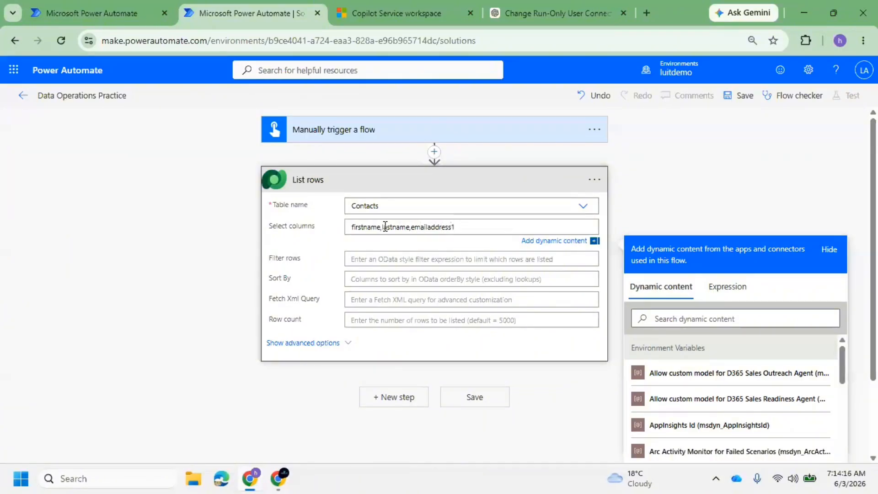
{"action": "left_click", "coordinate": [397, 249]}
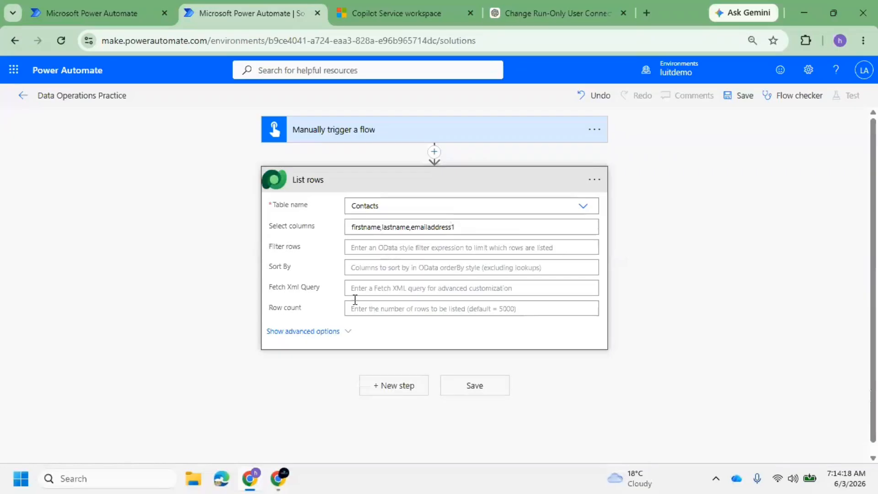
{"action": "scroll", "coordinate": [369, 301], "scroll_direction": "down", "scroll_amount": 1}
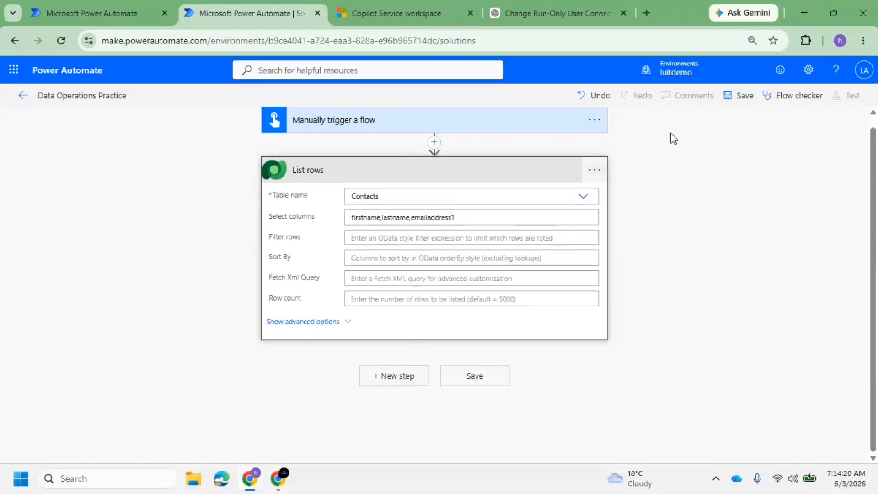
{"action": "left_click", "coordinate": [757, 97]}
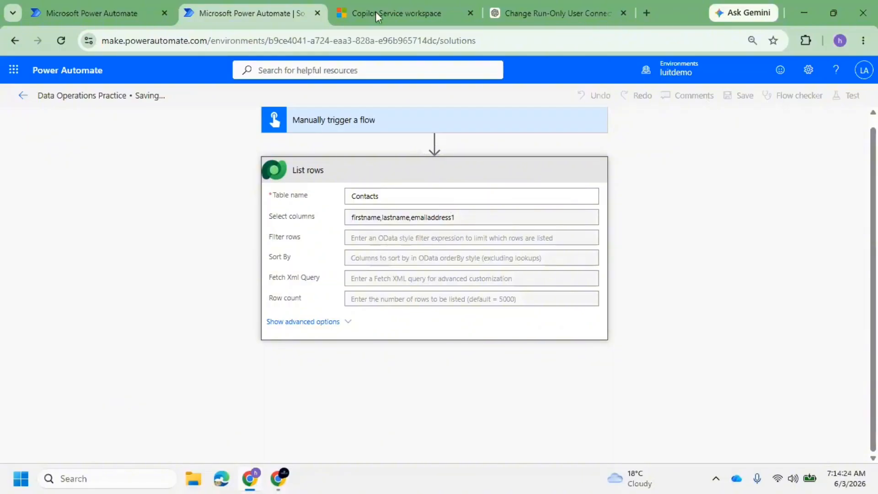
{"action": "left_click", "coordinate": [363, 2]}
Open Contacts, close the Copilot pane and switch the view from My Active Contacts to All Contacts
{"action": "left_click", "coordinate": [16, 99]}
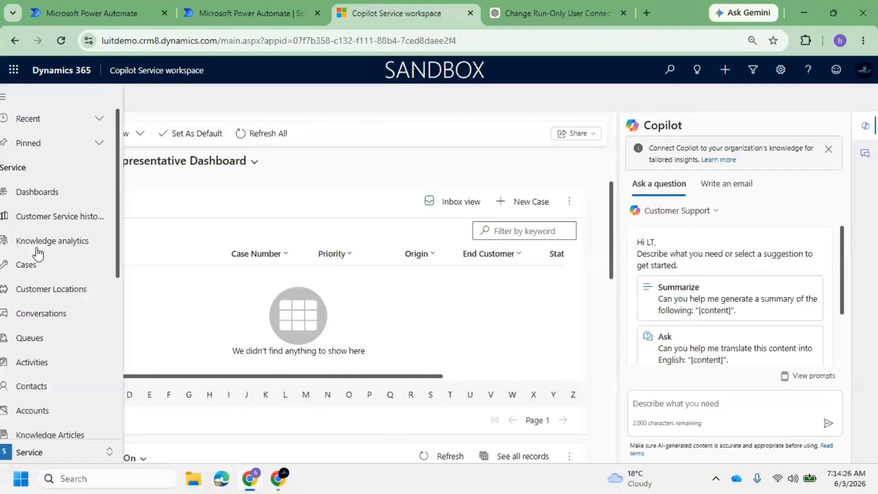
{"action": "left_click", "coordinate": [57, 386]}
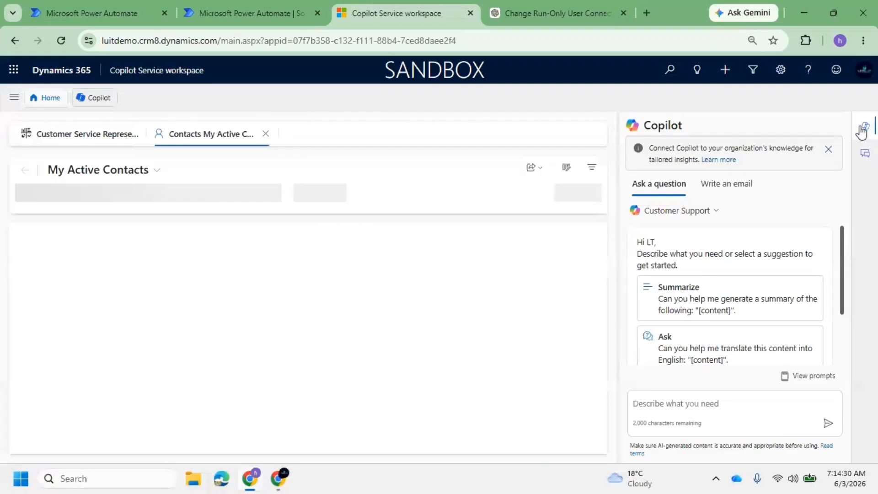
{"action": "left_click", "coordinate": [866, 126]}
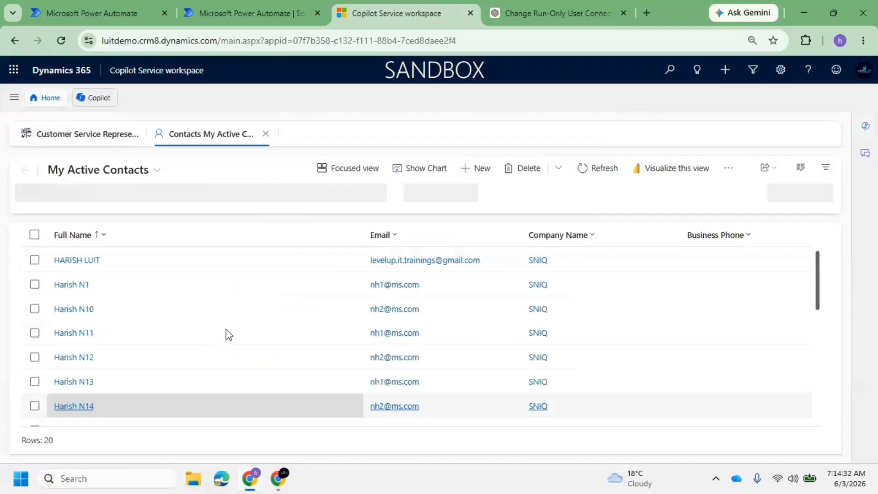
{"action": "left_click", "coordinate": [133, 176]}
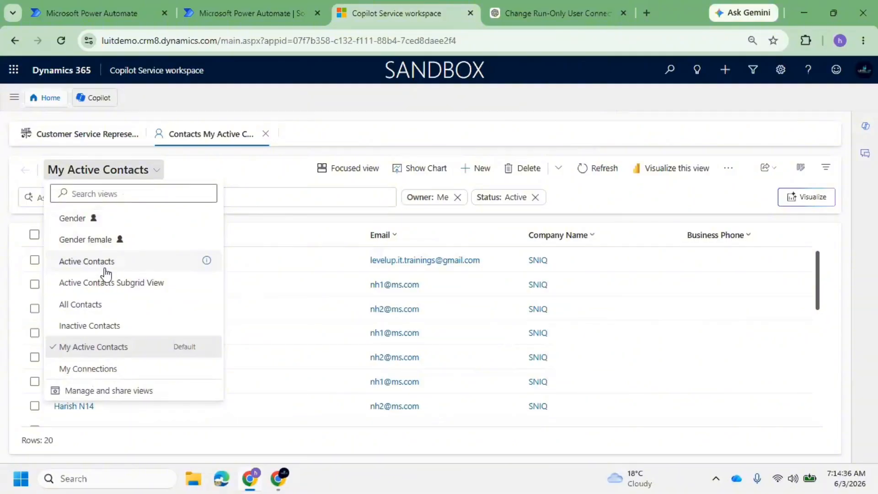
{"action": "left_click", "coordinate": [103, 305]}
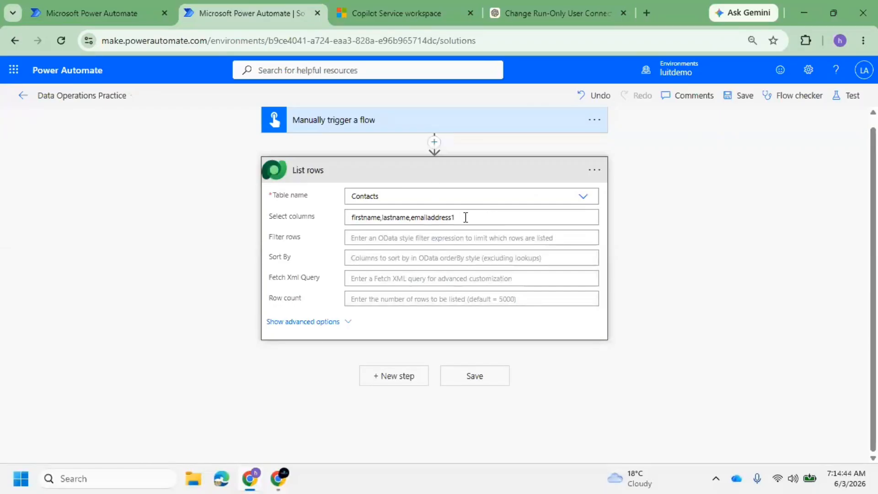
Select the List rows Select columns value (firstname,lastname,emailaddress1) back in the flow editor
{"action": "left_click_drag", "start_coordinate": [465, 218], "coordinate": [348, 213]}
{"action": "left_click", "coordinate": [383, 3]}
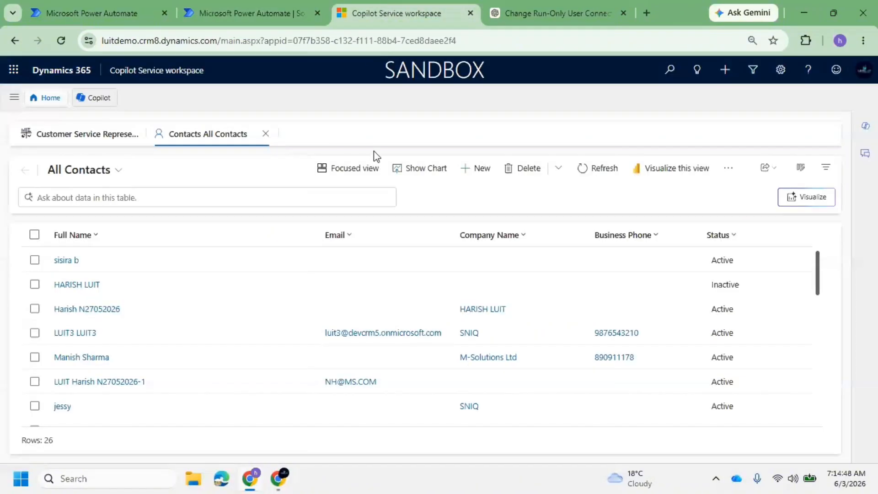
{"action": "left_click", "coordinate": [282, 13]}
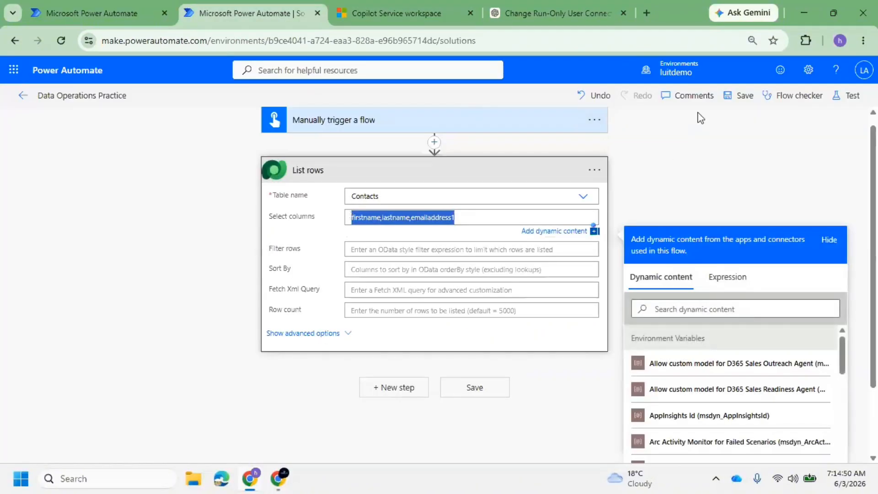
Save the flow and search Google for 'online json viewer' in a new tab
{"action": "left_click", "coordinate": [740, 96]}
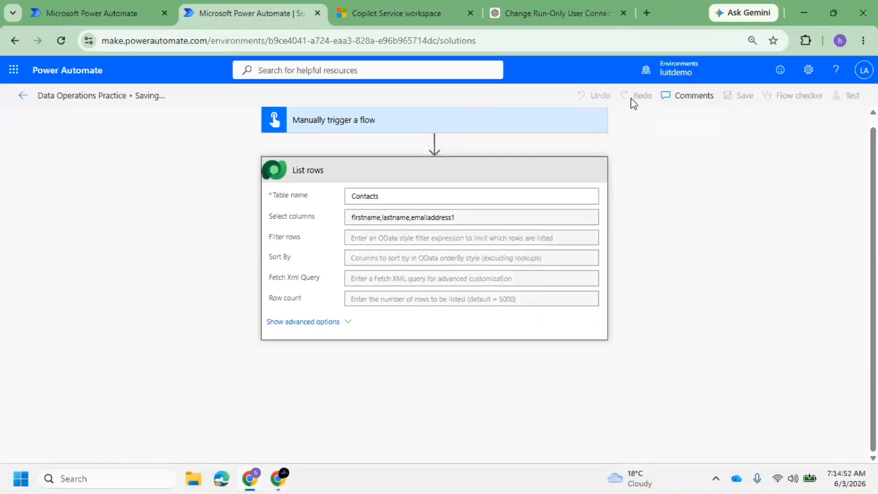
{"action": "left_click", "coordinate": [646, 13]}
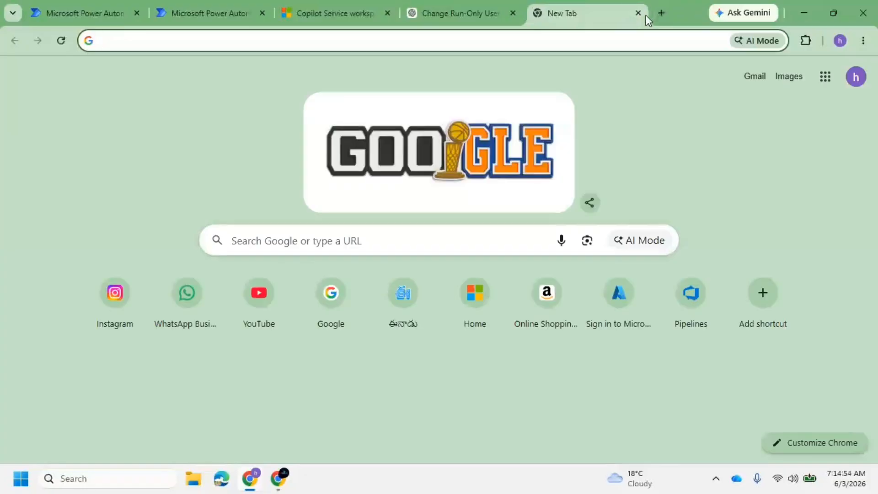
{"action": "type", "text": "o"}
{"action": "key", "text": "BackSpace"}
{"action": "type", "text": "nl"}
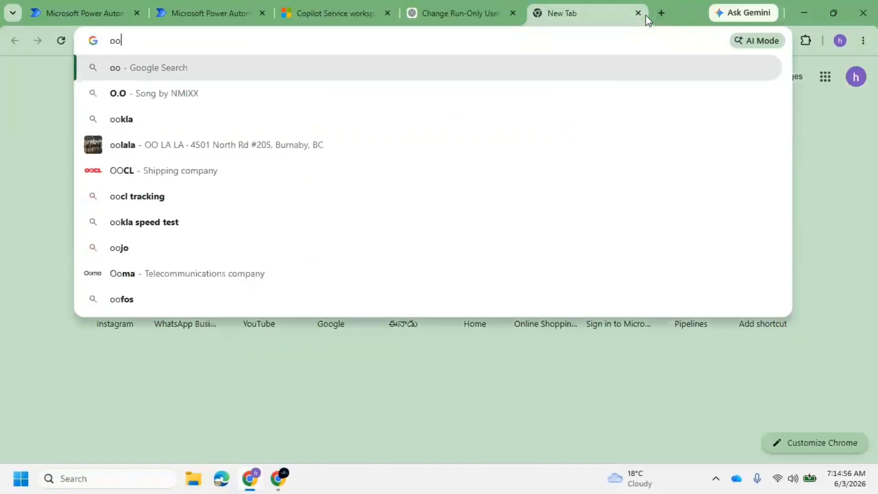
{"action": "type", "text": "ine "}
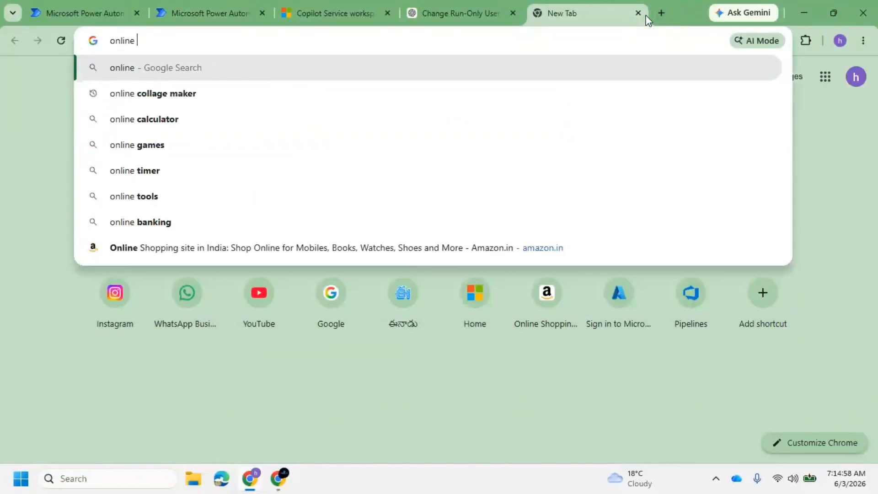
{"action": "type", "text": "jsonn"}
{"action": "key", "text": "Down"}
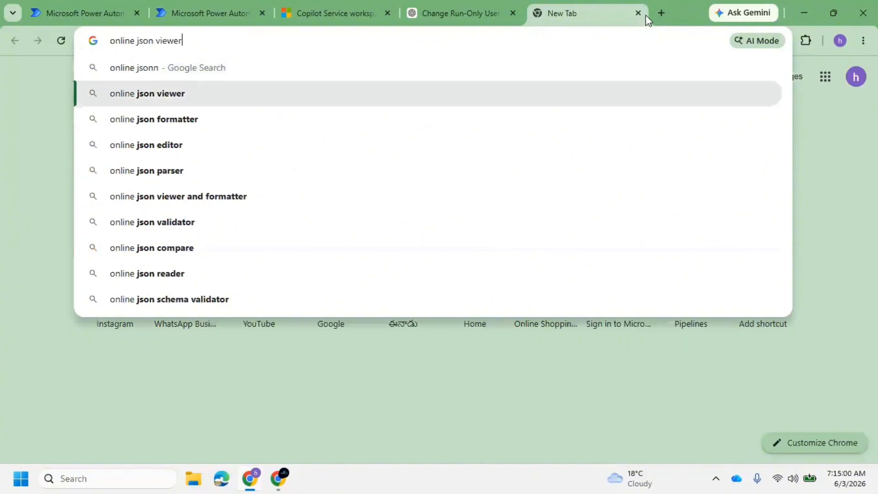
{"action": "key", "text": "Return"}
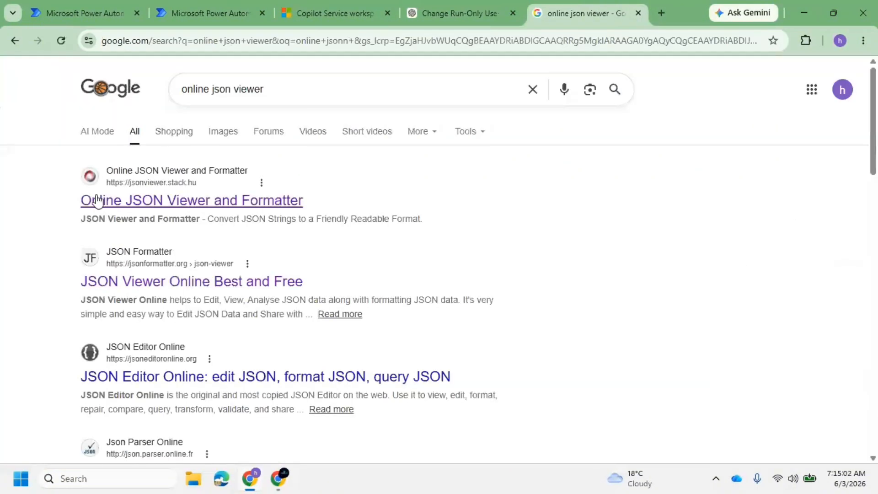
Open the Online JSON Viewer and Formatter result, then return to the flow editor
{"action": "left_click", "coordinate": [112, 203]}
{"action": "left_click", "coordinate": [378, 6]}
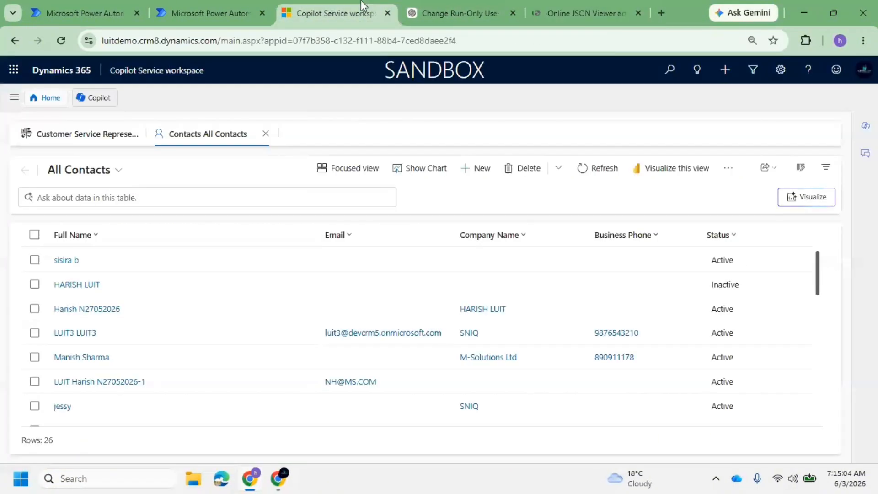
{"action": "left_click", "coordinate": [235, 7]}
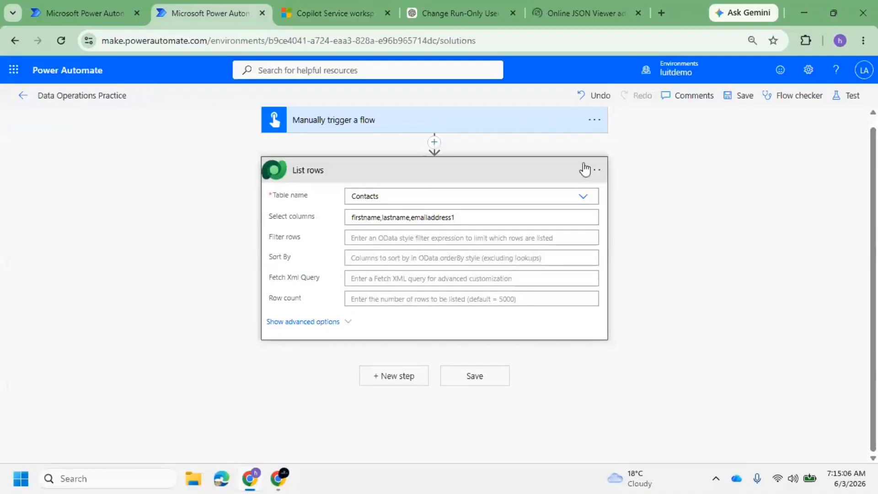
Run a manual test of the Data Operations Practice flow
{"action": "left_click", "coordinate": [834, 97]}
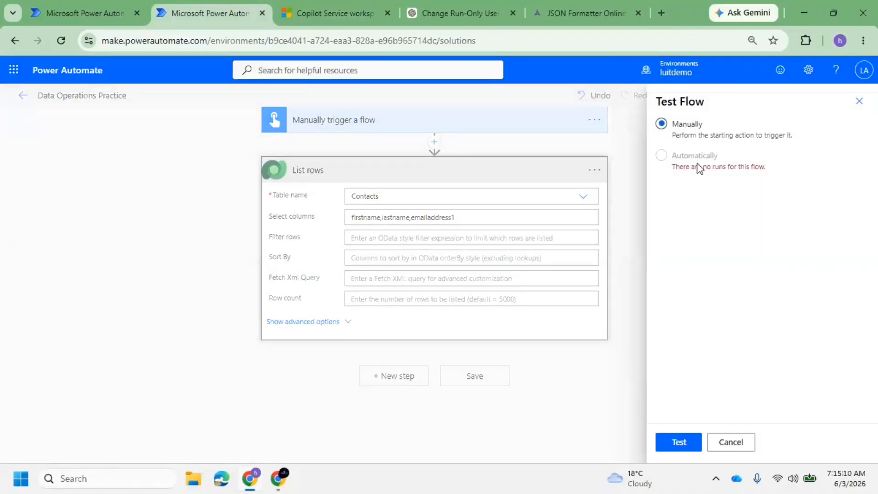
{"action": "left_click", "coordinate": [689, 442]}
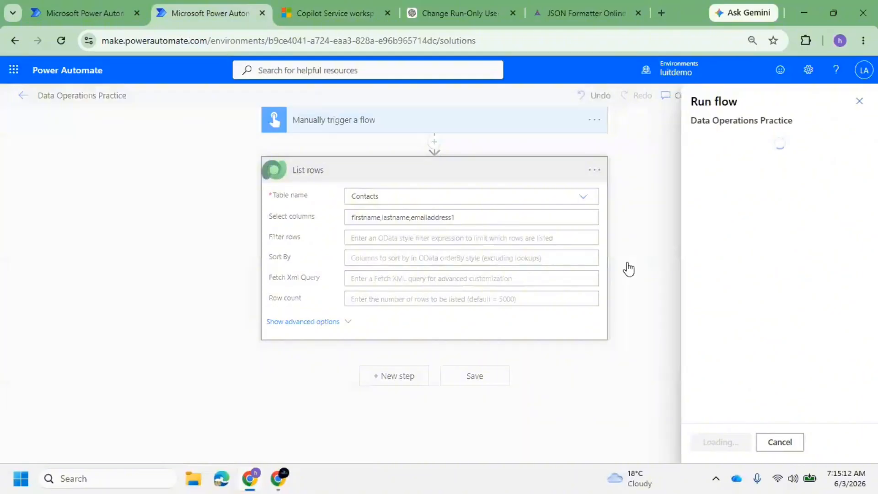
{"action": "left_click", "coordinate": [727, 442]}
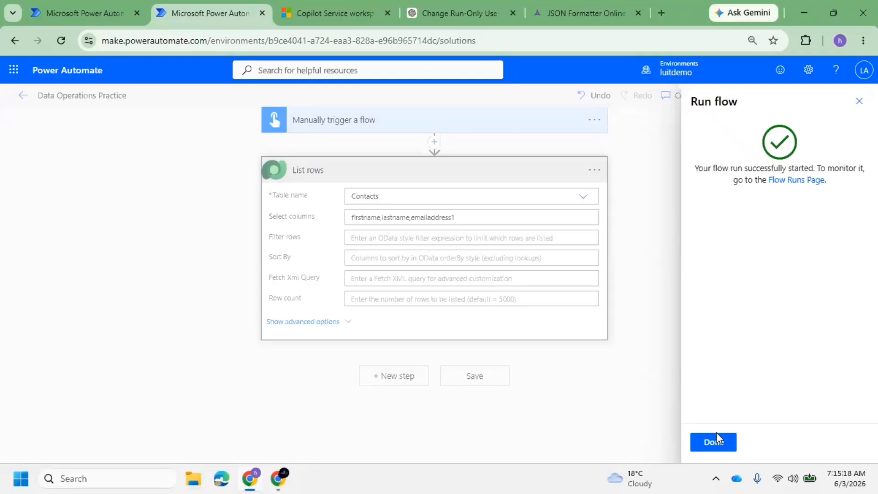
{"action": "left_click", "coordinate": [713, 442]}
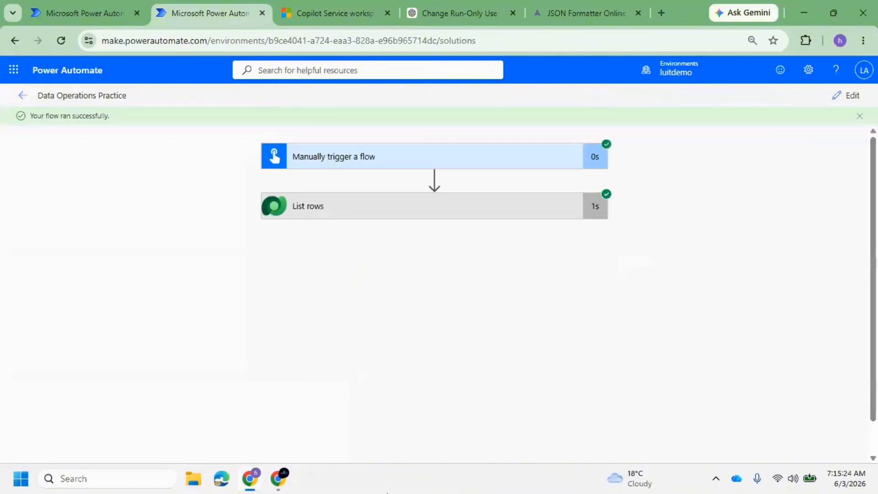
Expand the List rows step's results in the successful run view
{"action": "left_click", "coordinate": [522, 210]}
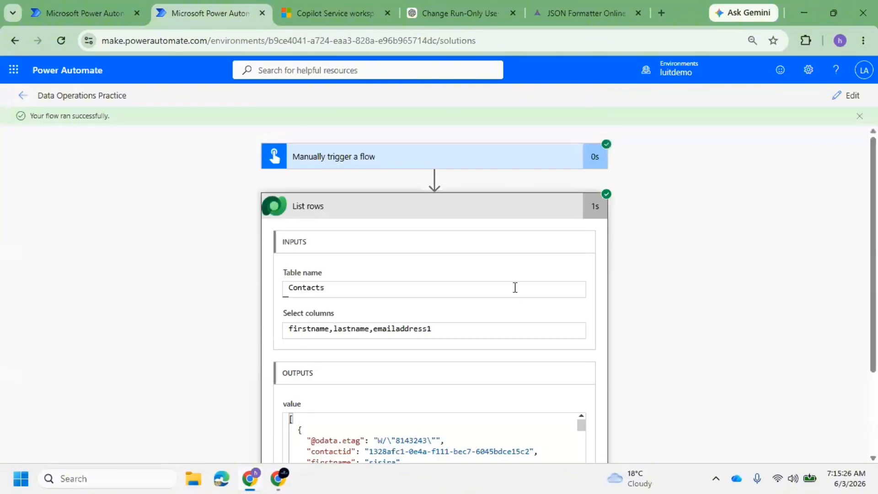
{"action": "scroll", "coordinate": [511, 320], "scroll_direction": "down", "scroll_amount": 3}
{"action": "scroll", "coordinate": [421, 314], "scroll_direction": "up", "scroll_amount": 2}
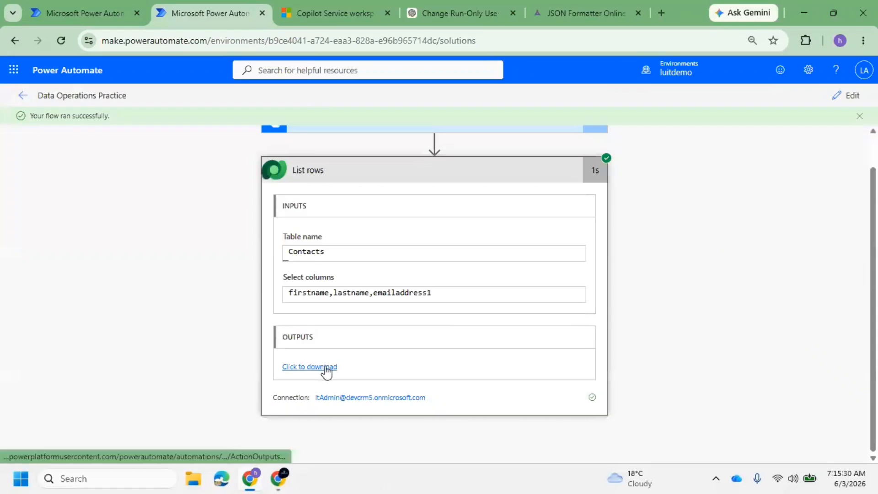
Open the List rows output in a new tab with Pretty-print turned on
{"action": "left_click", "coordinate": [325, 366]}
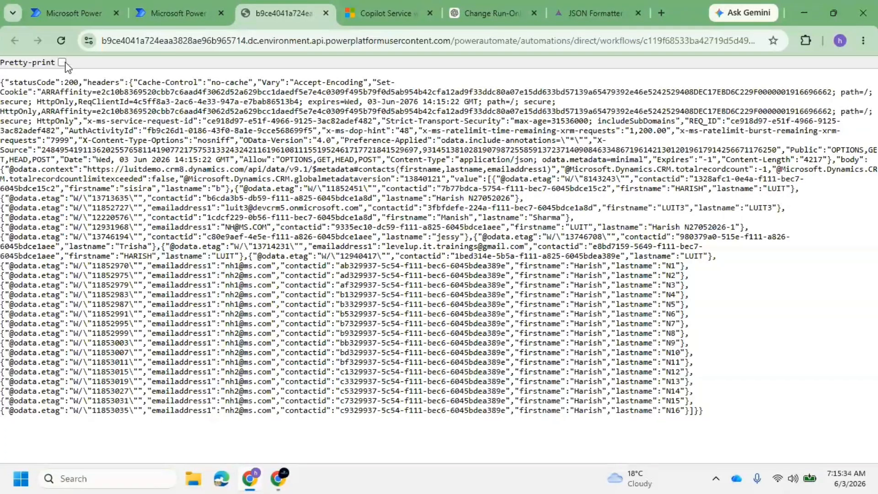
{"action": "left_click", "coordinate": [62, 62]}
{"action": "scroll", "coordinate": [70, 172], "scroll_direction": "down", "scroll_amount": 7}
{"action": "scroll", "coordinate": [70, 171], "scroll_direction": "up", "scroll_amount": 6}
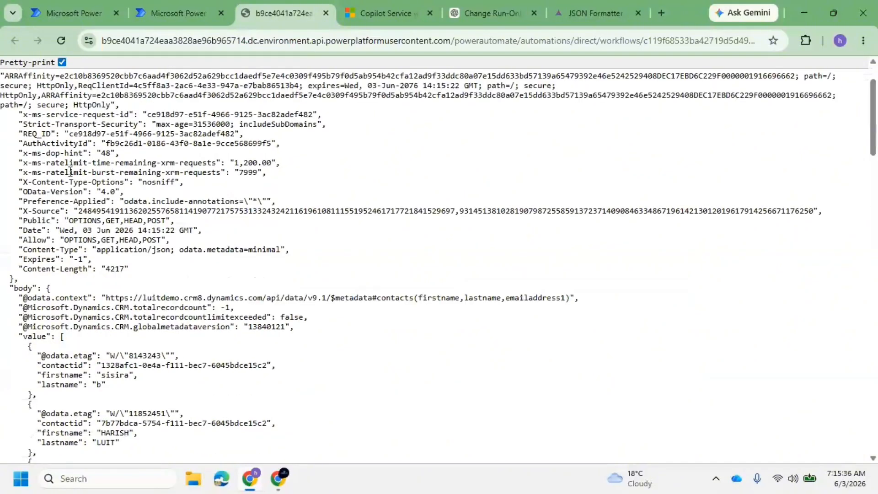
{"action": "scroll", "coordinate": [71, 171], "scroll_direction": "down", "scroll_amount": 3}
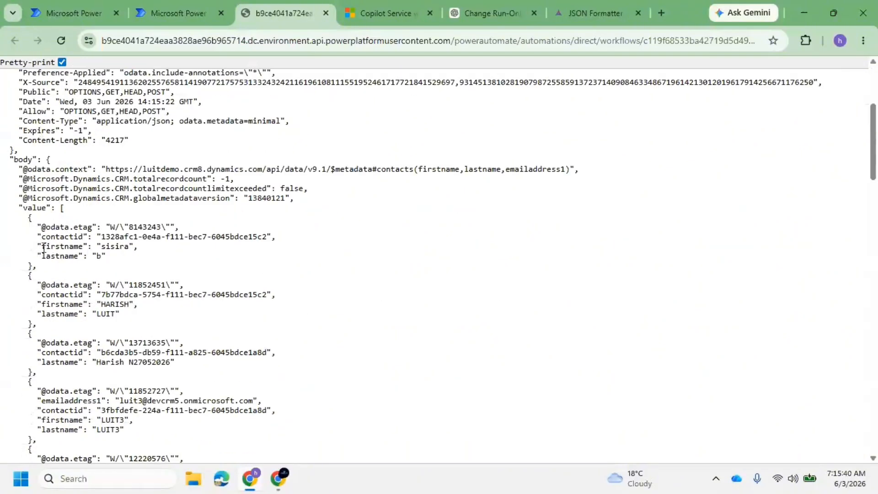
Select the entire value array of contact records in the pretty-printed JSON
{"action": "double_click", "coordinate": [43, 248]}
{"action": "left_click_drag", "start_coordinate": [60, 208], "coordinate": [79, 479]}
{"action": "left_click_drag", "start_coordinate": [79, 446], "coordinate": [71, 434]}
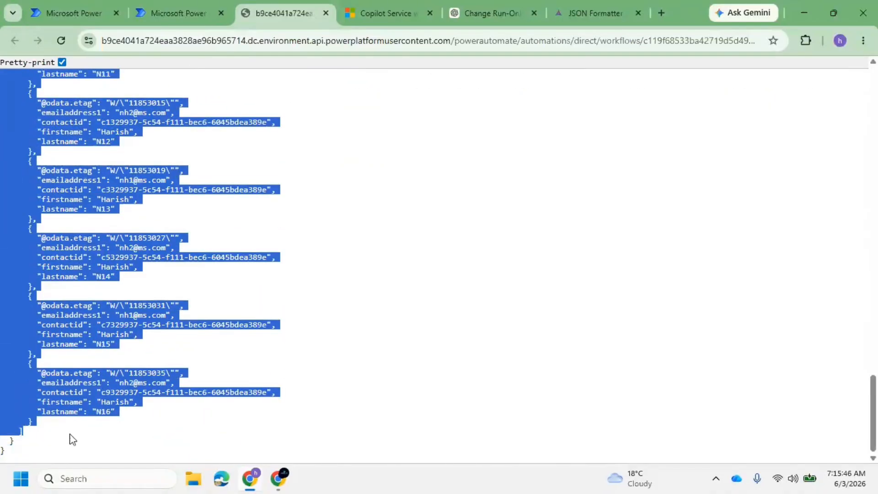
{"action": "left_click", "coordinate": [60, 300]}
{"action": "left_click_drag", "start_coordinate": [23, 162], "coordinate": [35, 218]}
{"action": "scroll", "coordinate": [61, 202], "scroll_direction": "up", "scroll_amount": 20}
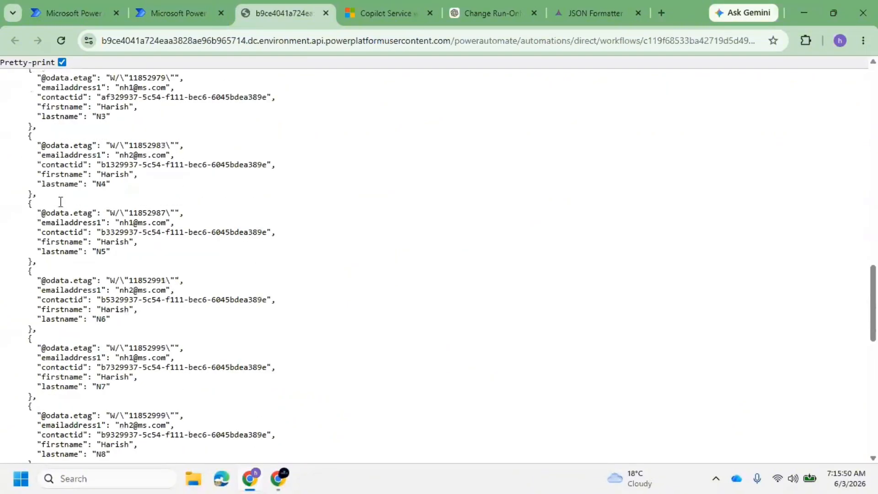
{"action": "scroll", "coordinate": [60, 202], "scroll_direction": "up", "scroll_amount": 5}
{"action": "scroll", "coordinate": [55, 251], "scroll_direction": "down", "scroll_amount": 5}
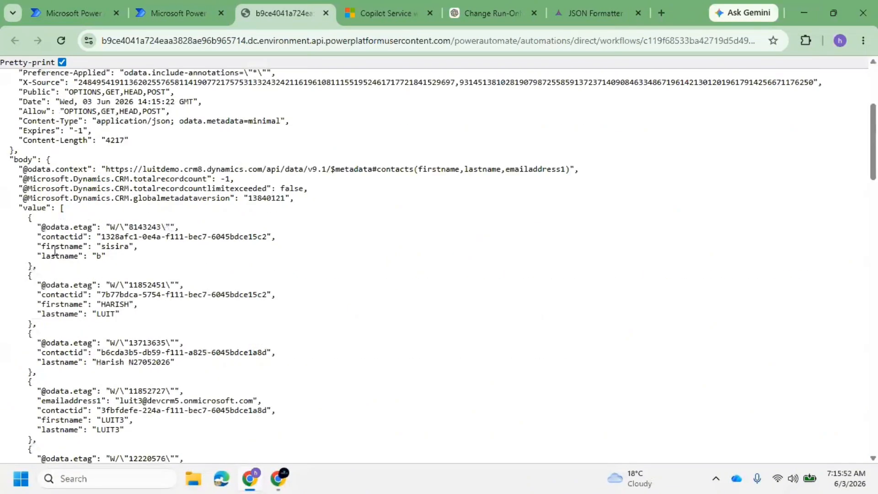
{"action": "left_click_drag", "start_coordinate": [61, 209], "coordinate": [49, 434]}
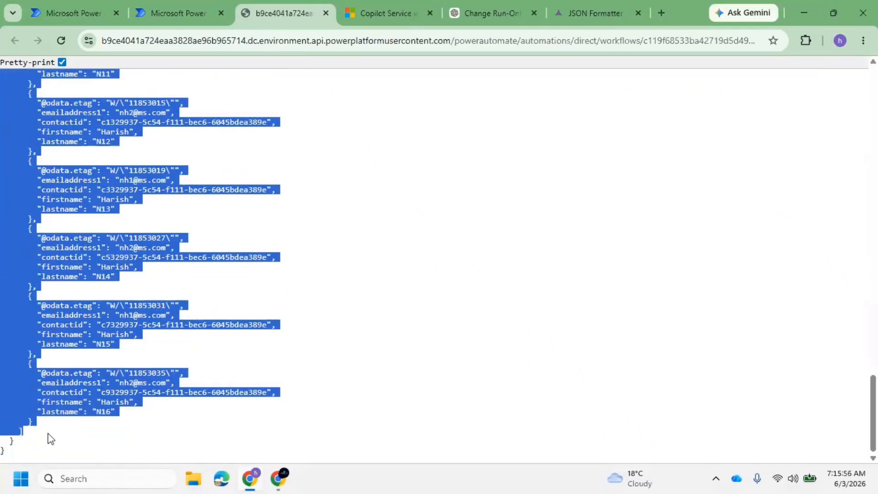
{"action": "scroll", "coordinate": [247, 220], "scroll_direction": "up", "scroll_amount": 5}
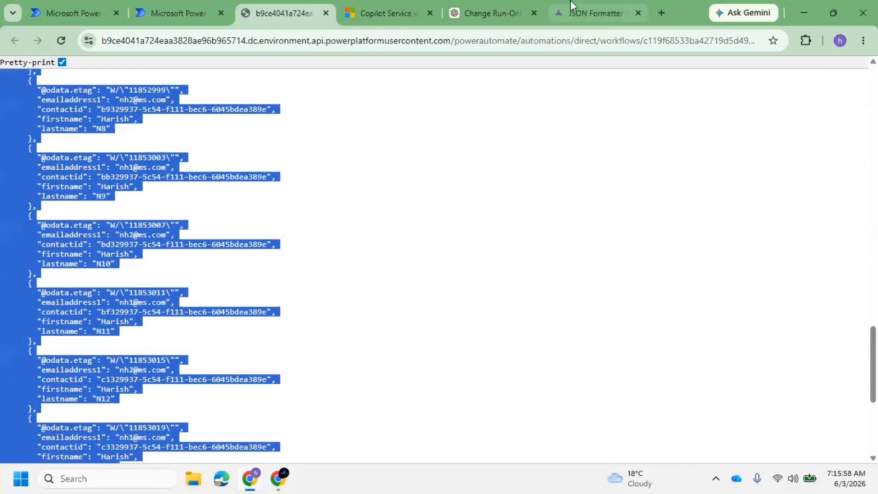
{"action": "left_click", "coordinate": [597, 7]}
Paste the contact records into KearAI's input editor and dismiss the bottom advertisement
{"action": "left_click", "coordinate": [83, 274]}
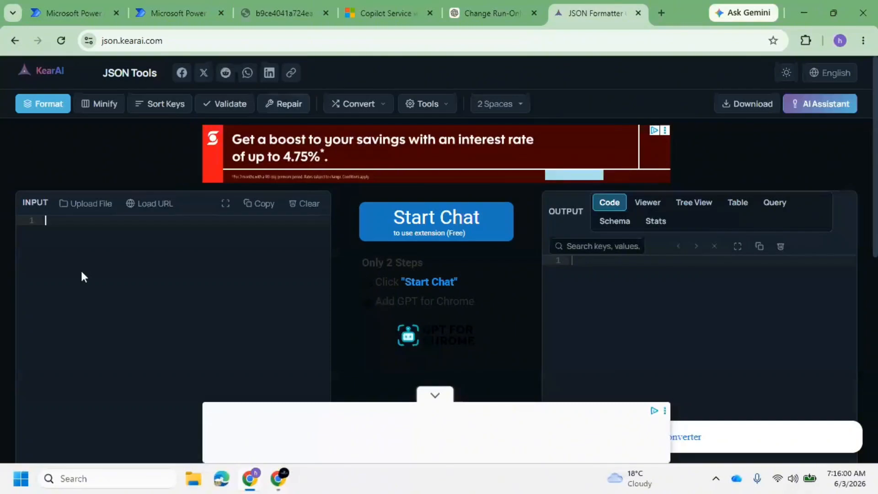
{"action": "key", "text": "ctrl+v"}
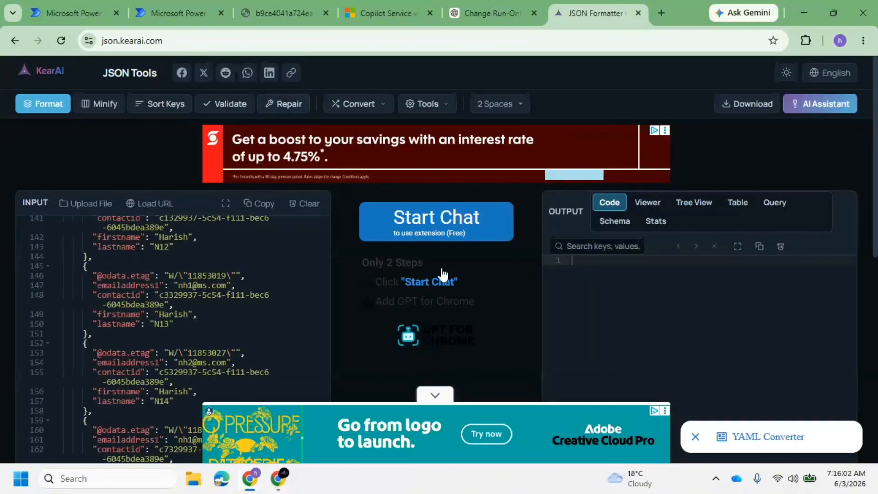
{"action": "scroll", "coordinate": [467, 346], "scroll_direction": "down", "scroll_amount": 3}
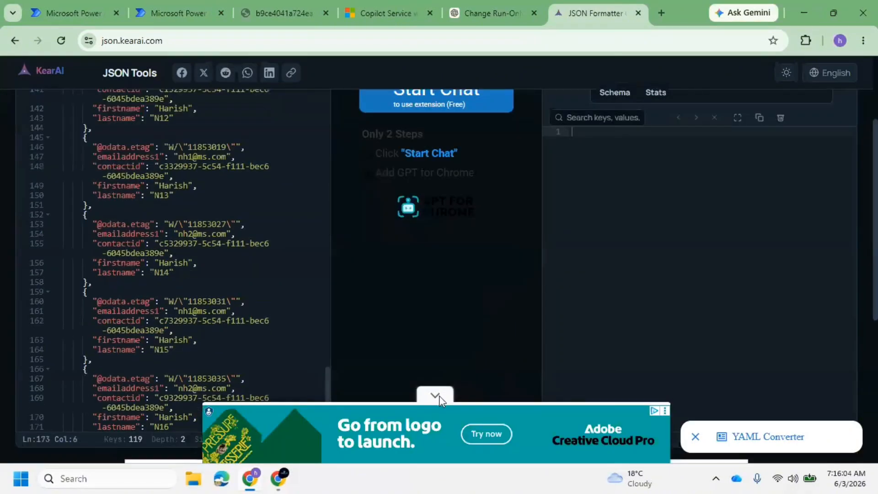
{"action": "left_click", "coordinate": [437, 396]}
{"action": "scroll", "coordinate": [449, 289], "scroll_direction": "up", "scroll_amount": 1}
{"action": "scroll", "coordinate": [450, 289], "scroll_direction": "up", "scroll_amount": 2}
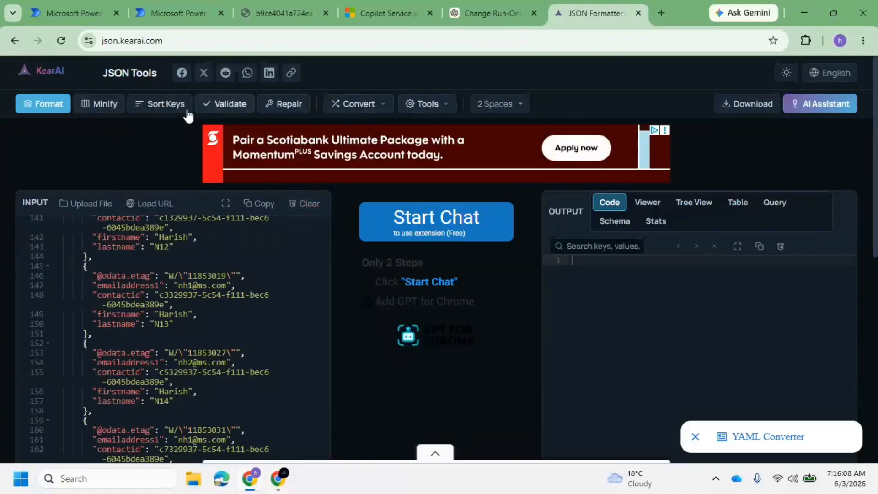
Format the JSON, then fold and unfold the output array and its first record
{"action": "left_click", "coordinate": [48, 107]}
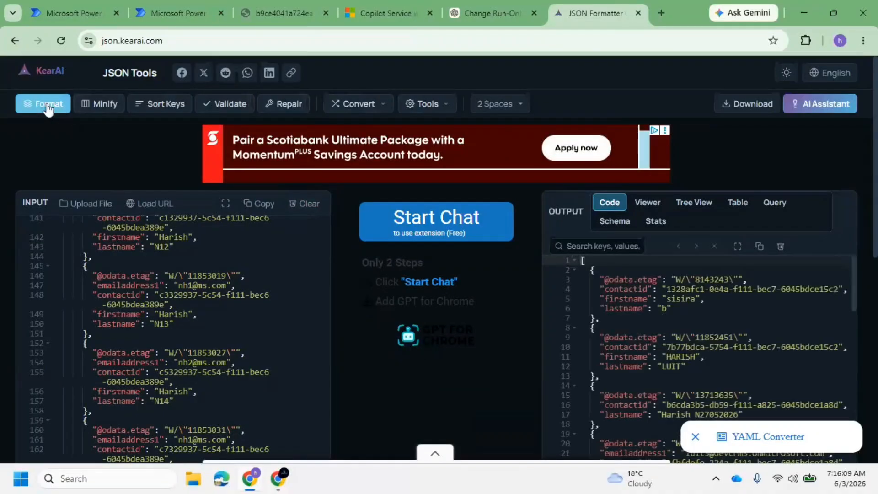
{"action": "left_click", "coordinate": [574, 261]}
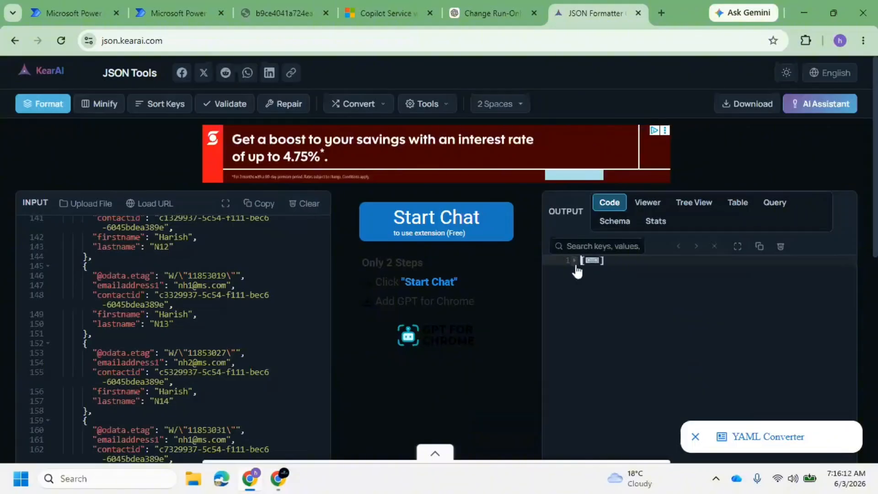
{"action": "left_click", "coordinate": [574, 261]}
{"action": "left_click", "coordinate": [575, 271]}
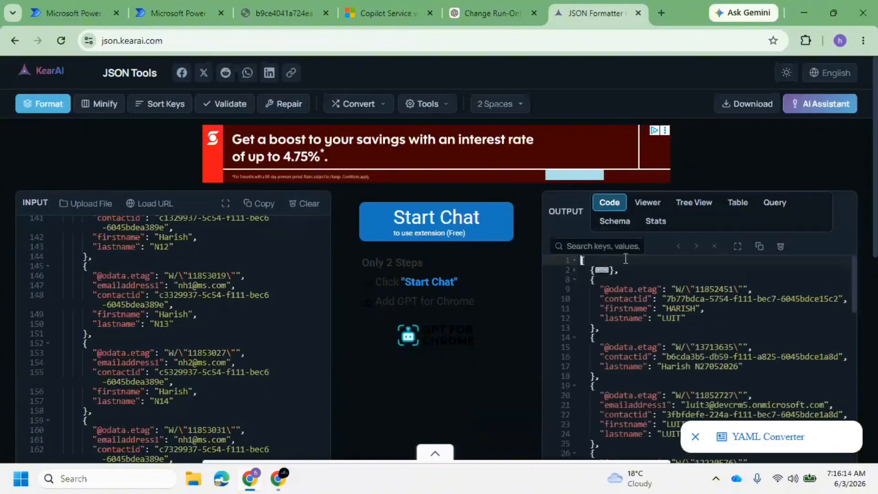
{"action": "left_click", "coordinate": [659, 13]}
Search 'online json viewer', open jsonformatter.org's JSON Viewer and clear the sample JSON
{"action": "type", "text": "on"}
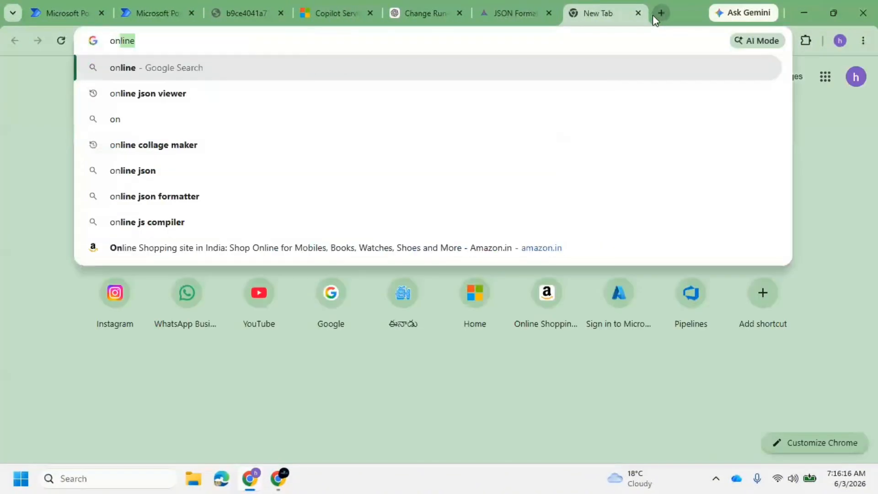
{"action": "key", "text": "Down"}
{"action": "key", "text": "Return"}
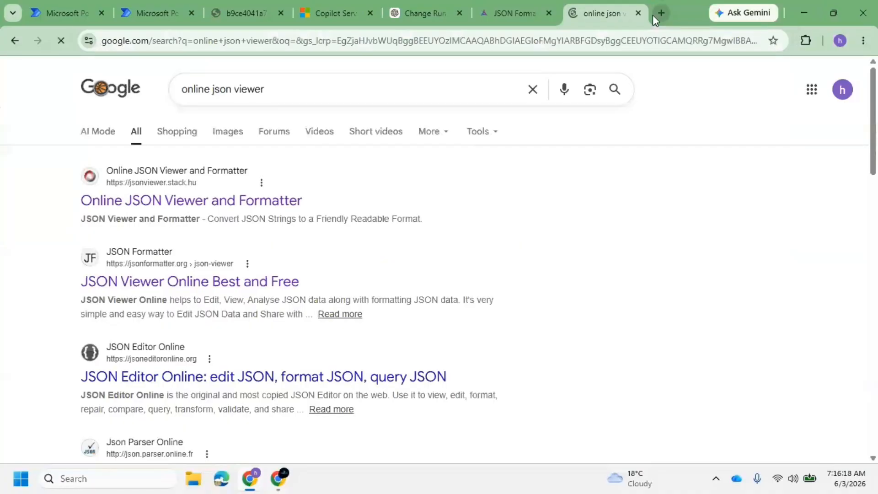
{"action": "left_click", "coordinate": [152, 282]}
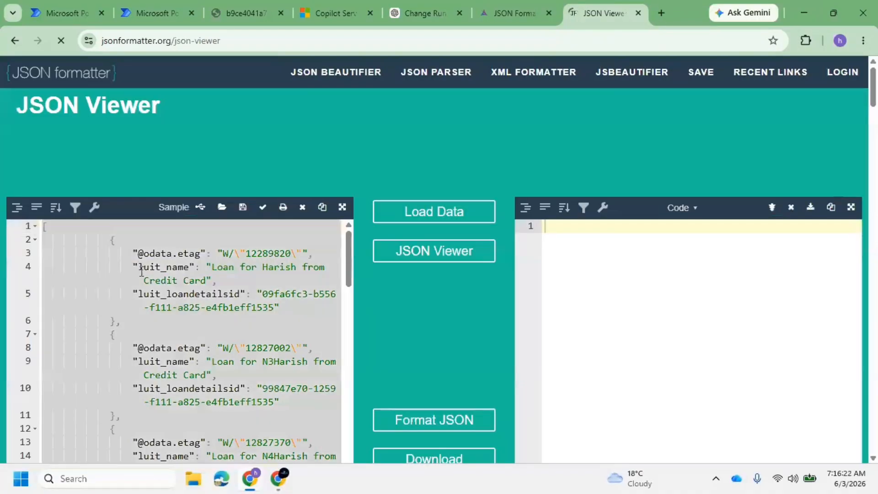
{"action": "key", "text": "Delete"}
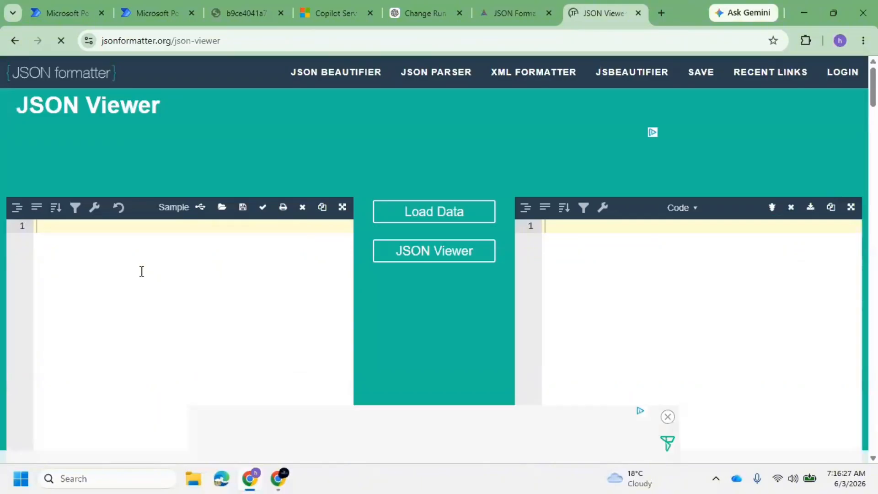
Paste the contacts JSON and display it as a tree showing an array of 26 records
{"action": "left_click", "coordinate": [422, 12]}
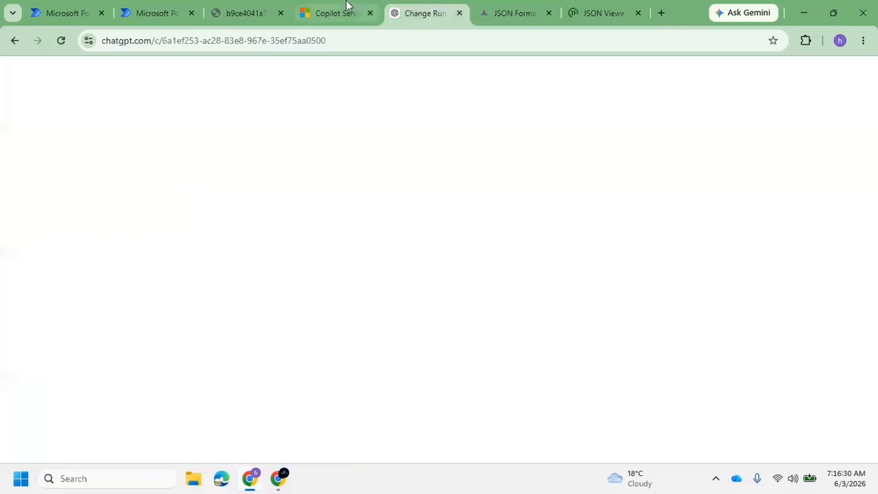
{"action": "left_click", "coordinate": [607, 6]}
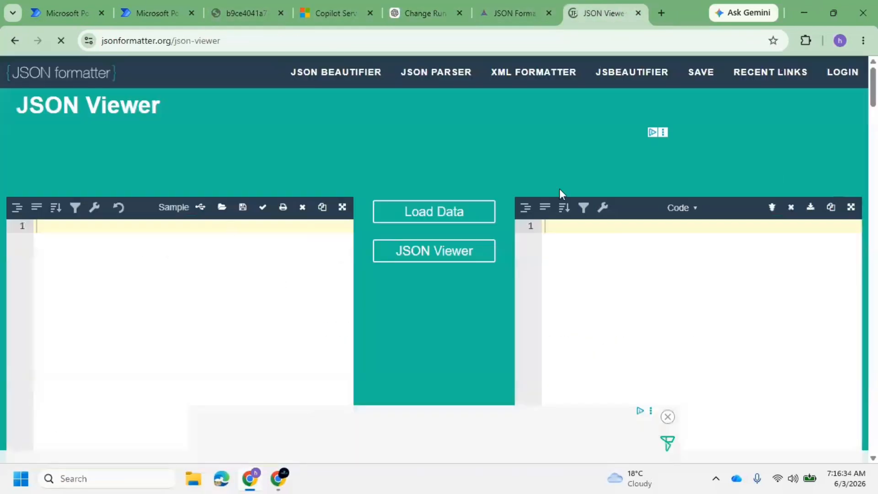
{"action": "left_click", "coordinate": [519, 5]}
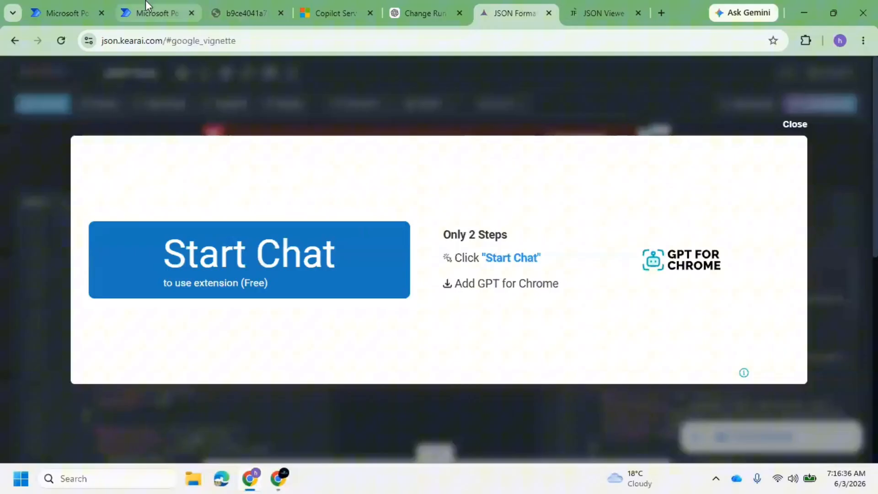
{"action": "left_click", "coordinate": [226, 4]}
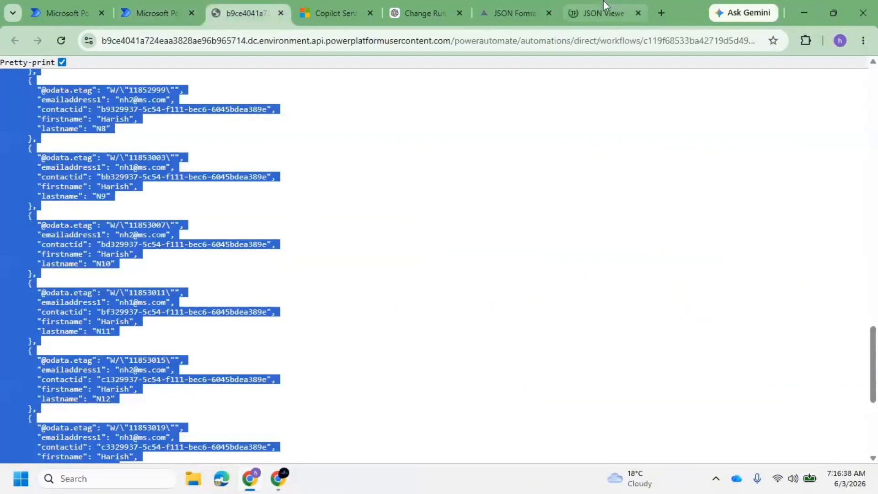
{"action": "left_click", "coordinate": [599, 13]}
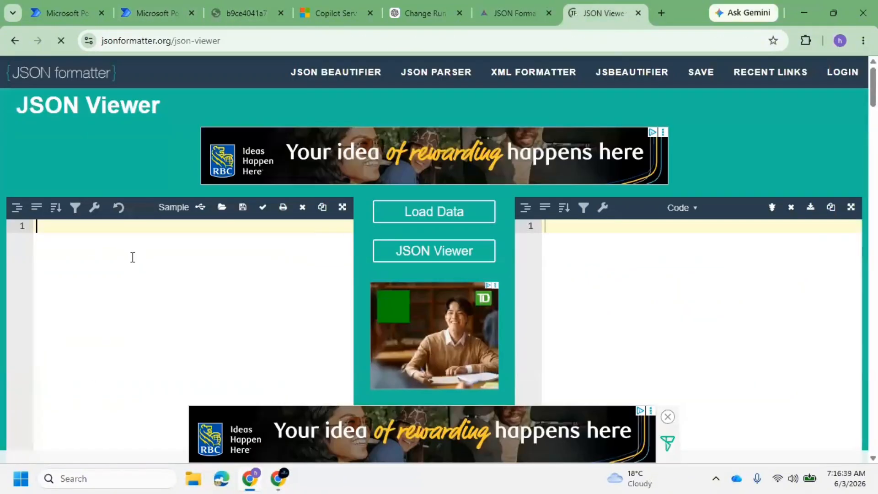
{"action": "key", "text": "ctrl+v"}
{"action": "left_click", "coordinate": [447, 251]}
{"action": "left_click", "coordinate": [574, 244]}
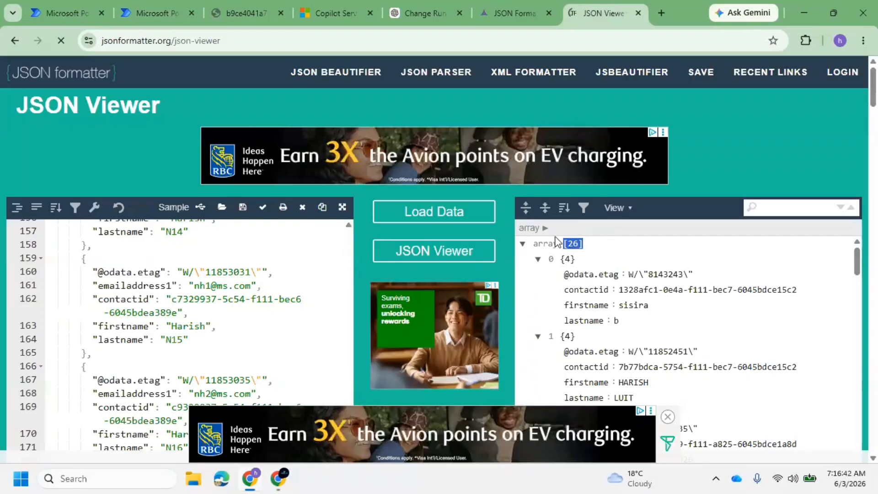
Check the 26-row All Contacts list, then reopen the Data Operations Practice flow run
{"action": "left_click", "coordinate": [347, 6]}
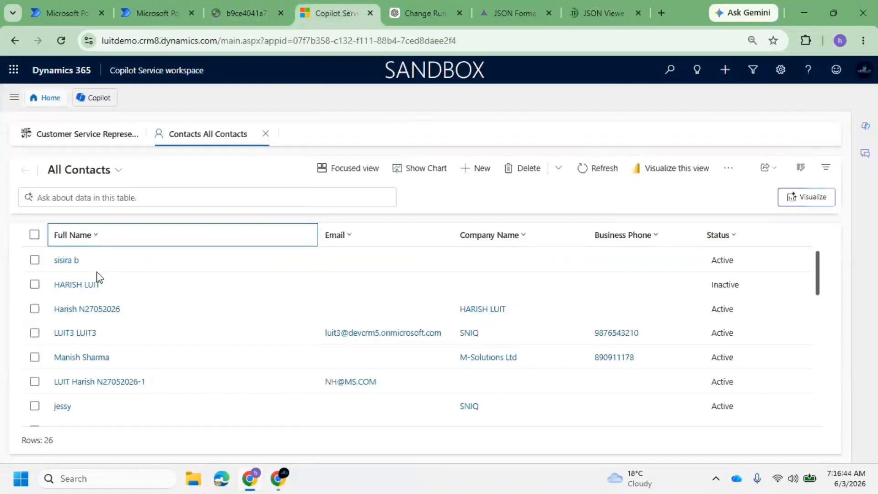
{"action": "left_click", "coordinate": [55, 7]}
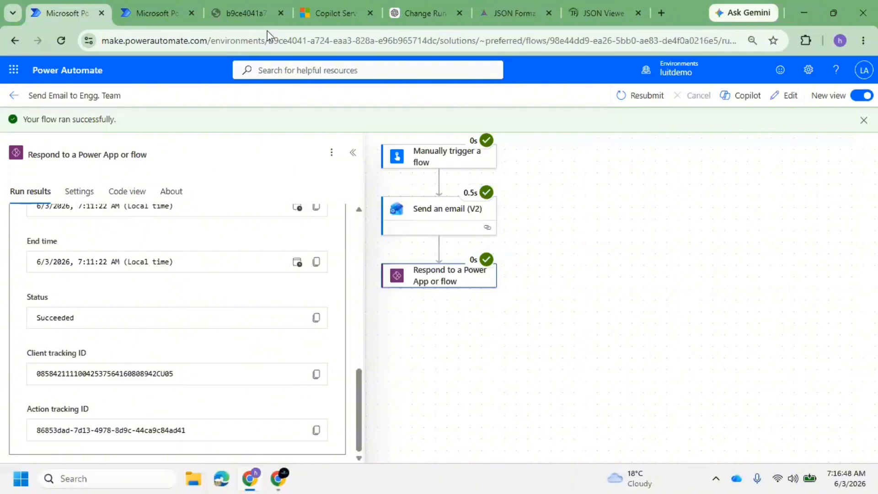
{"action": "left_click", "coordinate": [156, 6]}
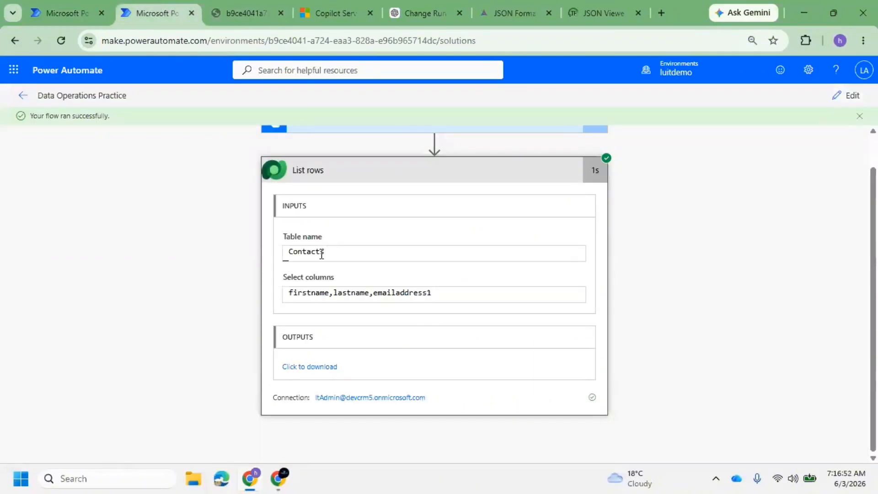
Edit the flow and add a Data Operation 'Filter array' step after List rows
{"action": "left_click", "coordinate": [855, 97]}
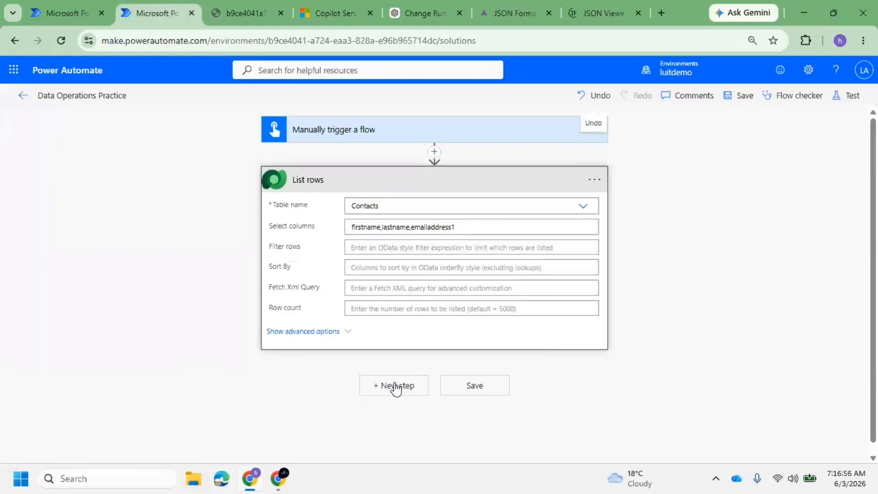
{"action": "left_click", "coordinate": [404, 378]}
{"action": "scroll", "coordinate": [431, 328], "scroll_direction": "down", "scroll_amount": 7}
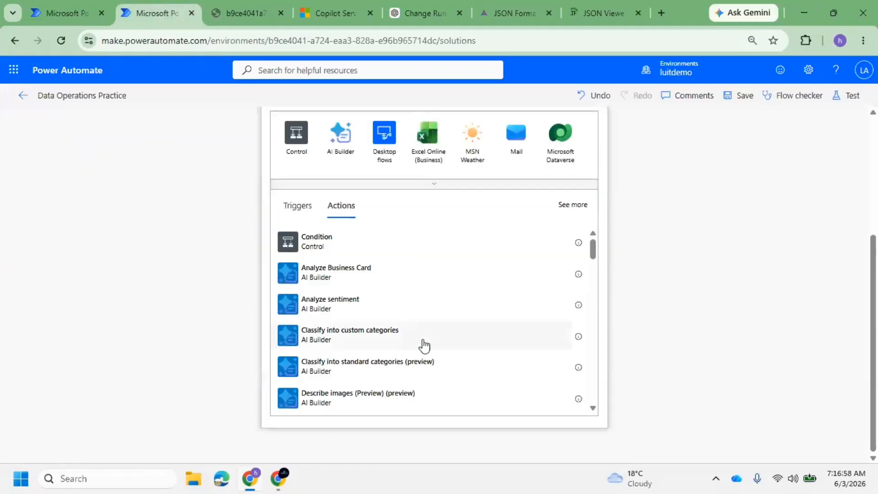
{"action": "scroll", "coordinate": [414, 273], "scroll_direction": "up", "scroll_amount": 3}
{"action": "type", "text": "Da"}
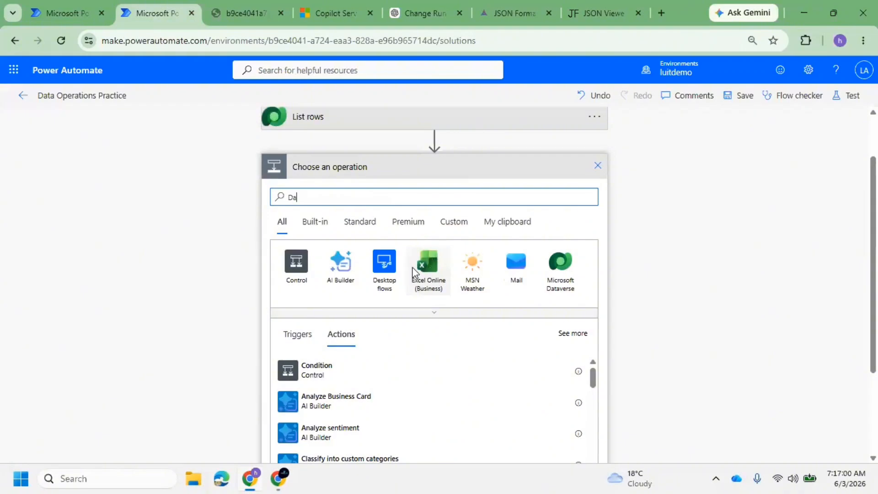
{"action": "type", "text": "ta"}
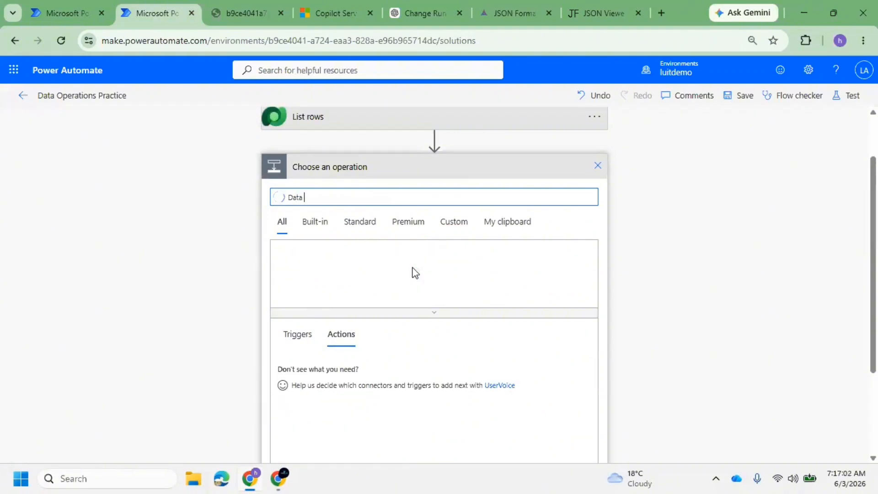
{"action": "type", "text": " operations"}
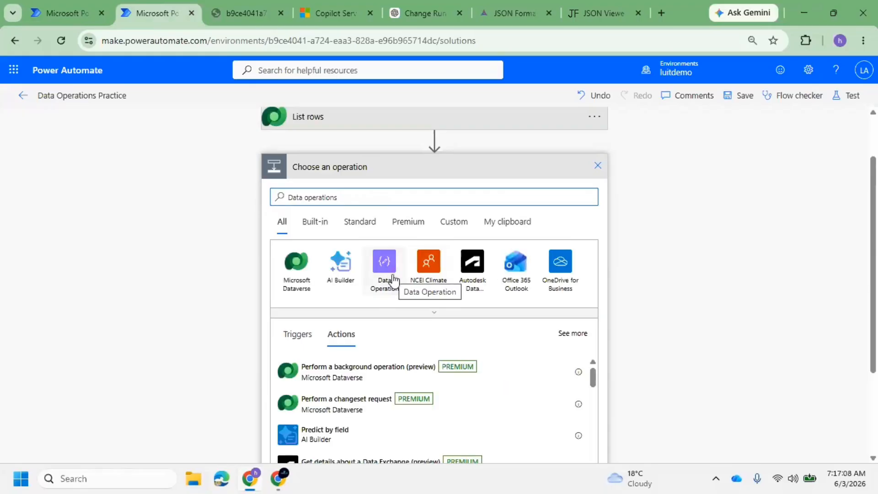
{"action": "left_click", "coordinate": [393, 277]}
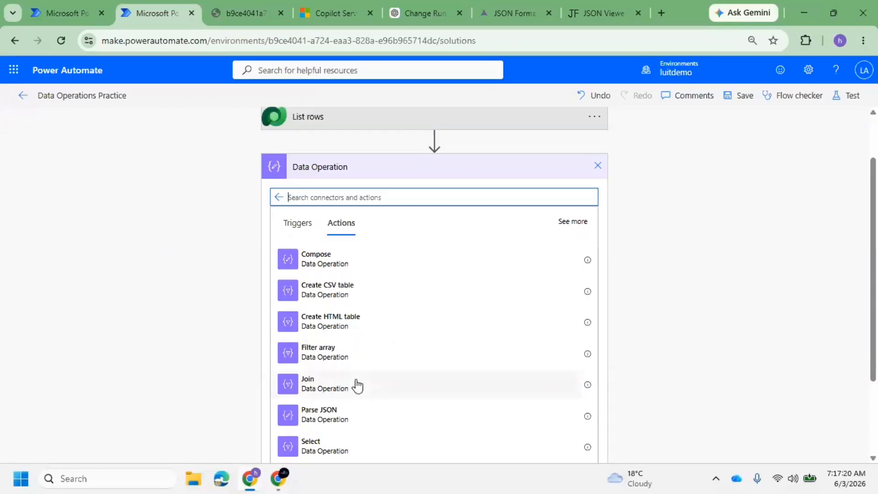
{"action": "left_click", "coordinate": [359, 356]}
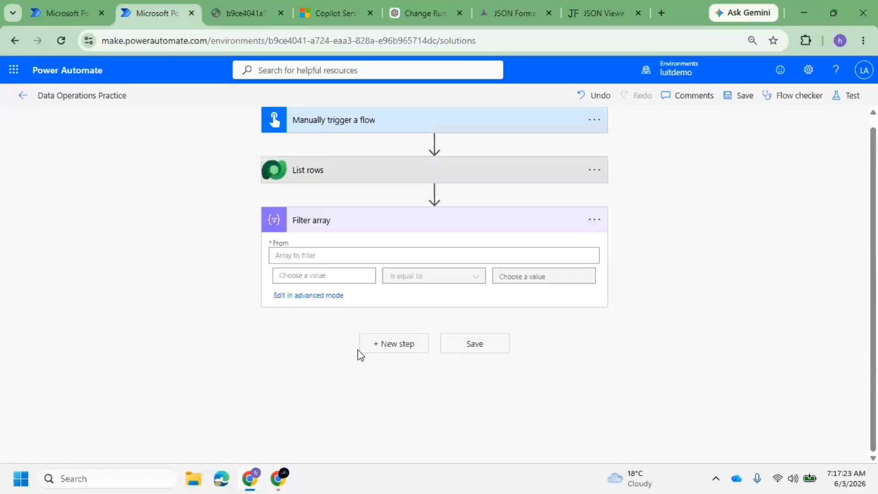
Review the List rows settings and open dynamic content for the Filter array's From field
{"action": "left_click", "coordinate": [311, 256]}
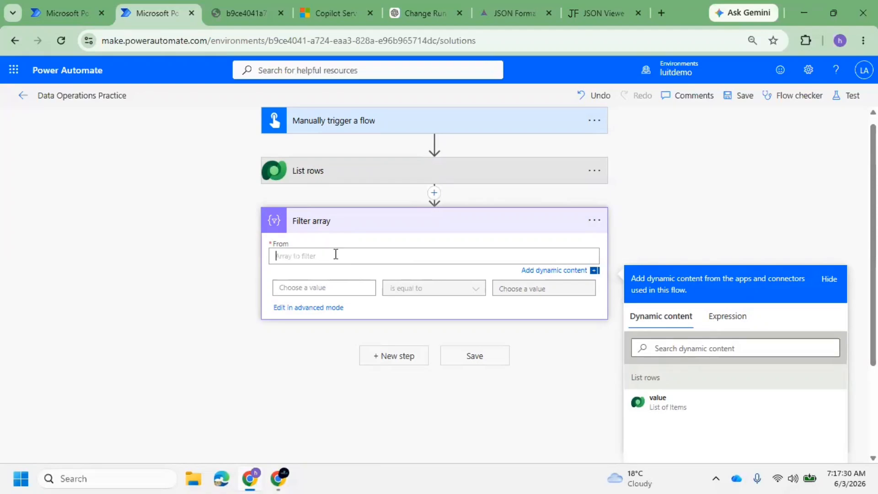
{"action": "left_click", "coordinate": [341, 180]}
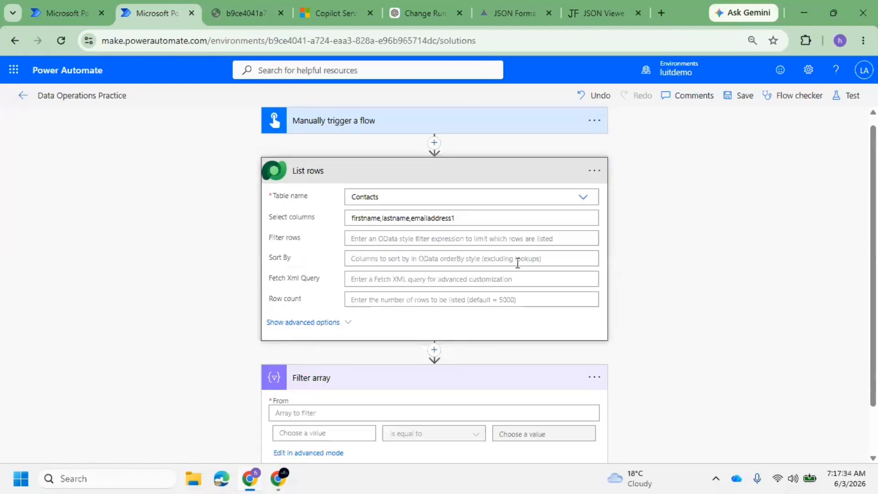
{"action": "scroll", "coordinate": [385, 251], "scroll_direction": "down", "scroll_amount": 2}
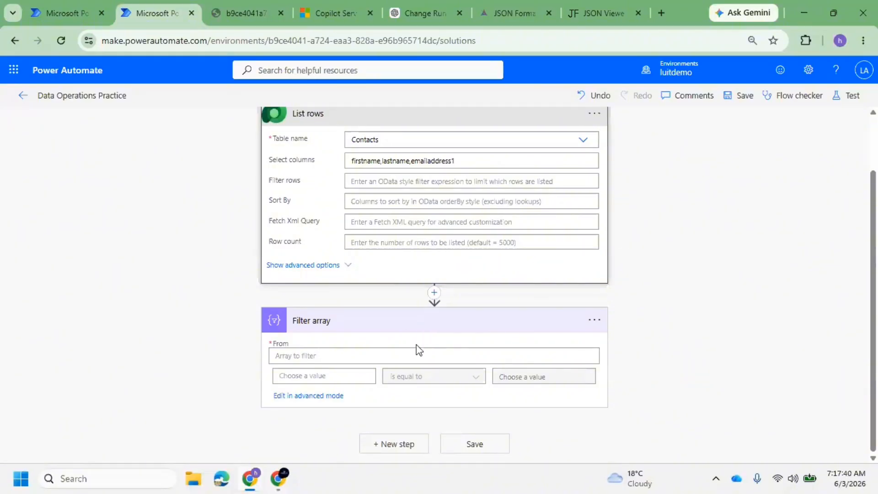
{"action": "left_click", "coordinate": [315, 363]}
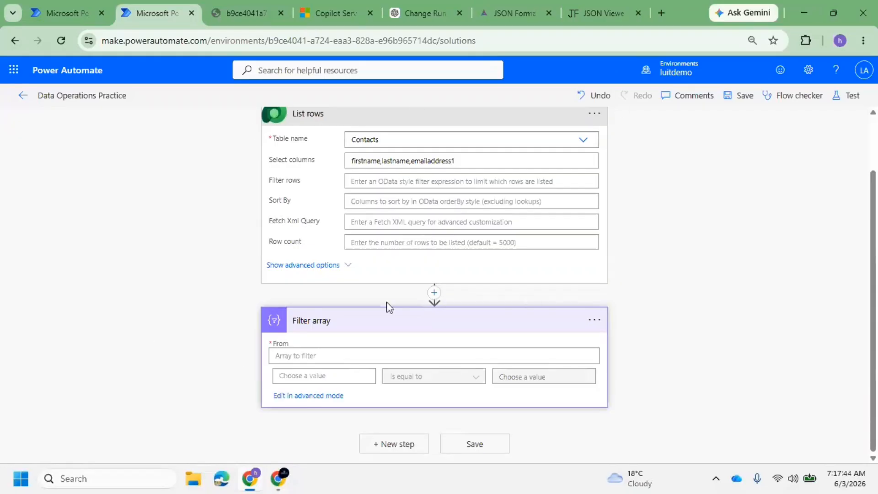
{"action": "left_click", "coordinate": [310, 359]}
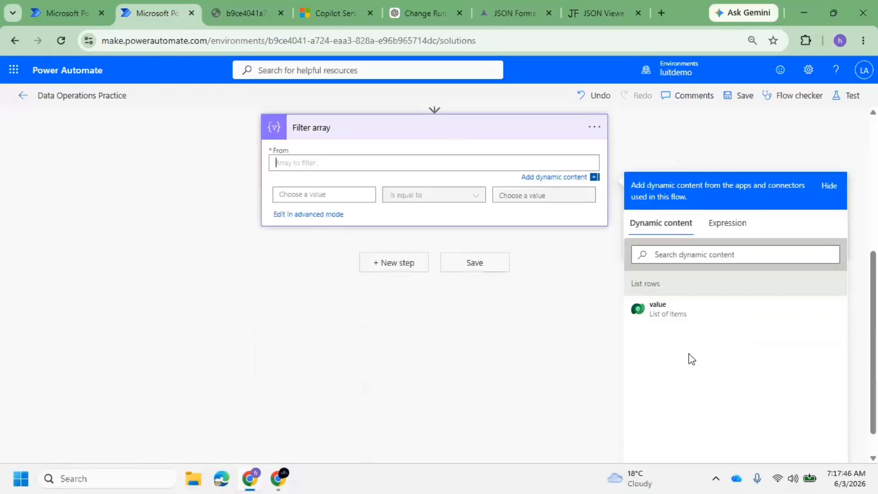
{"action": "scroll", "coordinate": [653, 276], "scroll_direction": "up", "scroll_amount": 3}
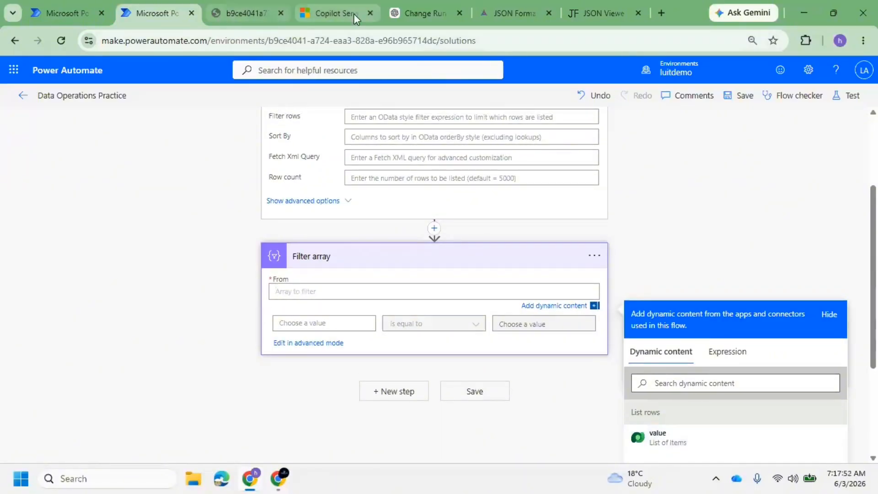
{"action": "left_click", "coordinate": [240, 14]}
{"action": "scroll", "coordinate": [274, 251], "scroll_direction": "down", "scroll_amount": 1}
{"action": "left_click", "coordinate": [318, 278]}
{"action": "scroll", "coordinate": [316, 278], "scroll_direction": "up", "scroll_amount": 15}
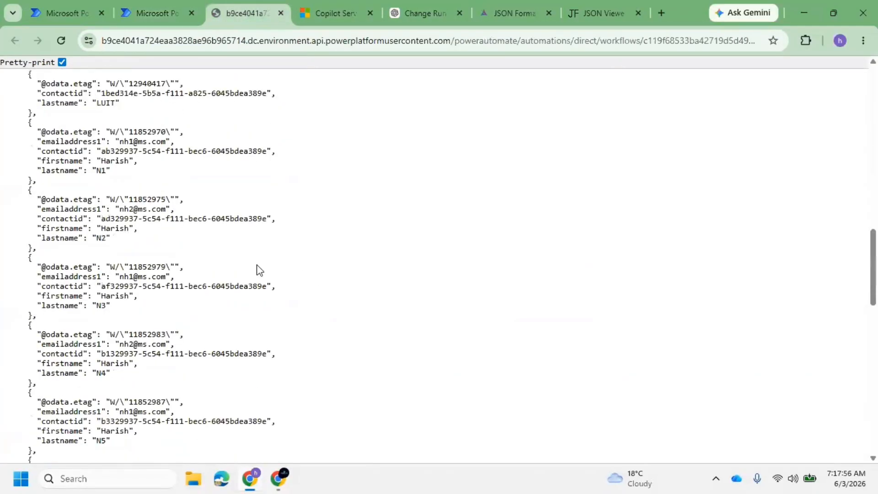
{"action": "scroll", "coordinate": [144, 226], "scroll_direction": "up", "scroll_amount": 7}
{"action": "scroll", "coordinate": [82, 294], "scroll_direction": "down", "scroll_amount": 4}
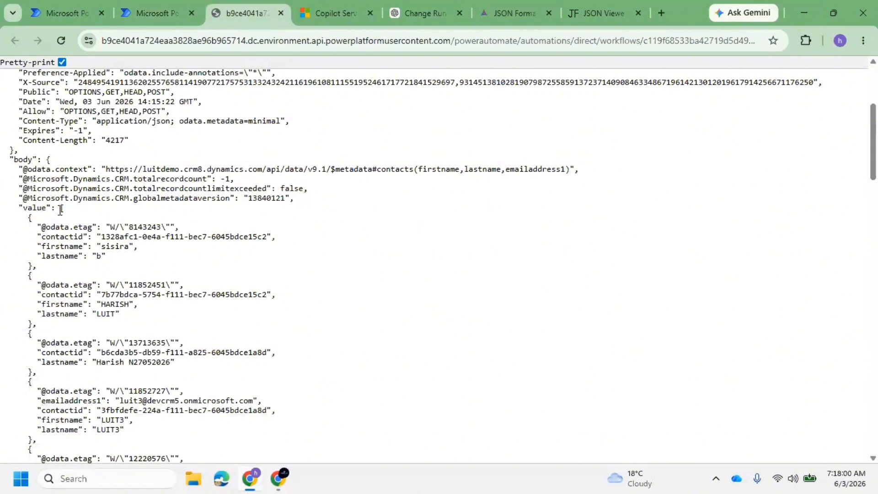
{"action": "left_click_drag", "start_coordinate": [60, 209], "coordinate": [62, 489]}
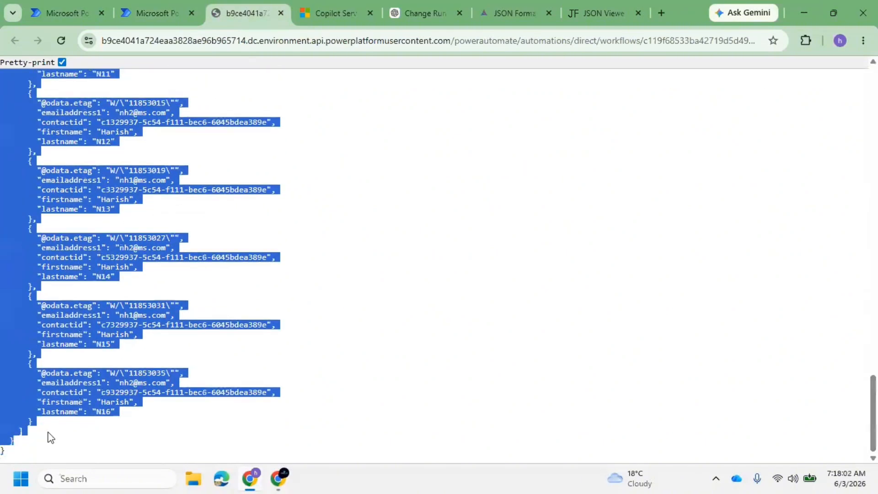
{"action": "scroll", "coordinate": [240, 188], "scroll_direction": "up", "scroll_amount": 10}
Set Filter array's From to List rows' value, begin the condition's left side, then view Dynamics contacts
{"action": "left_click", "coordinate": [129, 6]}
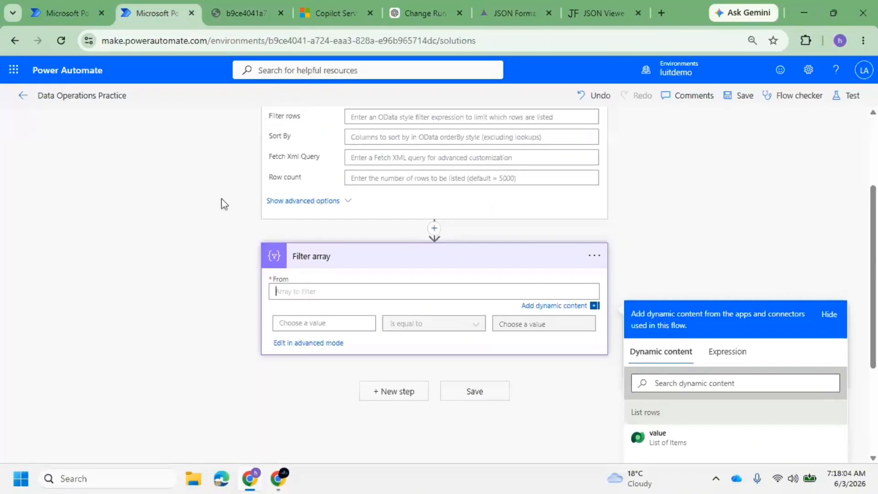
{"action": "left_click", "coordinate": [658, 438]}
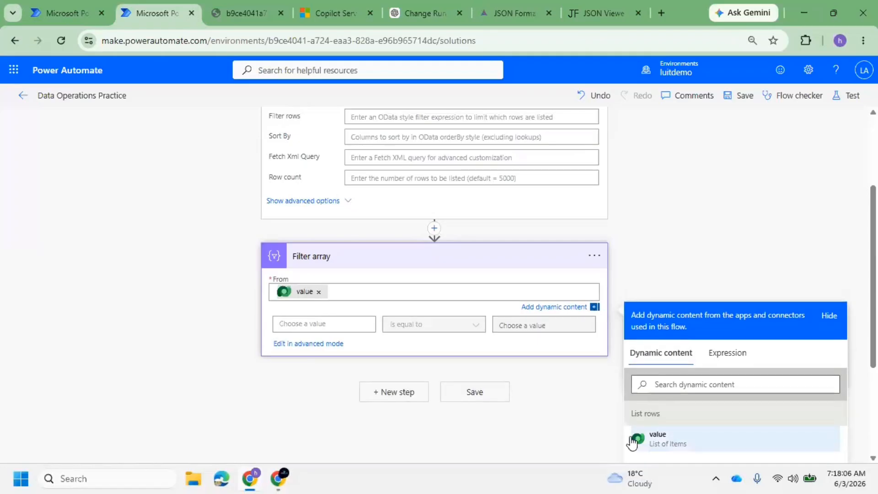
{"action": "left_click", "coordinate": [299, 323]}
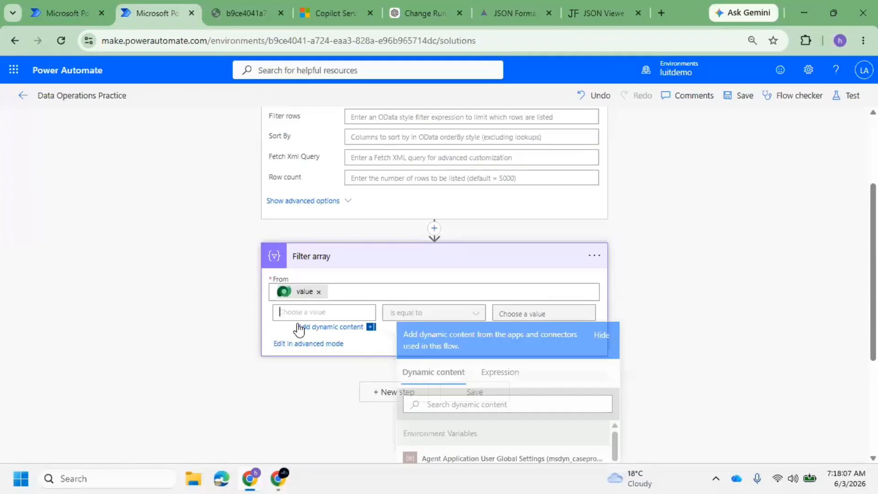
{"action": "left_click", "coordinate": [665, 293]}
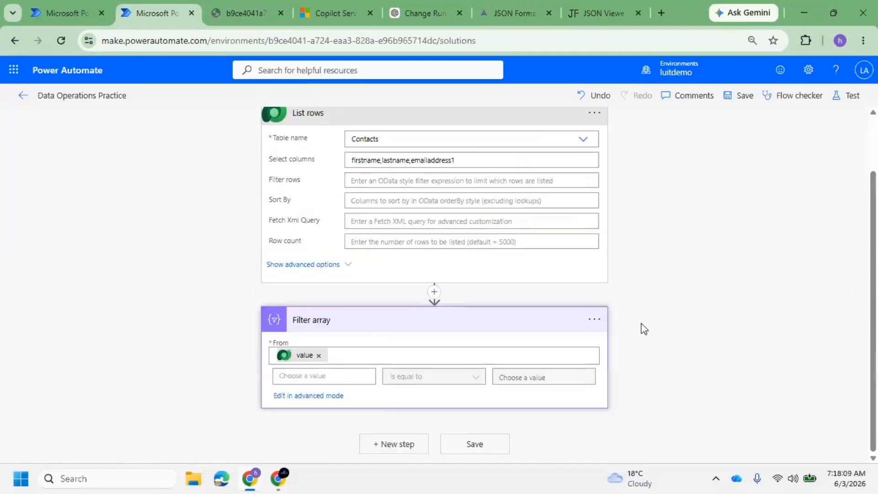
{"action": "left_click", "coordinate": [348, 376]}
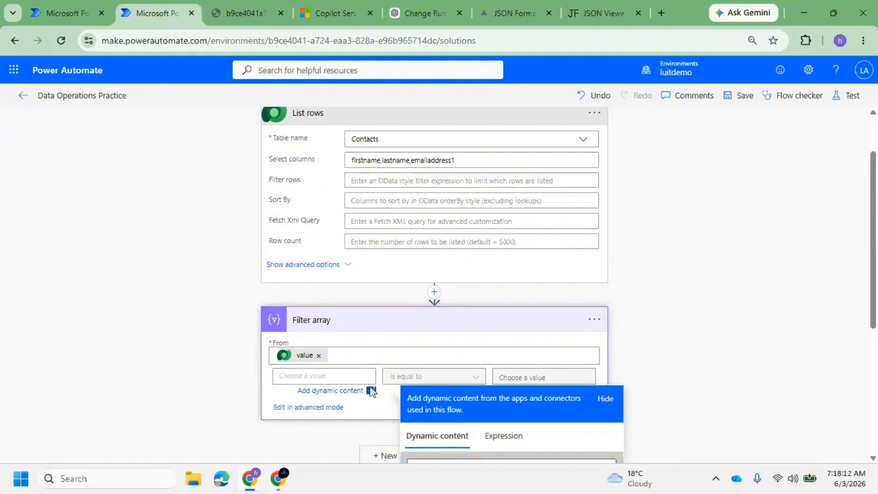
{"action": "left_click", "coordinate": [323, 10]}
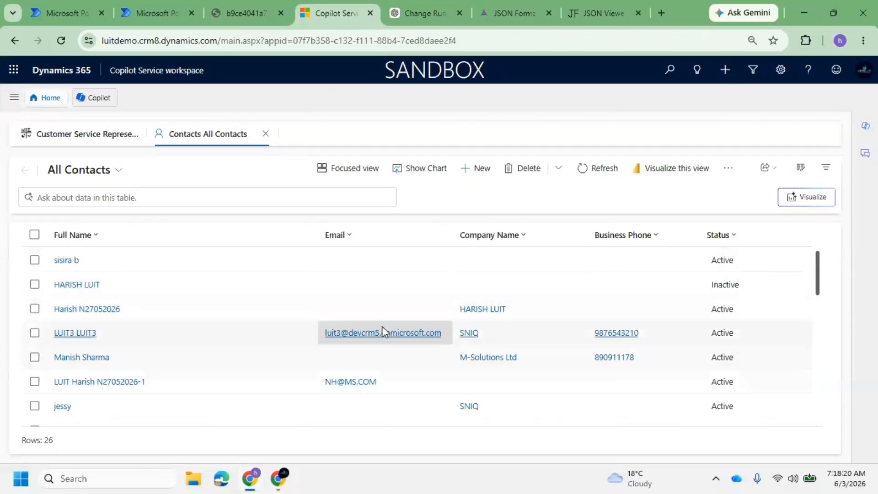
Scroll up and down the All Contacts grid to review the contacts' Email addresses
{"action": "scroll", "coordinate": [385, 365], "scroll_direction": "down", "scroll_amount": 10}
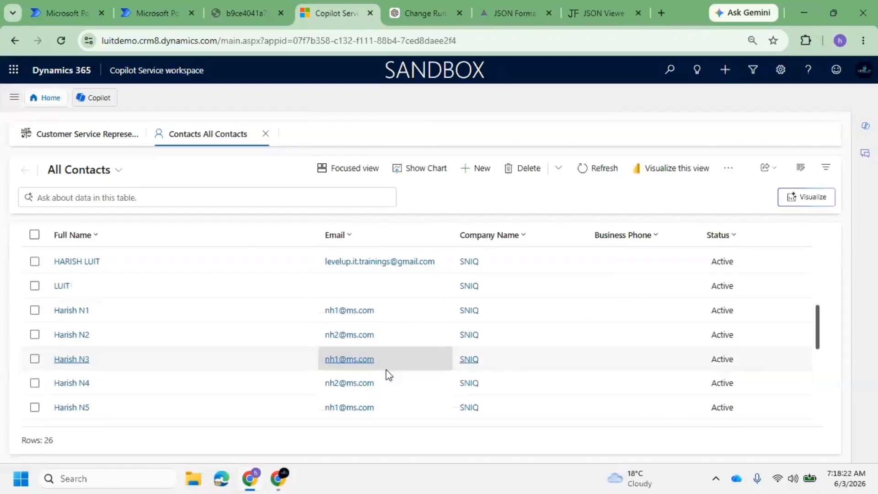
{"action": "scroll", "coordinate": [385, 364], "scroll_direction": "up", "scroll_amount": 5}
{"action": "scroll", "coordinate": [385, 364], "scroll_direction": "down", "scroll_amount": 6}
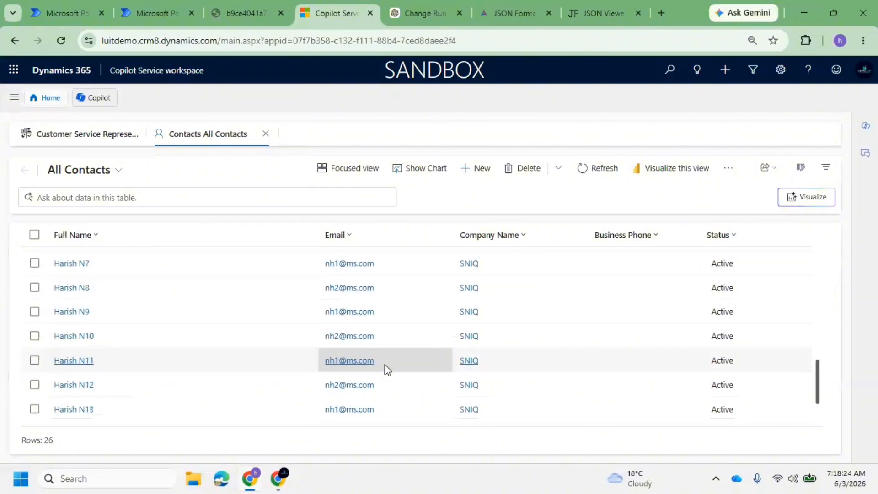
{"action": "scroll", "coordinate": [385, 369], "scroll_direction": "up", "scroll_amount": 6}
{"action": "scroll", "coordinate": [379, 351], "scroll_direction": "up", "scroll_amount": 5}
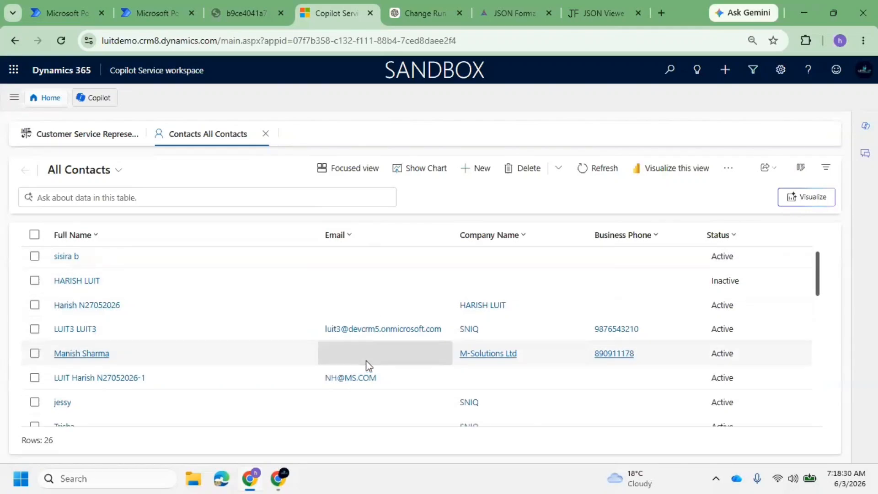
{"action": "scroll", "coordinate": [369, 353], "scroll_direction": "down", "scroll_amount": 3}
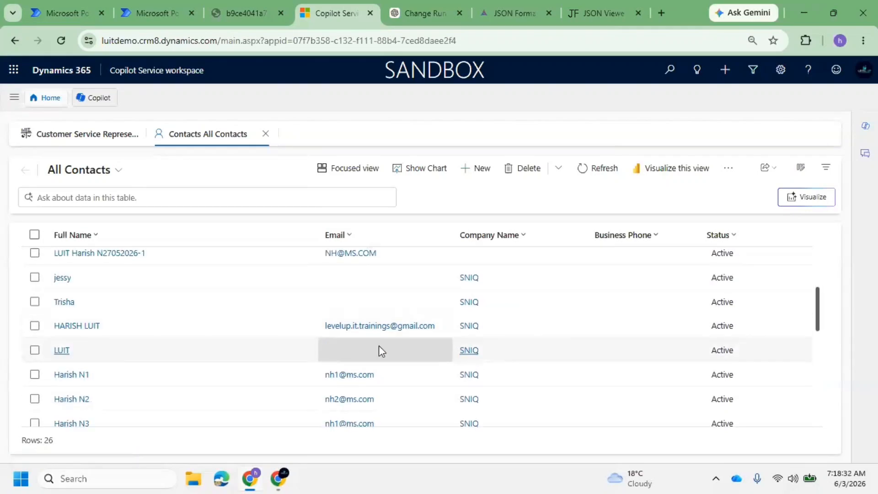
{"action": "scroll", "coordinate": [379, 345], "scroll_direction": "down", "scroll_amount": 3}
{"action": "scroll", "coordinate": [383, 355], "scroll_direction": "down", "scroll_amount": 3}
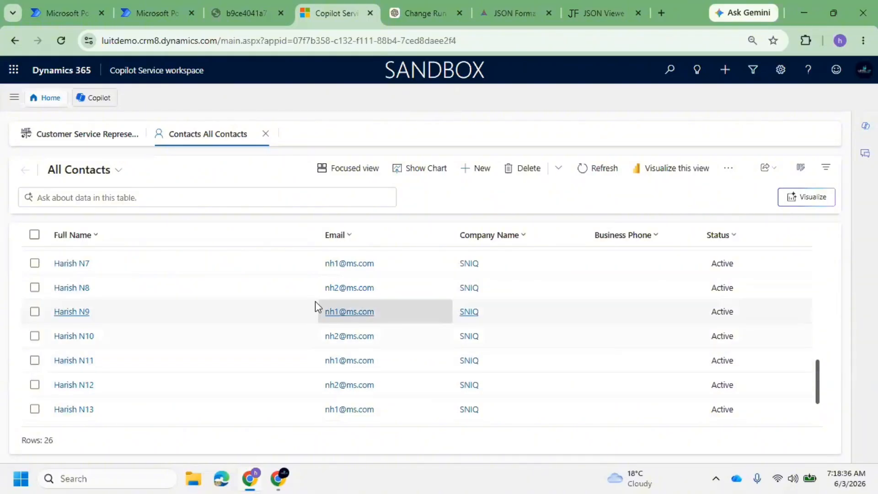
Go from the flow run results back to the flow editor's Filter array step
{"action": "left_click", "coordinate": [232, 7]}
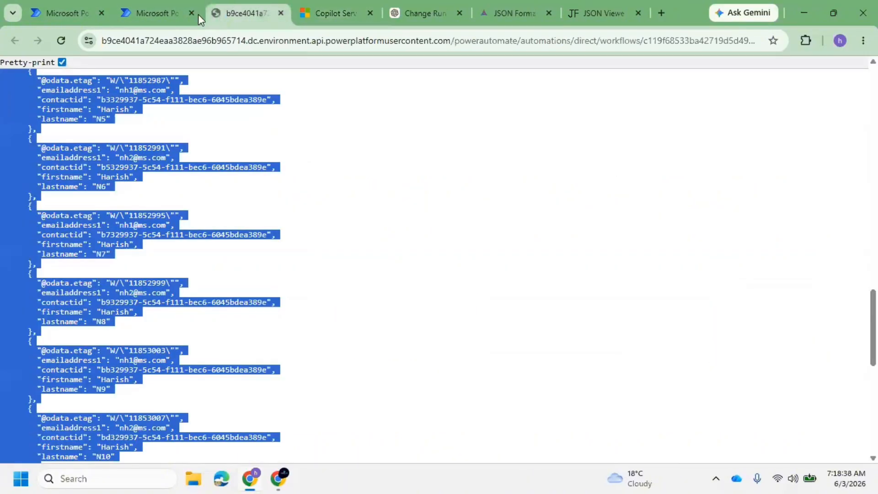
{"action": "left_click", "coordinate": [100, 4]}
{"action": "left_click", "coordinate": [173, 17]}
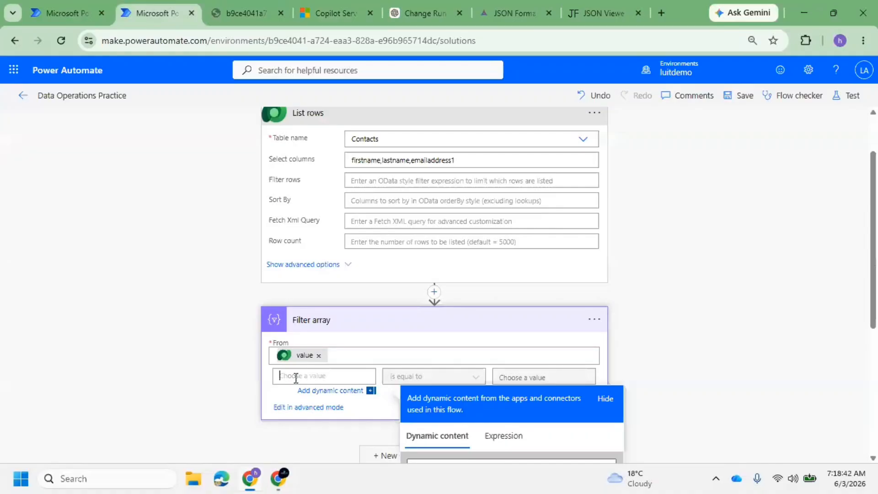
{"action": "scroll", "coordinate": [500, 366], "scroll_direction": "down", "scroll_amount": 3}
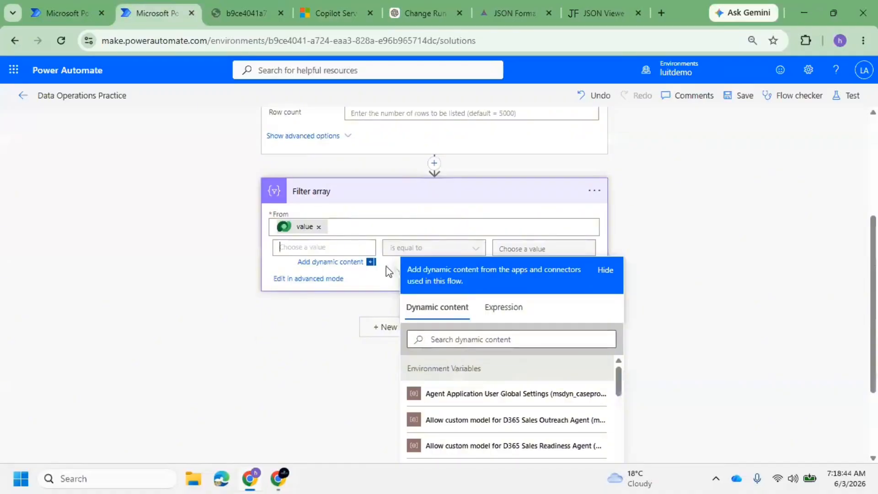
{"action": "left_click", "coordinate": [515, 340]}
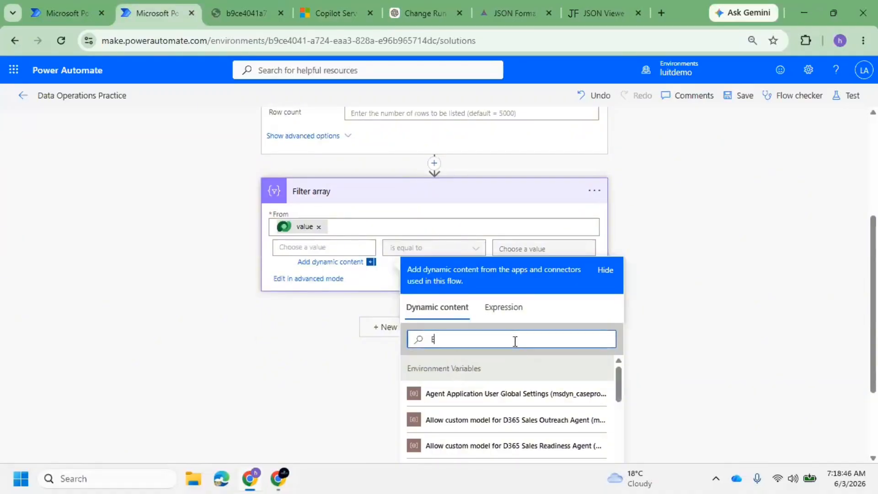
{"action": "type", "text": "Ear"}
{"action": "key", "text": "BackSpace"}
{"action": "key", "text": "BackSpace"}
{"action": "type", "text": "mai"}
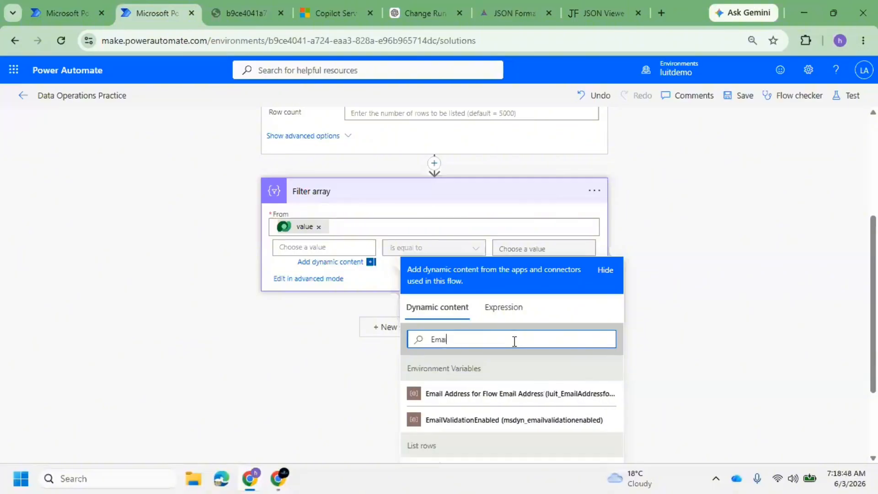
{"action": "type", "text": "l"}
{"action": "scroll", "coordinate": [439, 403], "scroll_direction": "down", "scroll_amount": 3}
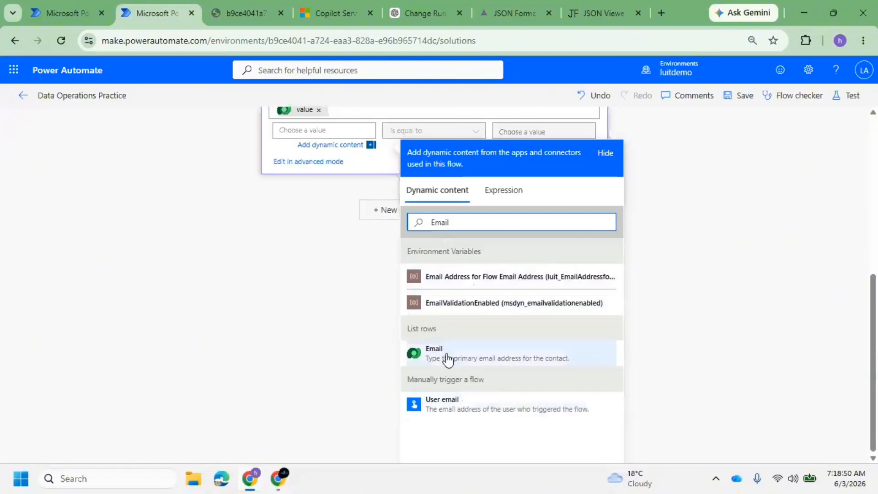
{"action": "left_click", "coordinate": [446, 357]}
{"action": "left_click", "coordinate": [372, 189]}
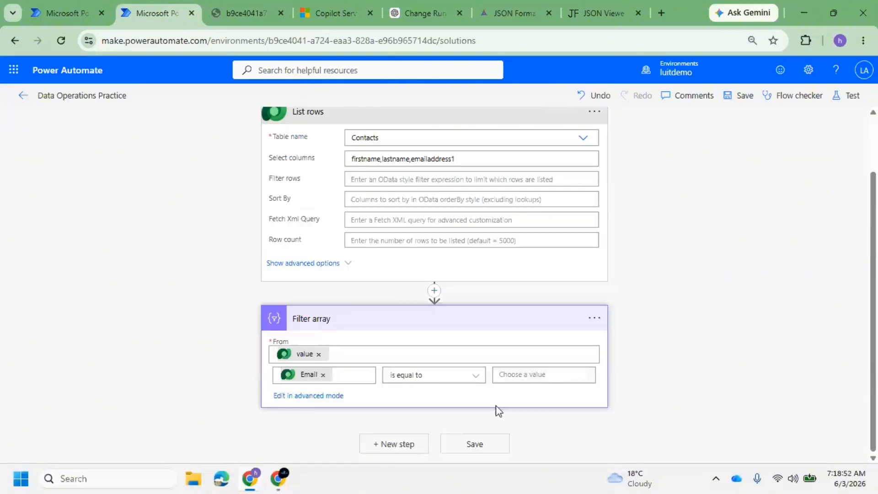
{"action": "left_click", "coordinate": [539, 379]}
{"action": "type", "text": "r"}
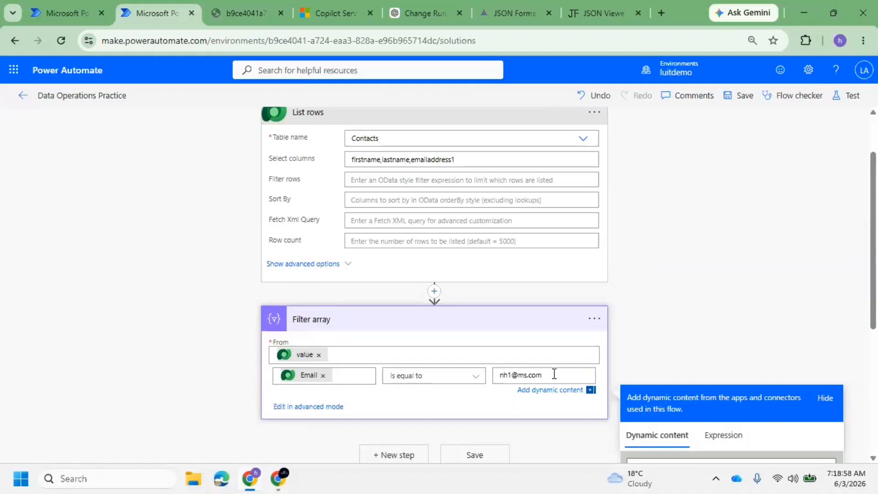
{"action": "triple_click", "coordinate": [555, 375]}
{"action": "left_click", "coordinate": [330, 1]}
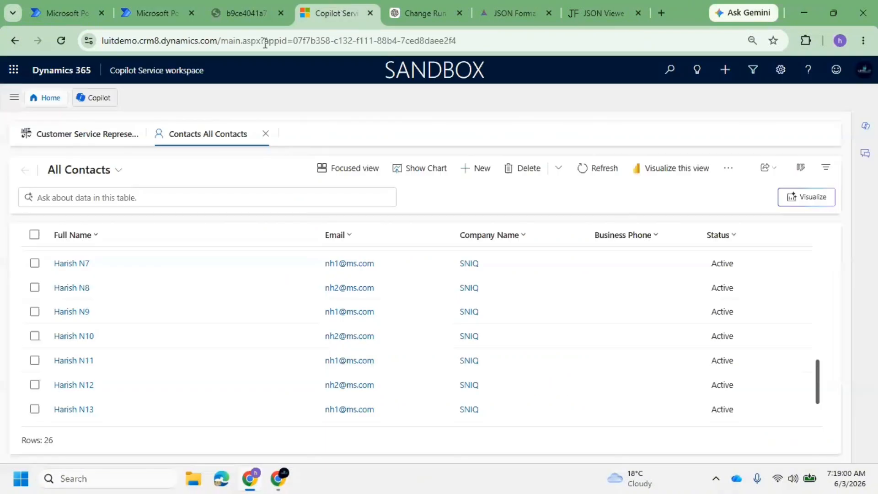
{"action": "left_click", "coordinate": [345, 234]}
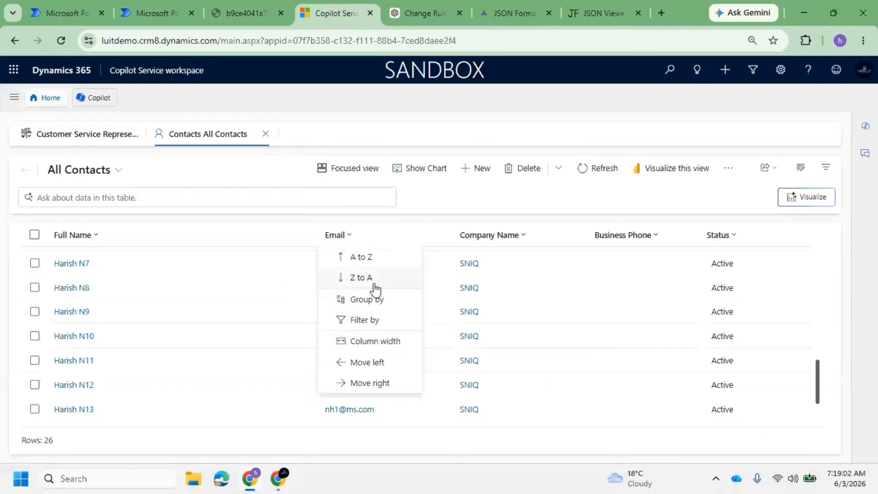
{"action": "left_click", "coordinate": [360, 319]}
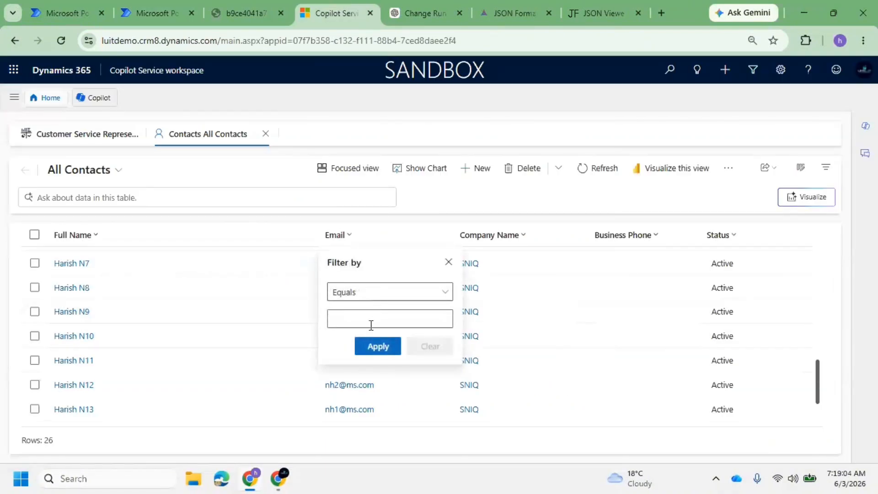
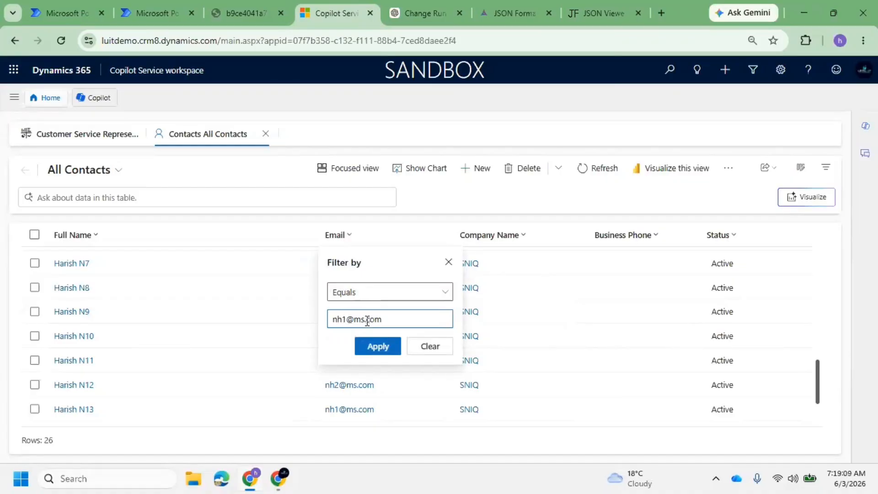
{"action": "left_click", "coordinate": [391, 346]}
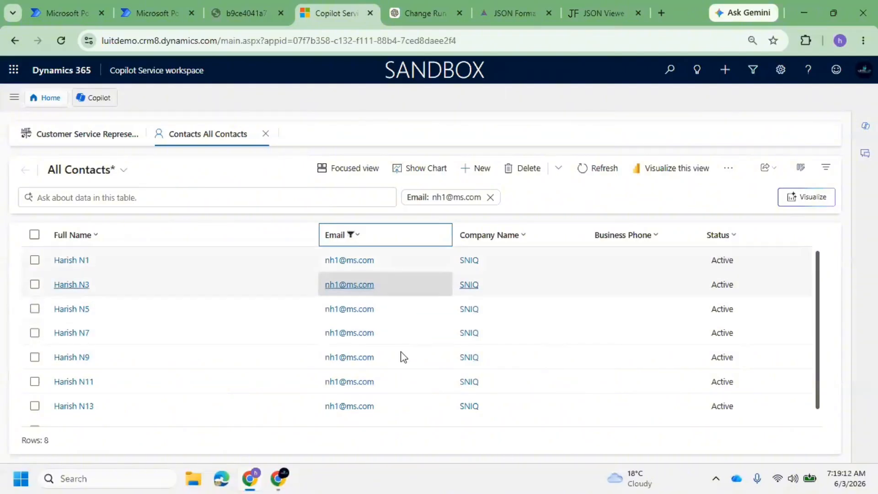
{"action": "left_click", "coordinate": [143, 12]}
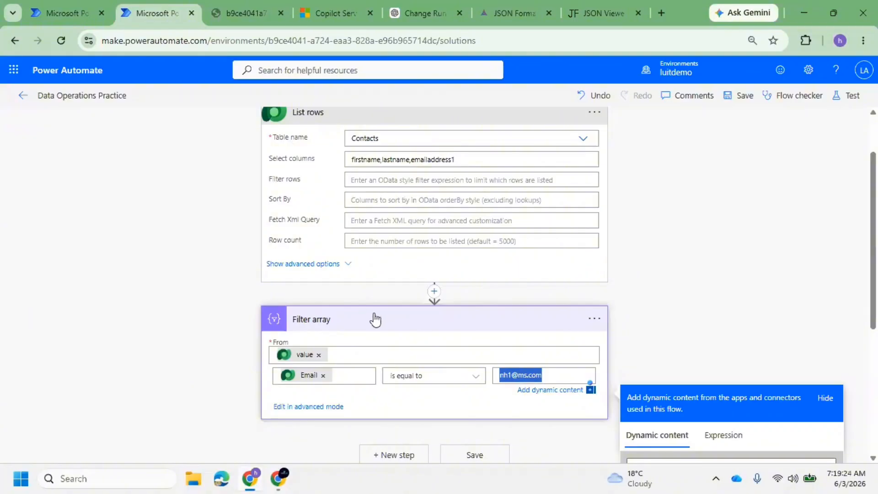
Save the flow with its email filter, open Test, and check the 8 filtered Dynamics 365 contacts
{"action": "scroll", "coordinate": [373, 307], "scroll_direction": "down", "scroll_amount": 2}
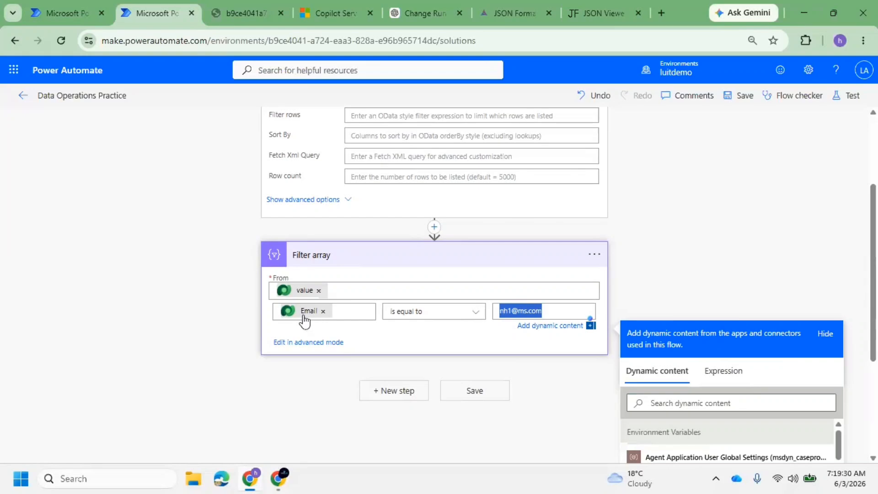
{"action": "left_click", "coordinate": [729, 97]}
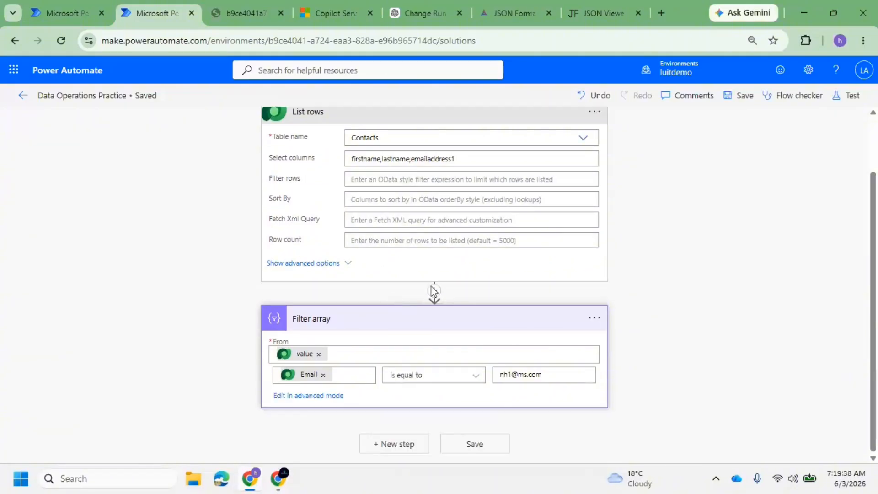
{"action": "left_click", "coordinate": [846, 96]}
{"action": "left_click", "coordinate": [334, 12]}
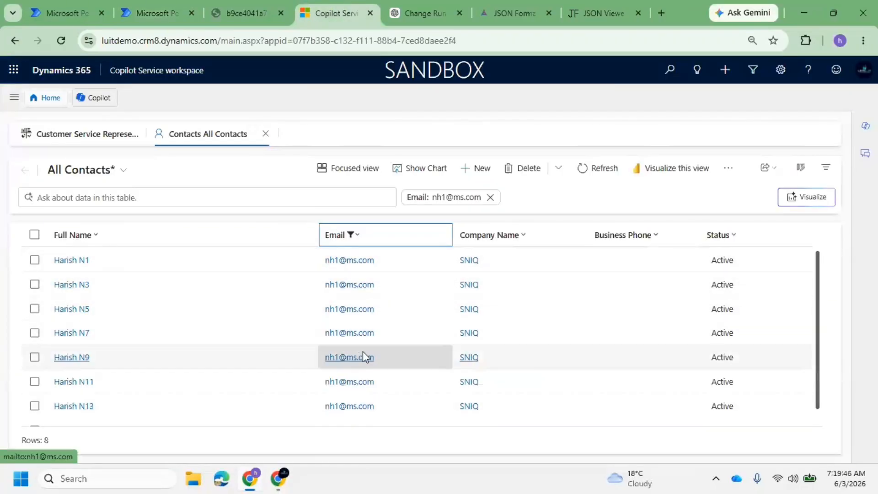
Run a manual test and open the run view with trigger, List rows and Filter array succeeding
{"action": "left_click", "coordinate": [140, 4]}
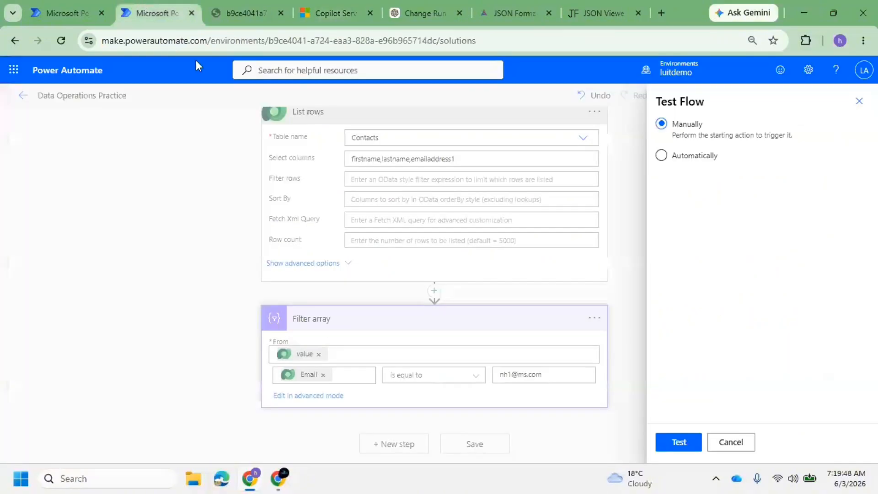
{"action": "left_click", "coordinate": [680, 445]}
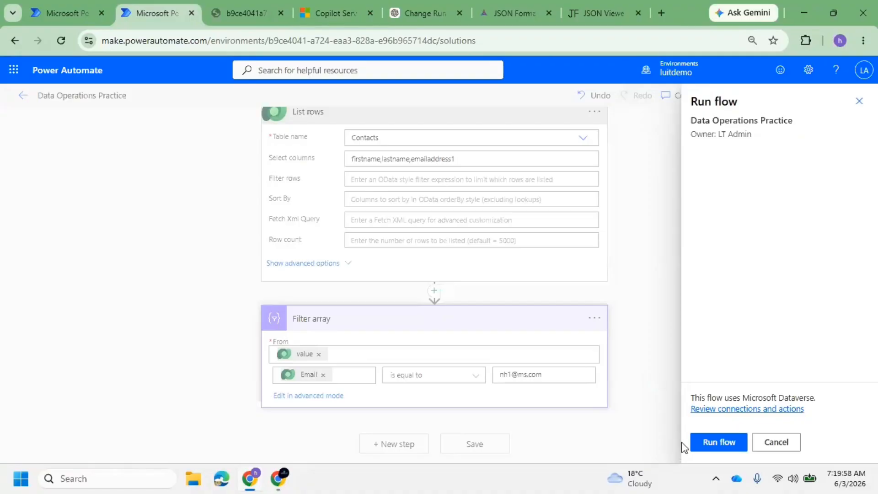
{"action": "left_click", "coordinate": [722, 443]}
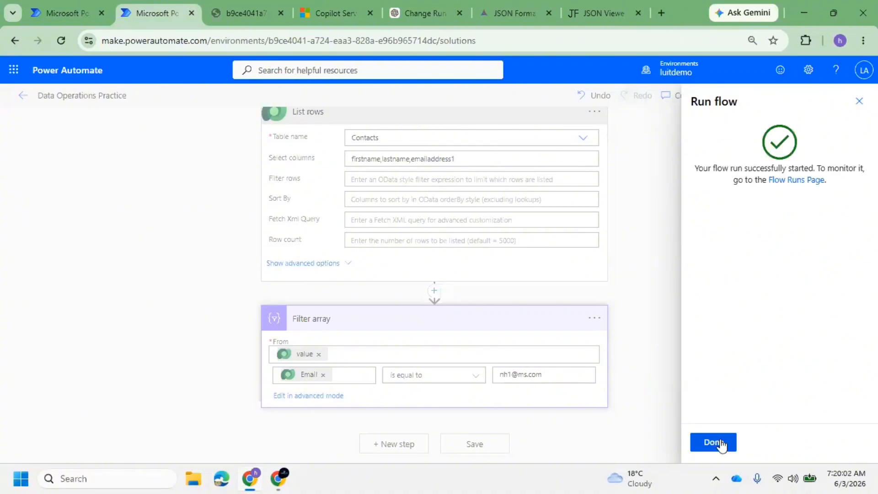
{"action": "left_click", "coordinate": [721, 443]}
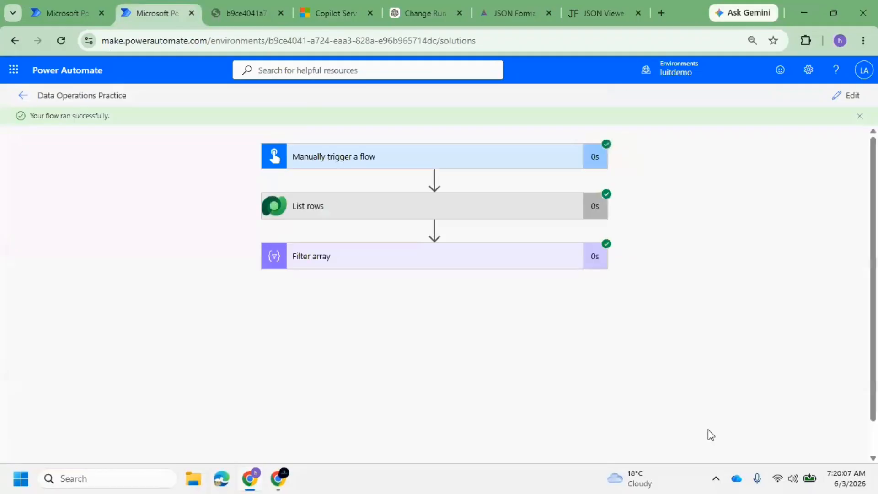
Expand the Filter array run details and select all of its From input JSON
{"action": "left_click", "coordinate": [350, 262]}
{"action": "left_click_drag", "start_coordinate": [399, 402], "coordinate": [340, 336]}
{"action": "scroll", "coordinate": [439, 357], "scroll_direction": "down", "scroll_amount": 10}
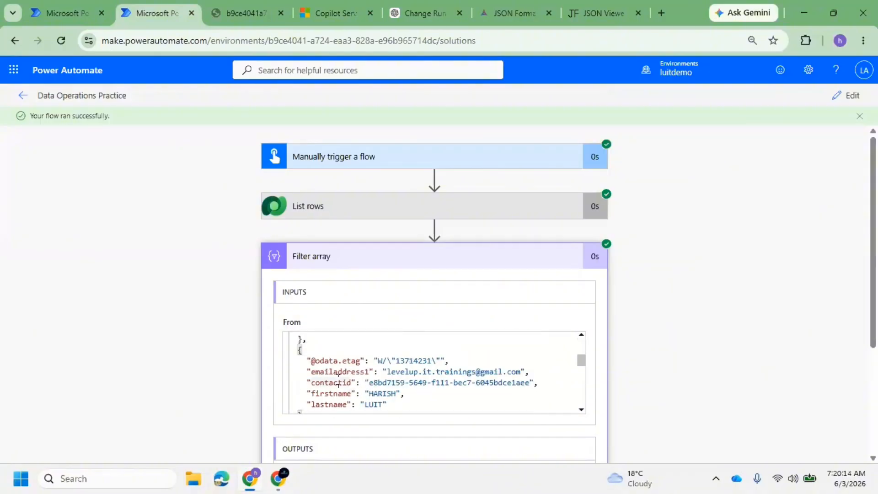
{"action": "key", "text": "ctrl+a"}
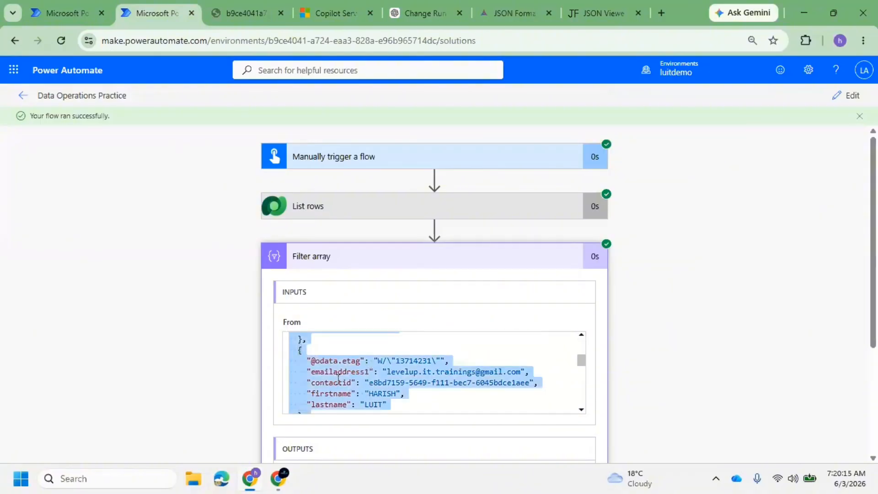
Replace the JSON Viewer content with the Filter array's input JSON
{"action": "left_click", "coordinate": [597, 12]}
{"action": "left_click", "coordinate": [185, 302]}
{"action": "key", "text": "ctrl+a"}
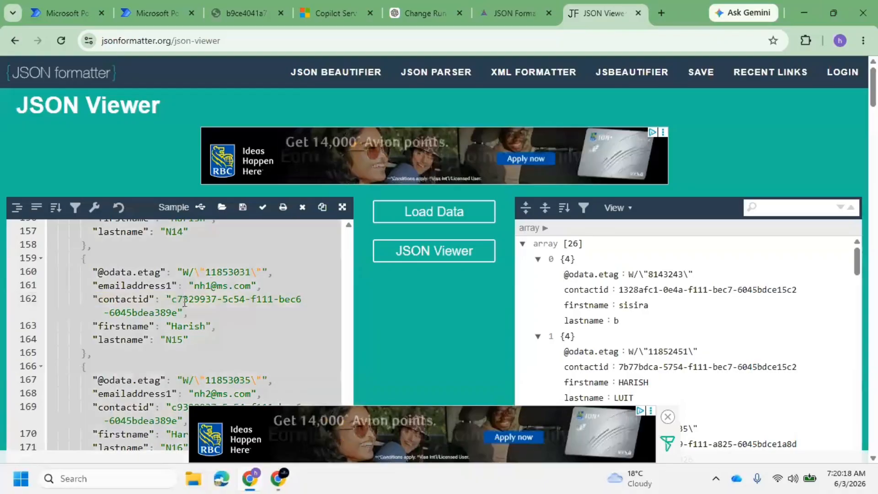
{"action": "key", "text": "Delete"}
{"action": "key", "text": "ctrl+v"}
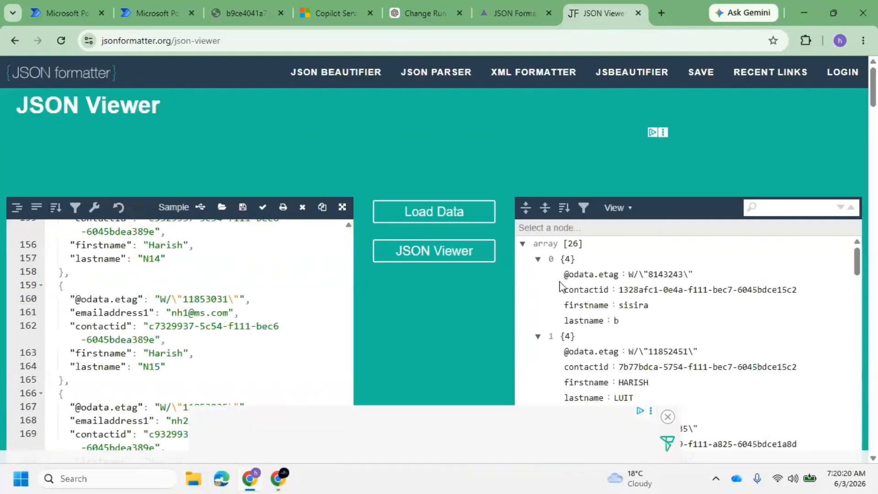
Copy the Filter array's output Body and paste it into the JSON Viewer in place of the input
{"action": "left_click", "coordinate": [151, 13]}
{"action": "scroll", "coordinate": [396, 315], "scroll_direction": "down", "scroll_amount": 4}
{"action": "left_click", "coordinate": [346, 359]}
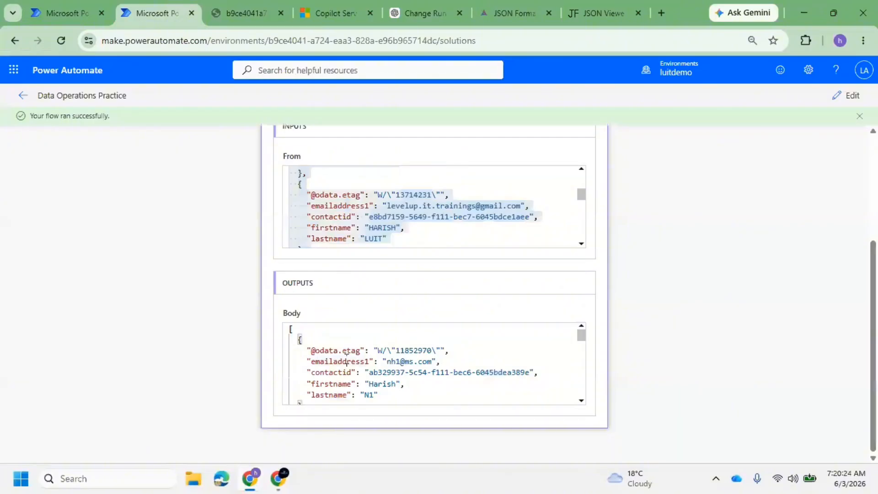
{"action": "key", "text": "ctrl+a"}
{"action": "key", "text": "ctrl+c"}
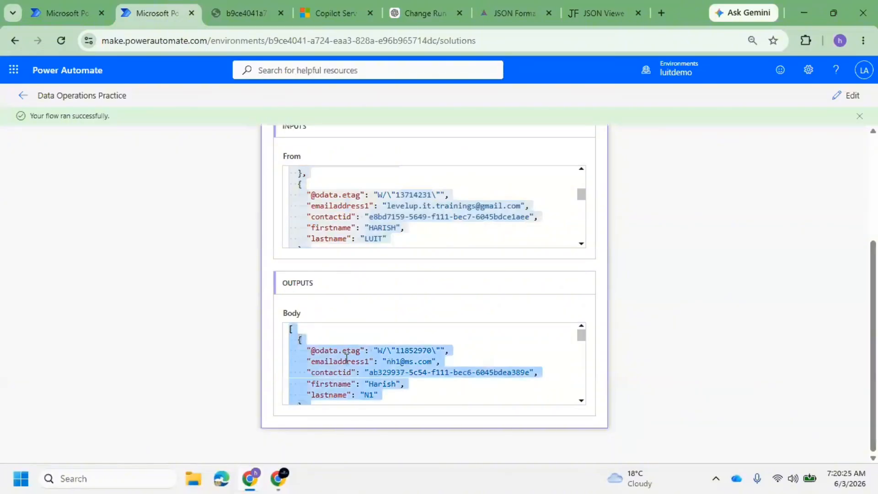
{"action": "left_click", "coordinate": [595, 12]}
{"action": "left_click", "coordinate": [156, 337]}
{"action": "key", "text": "ctrl+a"}
{"action": "key", "text": "Delete"}
{"action": "key", "text": "ctrl+v"}
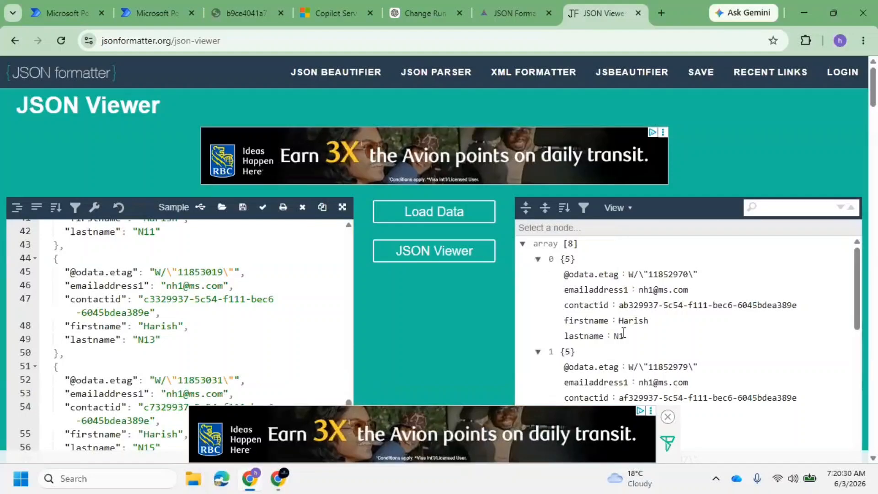
Confirm the records' emailaddress1 values match the filtered email, then return to the flow run
{"action": "left_click", "coordinate": [668, 417]}
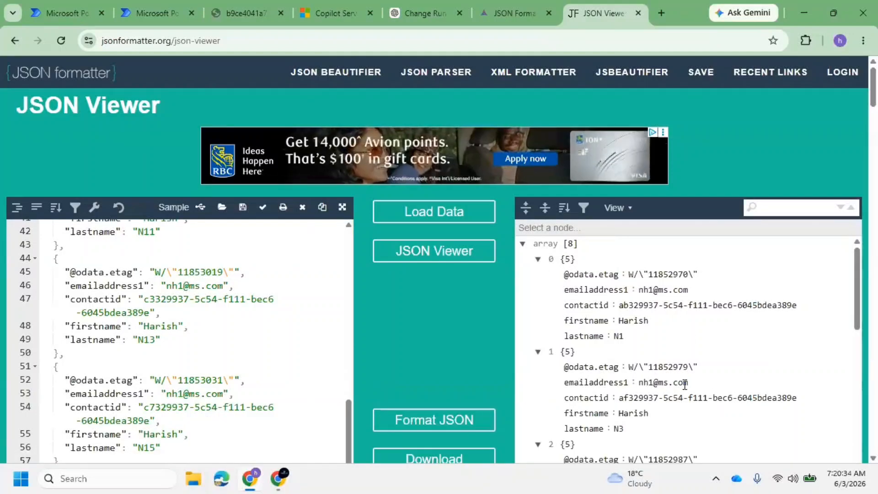
{"action": "left_click_drag", "start_coordinate": [688, 384], "coordinate": [559, 388]}
{"action": "scroll", "coordinate": [652, 337], "scroll_direction": "down", "scroll_amount": 10}
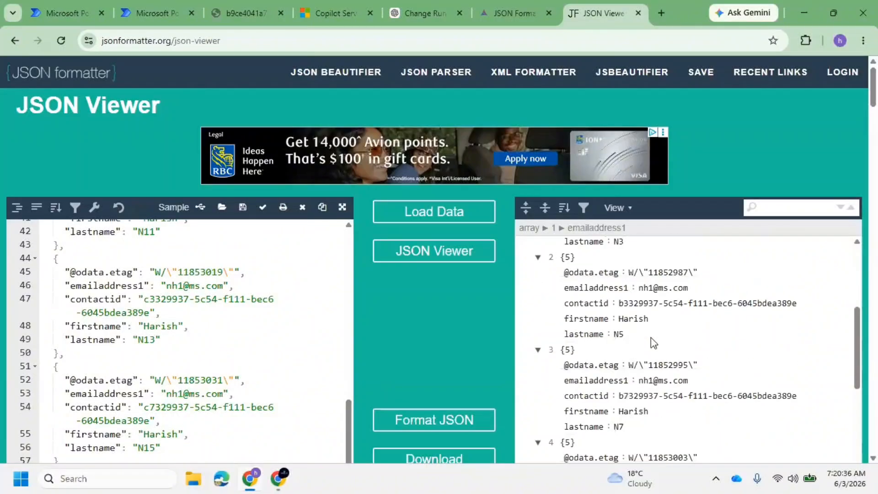
{"action": "left_click", "coordinate": [158, 12]}
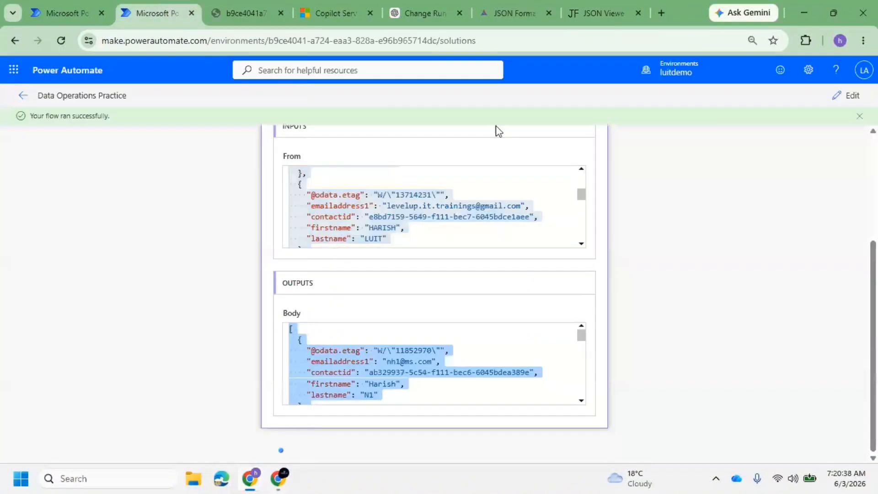
Edit the flow and delete the fixed email value from the Filter array condition
{"action": "scroll", "coordinate": [533, 191], "scroll_direction": "up", "scroll_amount": 3}
{"action": "left_click", "coordinate": [867, 98]}
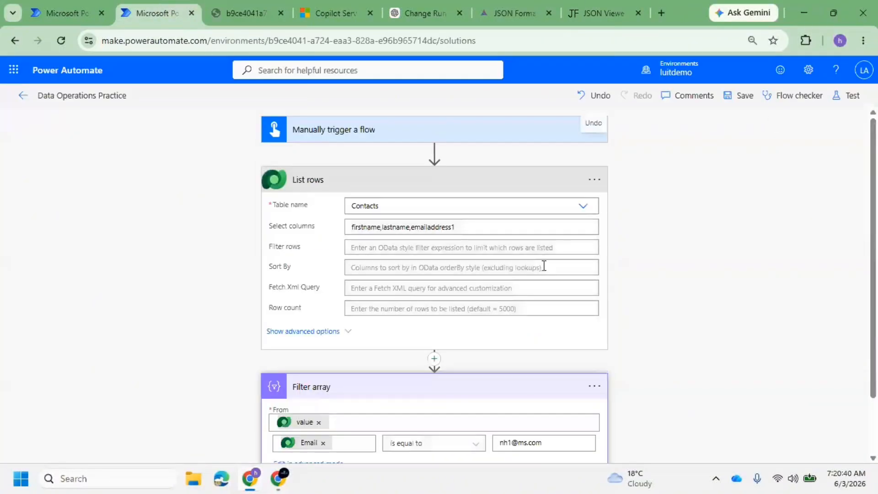
{"action": "scroll", "coordinate": [480, 359], "scroll_direction": "down", "scroll_amount": 3}
{"action": "left_click_drag", "start_coordinate": [571, 378], "coordinate": [498, 377]}
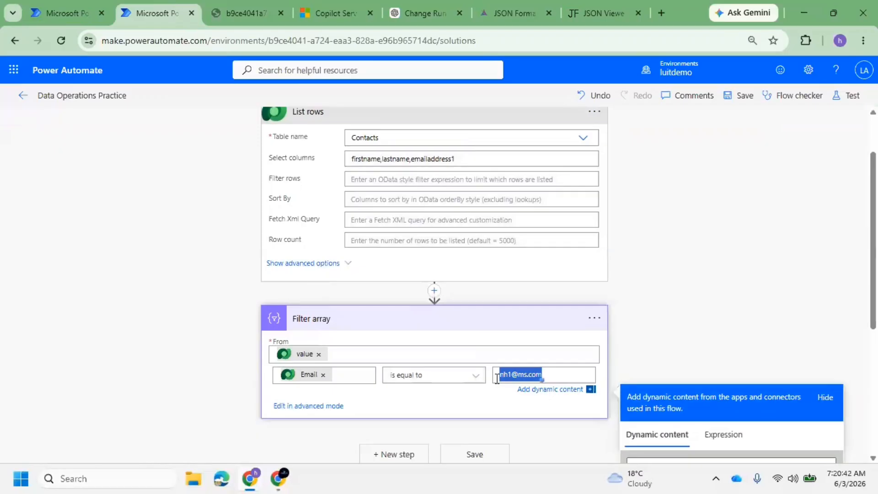
{"action": "key", "text": "BackSpace"}
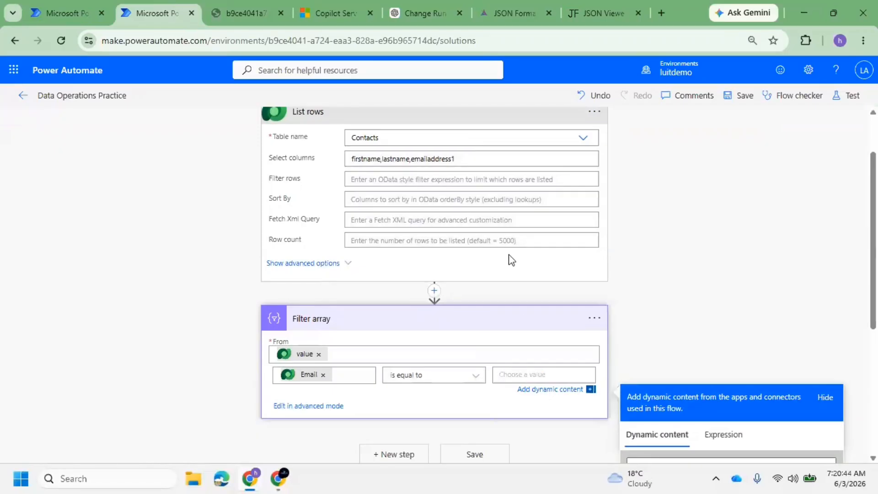
Add a text input named Input EMail to the manual trigger
{"action": "scroll", "coordinate": [508, 254], "scroll_direction": "up", "scroll_amount": 2}
{"action": "left_click", "coordinate": [366, 137]}
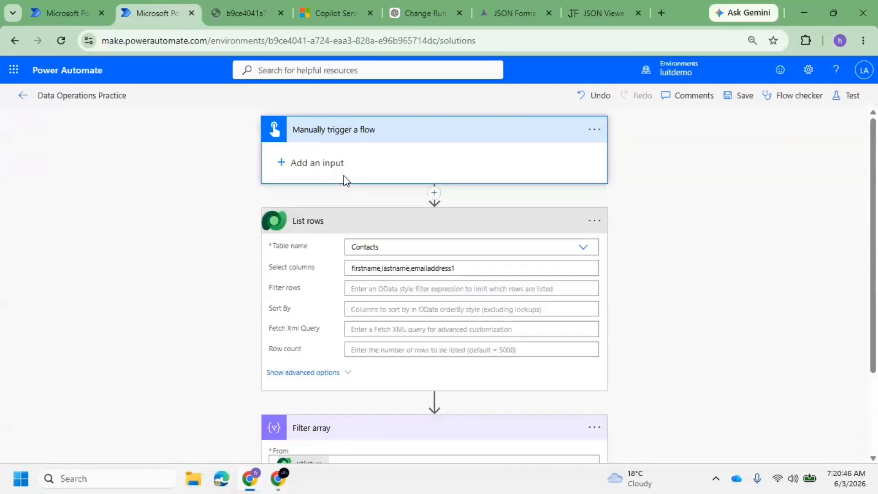
{"action": "left_click", "coordinate": [320, 163]}
{"action": "left_click", "coordinate": [302, 195]}
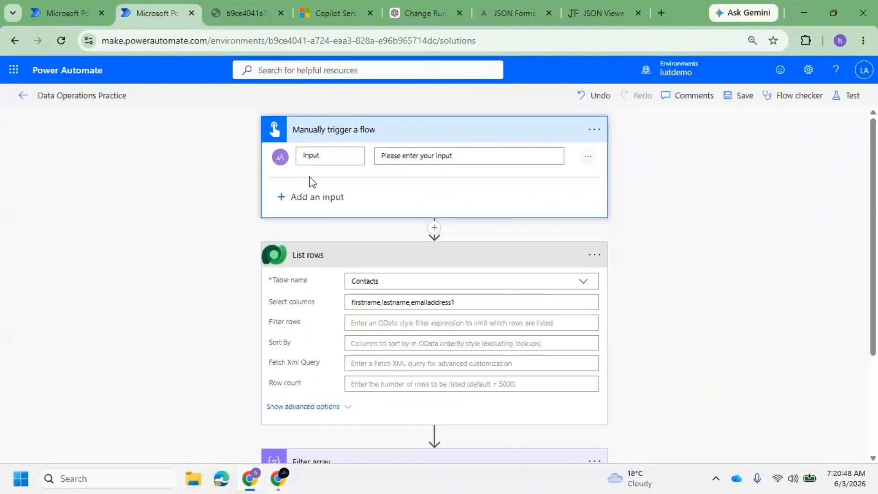
{"action": "left_click", "coordinate": [330, 153]}
{"action": "key", "text": "BackSpace"}
{"action": "key", "text": "BackSpace"}
{"action": "key", "text": "BackSpace"}
{"action": "type", "text": "INp"}
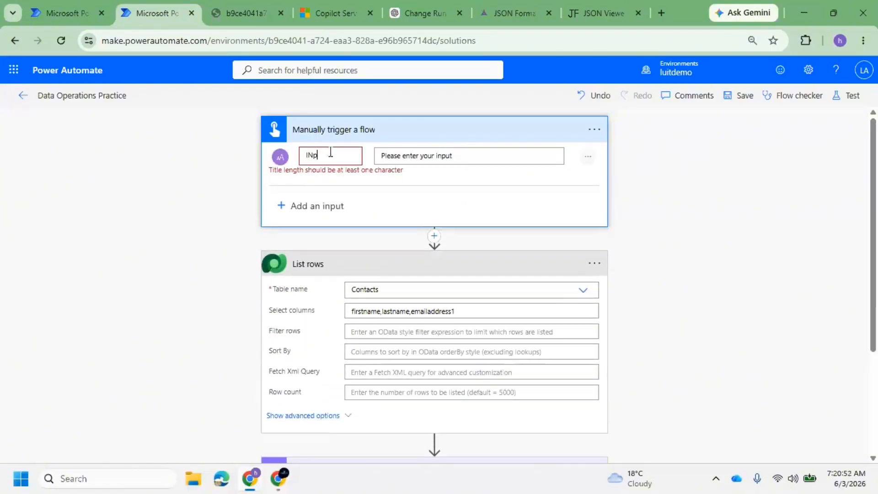
{"action": "key", "text": "BackSpace"}
{"action": "key", "text": "BackSpace"}
{"action": "type", "text": "Input EMail"}
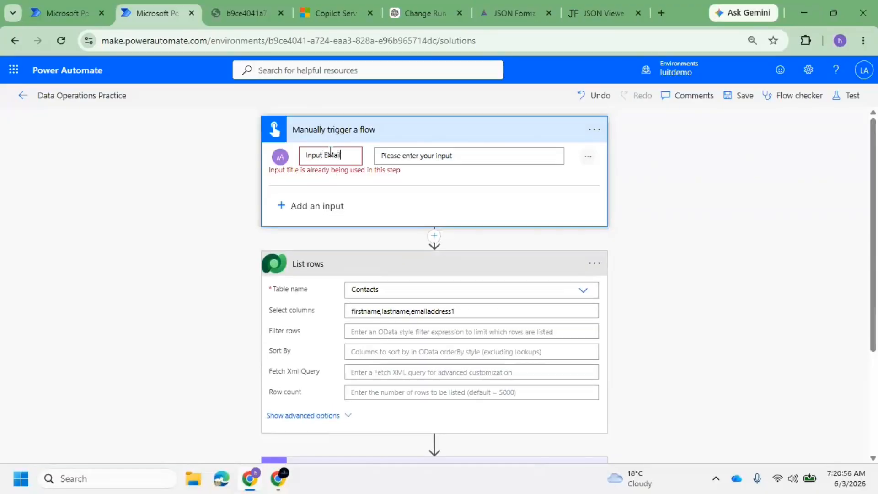
{"action": "left_click", "coordinate": [403, 156]}
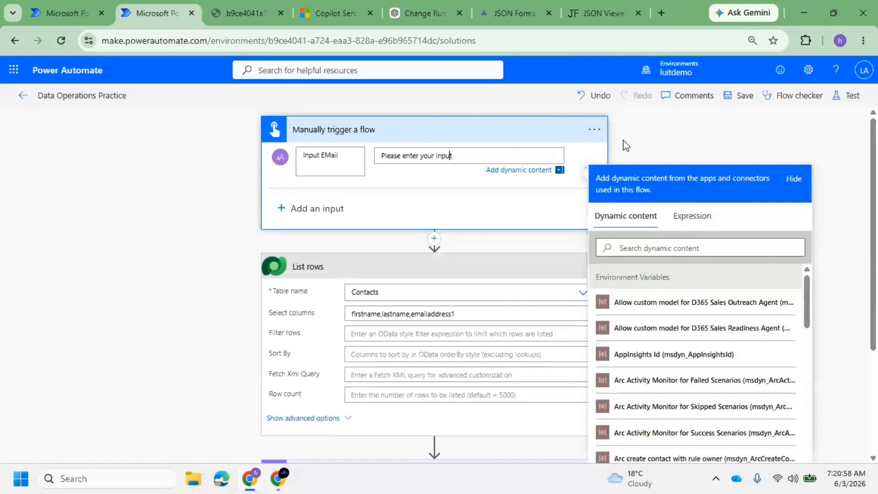
Save the flow with the new trigger input
{"action": "left_click", "coordinate": [691, 97]}
{"action": "left_click", "coordinate": [728, 95]}
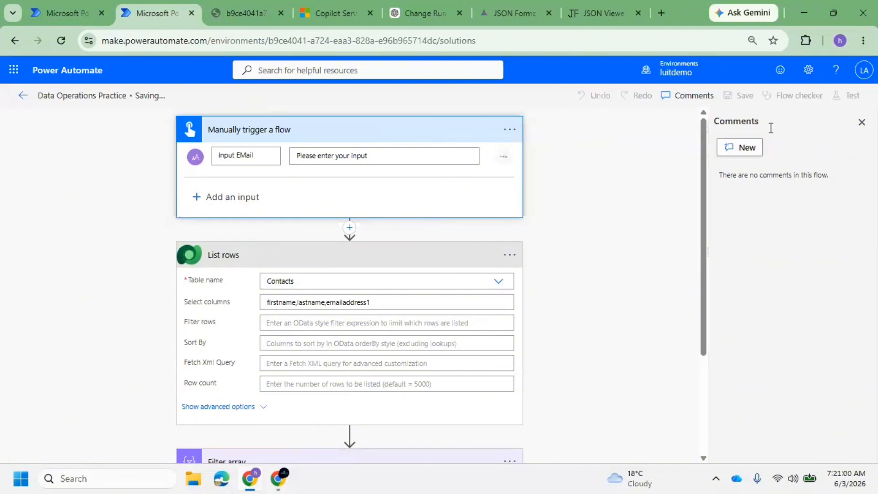
{"action": "left_click", "coordinate": [862, 123]}
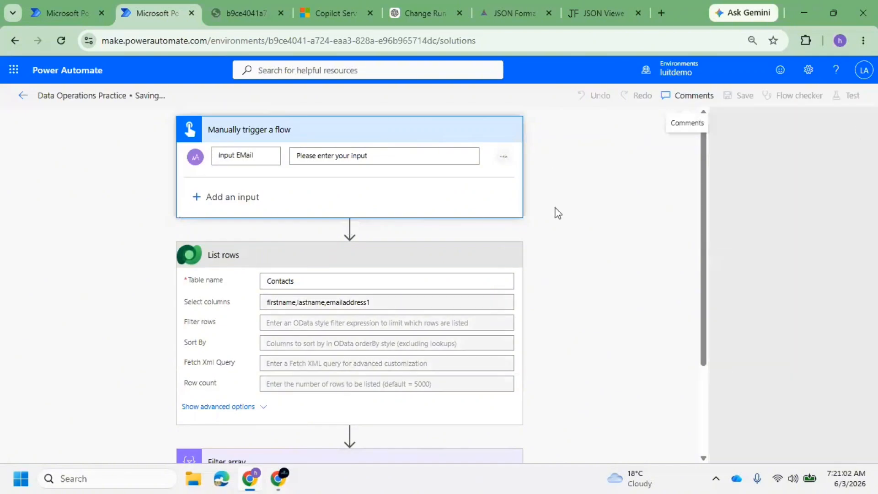
{"action": "scroll", "coordinate": [462, 323], "scroll_direction": "down", "scroll_amount": 3}
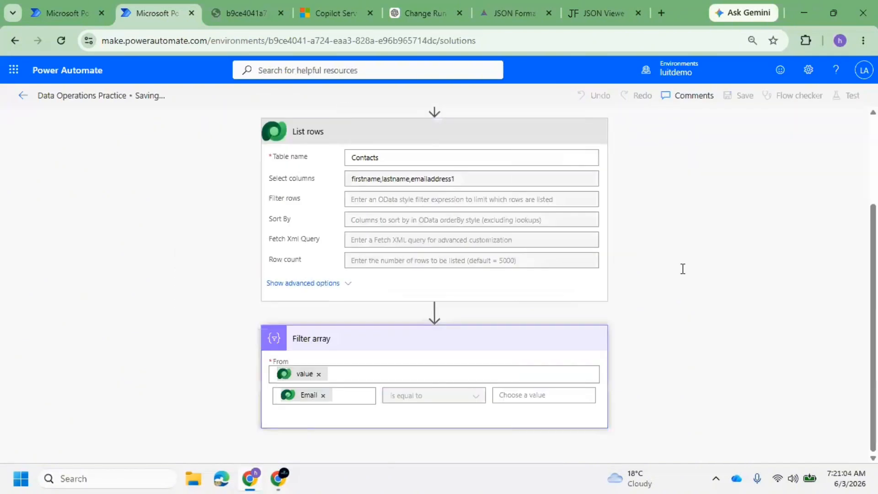
Set the Filter array comparison value to the Input EMail dynamic content
{"action": "left_click", "coordinate": [504, 394]}
{"action": "scroll", "coordinate": [707, 357], "scroll_direction": "down", "scroll_amount": 10}
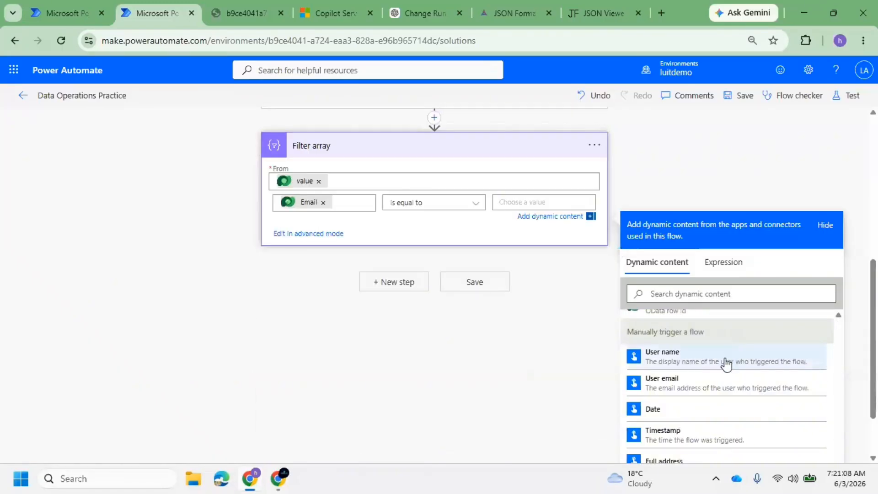
{"action": "scroll", "coordinate": [698, 406], "scroll_direction": "down", "scroll_amount": 2}
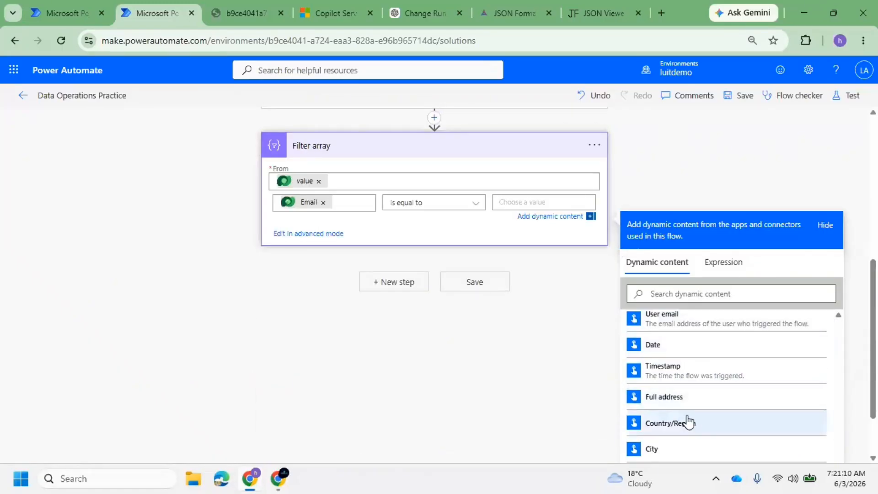
{"action": "scroll", "coordinate": [690, 419], "scroll_direction": "down", "scroll_amount": 5}
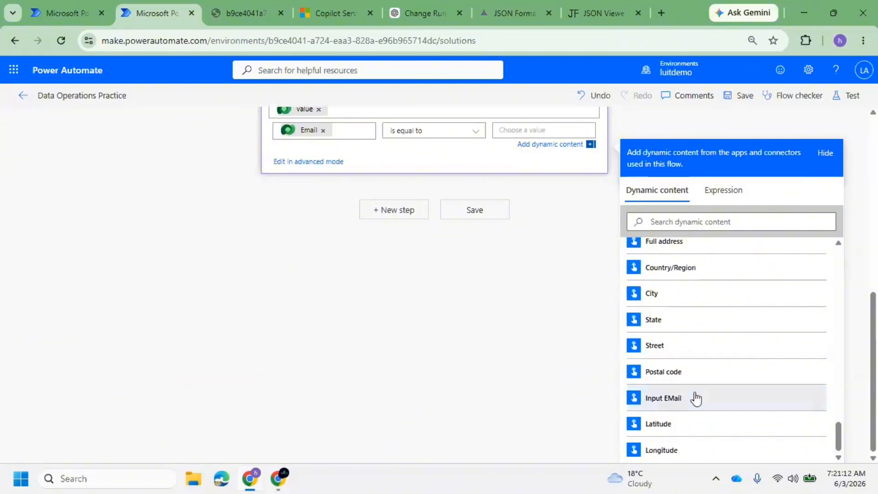
{"action": "left_click", "coordinate": [696, 398]}
Save the flow with the updated Input EMail condition
{"action": "left_click", "coordinate": [741, 95]}
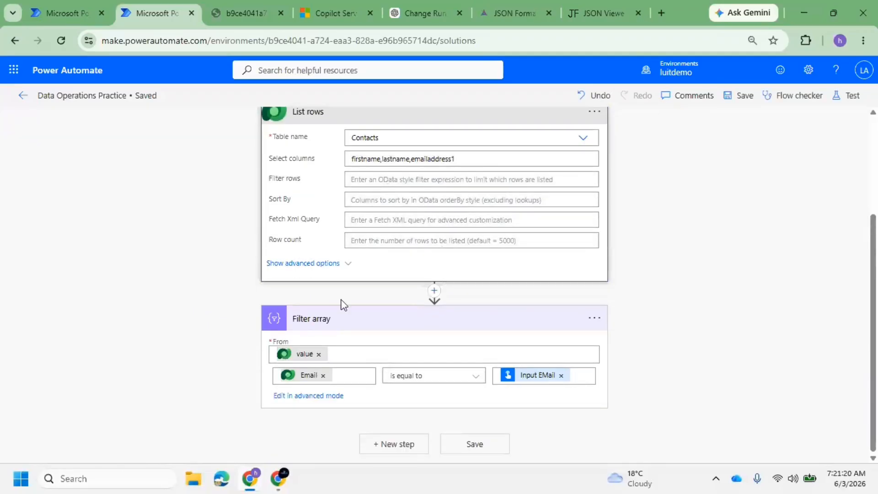
{"action": "left_click", "coordinate": [389, 179]}
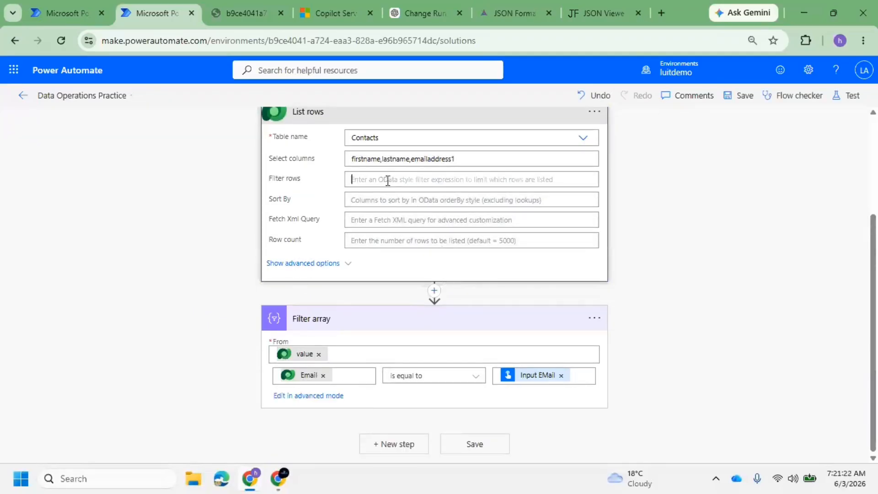
{"action": "left_click", "coordinate": [737, 97]}
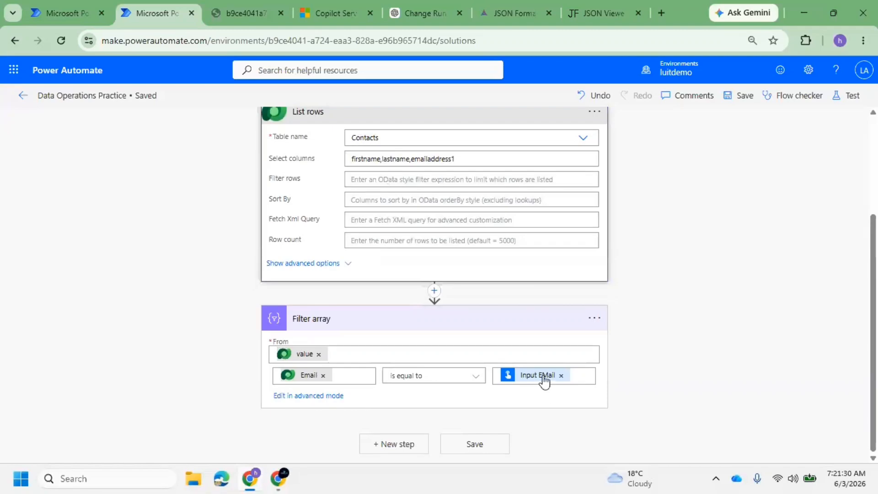
{"action": "left_click", "coordinate": [742, 96]}
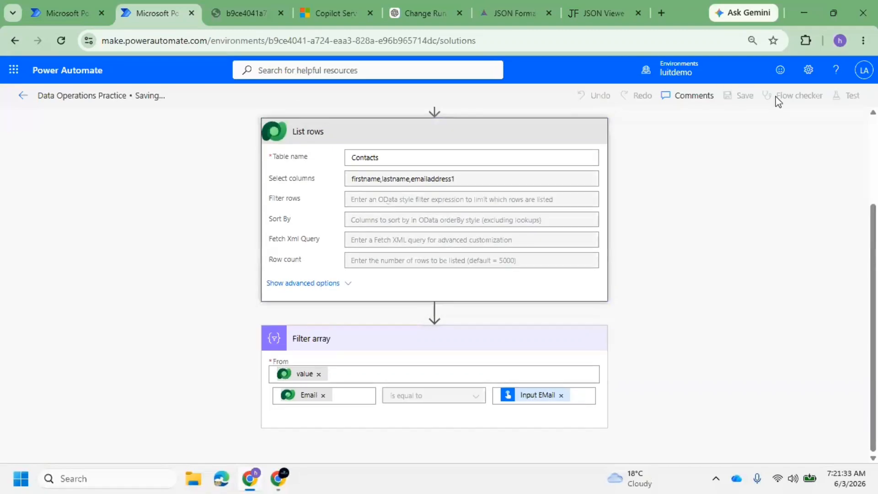
Test the flow manually, entering a contact's e-mail address as the Input EMail value
{"action": "left_click", "coordinate": [852, 96]}
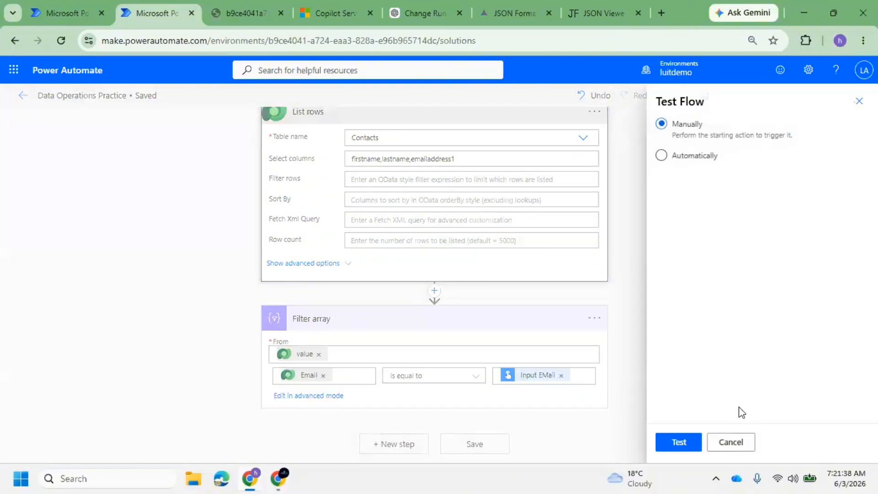
{"action": "left_click", "coordinate": [678, 442]}
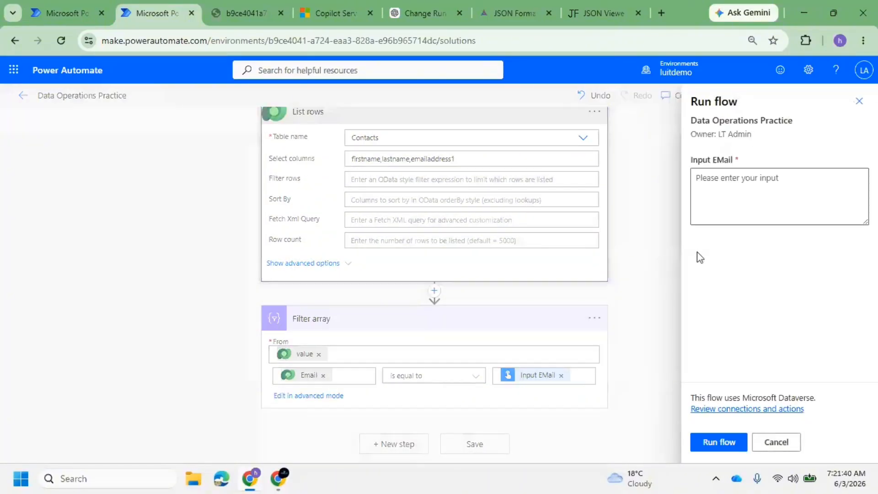
{"action": "left_click", "coordinate": [721, 197]}
{"action": "key", "text": "ctrl+v"}
{"action": "key", "text": "ctrl+a"}
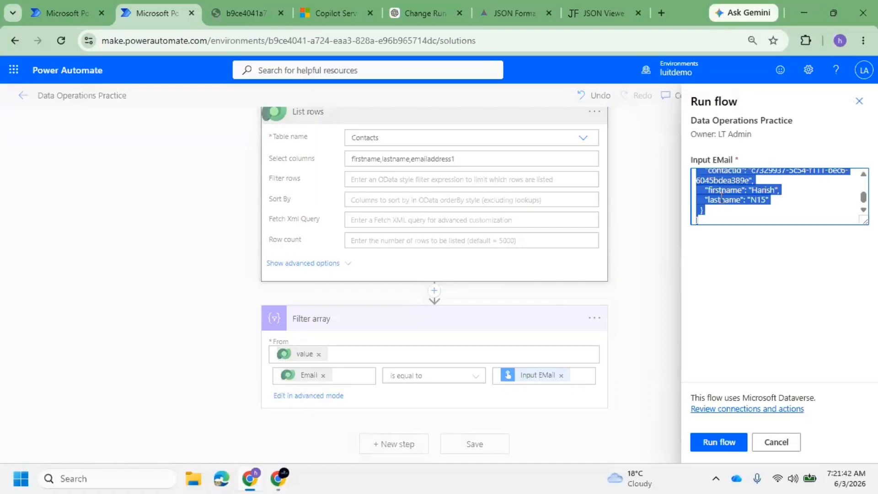
{"action": "key", "text": "BackSpace"}
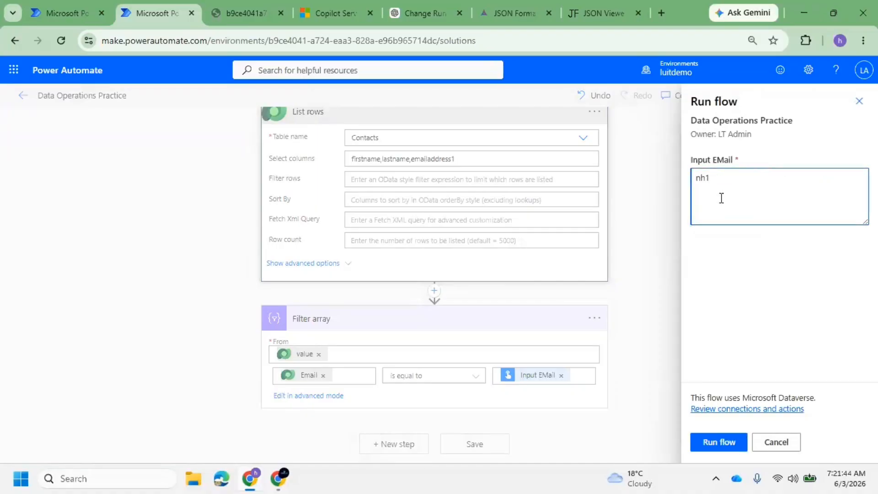
{"action": "left_click", "coordinate": [741, 446]}
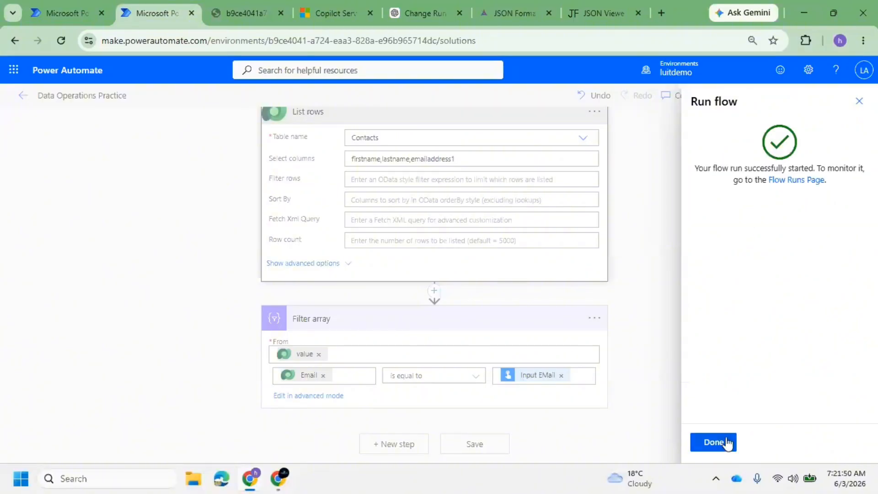
{"action": "left_click", "coordinate": [726, 442]}
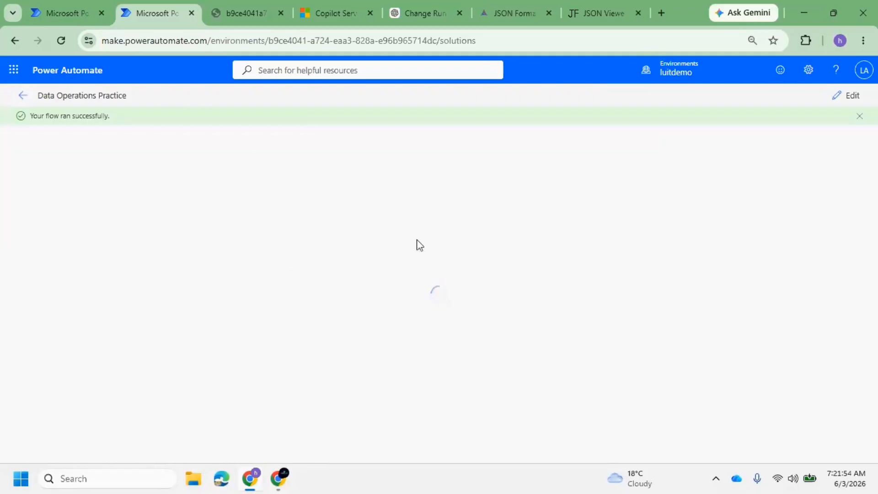
Select the test run's Filter array output Body, compare it in the JSON Viewer, and reopen the editor
{"action": "left_click", "coordinate": [386, 268]}
{"action": "scroll", "coordinate": [381, 297], "scroll_direction": "down", "scroll_amount": 4}
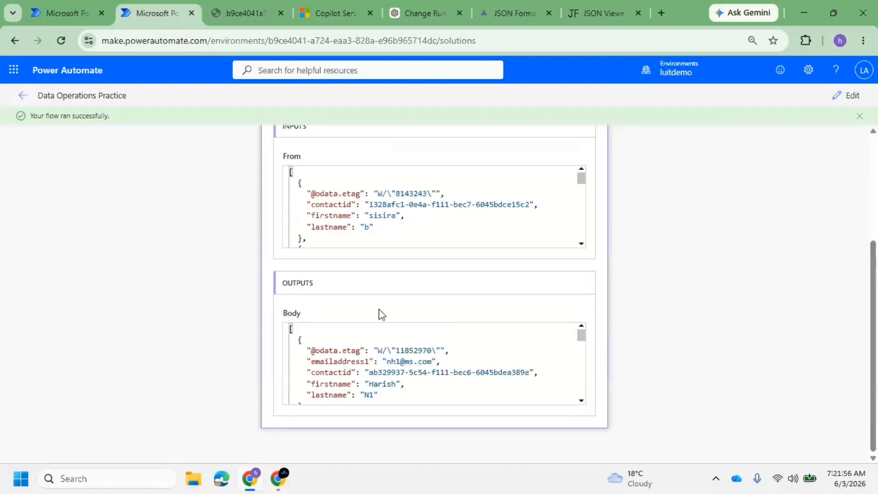
{"action": "left_click", "coordinate": [368, 342]}
{"action": "key", "text": "ctrl+a"}
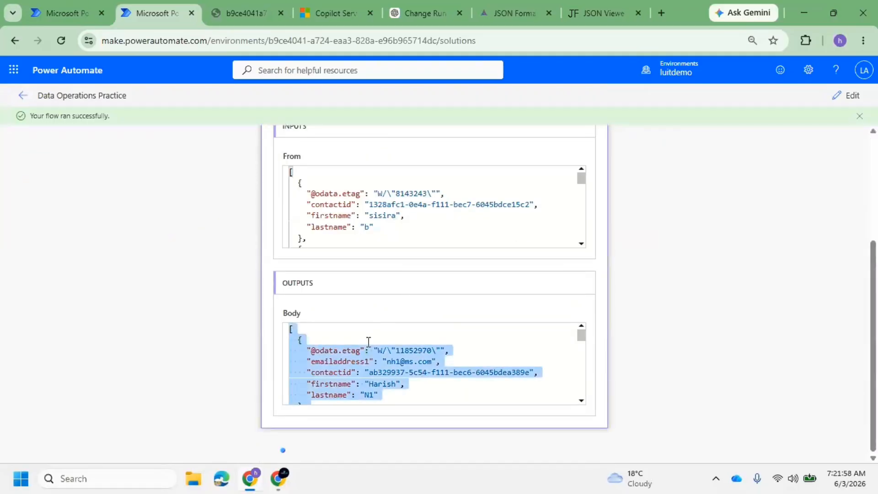
{"action": "left_click", "coordinate": [581, 6]}
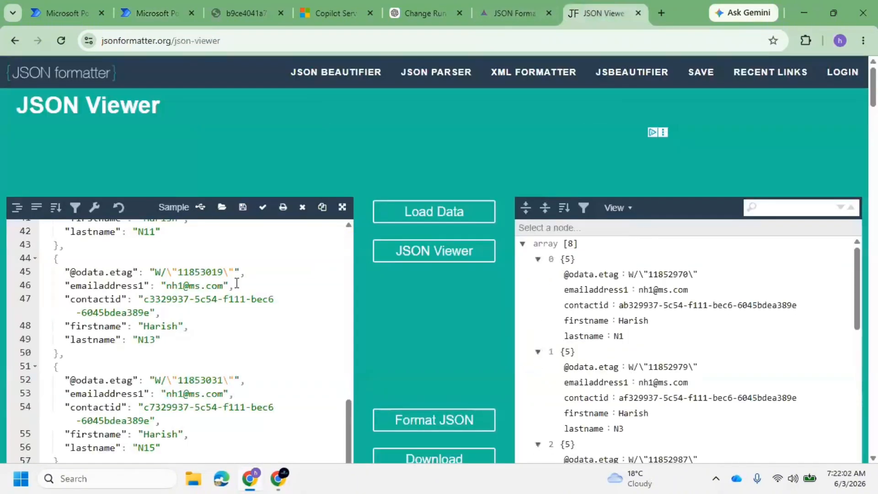
{"action": "left_click", "coordinate": [150, 13]}
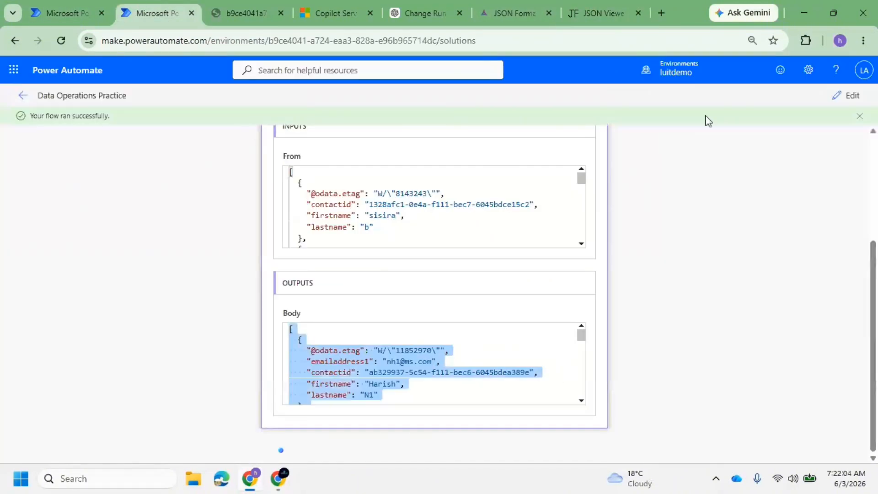
{"action": "left_click", "coordinate": [847, 96]}
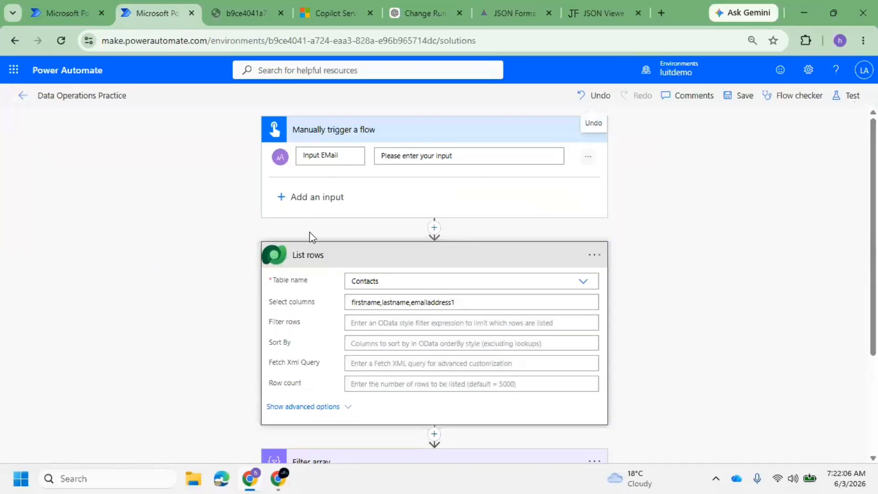
{"action": "scroll", "coordinate": [312, 236], "scroll_direction": "down", "scroll_amount": 3}
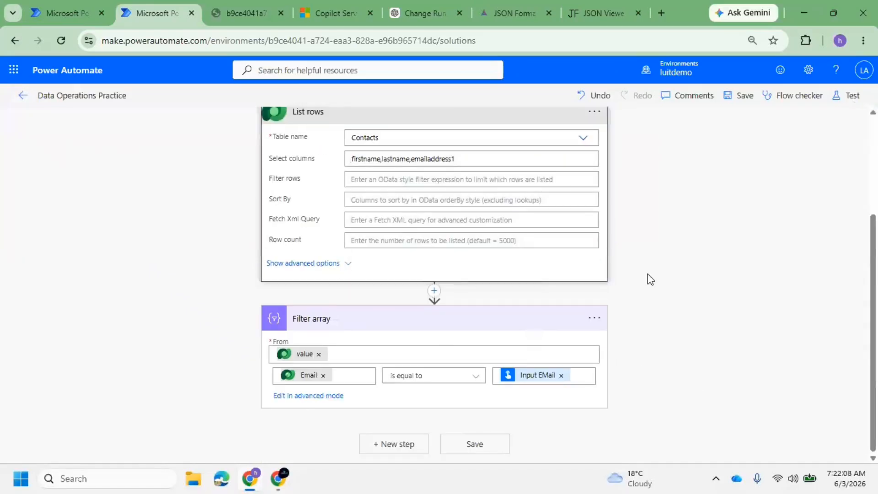
Save the flow and reopen Data Operations Practice from the Day 19 solution in the designer
{"action": "left_click", "coordinate": [746, 97]}
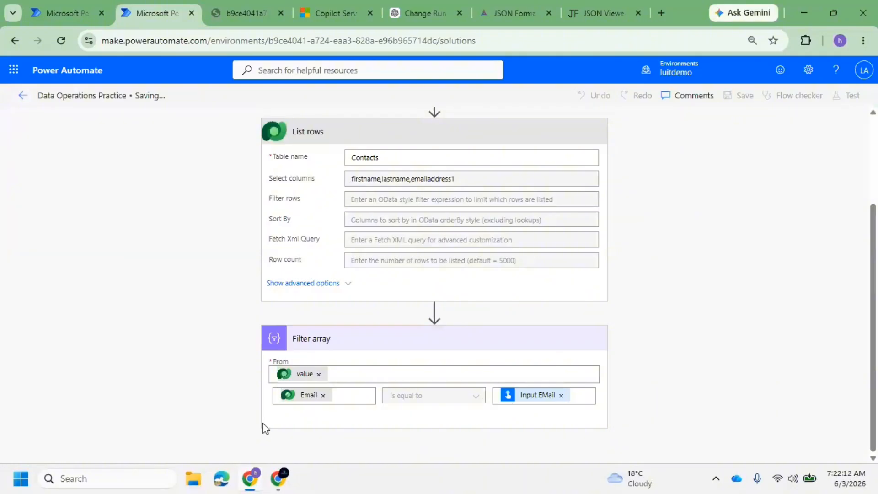
{"action": "mouse_move", "coordinate": [261, 484]}
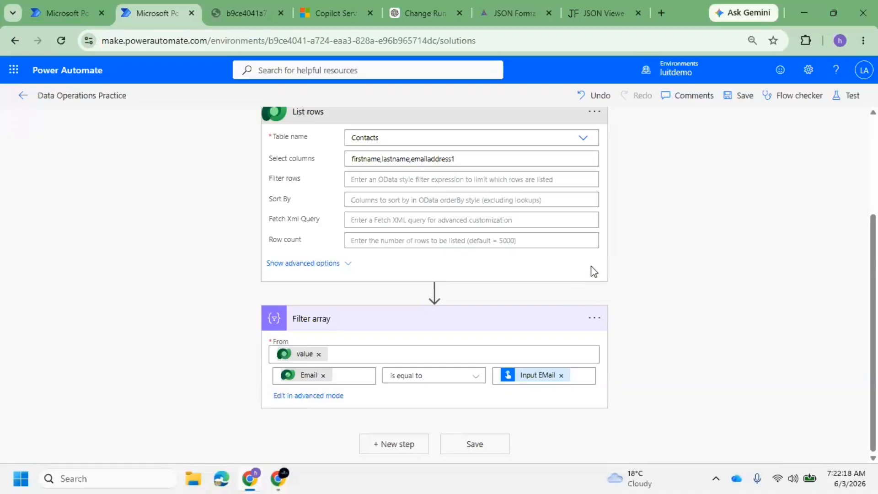
{"action": "scroll", "coordinate": [544, 348], "scroll_direction": "up", "scroll_amount": 3}
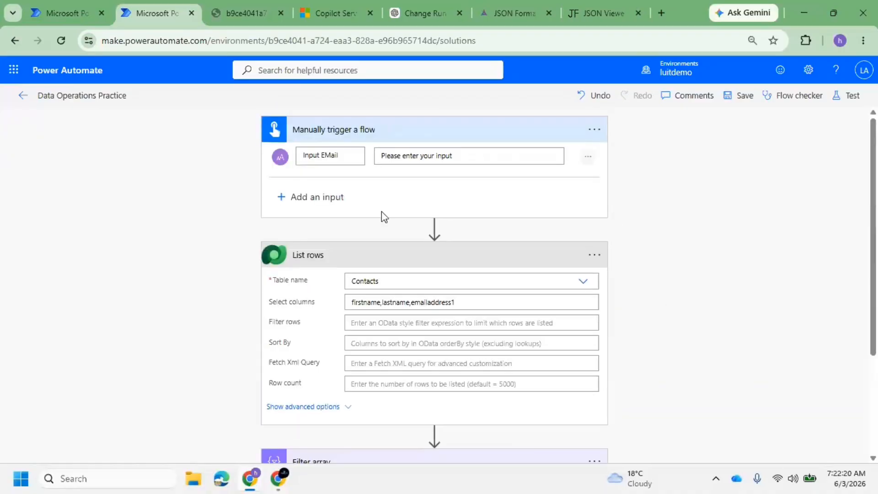
{"action": "left_click", "coordinate": [22, 96]}
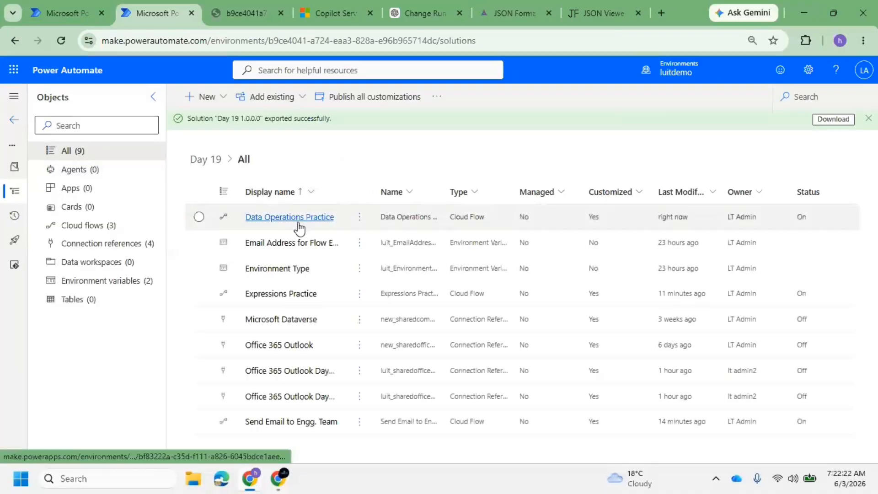
{"action": "left_click", "coordinate": [298, 217]}
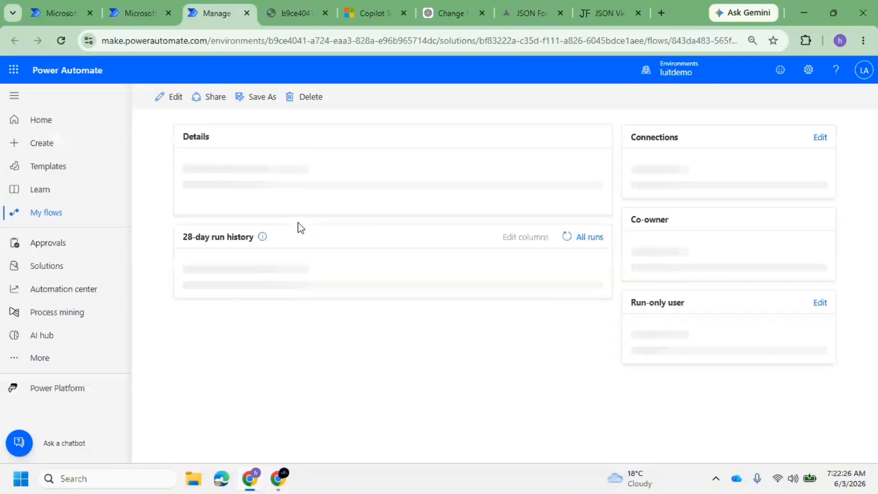
{"action": "left_click", "coordinate": [175, 99]}
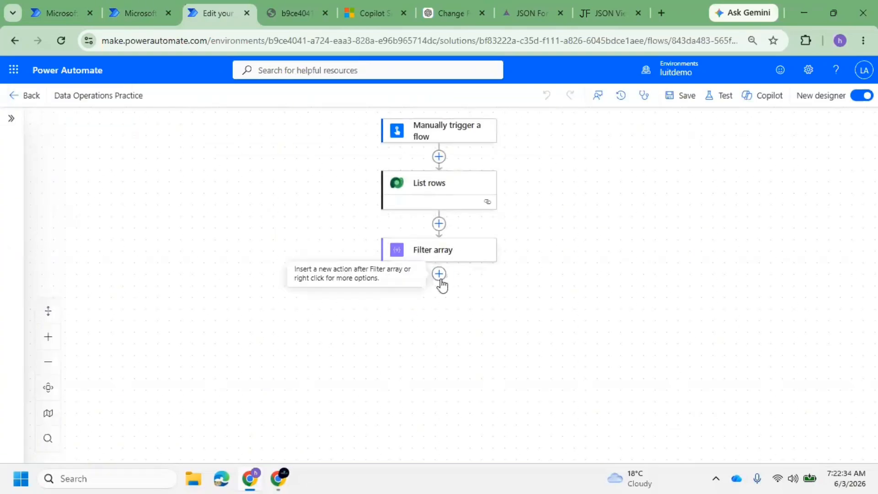
Insert a Data Operation Select action directly below the Filter array step
{"action": "left_click", "coordinate": [439, 276]}
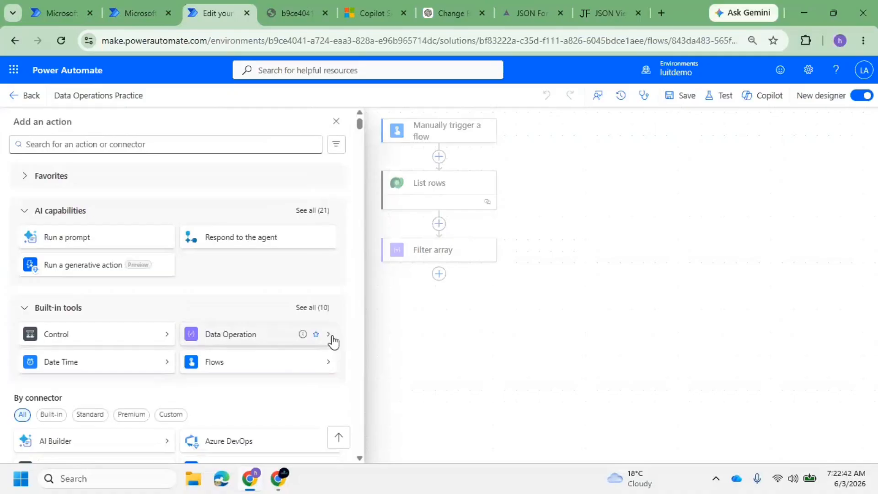
{"action": "left_click", "coordinate": [332, 340]}
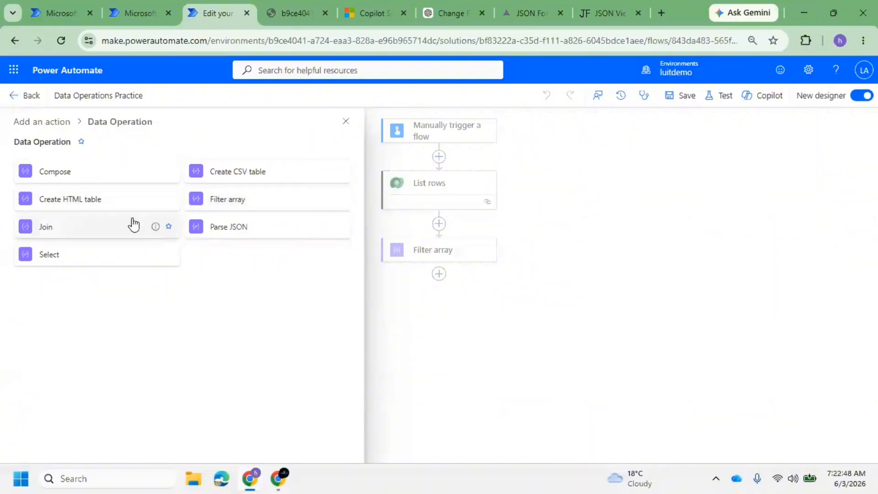
{"action": "left_click", "coordinate": [100, 266]}
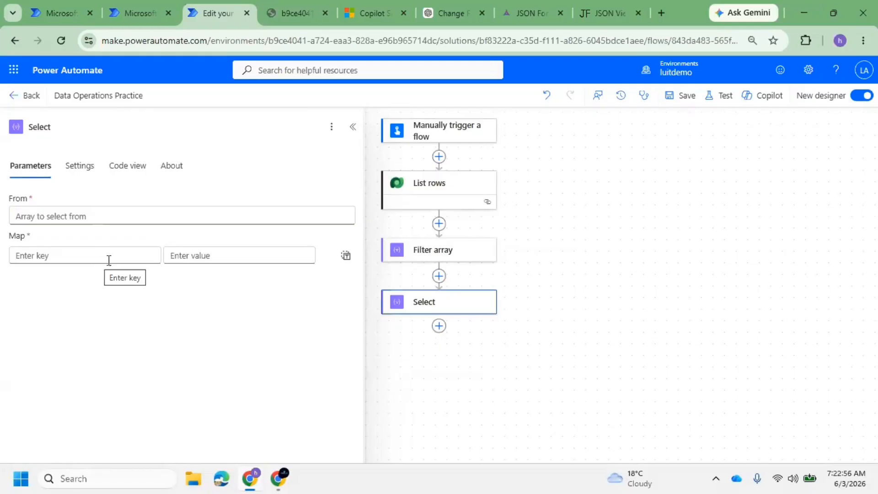
Set the Select action's From field to the List rows body/value
{"action": "left_click", "coordinate": [93, 214]}
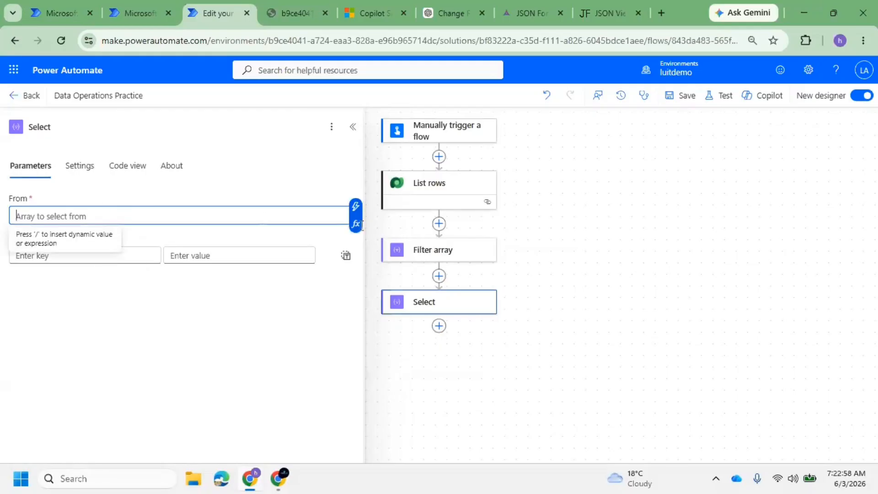
{"action": "left_click", "coordinate": [356, 206]}
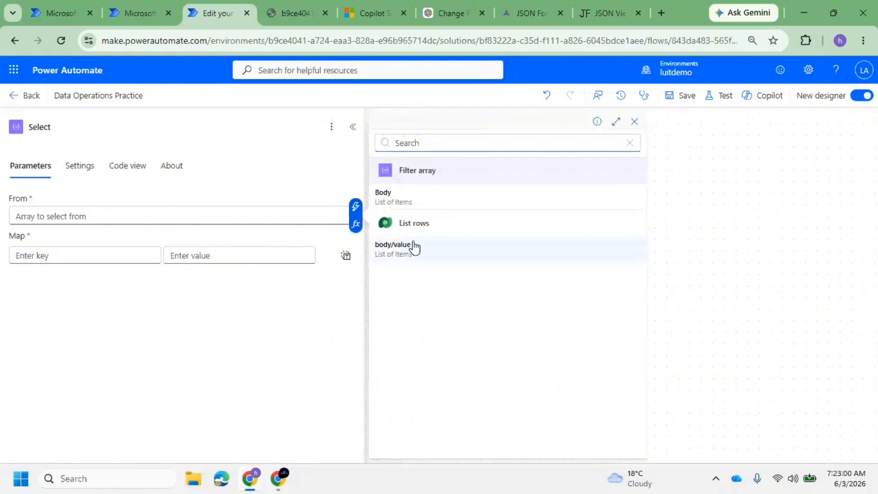
{"action": "left_click", "coordinate": [414, 247]}
{"action": "left_click", "coordinate": [85, 256]}
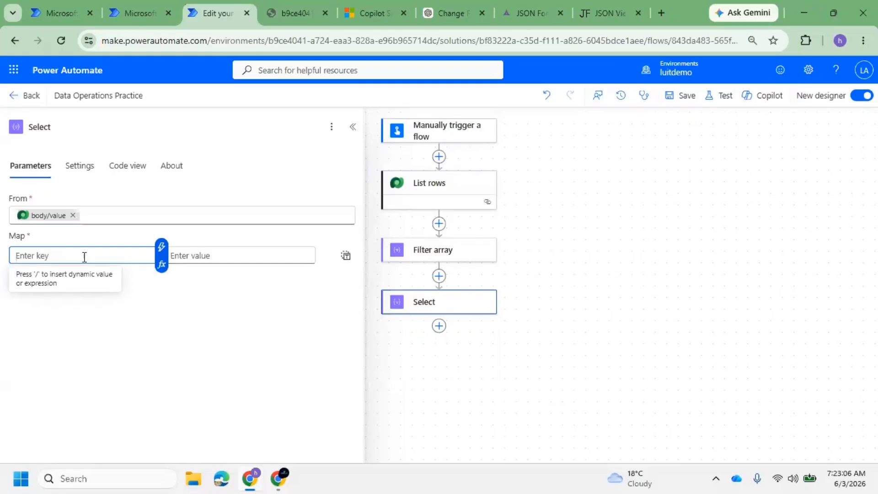
Map the contact's Email as the key, with the value 'Contact Email Address'
{"action": "left_click", "coordinate": [367, 7]}
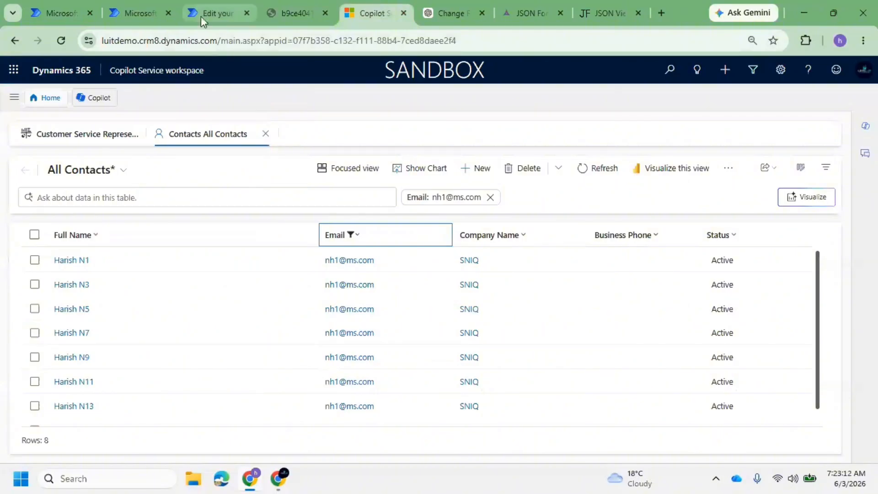
{"action": "left_click", "coordinate": [133, 9]}
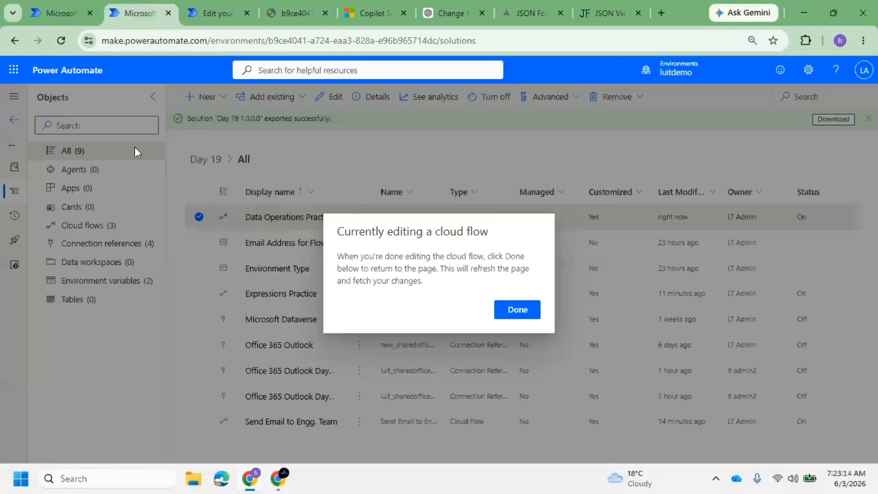
{"action": "left_click", "coordinate": [210, 12]}
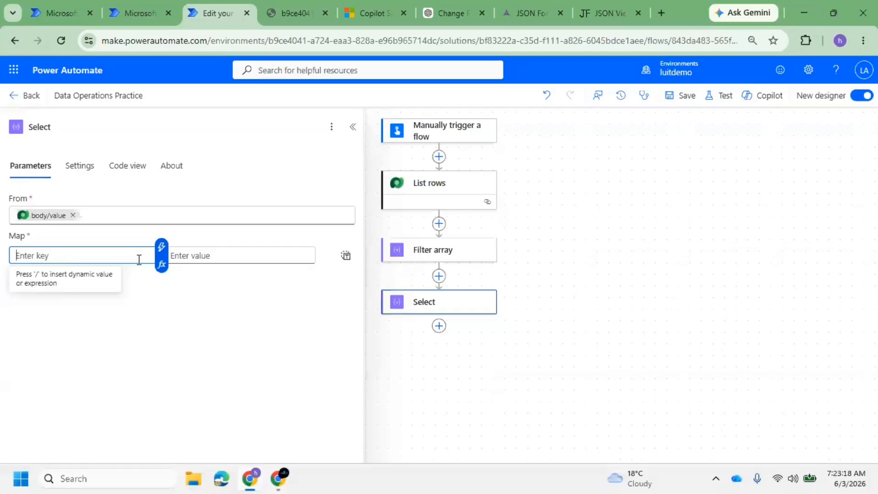
{"action": "left_click", "coordinate": [162, 247]}
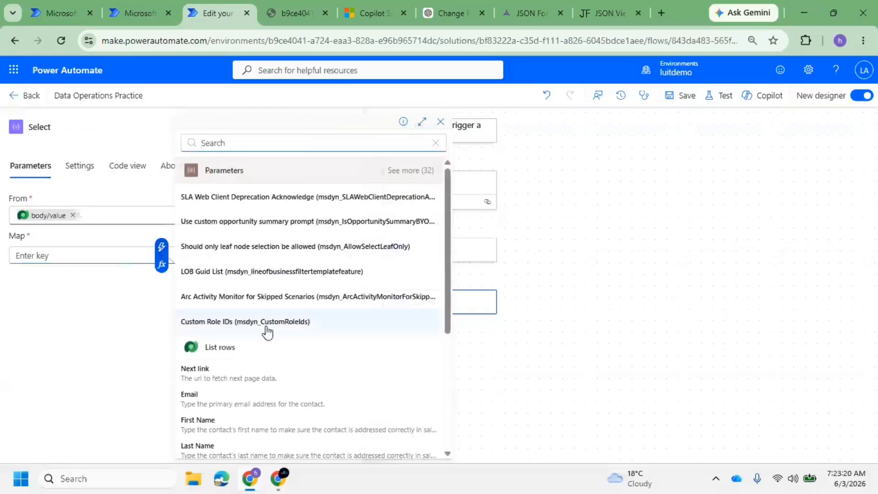
{"action": "left_click", "coordinate": [202, 400]}
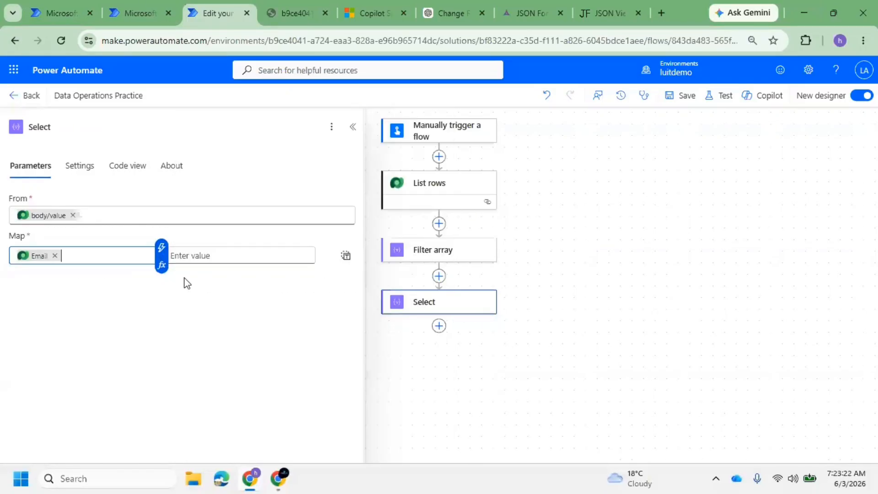
{"action": "left_click", "coordinate": [219, 259]}
{"action": "type", "text": "co"}
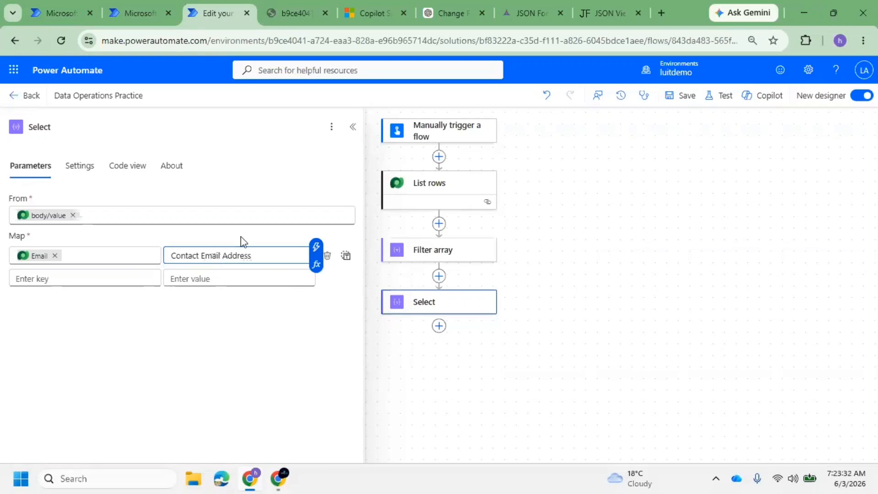
{"action": "left_click", "coordinate": [592, 22]}
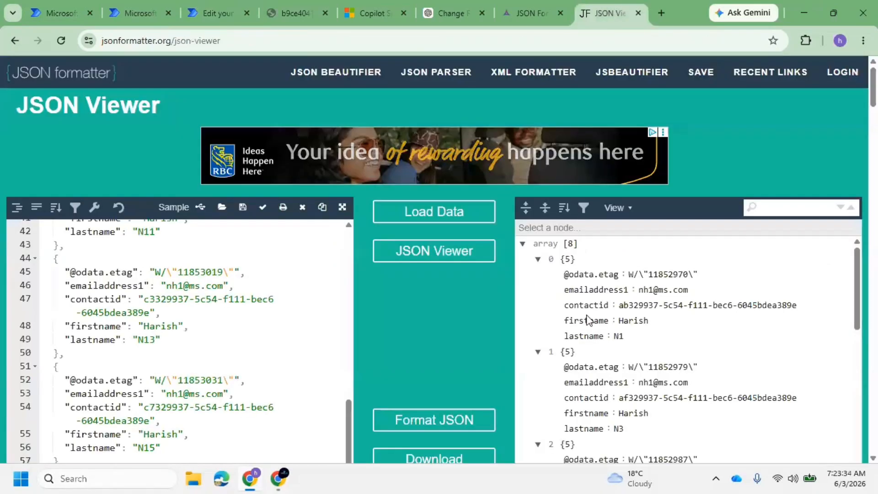
Check the emailaddress1, contactid, firstname and lastname names in JSON Viewer, then go back to the Select editor
{"action": "double_click", "coordinate": [584, 289]}
{"action": "double_click", "coordinate": [582, 305]}
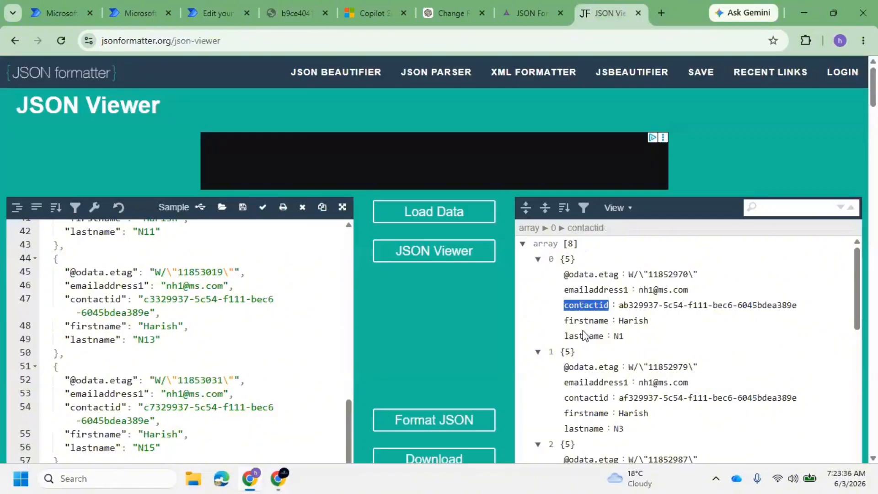
{"action": "double_click", "coordinate": [584, 321]}
{"action": "double_click", "coordinate": [584, 336]}
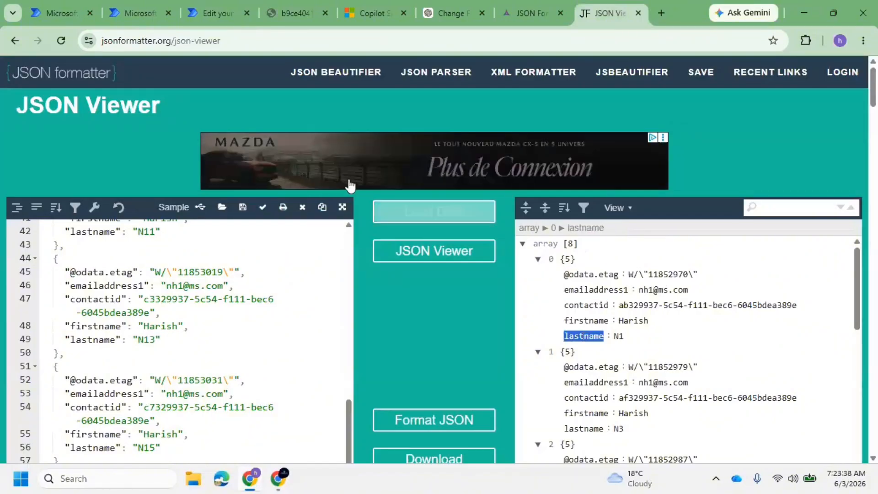
{"action": "left_click", "coordinate": [134, 5]}
{"action": "left_click", "coordinate": [212, 13]}
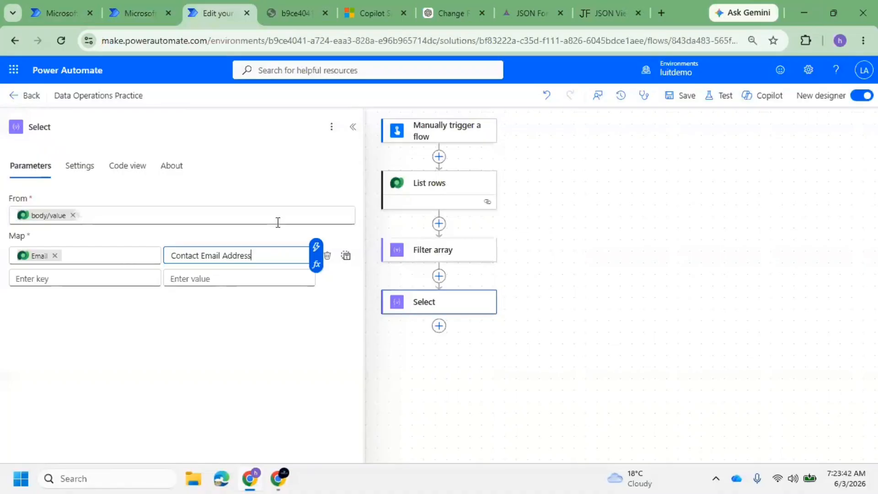
Save the flow with the Email key mapped to 'Contact Email Address'
{"action": "left_click_drag", "start_coordinate": [258, 256], "coordinate": [182, 256]}
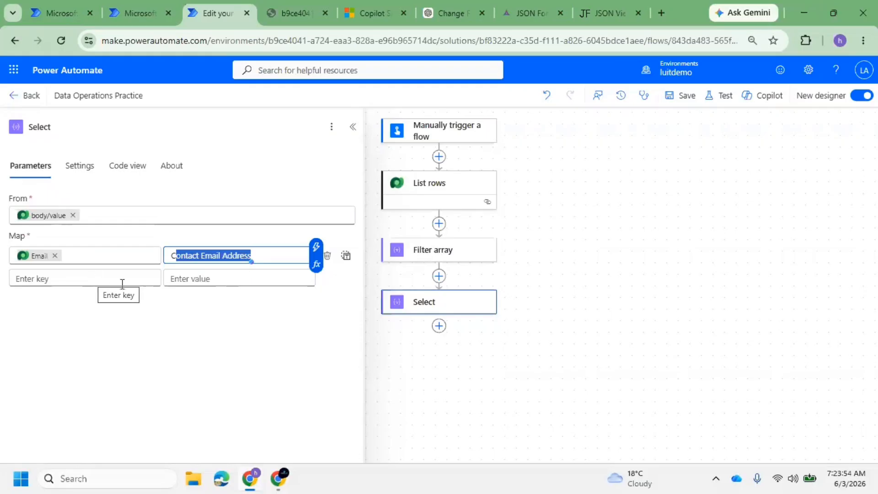
{"action": "left_click", "coordinate": [93, 283]}
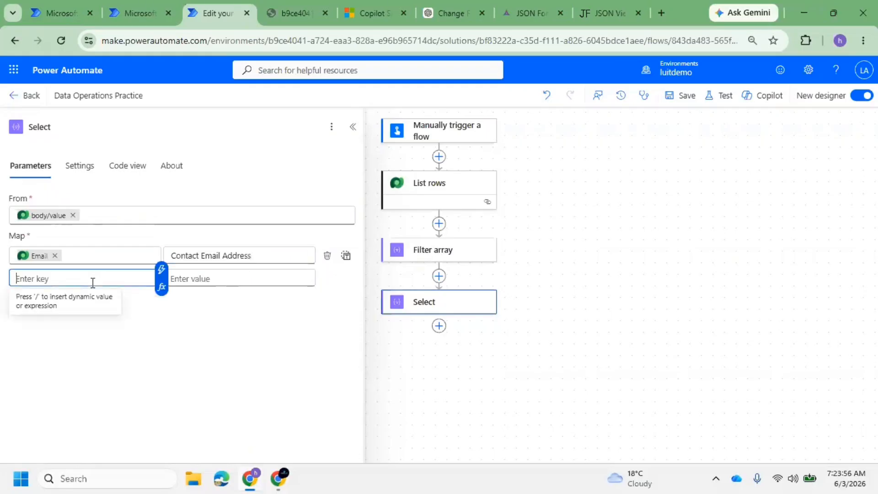
{"action": "left_click", "coordinate": [161, 270]}
{"action": "left_click", "coordinate": [130, 352]}
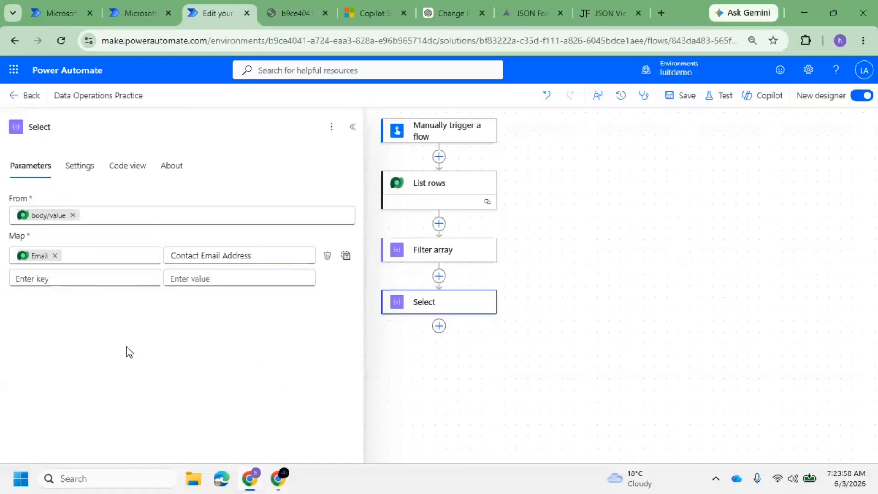
{"action": "left_click", "coordinate": [675, 97]}
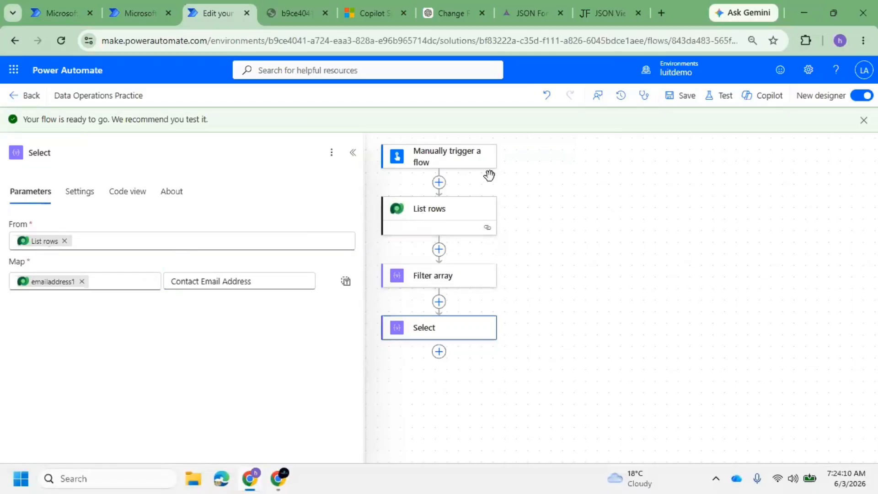
{"action": "left_click", "coordinate": [680, 95]}
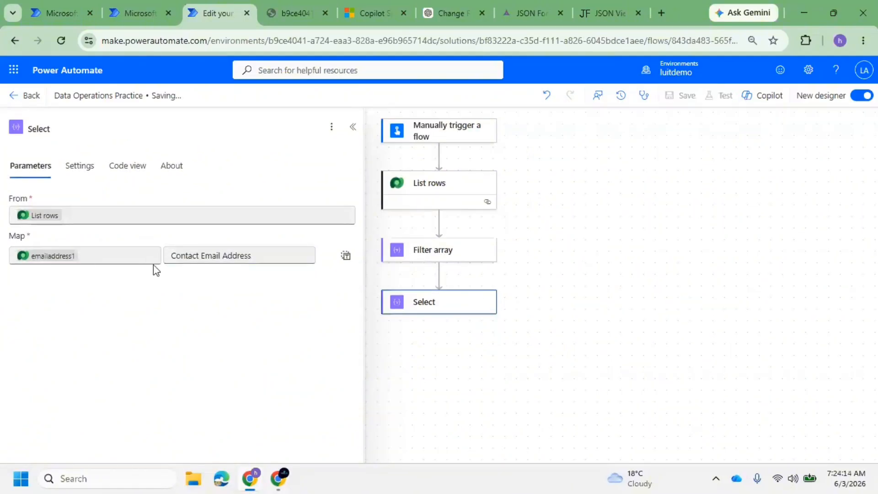
Compare the emailaddress1 entry in JSON Viewer, then return to the flow editor
{"action": "left_click", "coordinate": [604, 12]}
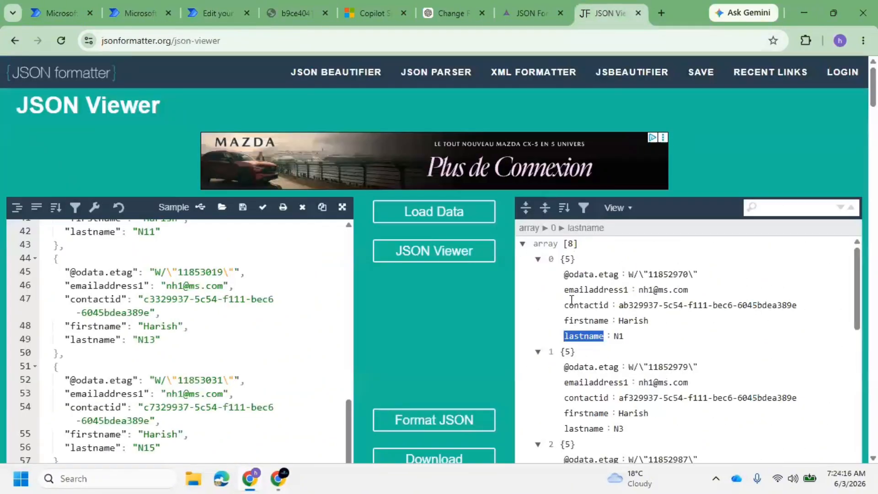
{"action": "double_click", "coordinate": [574, 291]}
{"action": "left_click", "coordinate": [565, 304]}
{"action": "left_click_drag", "start_coordinate": [565, 294], "coordinate": [651, 296]}
{"action": "left_click", "coordinate": [204, 15]}
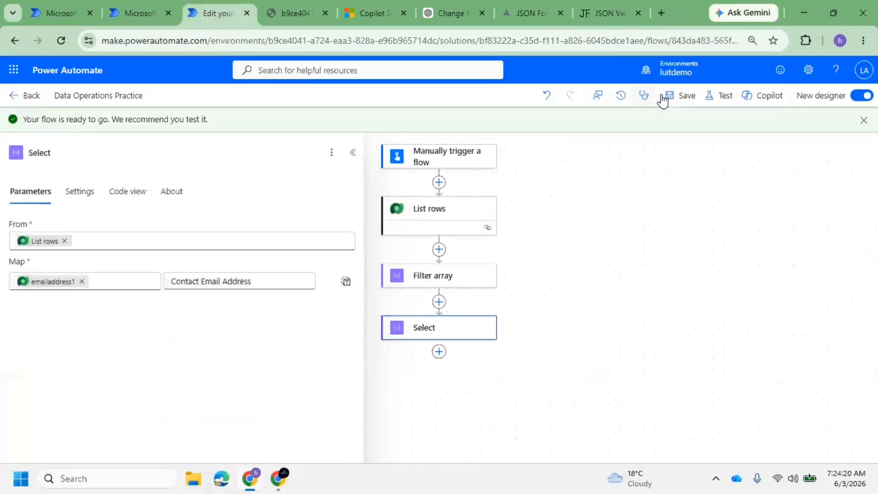
Run a manual test, entering a contact's e-mail as Input EMail
{"action": "left_click", "coordinate": [732, 104]}
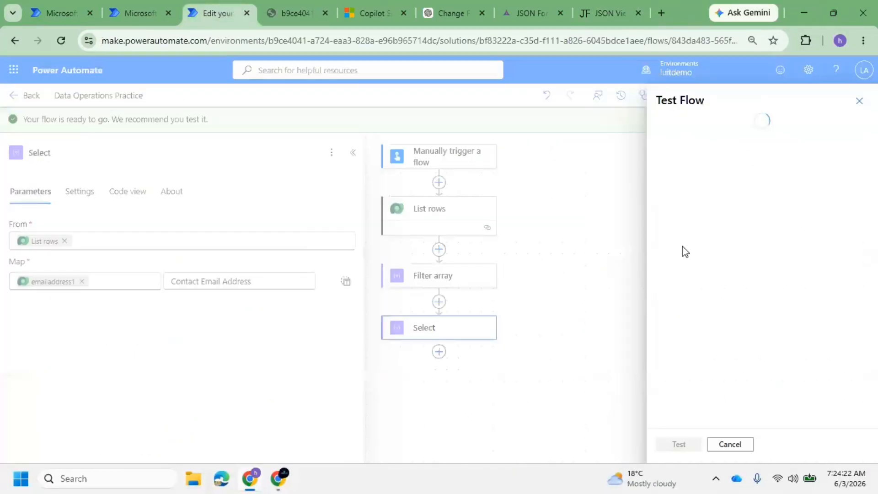
{"action": "left_click", "coordinate": [664, 126]}
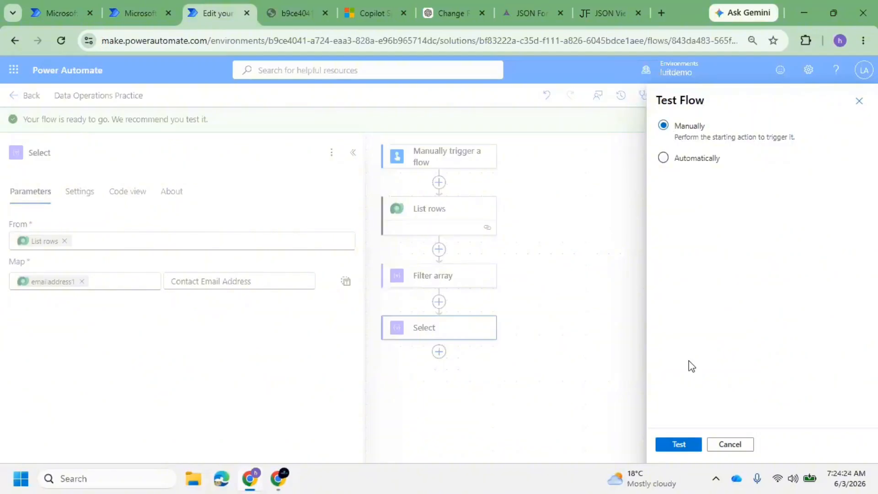
{"action": "left_click", "coordinate": [679, 445]}
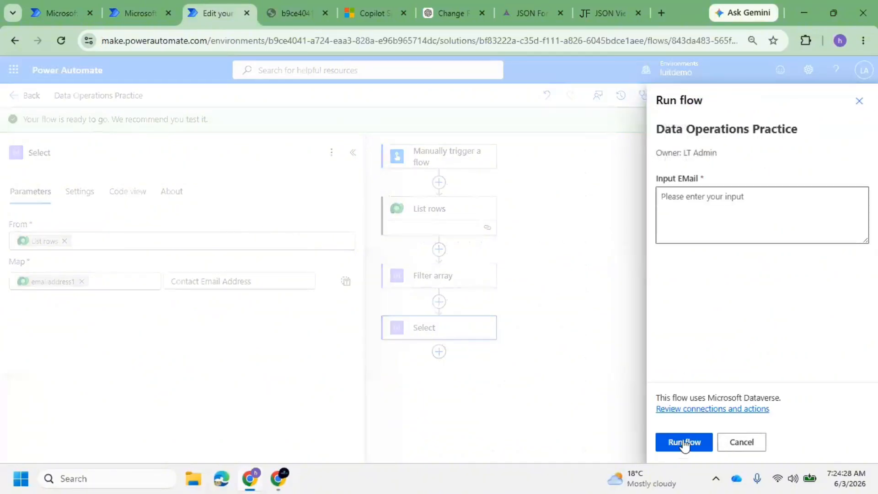
{"action": "left_click", "coordinate": [687, 209]}
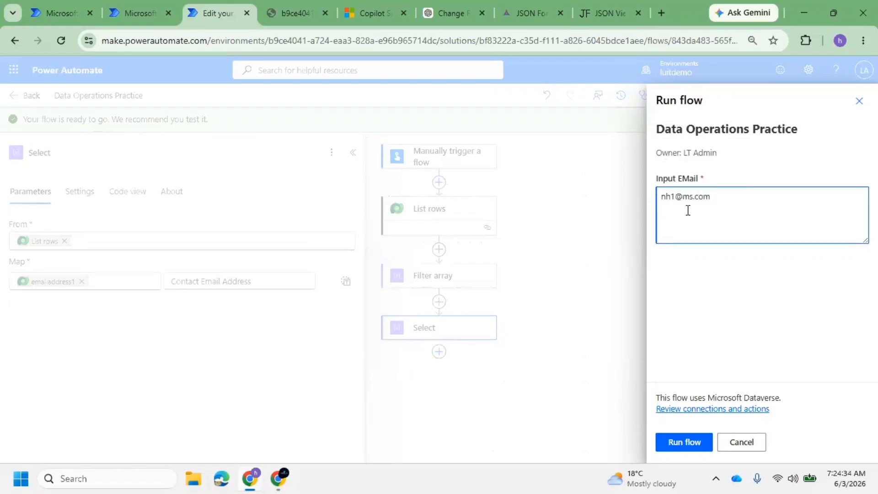
{"action": "left_click", "coordinate": [680, 442]}
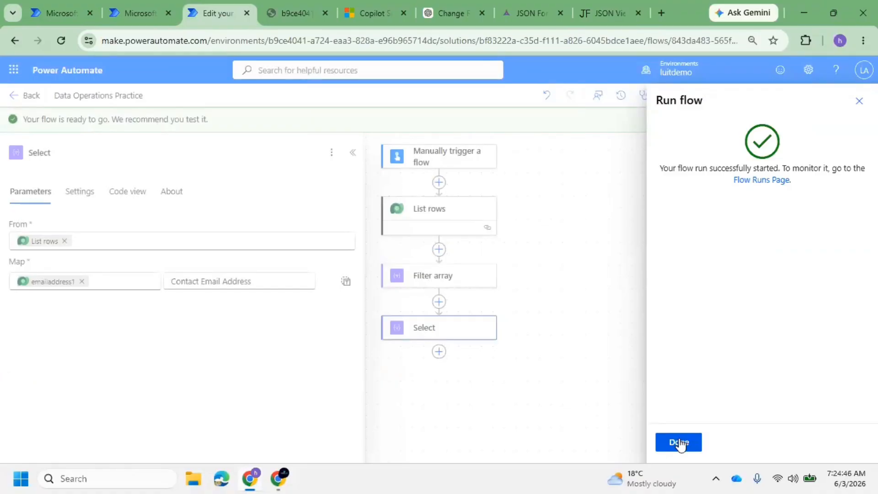
{"action": "left_click", "coordinate": [679, 442]}
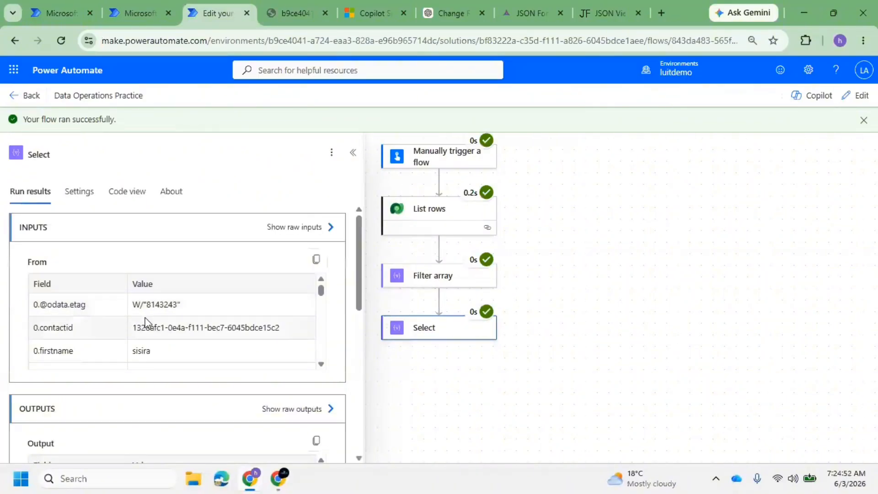
Show the Select step's raw outputs and select the body JSON
{"action": "scroll", "coordinate": [210, 348], "scroll_direction": "down", "scroll_amount": 3}
{"action": "scroll", "coordinate": [208, 346], "scroll_direction": "up", "scroll_amount": 5}
{"action": "scroll", "coordinate": [323, 371], "scroll_direction": "down", "scroll_amount": 2}
{"action": "scroll", "coordinate": [323, 371], "scroll_direction": "down", "scroll_amount": 6}
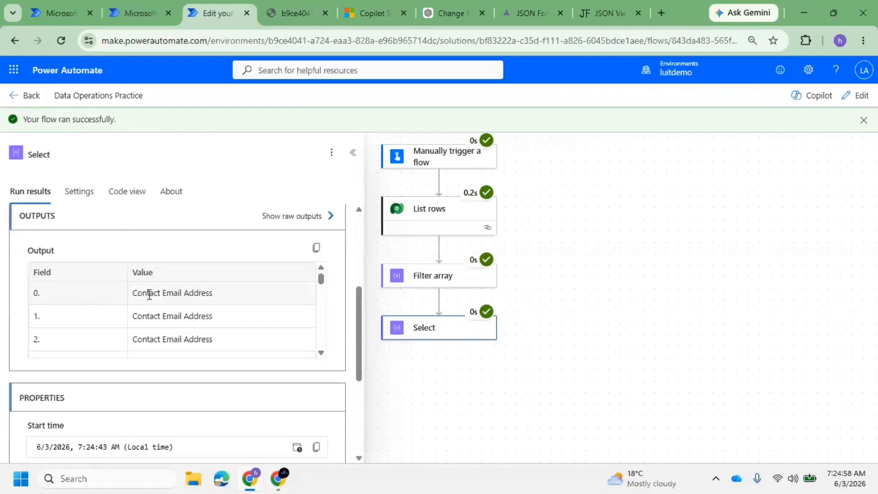
{"action": "scroll", "coordinate": [192, 305], "scroll_direction": "down", "scroll_amount": 5}
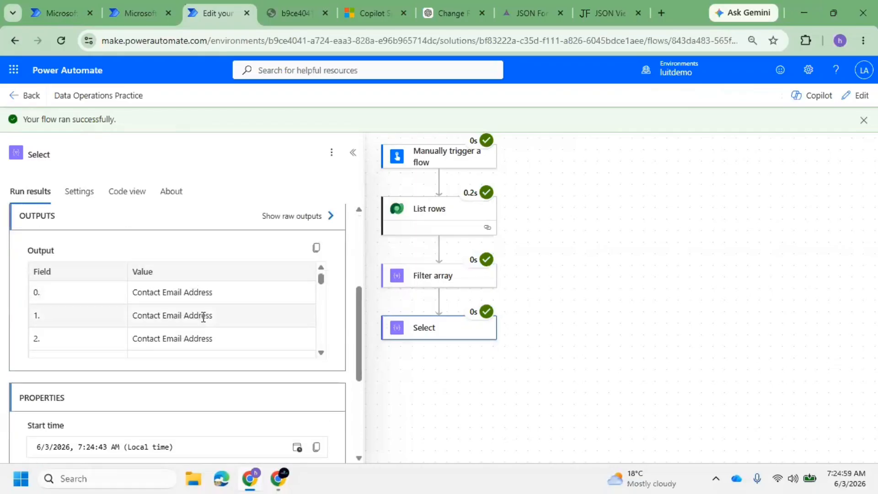
{"action": "left_click", "coordinate": [330, 225]}
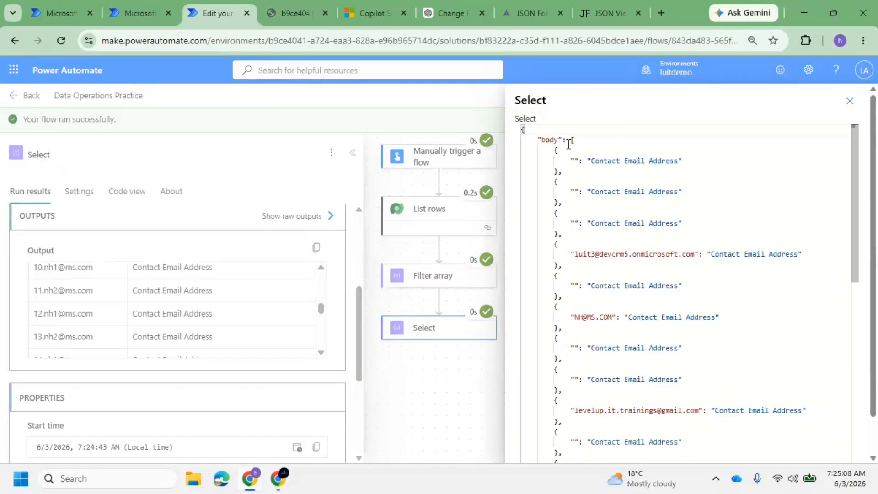
{"action": "left_click_drag", "start_coordinate": [573, 139], "coordinate": [601, 490]}
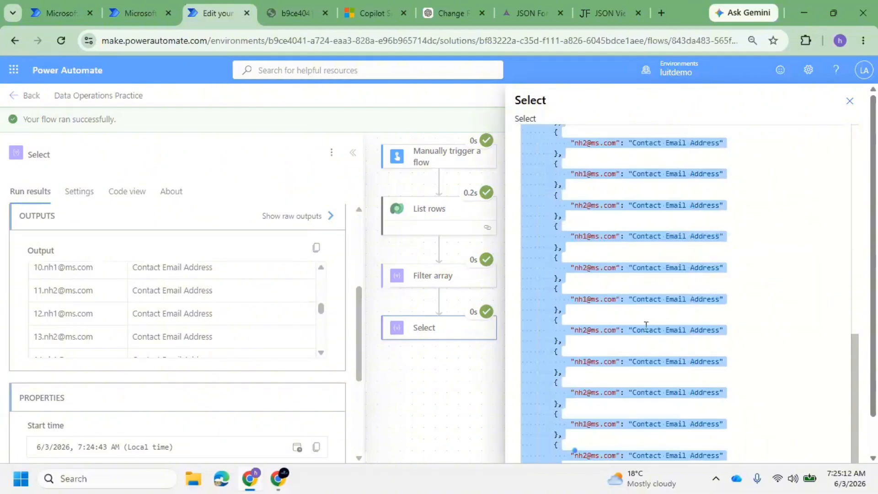
{"action": "left_click", "coordinate": [874, 431]}
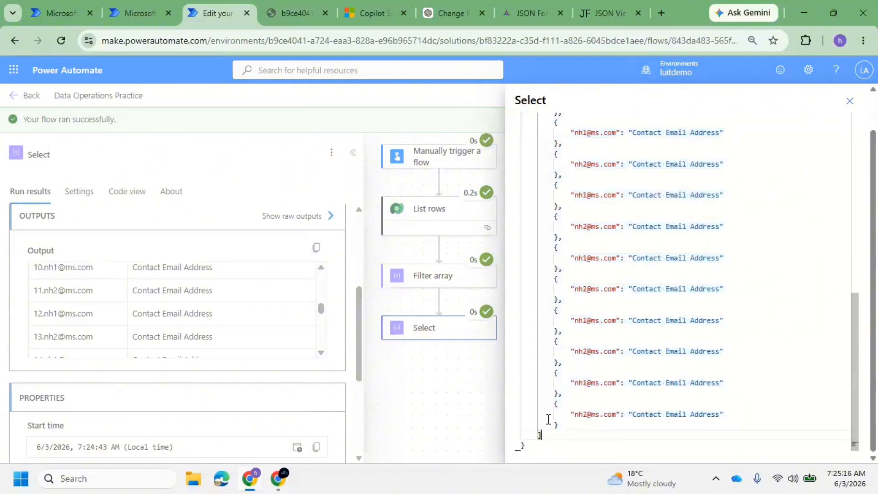
{"action": "left_click_drag", "start_coordinate": [550, 438], "coordinate": [573, 121]}
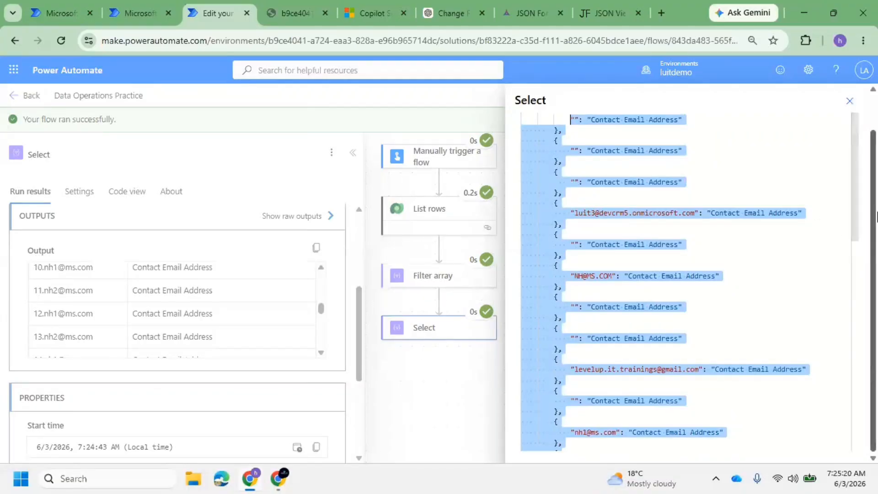
{"action": "left_click_drag", "start_coordinate": [874, 212], "coordinate": [874, 172]}
{"action": "left_click", "coordinate": [572, 139], "text": "shift"}
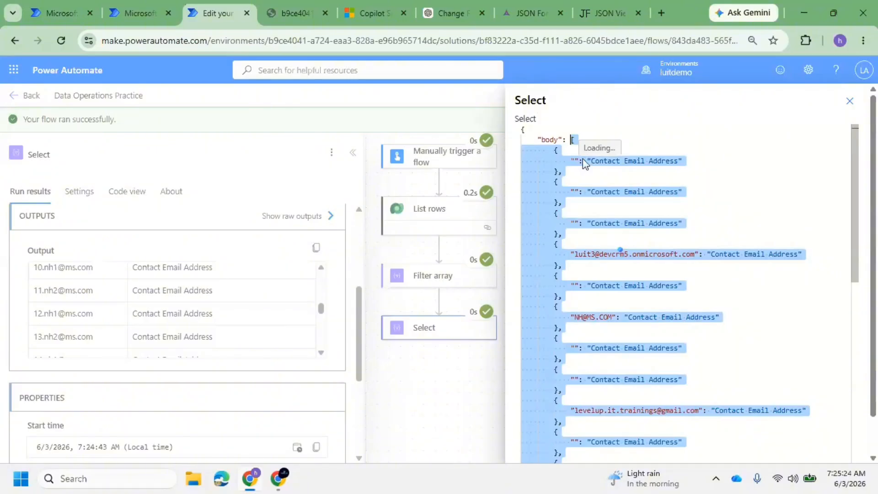
{"action": "left_click", "coordinate": [596, 5]}
Replace the JSON Viewer text with the pasted Select output
{"action": "left_click", "coordinate": [130, 300]}
{"action": "key", "text": "ctrl+a"}
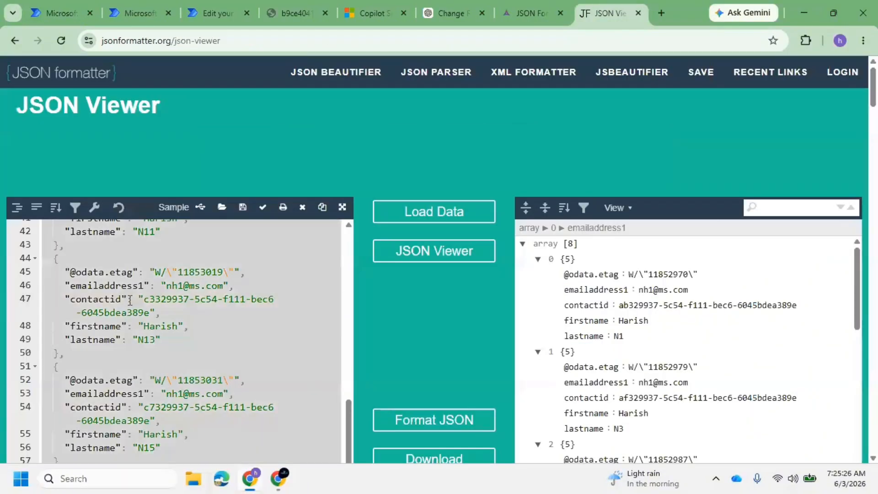
{"action": "key", "text": "Delete"}
{"action": "key", "text": "ctrl+v"}
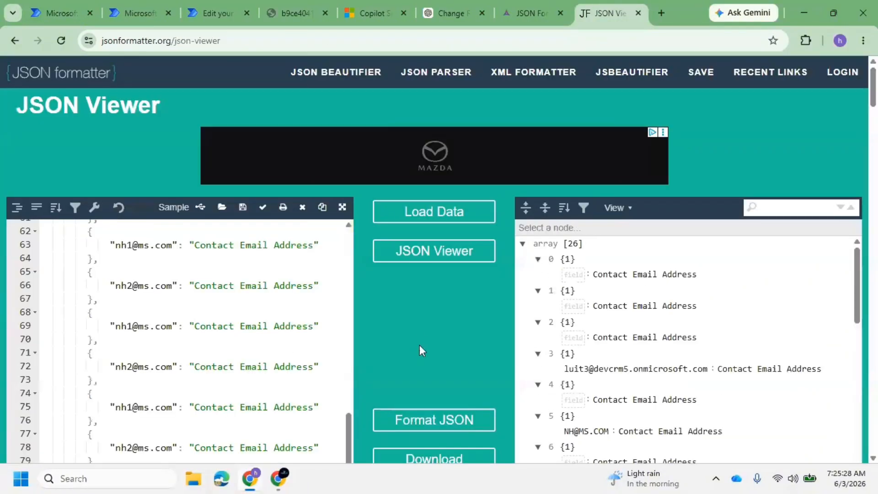
Examine the email-keyed items in the tree, then close the Select run output in Power Automate
{"action": "left_click", "coordinate": [567, 274]}
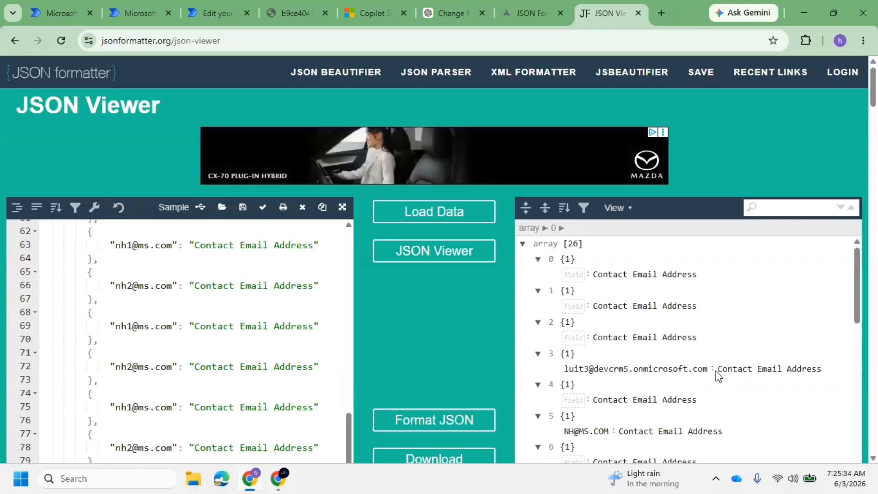
{"action": "left_click_drag", "start_coordinate": [716, 369], "coordinate": [808, 369]}
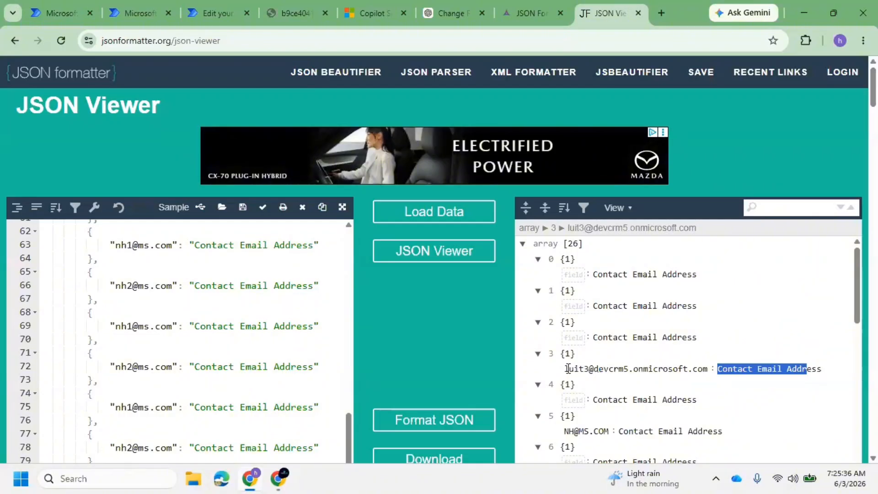
{"action": "left_click_drag", "start_coordinate": [568, 369], "coordinate": [710, 368]}
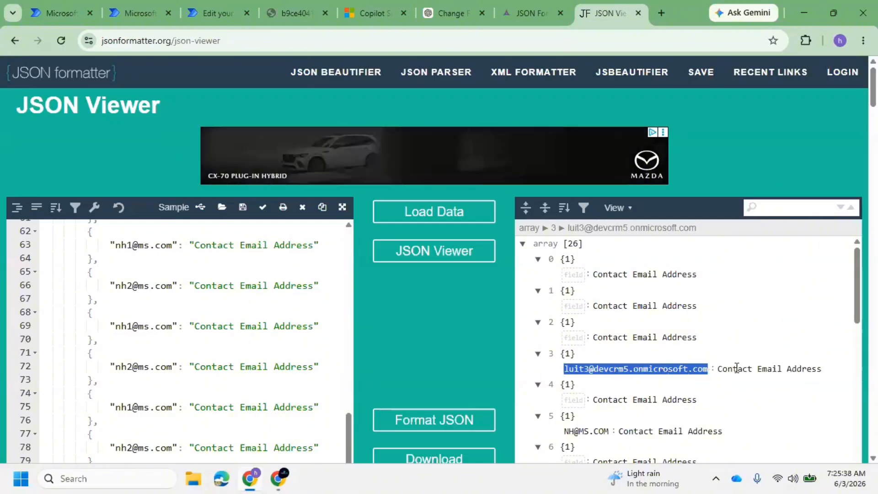
{"action": "left_click", "coordinate": [718, 368]}
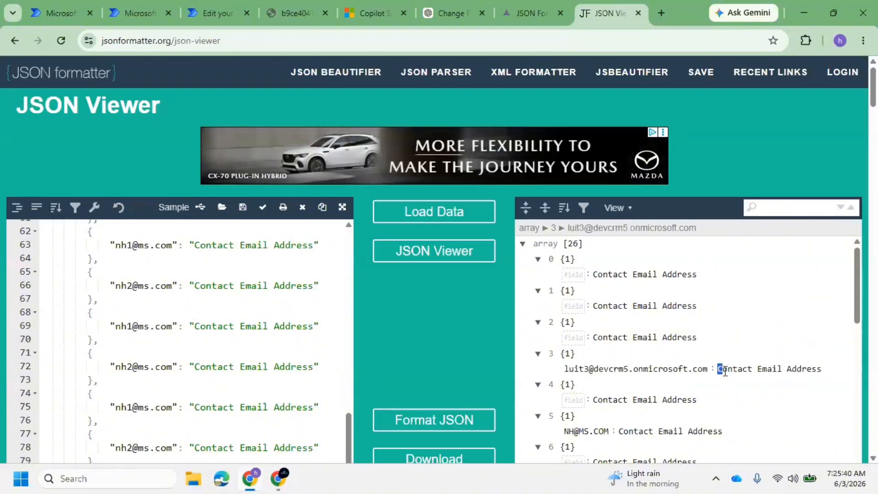
{"action": "double_click", "coordinate": [765, 370]}
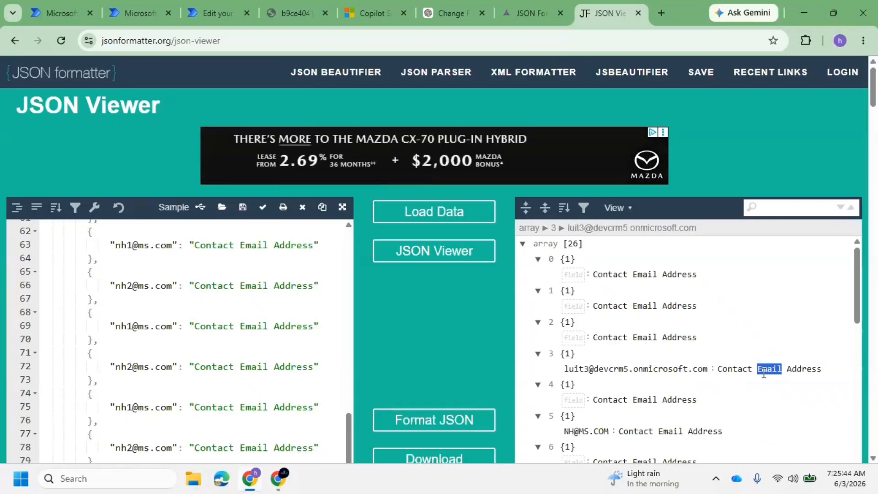
{"action": "left_click", "coordinate": [207, 12]}
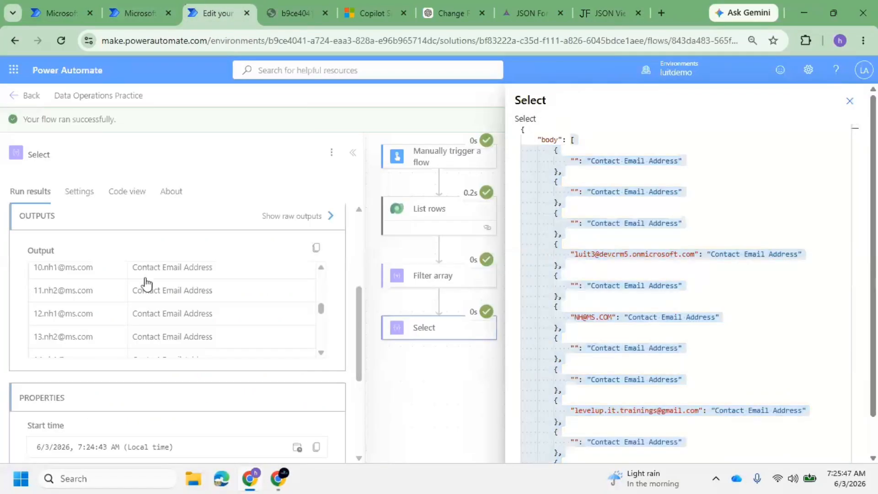
{"action": "left_click", "coordinate": [850, 101]}
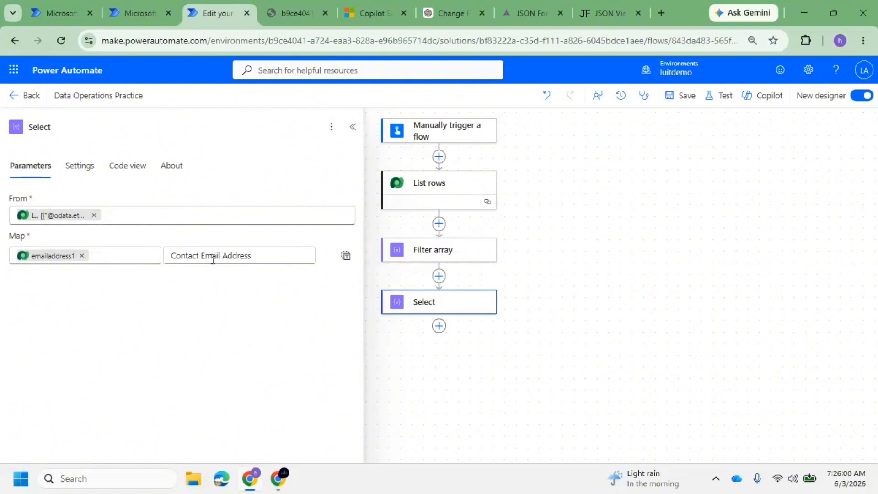
Rekey the first map row as 'Contact Email Address' with the contact's Email token as value
{"action": "triple_click", "coordinate": [213, 260]}
{"action": "key", "text": "BackSpace"}
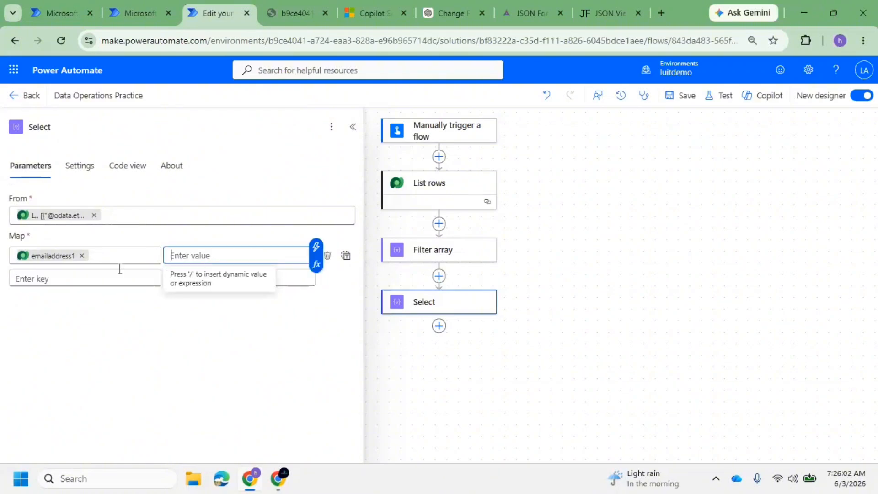
{"action": "left_click", "coordinate": [82, 255]}
{"action": "type", "text": "Contact E"}
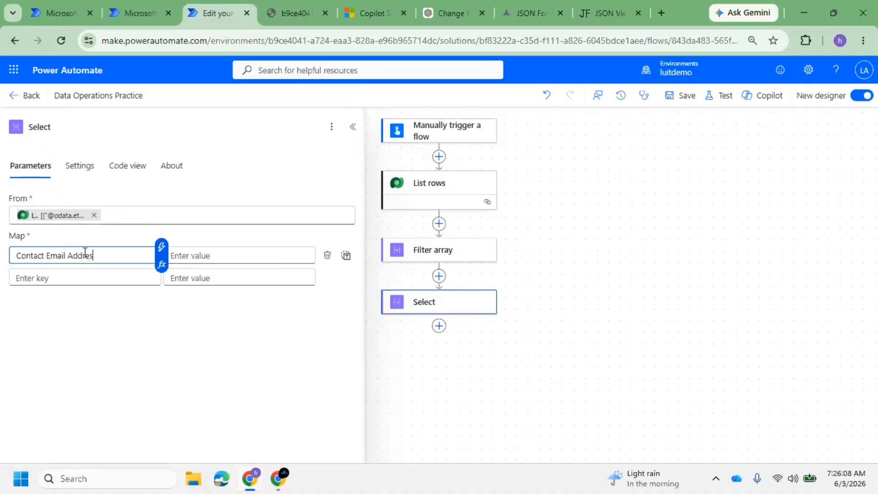
{"action": "type", "text": "mail Address"}
{"action": "left_click", "coordinate": [205, 257]}
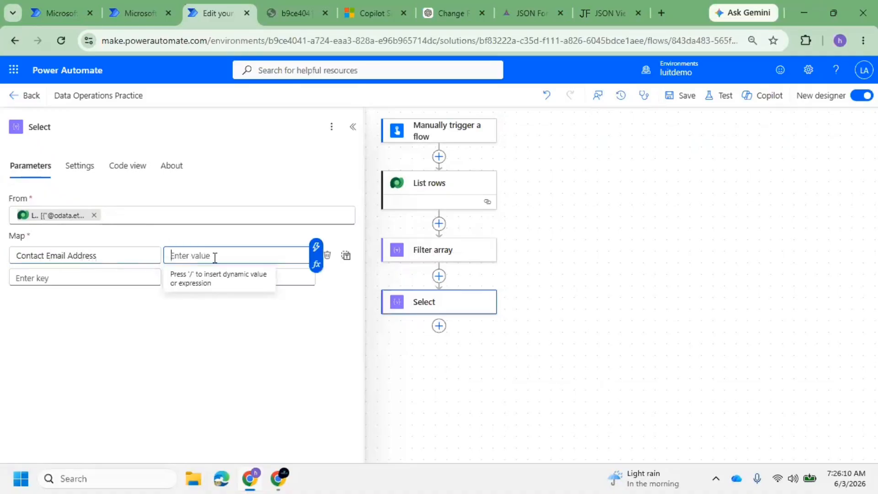
{"action": "left_click", "coordinate": [315, 247]}
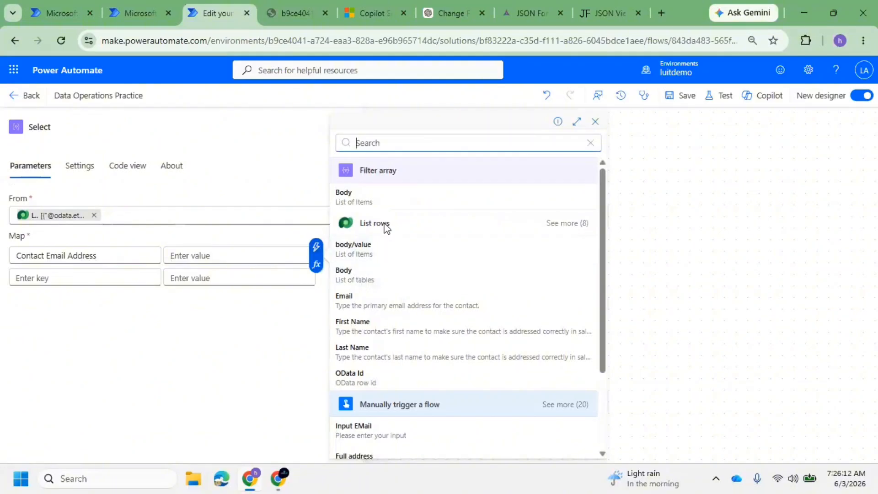
{"action": "left_click", "coordinate": [371, 305]}
Add a 'Contact First Name' row using the First Name token and save the flow
{"action": "left_click", "coordinate": [108, 279]}
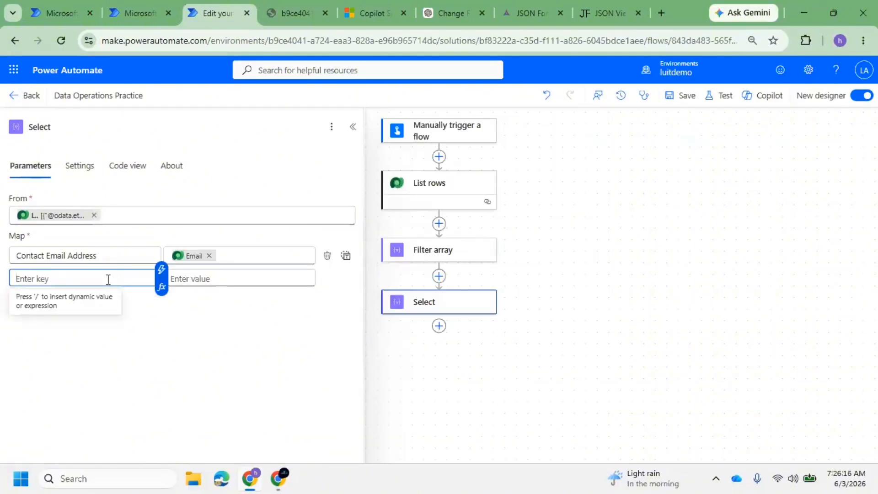
{"action": "type", "text": "C"}
{"action": "key", "text": "BackSpace"}
{"action": "type", "text": "Co"}
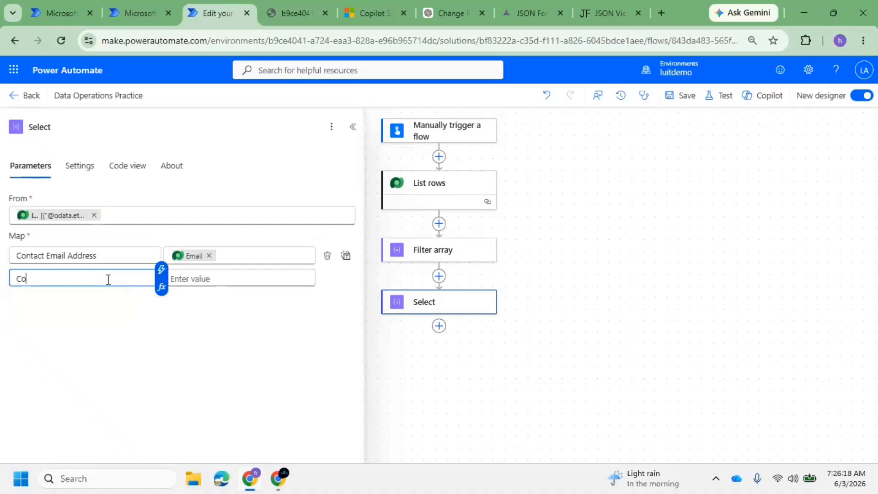
{"action": "type", "text": "ntact Fist"}
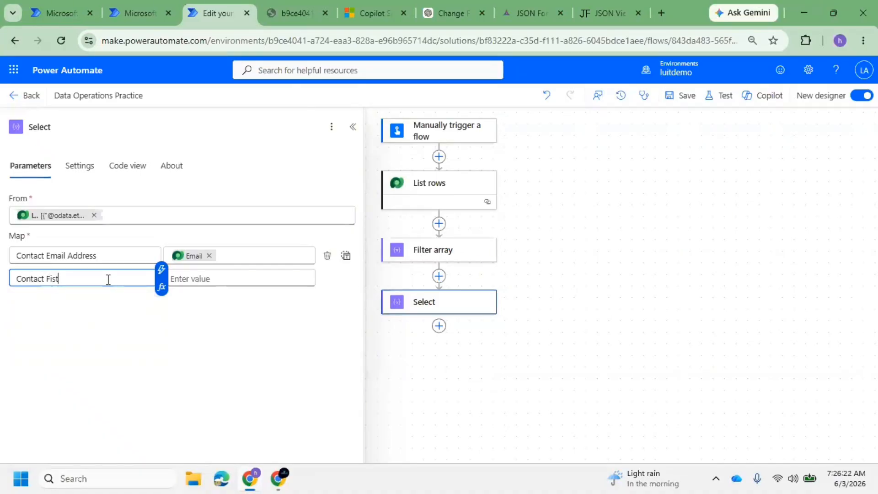
{"action": "key", "text": "BackSpace"}
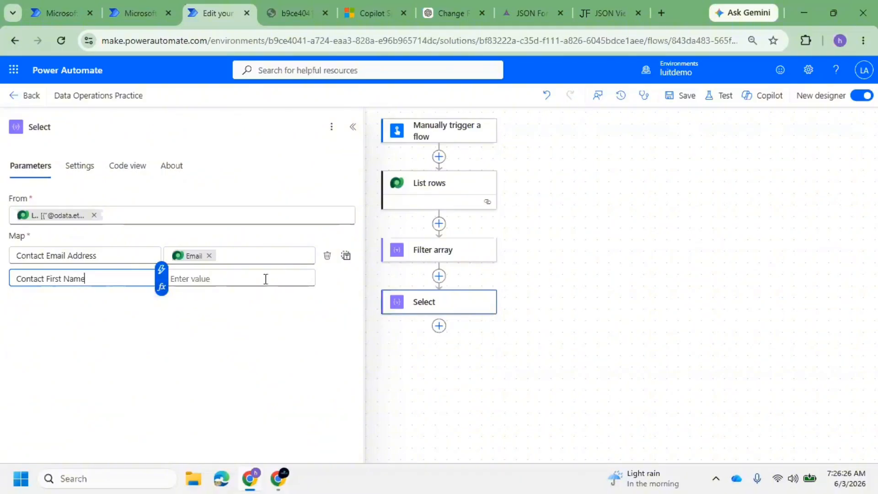
{"action": "left_click", "coordinate": [265, 278]}
{"action": "left_click", "coordinate": [316, 271]}
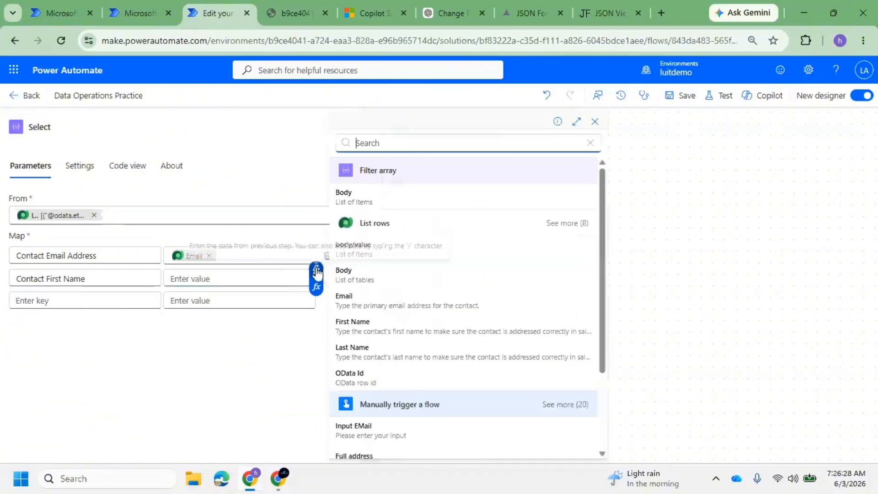
{"action": "left_click", "coordinate": [378, 327]}
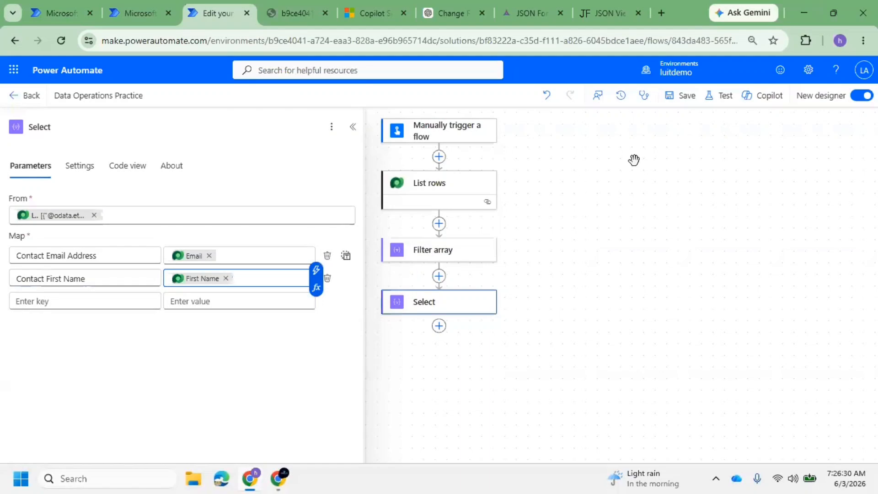
{"action": "left_click", "coordinate": [681, 96]}
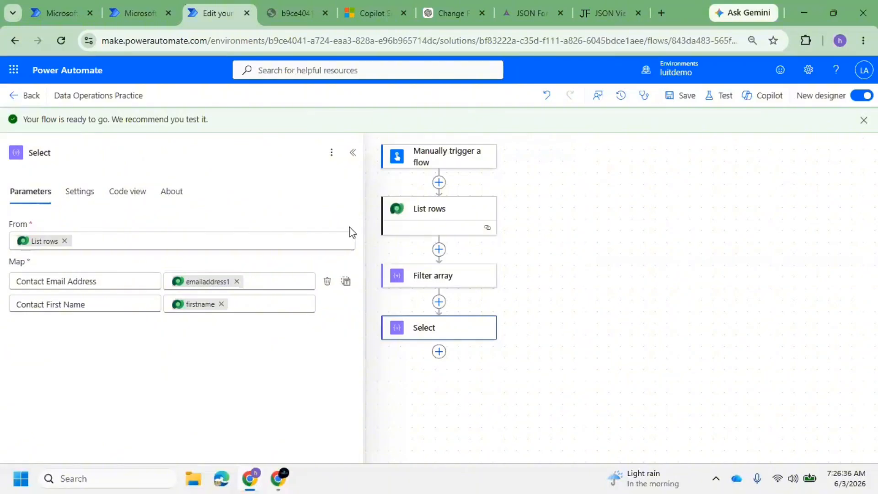
Replace Select's From input with the Filter array Body and save the flow
{"action": "left_click", "coordinate": [64, 240]}
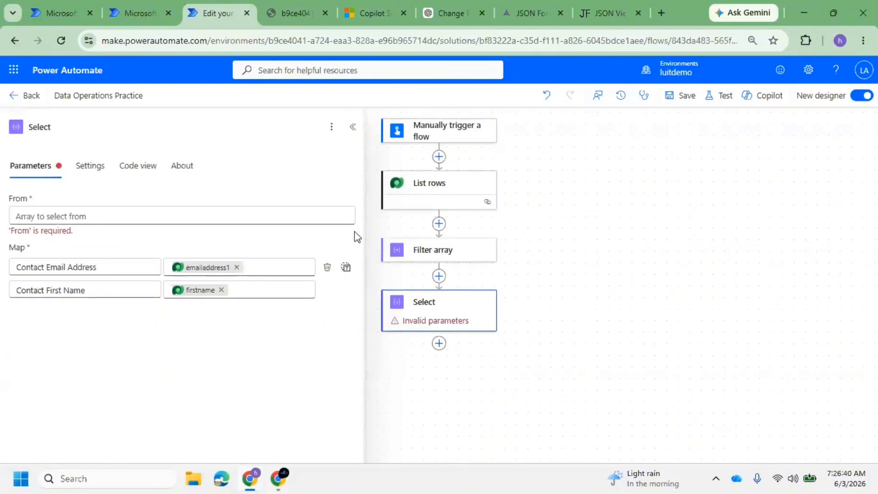
{"action": "left_click", "coordinate": [206, 209]}
{"action": "left_click", "coordinate": [356, 207]}
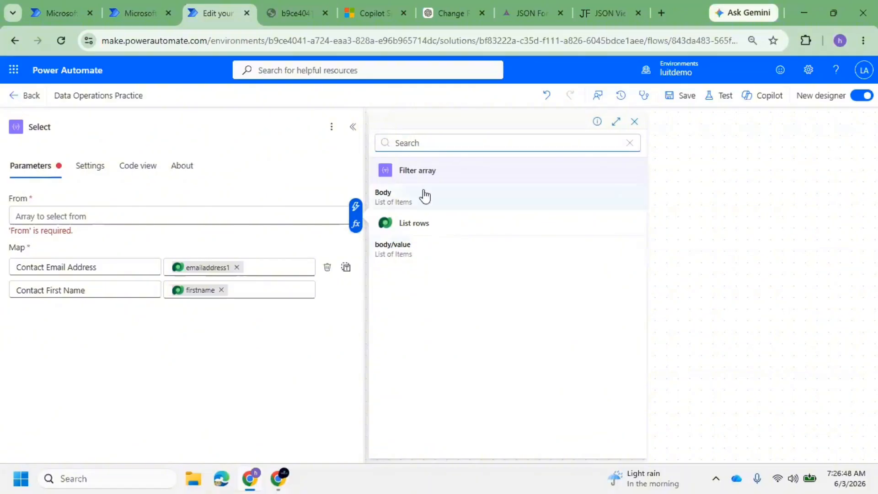
{"action": "left_click", "coordinate": [419, 200]}
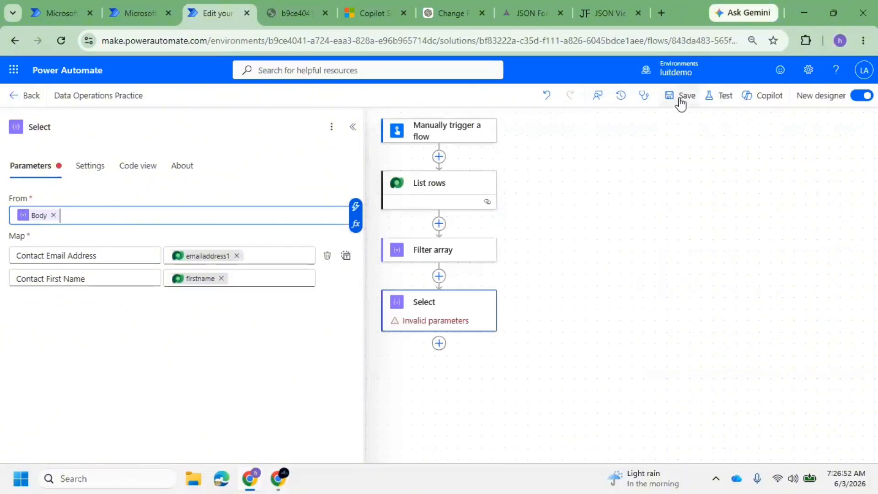
{"action": "left_click", "coordinate": [680, 98]}
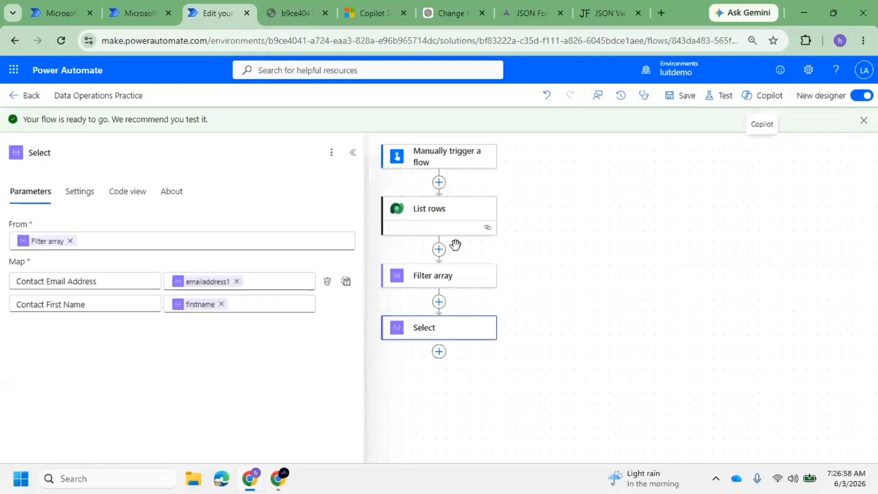
{"action": "left_click", "coordinate": [687, 96]}
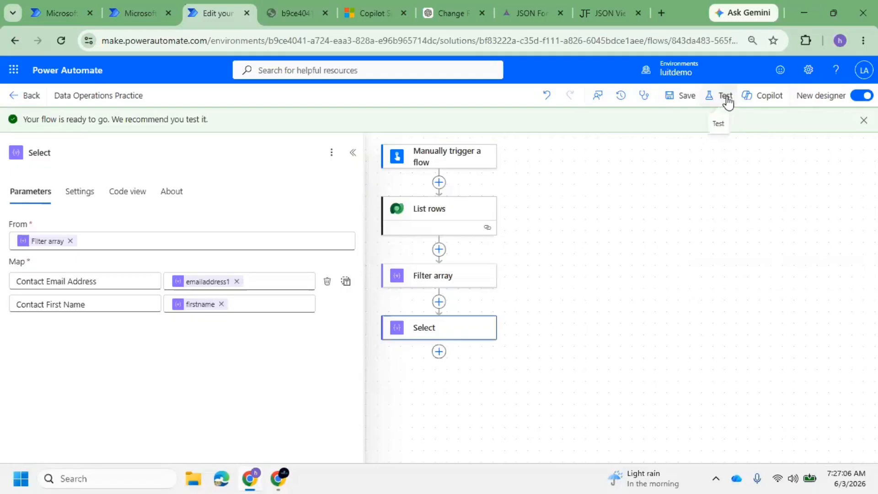
Launch a manual test run with a contact's email in Input EMail
{"action": "left_click", "coordinate": [726, 97]}
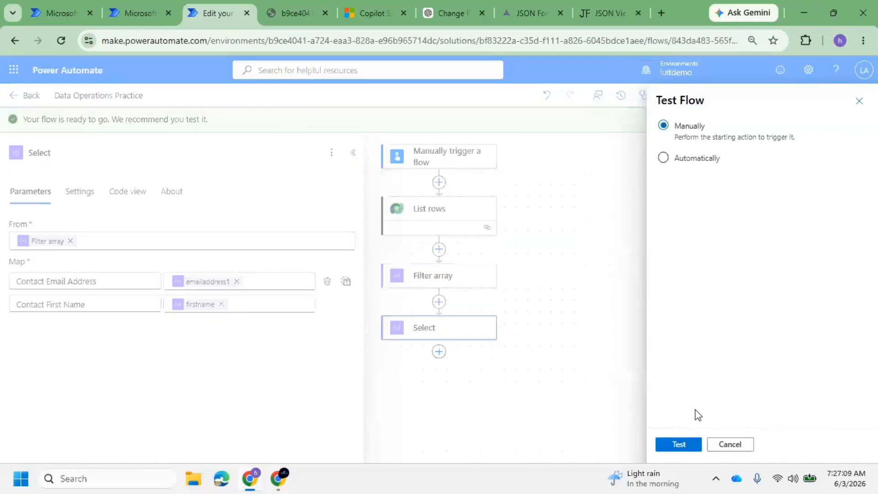
{"action": "left_click", "coordinate": [676, 446]}
{"action": "left_click", "coordinate": [679, 202]}
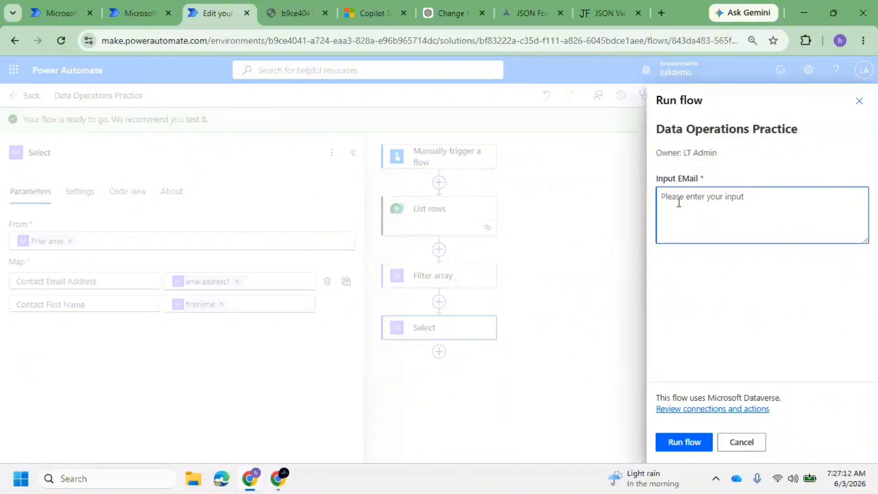
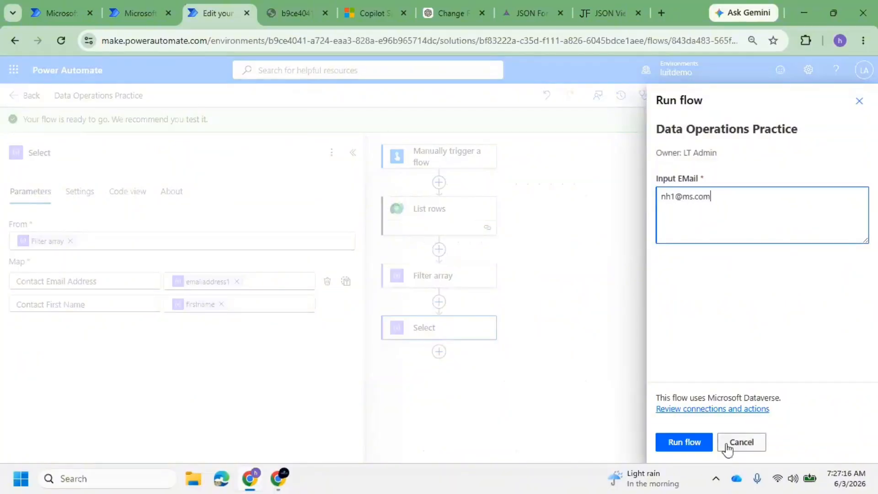
{"action": "left_click", "coordinate": [691, 445]}
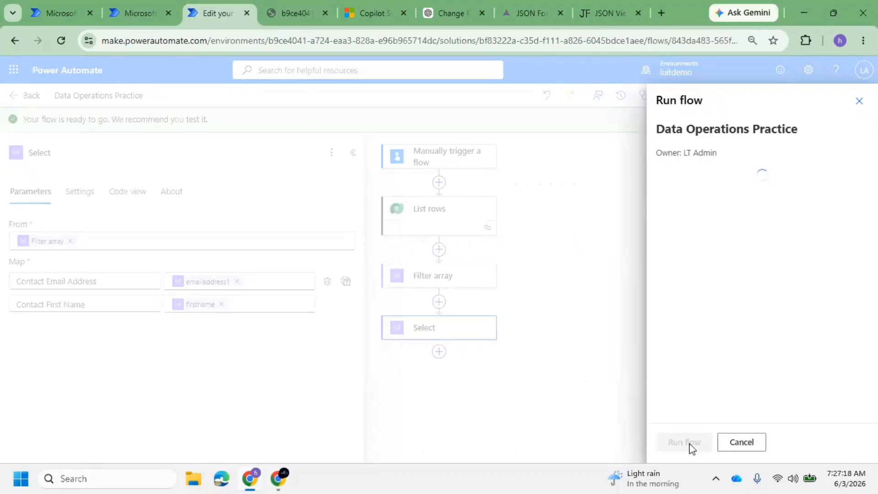
{"action": "left_click", "coordinate": [679, 443]}
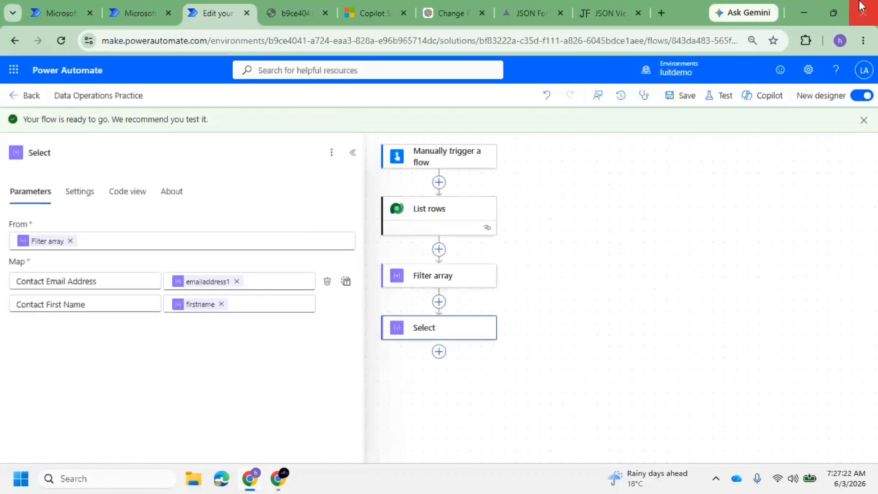
{"action": "left_click", "coordinate": [419, 333]}
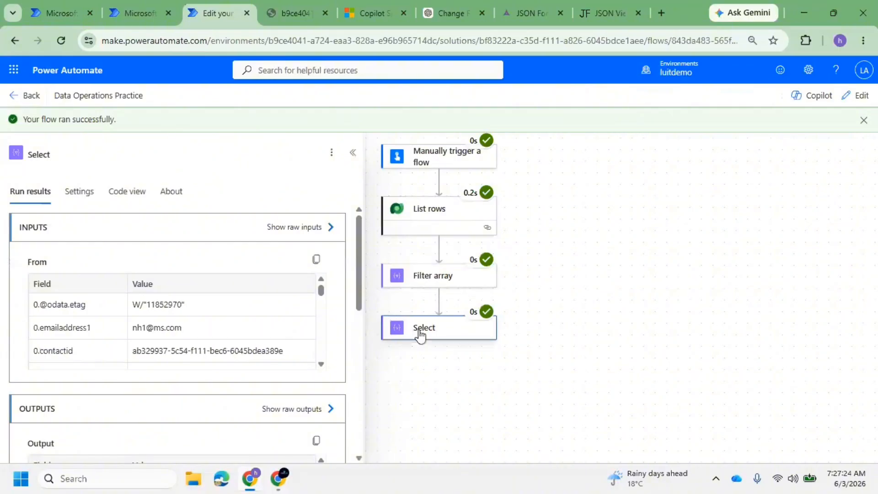
{"action": "scroll", "coordinate": [255, 334], "scroll_direction": "down", "scroll_amount": 5}
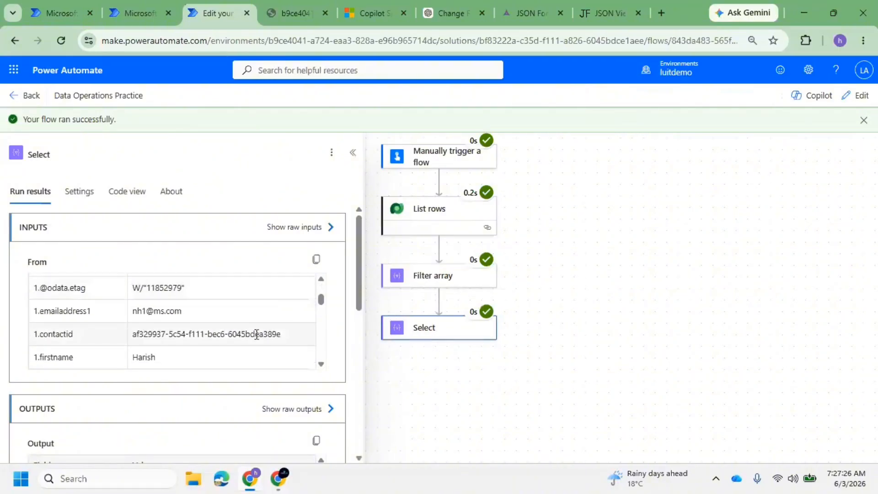
{"action": "left_click", "coordinate": [331, 280]}
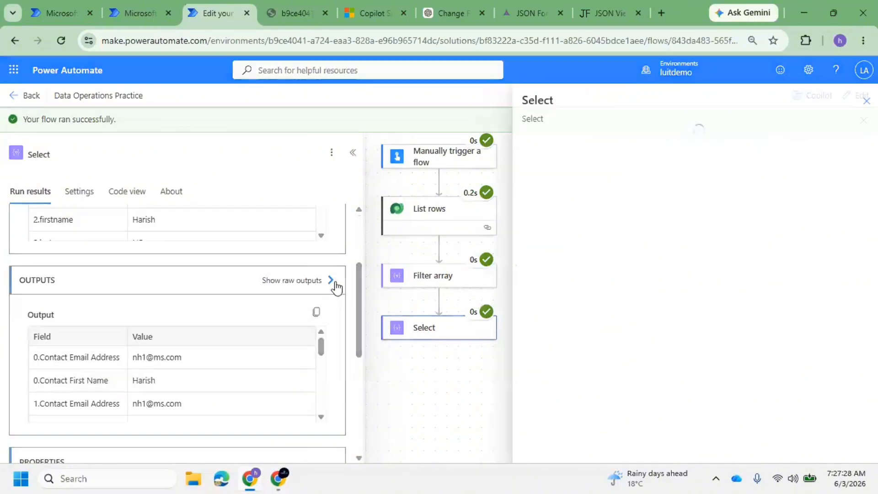
{"action": "left_click_drag", "start_coordinate": [575, 161], "coordinate": [724, 161]}
{"action": "left_click", "coordinate": [562, 202]}
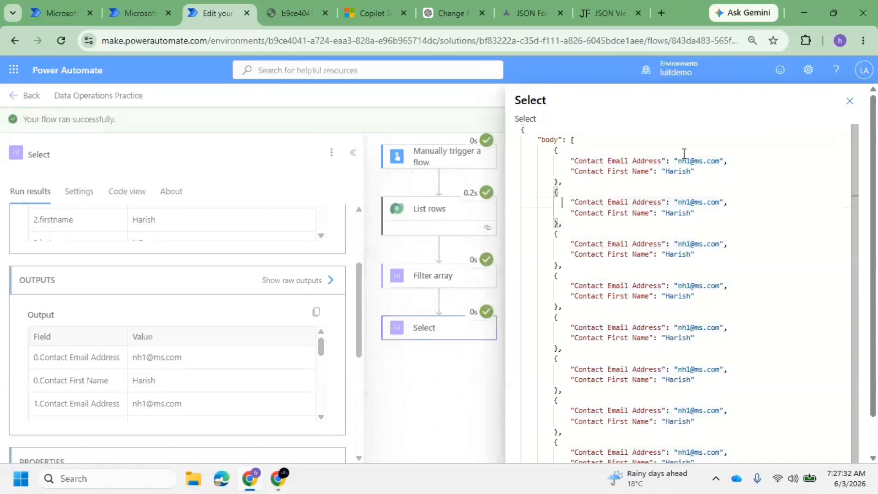
{"action": "scroll", "coordinate": [608, 252], "scroll_direction": "down", "scroll_amount": 1}
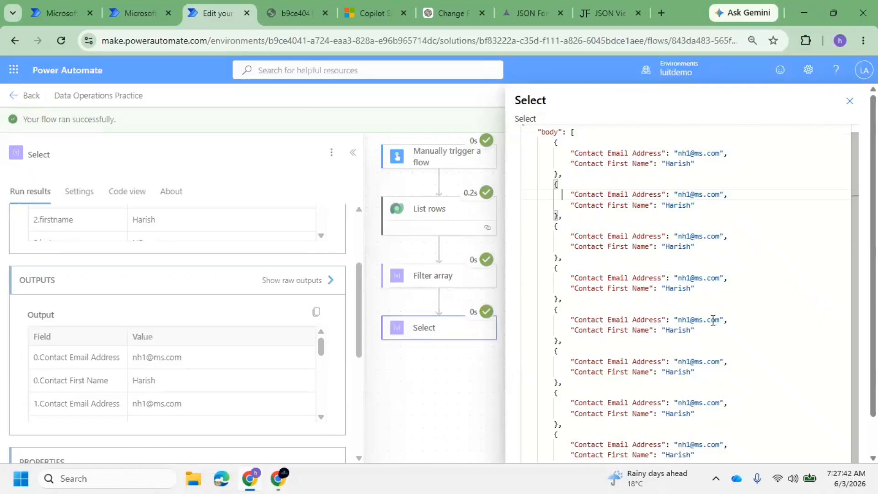
{"action": "left_click", "coordinate": [850, 101]}
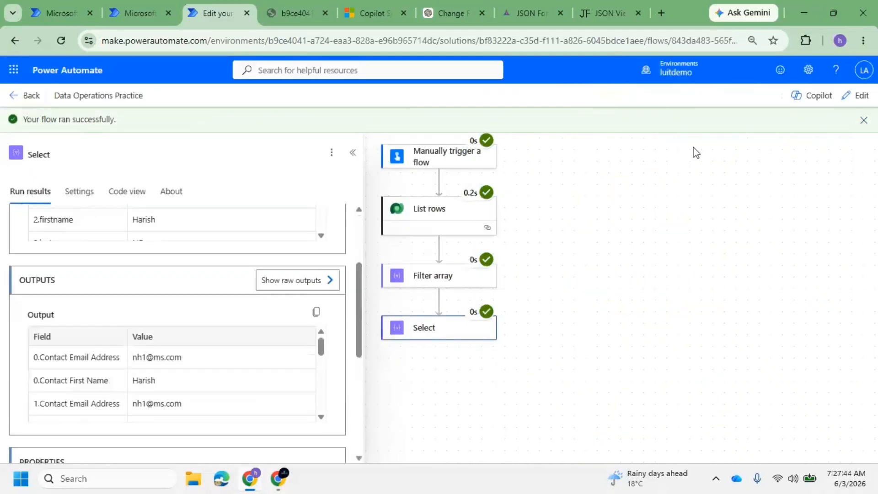
{"action": "left_click", "coordinate": [446, 288]}
{"action": "scroll", "coordinate": [251, 324], "scroll_direction": "down", "scroll_amount": 1}
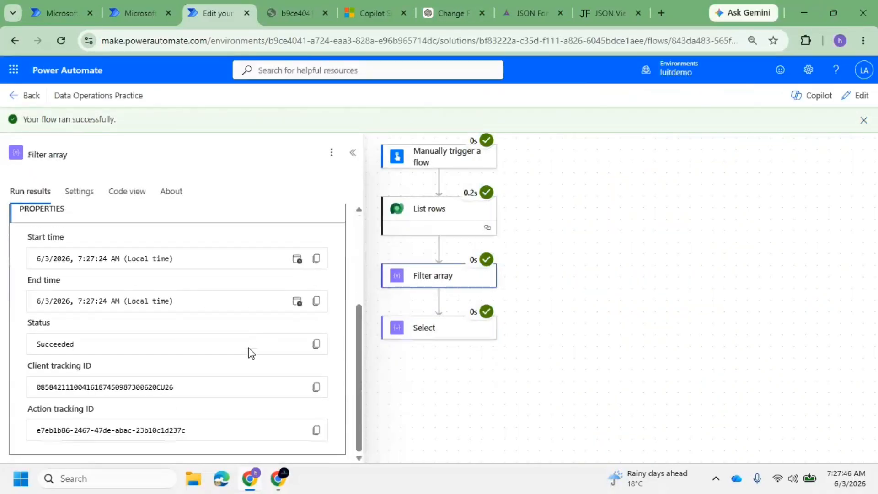
{"action": "scroll", "coordinate": [262, 339], "scroll_direction": "up", "scroll_amount": 10}
{"action": "scroll", "coordinate": [255, 341], "scroll_direction": "down", "scroll_amount": 5}
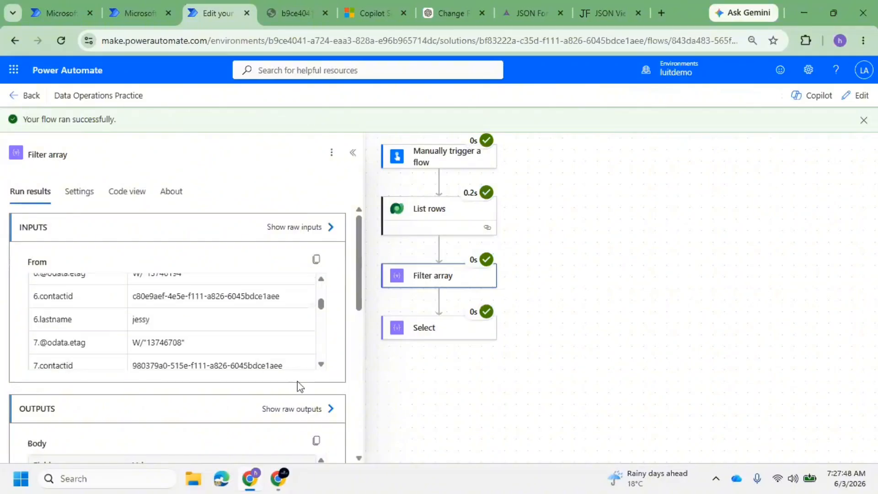
{"action": "scroll", "coordinate": [300, 387], "scroll_direction": "down", "scroll_amount": 2}
{"action": "left_click", "coordinate": [327, 345]}
{"action": "left_click", "coordinate": [633, 203]}
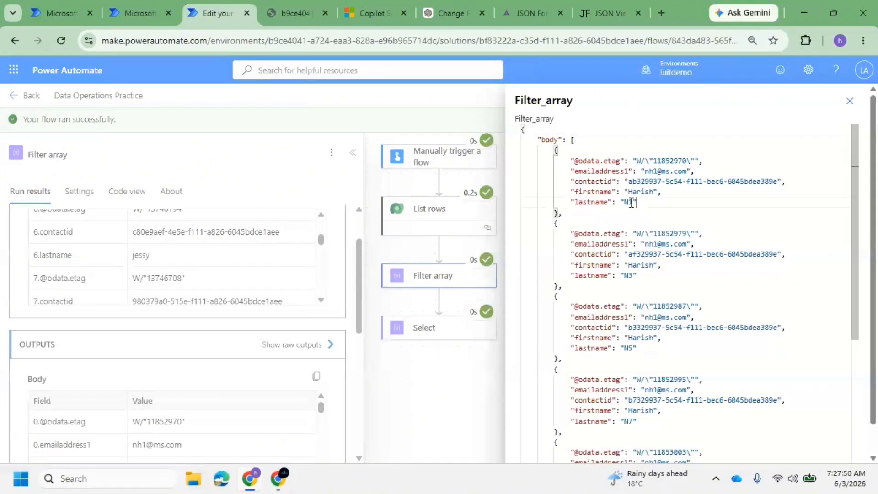
{"action": "left_click_drag", "start_coordinate": [636, 202], "coordinate": [604, 202]}
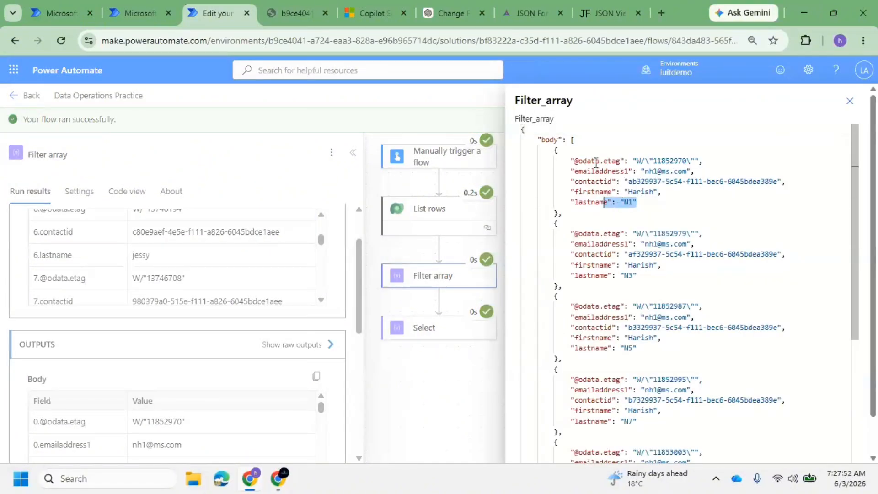
{"action": "double_click", "coordinate": [596, 162]}
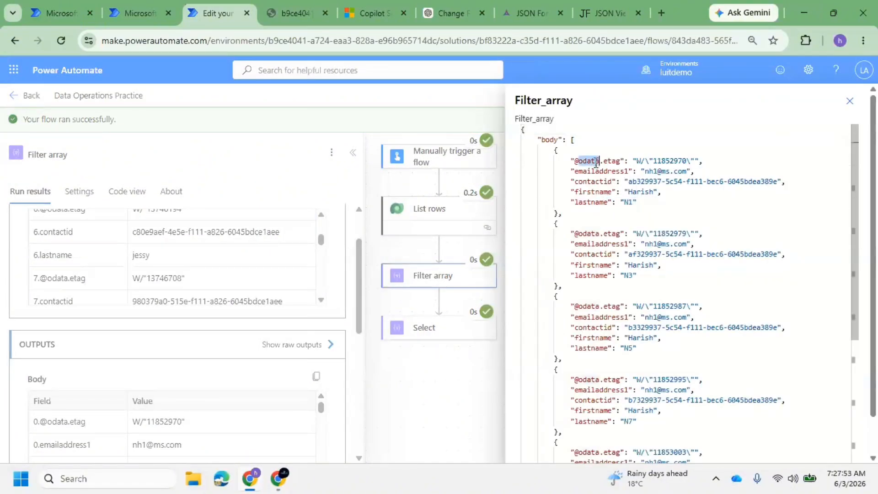
{"action": "double_click", "coordinate": [595, 181]}
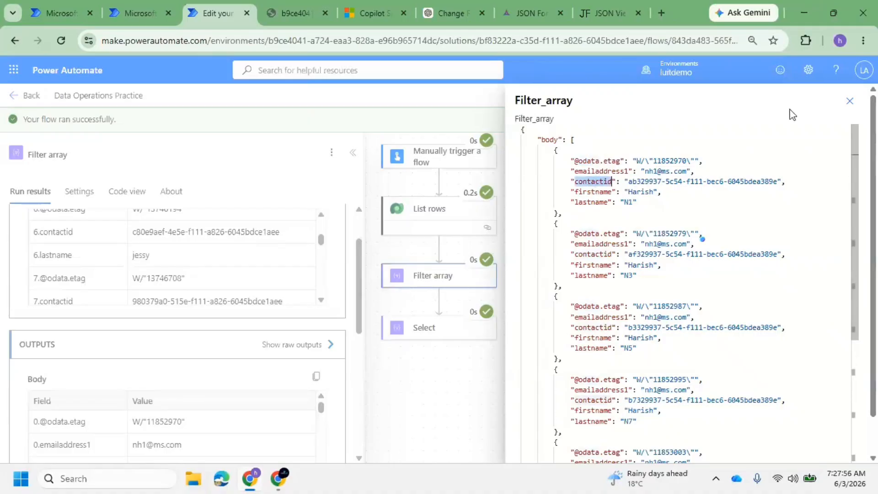
{"action": "left_click", "coordinate": [849, 101]}
{"action": "left_click", "coordinate": [443, 337]}
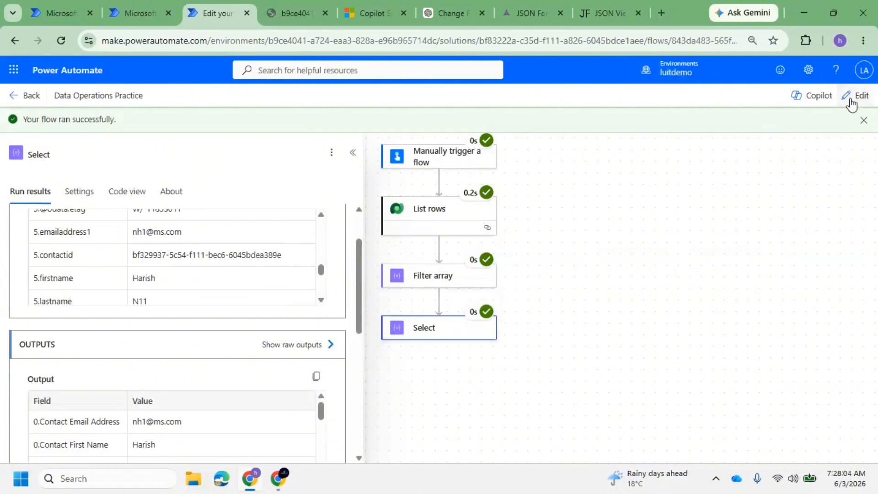
In edit mode, insert a Data Operation Join action below the Select step
{"action": "left_click", "coordinate": [851, 98]}
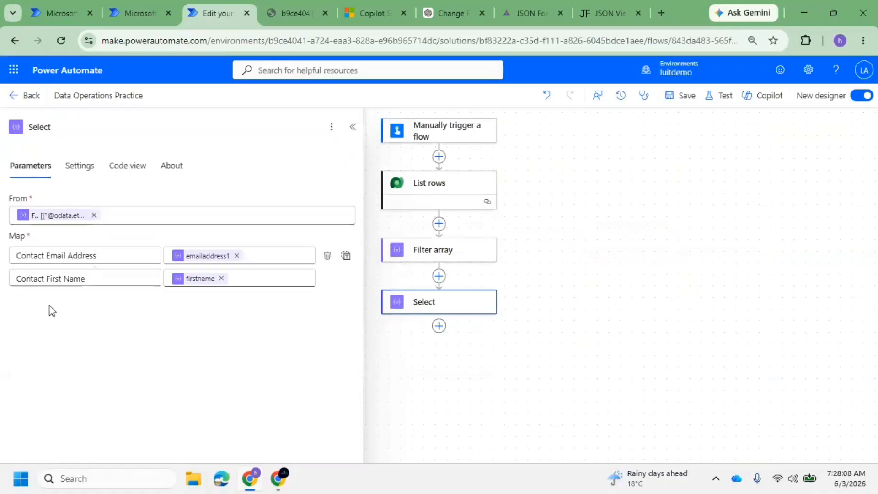
{"action": "left_click", "coordinate": [436, 327]}
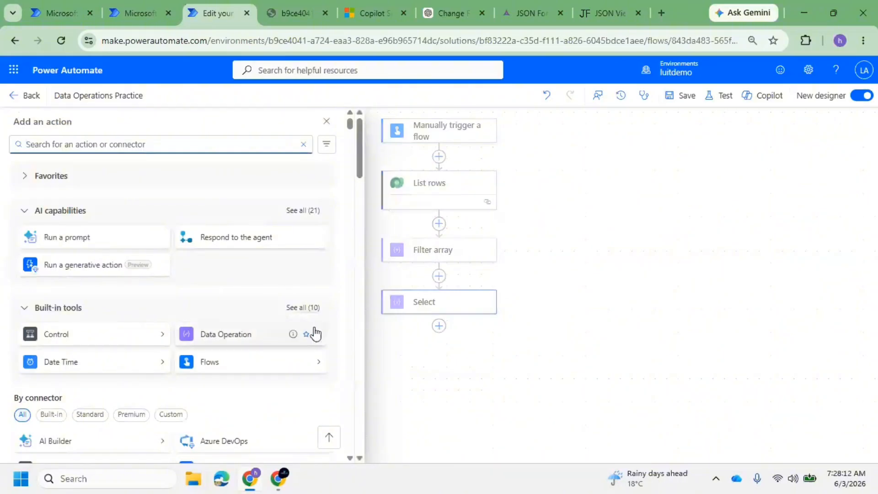
{"action": "left_click", "coordinate": [329, 340]}
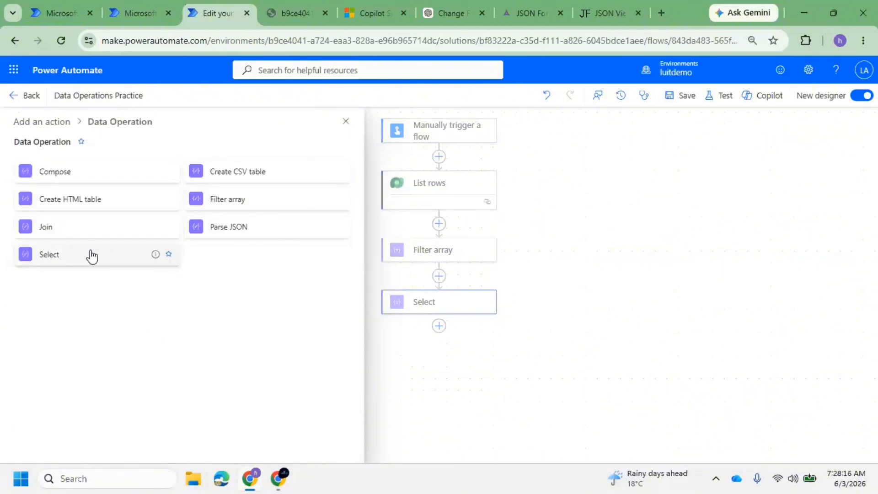
{"action": "left_click", "coordinate": [111, 234]}
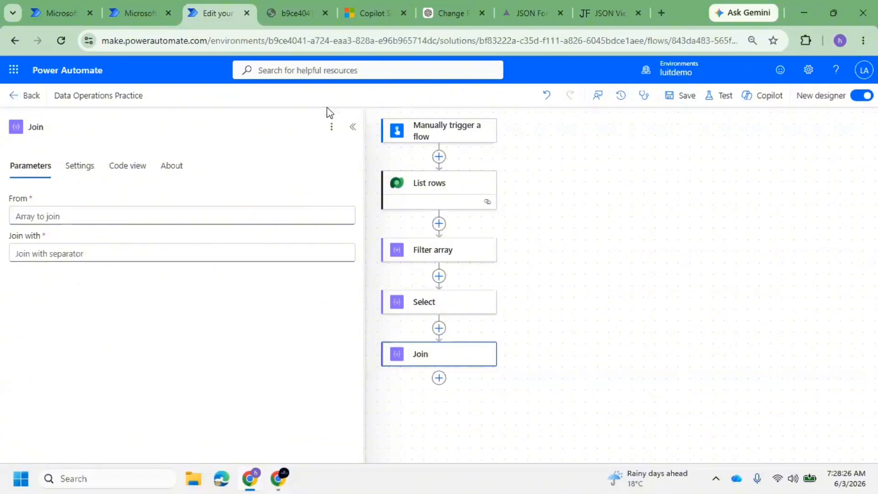
{"action": "left_click", "coordinate": [302, 11]}
Switch Chrome from the JSON pages back to the Power Automate flow designer
{"action": "left_click", "coordinate": [193, 286]}
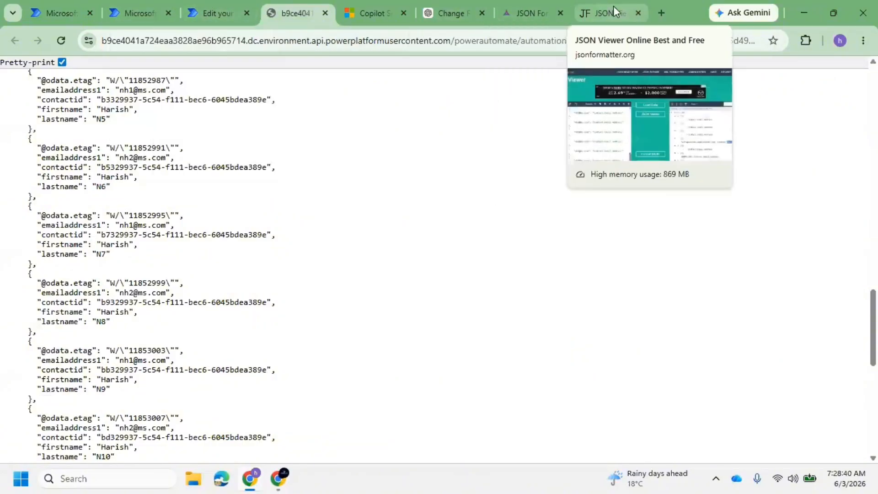
{"action": "left_click", "coordinate": [610, 12]}
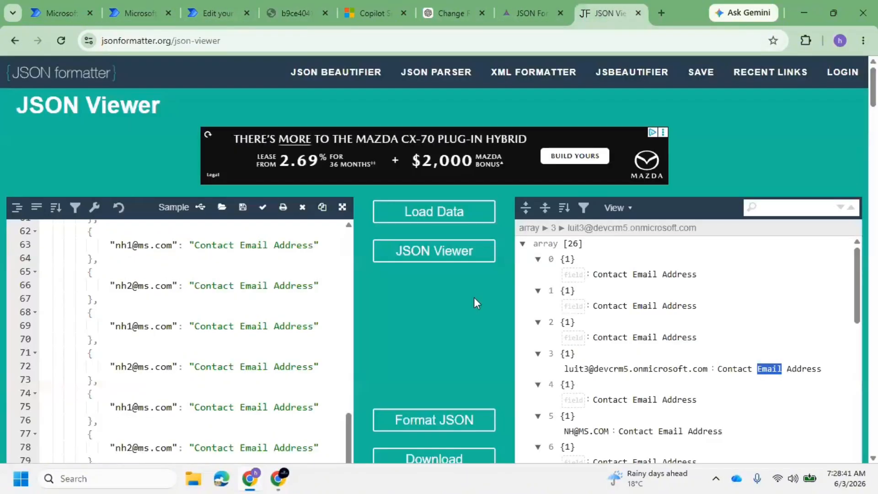
{"action": "left_click", "coordinate": [155, 6]}
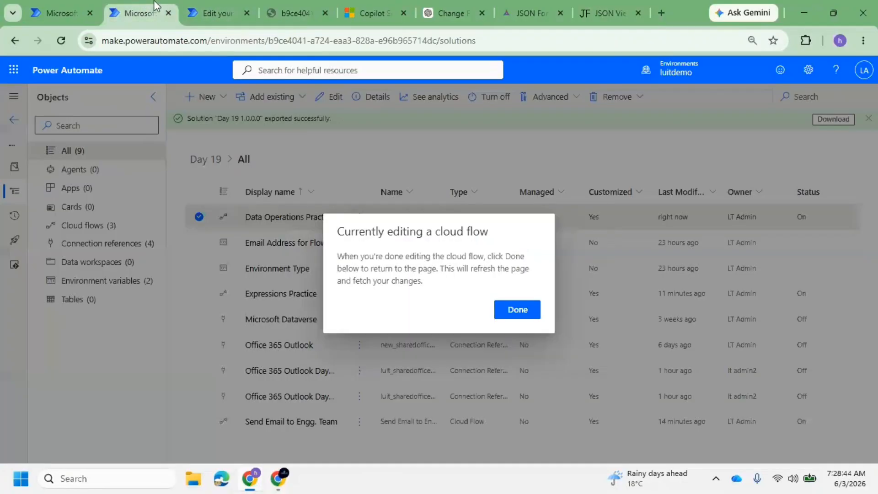
{"action": "left_click", "coordinate": [211, 13]}
Set the Join step's From to the Select Output
{"action": "left_click", "coordinate": [122, 221]}
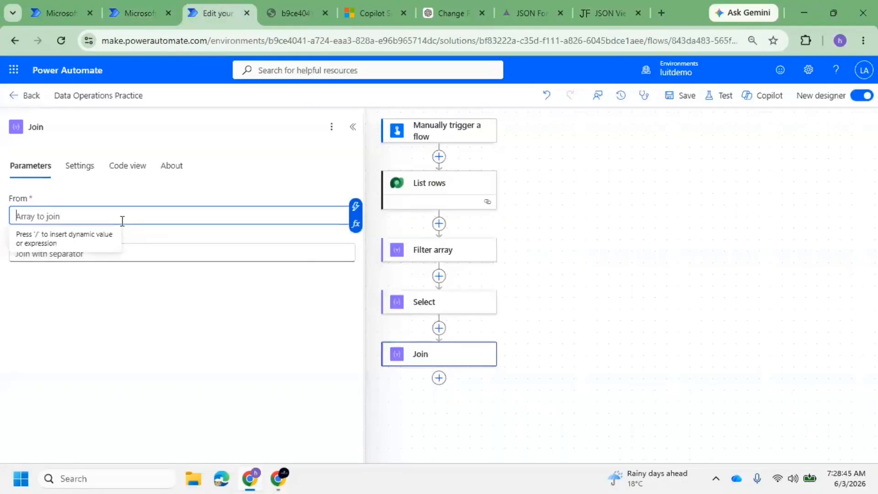
{"action": "left_click", "coordinate": [355, 207]}
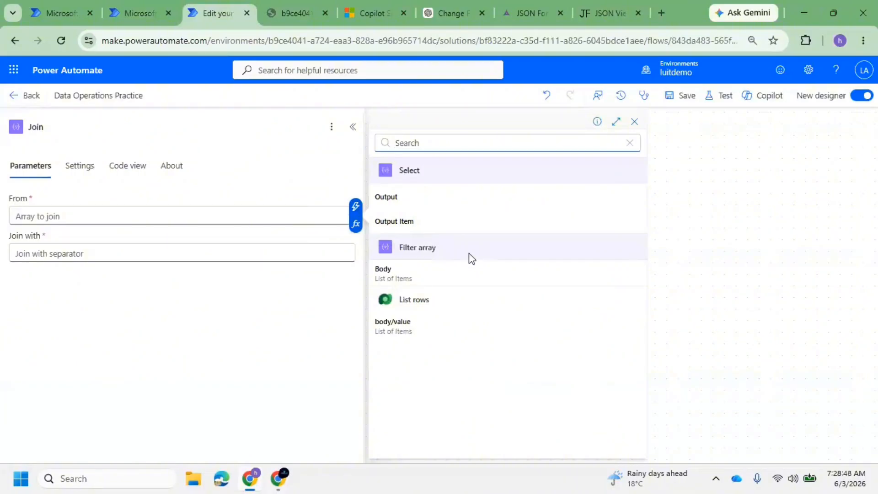
{"action": "left_click", "coordinate": [422, 197]}
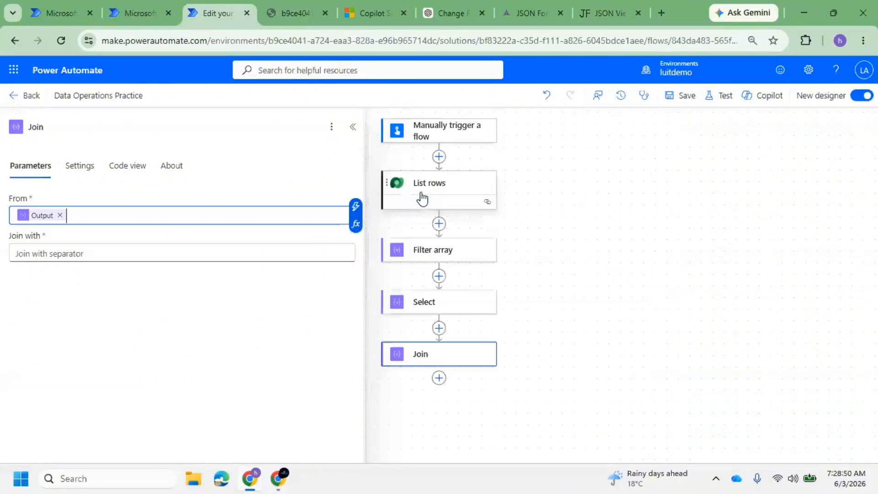
Inspect the Select step's Contact Email Address map key
{"action": "left_click", "coordinate": [117, 256]}
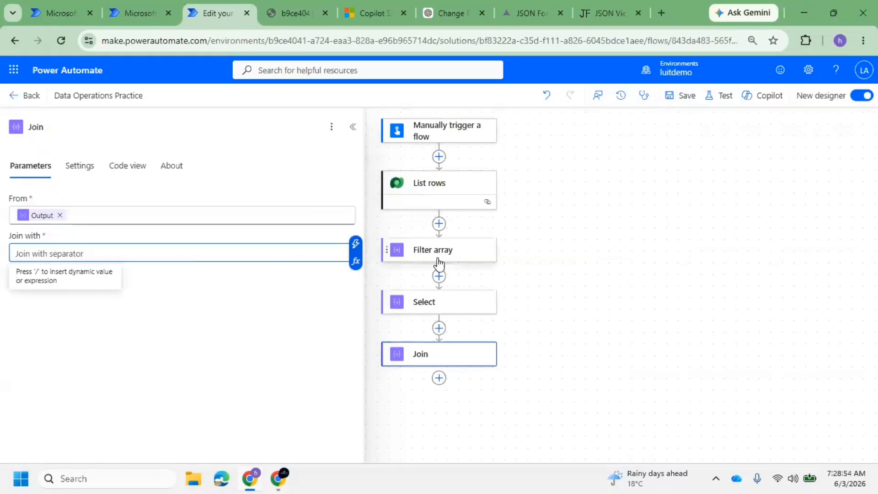
{"action": "left_click", "coordinate": [432, 307]}
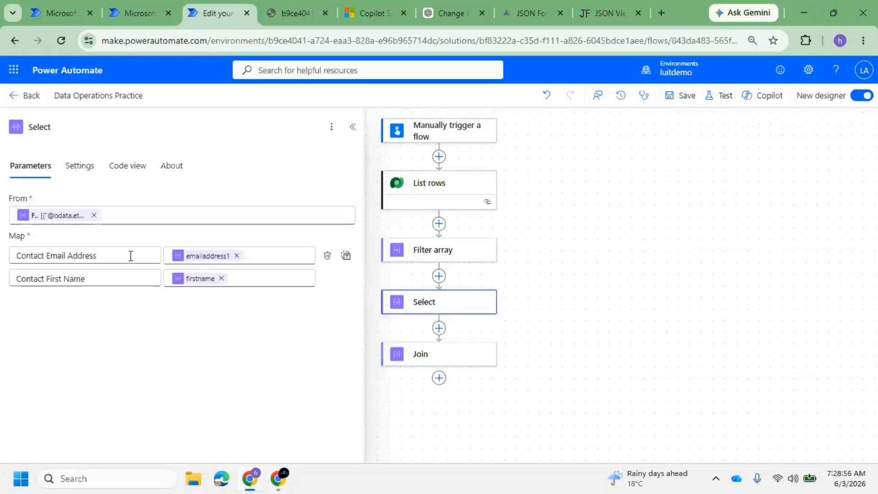
{"action": "double_click", "coordinate": [89, 257]}
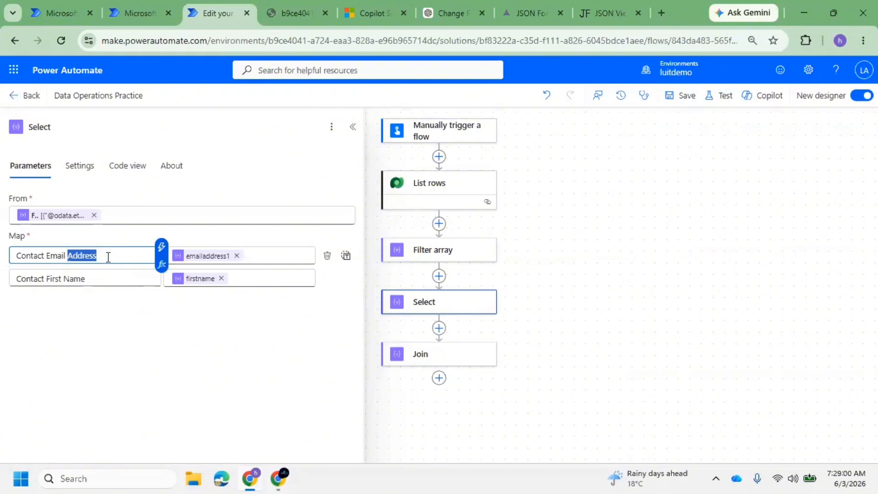
{"action": "left_click", "coordinate": [108, 258]}
{"action": "left_click_drag", "start_coordinate": [109, 258], "coordinate": [17, 255]}
{"action": "left_click", "coordinate": [422, 361]}
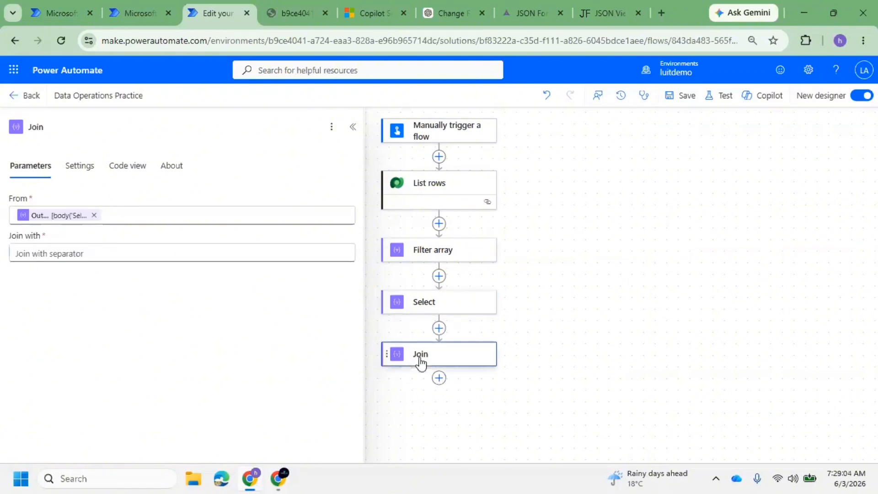
Enter '|' as the Join separator and save the flow
{"action": "left_click", "coordinate": [107, 254]}
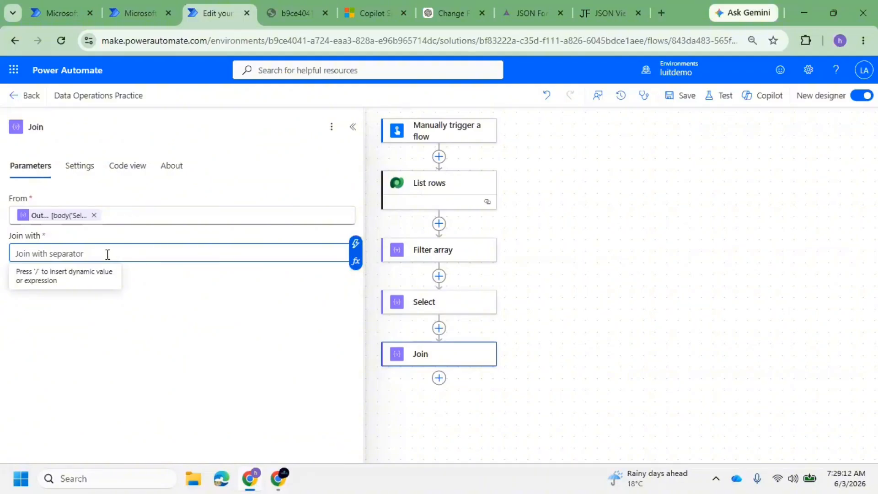
{"action": "type", "text": "|"}
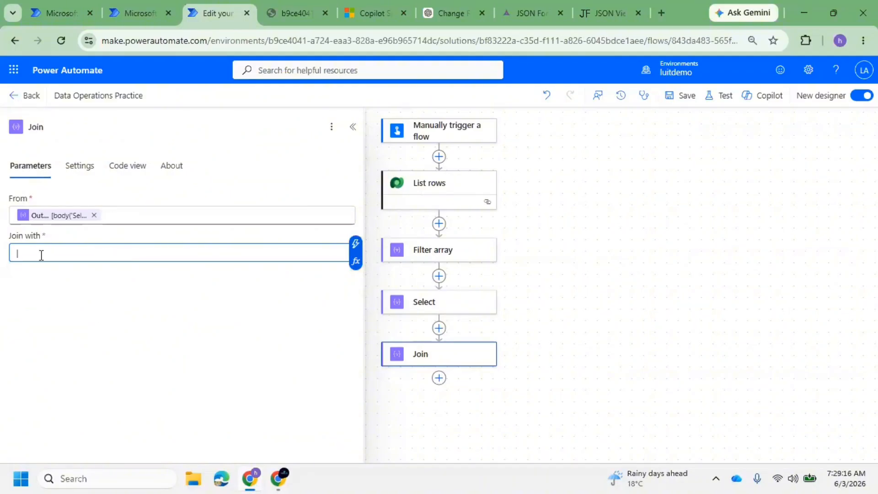
{"action": "left_click", "coordinate": [685, 98]}
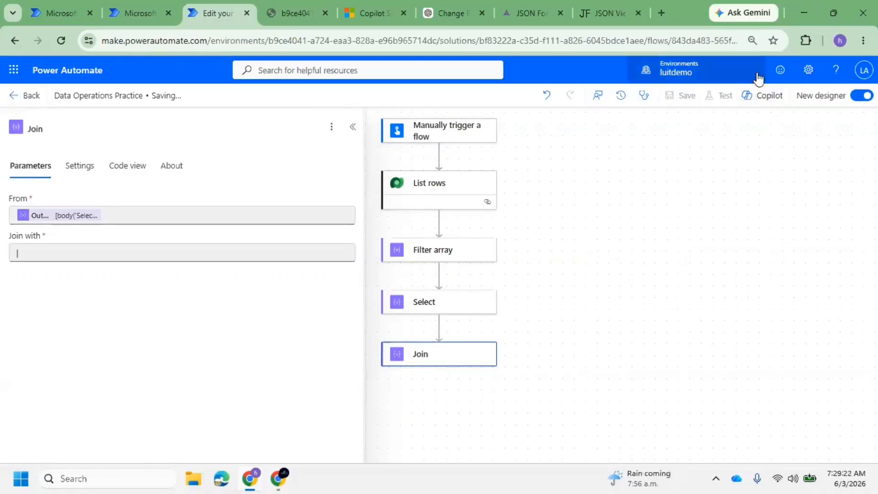
{"action": "left_click", "coordinate": [61, 277]}
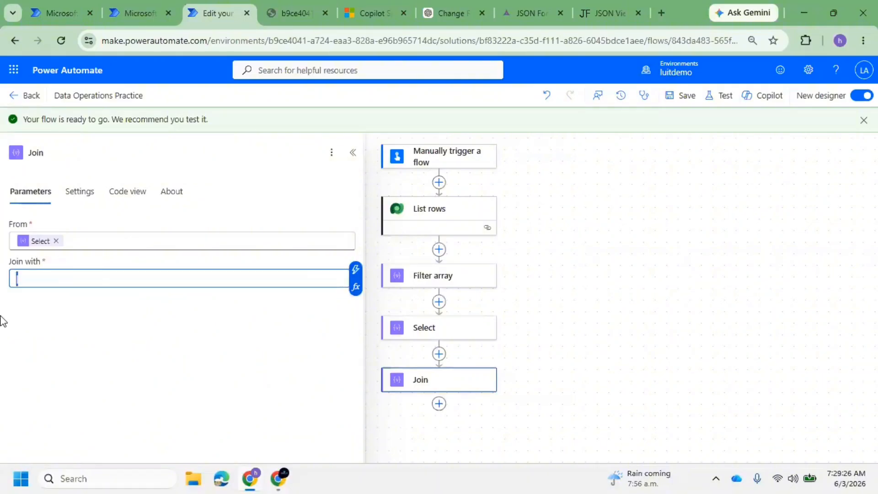
{"action": "left_click", "coordinate": [683, 96]}
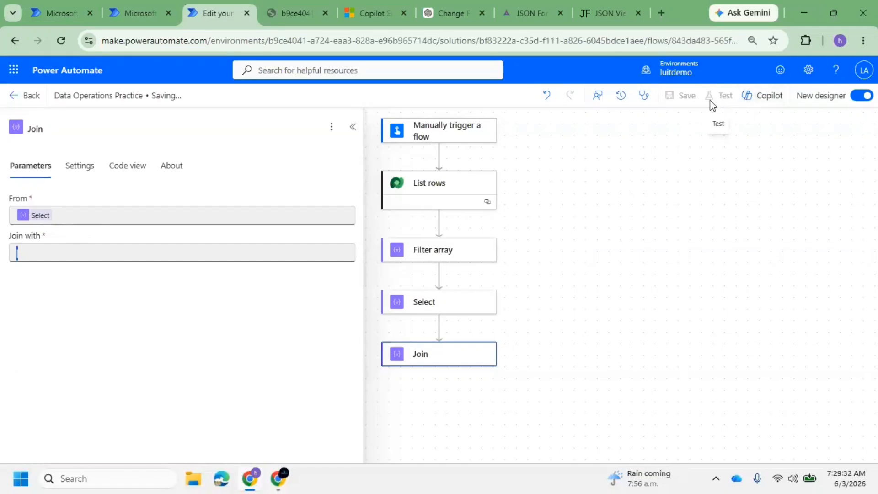
Use the Input EMail trigger value as the Join separator and save
{"action": "left_click", "coordinate": [61, 278]}
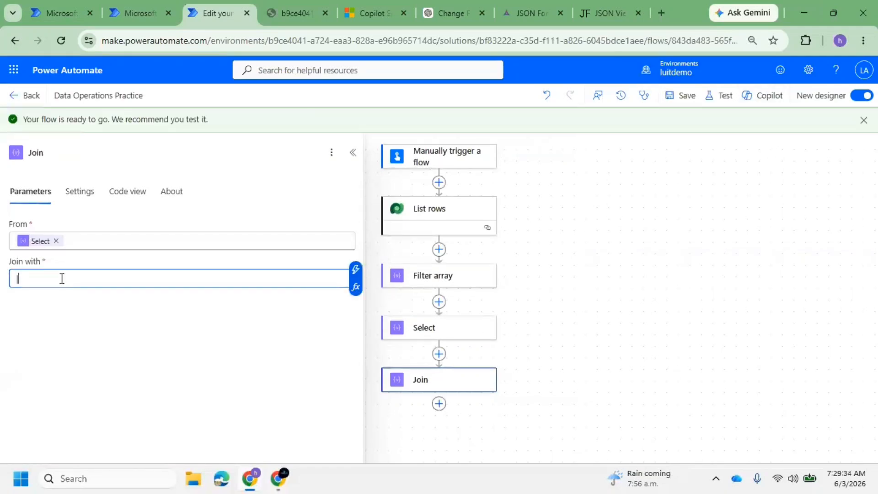
{"action": "left_click", "coordinate": [355, 271]}
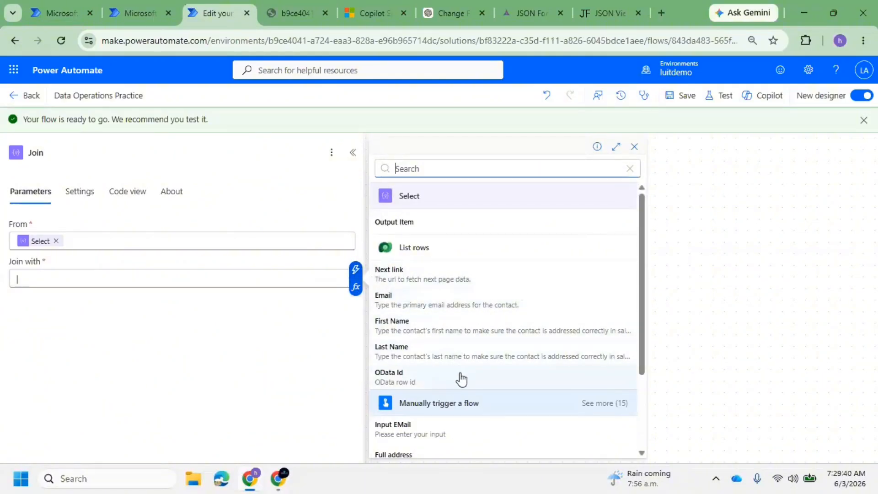
{"action": "left_click", "coordinate": [417, 433]}
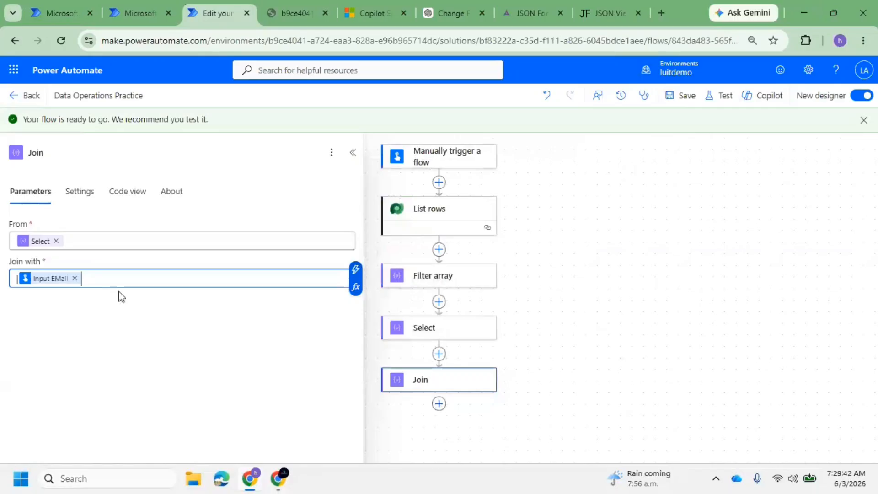
{"action": "left_click", "coordinate": [686, 96]}
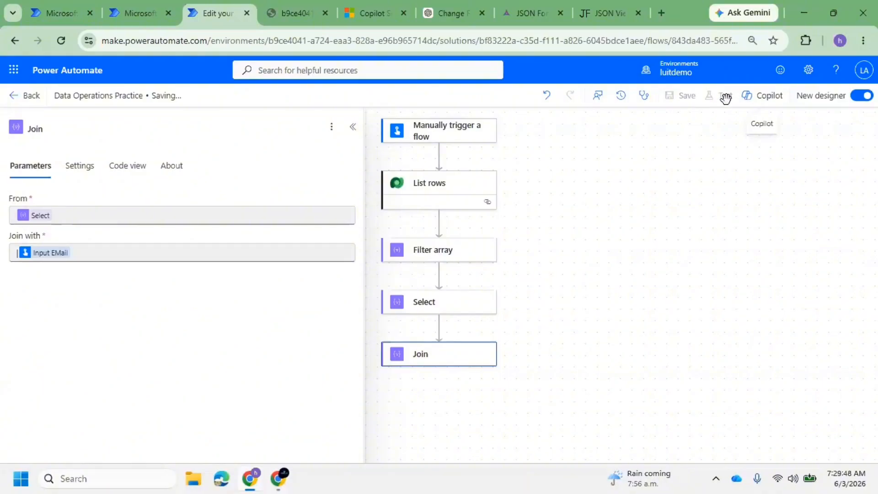
Test-run the flow manually with a sample email address as input
{"action": "left_click", "coordinate": [713, 104]}
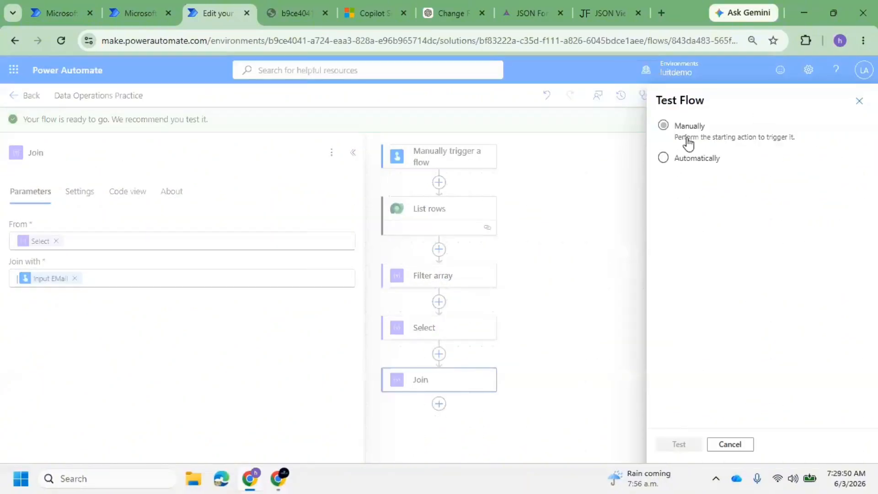
{"action": "left_click", "coordinate": [687, 136]}
{"action": "left_click", "coordinate": [682, 445]}
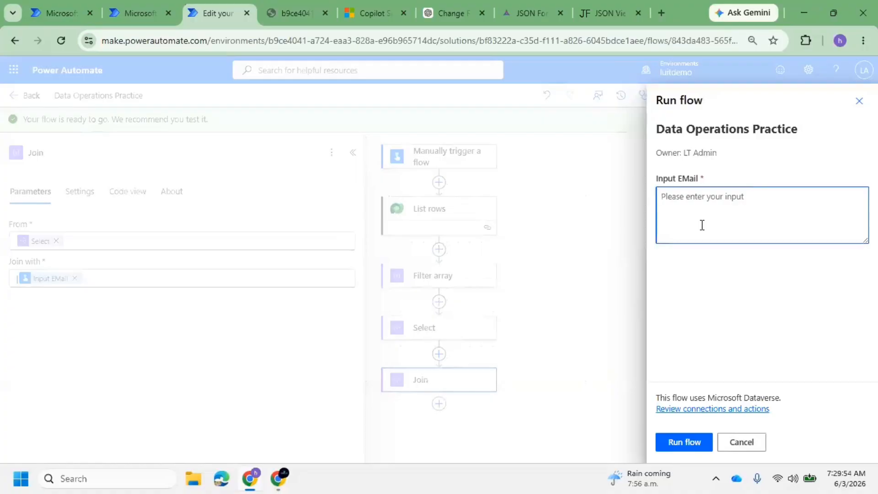
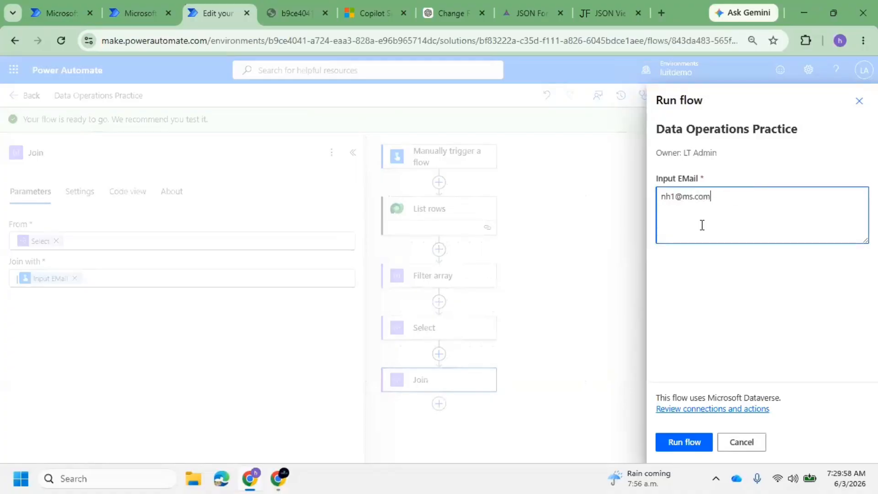
{"action": "left_click", "coordinate": [701, 442]}
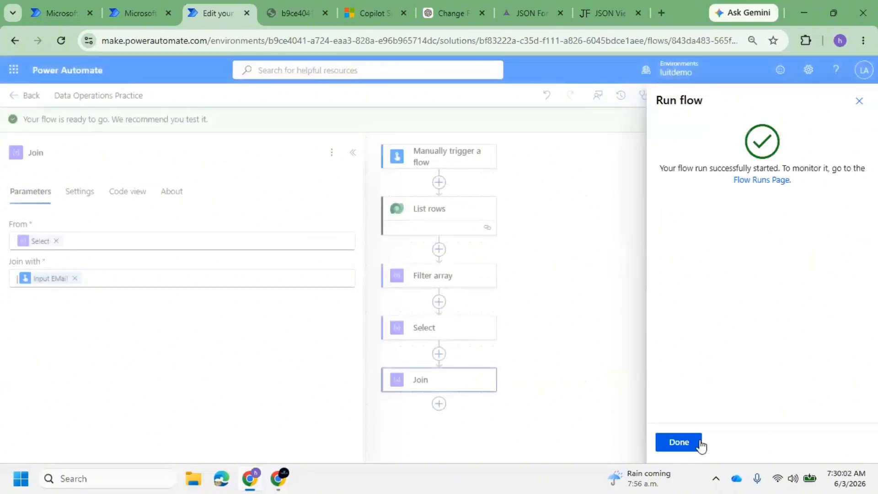
{"action": "left_click", "coordinate": [681, 444]}
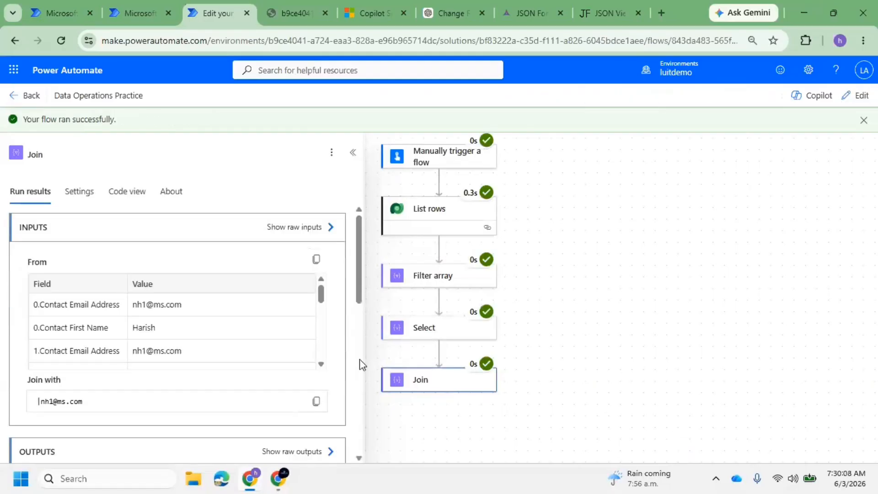
Show the Join step's raw outputs and select the body value
{"action": "scroll", "coordinate": [111, 269], "scroll_direction": "down", "scroll_amount": 4}
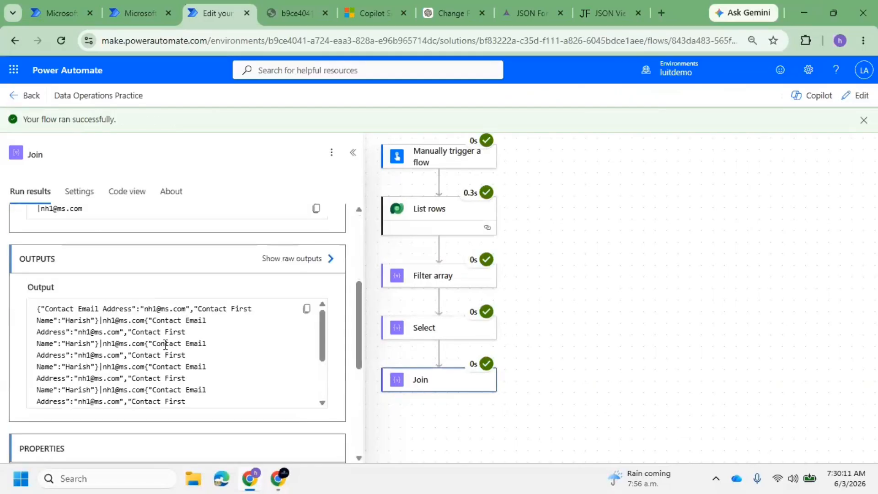
{"action": "left_click", "coordinate": [325, 260]}
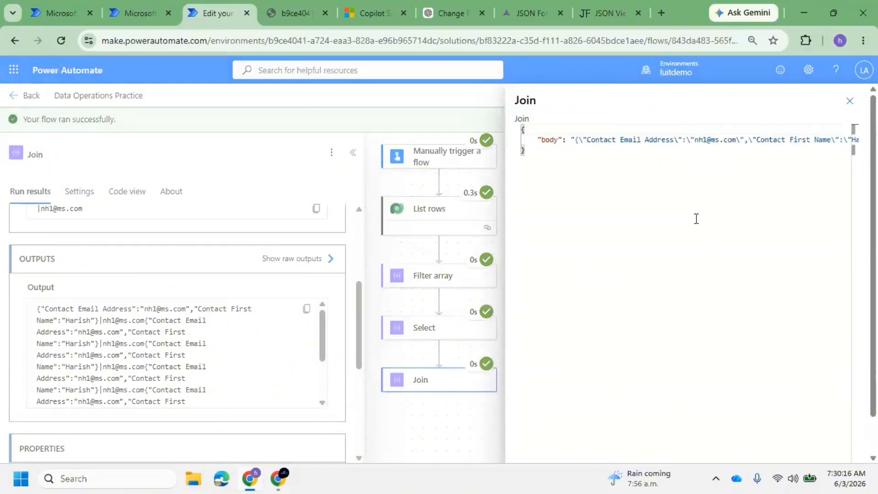
{"action": "left_click", "coordinate": [532, 130]}
{"action": "key", "text": "ctrl+a"}
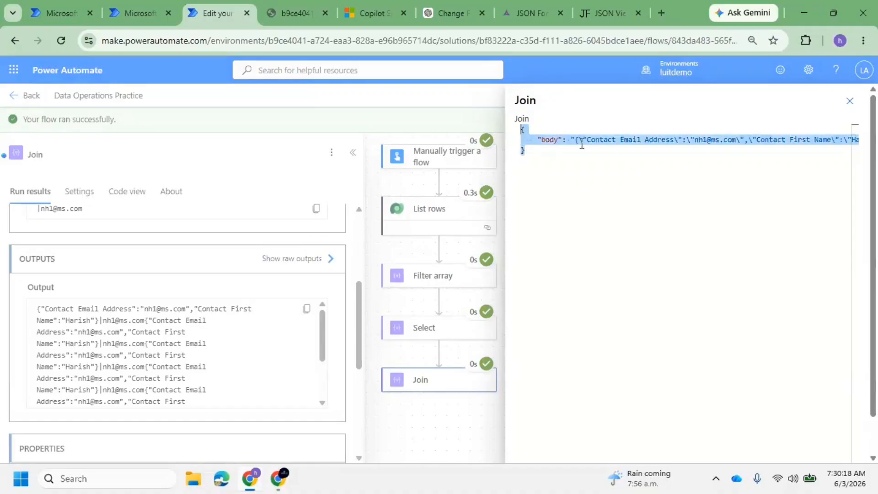
{"action": "left_click", "coordinate": [579, 141]}
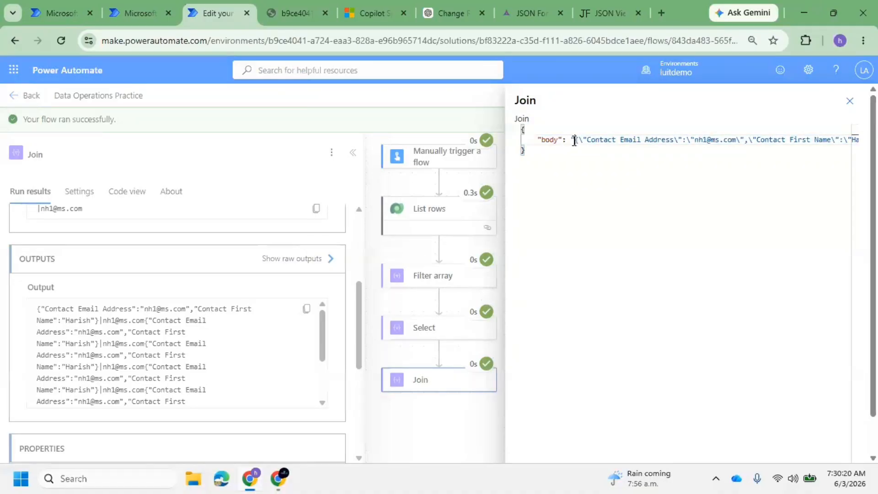
{"action": "key", "text": "shift+End"}
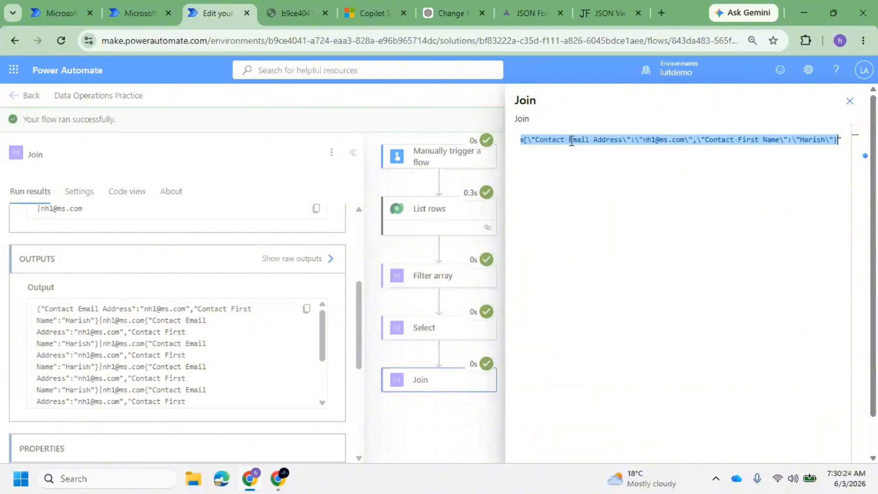
Replace the JSON Viewer editor content with the copied Join output
{"action": "left_click", "coordinate": [613, 1]}
{"action": "key", "text": "ctrl+a"}
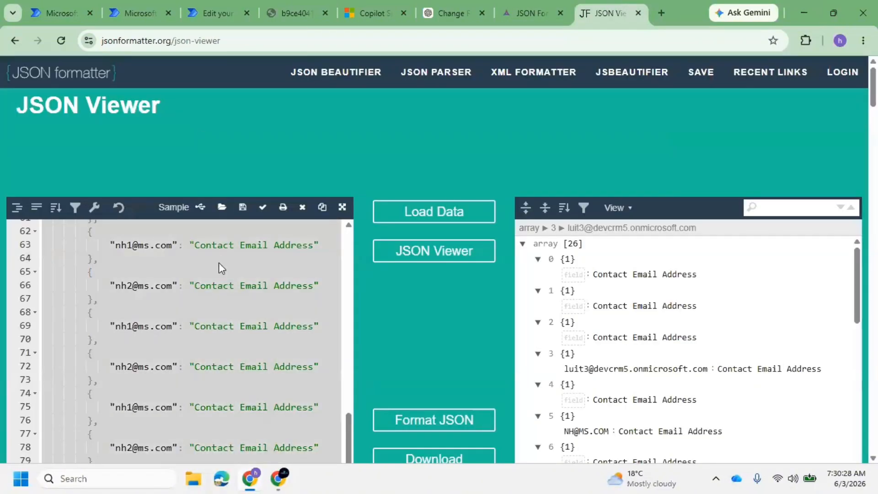
{"action": "key", "text": "Delete"}
{"action": "key", "text": "ctrl+v"}
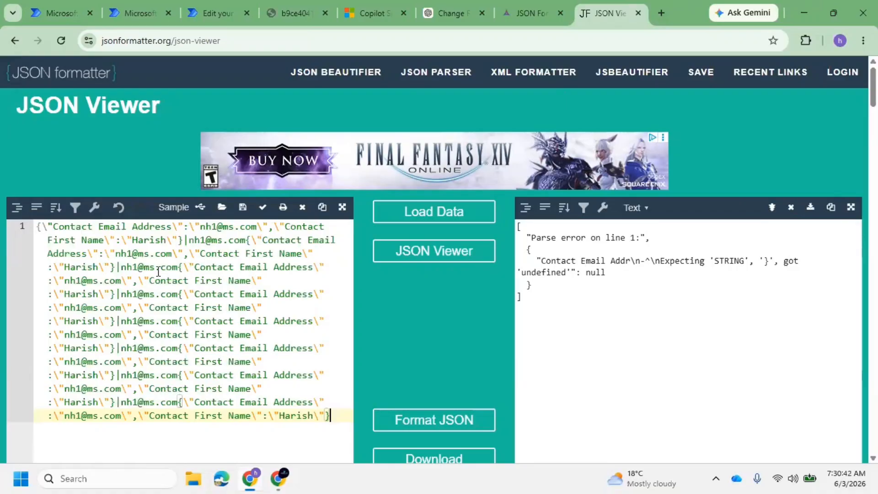
Inspect the separator emails between records, then return to the flow's run results
{"action": "left_click_drag", "start_coordinate": [117, 316], "coordinate": [180, 323]}
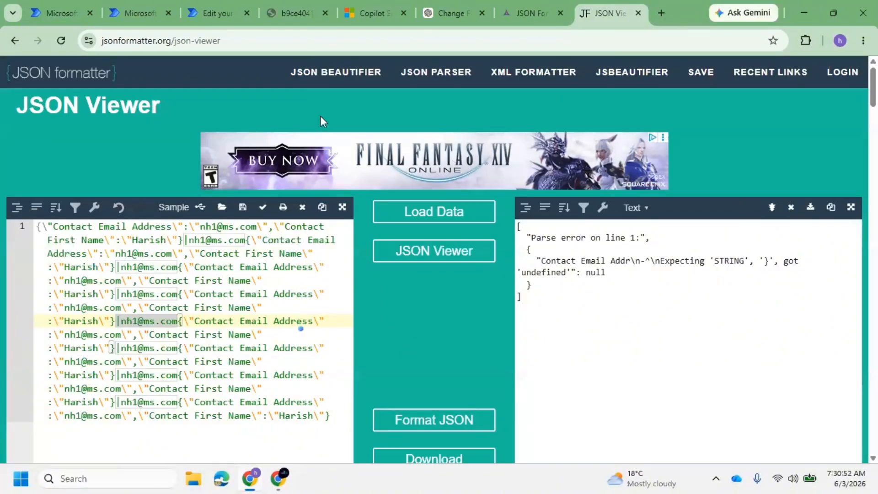
{"action": "double_click", "coordinate": [142, 332]}
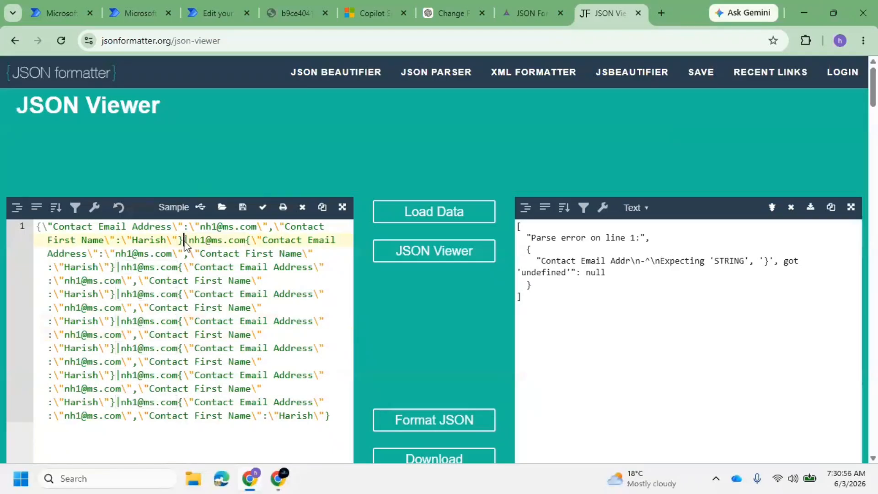
{"action": "left_click_drag", "start_coordinate": [183, 239], "coordinate": [247, 238]}
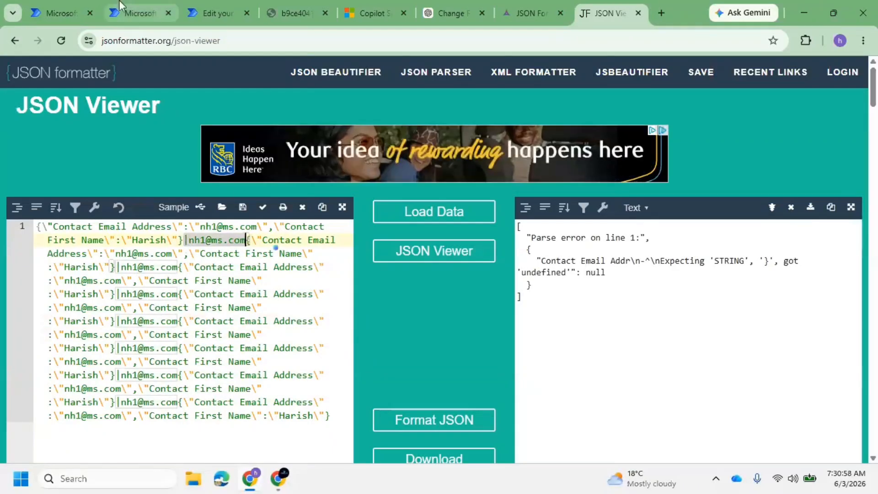
{"action": "left_click", "coordinate": [137, 13]}
{"action": "left_click", "coordinate": [199, 17]}
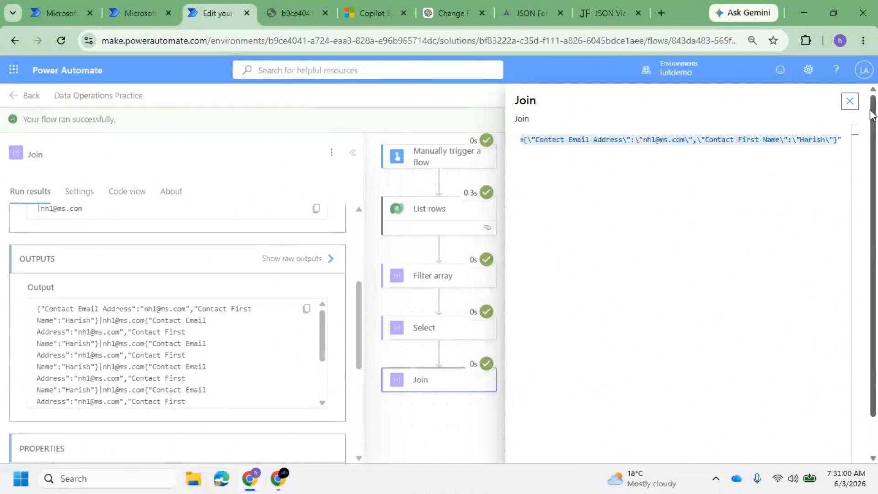
Close the raw output panel and check the Join with separator value
{"action": "left_click", "coordinate": [850, 101]}
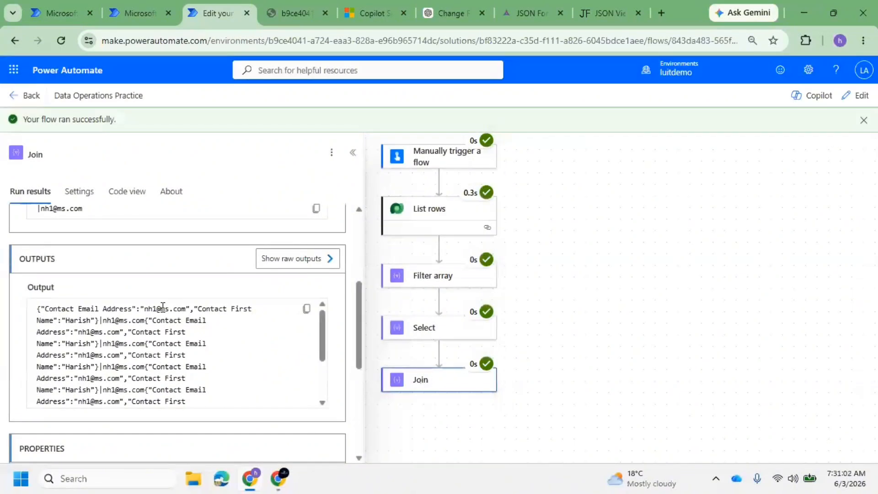
{"action": "scroll", "coordinate": [84, 342], "scroll_direction": "up", "scroll_amount": 3}
{"action": "left_click_drag", "start_coordinate": [98, 339], "coordinate": [38, 341]}
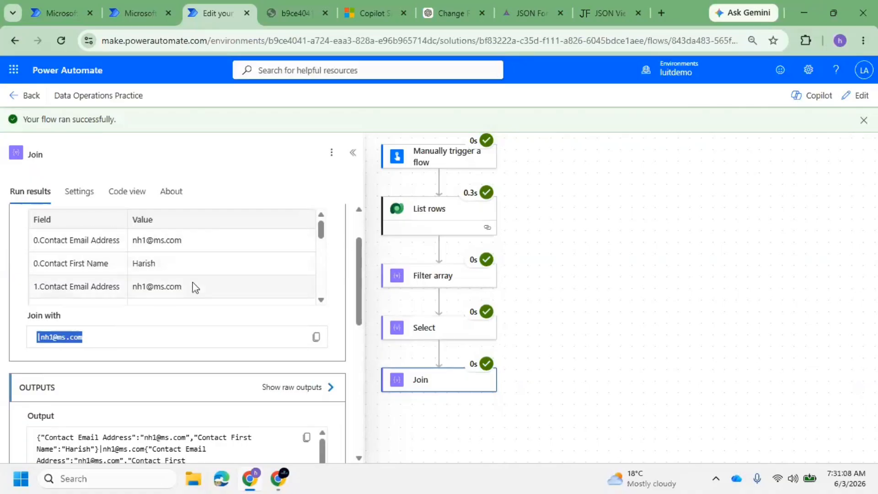
Examine the first record and its separator email in the JSON Viewer
{"action": "left_click", "coordinate": [611, 16]}
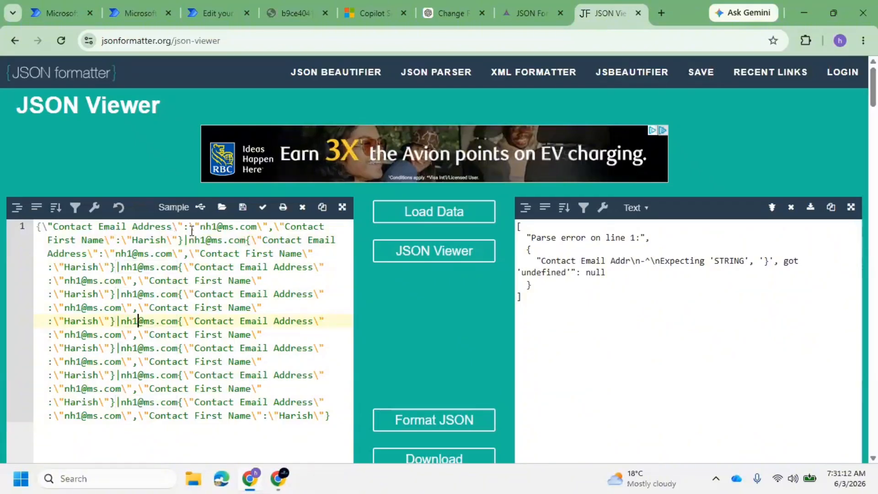
{"action": "left_click_drag", "start_coordinate": [189, 227], "coordinate": [257, 227]}
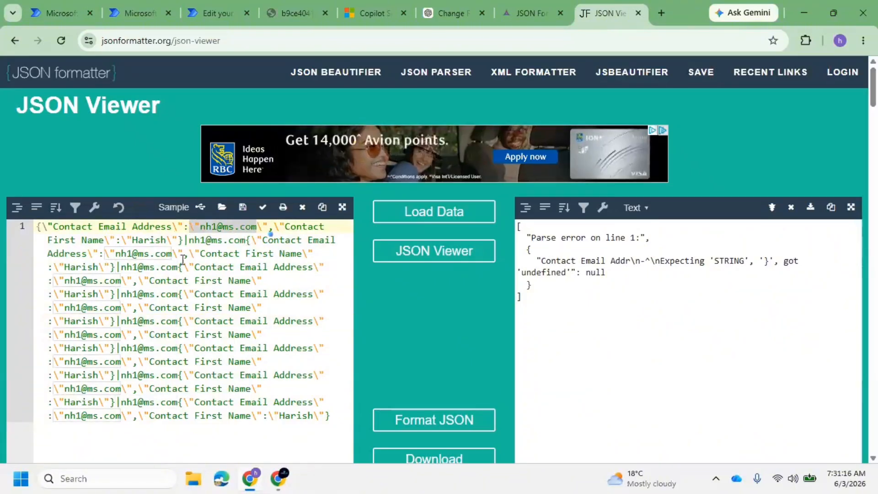
{"action": "left_click", "coordinate": [182, 240]}
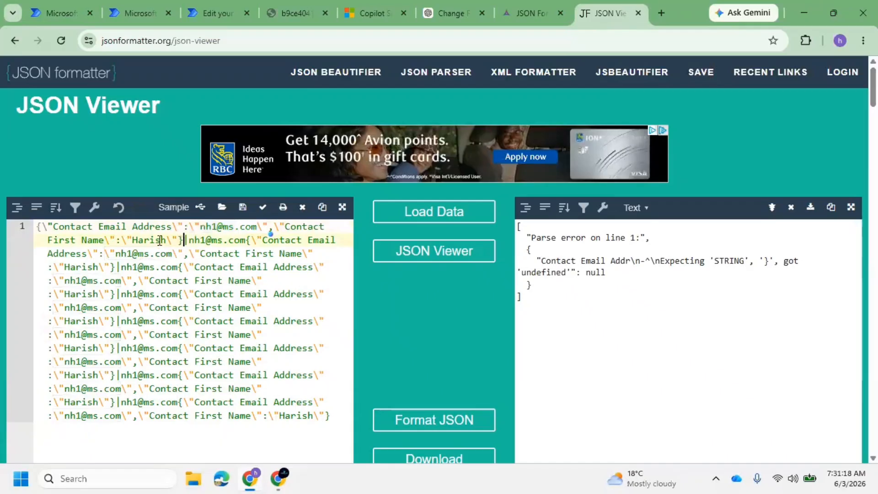
{"action": "left_click_drag", "start_coordinate": [183, 240], "coordinate": [53, 227]}
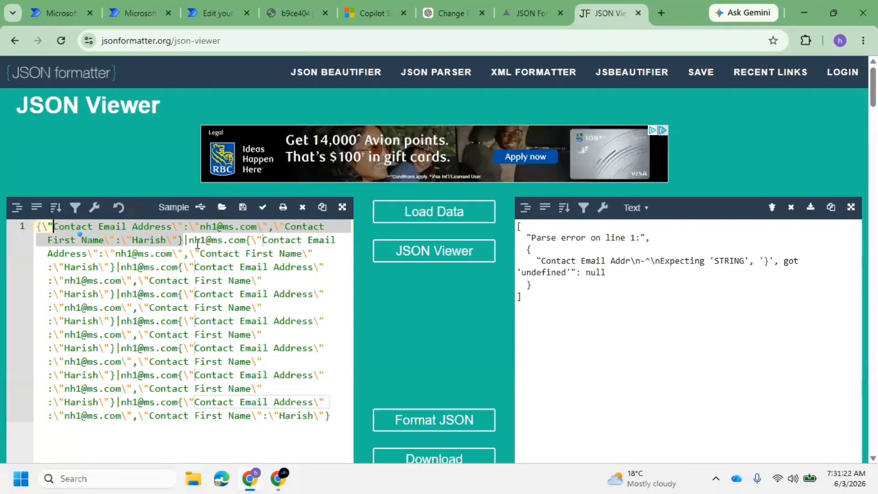
{"action": "left_click_drag", "start_coordinate": [188, 239], "coordinate": [228, 240]}
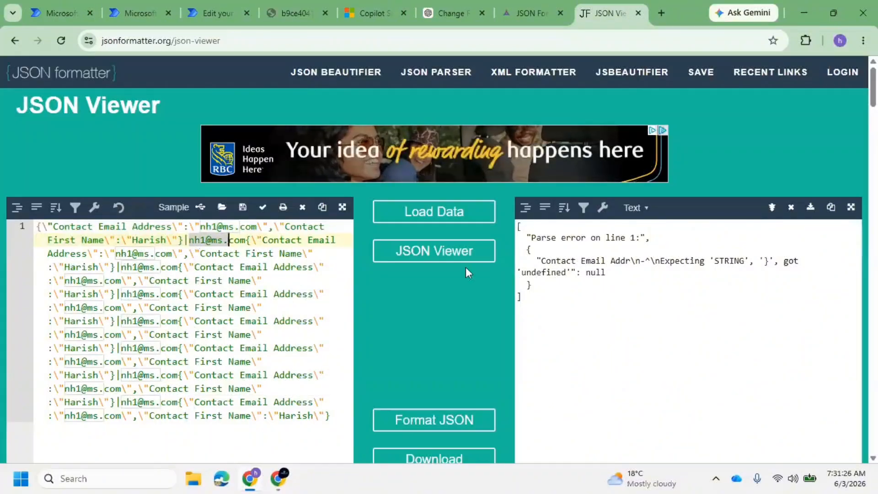
Return to the flow's run results and switch the flow into edit mode
{"action": "left_click", "coordinate": [528, 8]}
{"action": "left_click", "coordinate": [210, 19]}
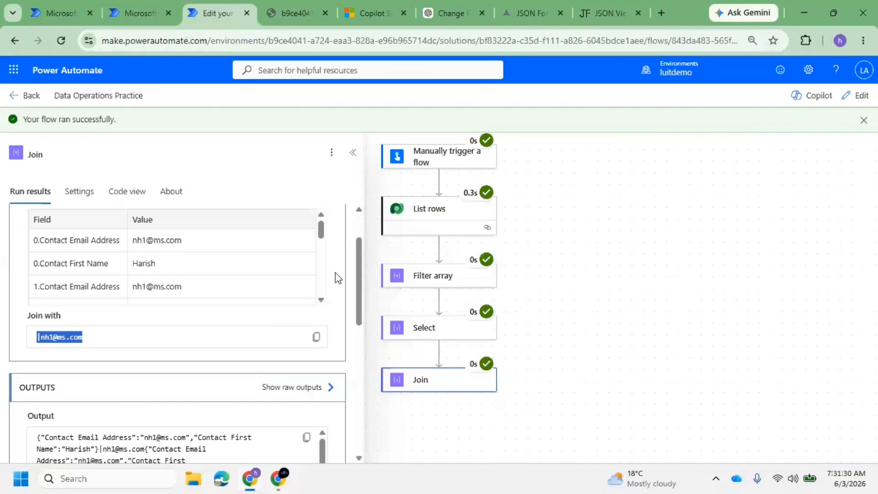
{"action": "left_click", "coordinate": [855, 95]}
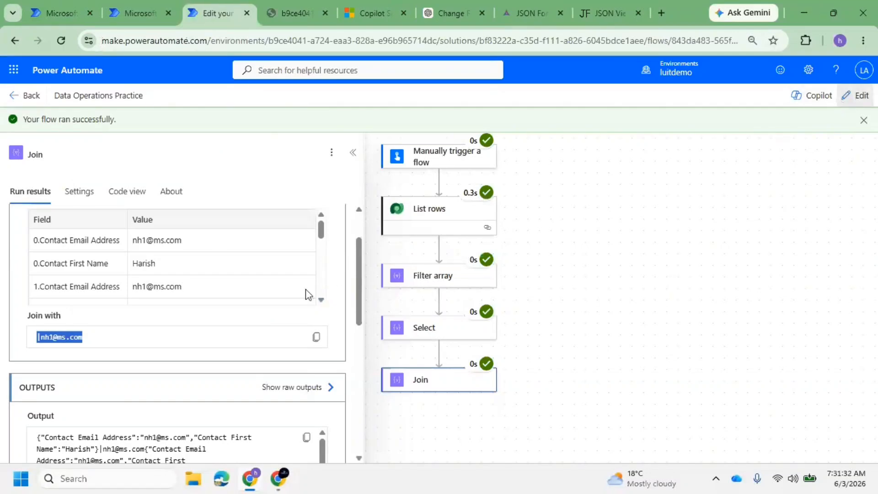
Replace the Join separator with Select's Output Item
{"action": "left_click", "coordinate": [75, 252]}
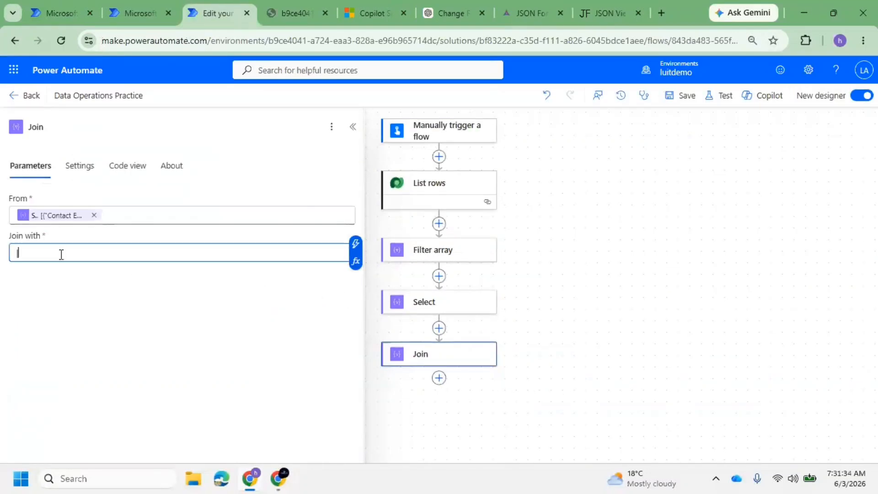
{"action": "key", "text": "BackSpace"}
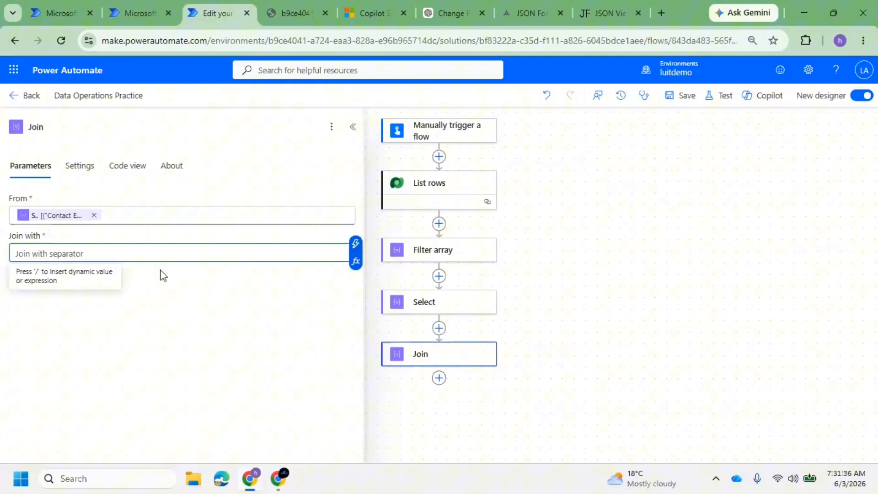
{"action": "left_click", "coordinate": [356, 244]}
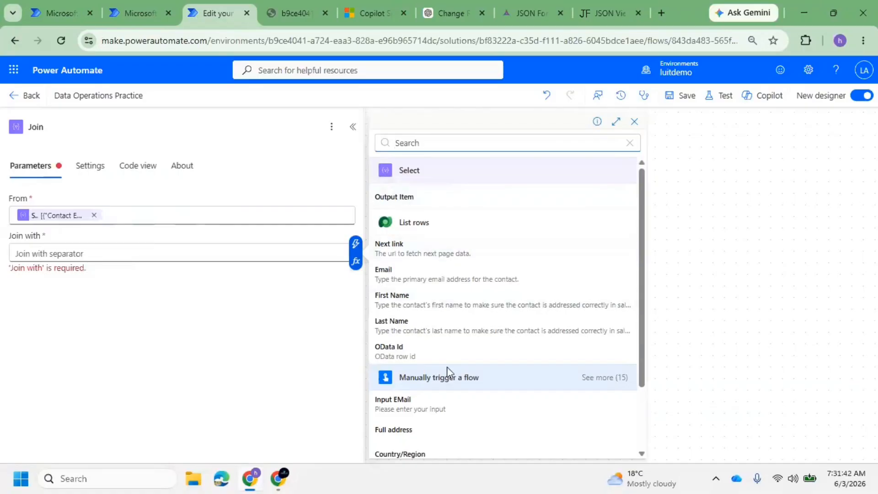
{"action": "scroll", "coordinate": [453, 384], "scroll_direction": "down", "scroll_amount": 1}
{"action": "scroll", "coordinate": [459, 285], "scroll_direction": "up", "scroll_amount": 1}
{"action": "scroll", "coordinate": [463, 274], "scroll_direction": "down", "scroll_amount": 1}
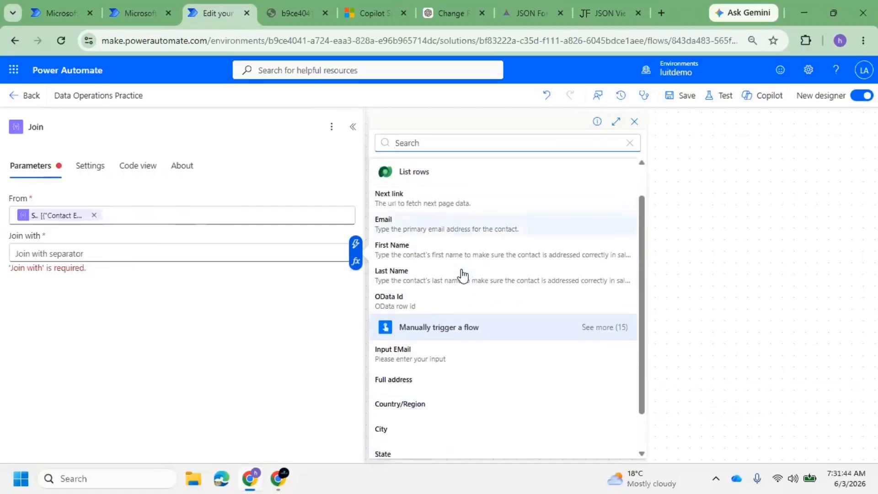
{"action": "scroll", "coordinate": [463, 275], "scroll_direction": "up", "scroll_amount": 1}
{"action": "scroll", "coordinate": [462, 298], "scroll_direction": "down", "scroll_amount": 1}
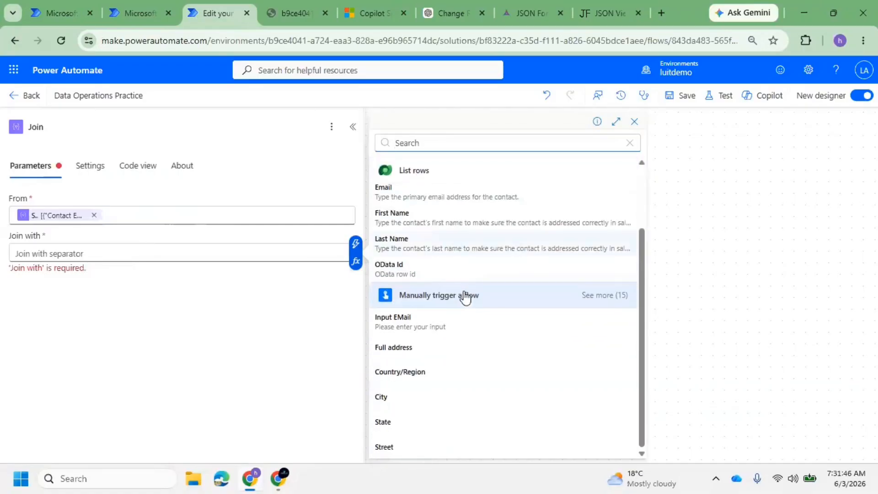
{"action": "scroll", "coordinate": [465, 295], "scroll_direction": "up", "scroll_amount": 1}
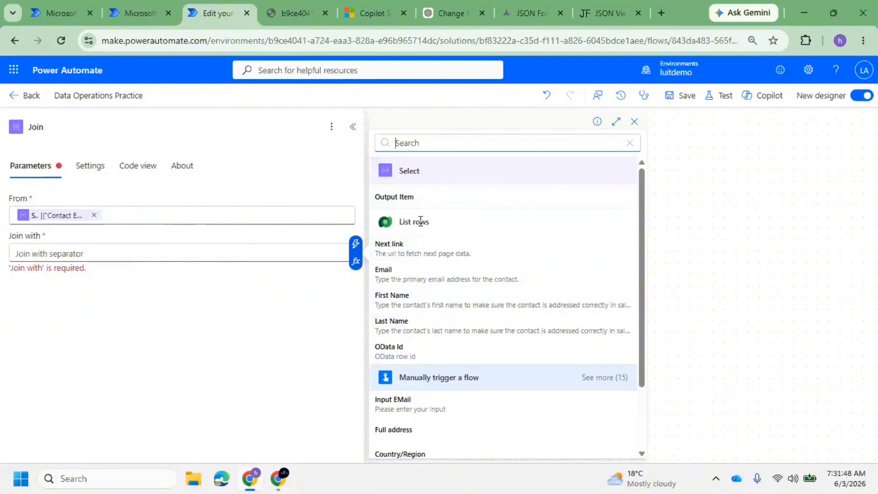
{"action": "left_click", "coordinate": [482, 200]}
{"action": "left_click", "coordinate": [449, 185]}
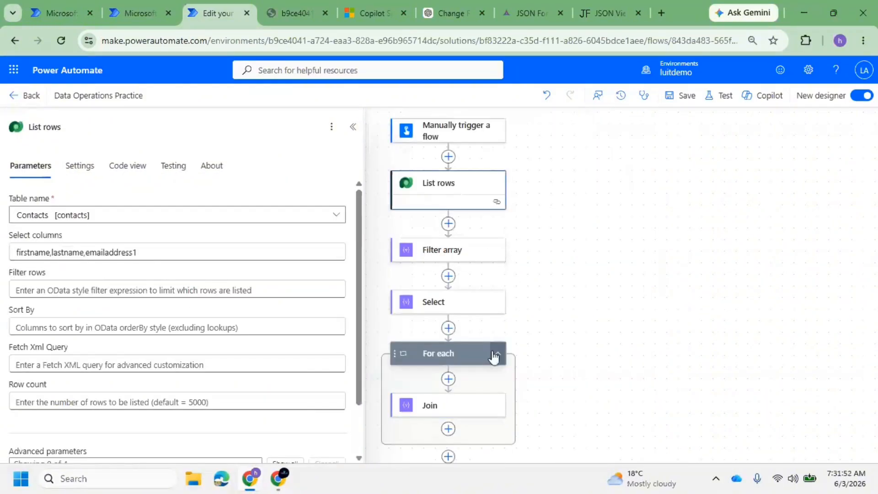
{"action": "left_click", "coordinate": [470, 405]}
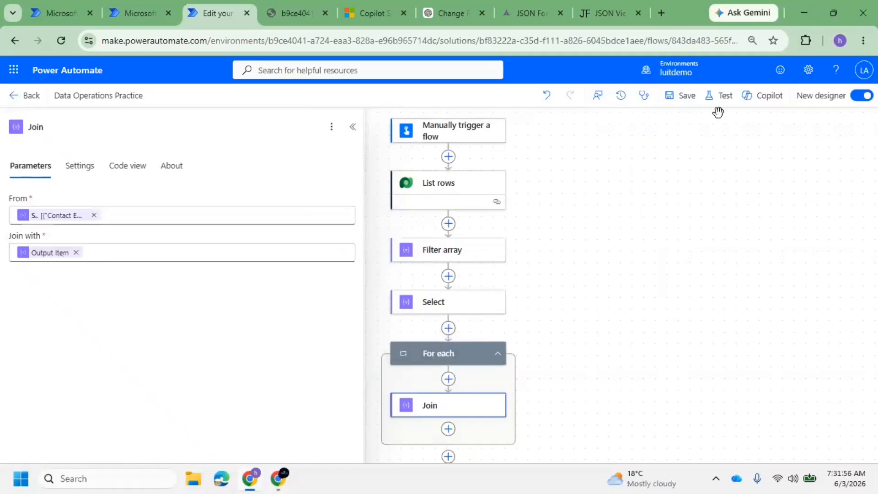
Save the flow and test-run it manually with an input email
{"action": "left_click", "coordinate": [685, 103]}
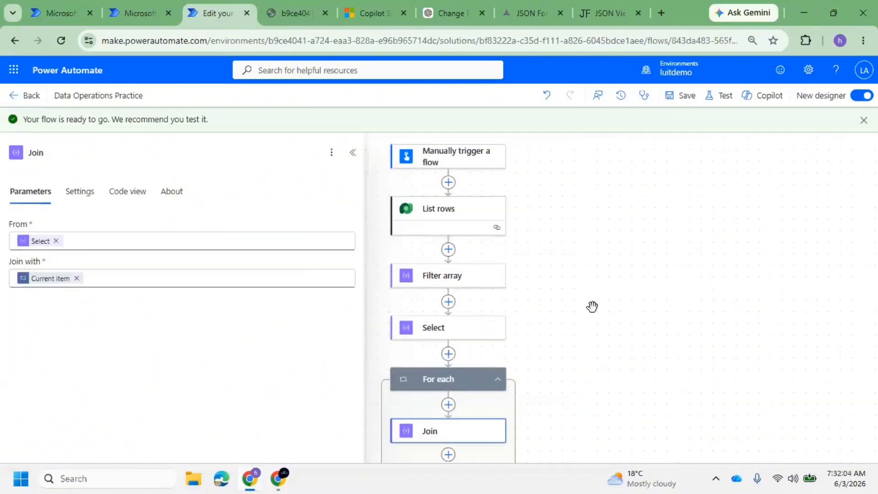
{"action": "scroll", "coordinate": [462, 403], "scroll_direction": "down", "scroll_amount": 1}
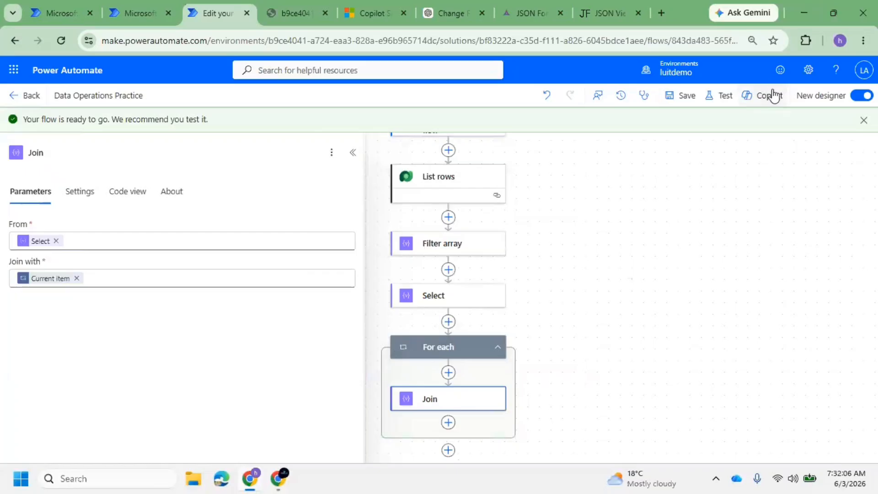
{"action": "left_click", "coordinate": [724, 96]}
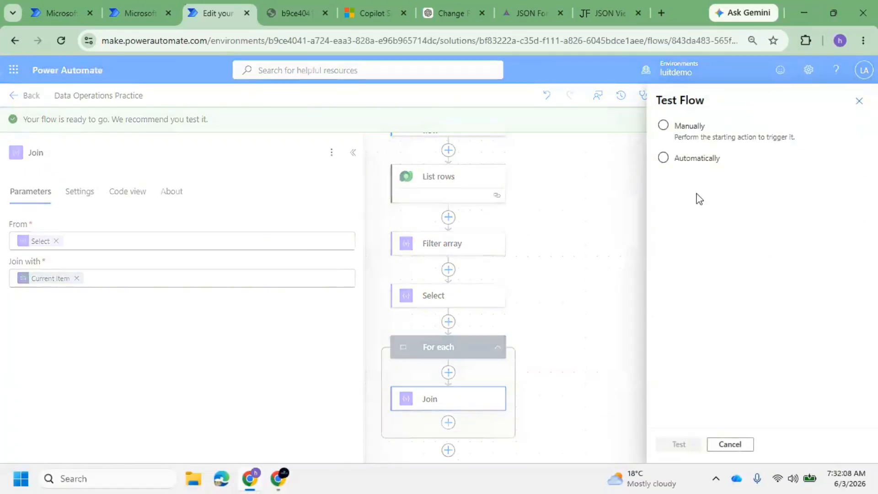
{"action": "left_click", "coordinate": [691, 128]}
{"action": "left_click", "coordinate": [692, 445]}
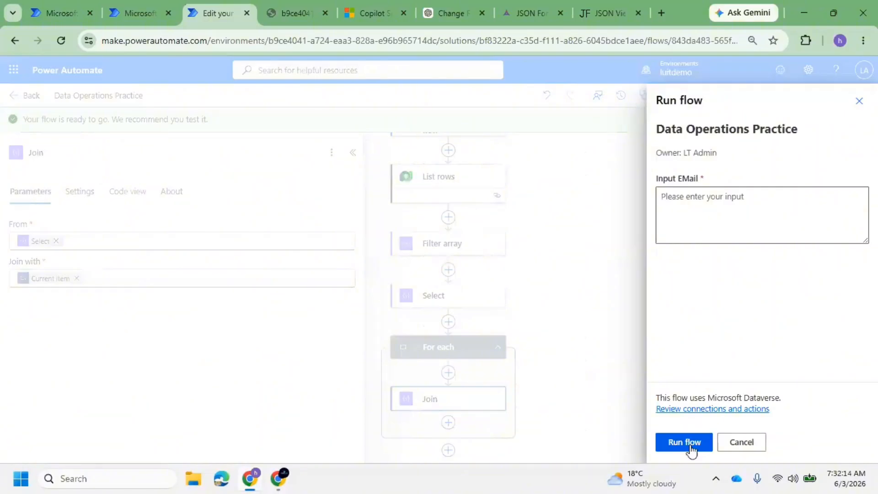
{"action": "left_click", "coordinate": [723, 194]}
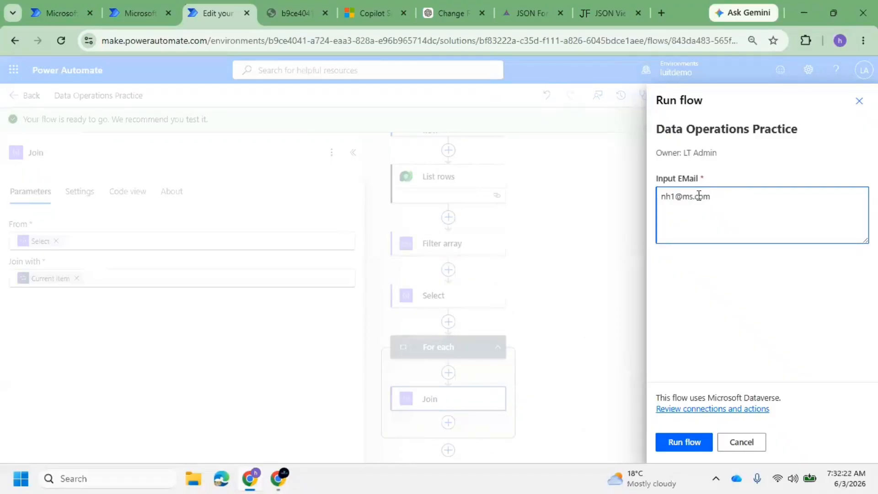
{"action": "left_click", "coordinate": [697, 441]}
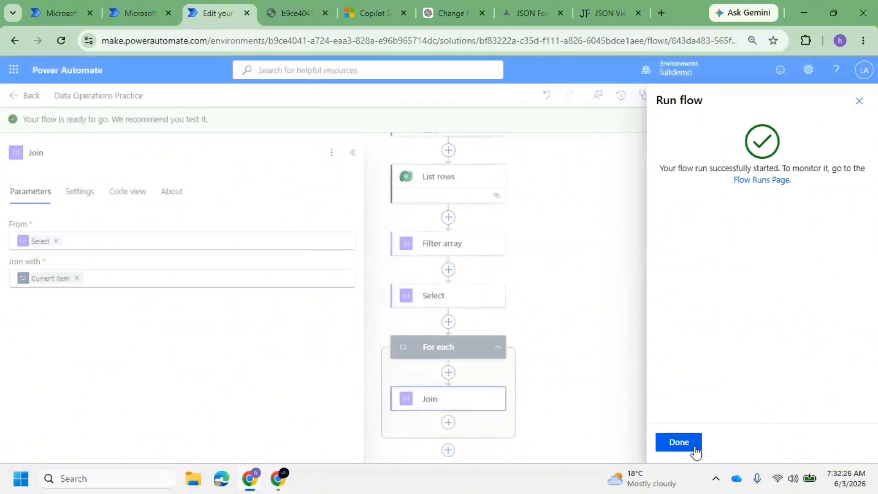
{"action": "left_click", "coordinate": [679, 442]}
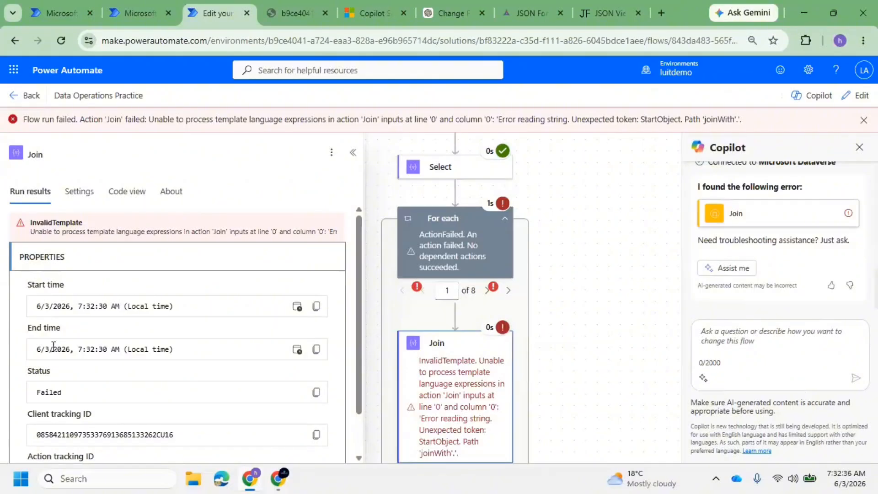
Put the failed run back in edit mode, inspect the For each and Join cards, and close Copilot
{"action": "scroll", "coordinate": [92, 366], "scroll_direction": "down", "scroll_amount": 1}
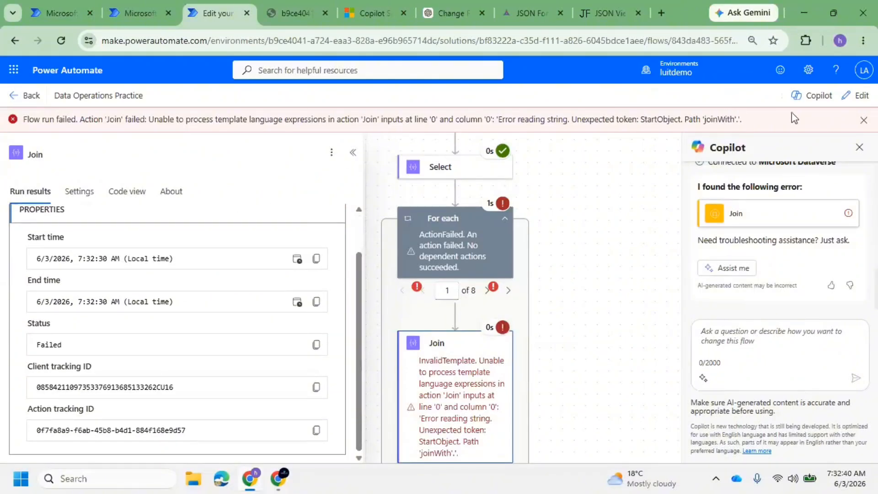
{"action": "left_click", "coordinate": [855, 95]}
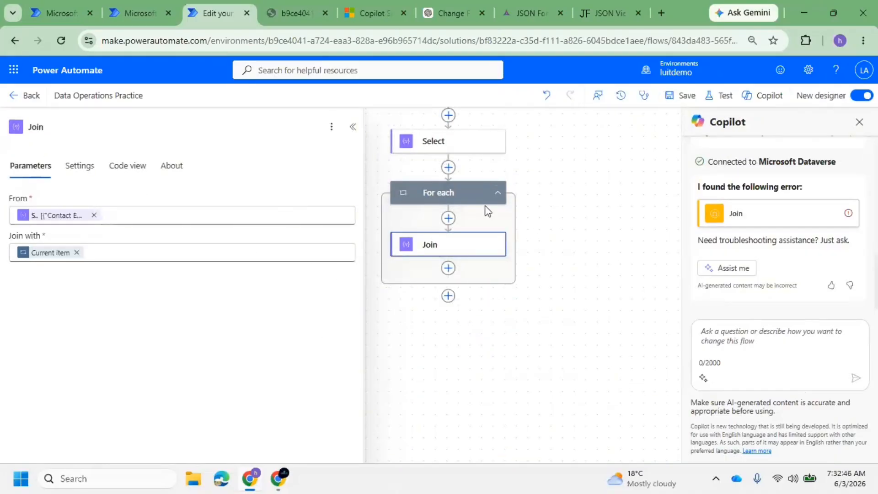
{"action": "left_click", "coordinate": [391, 196]}
{"action": "left_click", "coordinate": [424, 249]}
{"action": "left_click", "coordinate": [400, 200]}
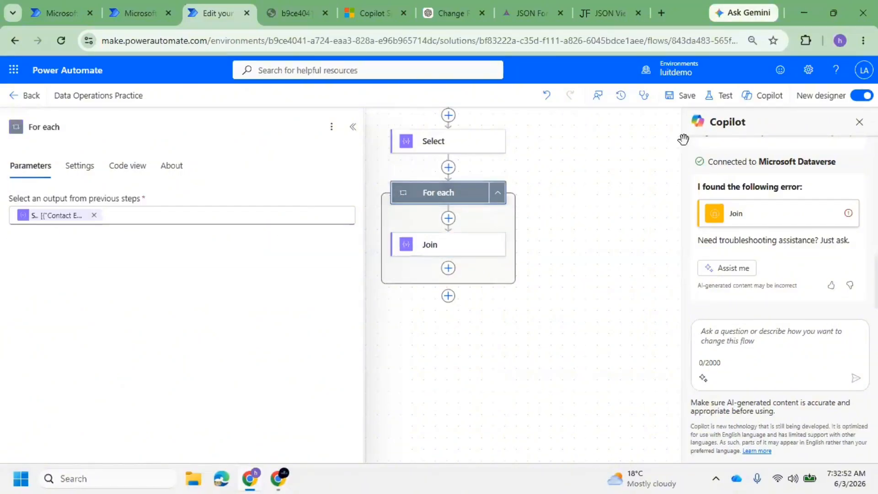
{"action": "left_click", "coordinate": [855, 121]}
Turn on versioning in Version history and save the flow
{"action": "left_click", "coordinate": [621, 96]}
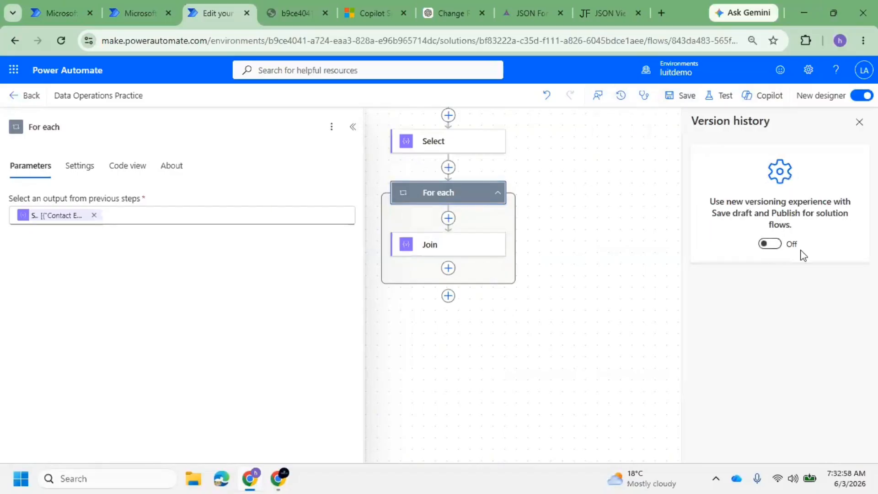
{"action": "left_click", "coordinate": [778, 245]}
{"action": "left_click", "coordinate": [686, 96]}
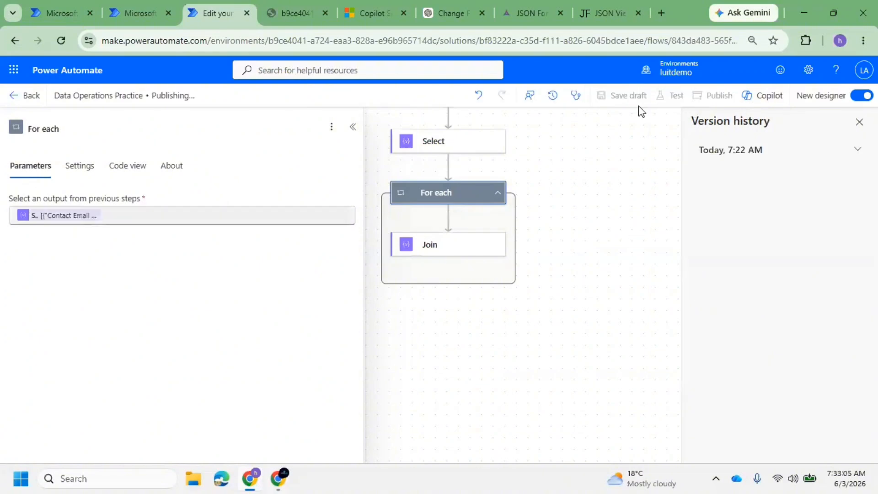
Restore the 7:29 AM past published version and confirm
{"action": "left_click", "coordinate": [854, 151]}
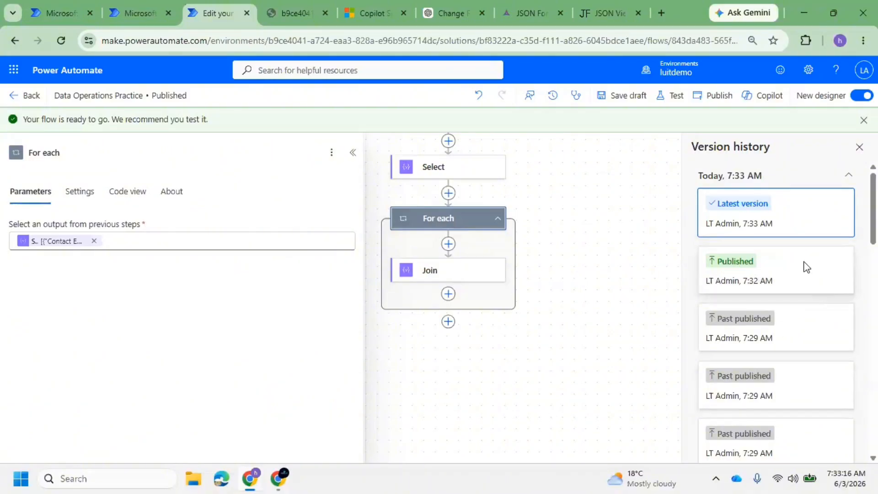
{"action": "left_click", "coordinate": [800, 330]}
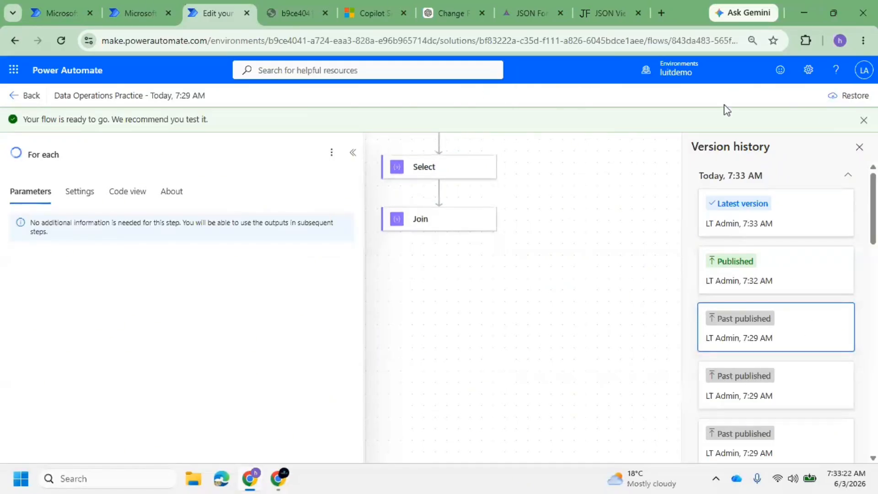
{"action": "left_click", "coordinate": [852, 97]}
{"action": "left_click", "coordinate": [612, 287]}
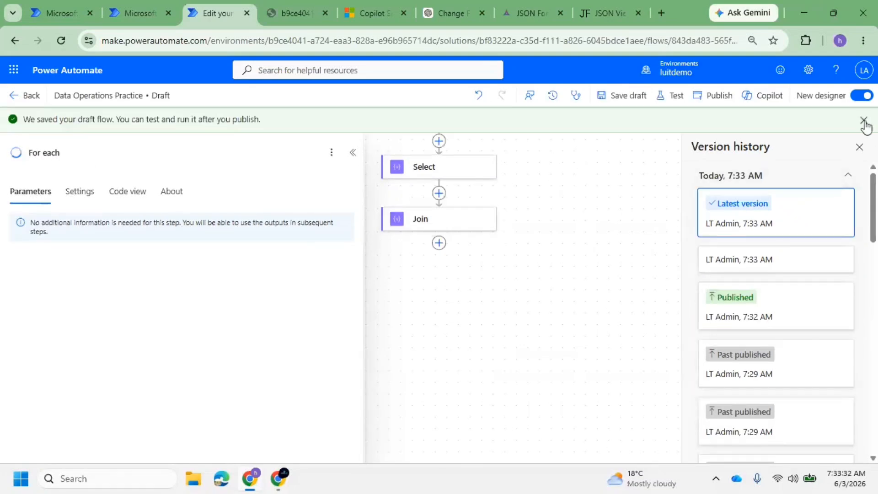
{"action": "left_click", "coordinate": [864, 120]}
Add a Create HTML table step after Join, using Filter array's Body as From
{"action": "left_click", "coordinate": [439, 219]}
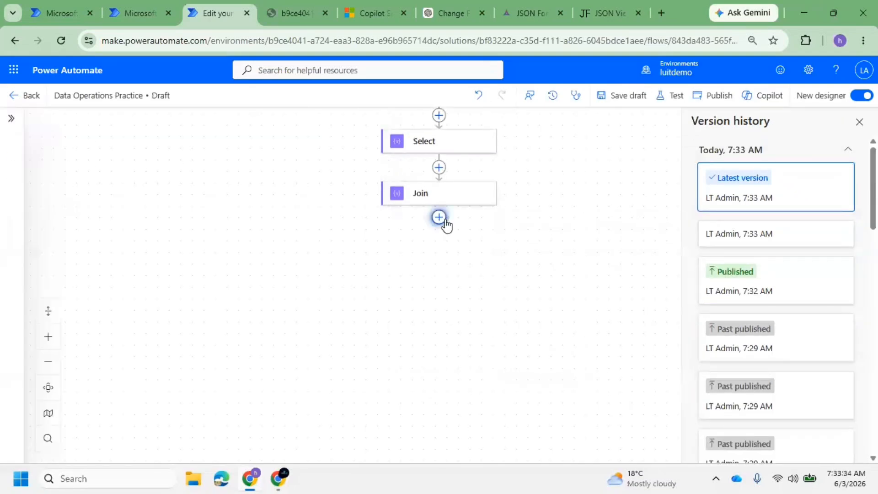
{"action": "left_click", "coordinate": [319, 335]}
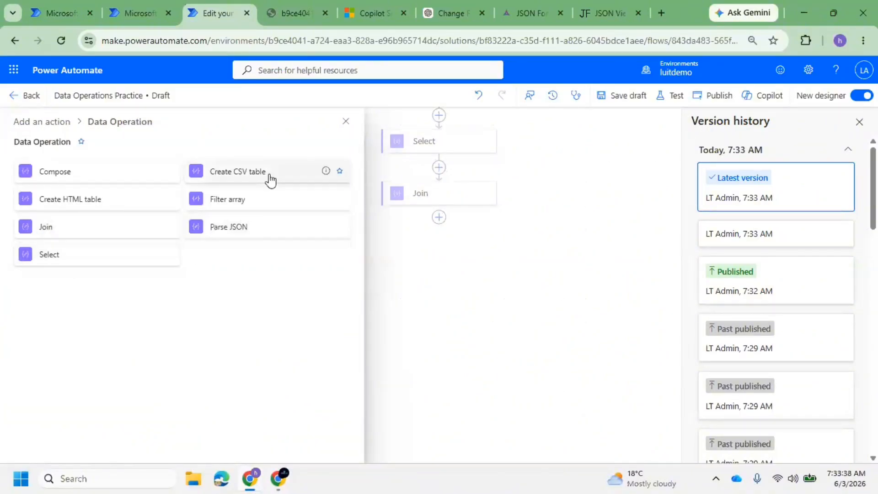
{"action": "left_click", "coordinate": [109, 205]}
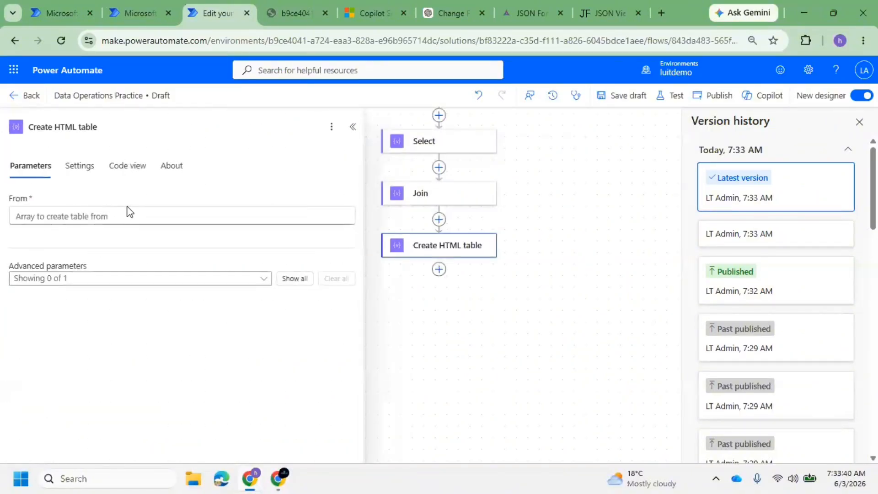
{"action": "left_click", "coordinate": [126, 216]}
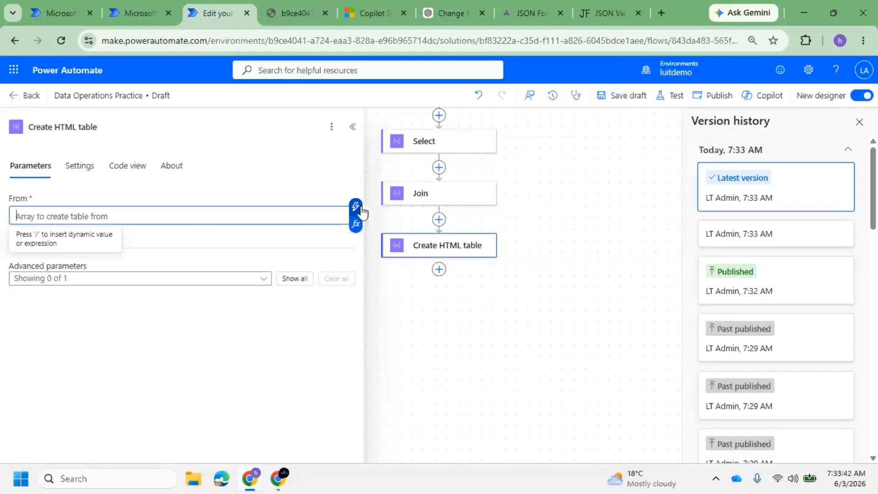
{"action": "left_click", "coordinate": [355, 207]}
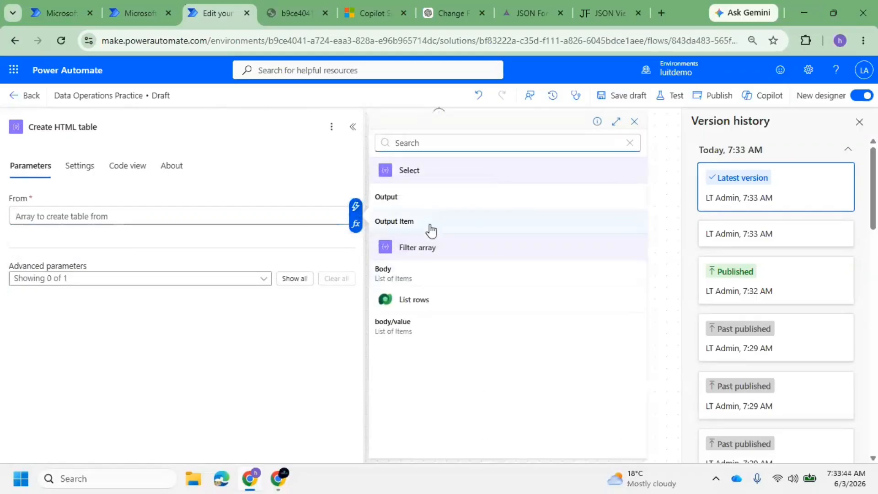
{"action": "left_click", "coordinate": [404, 282]}
Check the table's advanced options, then bring up the action list below it
{"action": "left_click", "coordinate": [131, 280]}
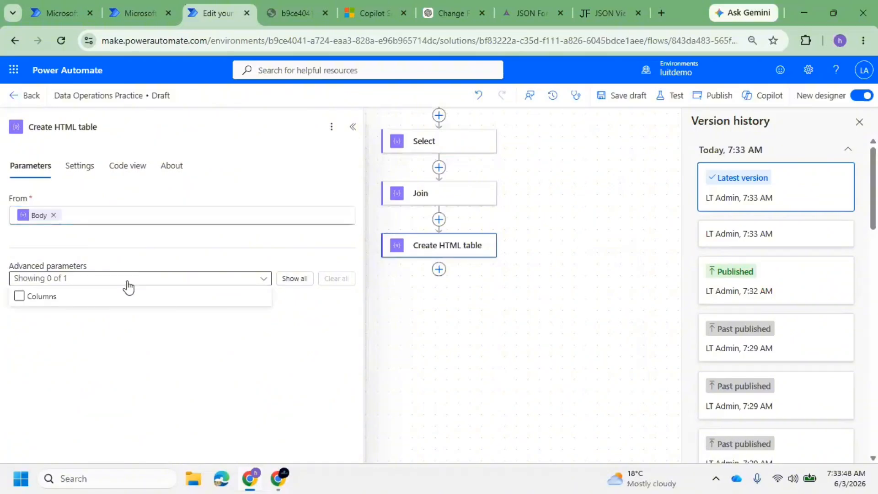
{"action": "left_click", "coordinate": [187, 280]}
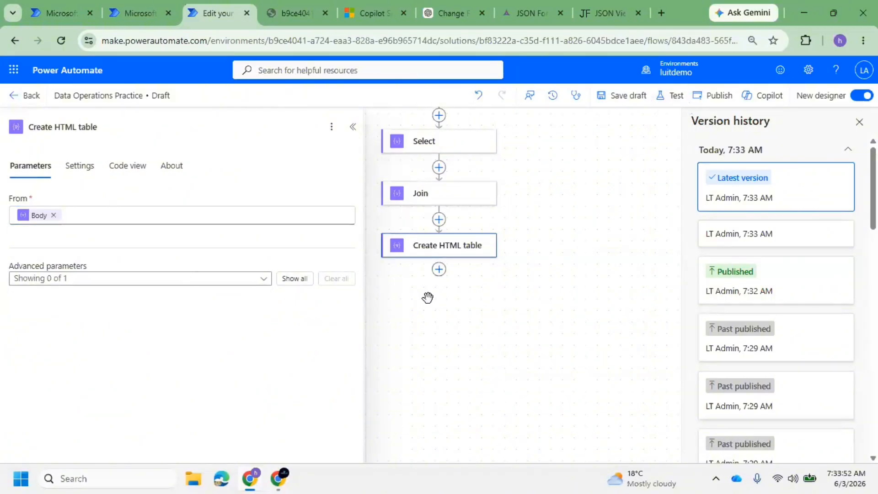
{"action": "left_click", "coordinate": [440, 271]}
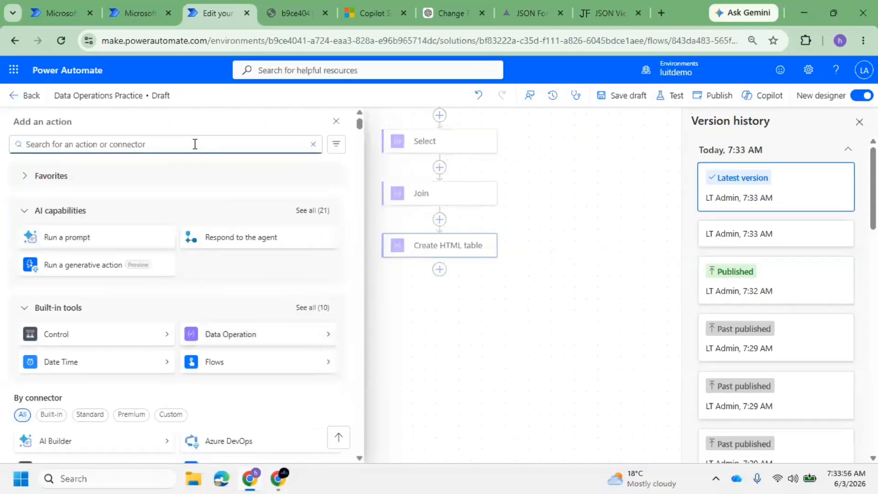
Add a Send an email (V2) action and fill in the recipient e-mail address
{"action": "type", "text": "Send e"}
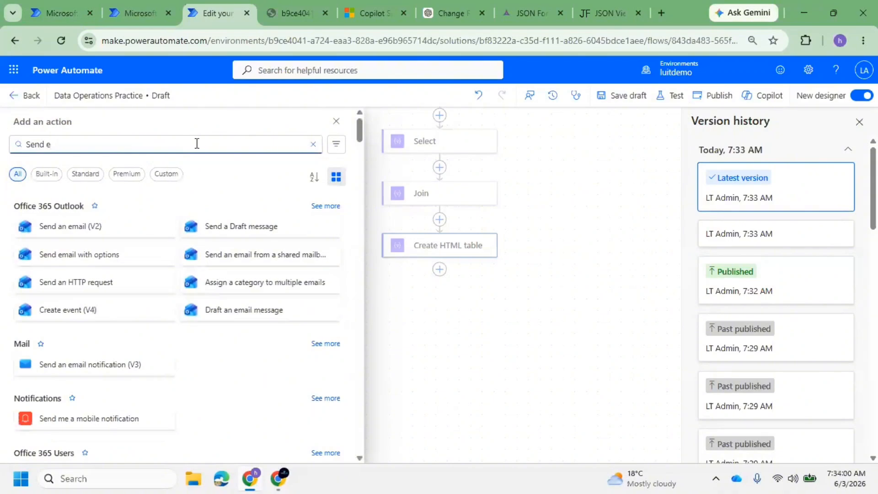
{"action": "left_click", "coordinate": [70, 227]}
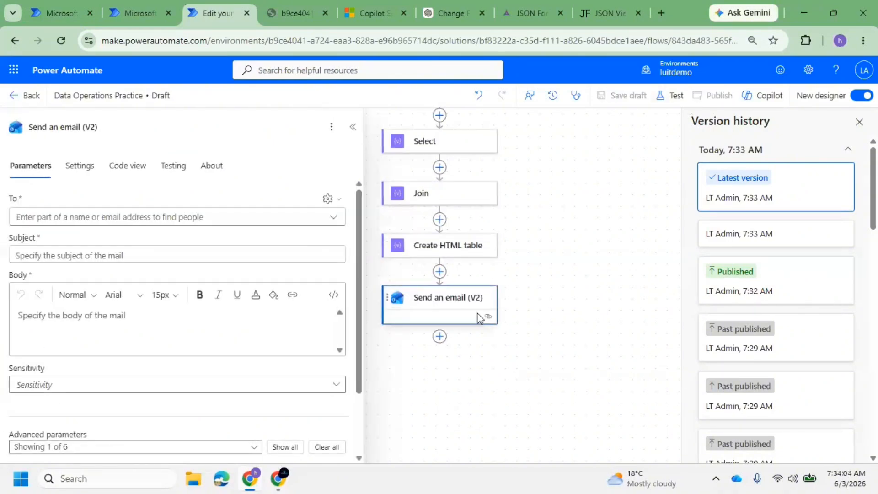
{"action": "left_click", "coordinate": [76, 215]}
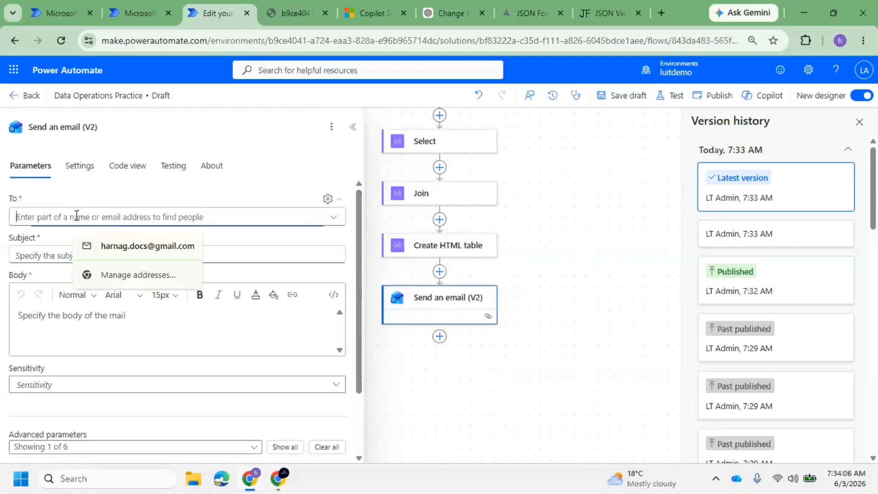
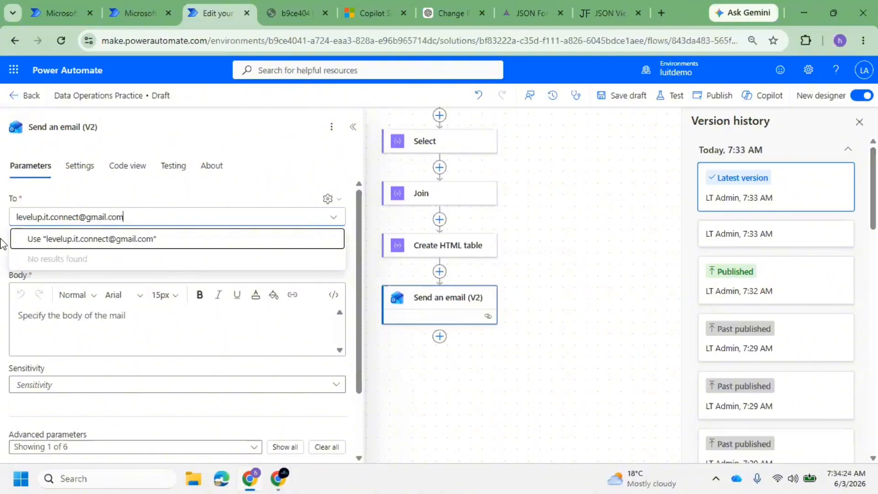
{"action": "left_click", "coordinate": [115, 240]}
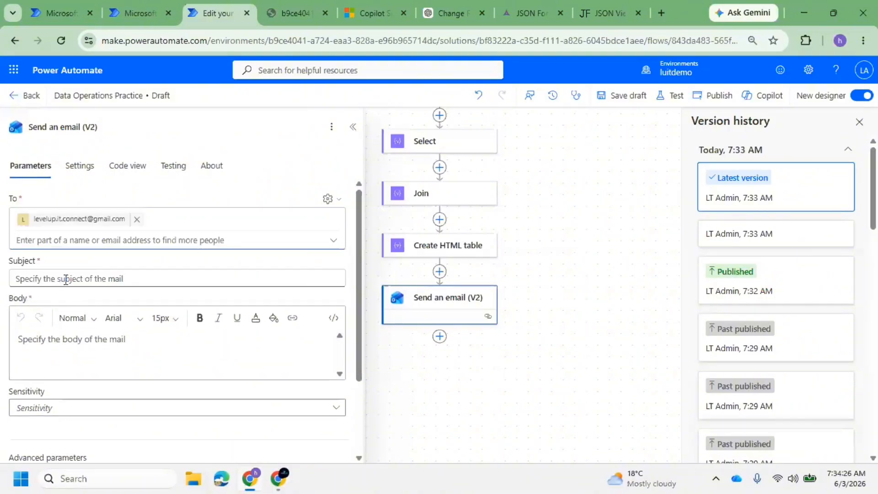
Set subject 'Data Operations Practice', insert and remove Select's Output Item in the body, creating a For each
{"action": "left_click", "coordinate": [66, 279]}
{"action": "type", "text": "Data Operations Practice"}
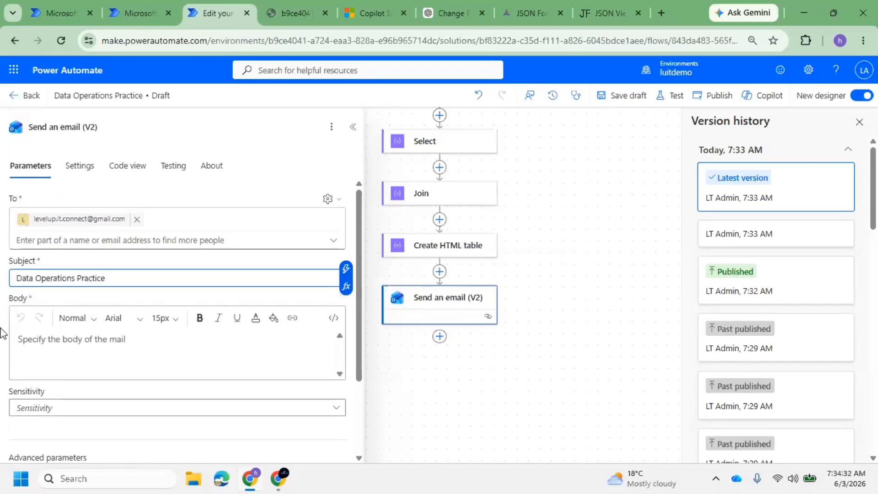
{"action": "left_click", "coordinate": [74, 339]}
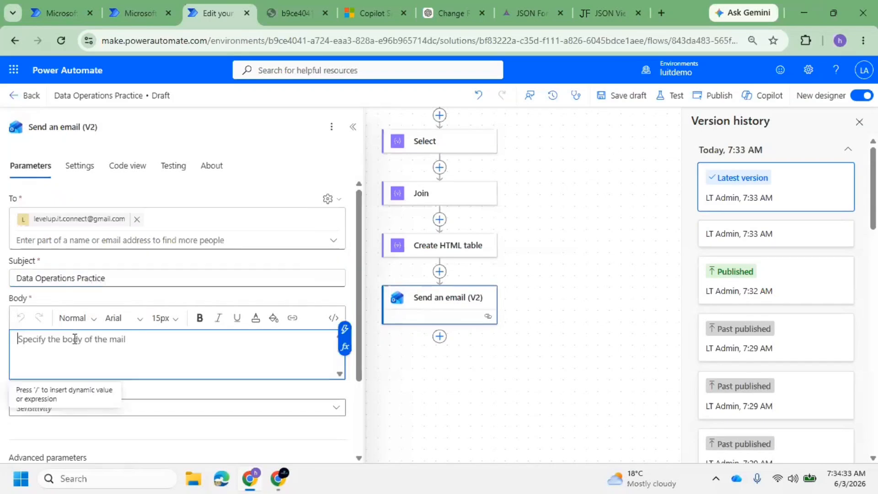
{"action": "left_click", "coordinate": [345, 329]}
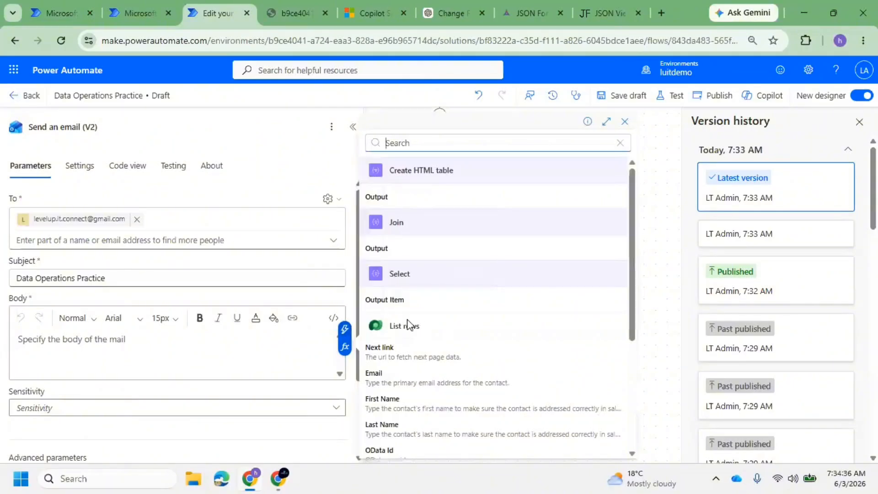
{"action": "scroll", "coordinate": [435, 289], "scroll_direction": "down", "scroll_amount": 2}
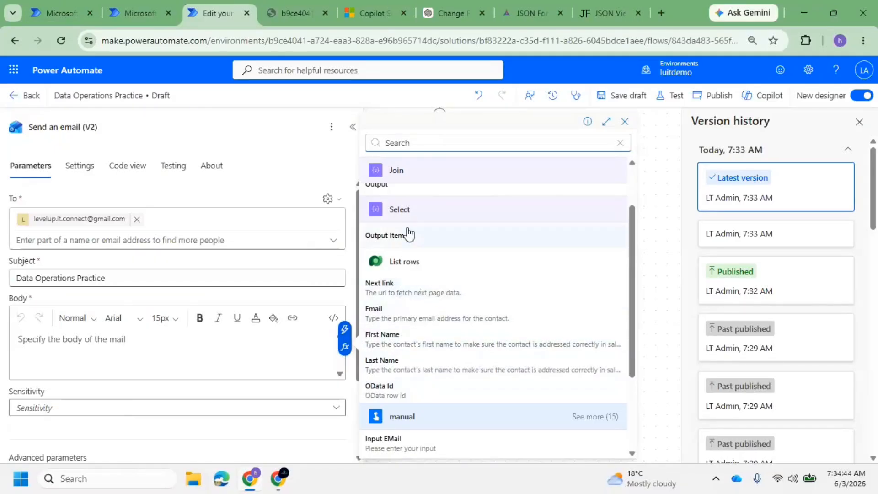
{"action": "left_click", "coordinate": [406, 241]}
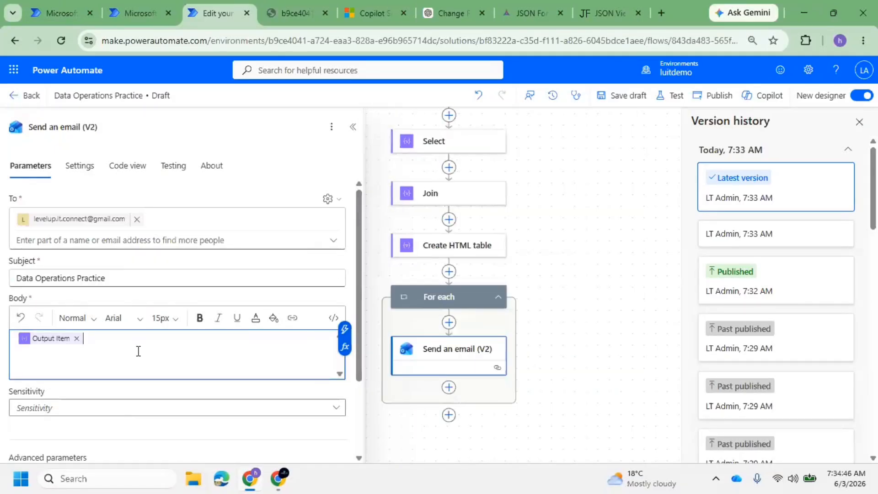
{"action": "left_click", "coordinate": [76, 339]}
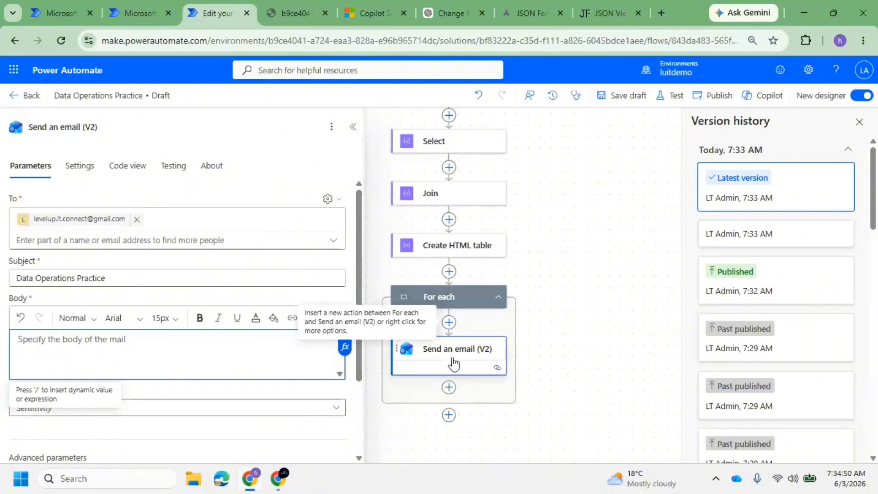
{"action": "scroll", "coordinate": [449, 355], "scroll_direction": "up", "scroll_amount": 3}
{"action": "scroll", "coordinate": [448, 328], "scroll_direction": "down", "scroll_amount": 2}
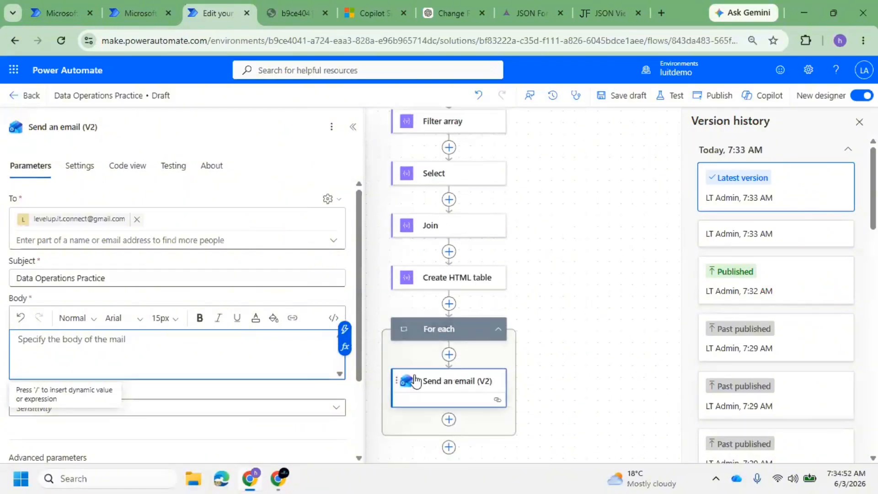
{"action": "left_click", "coordinate": [397, 330]}
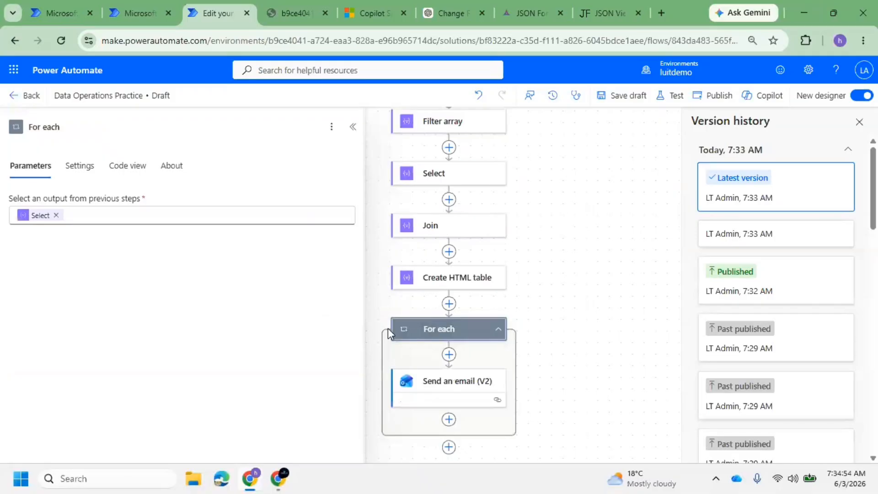
Delete the For each loop together with the email step inside it
{"action": "left_click", "coordinate": [333, 127]}
{"action": "left_click", "coordinate": [56, 215]}
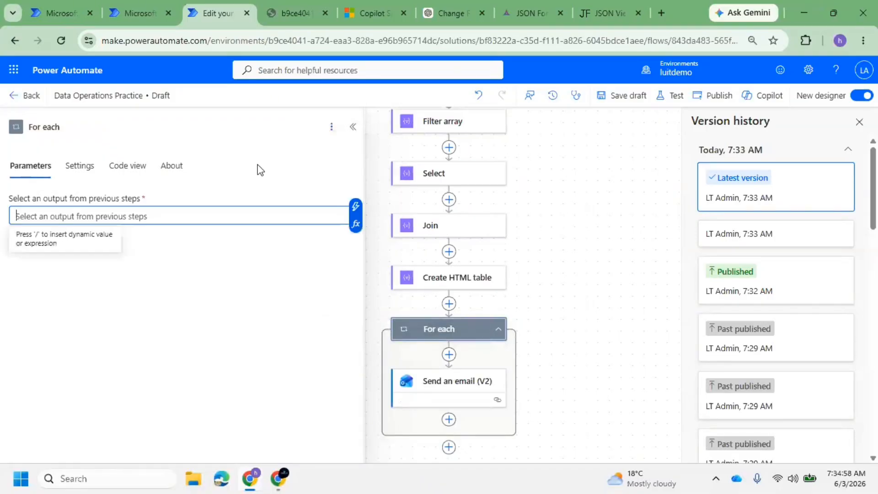
{"action": "left_click", "coordinate": [333, 128]}
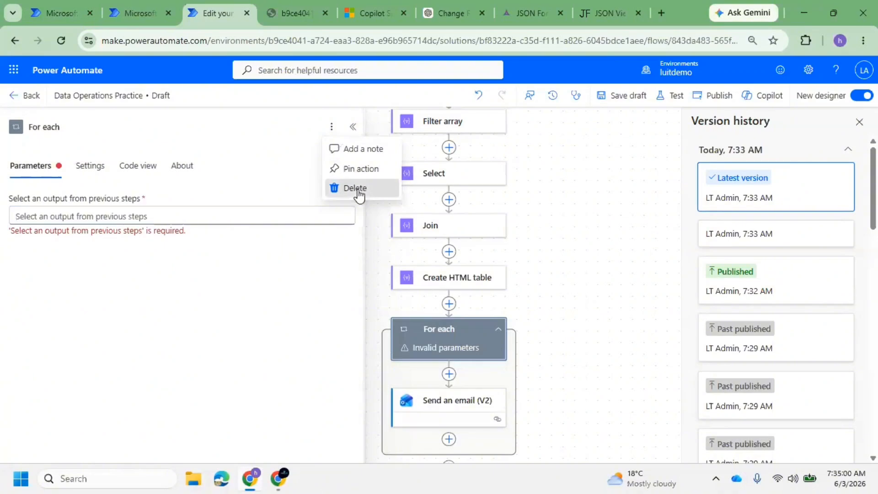
{"action": "left_click", "coordinate": [356, 189]}
{"action": "left_click", "coordinate": [579, 290]}
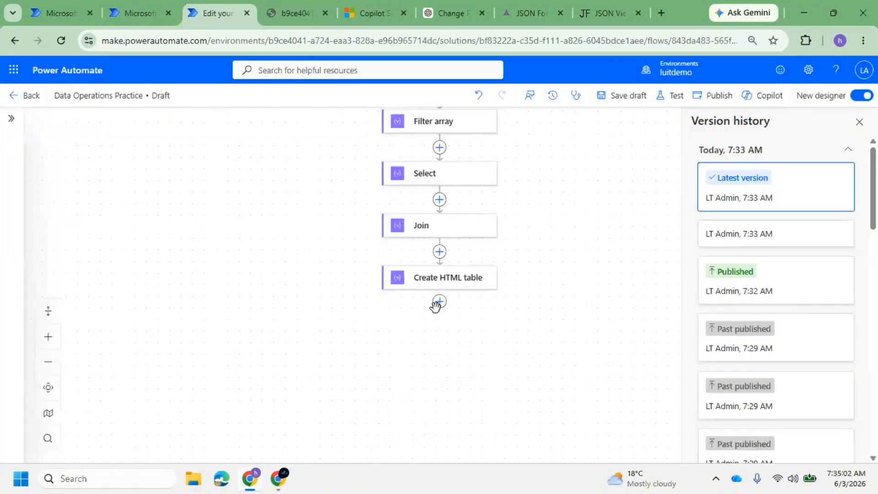
Add a Send an email (V2) action directly after Create HTML table
{"action": "left_click", "coordinate": [444, 305]}
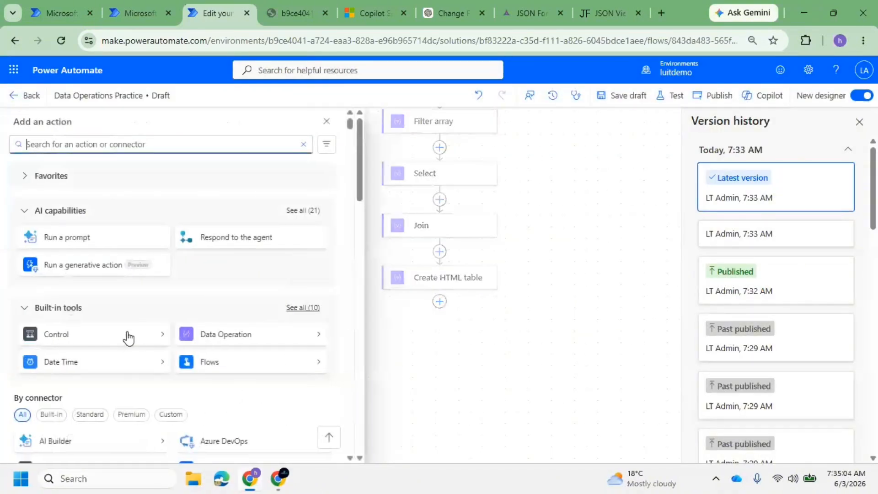
{"action": "type", "text": "Send"}
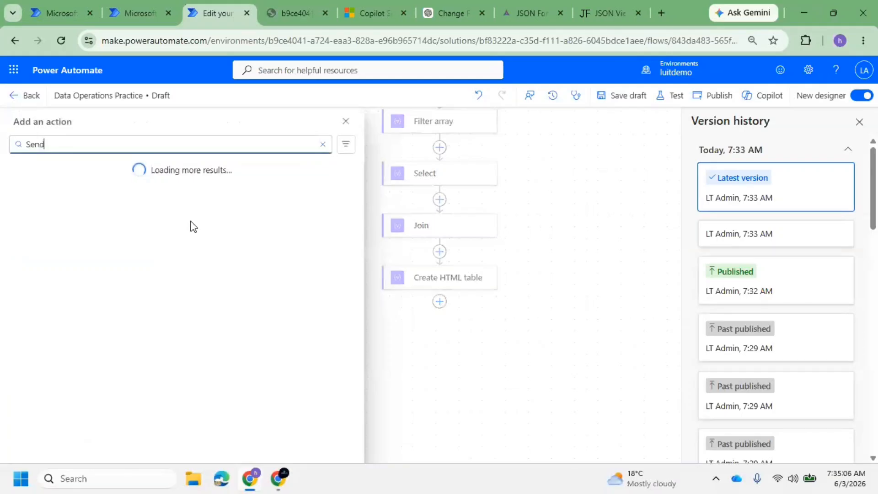
{"action": "type", "text": " ea"}
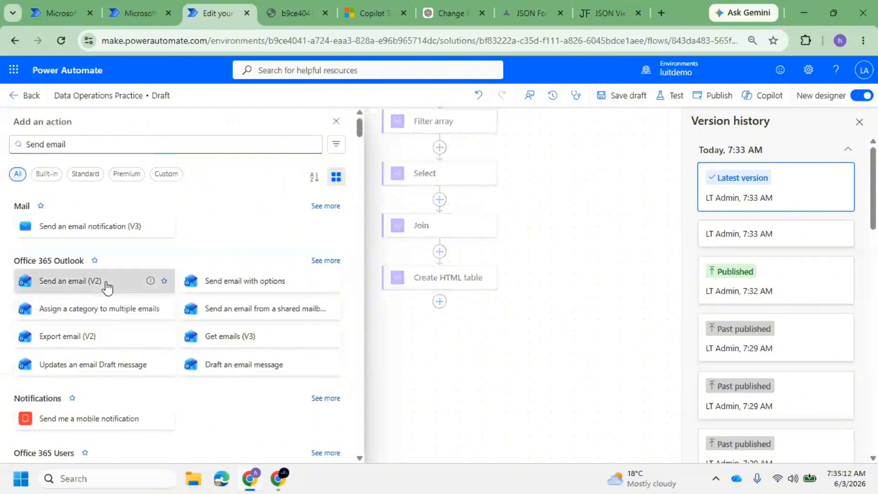
{"action": "left_click", "coordinate": [107, 284]}
Browse the email Body's dynamic values, closing the list without inserting anything
{"action": "left_click", "coordinate": [52, 316]}
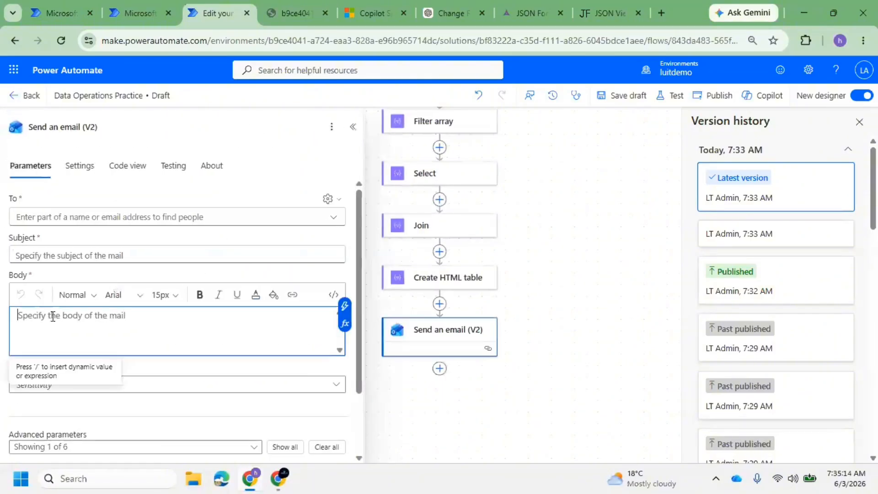
{"action": "left_click", "coordinate": [344, 306]}
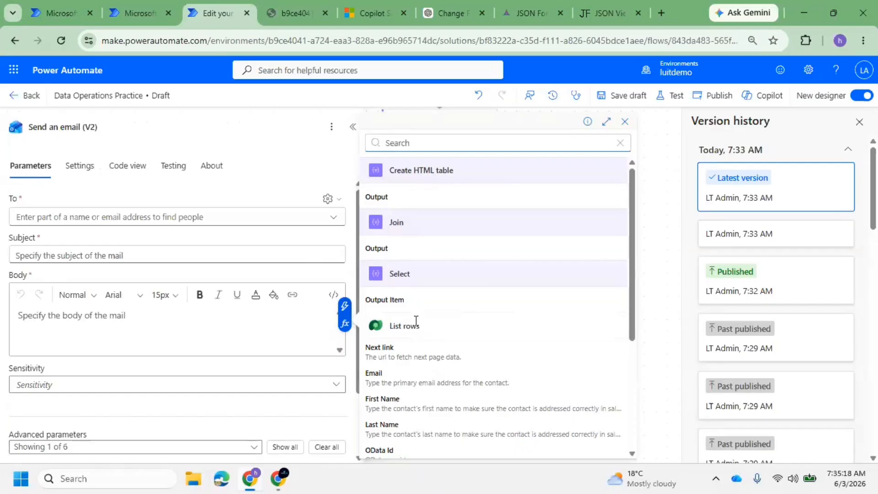
{"action": "scroll", "coordinate": [414, 323], "scroll_direction": "down", "scroll_amount": 3}
{"action": "scroll", "coordinate": [418, 314], "scroll_direction": "up", "scroll_amount": 2}
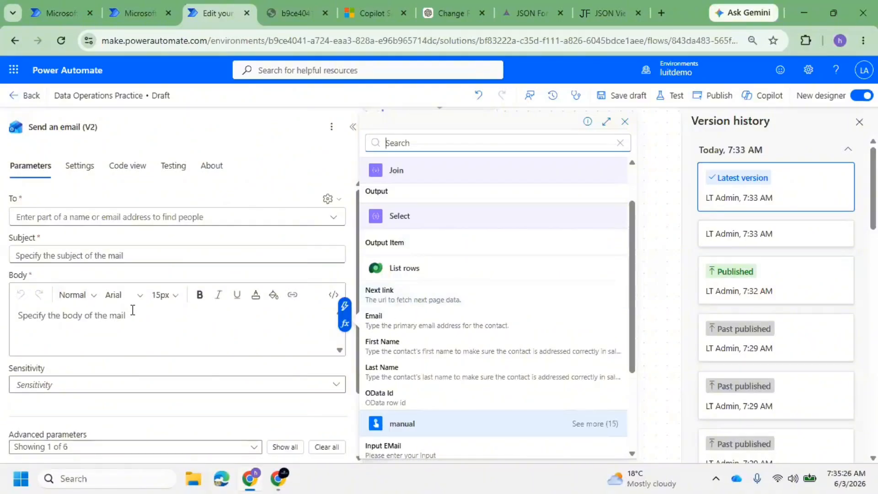
{"action": "left_click", "coordinate": [62, 329]}
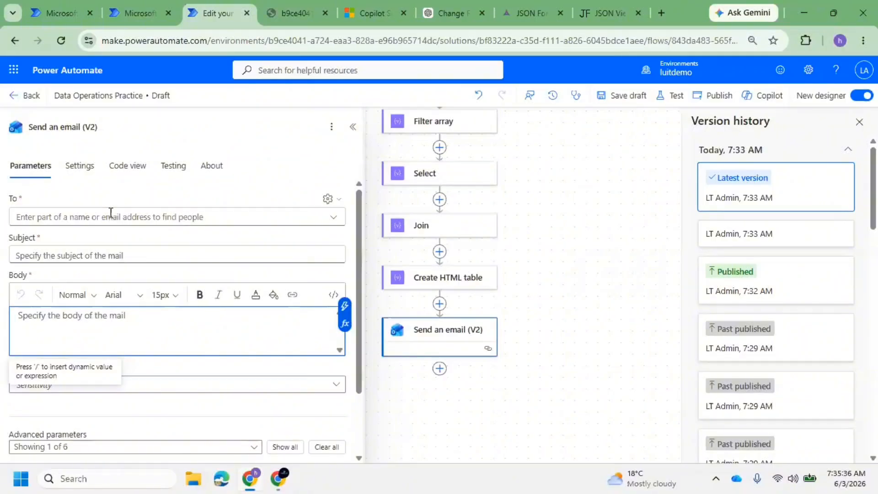
Clear the stray body text and add the recipient's e-mail address to the email's To field
{"action": "type", "text": "l"}
{"action": "key", "text": "BackSpace"}
{"action": "key", "text": "BackSpace"}
{"action": "key", "text": "BackSpace"}
{"action": "left_click", "coordinate": [111, 216]}
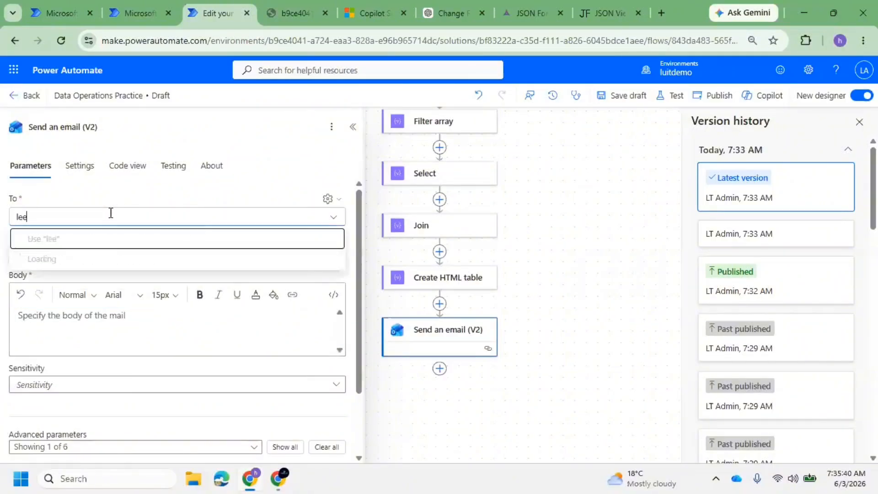
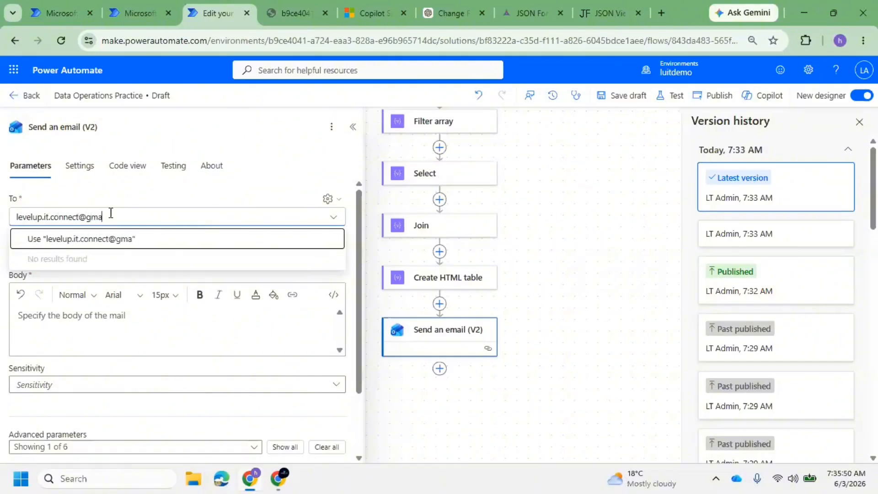
{"action": "left_click", "coordinate": [132, 239]}
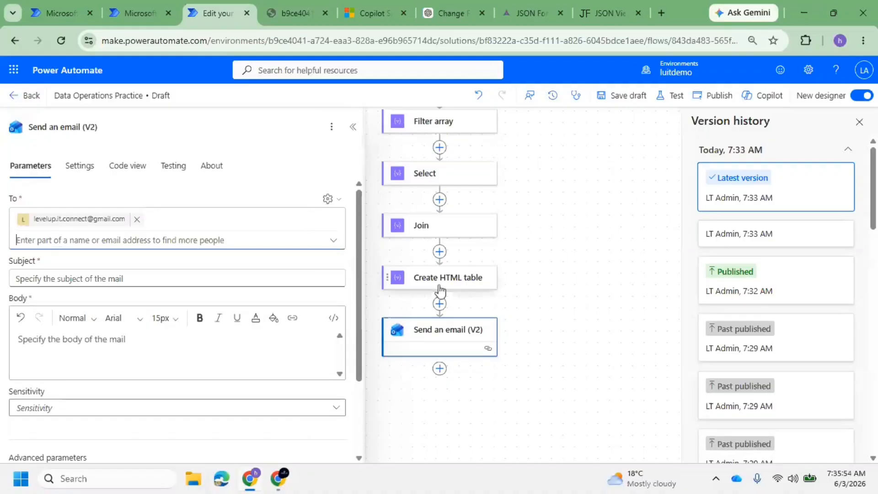
Insert a Compose step before the email, with the List rows body/value as its Inputs
{"action": "left_click", "coordinate": [439, 303]}
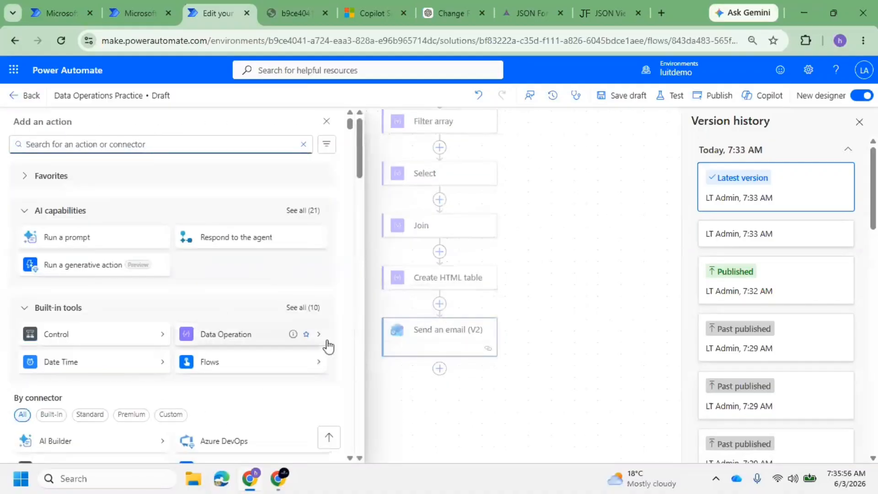
{"action": "left_click", "coordinate": [326, 337]}
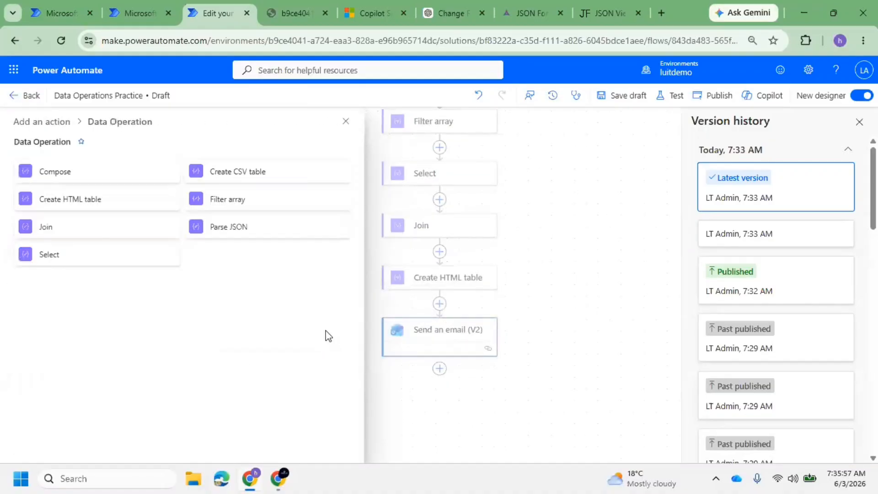
{"action": "left_click", "coordinate": [93, 186]}
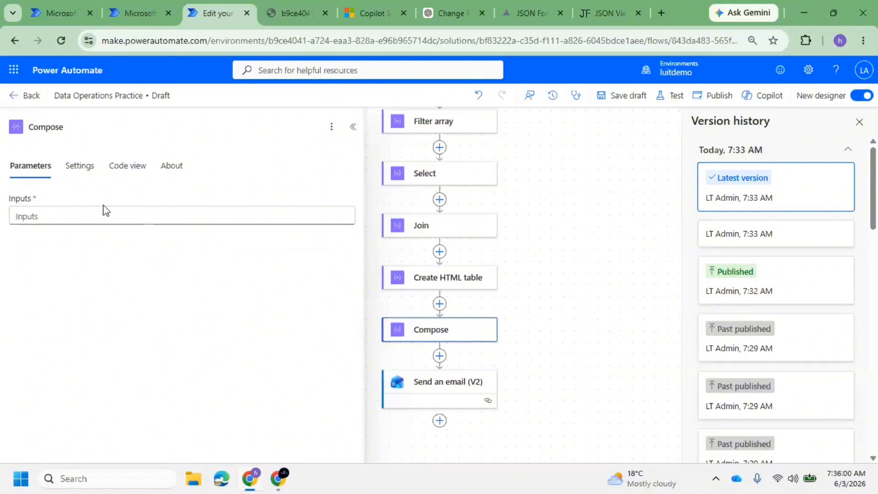
{"action": "left_click", "coordinate": [72, 218]}
{"action": "left_click", "coordinate": [355, 206]}
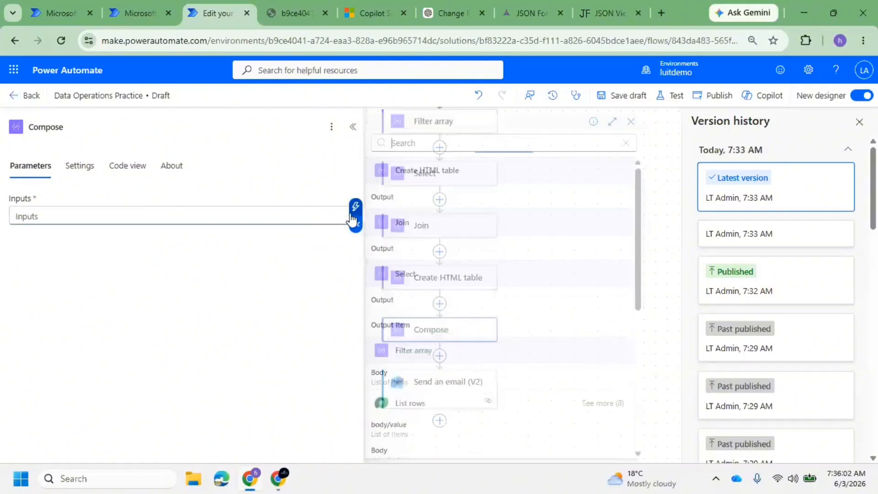
{"action": "scroll", "coordinate": [407, 357], "scroll_direction": "down", "scroll_amount": 2}
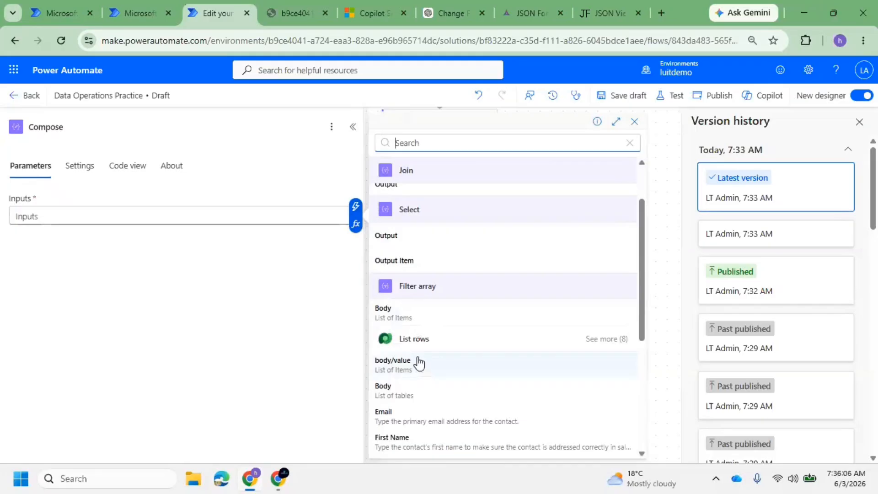
{"action": "left_click", "coordinate": [420, 364]}
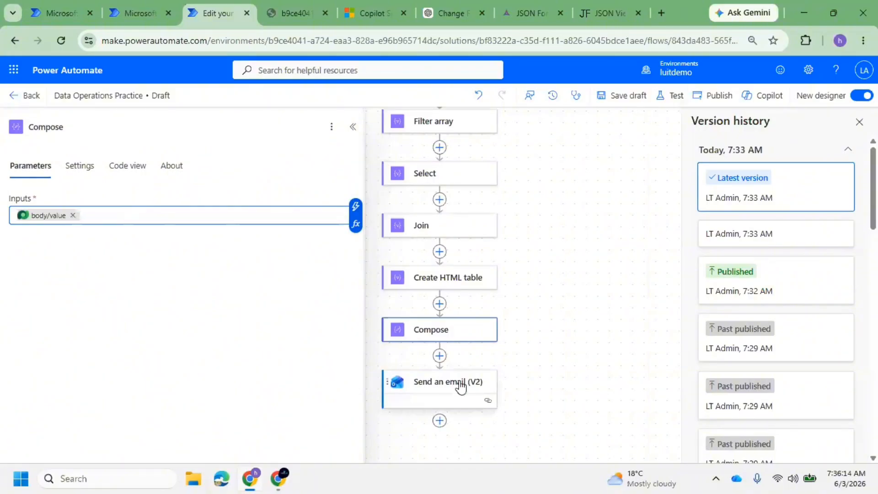
Put the Compose Outputs into the email Body and save the draft
{"action": "left_click", "coordinate": [440, 382]}
{"action": "left_click", "coordinate": [53, 333]}
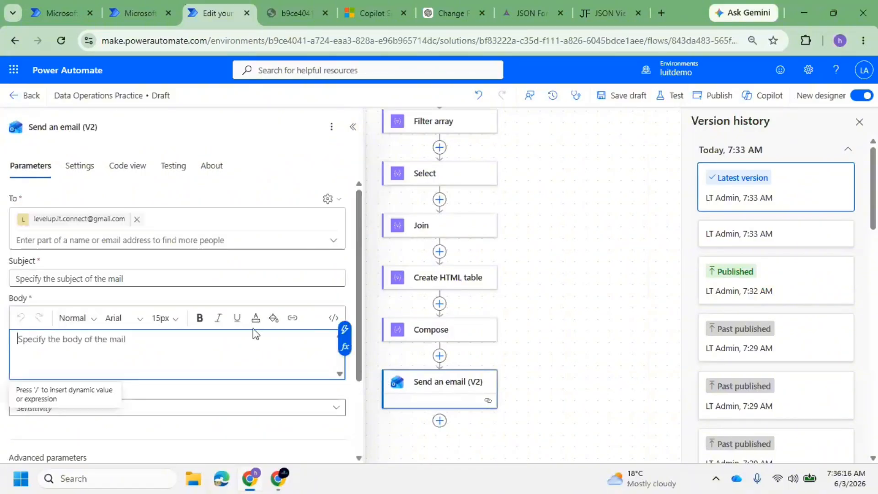
{"action": "left_click", "coordinate": [346, 329]}
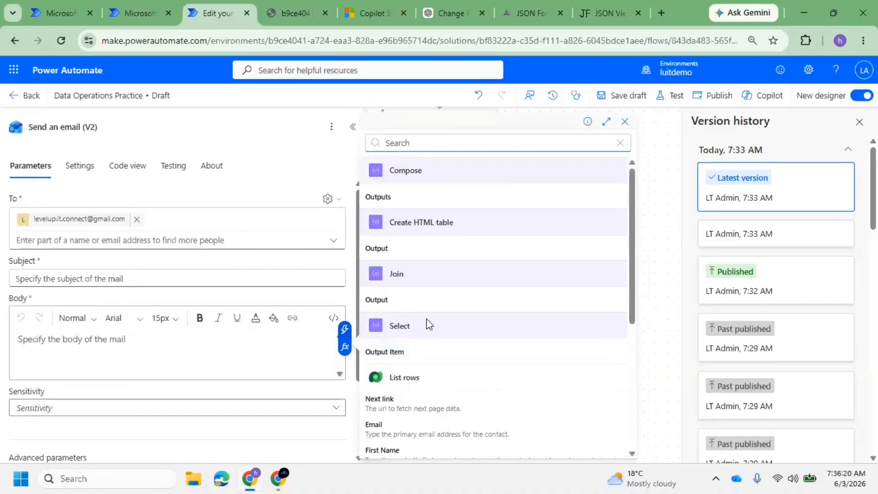
{"action": "left_click", "coordinate": [416, 197]}
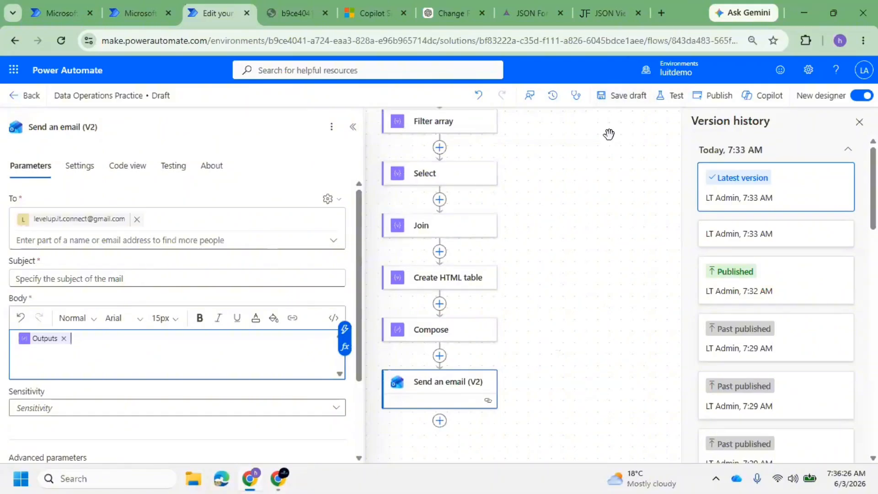
{"action": "left_click", "coordinate": [639, 103]}
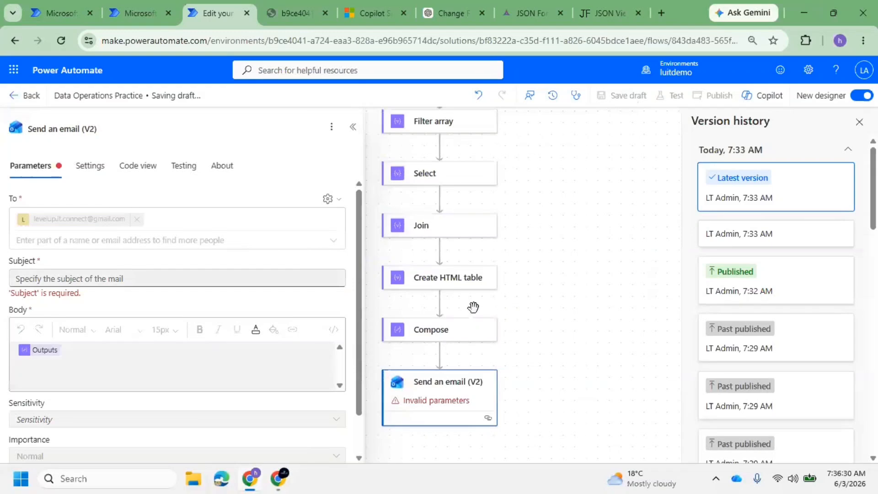
Set the email subject to 'Data Operations Practice' and save the draft
{"action": "left_click", "coordinate": [136, 270]}
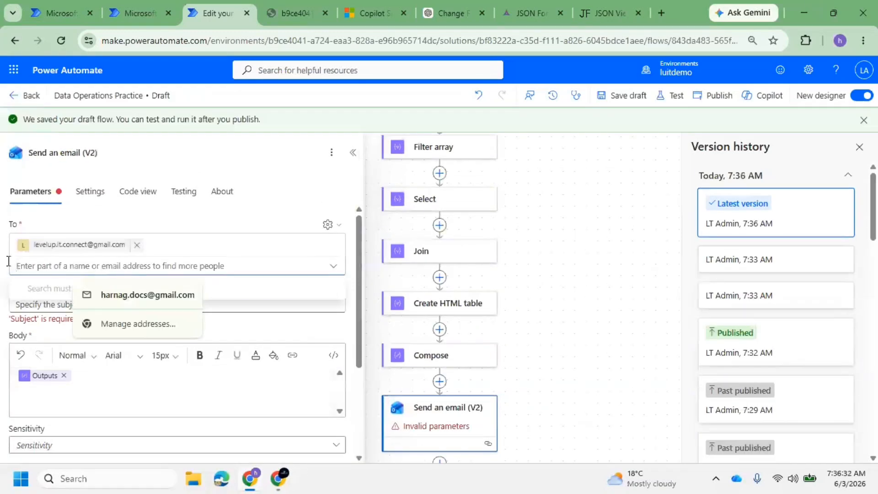
{"action": "left_click", "coordinate": [38, 309]}
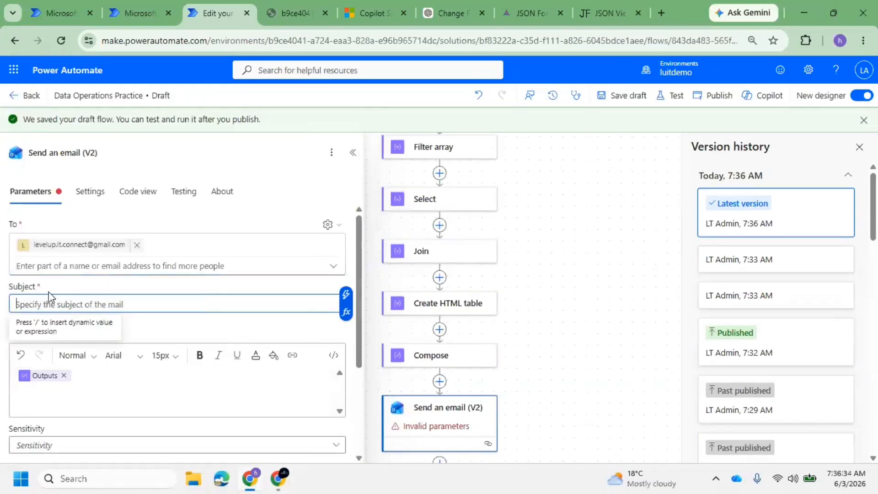
{"action": "type", "text": "Data Operations Practice"}
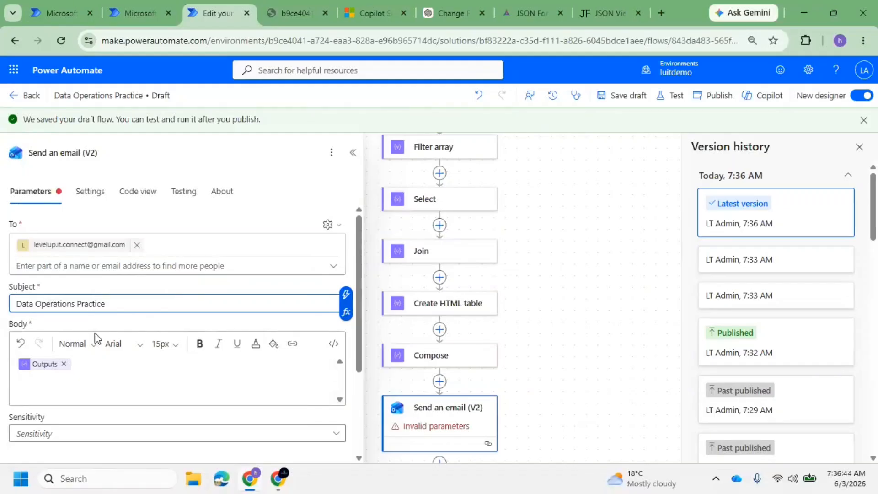
{"action": "scroll", "coordinate": [96, 339], "scroll_direction": "down", "scroll_amount": 3}
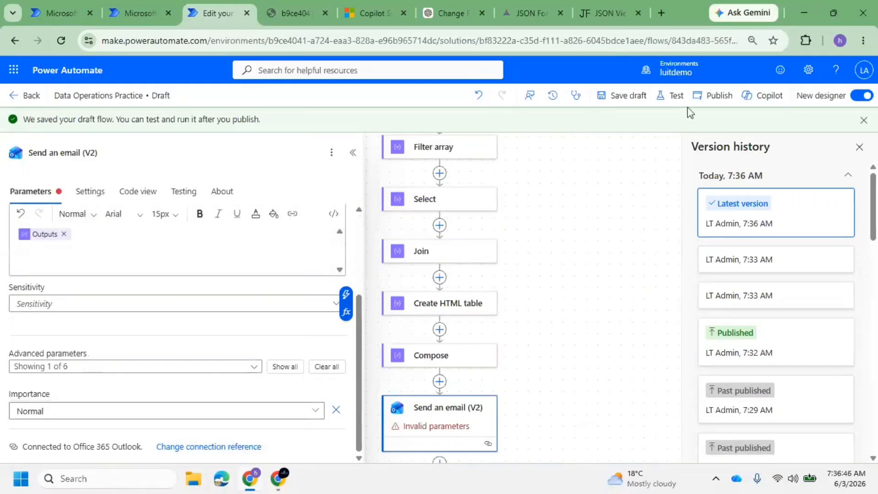
{"action": "left_click", "coordinate": [624, 95]}
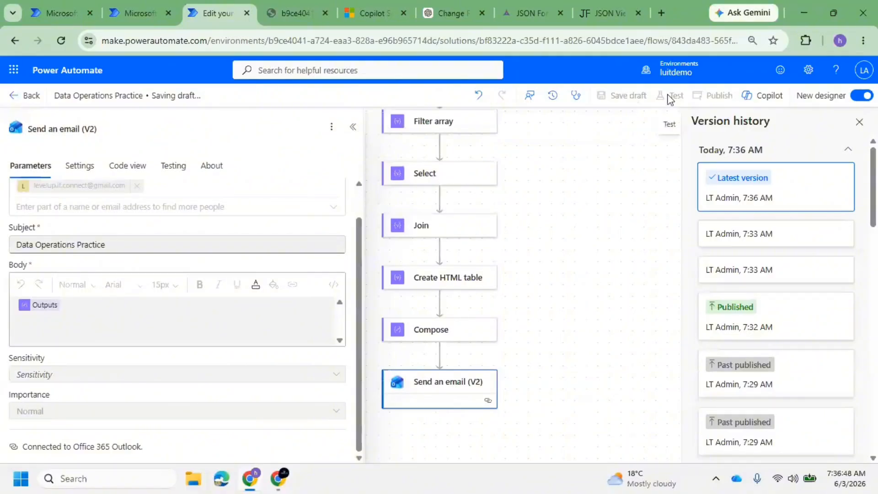
Try the automatic test option, save the draft again, and close the test and version panels
{"action": "left_click", "coordinate": [669, 96]}
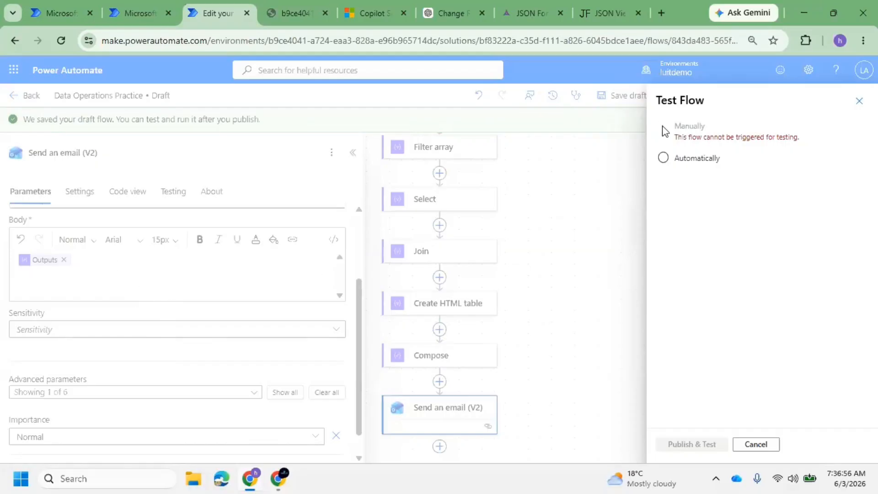
{"action": "left_click", "coordinate": [664, 158]}
{"action": "left_click", "coordinate": [858, 100]}
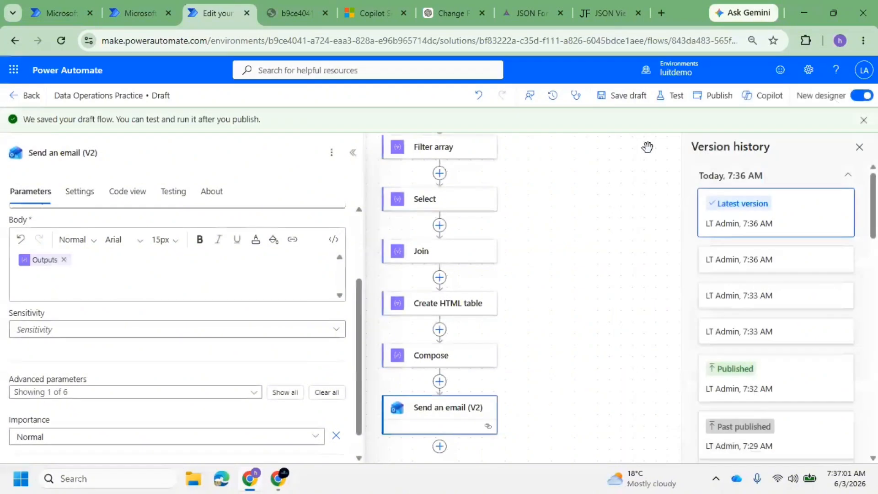
{"action": "left_click", "coordinate": [611, 103]}
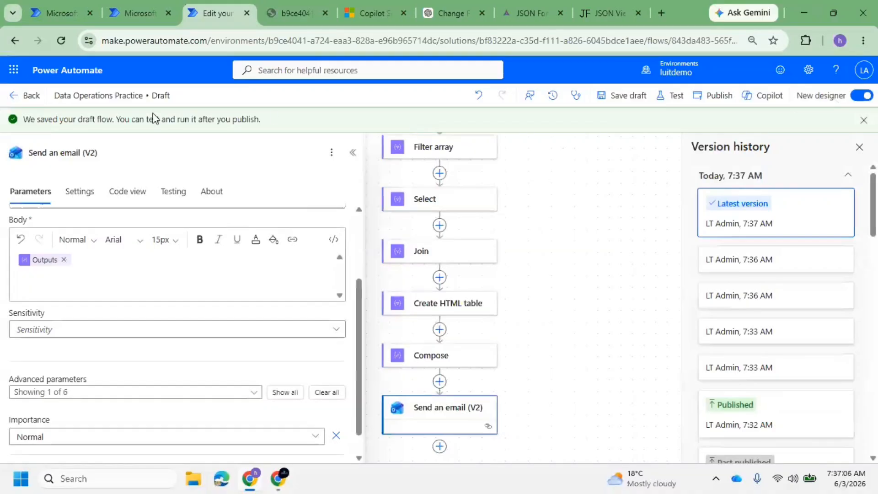
{"action": "left_click", "coordinate": [860, 150]}
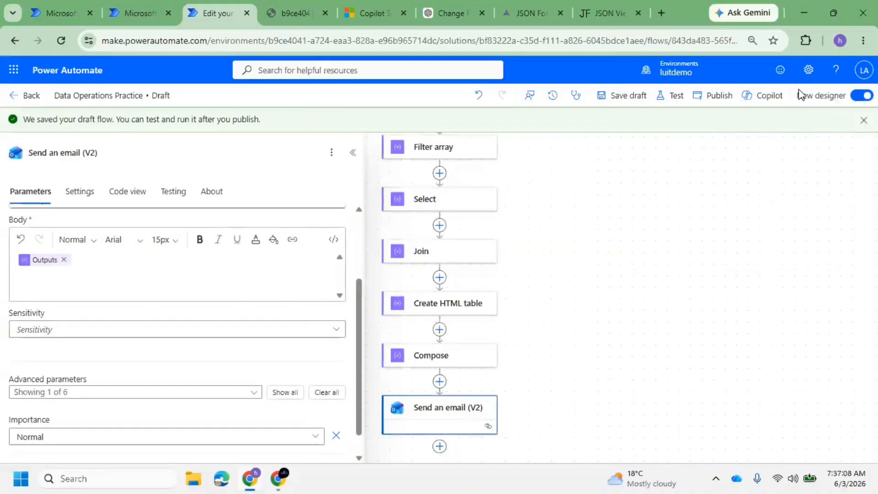
{"action": "left_click", "coordinate": [674, 98]}
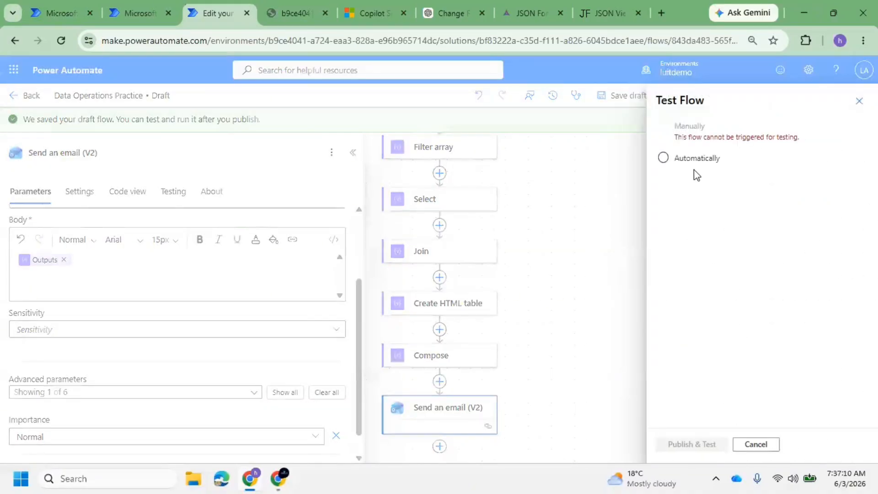
{"action": "left_click", "coordinate": [860, 101]}
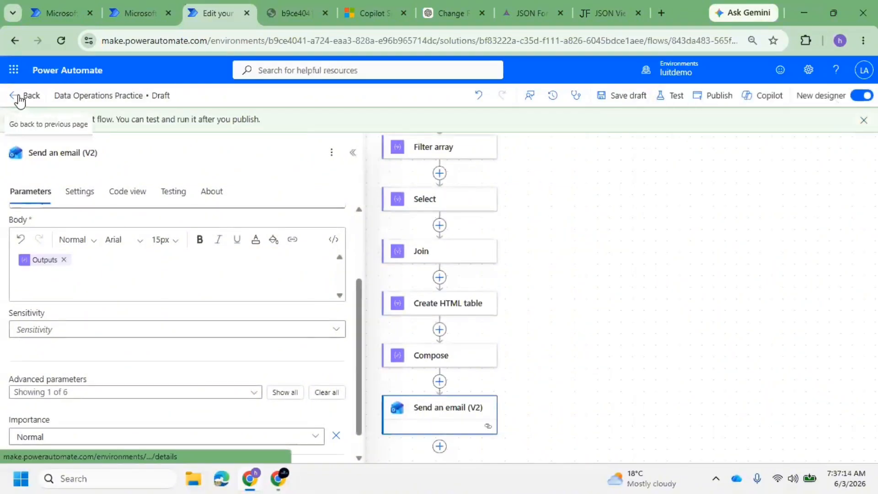
{"action": "scroll", "coordinate": [449, 253], "scroll_direction": "up", "scroll_amount": 6}
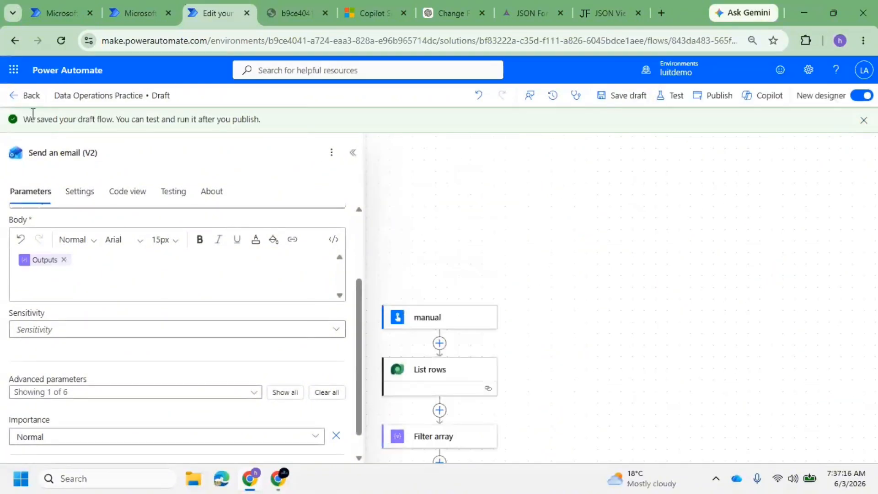
Run the flow from its details page with a sample input e-mail, then bring up the meeting window
{"action": "left_click", "coordinate": [14, 96]}
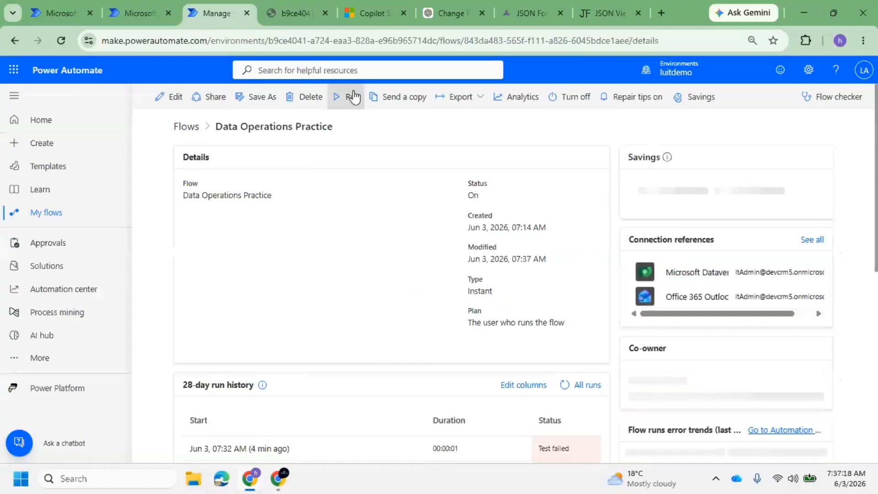
{"action": "left_click", "coordinate": [351, 96]}
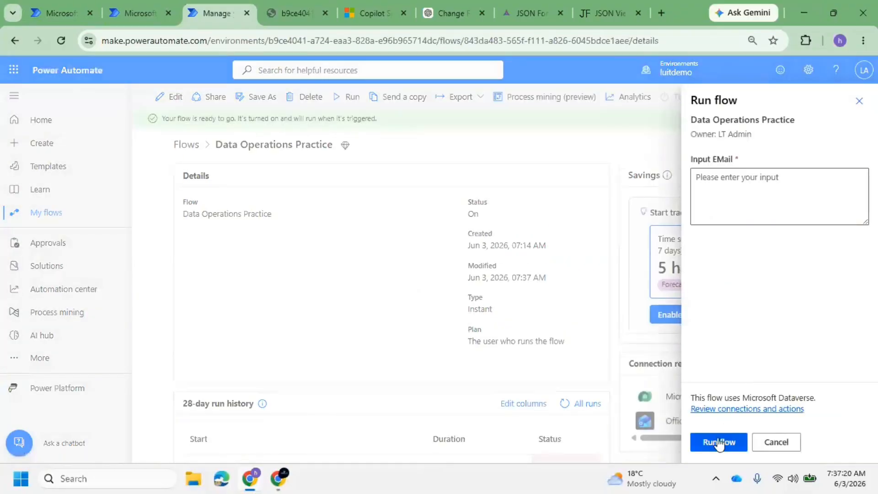
{"action": "left_click", "coordinate": [719, 443]}
{"action": "left_click", "coordinate": [720, 188]}
{"action": "type", "text": "n"}
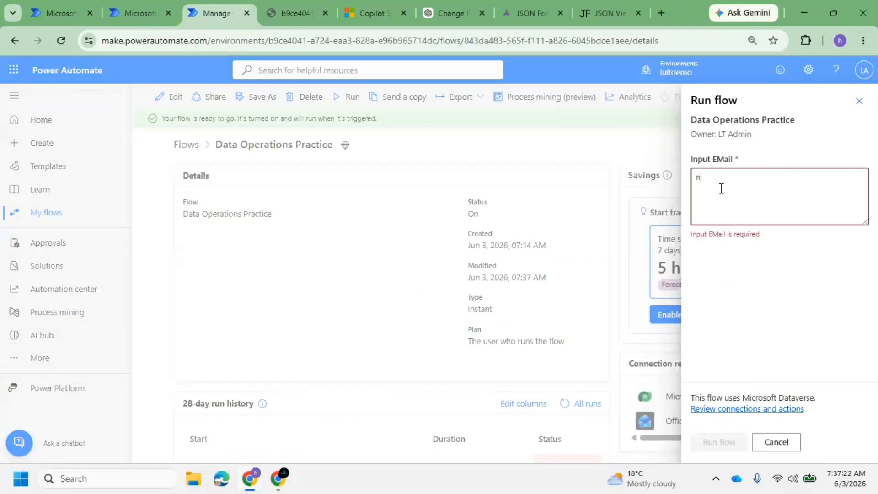
{"action": "type", "text": "h@"}
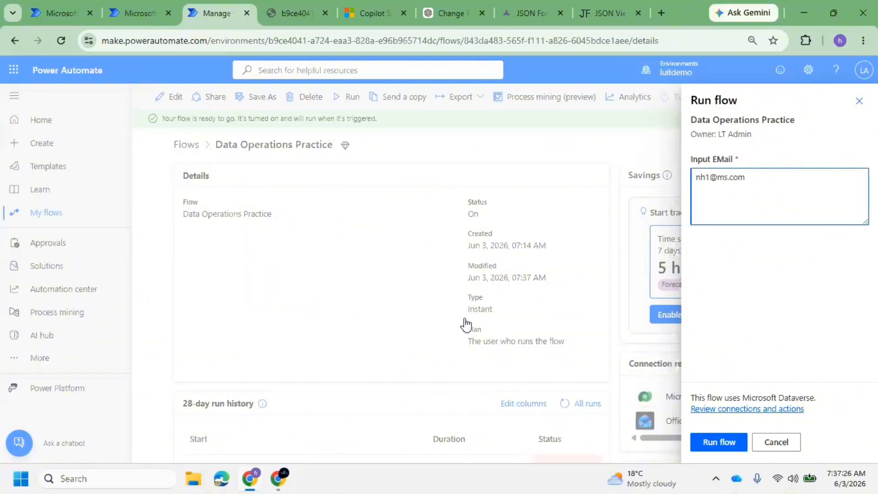
{"action": "left_click", "coordinate": [703, 443]}
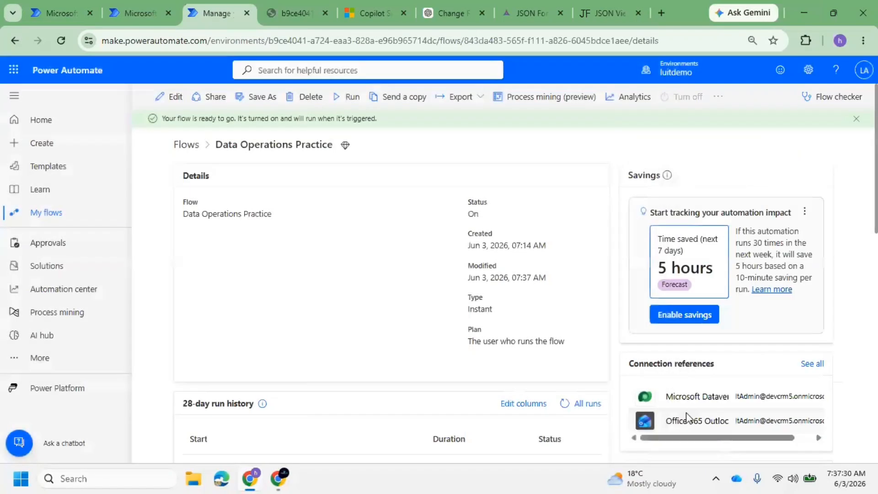
{"action": "left_click", "coordinate": [719, 447]}
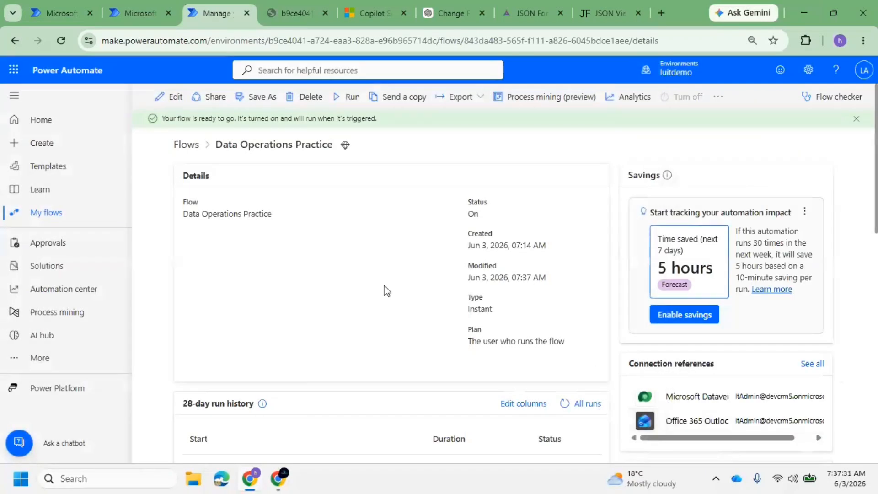
{"action": "left_click", "coordinate": [273, 484]}
{"action": "left_click", "coordinate": [257, 391]}
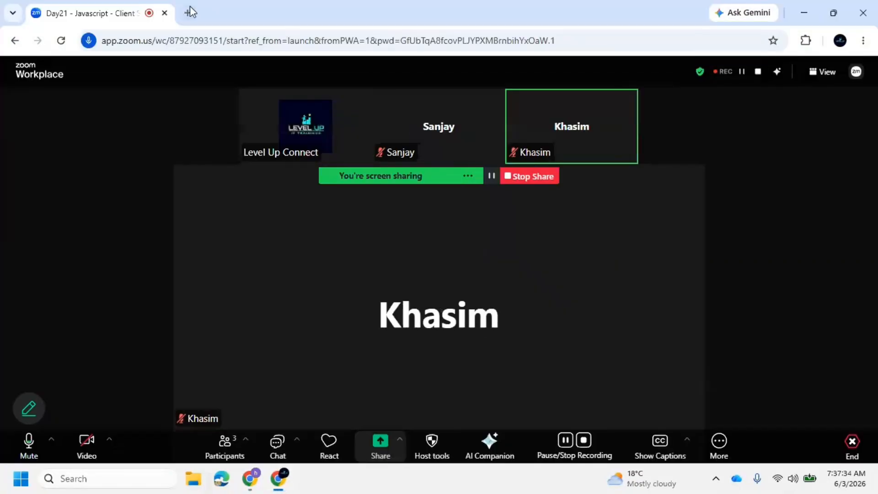
Open Gmail in a new tab, read the newest Contact Record Status email, and return to Power Automate
{"action": "left_click", "coordinate": [187, 13]}
{"action": "type", "text": "g"}
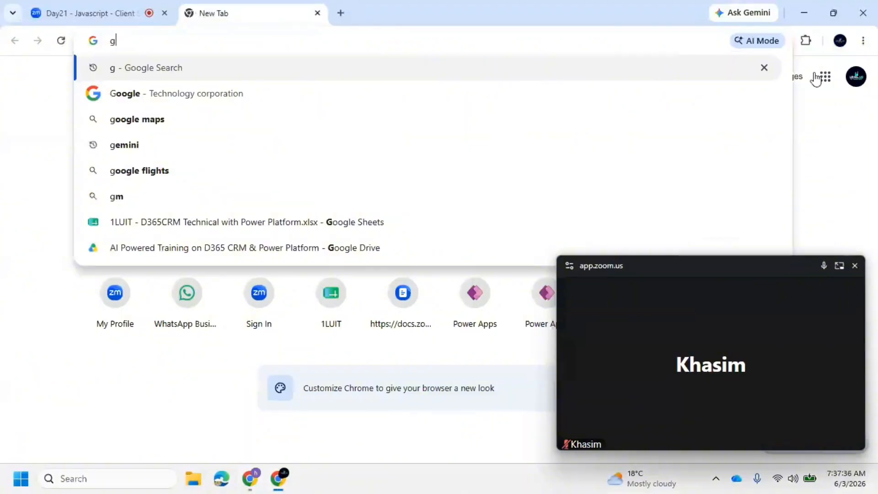
{"action": "left_click", "coordinate": [825, 78]}
{"action": "left_click", "coordinate": [757, 77]}
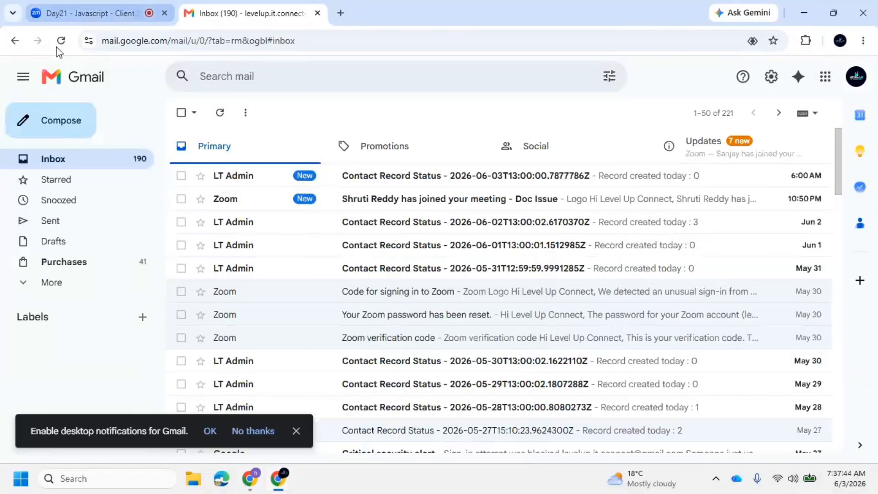
{"action": "left_click", "coordinate": [87, 22]}
{"action": "left_click", "coordinate": [204, 12]}
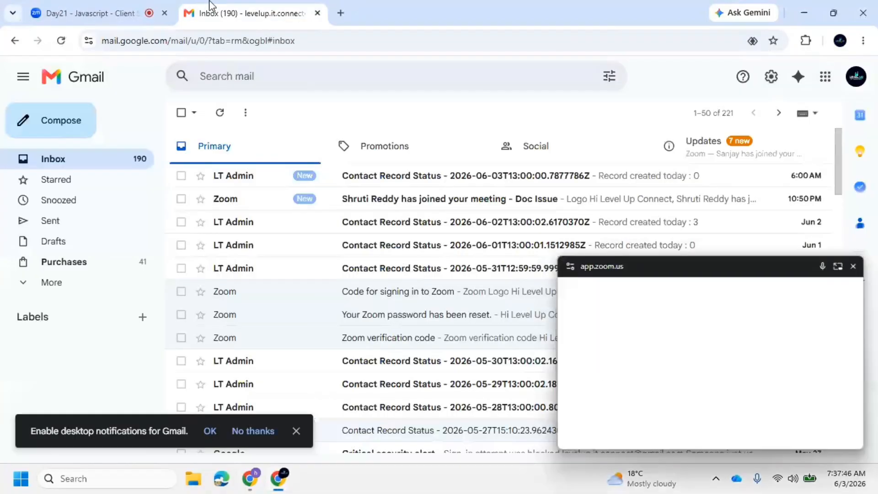
{"action": "left_click", "coordinate": [469, 176]}
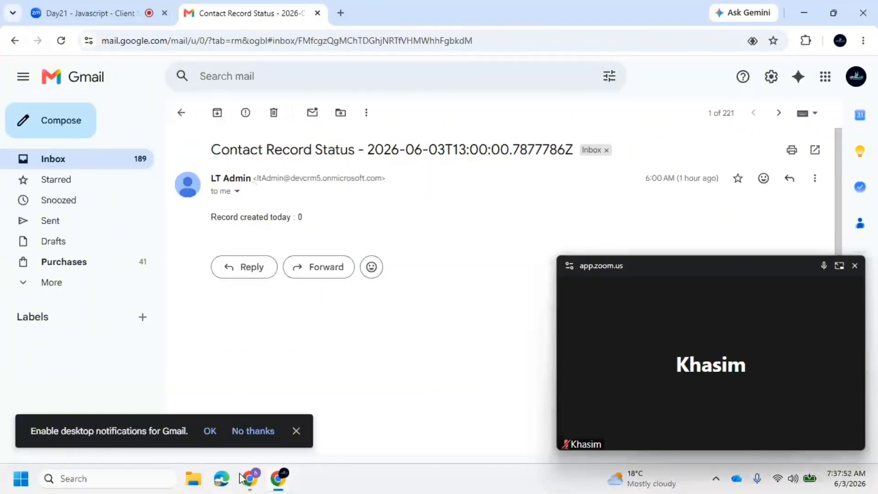
{"action": "left_click", "coordinate": [253, 484]}
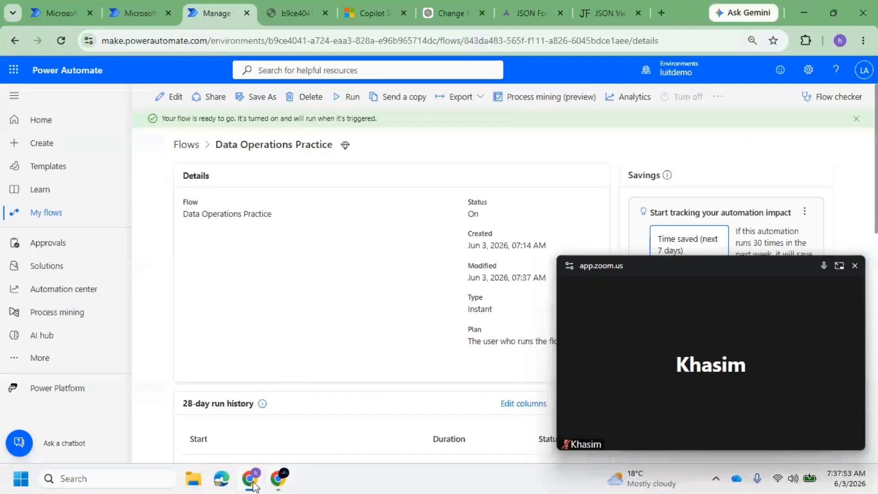
Open the Jun 3 07:37 AM run from the run history, review the failed Join action, and go back
{"action": "left_click", "coordinate": [855, 266]}
{"action": "scroll", "coordinate": [396, 275], "scroll_direction": "down", "scroll_amount": 4}
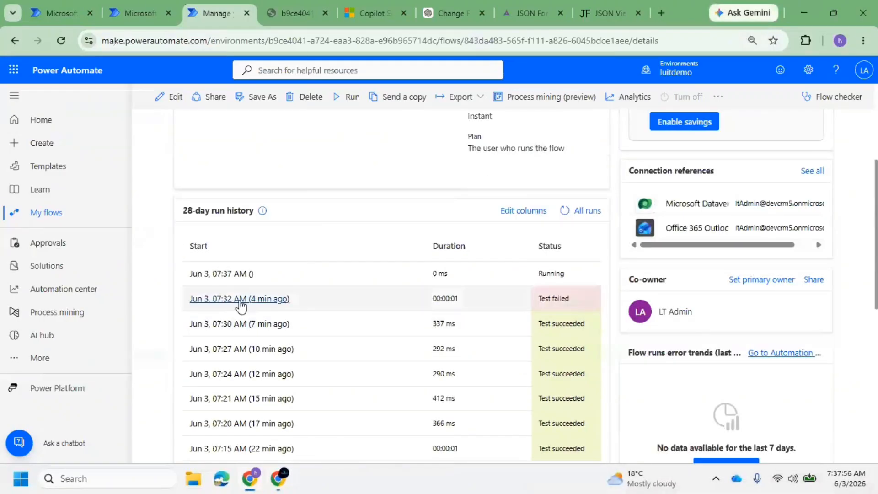
{"action": "left_click", "coordinate": [222, 274]}
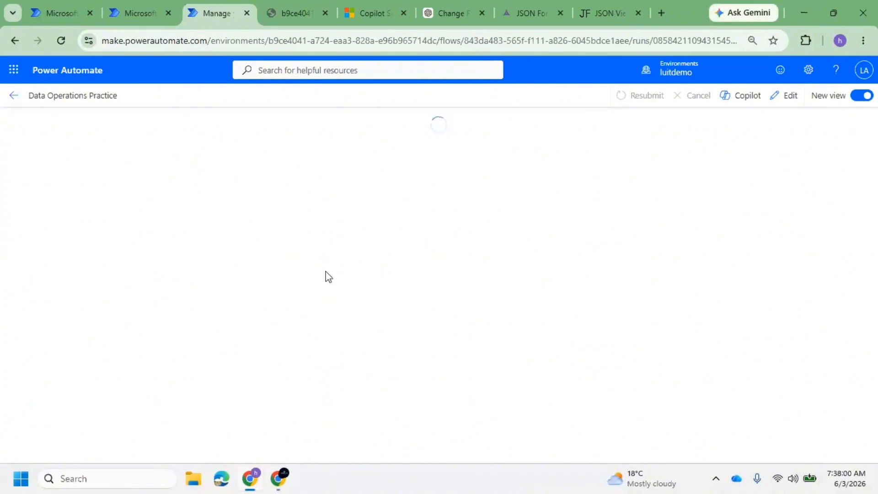
{"action": "scroll", "coordinate": [533, 352], "scroll_direction": "down", "scroll_amount": 6}
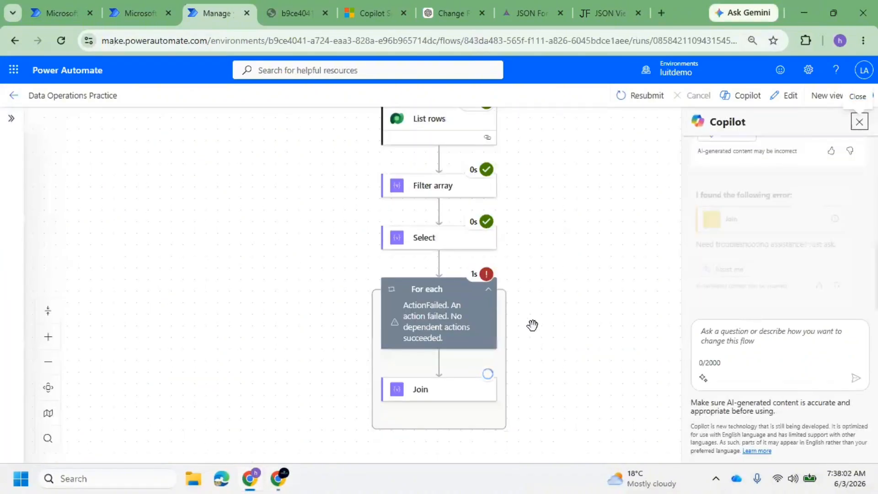
{"action": "scroll", "coordinate": [499, 315], "scroll_direction": "up", "scroll_amount": 6}
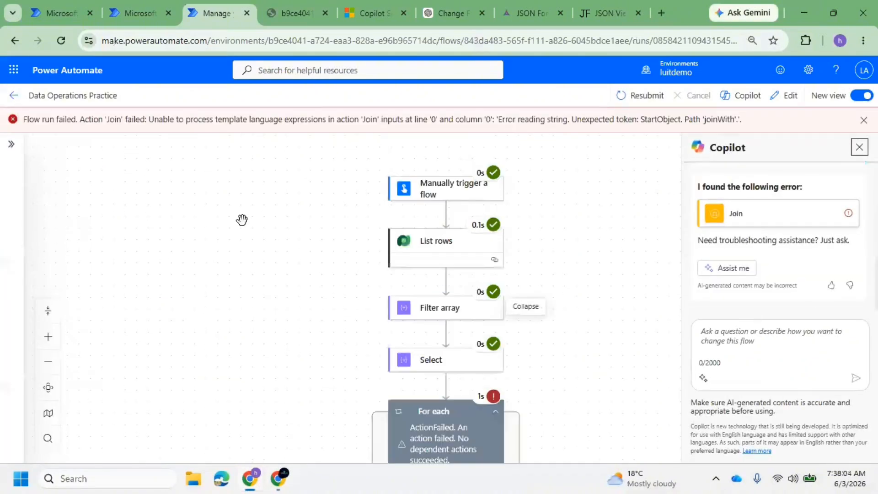
{"action": "left_click", "coordinate": [17, 97]}
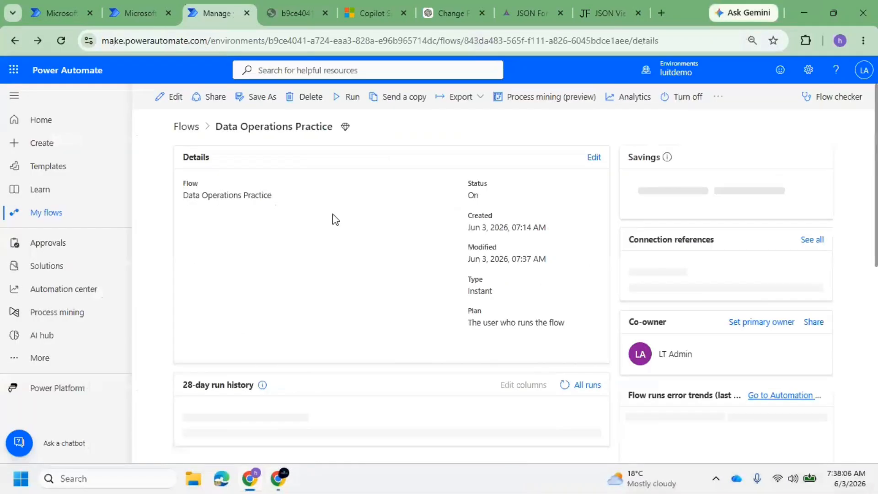
{"action": "scroll", "coordinate": [408, 277], "scroll_direction": "down", "scroll_amount": 5}
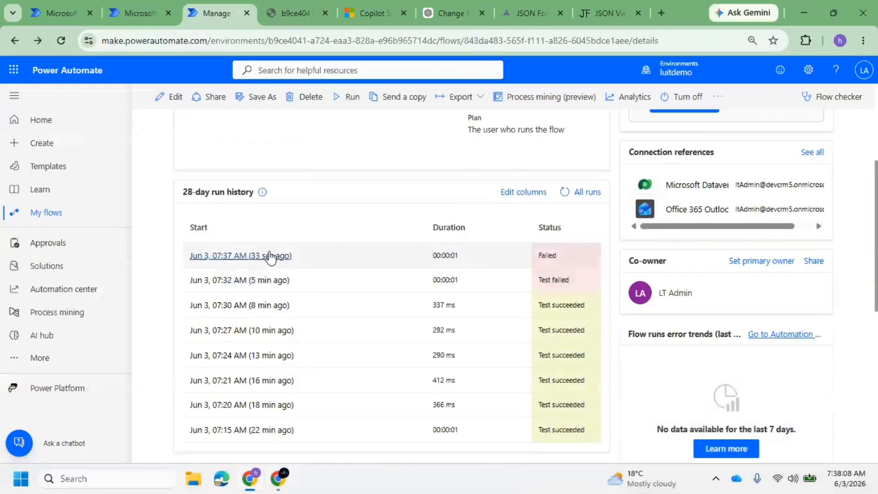
{"action": "scroll", "coordinate": [210, 145], "scroll_direction": "up", "scroll_amount": 4}
Open the Data Operations Practice flow in the editor and publish it
{"action": "left_click", "coordinate": [166, 96]}
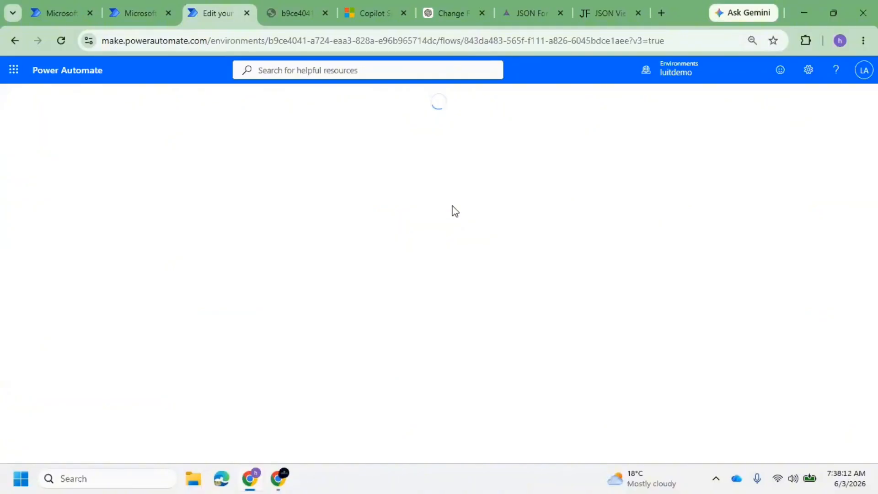
{"action": "scroll", "coordinate": [453, 238], "scroll_direction": "down", "scroll_amount": 3}
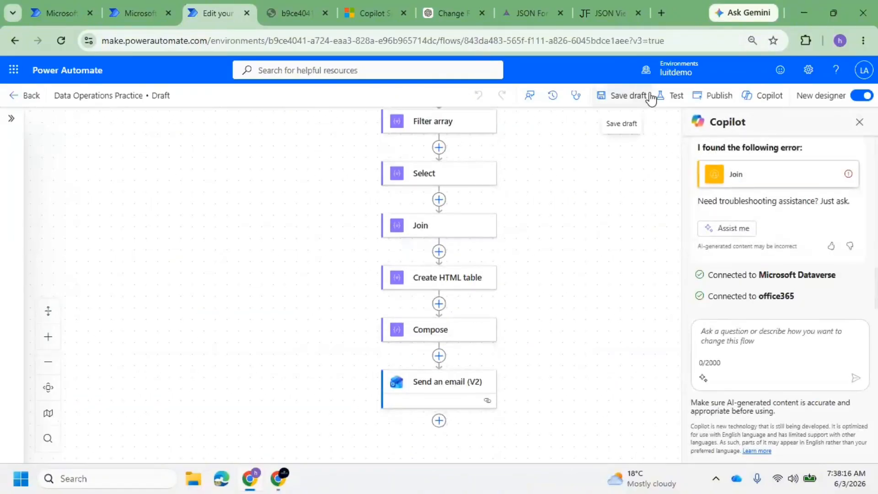
{"action": "left_click", "coordinate": [721, 98]}
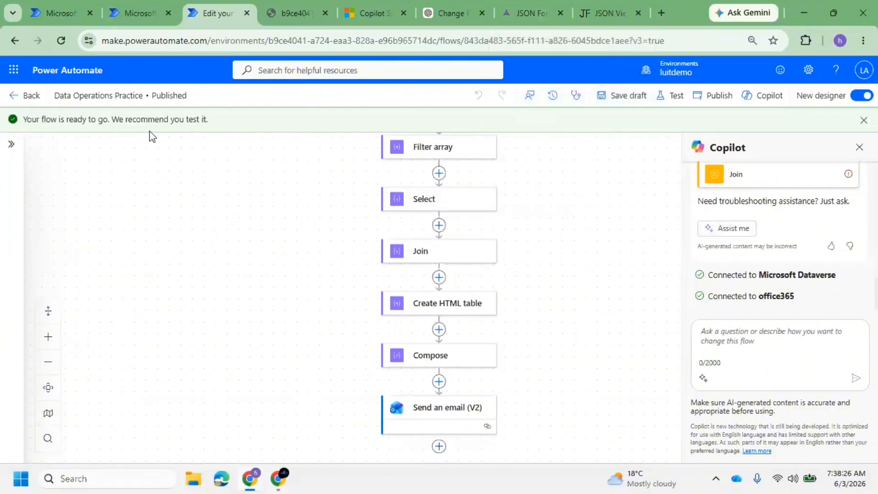
Test the flow manually with an input e-mail so every step through Send an email (V2) succeeds
{"action": "left_click", "coordinate": [671, 95]}
{"action": "left_click", "coordinate": [721, 139]}
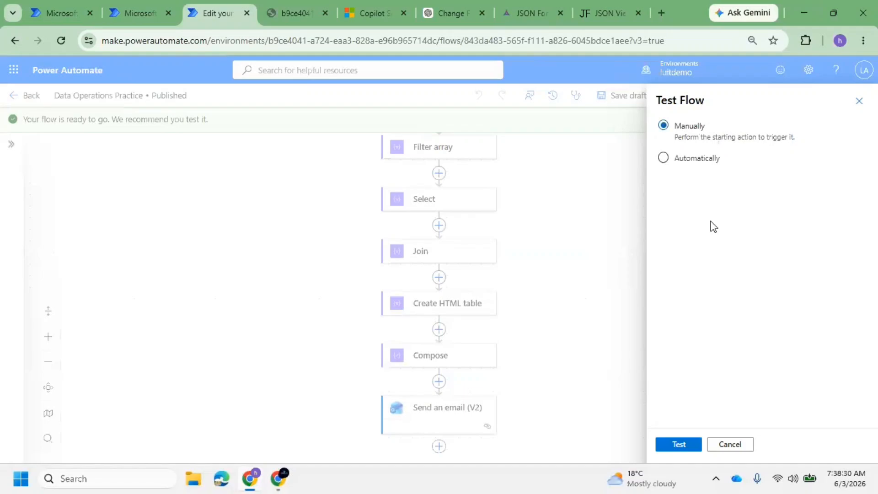
{"action": "left_click", "coordinate": [680, 445]}
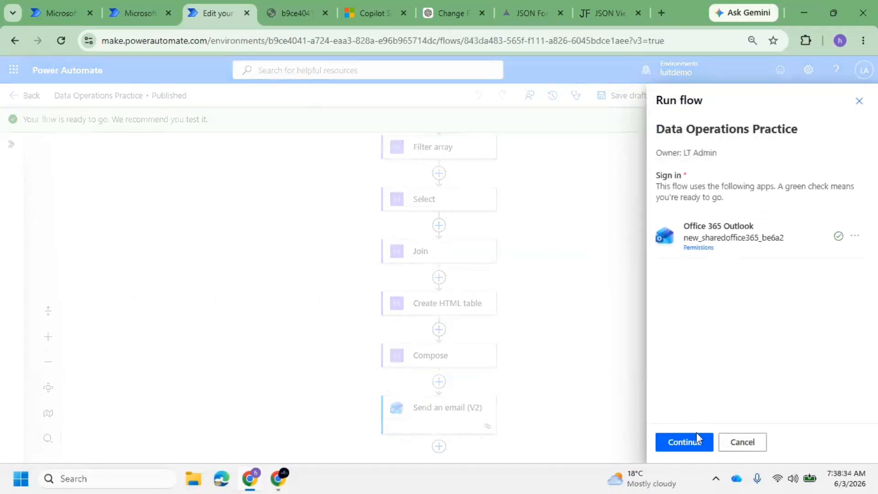
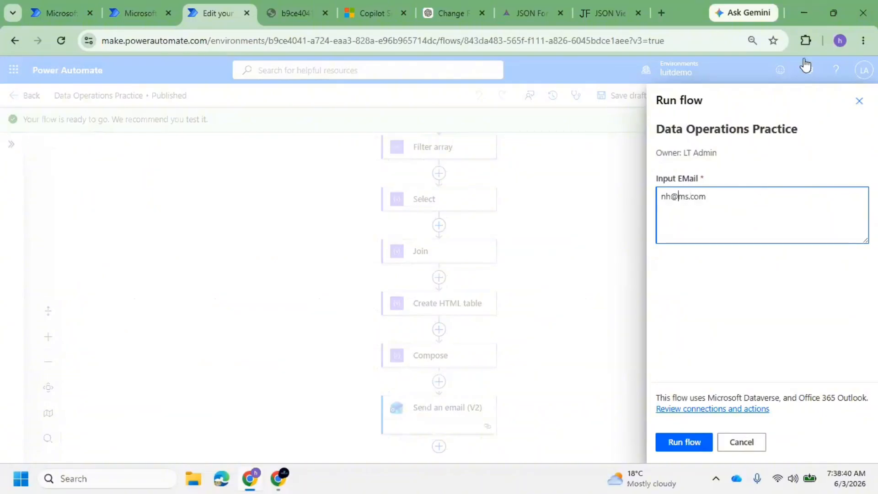
{"action": "left_click", "coordinate": [686, 443]}
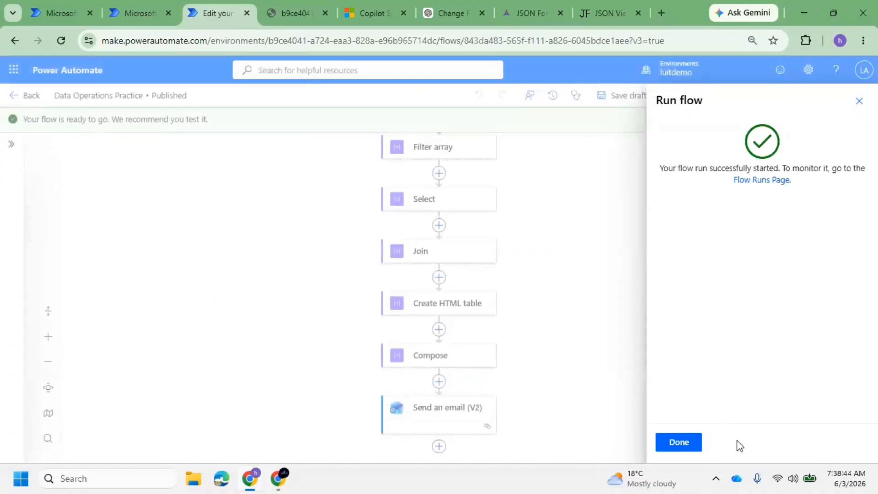
{"action": "left_click", "coordinate": [678, 442]}
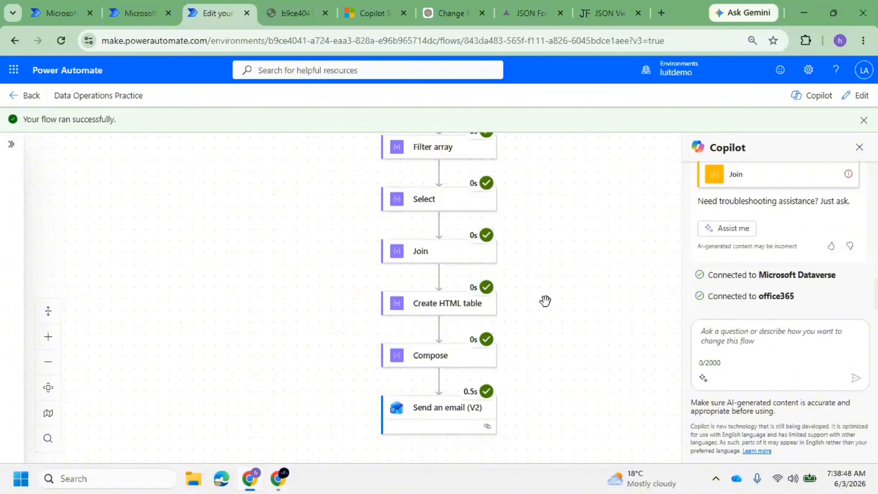
{"action": "mouse_move", "coordinate": [280, 479]}
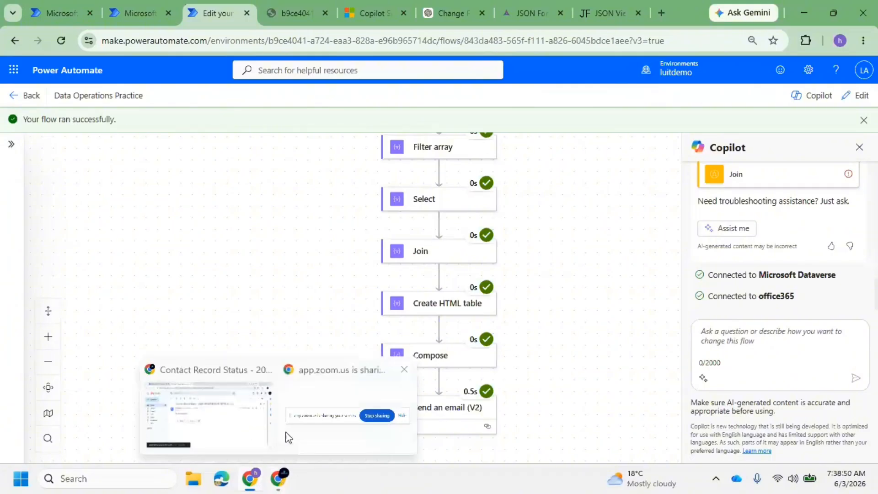
{"action": "left_click", "coordinate": [229, 414]}
Recheck the newest Contact Record Status email (Record created today: 0) and return to Power Automate
{"action": "left_click", "coordinate": [181, 112]}
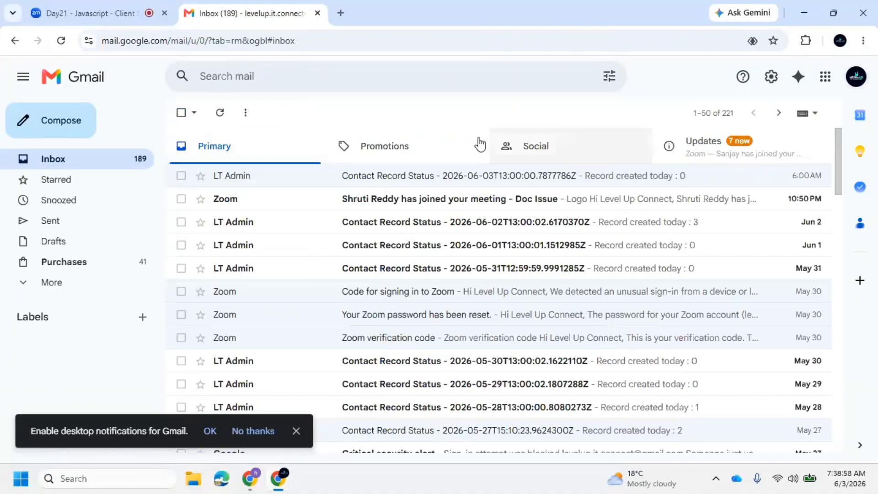
{"action": "left_click", "coordinate": [599, 145]}
{"action": "left_click", "coordinate": [287, 146]}
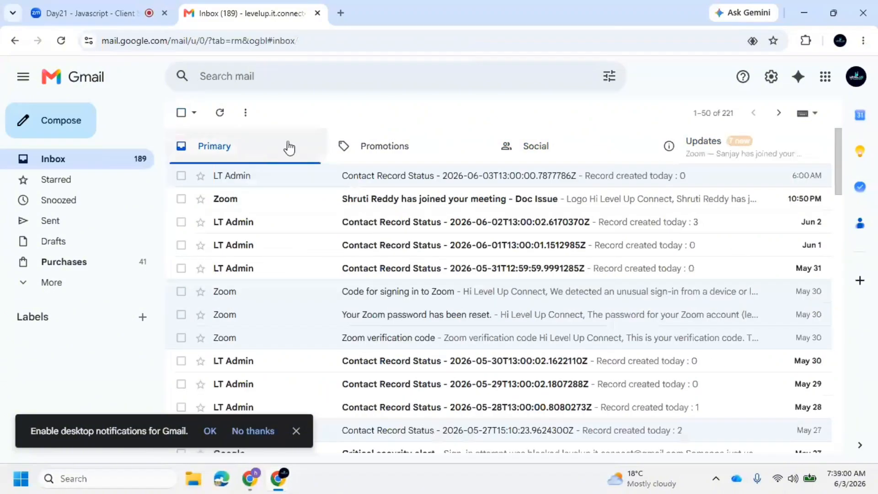
{"action": "left_click", "coordinate": [351, 183]}
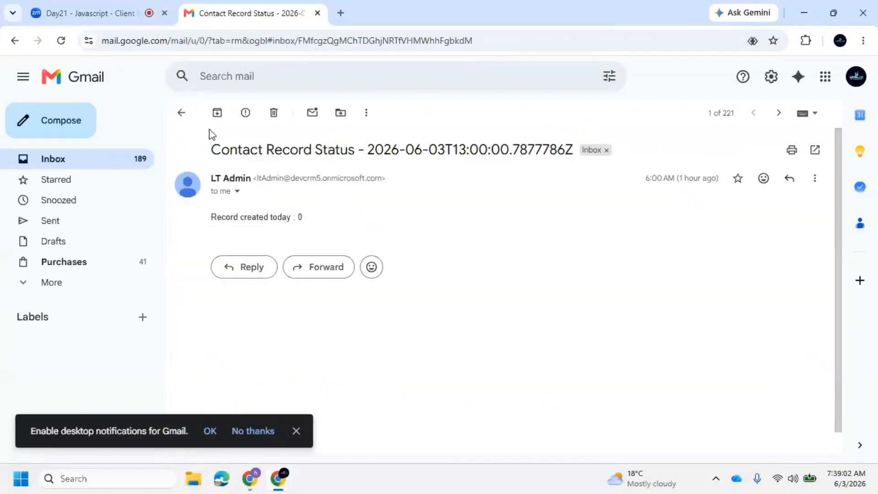
{"action": "left_click", "coordinate": [182, 113]}
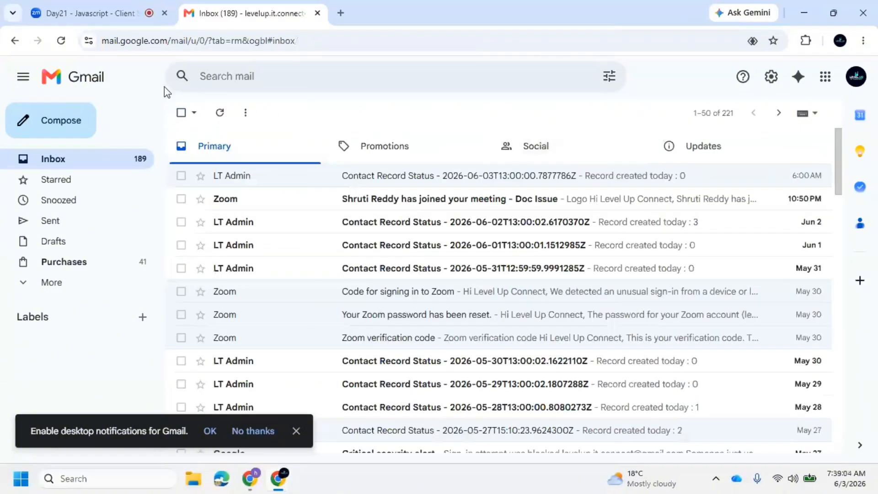
{"action": "mouse_move", "coordinate": [288, 490]}
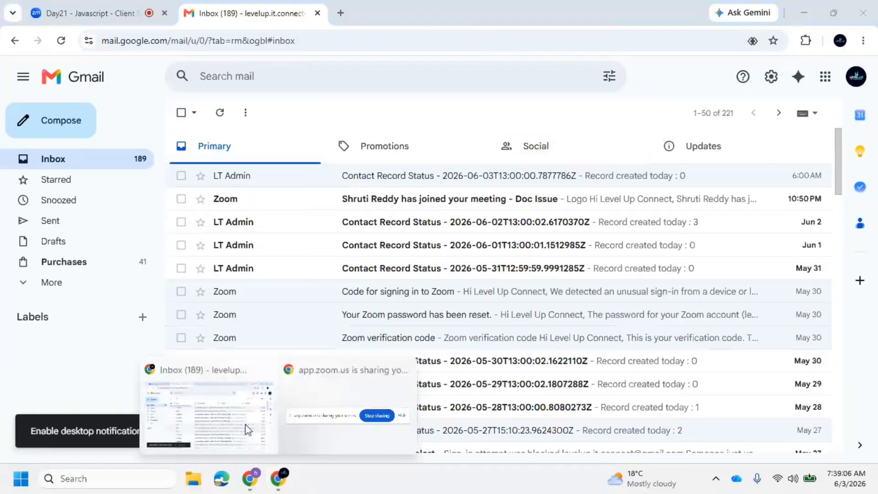
{"action": "left_click", "coordinate": [249, 478]}
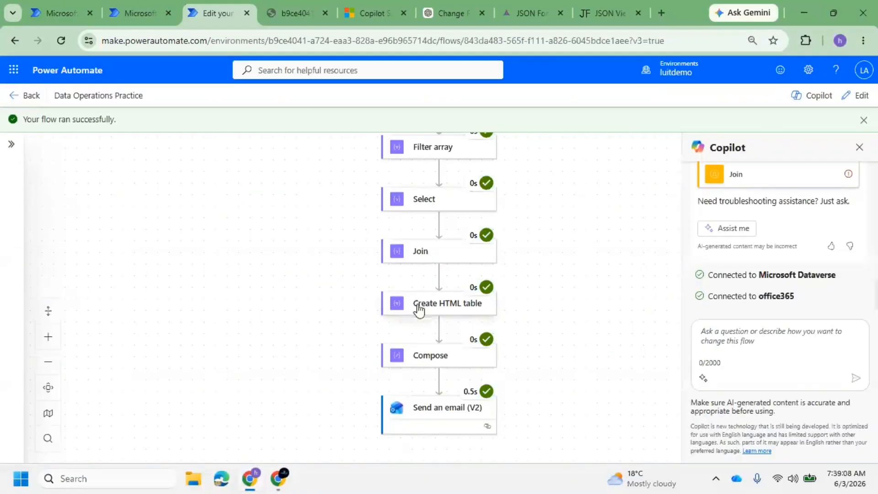
Check the To address in the Send an email (V2) run results, then switch back to Gmail
{"action": "left_click", "coordinate": [434, 420]}
{"action": "scroll", "coordinate": [190, 324], "scroll_direction": "down", "scroll_amount": 2}
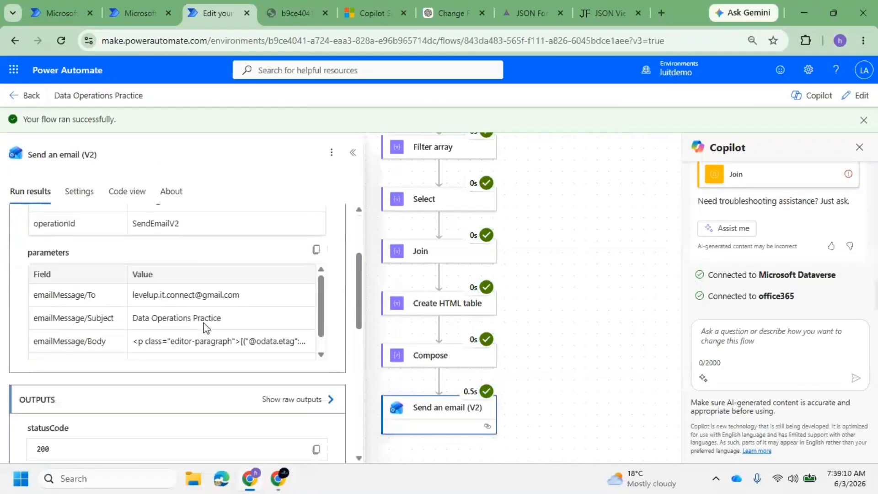
{"action": "scroll", "coordinate": [210, 306], "scroll_direction": "up", "scroll_amount": 2}
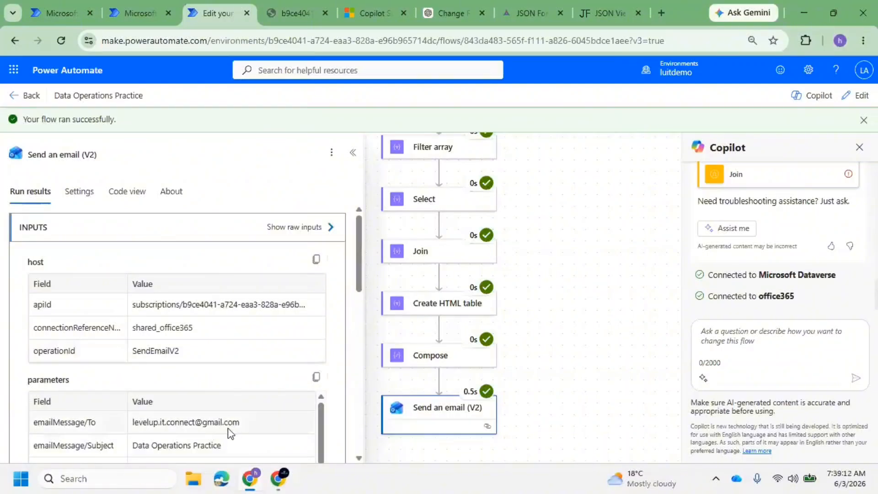
{"action": "left_click_drag", "start_coordinate": [240, 422], "coordinate": [130, 421]}
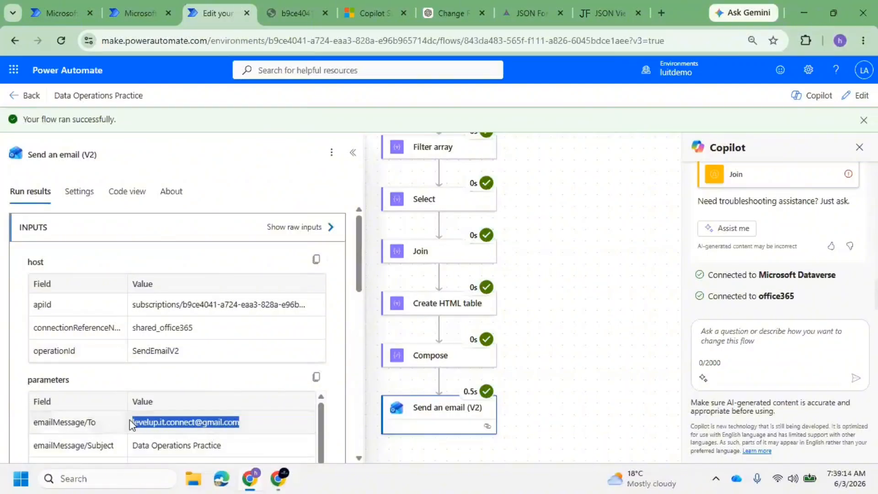
{"action": "key", "text": "alt+Tab"}
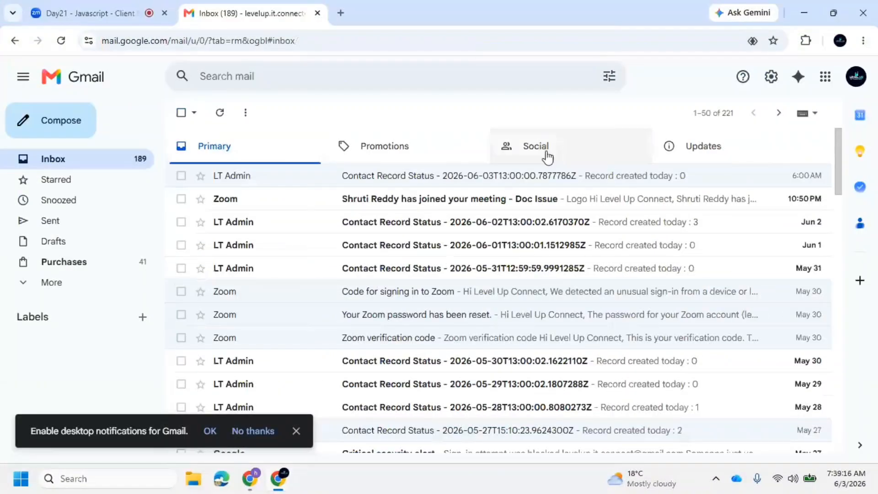
Refresh Gmail, find the signed-in account's address on the page, and show the Promotions emails
{"action": "left_click", "coordinate": [220, 113]}
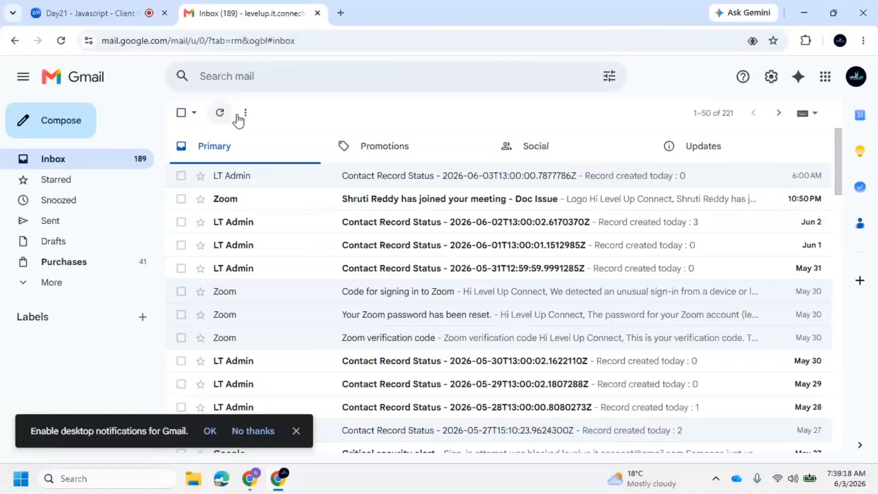
{"action": "left_click", "coordinate": [856, 76]}
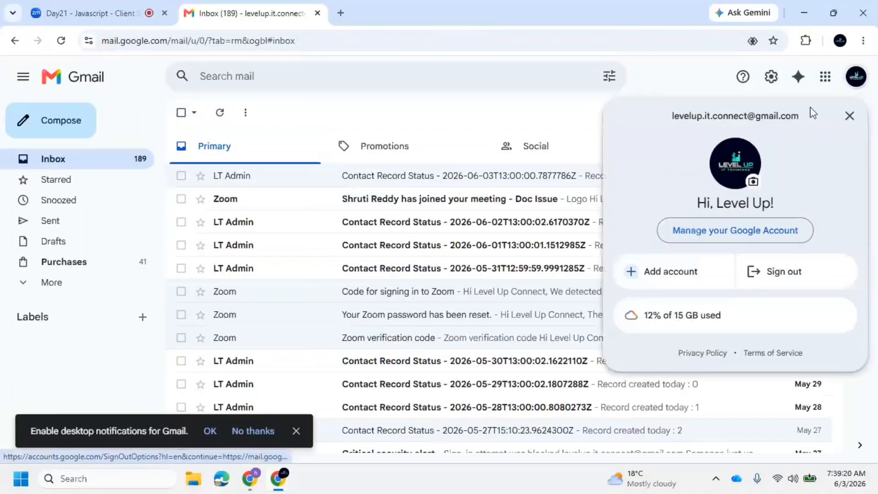
{"action": "triple_click", "coordinate": [734, 117]}
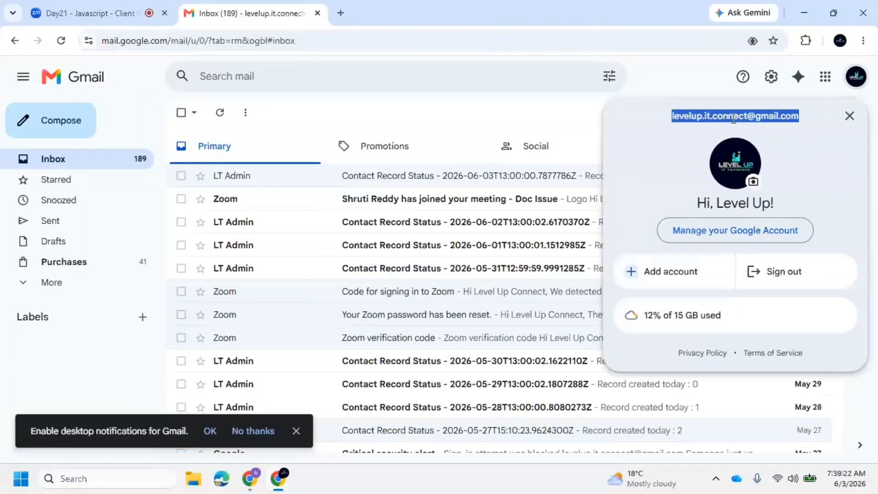
{"action": "key", "text": "ctrl+f"}
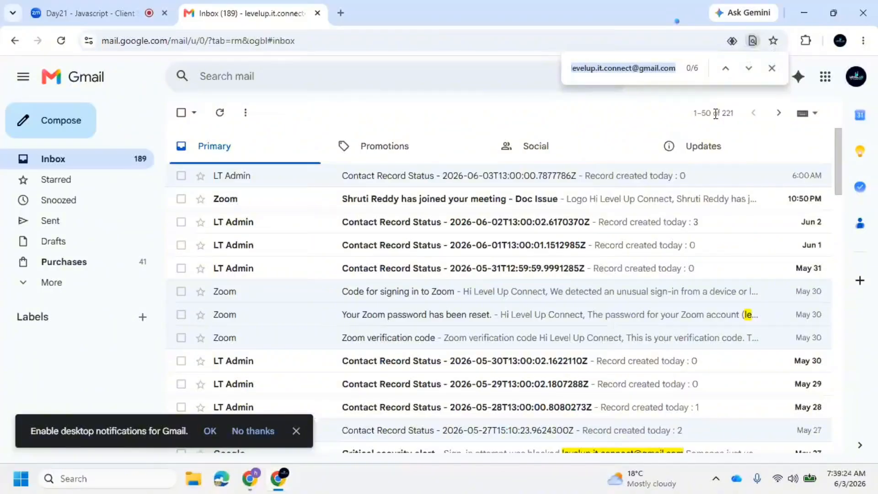
{"action": "key", "text": "Return"}
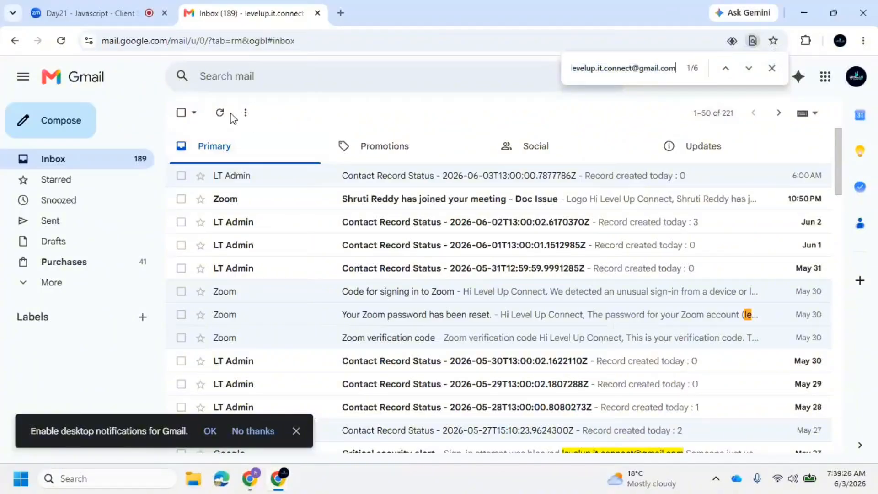
{"action": "left_click", "coordinate": [354, 144]}
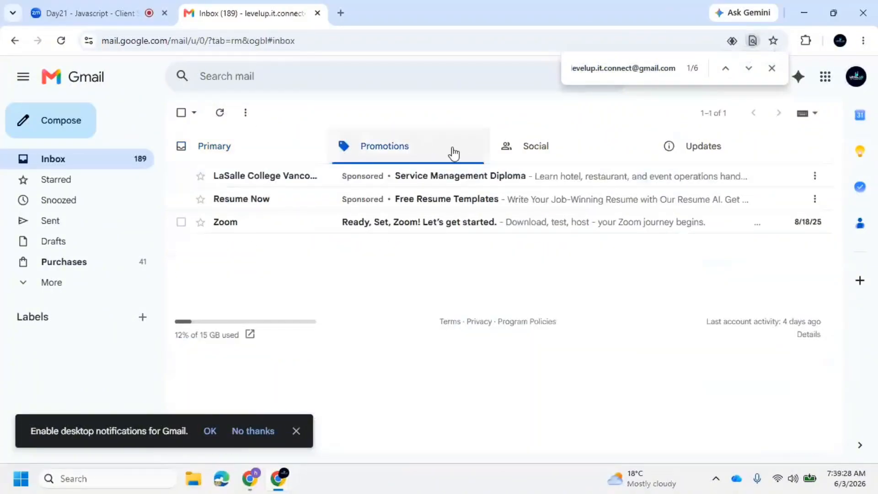
Review the email step's raw outputs, which show status 200
{"action": "left_click", "coordinate": [249, 478]}
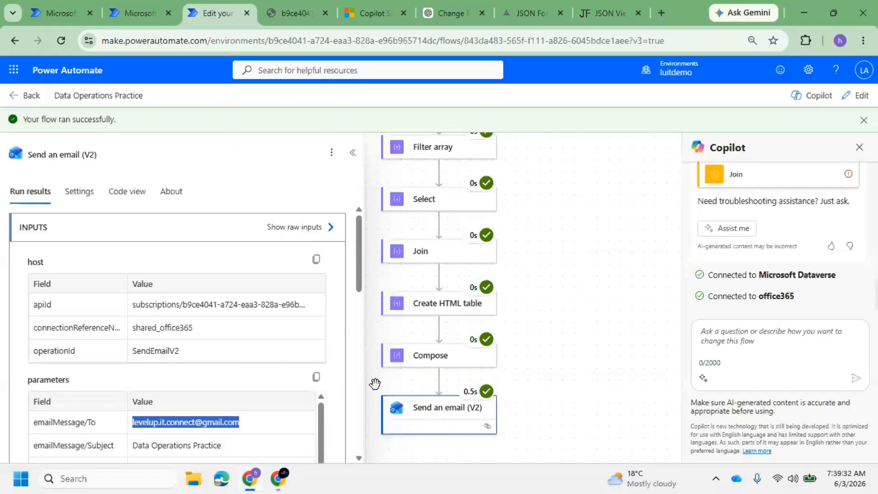
{"action": "scroll", "coordinate": [314, 333], "scroll_direction": "down", "scroll_amount": 3}
{"action": "scroll", "coordinate": [296, 366], "scroll_direction": "down", "scroll_amount": 3}
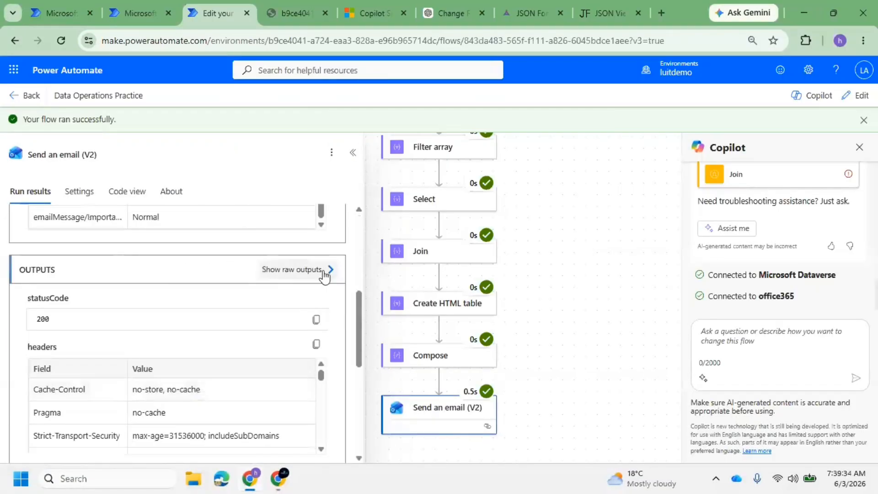
{"action": "left_click", "coordinate": [326, 270]}
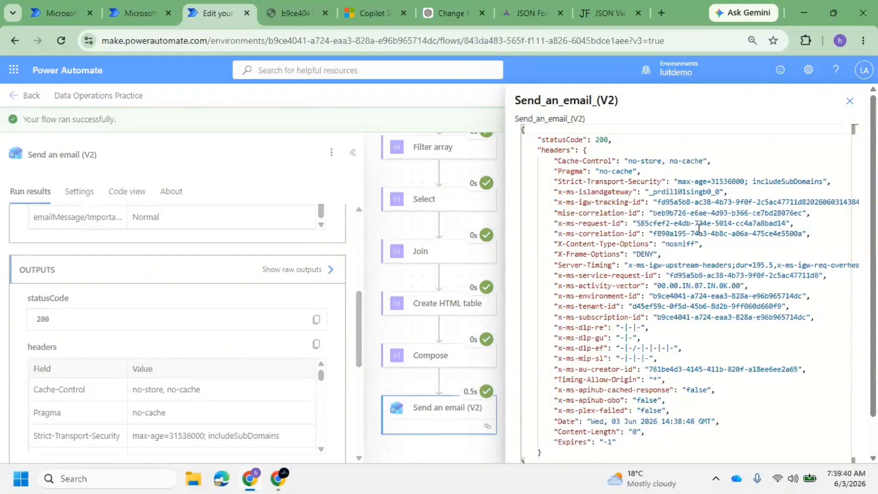
{"action": "scroll", "coordinate": [833, 433], "scroll_direction": "down", "scroll_amount": 2}
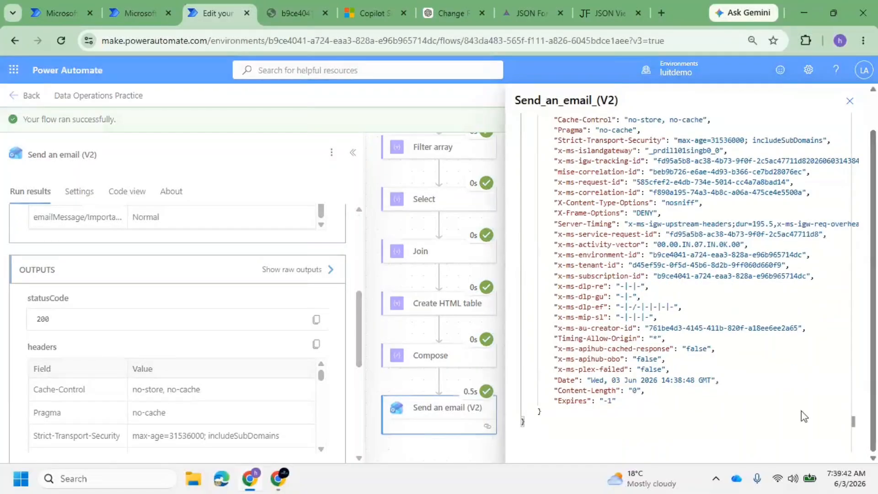
{"action": "left_click", "coordinate": [850, 102]}
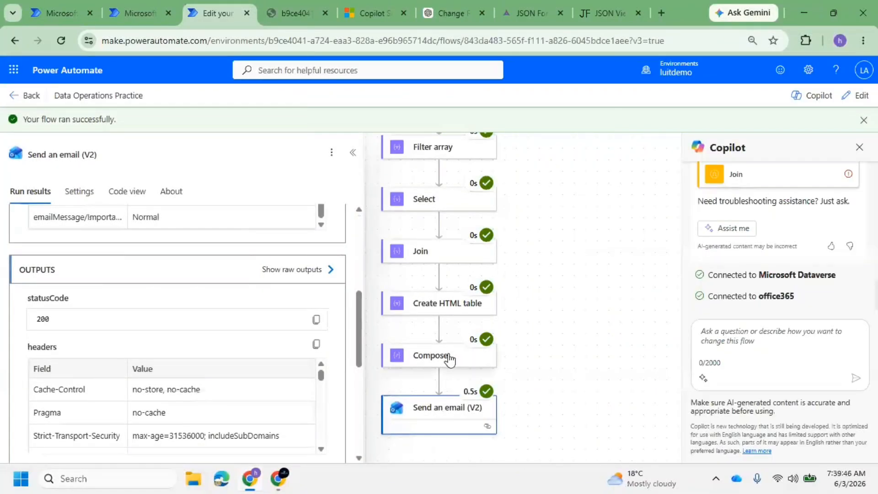
Review the Compose step's raw JSON output listing the contact records
{"action": "left_click", "coordinate": [435, 358]}
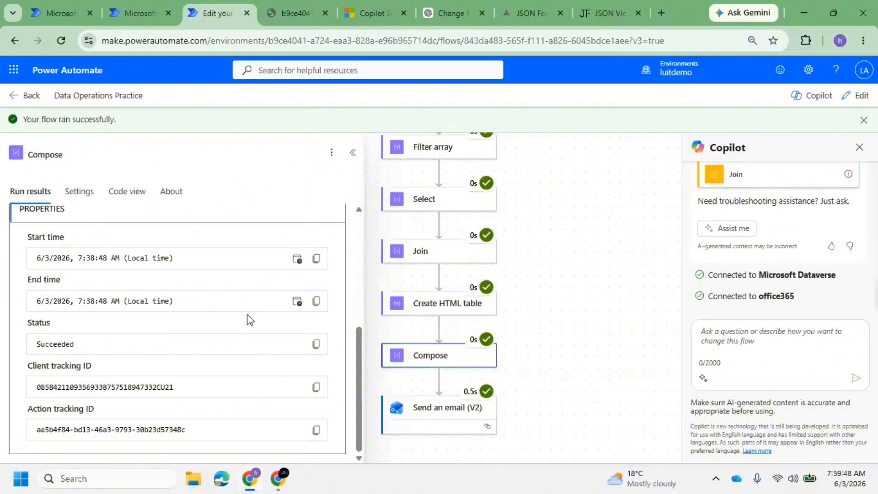
{"action": "left_click", "coordinate": [425, 360]}
{"action": "scroll", "coordinate": [316, 338], "scroll_direction": "down", "scroll_amount": 4}
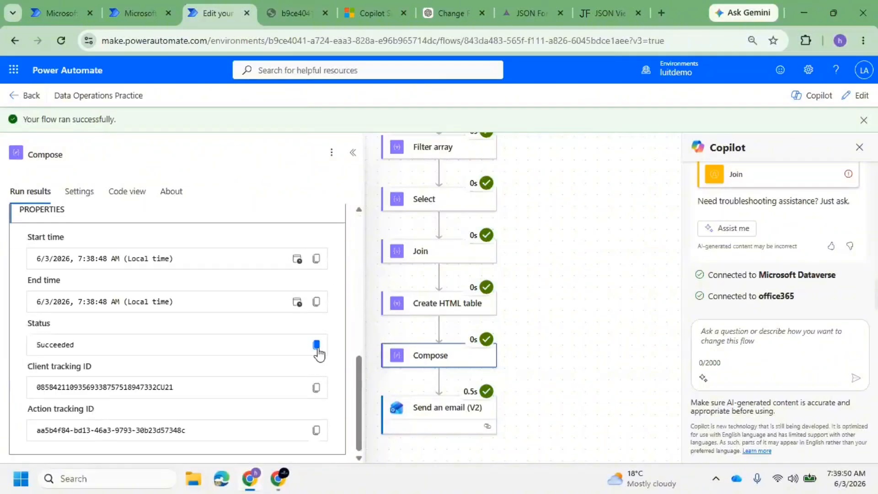
{"action": "scroll", "coordinate": [321, 347], "scroll_direction": "up", "scroll_amount": 7}
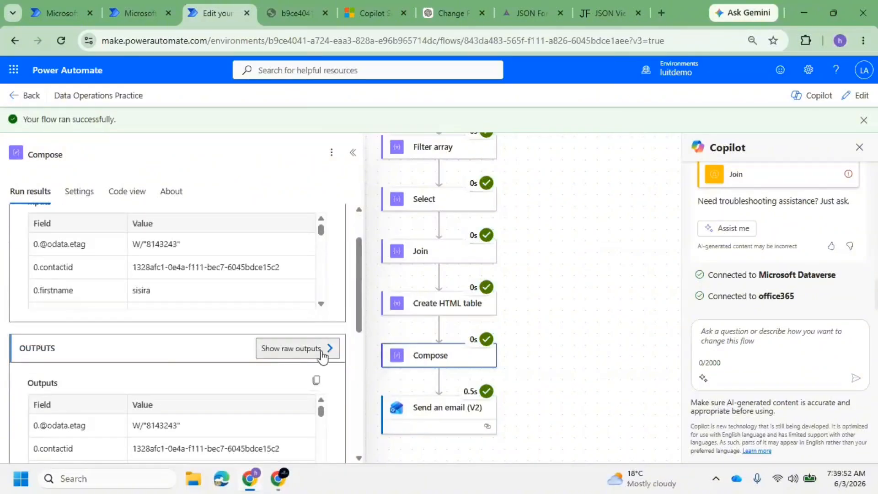
{"action": "left_click", "coordinate": [323, 352]}
{"action": "scroll", "coordinate": [567, 224], "scroll_direction": "down", "scroll_amount": 5}
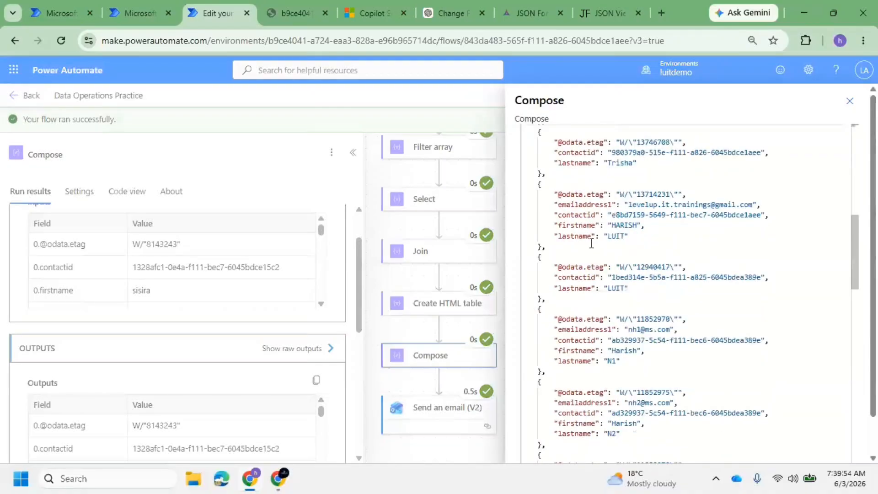
{"action": "scroll", "coordinate": [592, 243], "scroll_direction": "down", "scroll_amount": 6}
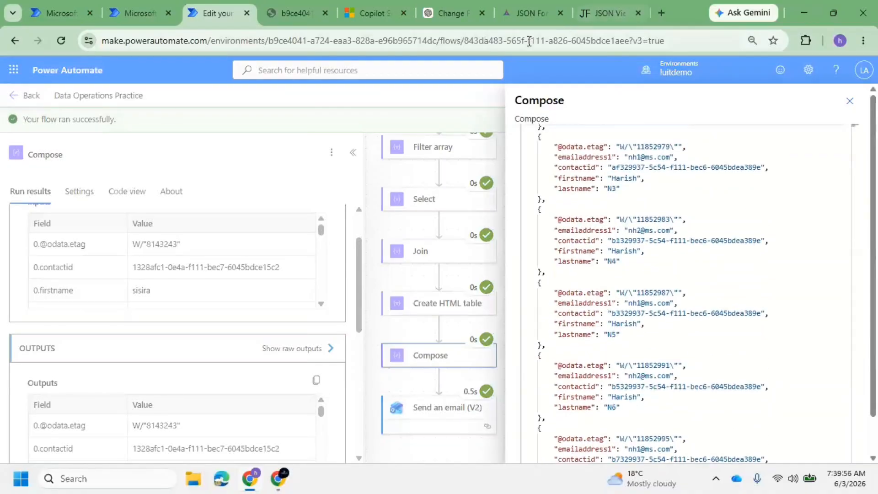
Find and open the Data Operations Practice email in Gmail's Spam folder
{"action": "mouse_move", "coordinate": [290, 482]}
{"action": "left_click", "coordinate": [207, 412]}
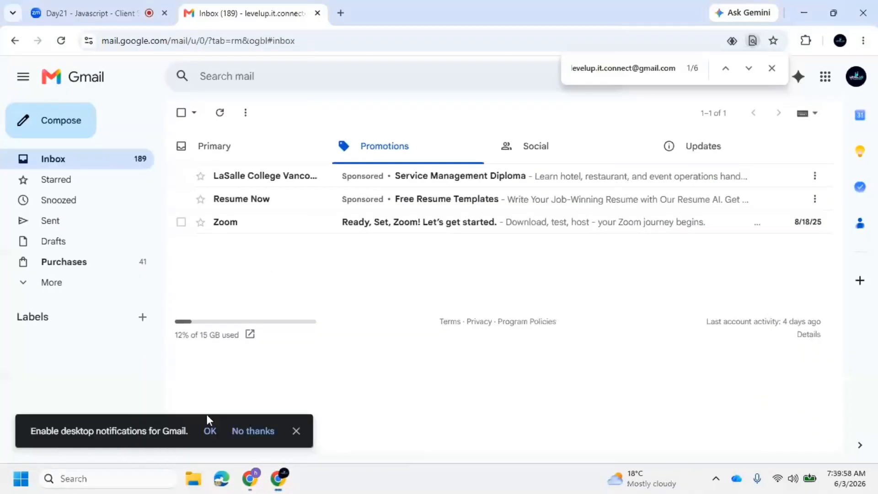
{"action": "left_click", "coordinate": [209, 153]}
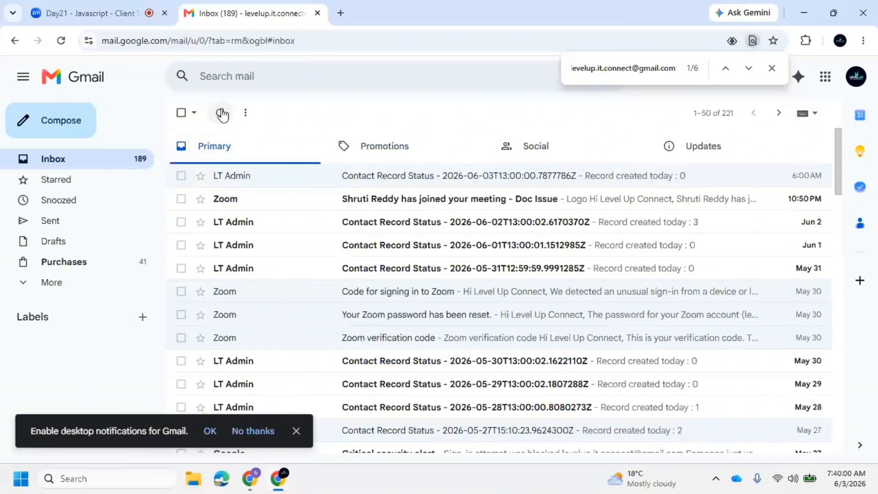
{"action": "left_click", "coordinate": [60, 39]}
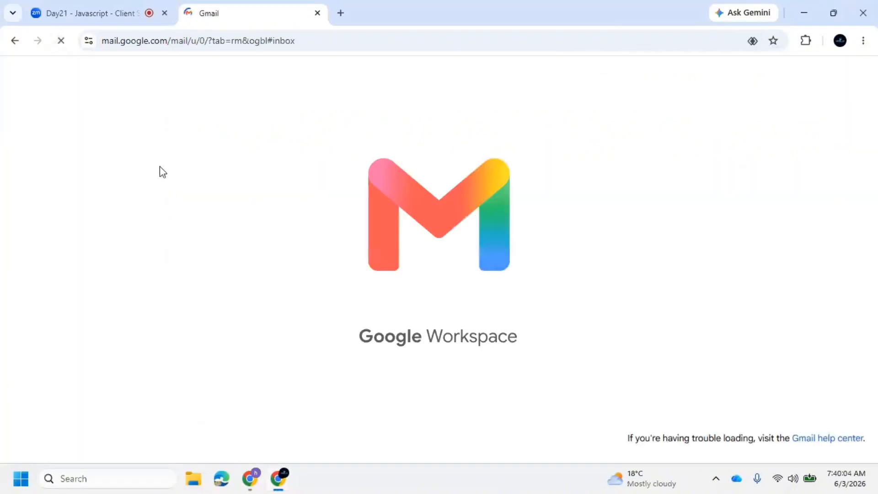
{"action": "left_click", "coordinate": [24, 288]}
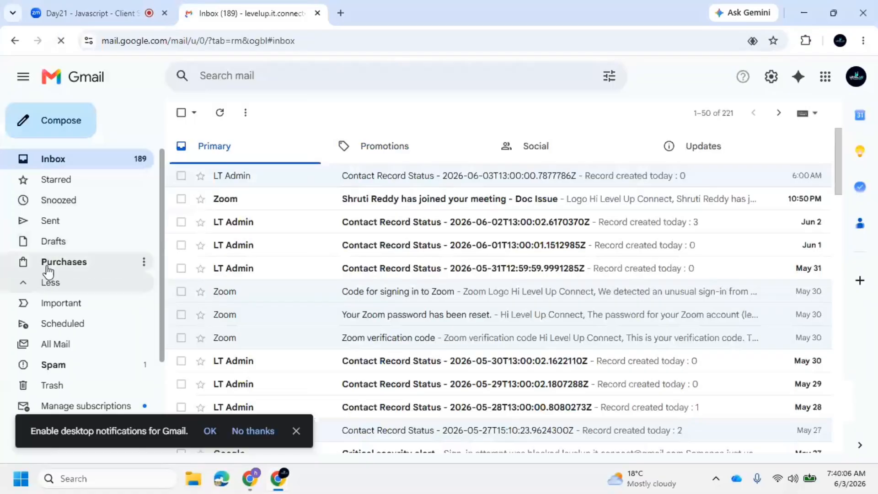
{"action": "scroll", "coordinate": [60, 268], "scroll_direction": "down", "scroll_amount": 2}
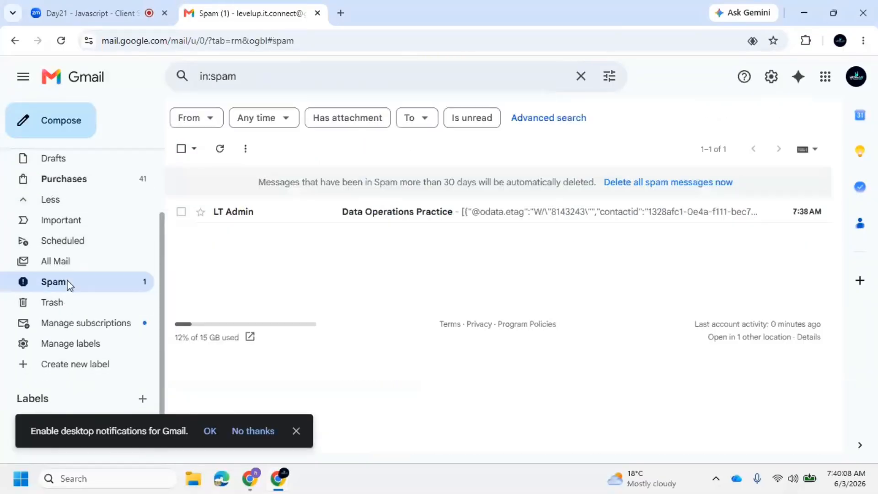
{"action": "left_click", "coordinate": [411, 221]}
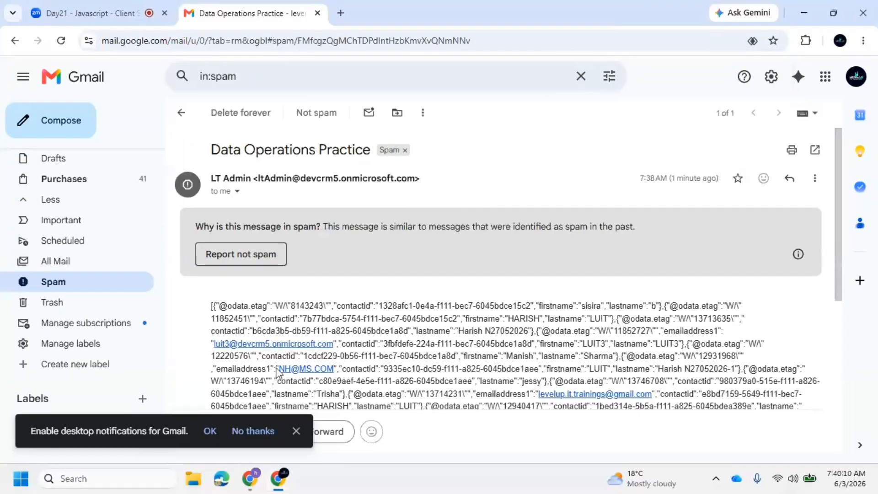
{"action": "left_click", "coordinate": [296, 431]}
Select the contact JSON from its opening [{ through the N6 record
{"action": "scroll", "coordinate": [346, 306], "scroll_direction": "down", "scroll_amount": 3}
{"action": "scroll", "coordinate": [346, 306], "scroll_direction": "down", "scroll_amount": 4}
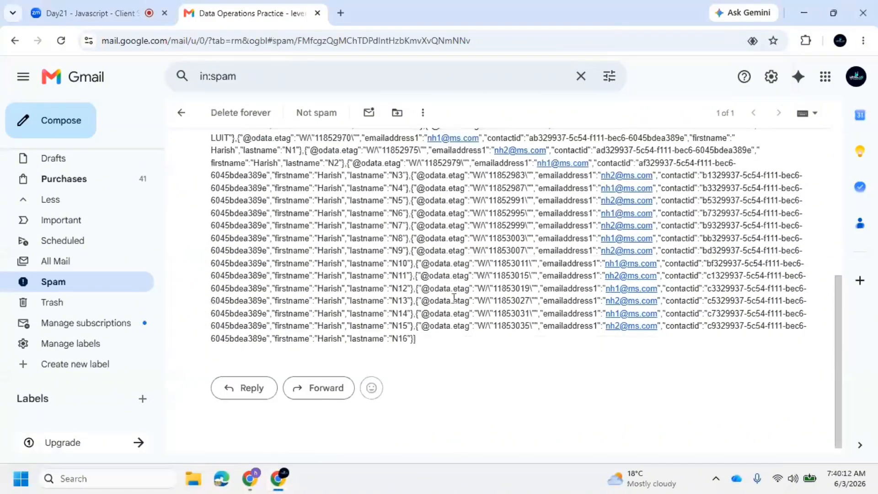
{"action": "scroll", "coordinate": [337, 278], "scroll_direction": "up", "scroll_amount": 7}
{"action": "scroll", "coordinate": [299, 263], "scroll_direction": "down", "scroll_amount": 6}
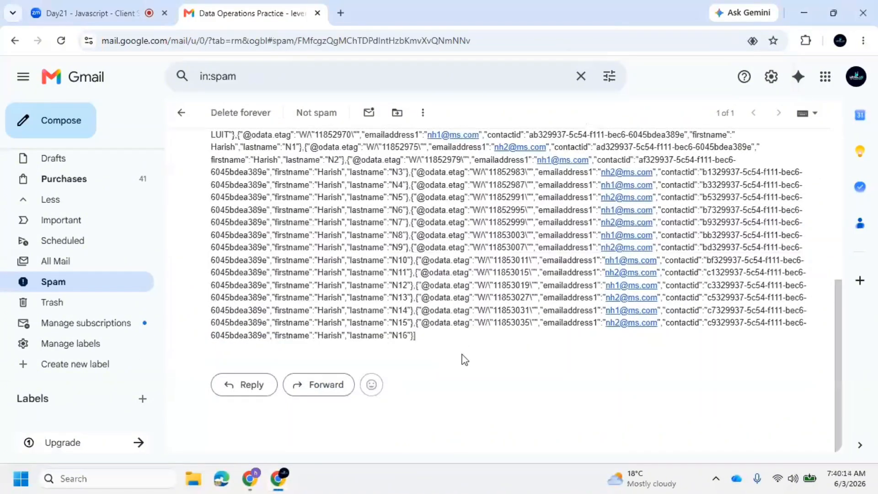
{"action": "left_click_drag", "start_coordinate": [462, 359], "coordinate": [291, 231]}
{"action": "scroll", "coordinate": [402, 300], "scroll_direction": "up", "scroll_amount": 4}
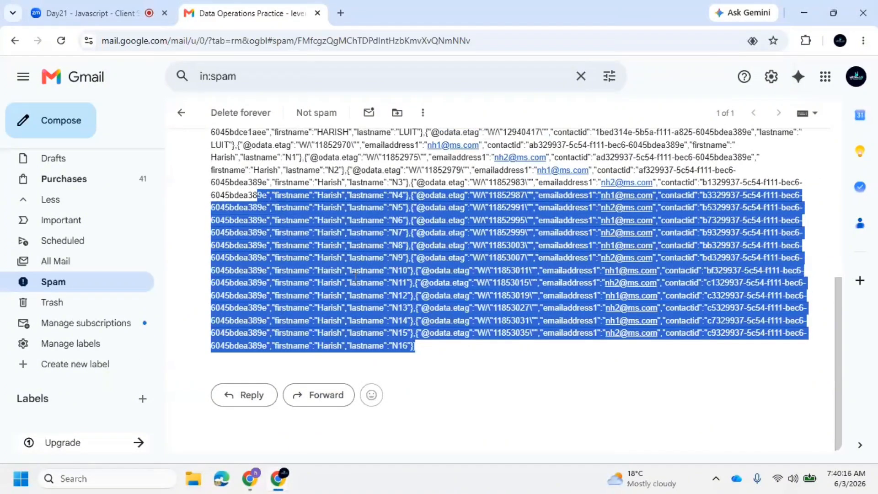
{"action": "left_click_drag", "start_coordinate": [208, 216], "coordinate": [502, 401]}
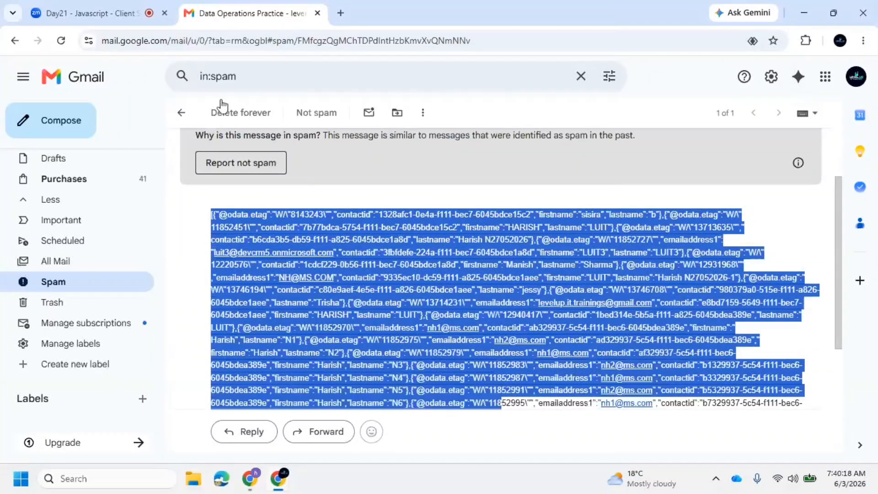
Remove the Compose output token from the Send an email (V2) body
{"action": "left_click", "coordinate": [262, 473]}
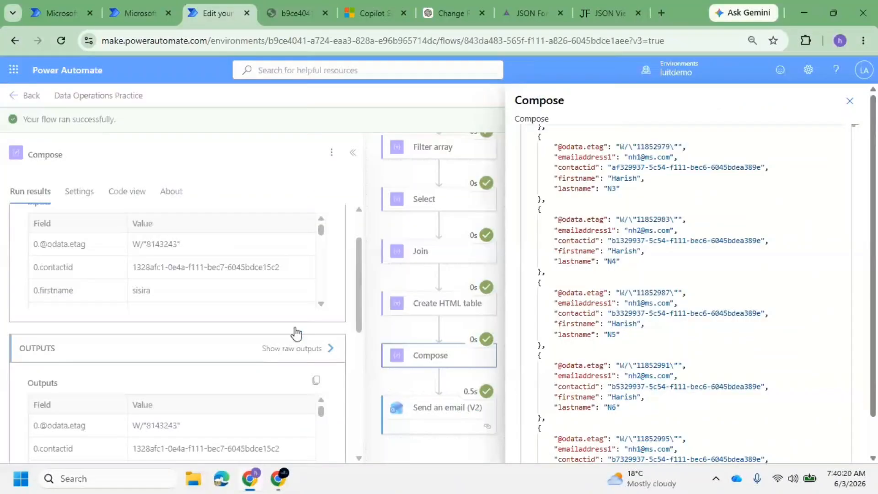
{"action": "left_click", "coordinate": [850, 101]}
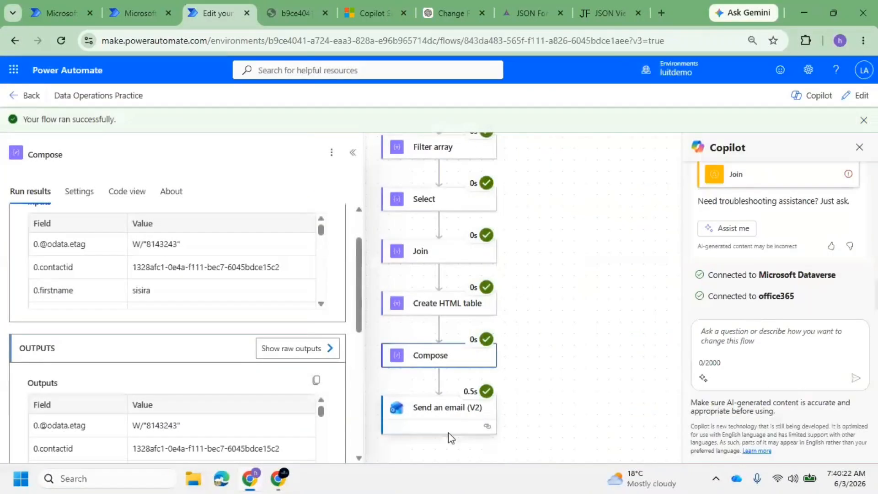
{"action": "left_click", "coordinate": [442, 420]}
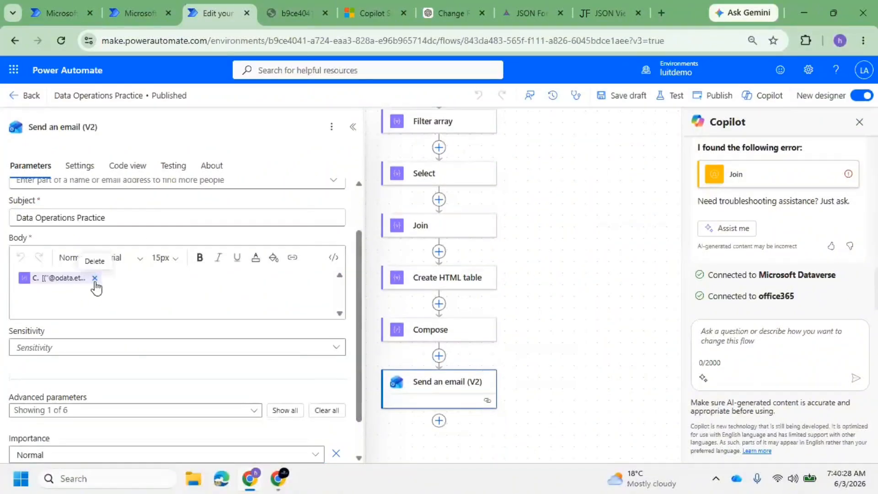
{"action": "left_click", "coordinate": [94, 278]}
Insert the Join step's Output dynamic value into the email body and publish the flow
{"action": "left_click", "coordinate": [441, 289]}
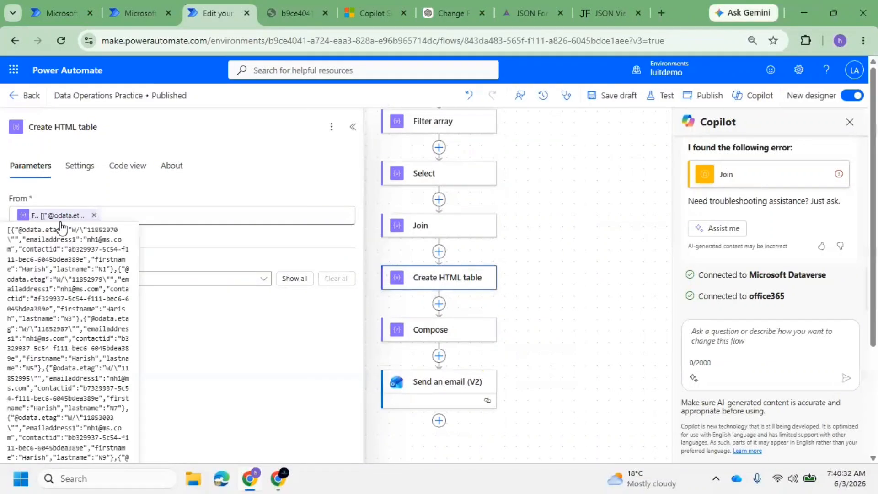
{"action": "left_click", "coordinate": [422, 389]}
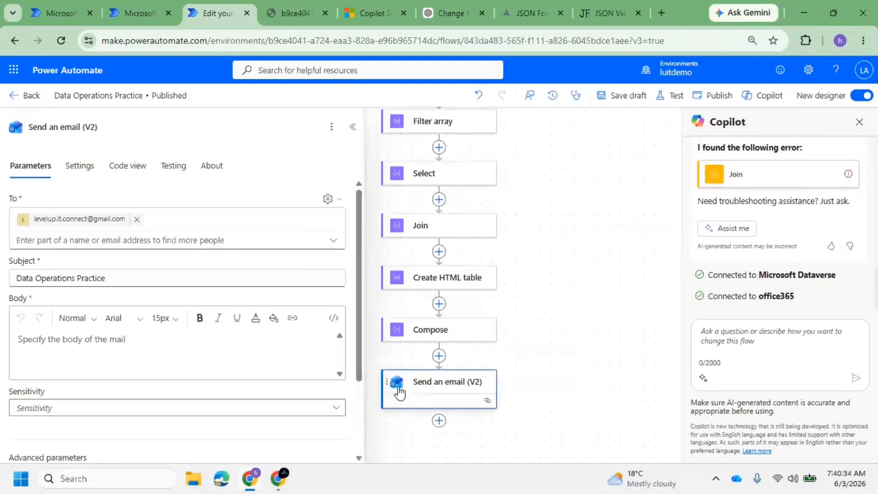
{"action": "left_click", "coordinate": [45, 336]}
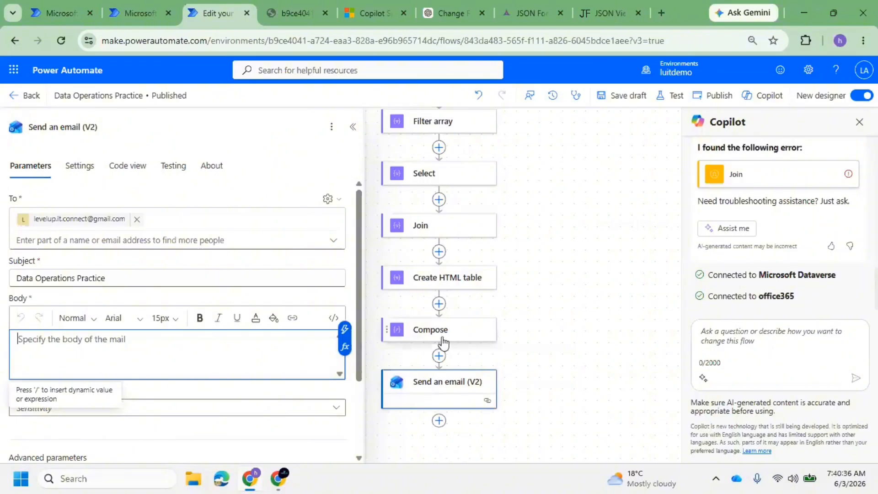
{"action": "left_click", "coordinate": [345, 329]}
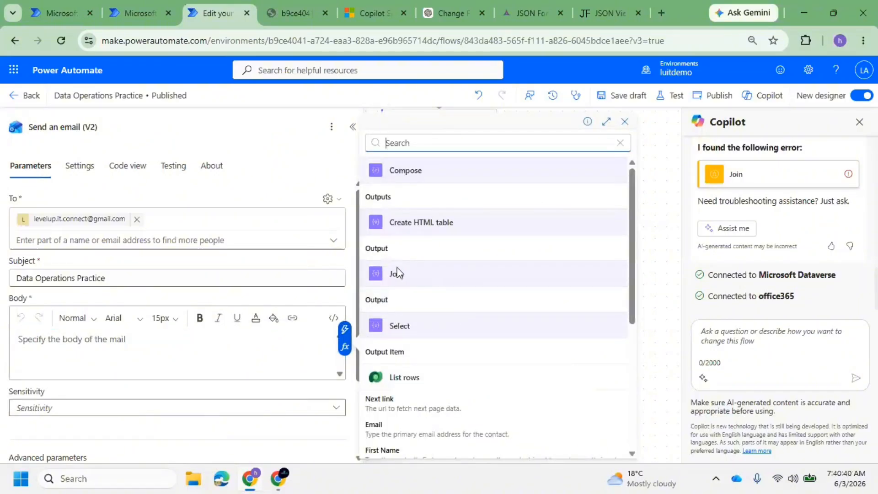
{"action": "left_click", "coordinate": [365, 251]}
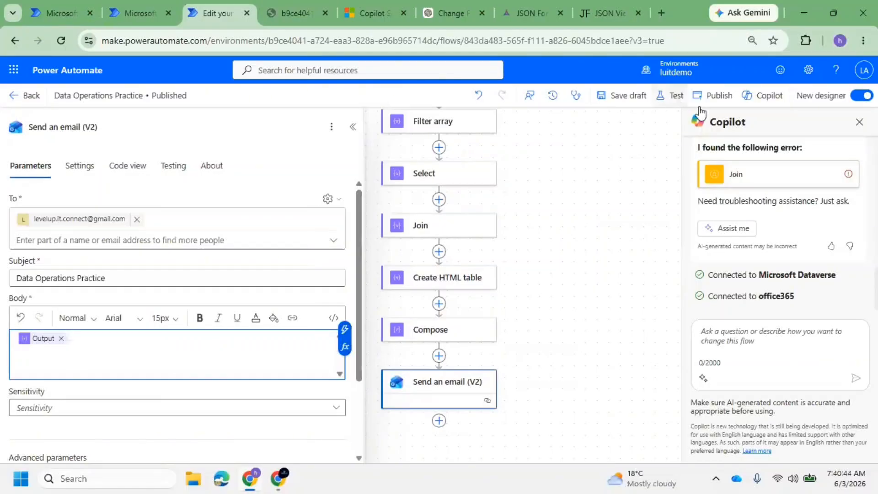
{"action": "left_click", "coordinate": [719, 97]}
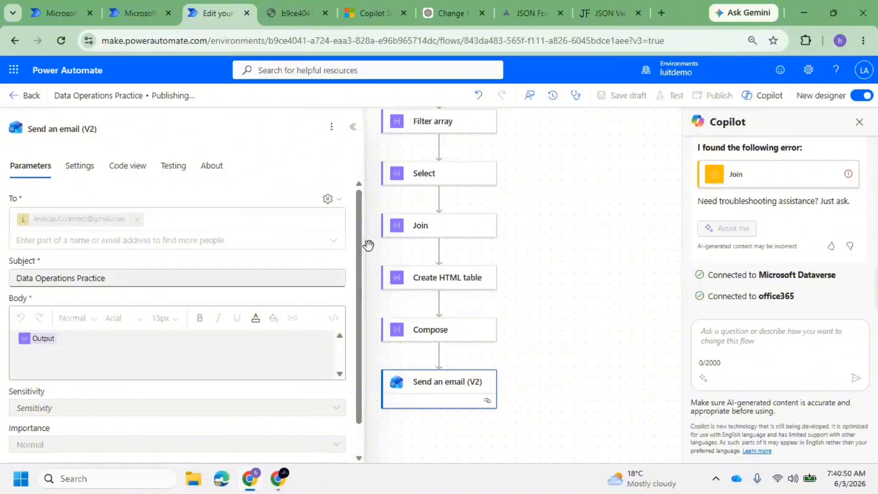
Go over the N9 record's emailaddress1, contactid and firstname fields in the raw JSON output
{"action": "left_click", "coordinate": [296, 8]}
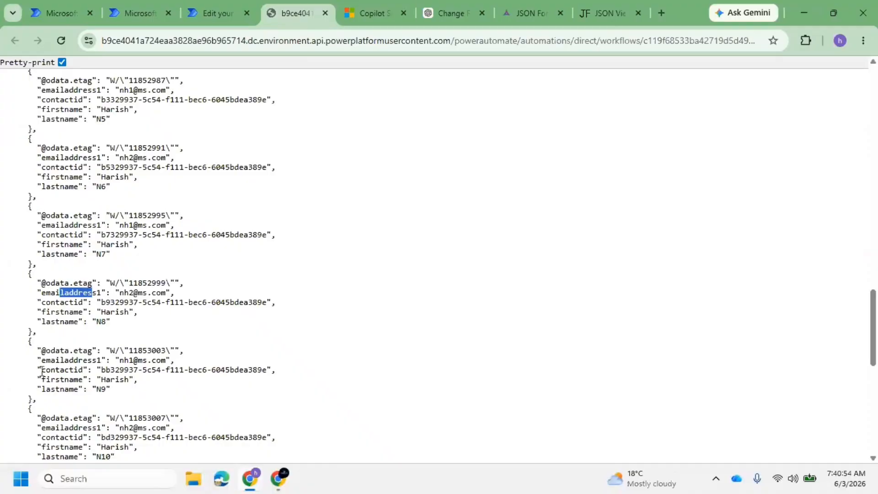
{"action": "left_click_drag", "start_coordinate": [33, 360], "coordinate": [84, 361]}
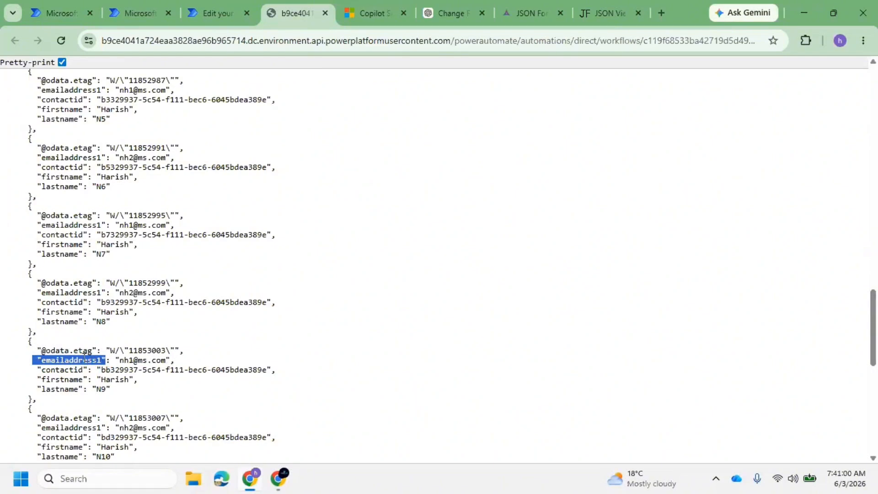
{"action": "triple_click", "coordinate": [79, 360]}
{"action": "double_click", "coordinate": [47, 370]}
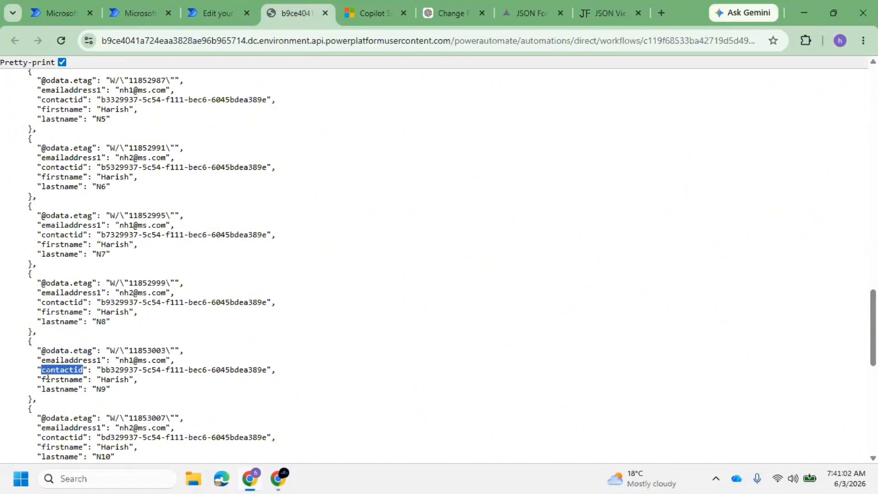
{"action": "triple_click", "coordinate": [53, 379]}
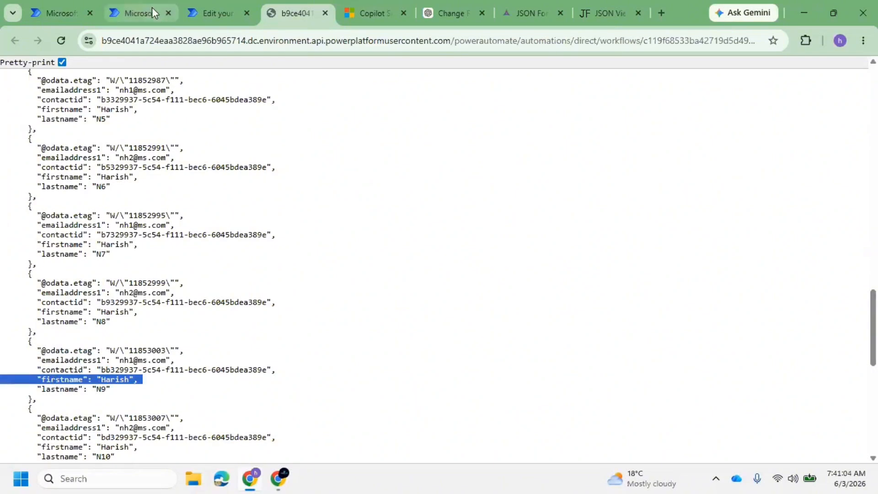
Reopen Gmail's Spam folder, then close the flow editor and return to the Day 19 solution
{"action": "mouse_move", "coordinate": [281, 479]}
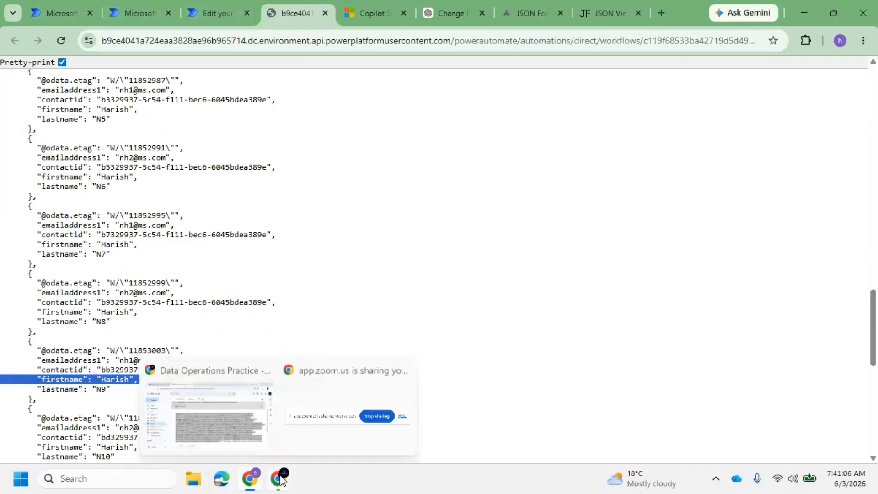
{"action": "left_click", "coordinate": [243, 415]}
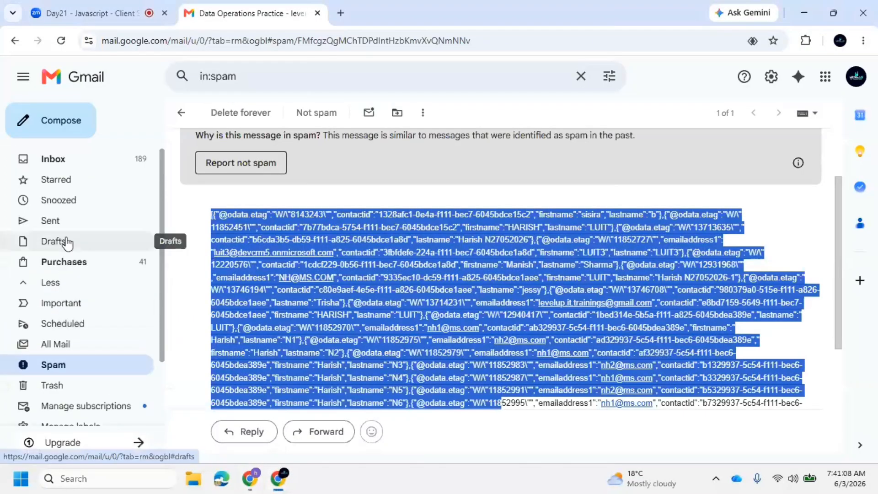
{"action": "left_click", "coordinate": [56, 158]}
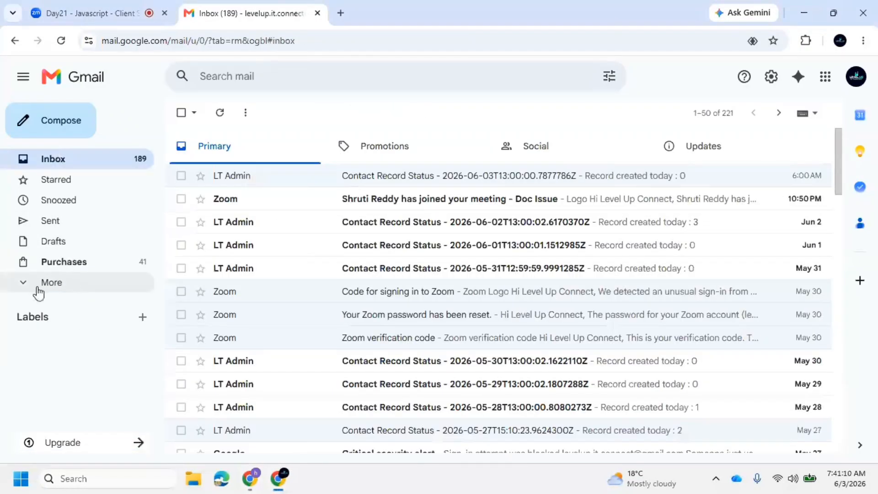
{"action": "left_click", "coordinate": [38, 287]}
{"action": "left_click", "coordinate": [85, 364]}
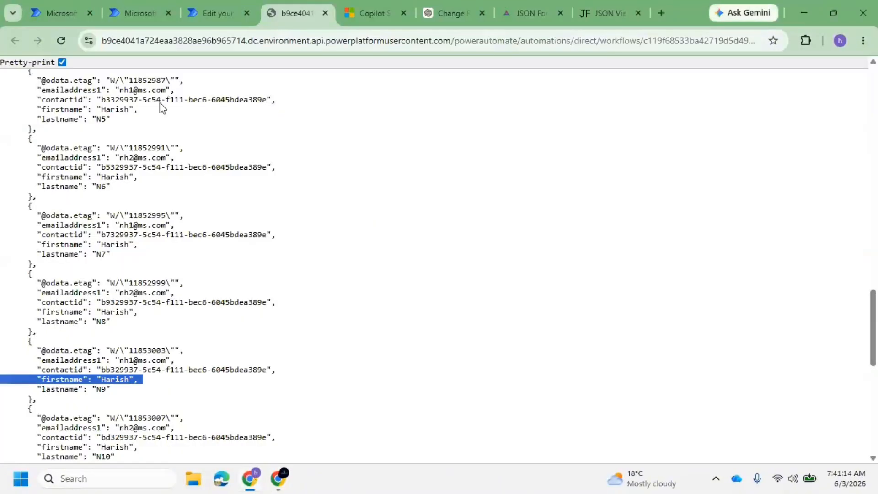
{"action": "left_click", "coordinate": [246, 13]}
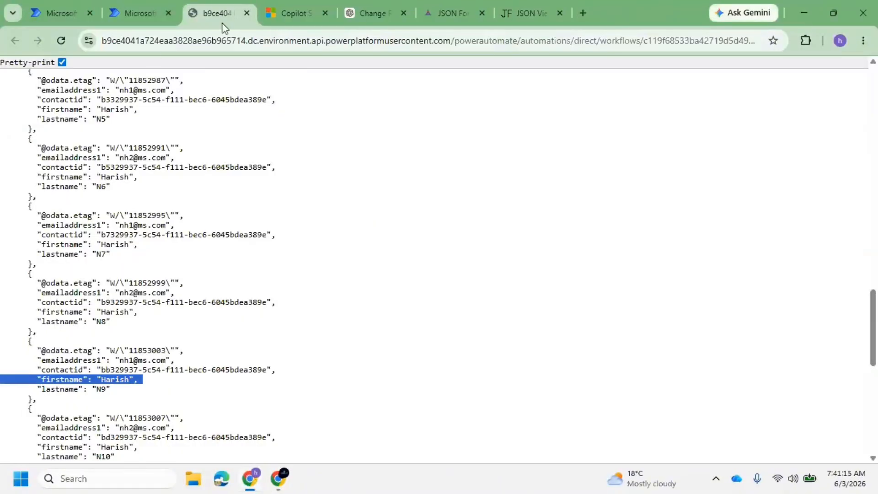
{"action": "left_click", "coordinate": [142, 2]}
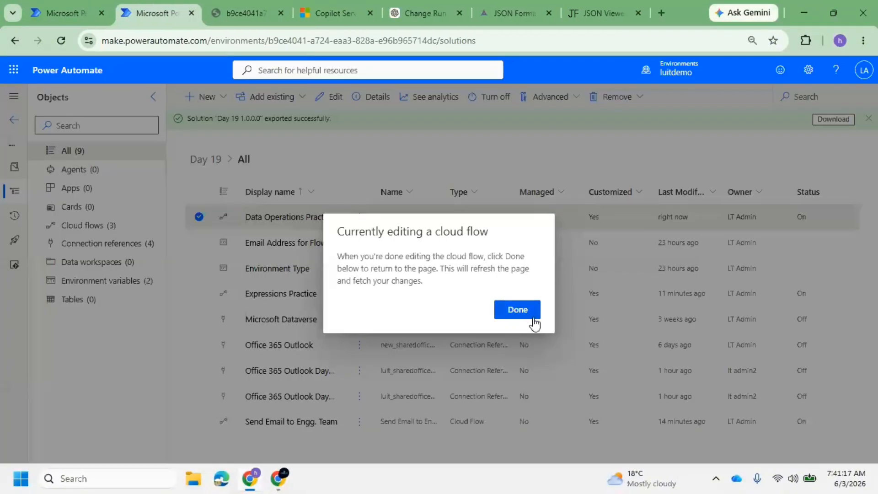
Run Data Operations Practice manually with a contact's email address as Input EMail and check its run history
{"action": "left_click", "coordinate": [503, 310]}
{"action": "left_click", "coordinate": [271, 218]}
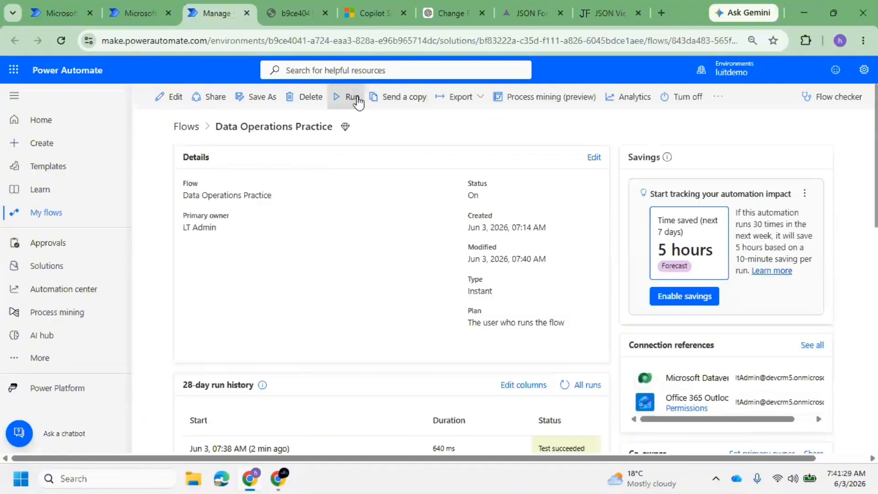
{"action": "left_click", "coordinate": [357, 97]}
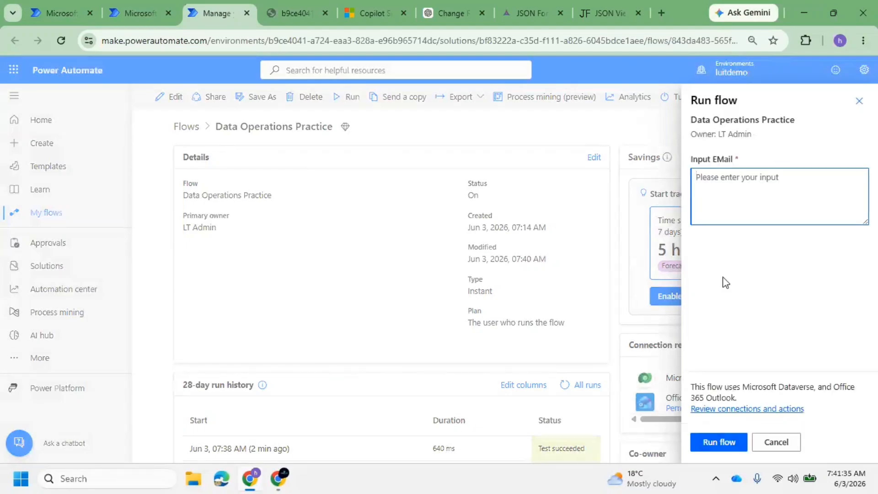
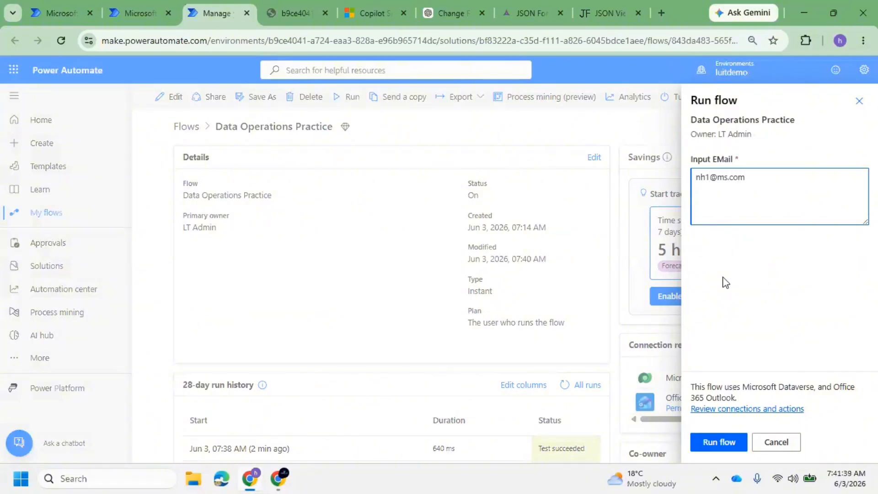
{"action": "left_click", "coordinate": [720, 447]}
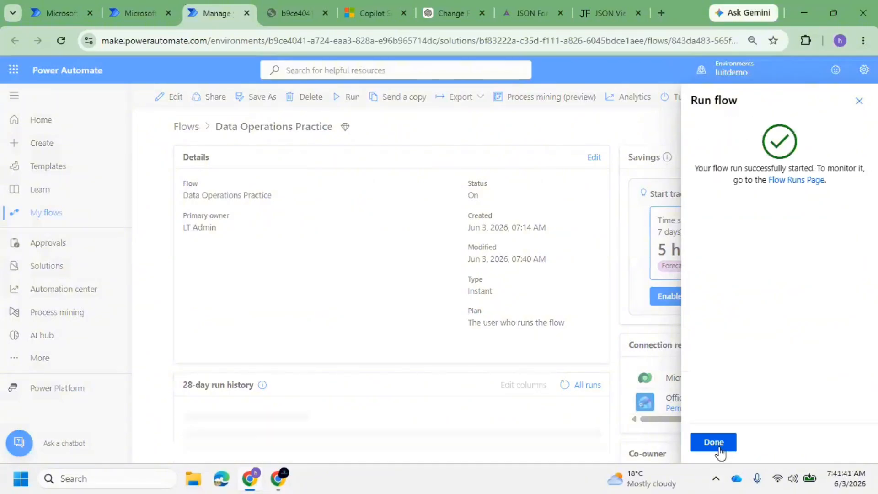
{"action": "left_click", "coordinate": [720, 449]}
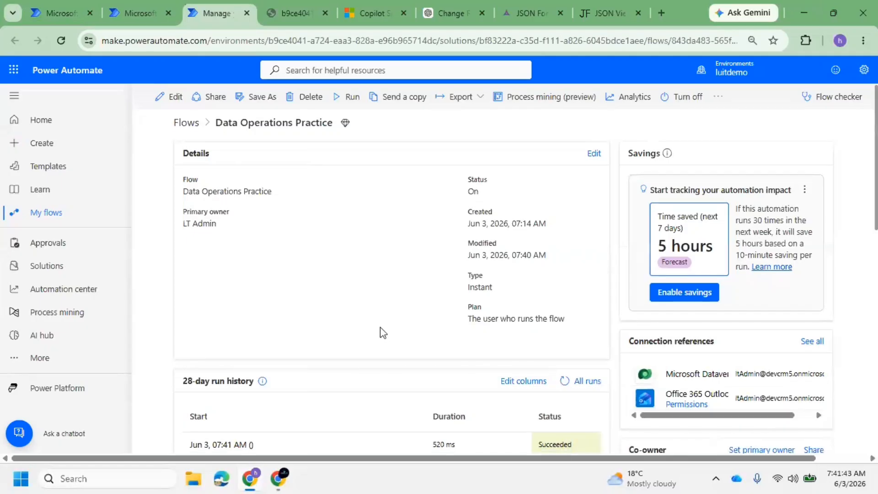
{"action": "scroll", "coordinate": [357, 333], "scroll_direction": "down", "scroll_amount": 3}
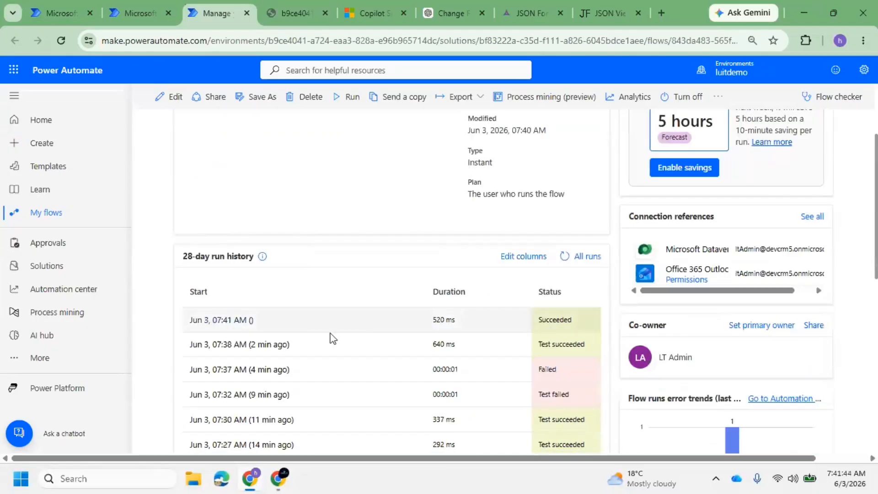
Open the new Data Operations Practice email from Gmail's Spam folder
{"action": "mouse_move", "coordinate": [275, 482]}
{"action": "left_click", "coordinate": [247, 427]}
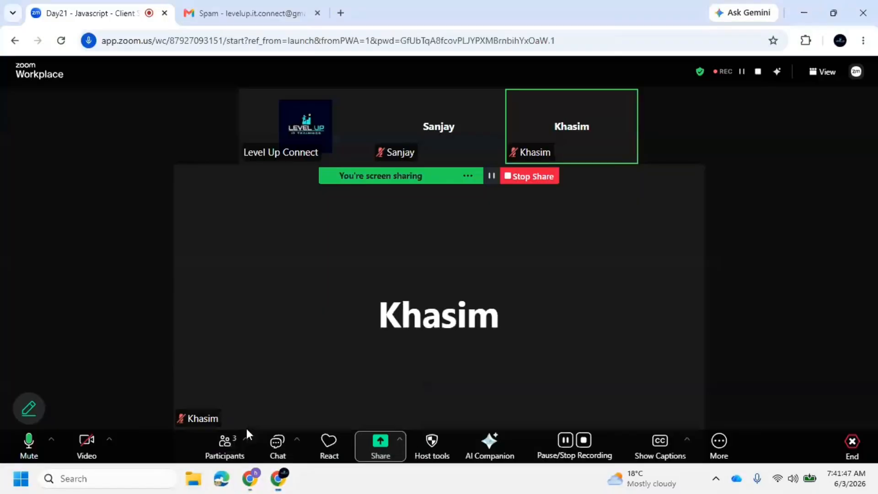
{"action": "left_click", "coordinate": [256, 6]}
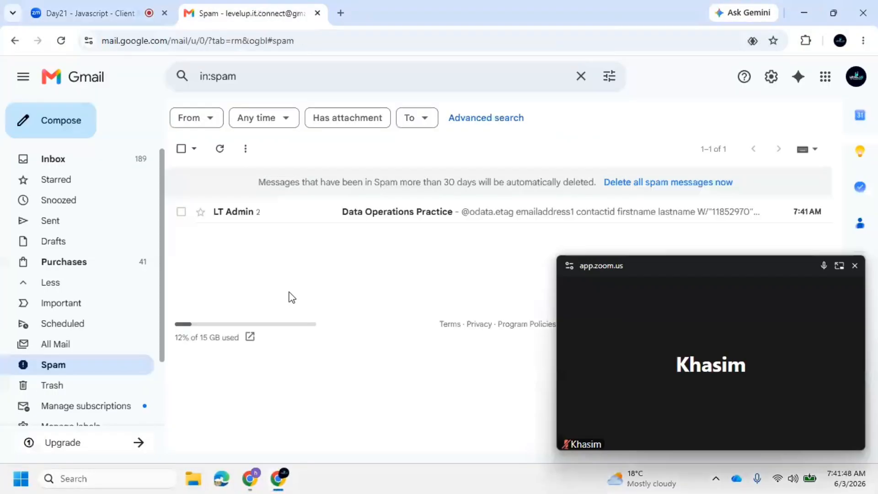
{"action": "left_click", "coordinate": [97, 160]}
{"action": "left_click", "coordinate": [37, 281]}
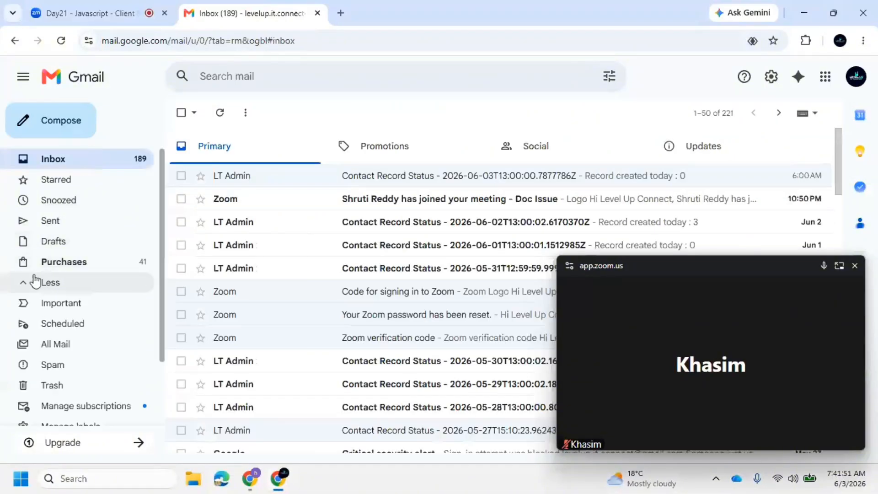
{"action": "scroll", "coordinate": [69, 286], "scroll_direction": "down", "scroll_amount": 2}
{"action": "left_click", "coordinate": [73, 283]}
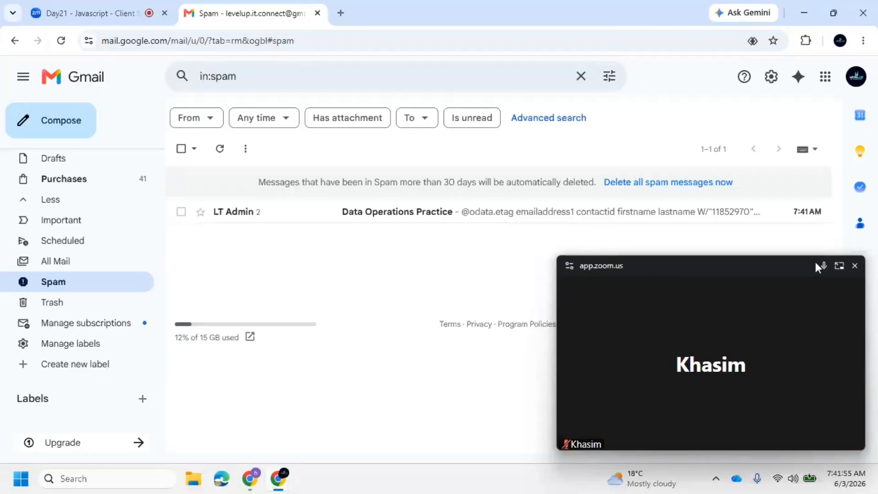
{"action": "left_click", "coordinate": [422, 210]}
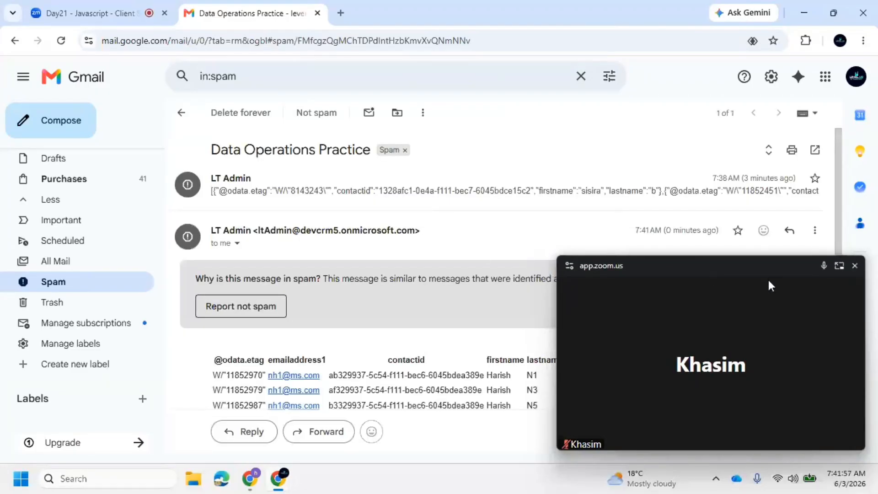
{"action": "left_click", "coordinate": [854, 267]}
Inspect the email's HTML table of eight contacts (N1–N15), selecting its text
{"action": "scroll", "coordinate": [417, 326], "scroll_direction": "down", "scroll_amount": 4}
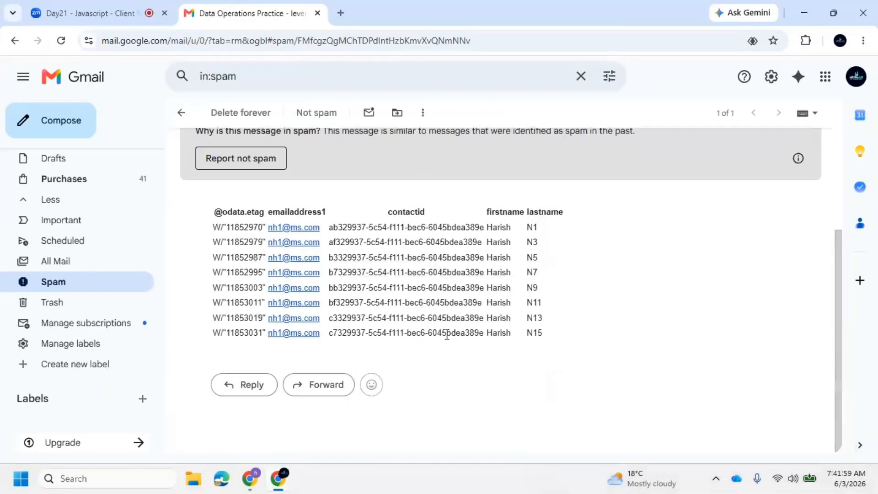
{"action": "scroll", "coordinate": [430, 292], "scroll_direction": "up", "scroll_amount": 4}
{"action": "left_click", "coordinate": [420, 191]}
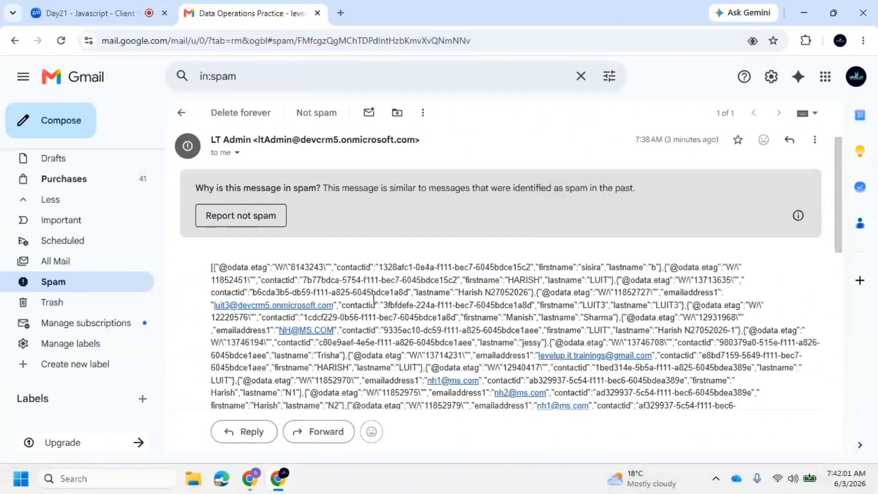
{"action": "left_click", "coordinate": [327, 179]}
{"action": "scroll", "coordinate": [347, 348], "scroll_direction": "down", "scroll_amount": 3}
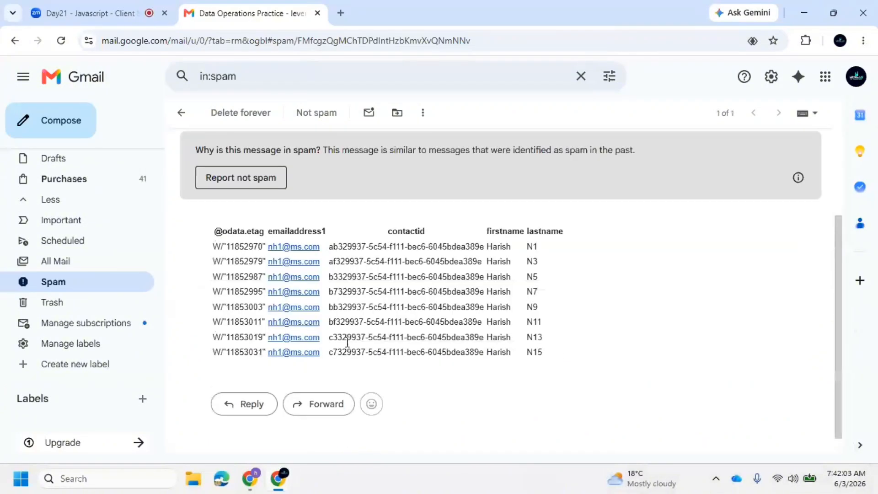
{"action": "left_click_drag", "start_coordinate": [205, 233], "coordinate": [573, 369]}
{"action": "left_click", "coordinate": [559, 361]}
{"action": "left_click_drag", "start_coordinate": [563, 356], "coordinate": [256, 242]}
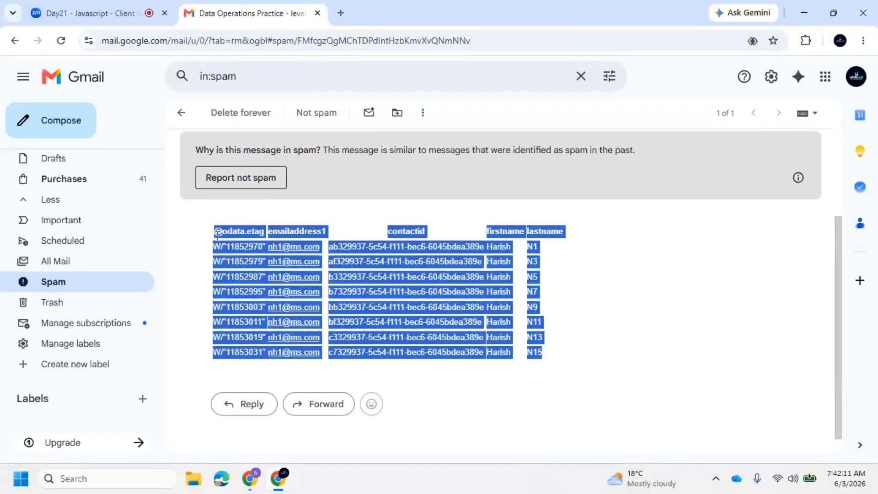
{"action": "left_click", "coordinate": [402, 329]}
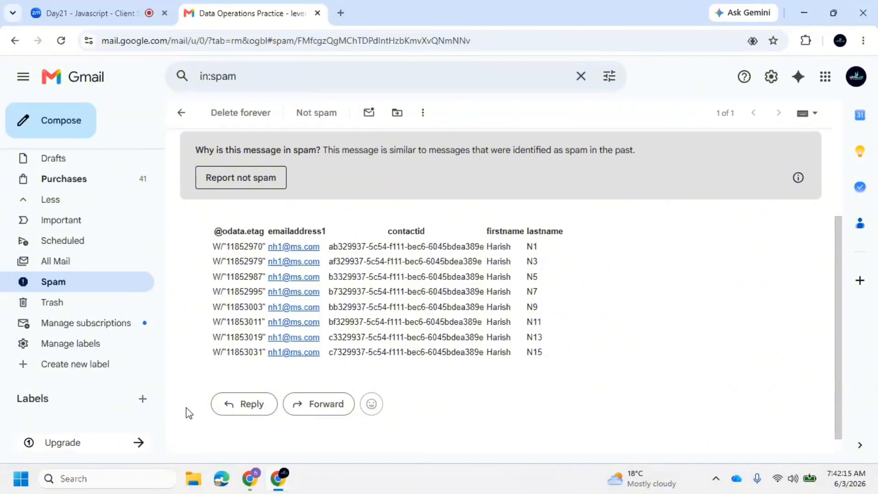
Reopen Data Operations Practice in the editor and insert a new action between Compose and Send an email (V2)
{"action": "mouse_move", "coordinate": [252, 478]}
{"action": "left_click", "coordinate": [263, 424]}
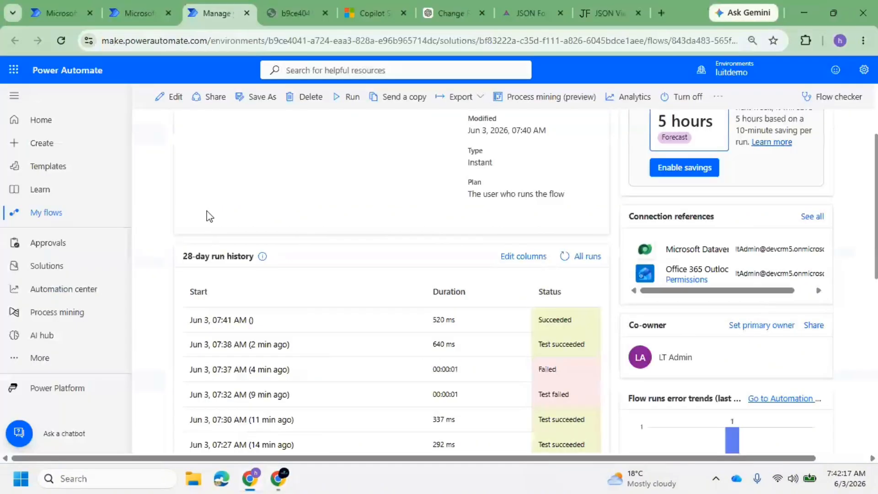
{"action": "left_click", "coordinate": [174, 96]}
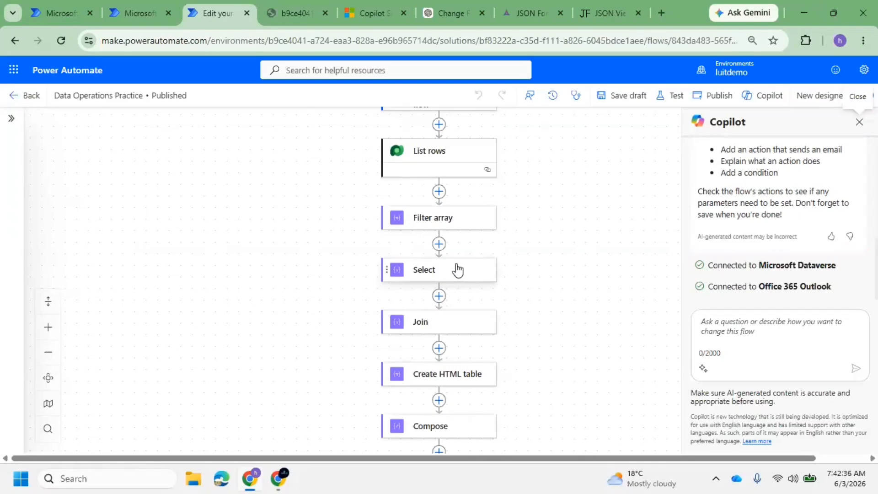
{"action": "left_click", "coordinate": [452, 218]}
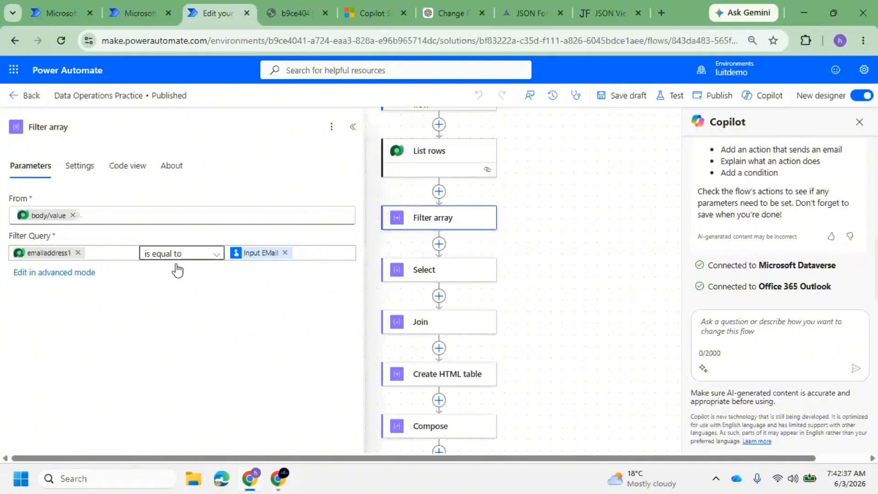
{"action": "scroll", "coordinate": [439, 321], "scroll_direction": "down", "scroll_amount": 2}
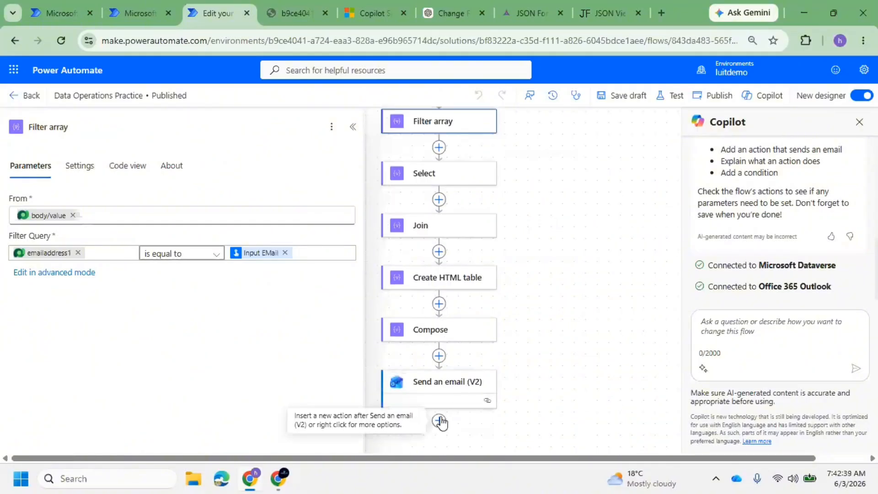
{"action": "left_click", "coordinate": [439, 356]}
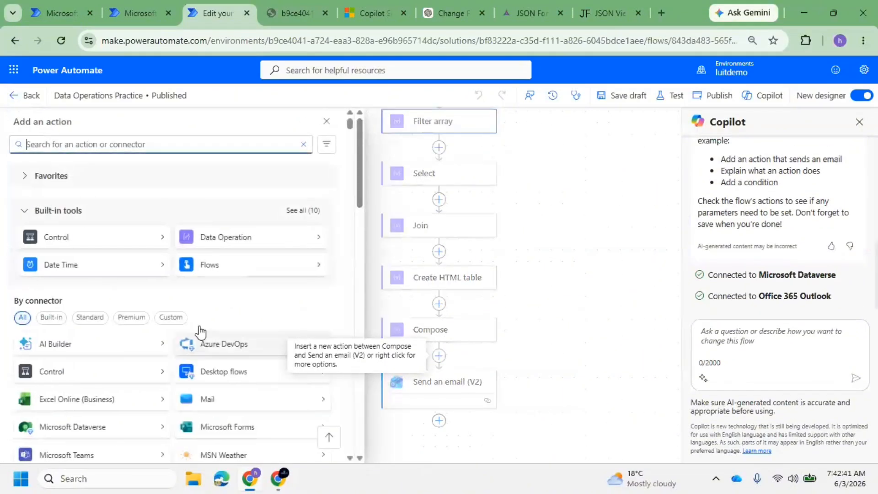
Browse Data Operation actions and copy one complete contact record from the JSON output page
{"action": "left_click", "coordinate": [324, 338]}
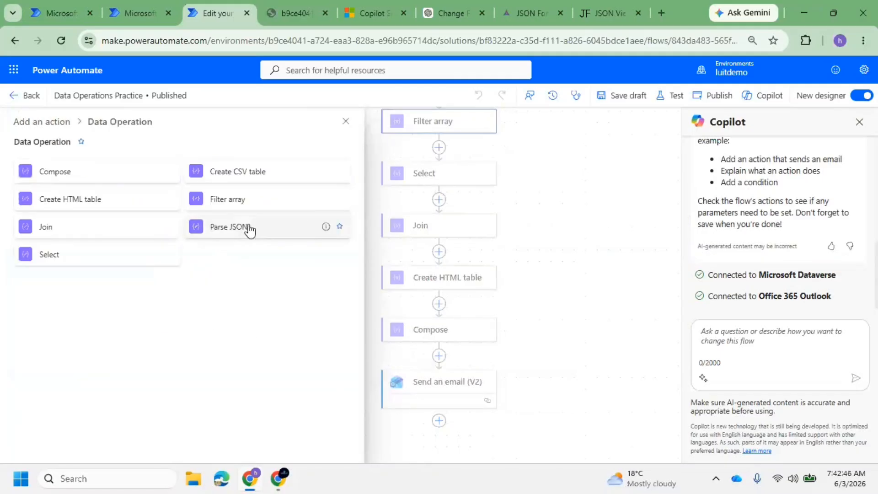
{"action": "left_click", "coordinate": [276, 6]}
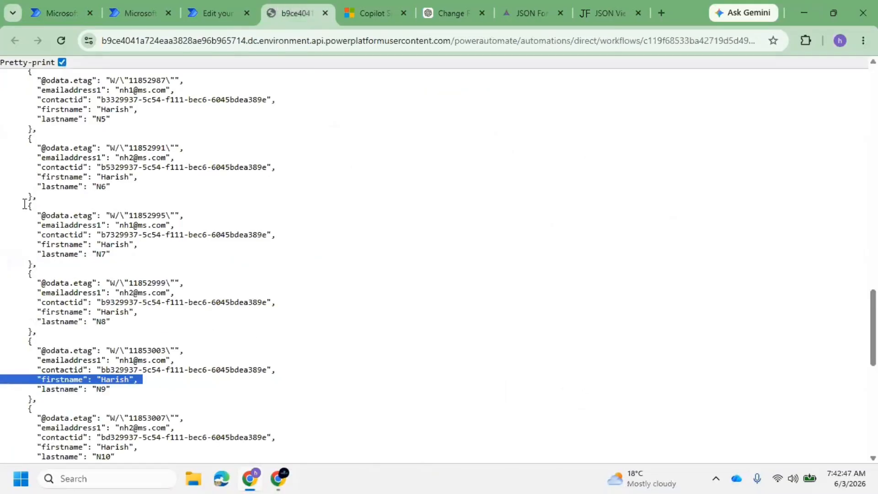
{"action": "left_click_drag", "start_coordinate": [25, 204], "coordinate": [27, 341]}
{"action": "left_click", "coordinate": [165, 192]}
{"action": "scroll", "coordinate": [164, 191], "scroll_direction": "up", "scroll_amount": 7}
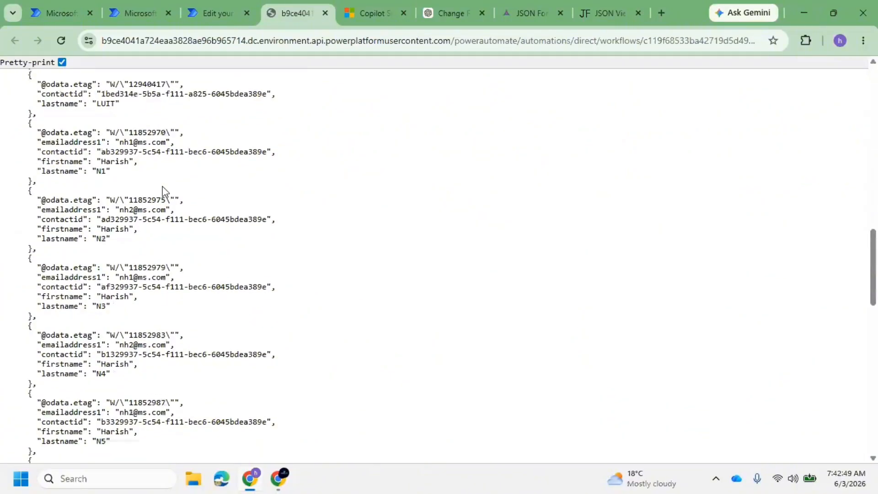
{"action": "scroll", "coordinate": [163, 190], "scroll_direction": "up", "scroll_amount": 4}
{"action": "left_click_drag", "start_coordinate": [28, 207], "coordinate": [33, 259]}
{"action": "key", "text": "ctrl+c"}
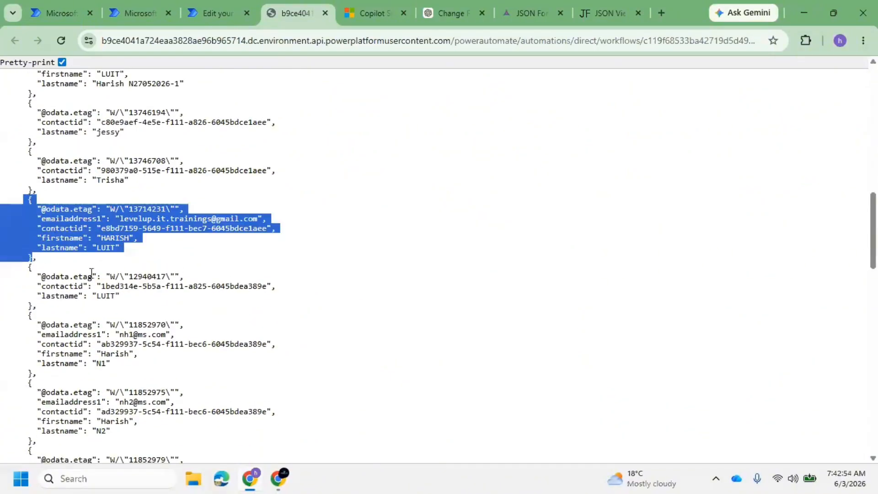
Add a Parse JSON step and paste the copied contact record into its Content field
{"action": "left_click", "coordinate": [123, 6]}
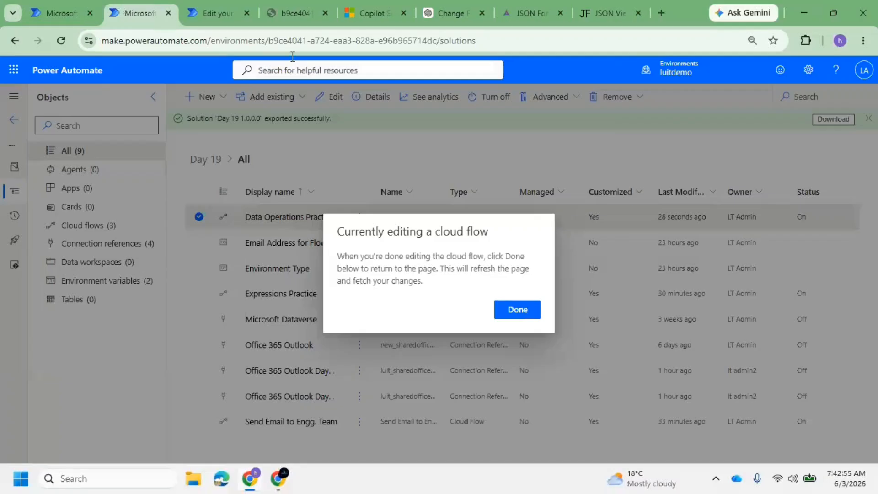
{"action": "left_click", "coordinate": [215, 13]}
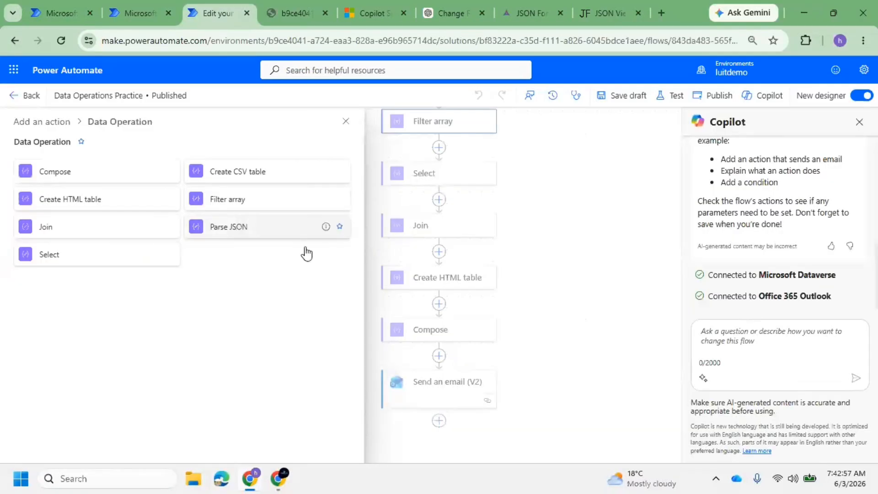
{"action": "left_click", "coordinate": [307, 252]}
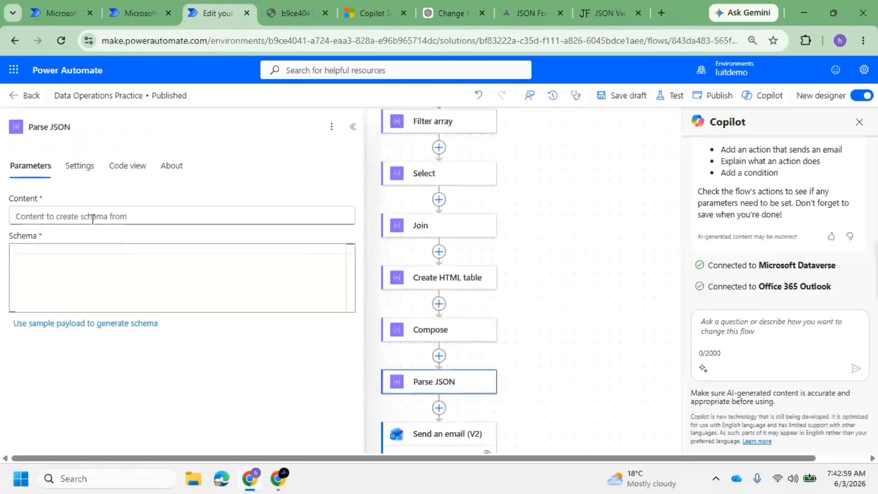
{"action": "left_click", "coordinate": [92, 215]}
{"action": "key", "text": "ctrl+v"}
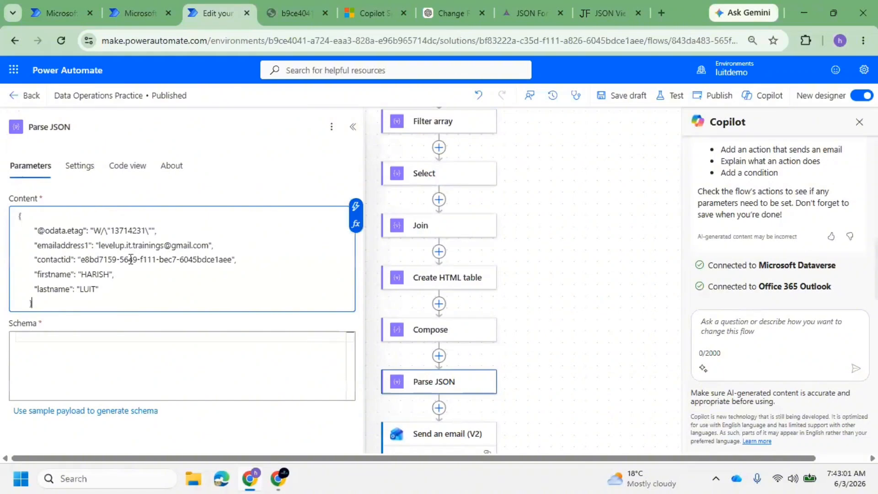
Generate the Parse JSON schema from the pasted sample contact record and publish the flow
{"action": "left_click", "coordinate": [165, 349]}
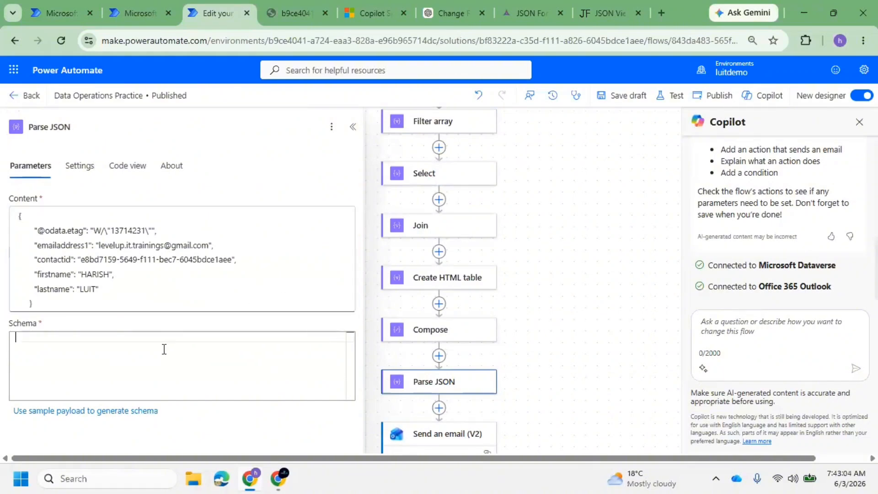
{"action": "left_click", "coordinate": [118, 411]}
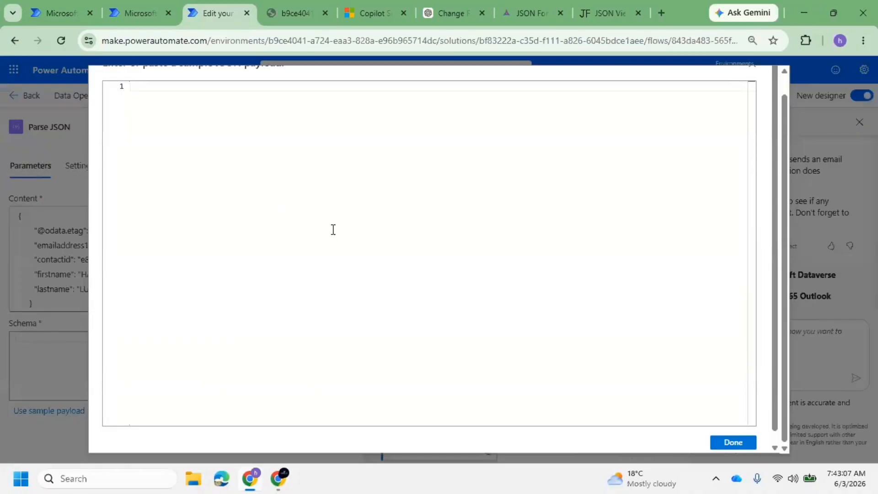
{"action": "key", "text": "ctrl+v"}
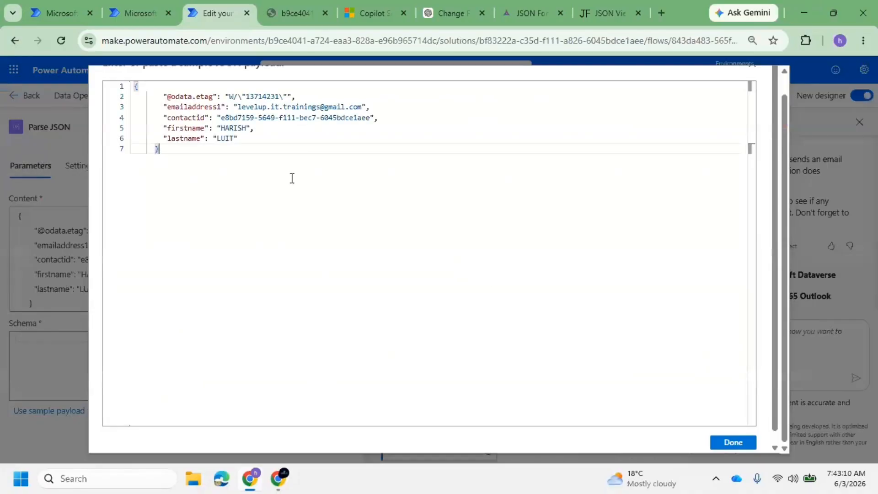
{"action": "left_click", "coordinate": [716, 440]}
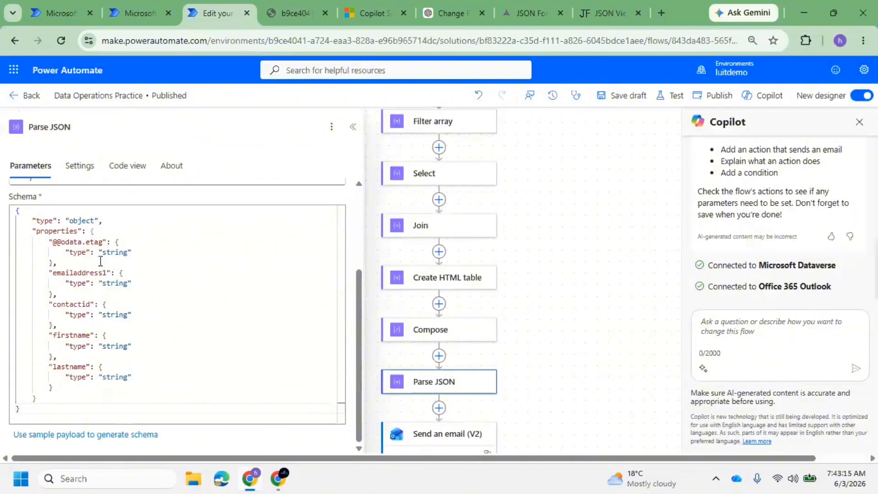
{"action": "left_click_drag", "start_coordinate": [101, 262], "coordinate": [104, 255]}
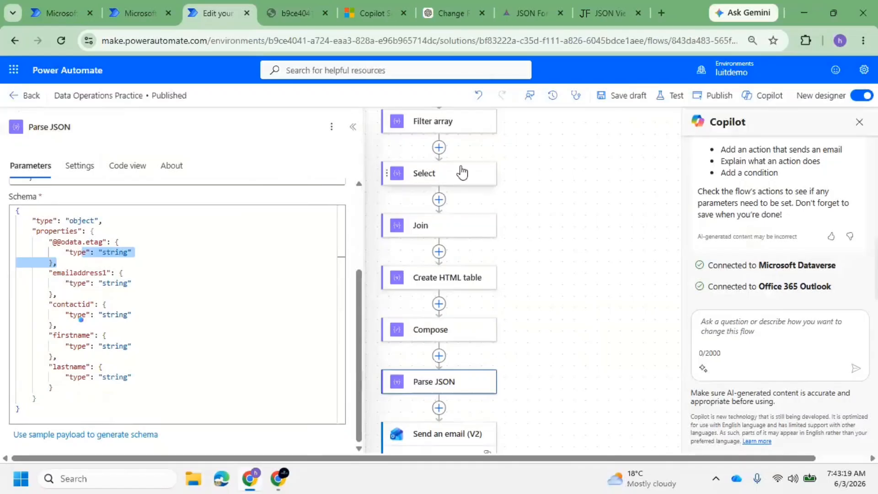
{"action": "left_click", "coordinate": [709, 95]}
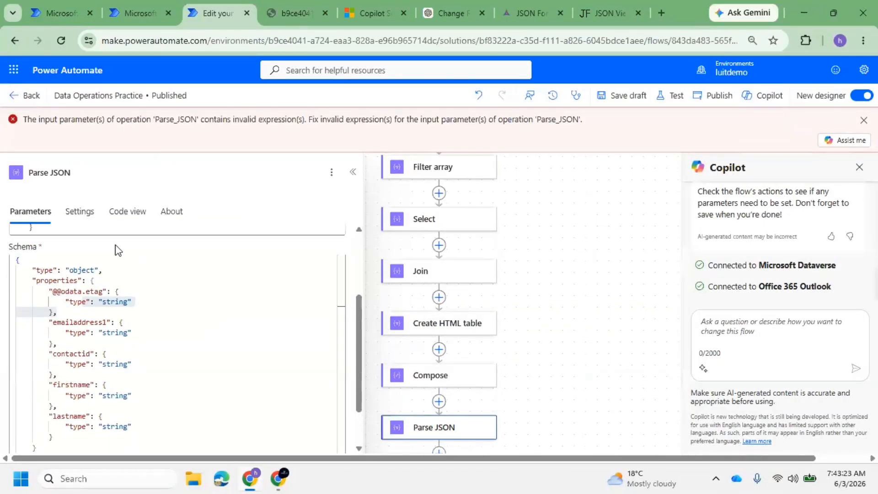
Add the missing comma after the firstname value in the Parse JSON sample content
{"action": "scroll", "coordinate": [131, 272], "scroll_direction": "up", "scroll_amount": 3}
{"action": "left_click", "coordinate": [125, 333]}
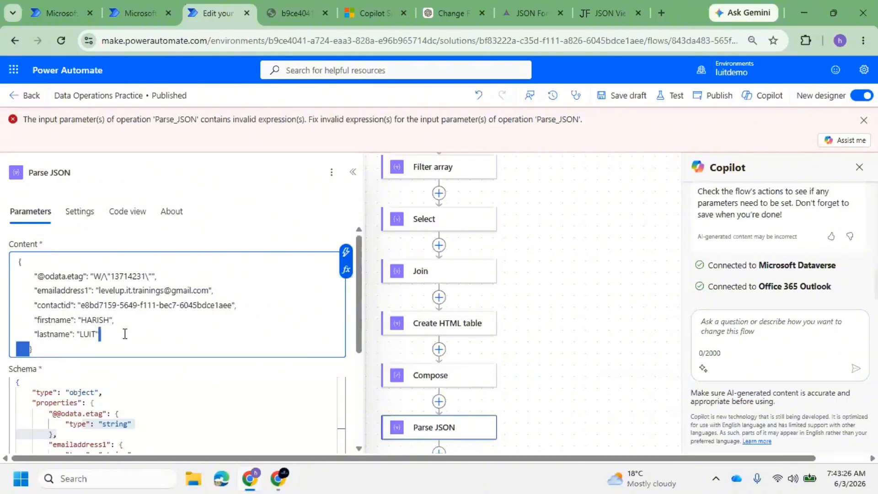
{"action": "left_click", "coordinate": [185, 314]}
{"action": "type", "text": ","}
{"action": "scroll", "coordinate": [437, 364], "scroll_direction": "down", "scroll_amount": 1}
{"action": "left_click", "coordinate": [475, 401]}
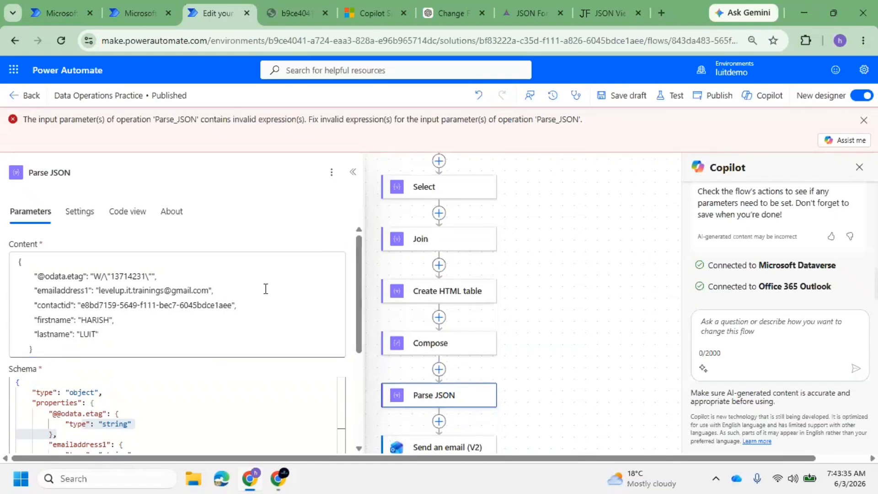
{"action": "scroll", "coordinate": [368, 304], "scroll_direction": "up", "scroll_amount": 4}
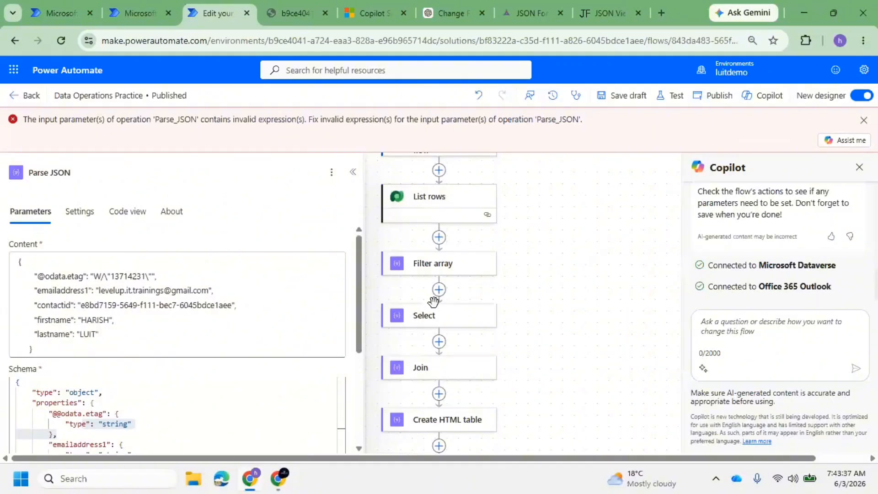
{"action": "left_click_drag", "start_coordinate": [146, 339], "coordinate": [27, 333]}
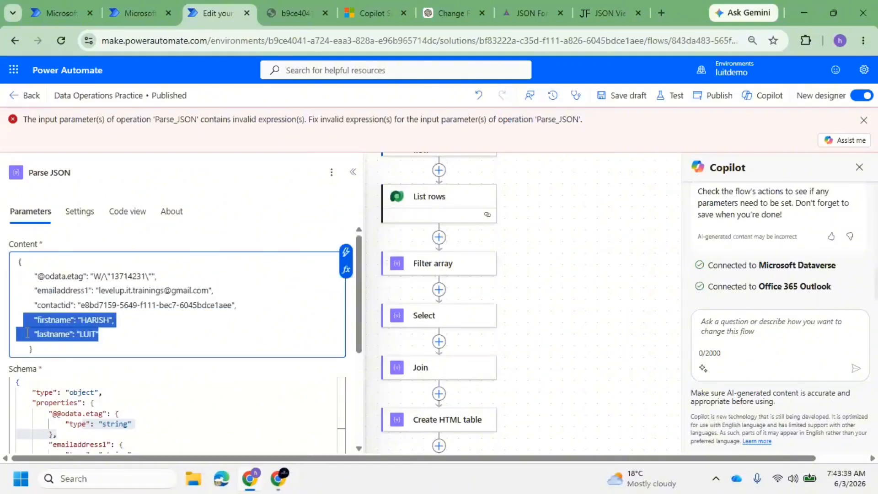
Replace the sample JSON in Content with Filter array Body, then save the draft and publish
{"action": "left_click", "coordinate": [41, 338]}
{"action": "key", "text": "ctrl+a"}
{"action": "key", "text": "BackSpace"}
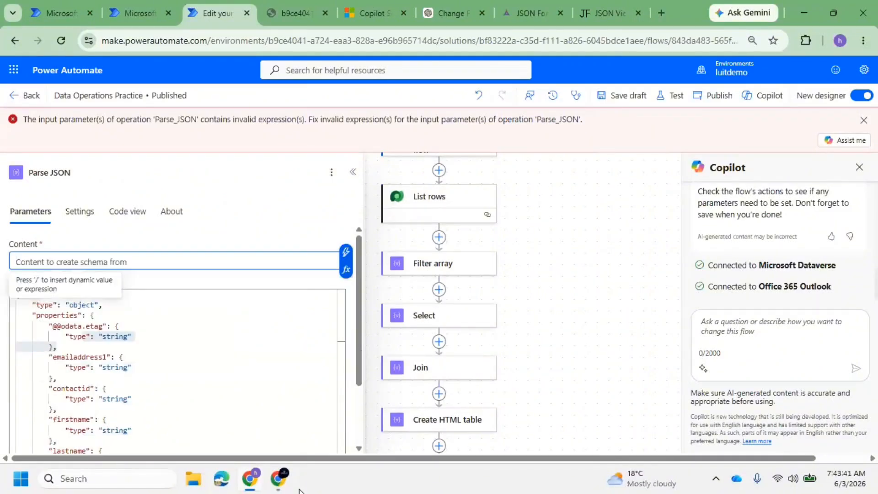
{"action": "left_click", "coordinate": [346, 252]}
{"action": "scroll", "coordinate": [414, 394], "scroll_direction": "down", "scroll_amount": 6}
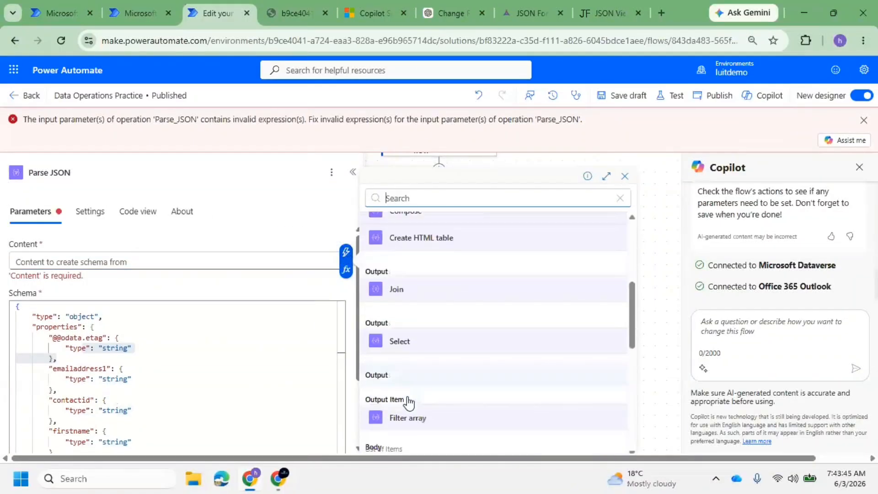
{"action": "scroll", "coordinate": [410, 378], "scroll_direction": "down", "scroll_amount": 1}
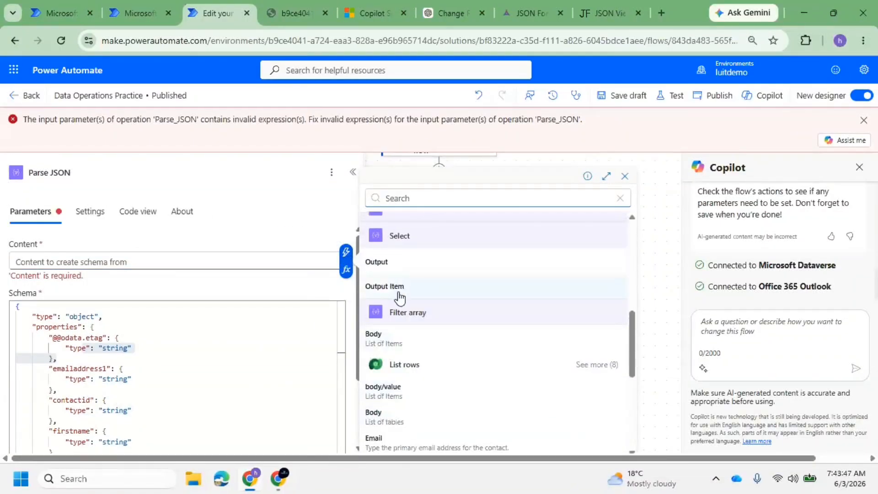
{"action": "left_click", "coordinate": [397, 353]}
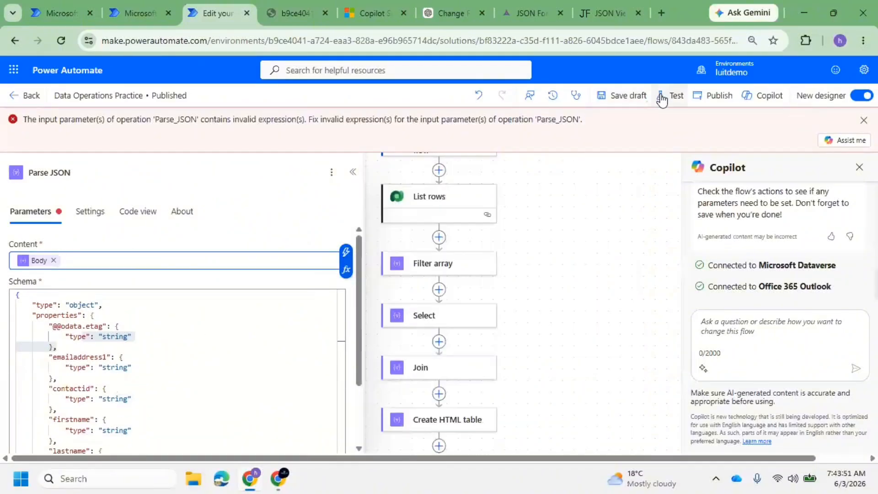
{"action": "left_click", "coordinate": [629, 95]}
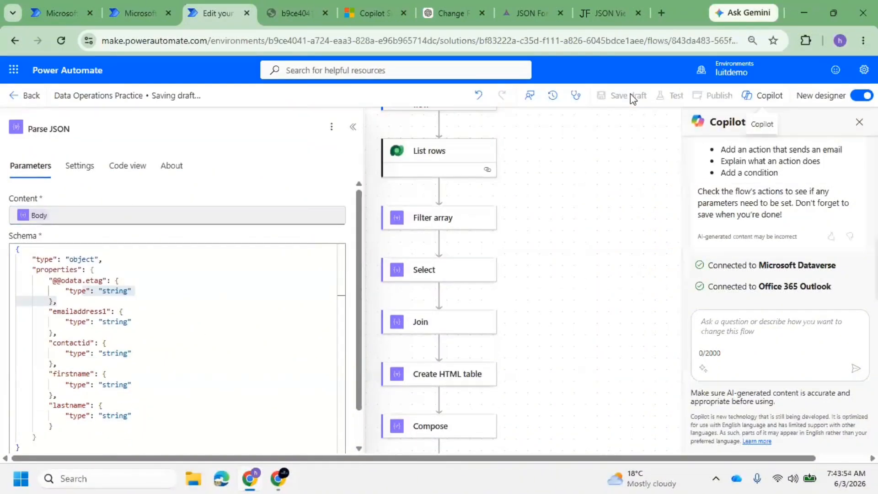
{"action": "left_click", "coordinate": [707, 98]}
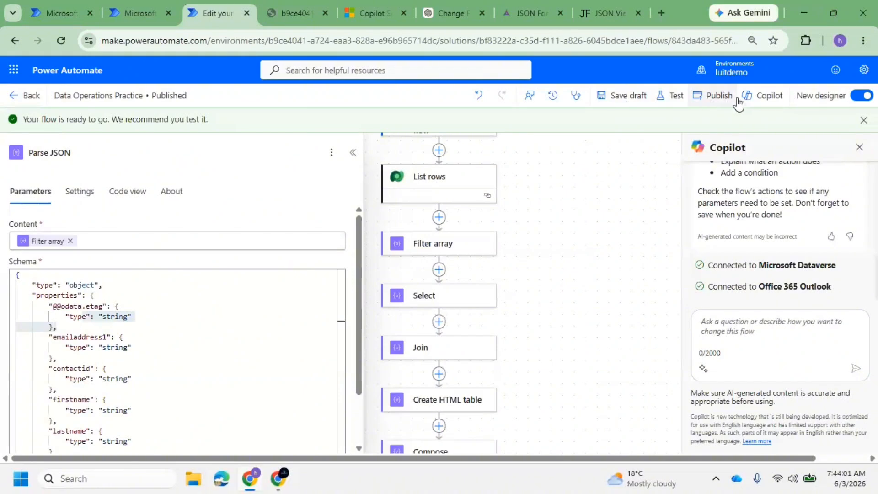
Run a manual test of the flow with a test e-mail address entered as Input EMail
{"action": "left_click", "coordinate": [676, 102]}
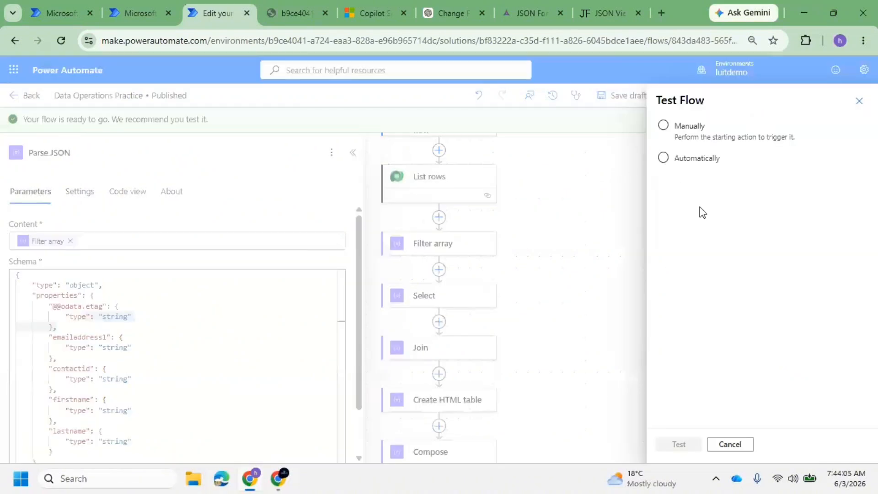
{"action": "left_click", "coordinate": [664, 128]}
{"action": "left_click", "coordinate": [686, 446]}
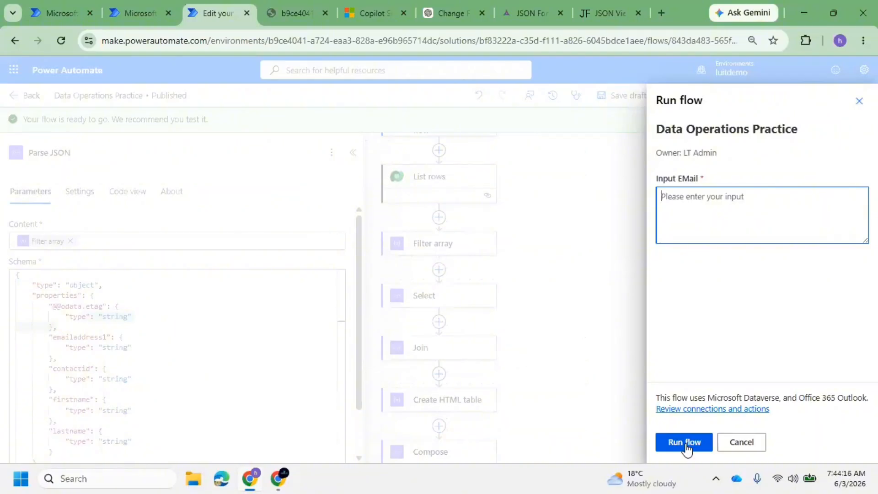
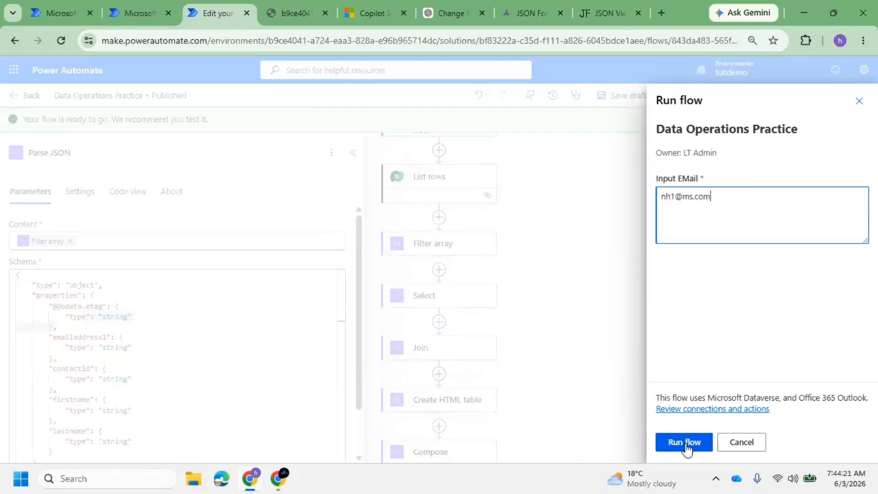
{"action": "left_click", "coordinate": [687, 449]}
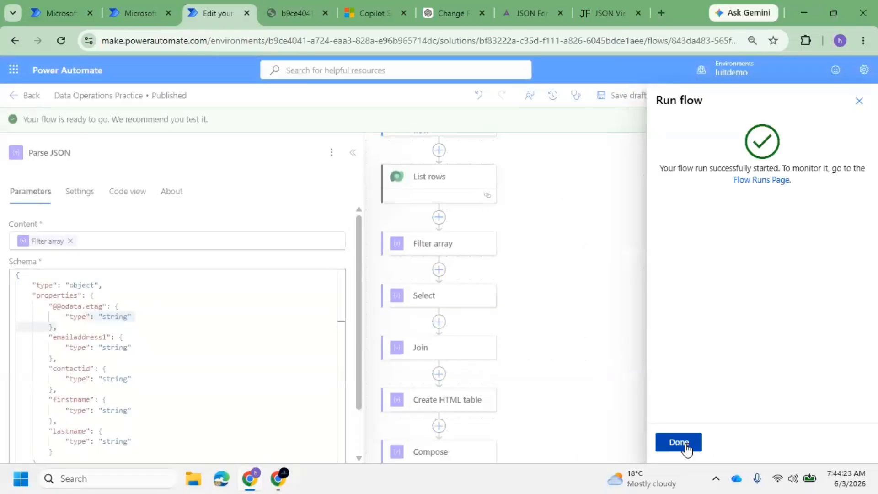
{"action": "left_click", "coordinate": [687, 448]}
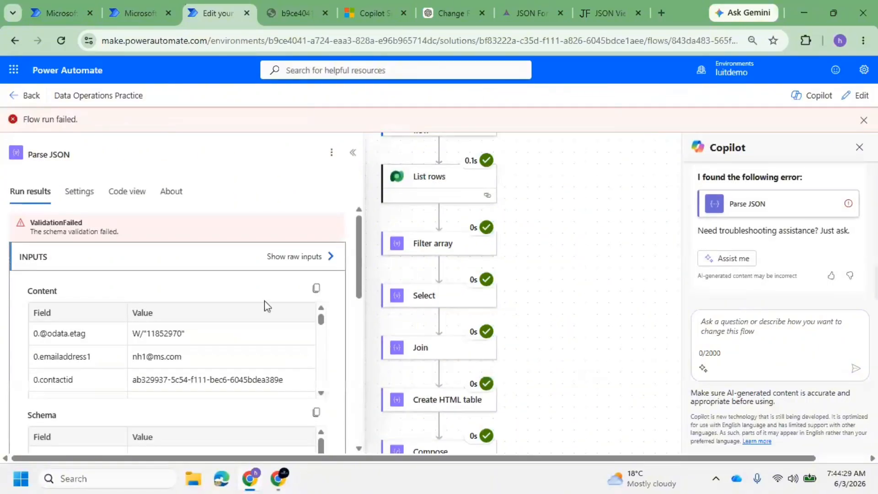
Read the Parse JSON raw output error 'Invalid type. Expected Object but got Array'
{"action": "scroll", "coordinate": [442, 351], "scroll_direction": "down", "scroll_amount": 2}
{"action": "scroll", "coordinate": [433, 393], "scroll_direction": "down", "scroll_amount": 2}
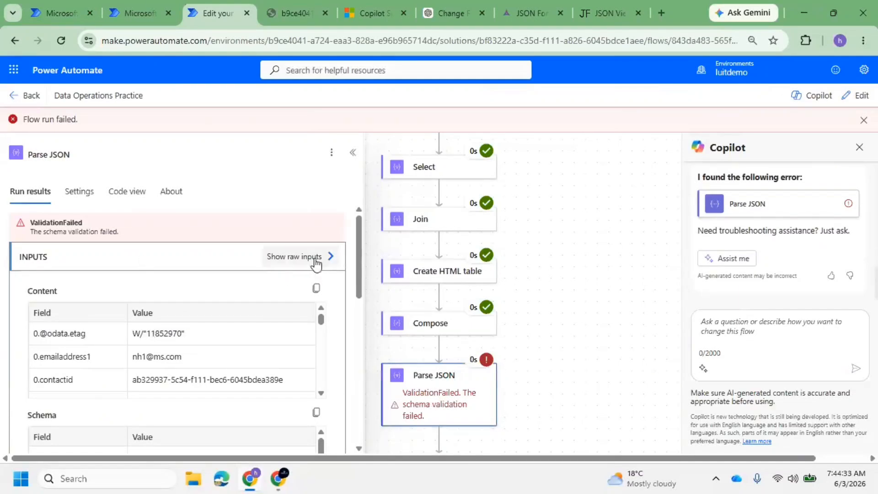
{"action": "scroll", "coordinate": [249, 325], "scroll_direction": "down", "scroll_amount": 3}
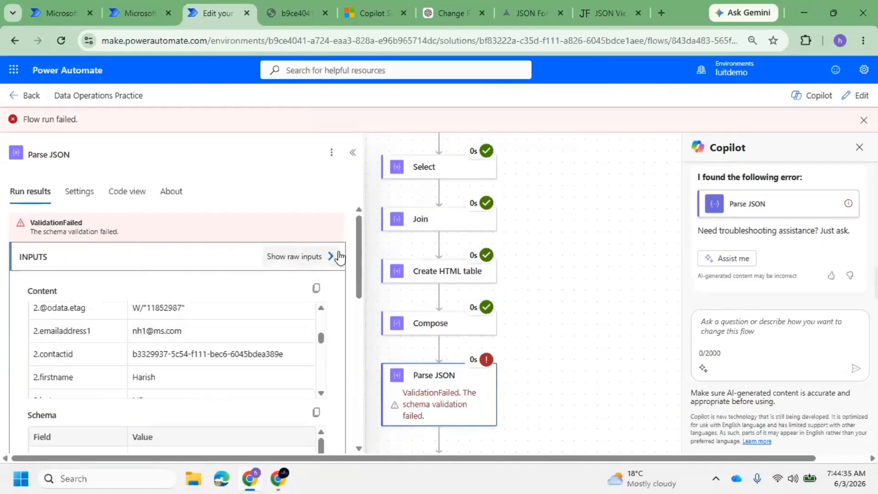
{"action": "scroll", "coordinate": [157, 317], "scroll_direction": "down", "scroll_amount": 10}
{"action": "scroll", "coordinate": [206, 353], "scroll_direction": "up", "scroll_amount": 4}
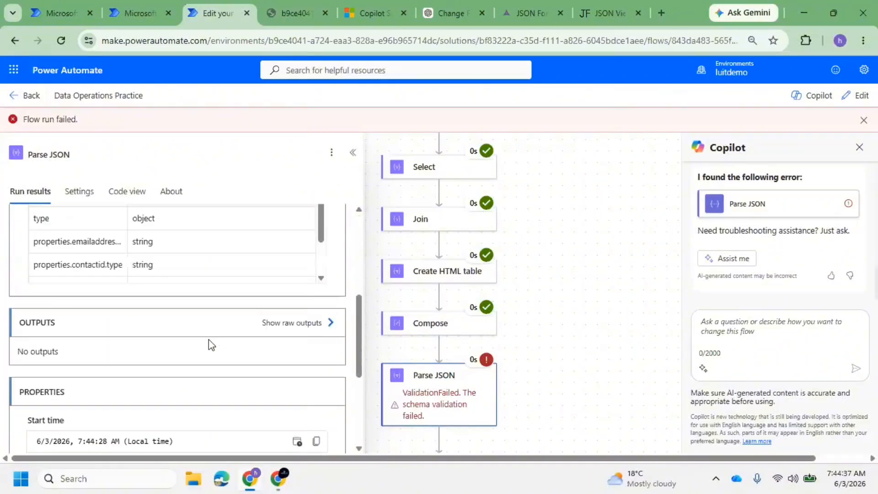
{"action": "left_click", "coordinate": [326, 327]}
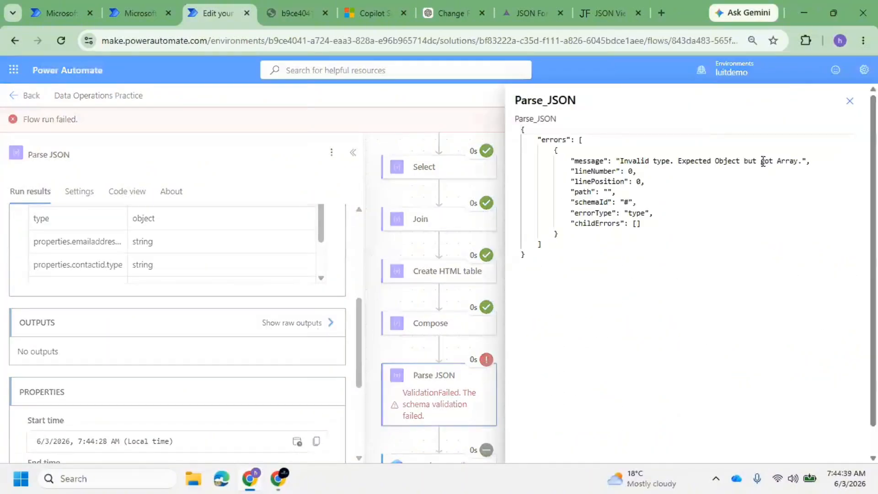
{"action": "double_click", "coordinate": [659, 160]}
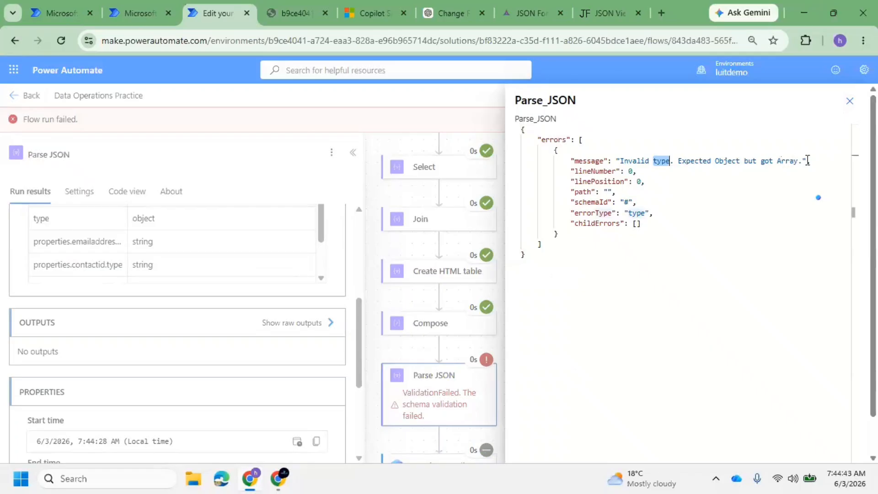
{"action": "left_click_drag", "start_coordinate": [808, 160], "coordinate": [634, 157]}
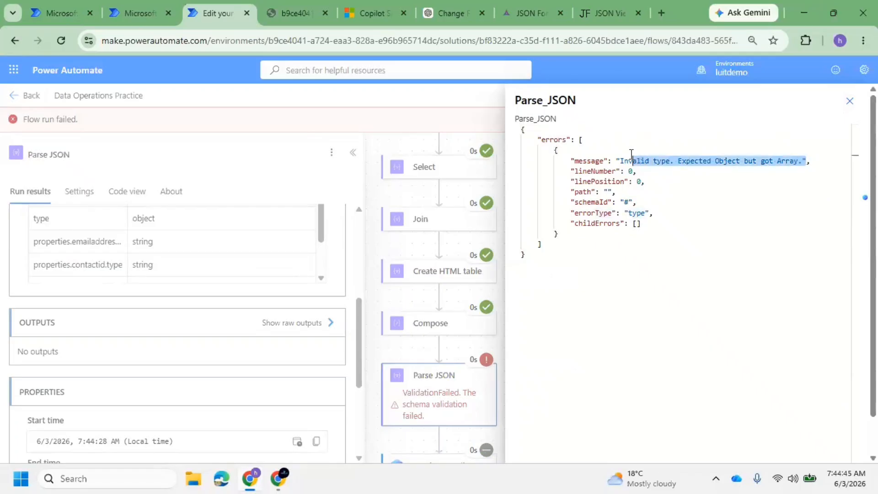
{"action": "left_click", "coordinate": [850, 100]}
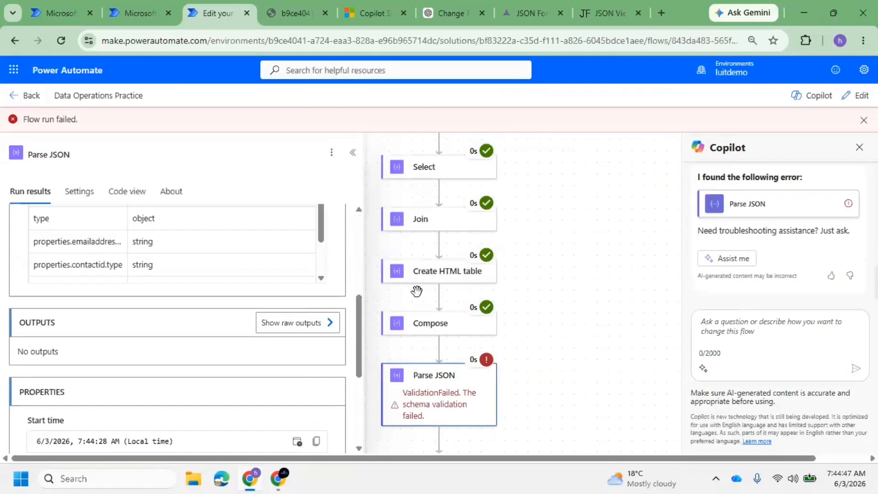
Compare it with a contact object in the raw JSON tab, then reopen the flow for editing
{"action": "left_click", "coordinate": [283, 11]}
{"action": "left_click", "coordinate": [54, 204]}
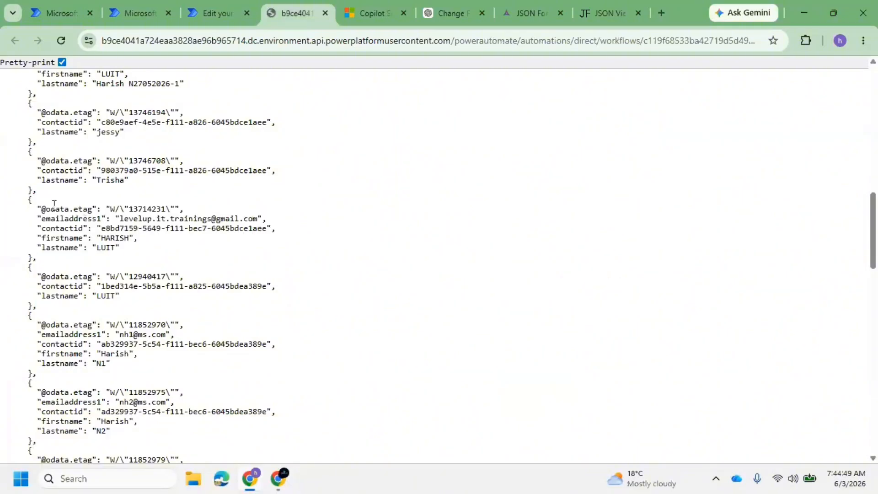
{"action": "left_click_drag", "start_coordinate": [29, 200], "coordinate": [30, 257]}
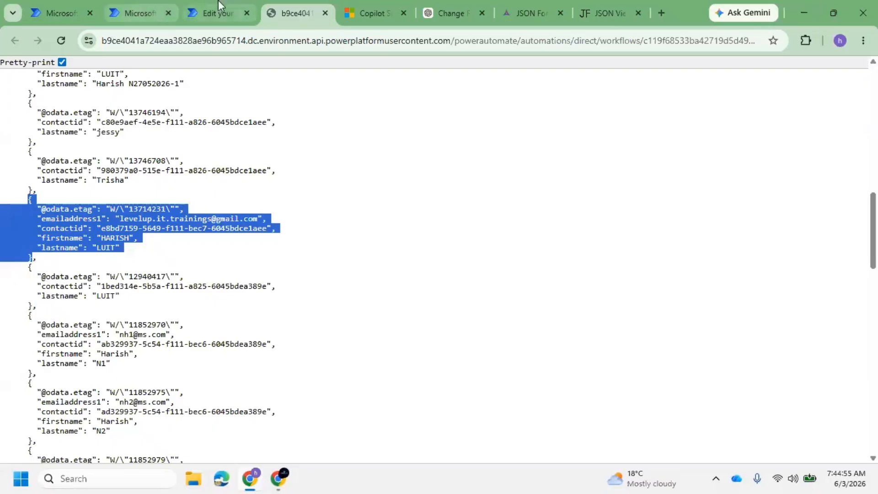
{"action": "left_click", "coordinate": [216, 13]}
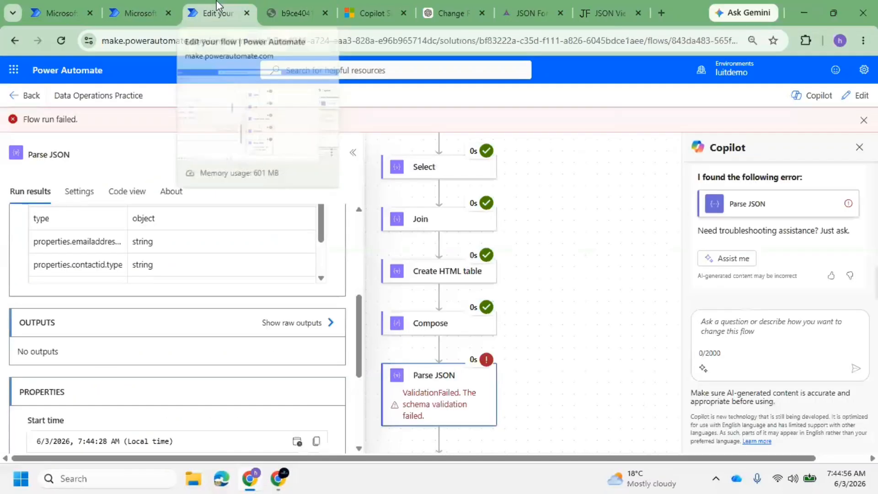
{"action": "left_click", "coordinate": [856, 95]}
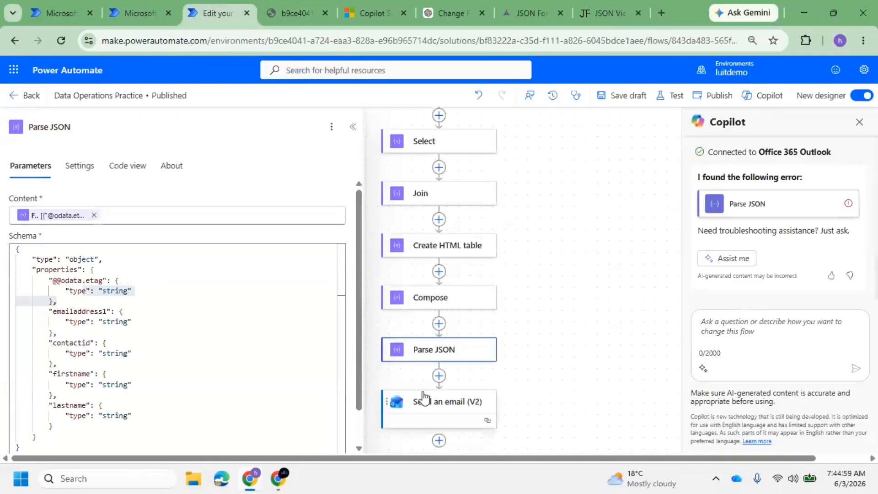
{"action": "scroll", "coordinate": [424, 397], "scroll_direction": "down", "scroll_amount": 1}
{"action": "left_click", "coordinate": [439, 412]}
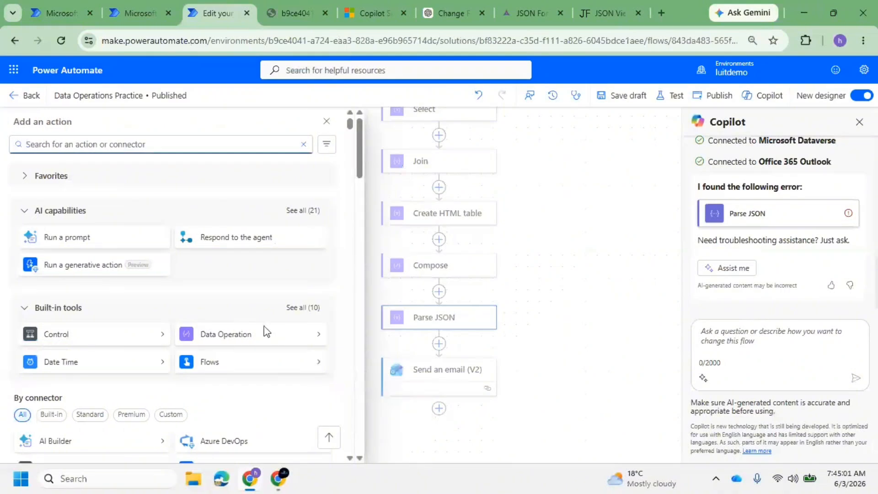
{"action": "left_click", "coordinate": [333, 339]}
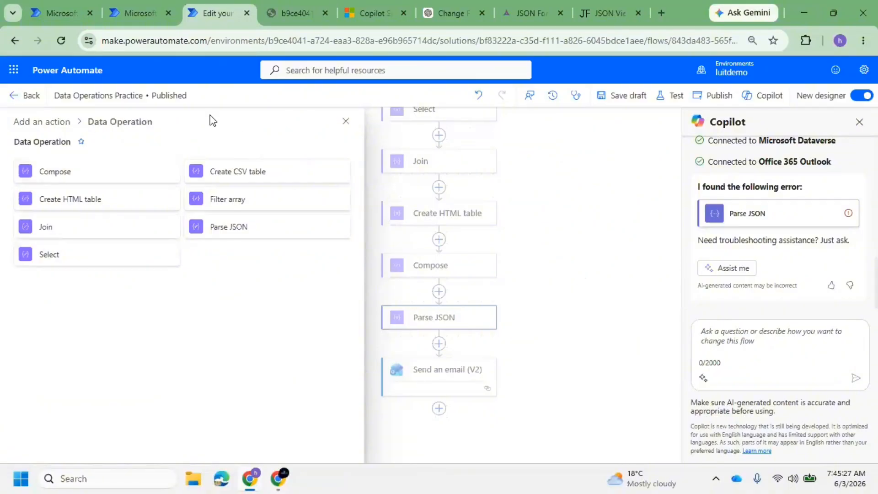
Dismiss the action list and close the Copilot side panel
{"action": "left_click", "coordinate": [346, 121]}
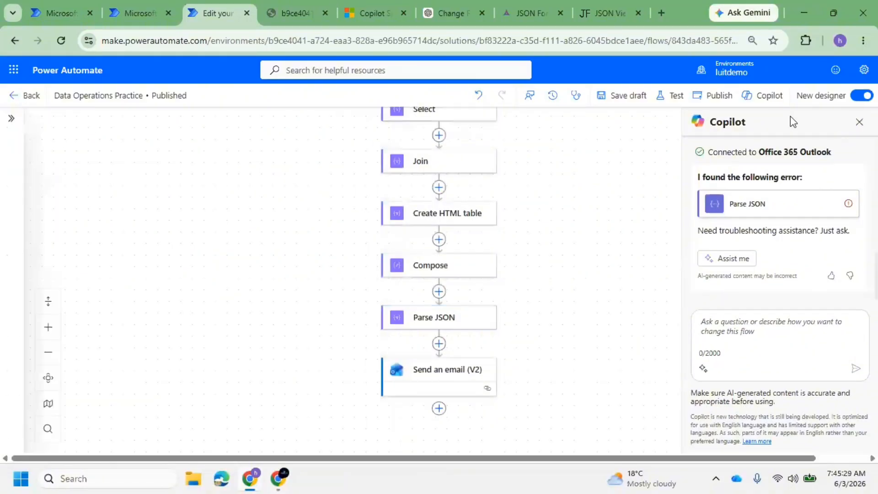
{"action": "left_click", "coordinate": [859, 122]}
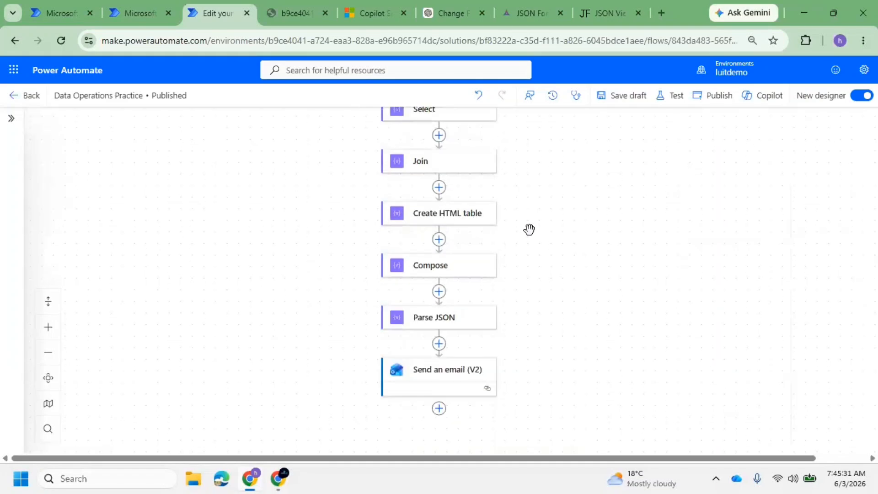
{"action": "scroll", "coordinate": [530, 229], "scroll_direction": "down", "scroll_amount": 1}
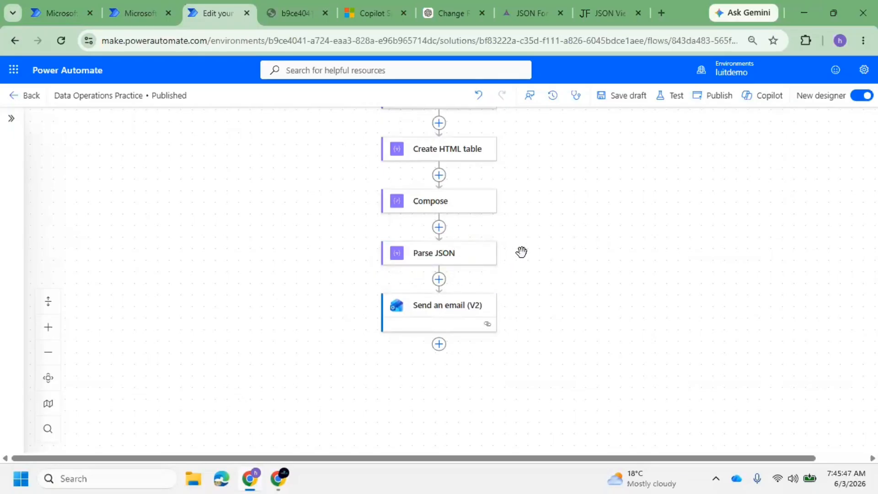
{"action": "scroll", "coordinate": [522, 252], "scroll_direction": "up", "scroll_amount": 10}
{"action": "scroll", "coordinate": [522, 252], "scroll_direction": "down", "scroll_amount": 3}
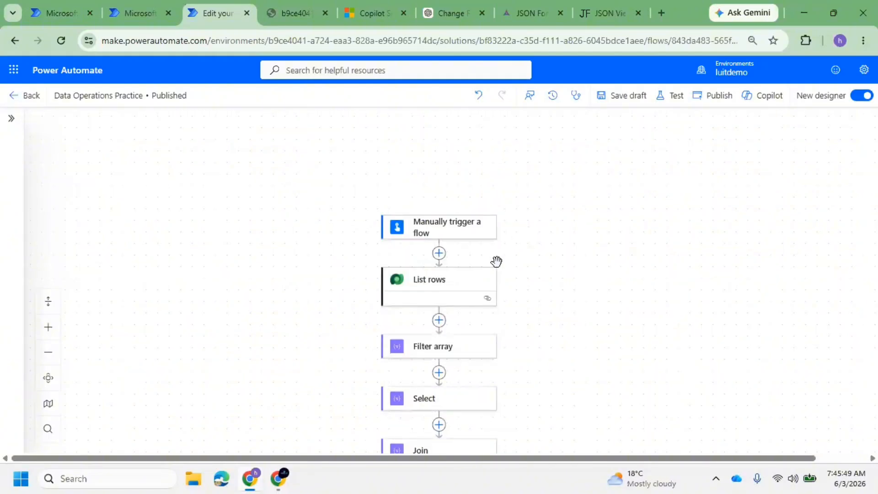
Review the List rows and Send an email (V2) settings, then go back to the flow's details page
{"action": "left_click", "coordinate": [459, 288]}
{"action": "scroll", "coordinate": [225, 325], "scroll_direction": "down", "scroll_amount": 3}
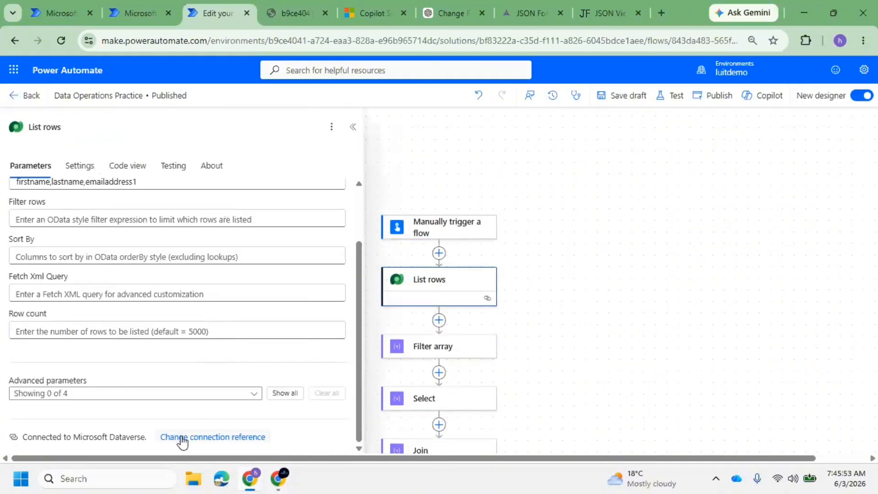
{"action": "scroll", "coordinate": [526, 297], "scroll_direction": "down", "scroll_amount": 8}
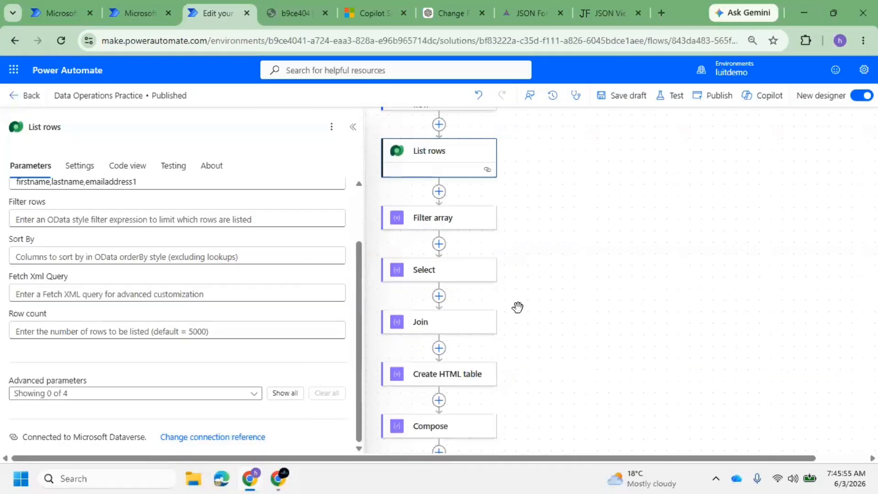
{"action": "left_click", "coordinate": [420, 275]}
{"action": "scroll", "coordinate": [279, 302], "scroll_direction": "down", "scroll_amount": 1}
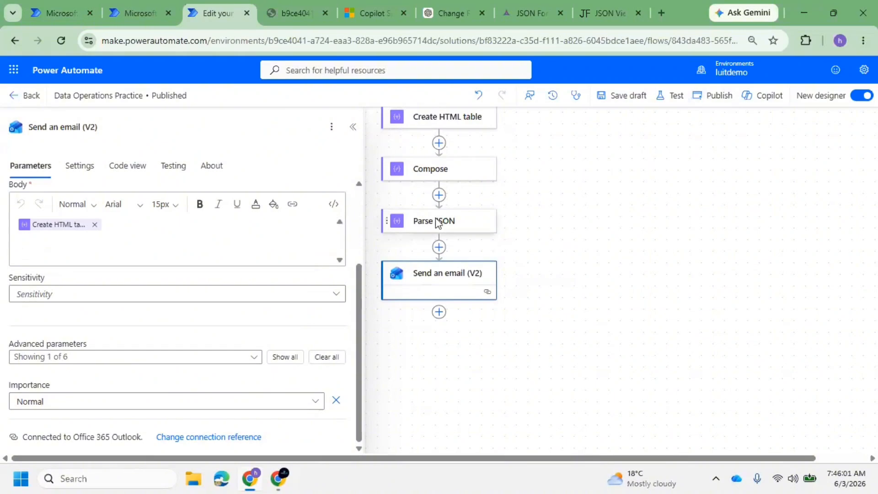
{"action": "scroll", "coordinate": [540, 230], "scroll_direction": "up", "scroll_amount": 3}
{"action": "scroll", "coordinate": [541, 230], "scroll_direction": "up", "scroll_amount": 3}
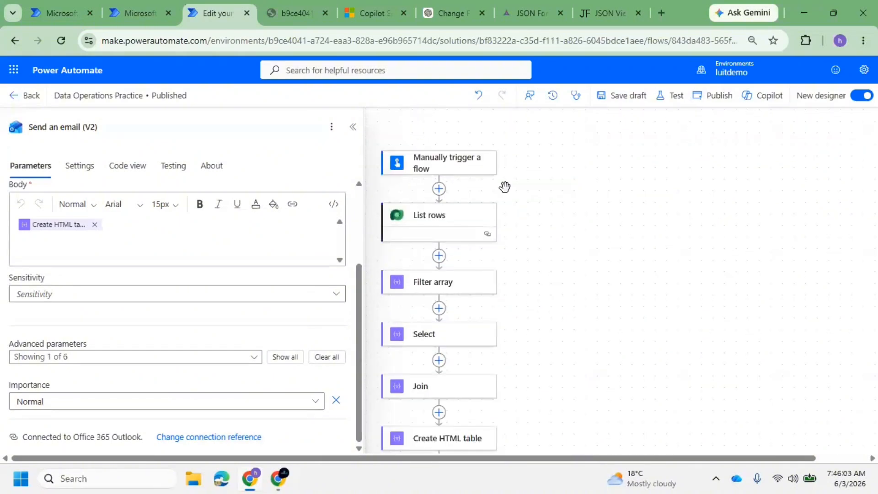
{"action": "left_click", "coordinate": [409, 222]}
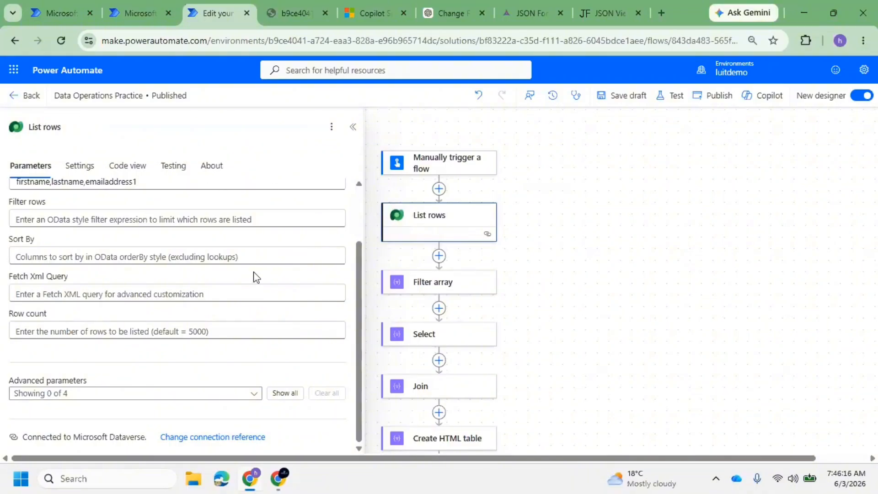
{"action": "scroll", "coordinate": [503, 261], "scroll_direction": "down", "scroll_amount": 5}
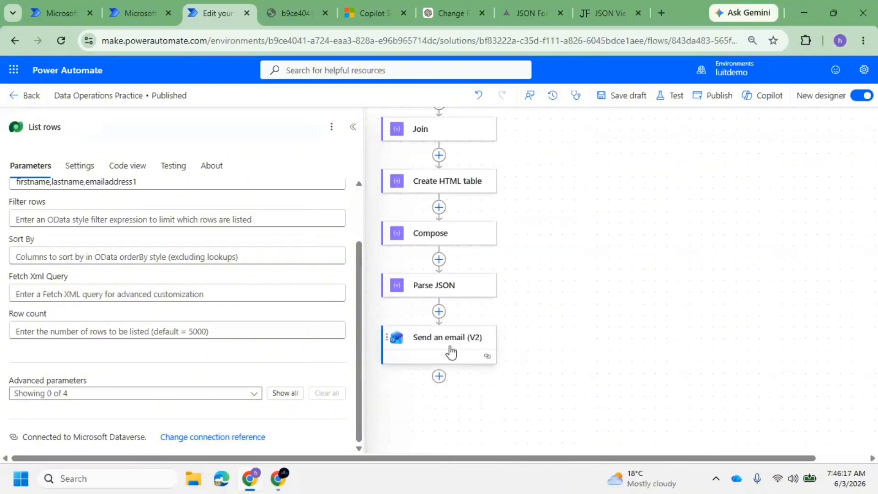
{"action": "left_click", "coordinate": [450, 351]}
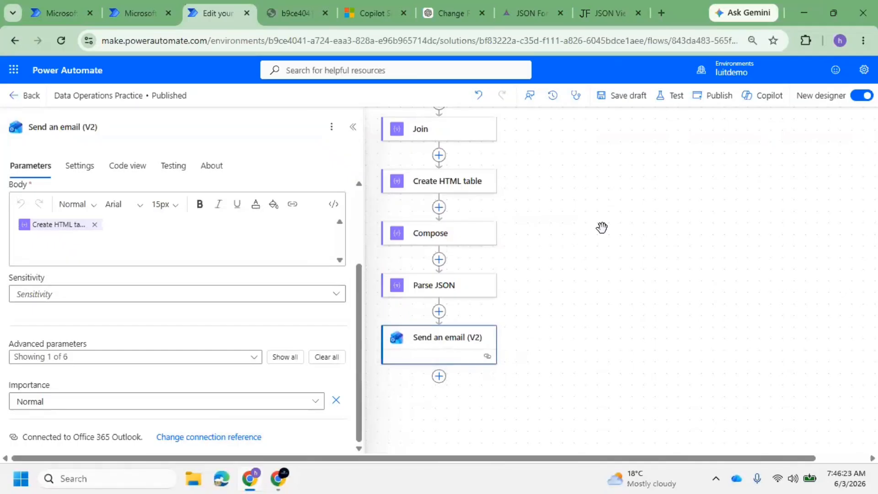
{"action": "left_click", "coordinate": [14, 97]}
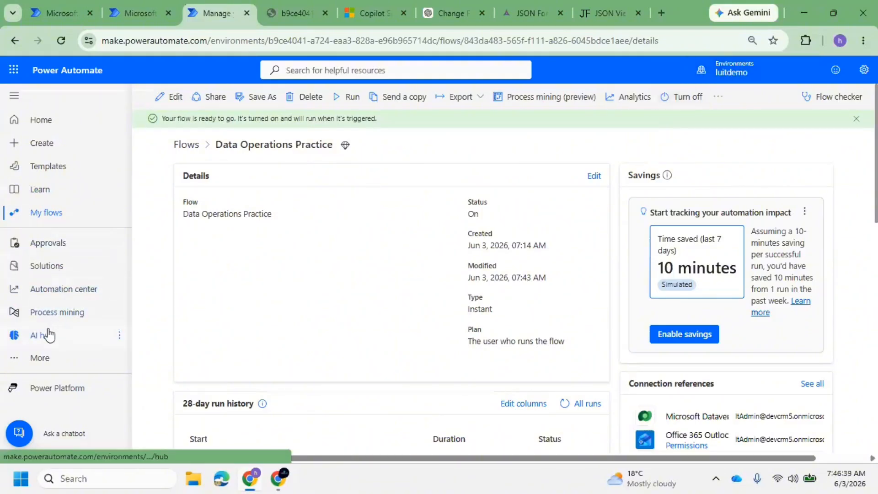
Go to Connections through the More flyout in the left navigation
{"action": "left_click", "coordinate": [28, 362]}
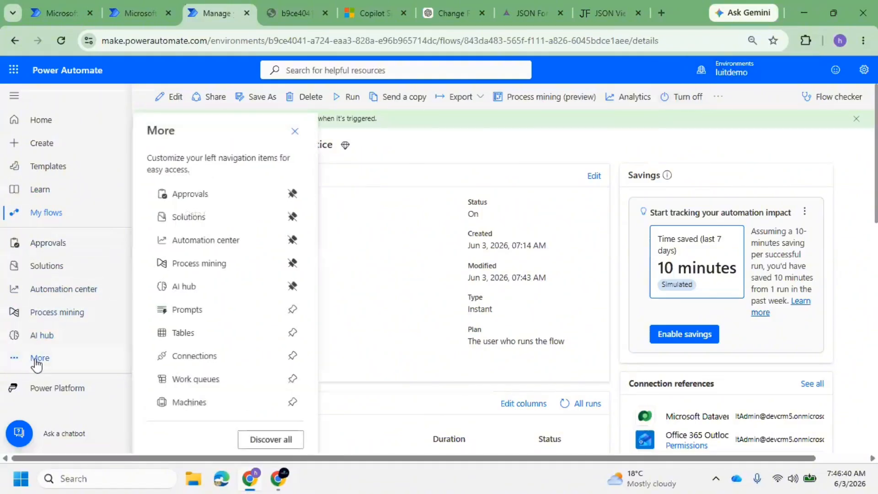
{"action": "left_click", "coordinate": [212, 358]}
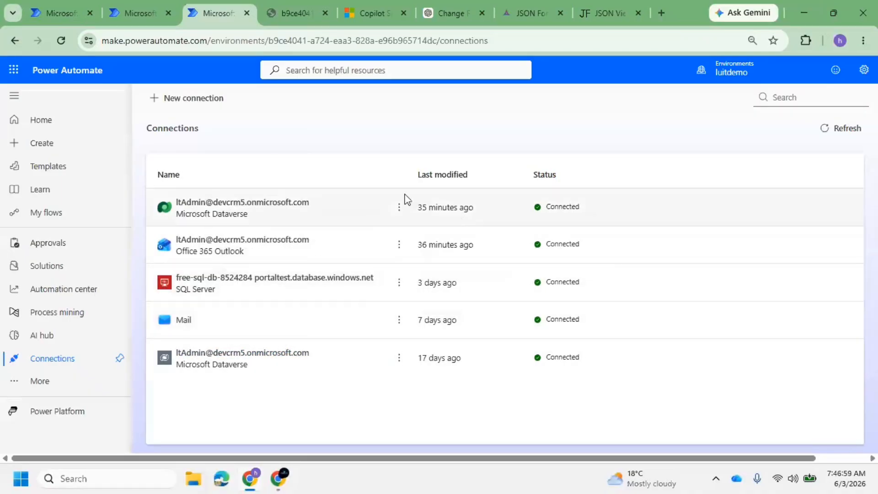
Open the Microsoft Dataverse connection and switch its account
{"action": "left_click", "coordinate": [290, 205]}
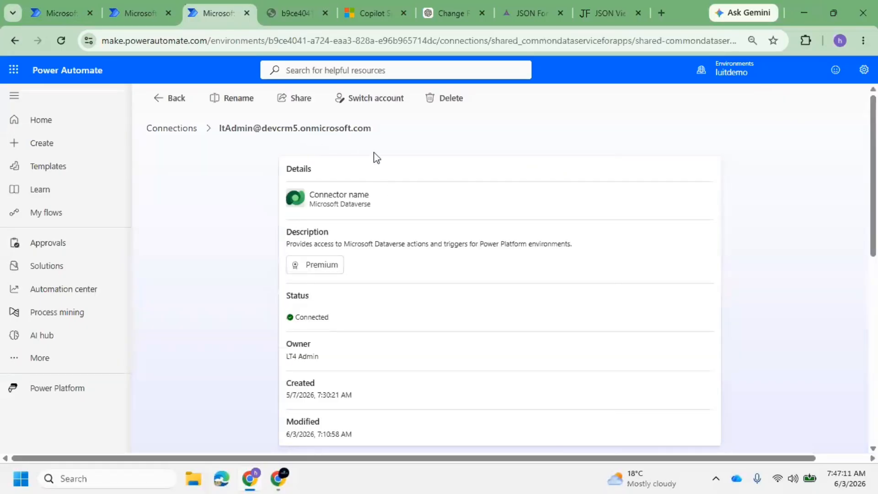
{"action": "scroll", "coordinate": [377, 206], "scroll_direction": "down", "scroll_amount": 4}
{"action": "scroll", "coordinate": [377, 208], "scroll_direction": "up", "scroll_amount": 4}
{"action": "left_click", "coordinate": [375, 101]}
Review the eleven flows using this connection, then return to the connections list
{"action": "scroll", "coordinate": [346, 288], "scroll_direction": "down", "scroll_amount": 5}
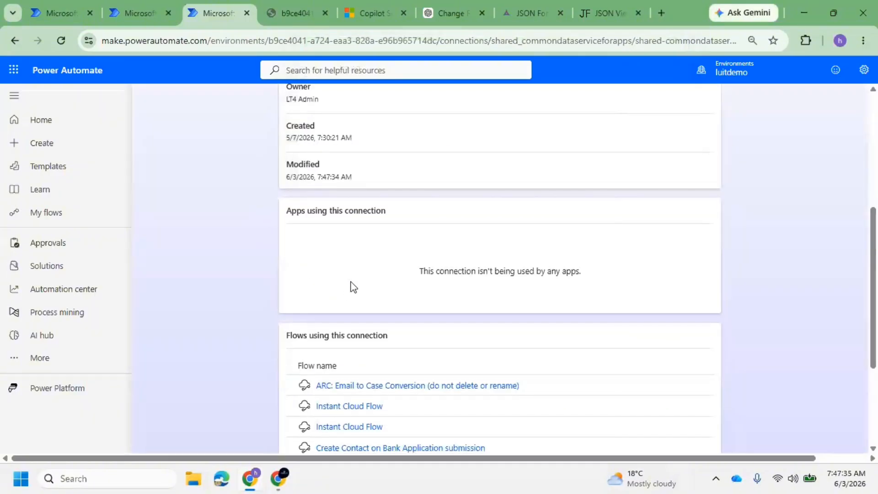
{"action": "scroll", "coordinate": [361, 281], "scroll_direction": "down", "scroll_amount": 4}
{"action": "scroll", "coordinate": [365, 279], "scroll_direction": "up", "scroll_amount": 5}
{"action": "scroll", "coordinate": [382, 261], "scroll_direction": "down", "scroll_amount": 4}
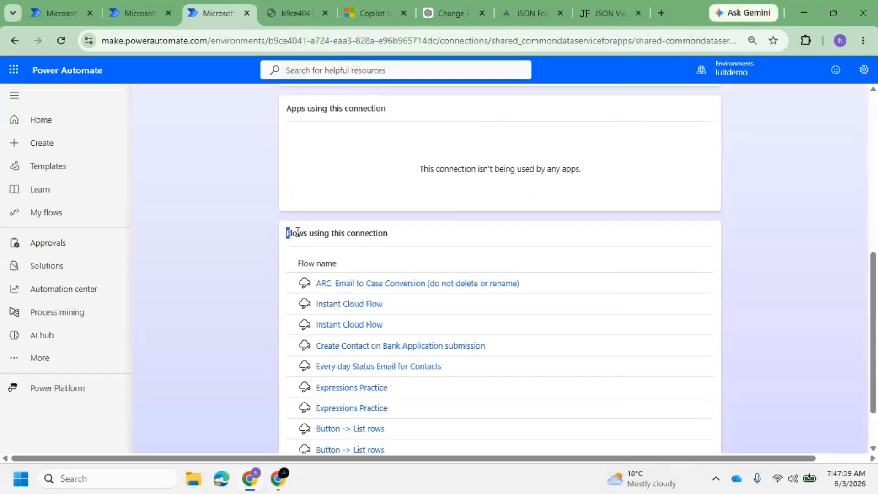
{"action": "left_click_drag", "start_coordinate": [298, 232], "coordinate": [400, 237]}
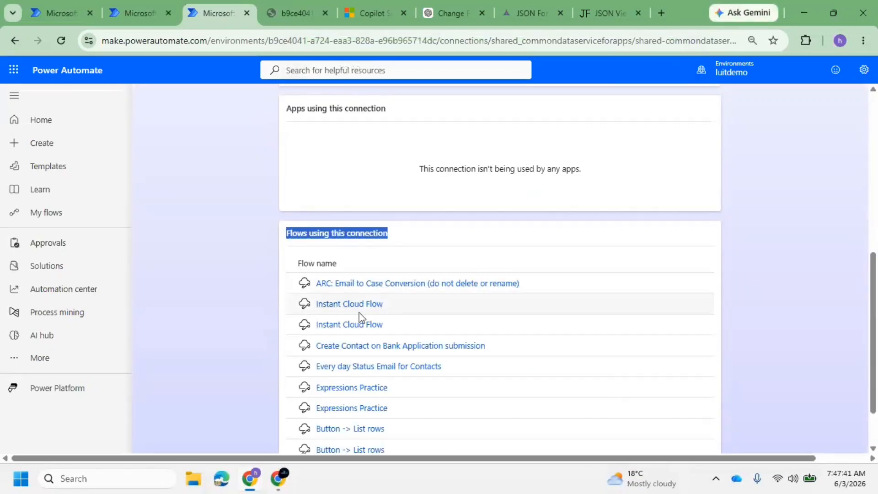
{"action": "scroll", "coordinate": [395, 349], "scroll_direction": "down", "scroll_amount": 2}
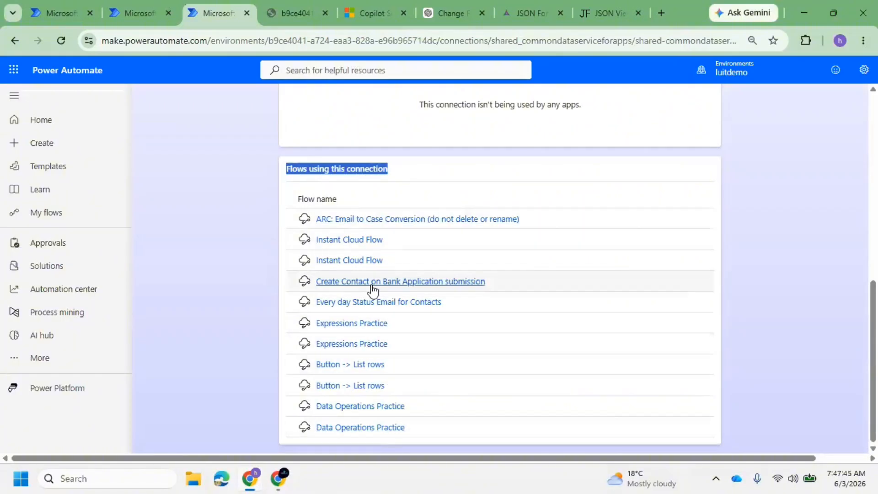
{"action": "scroll", "coordinate": [392, 216], "scroll_direction": "up", "scroll_amount": 3}
{"action": "scroll", "coordinate": [393, 215], "scroll_direction": "down", "scroll_amount": 3}
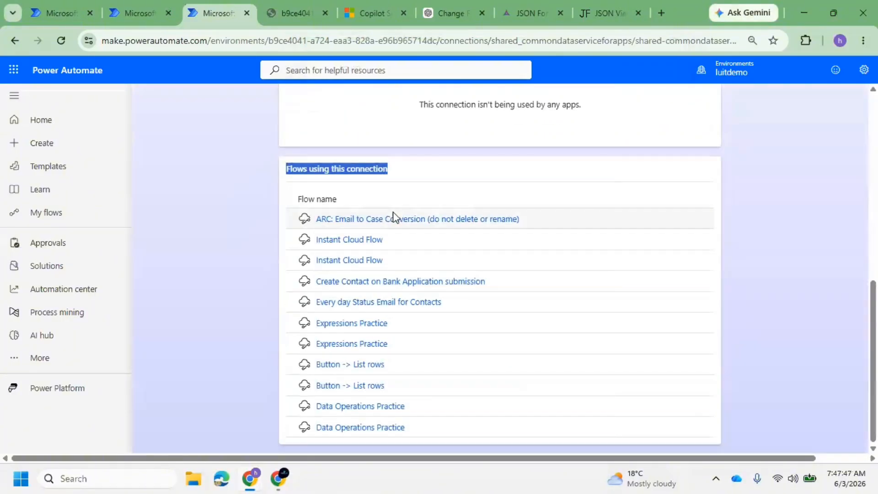
{"action": "left_click", "coordinate": [360, 330]}
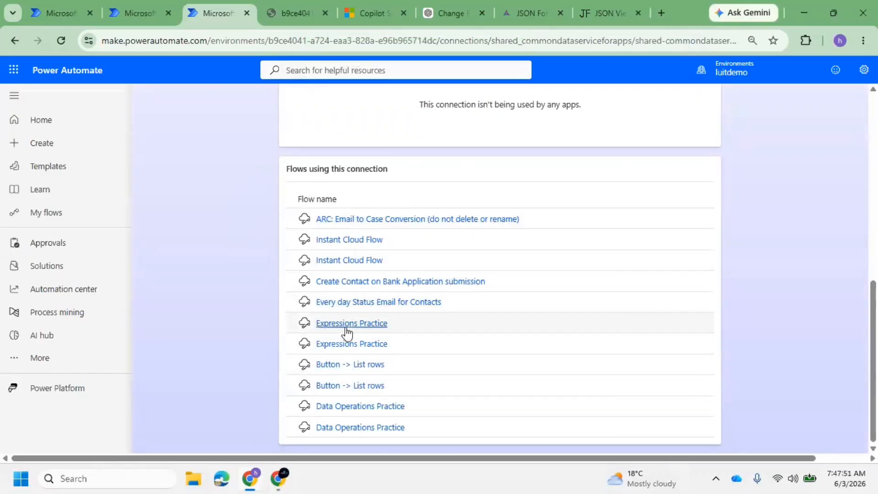
{"action": "triple_click", "coordinate": [343, 344]}
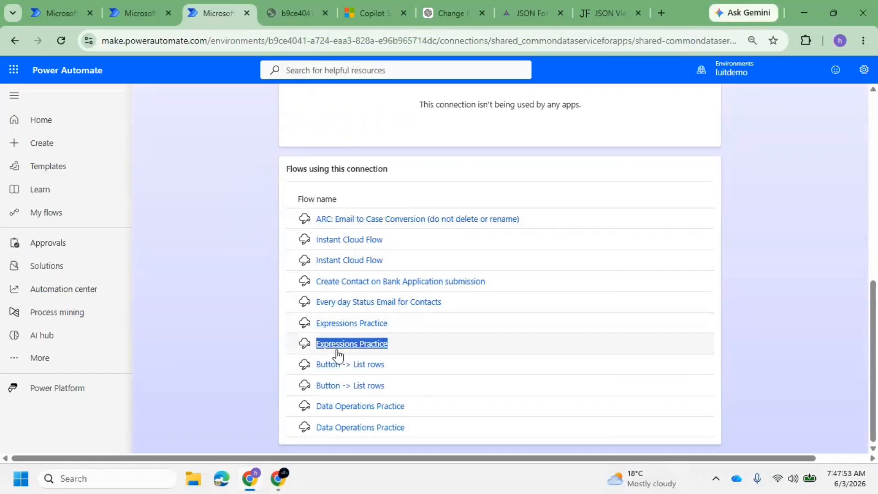
{"action": "left_click", "coordinate": [446, 331]}
{"action": "scroll", "coordinate": [202, 135], "scroll_direction": "up", "scroll_amount": 9}
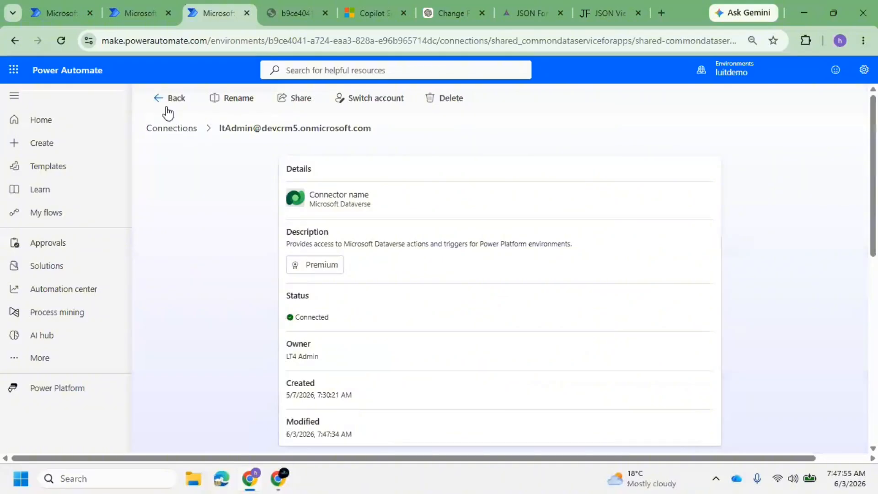
{"action": "left_click", "coordinate": [166, 103]}
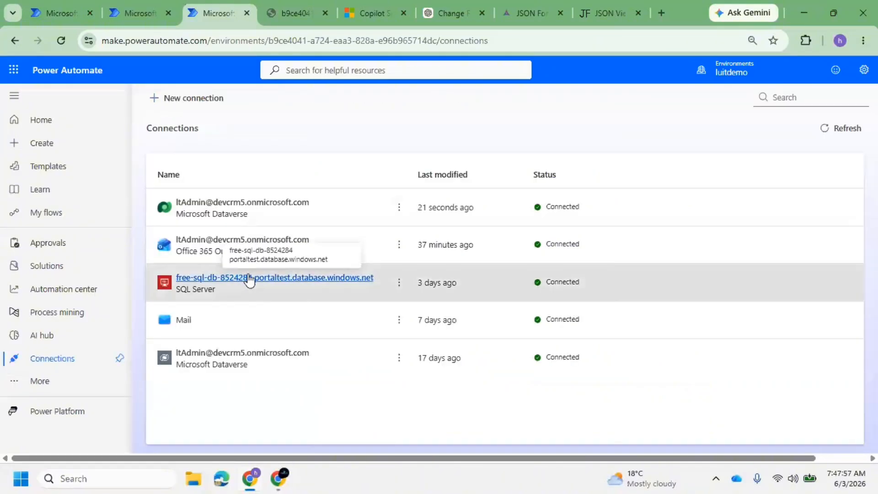
Look over the SQL Server connection's details and the flows using it
{"action": "left_click", "coordinate": [250, 278]}
{"action": "scroll", "coordinate": [442, 242], "scroll_direction": "down", "scroll_amount": 5}
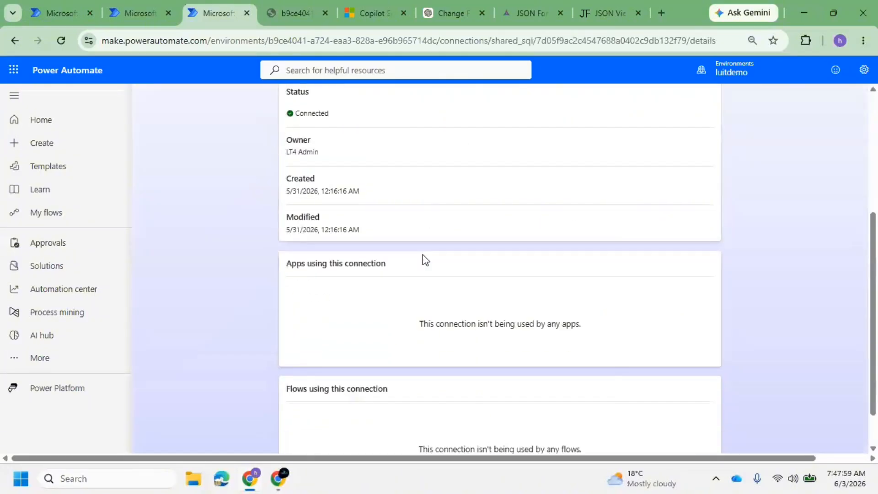
{"action": "scroll", "coordinate": [428, 298], "scroll_direction": "up", "scroll_amount": 5}
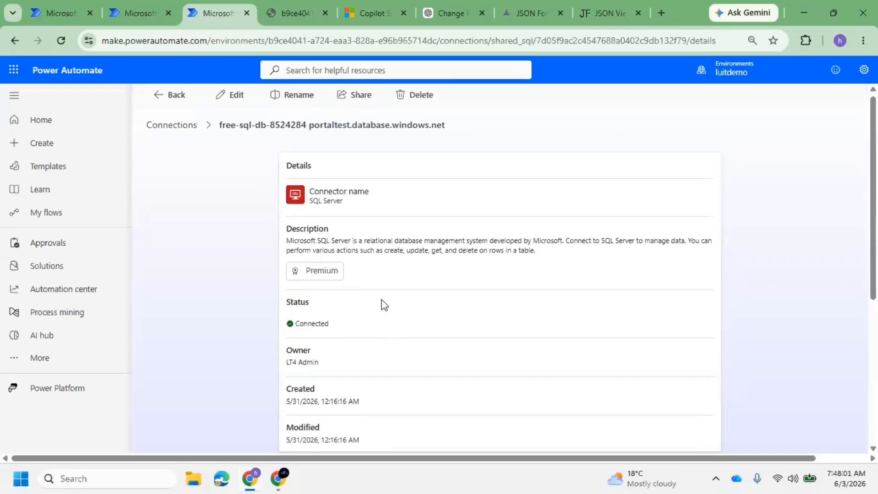
{"action": "scroll", "coordinate": [384, 304], "scroll_direction": "down", "scroll_amount": 5}
{"action": "triple_click", "coordinate": [363, 335]}
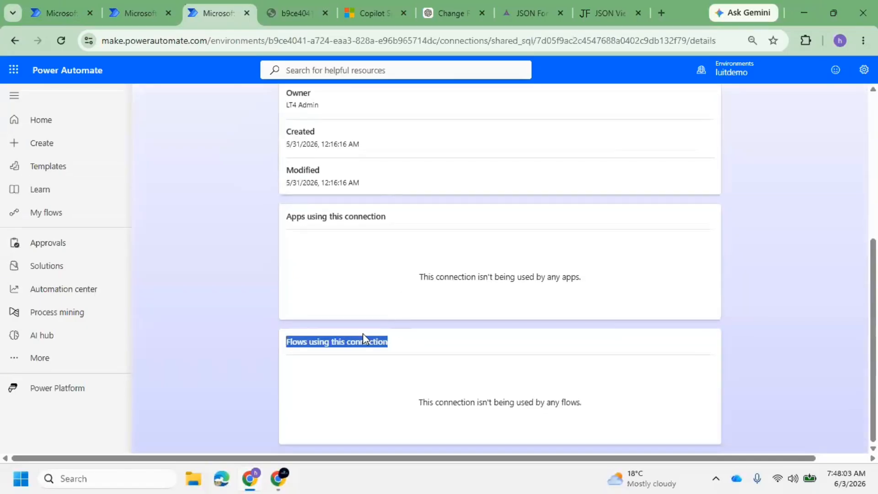
{"action": "scroll", "coordinate": [407, 190], "scroll_direction": "up", "scroll_amount": 5}
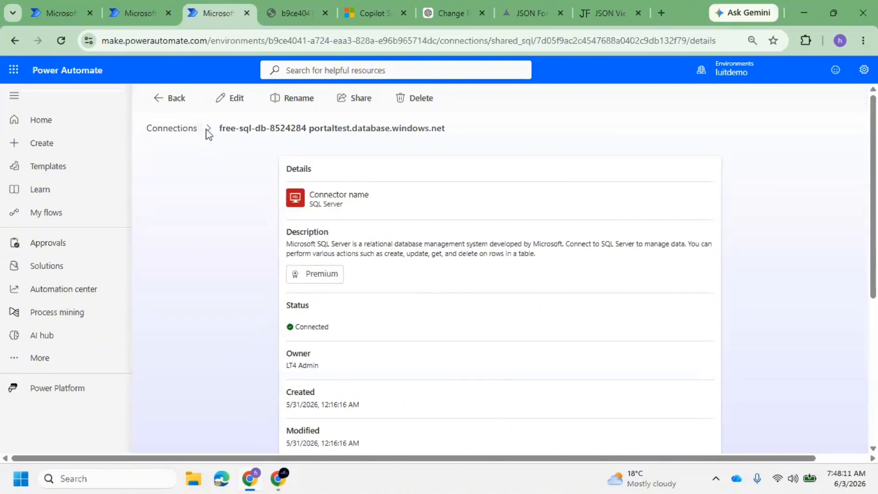
{"action": "left_click", "coordinate": [194, 131]}
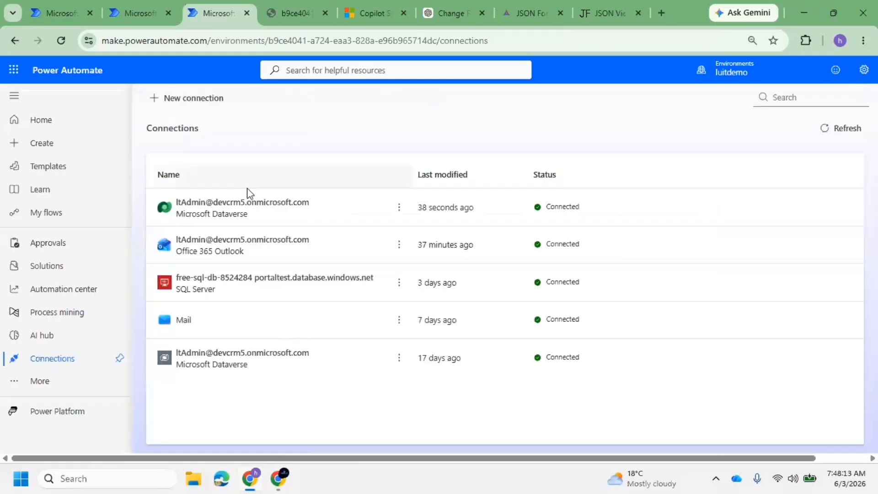
Recheck the SQL Server connection, then open the most recently modified Dataverse connection
{"action": "left_click", "coordinate": [249, 279]}
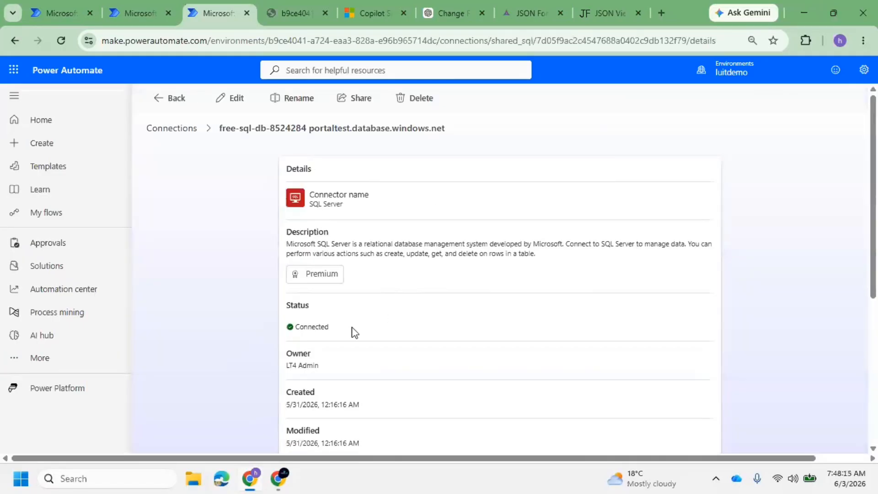
{"action": "scroll", "coordinate": [351, 334], "scroll_direction": "down", "scroll_amount": 1}
{"action": "left_click_drag", "start_coordinate": [319, 293], "coordinate": [281, 293]}
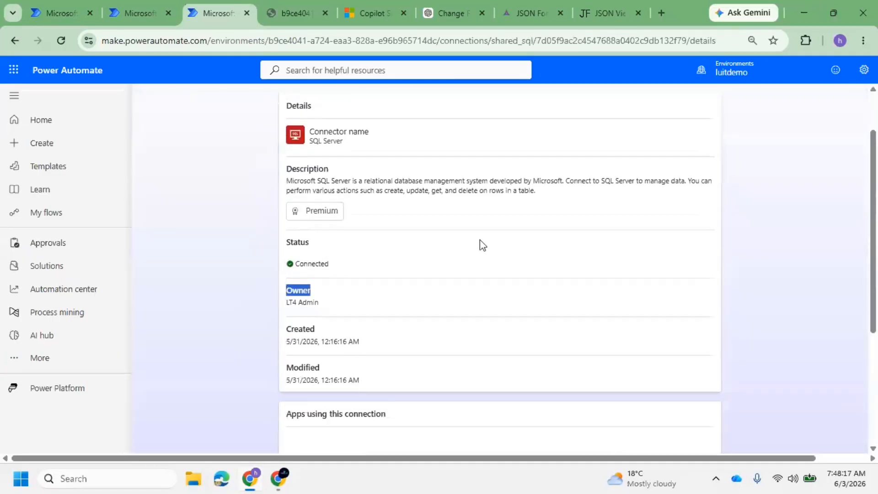
{"action": "scroll", "coordinate": [480, 240], "scroll_direction": "up", "scroll_amount": 1}
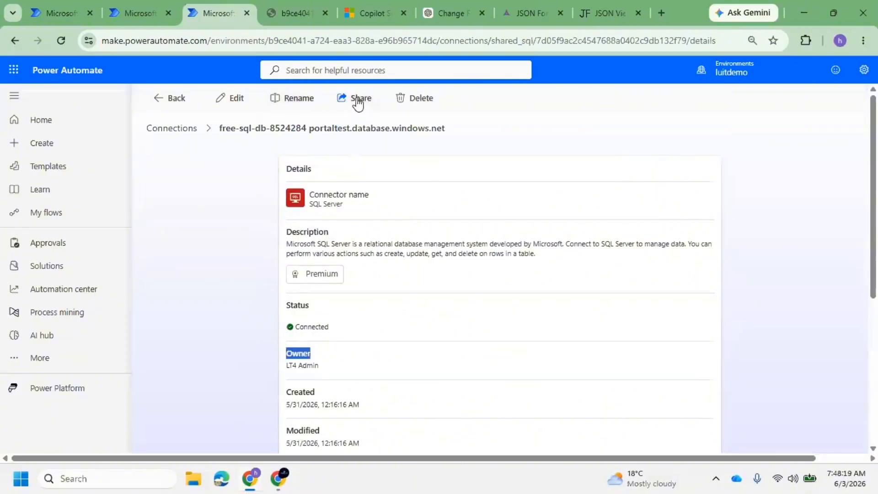
{"action": "left_click", "coordinate": [196, 130]}
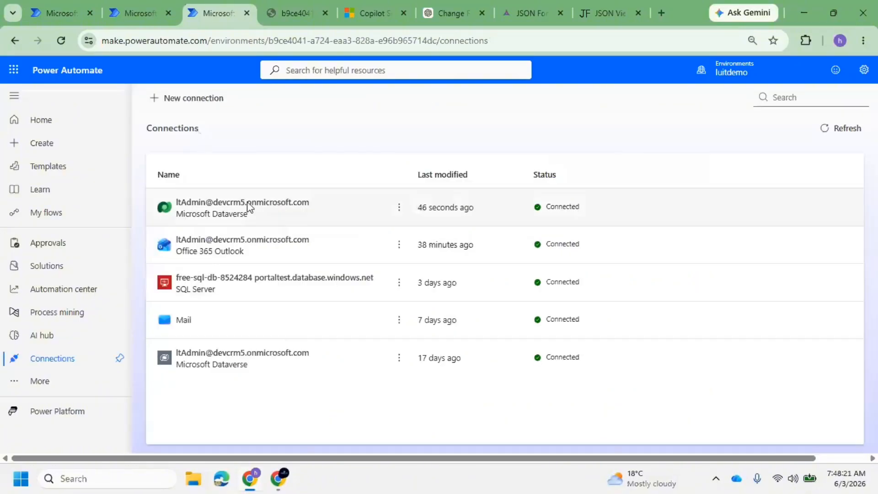
{"action": "left_click", "coordinate": [255, 203]}
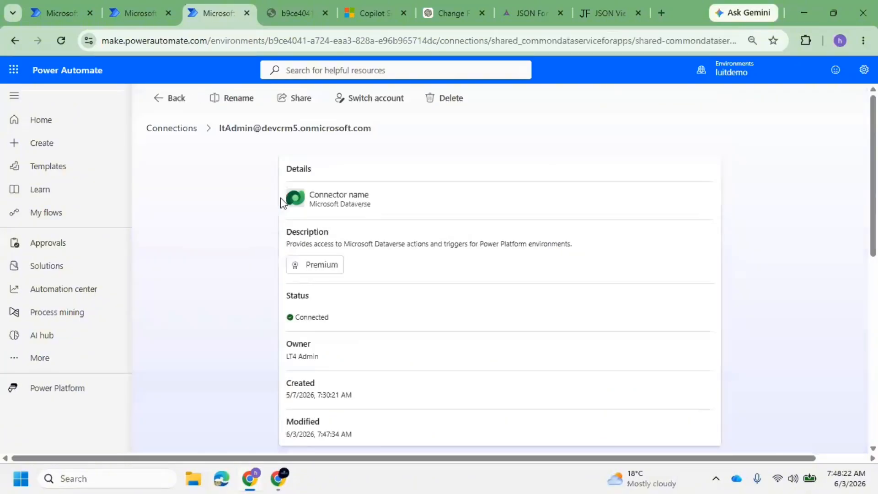
{"action": "left_click", "coordinate": [293, 96]}
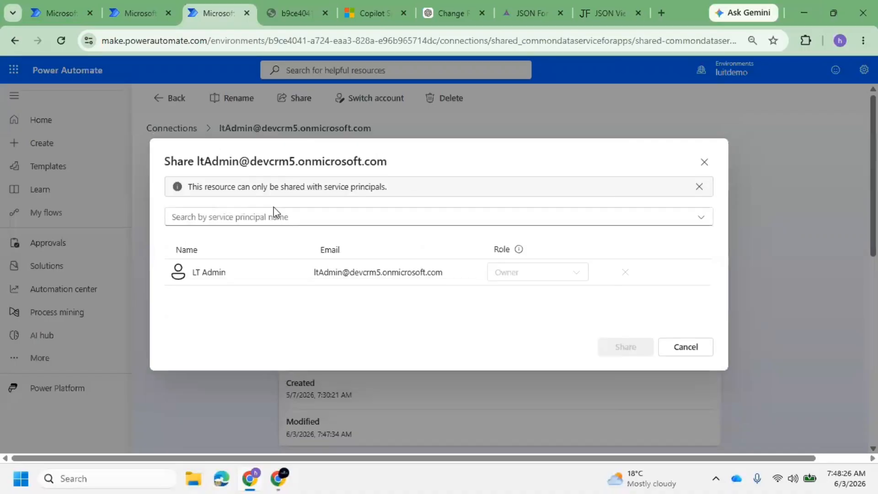
{"action": "left_click", "coordinate": [274, 215]}
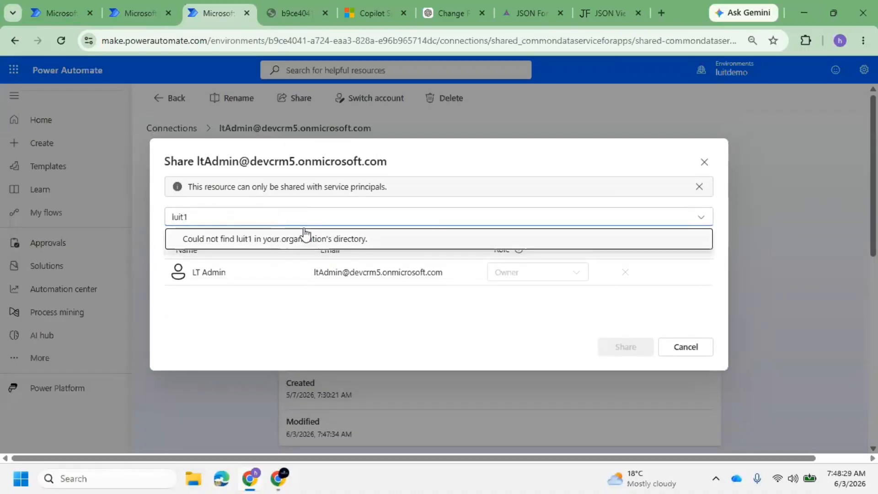
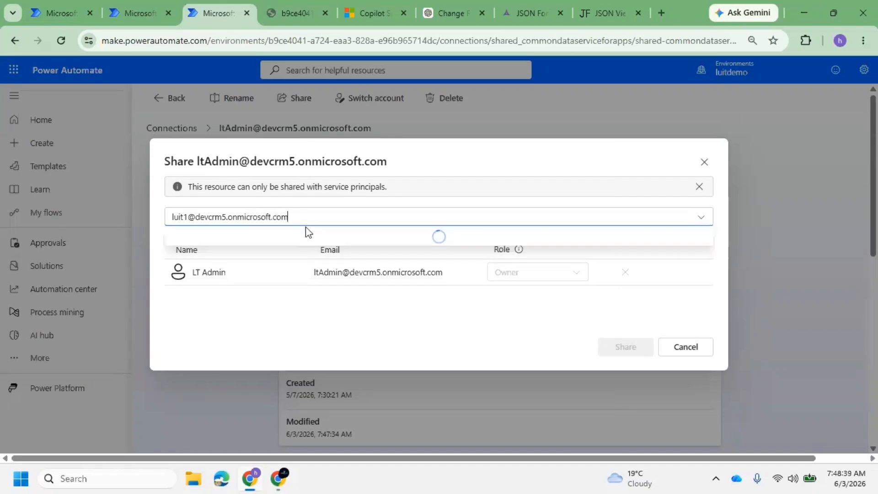
{"action": "key", "text": "Return"}
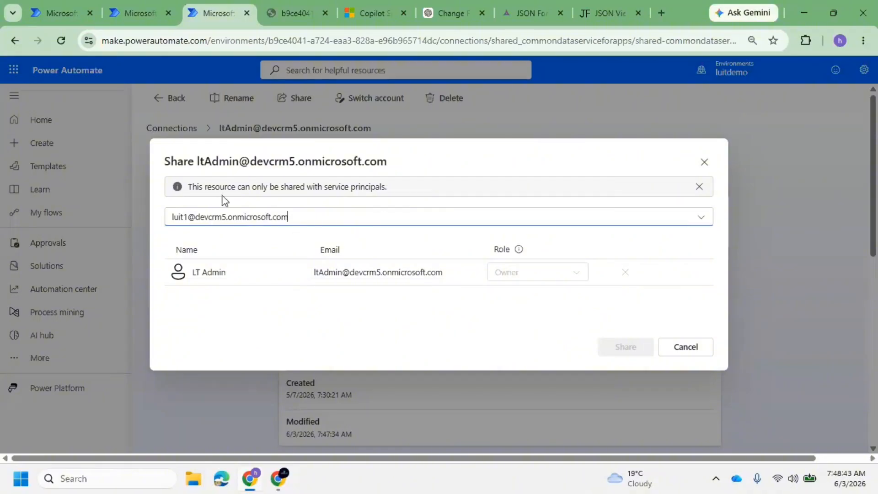
{"action": "left_click_drag", "start_coordinate": [257, 187], "coordinate": [398, 206]}
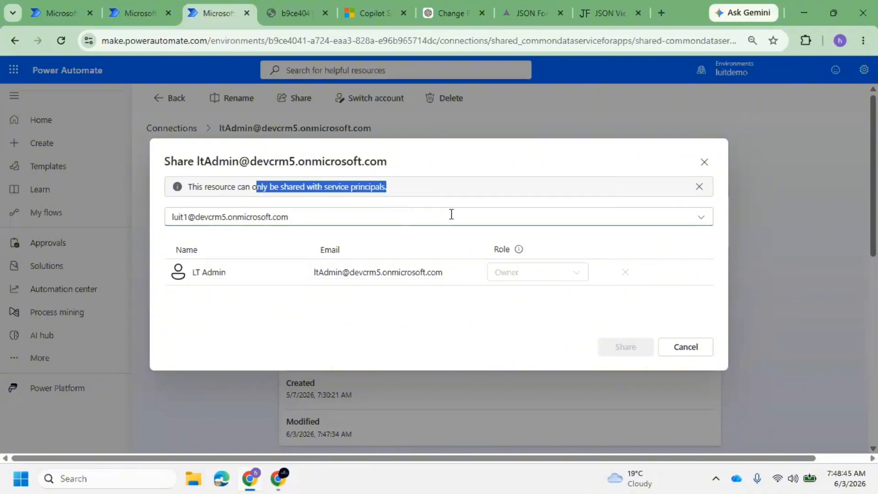
{"action": "left_click", "coordinate": [704, 162]}
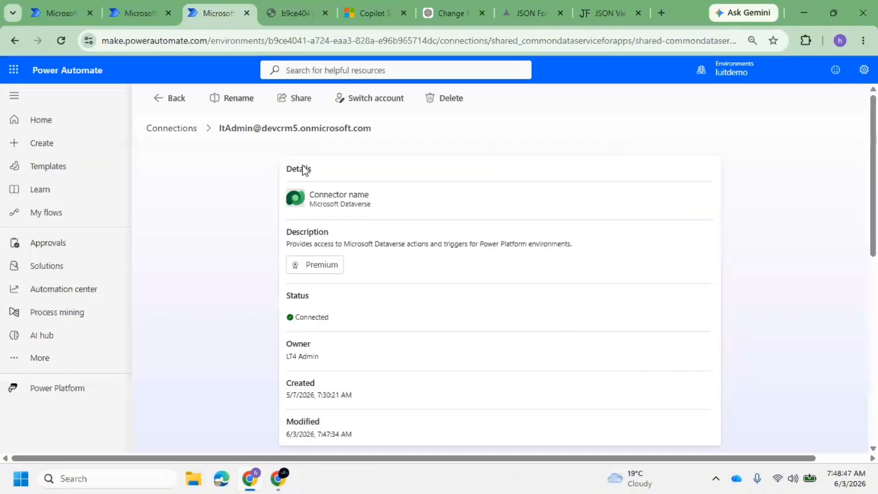
Open sharing for the Office 365 Outlook connection, which accepts only service principals
{"action": "left_click", "coordinate": [192, 130]}
{"action": "left_click", "coordinate": [269, 250]}
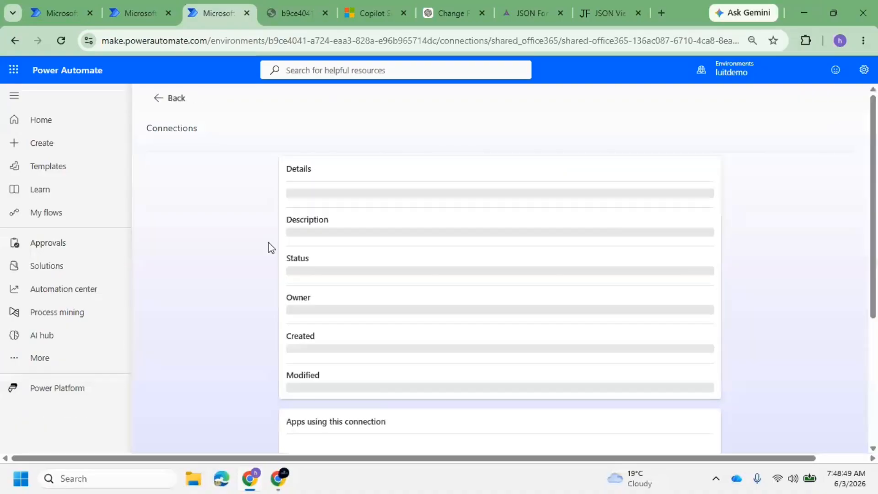
{"action": "left_click", "coordinate": [301, 98]}
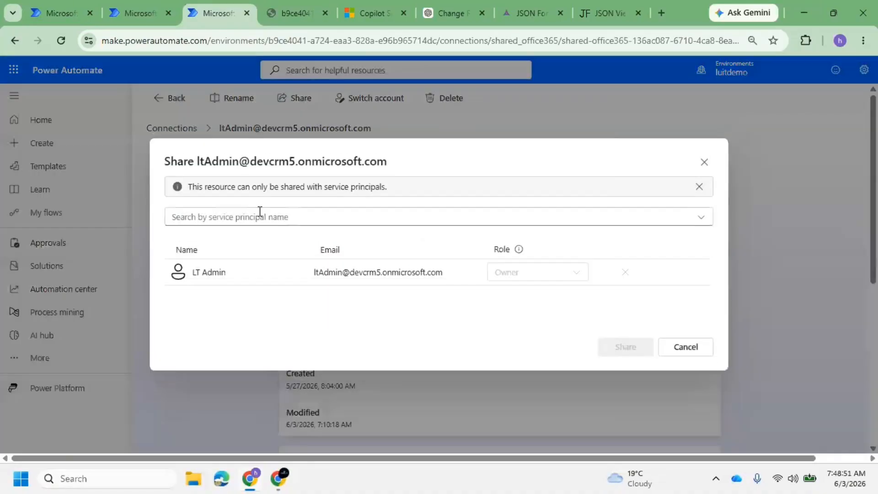
{"action": "left_click_drag", "start_coordinate": [231, 198], "coordinate": [365, 198]}
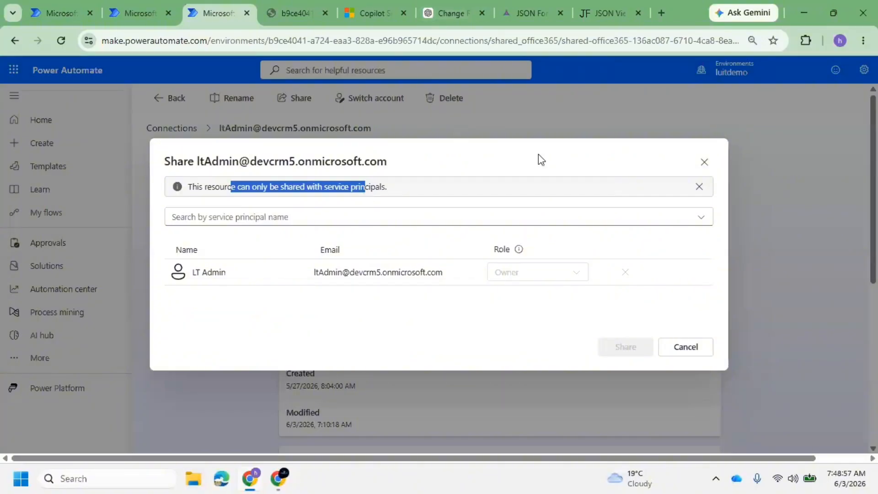
Share it with CICD APP as Can use and share, then return to Connections
{"action": "left_click", "coordinate": [280, 216]}
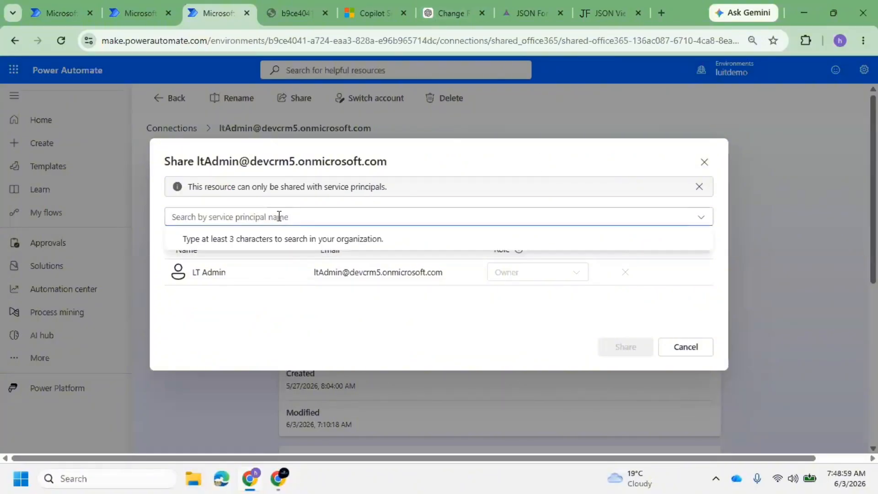
{"action": "type", "text": "Clo"}
{"action": "key", "text": "BackSpace"}
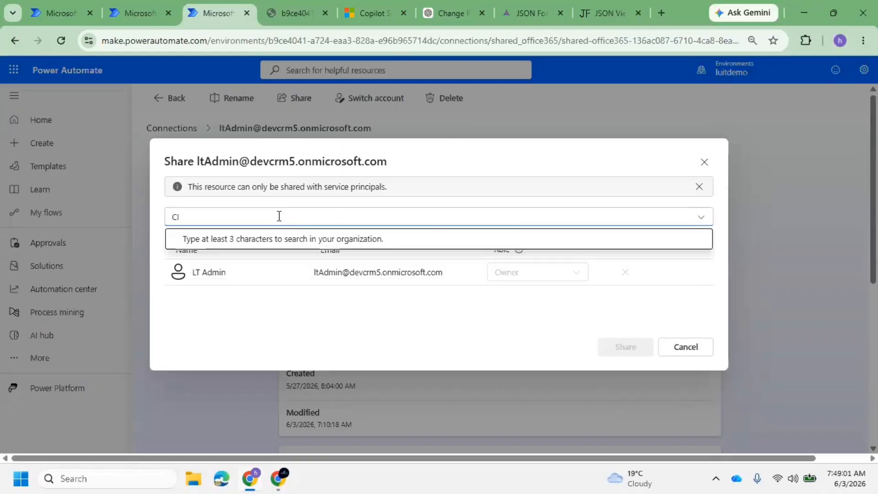
{"action": "type", "text": "c"}
{"action": "key", "text": "BackSpace"}
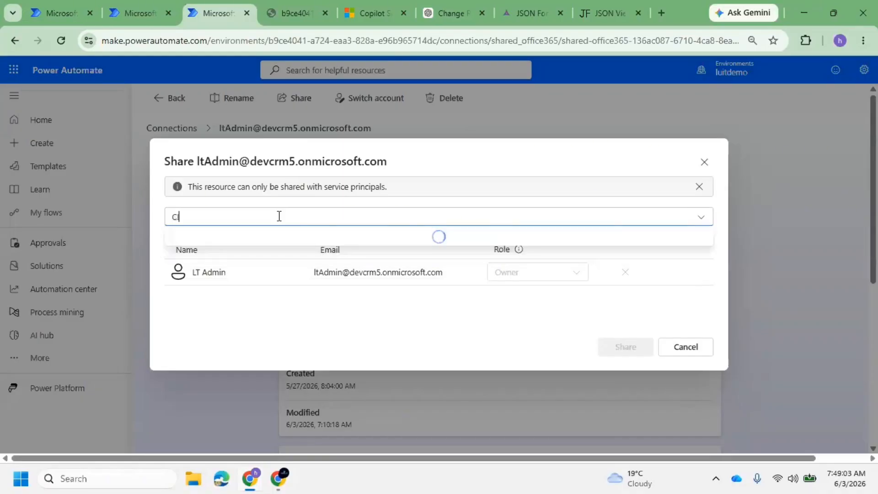
{"action": "type", "text": "C"}
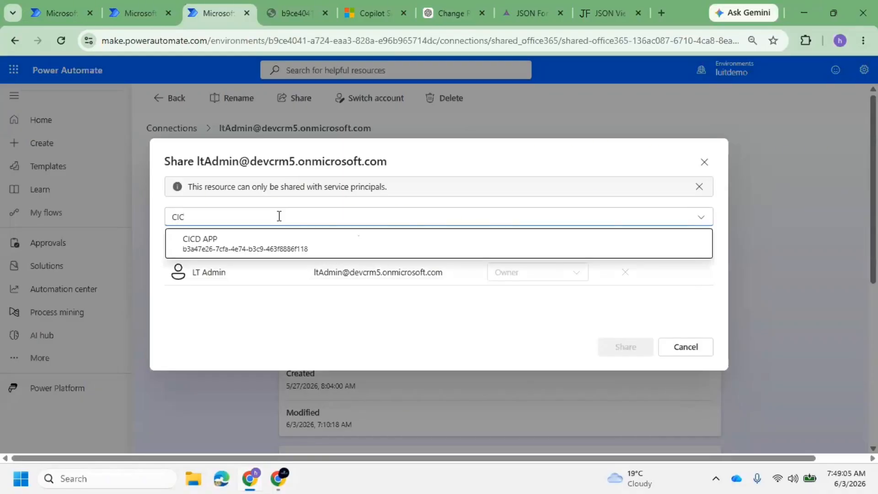
{"action": "left_click", "coordinate": [252, 237]}
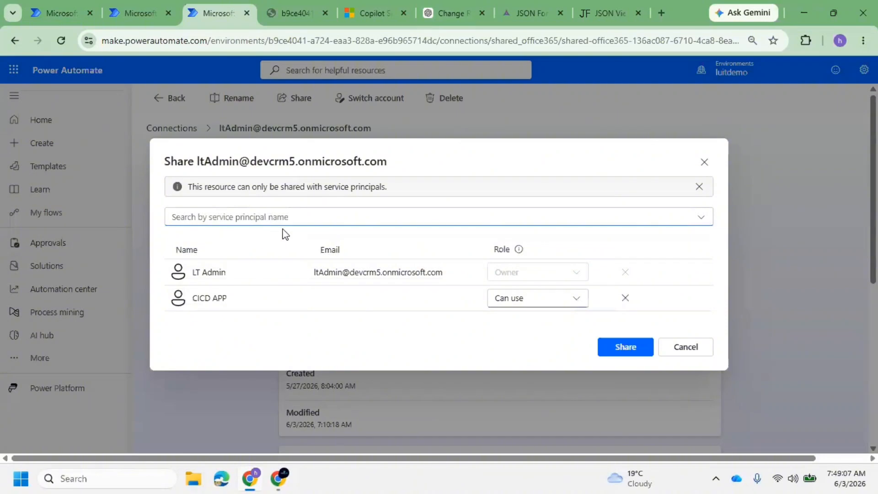
{"action": "left_click", "coordinate": [540, 308]}
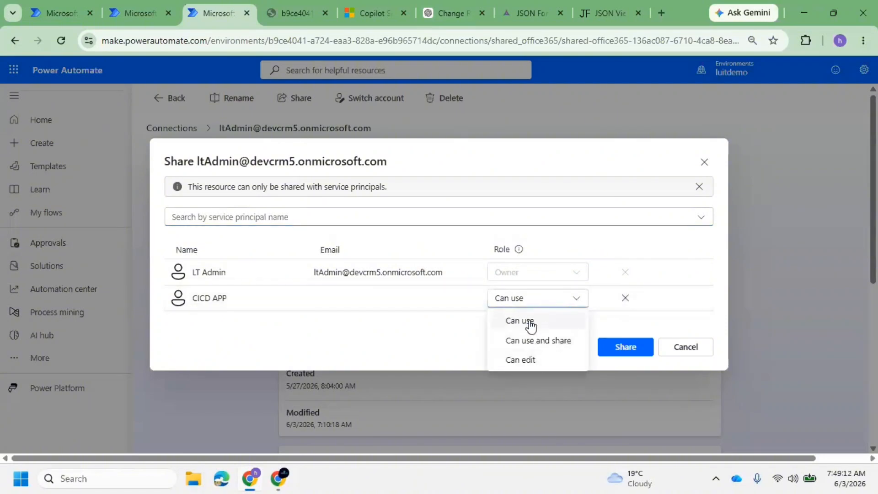
{"action": "left_click", "coordinate": [557, 344]}
{"action": "left_click", "coordinate": [625, 346]}
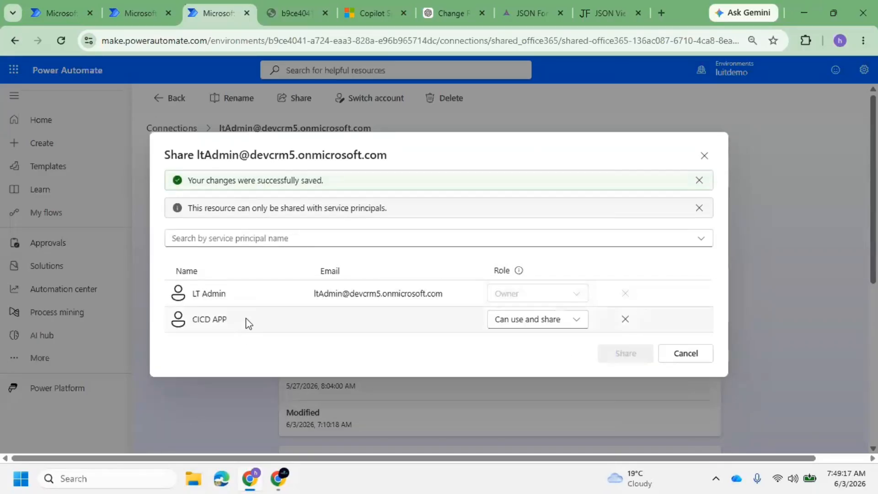
{"action": "left_click_drag", "start_coordinate": [247, 321], "coordinate": [182, 320]}
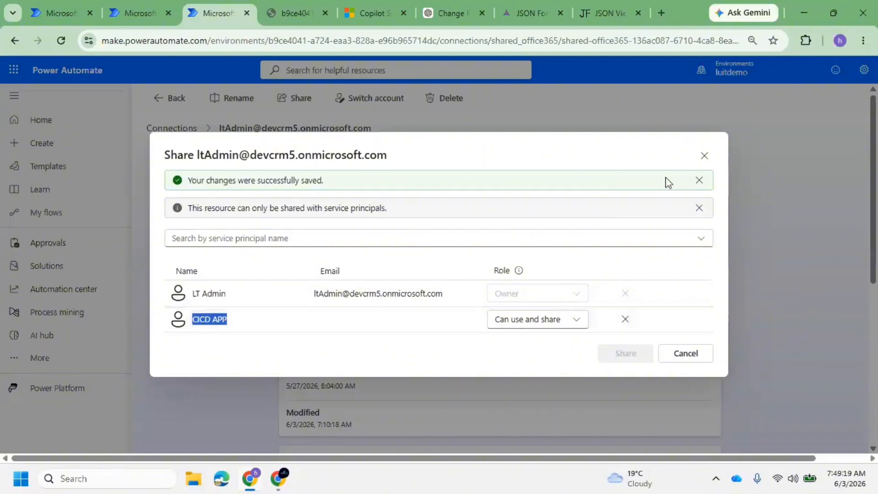
{"action": "left_click", "coordinate": [703, 156]}
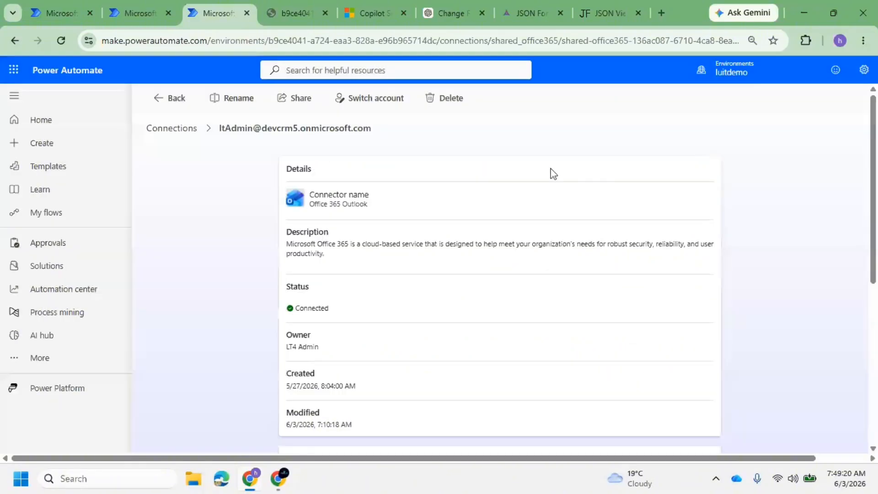
{"action": "left_click", "coordinate": [189, 135]}
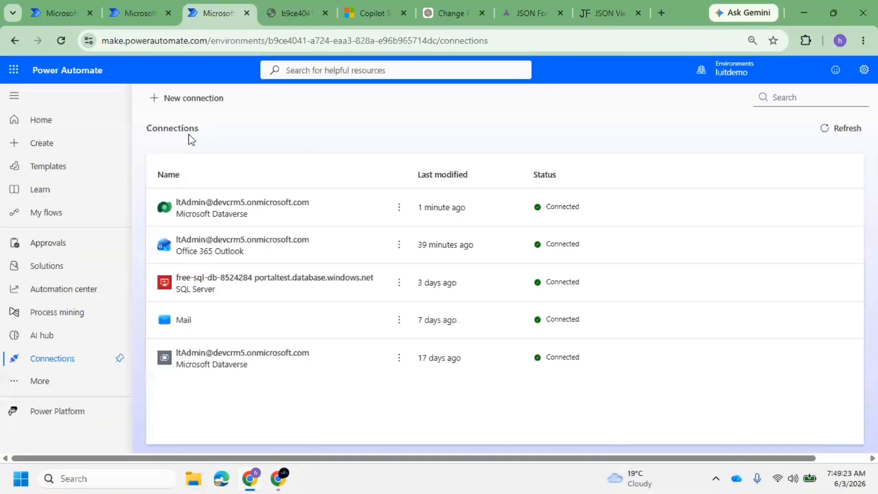
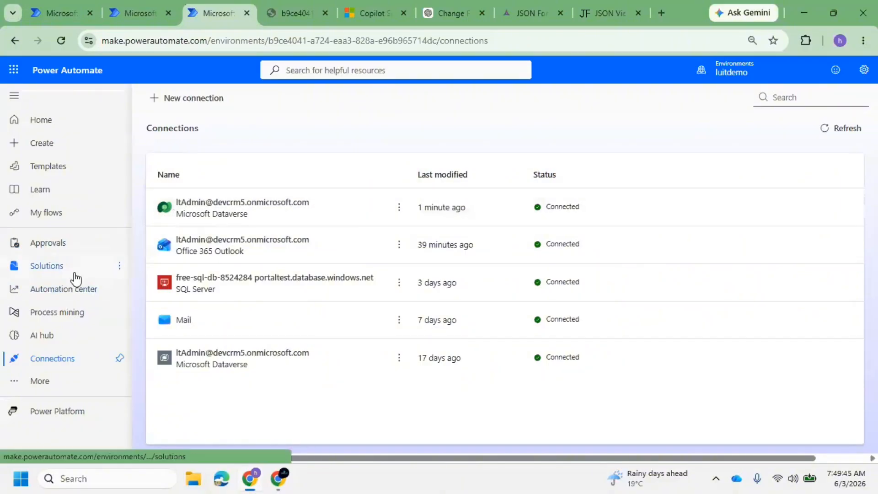
Open the Data Operations Practice flow from the Day 19 solution in the designer
{"action": "left_click", "coordinate": [139, 1]}
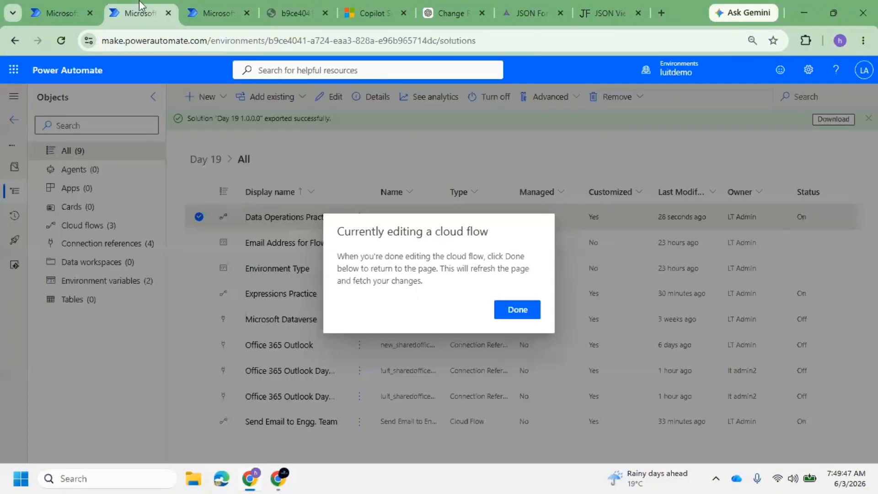
{"action": "left_click", "coordinate": [517, 310]}
{"action": "left_click", "coordinate": [310, 217]}
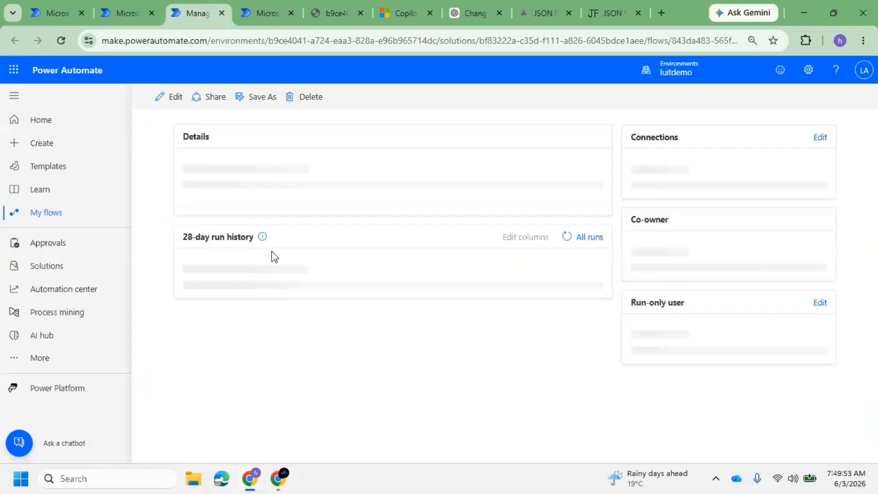
{"action": "left_click", "coordinate": [174, 96]}
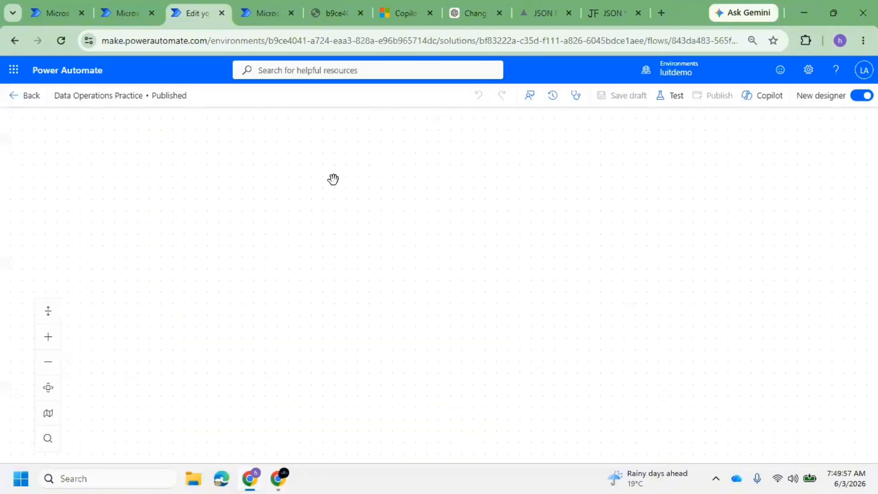
View the List rows step's Dataverse connection reference details, then return to the Day 19 solution
{"action": "left_click", "coordinate": [452, 197]}
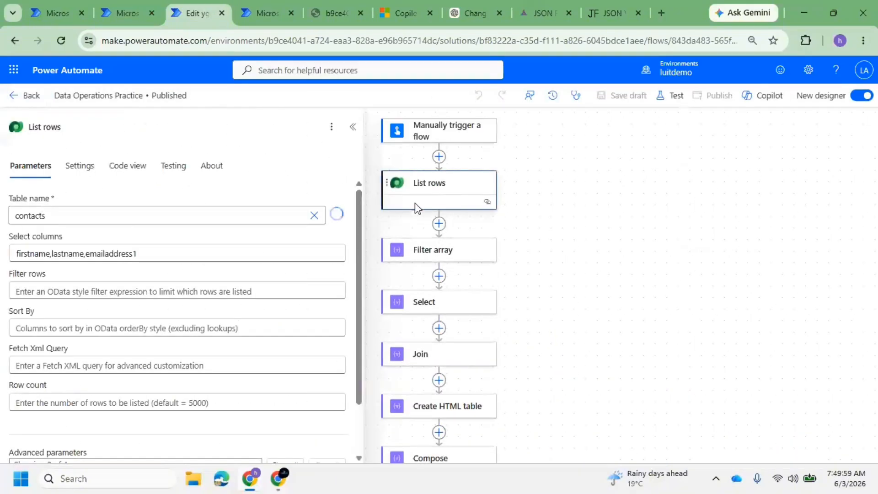
{"action": "scroll", "coordinate": [191, 353], "scroll_direction": "down", "scroll_amount": 3}
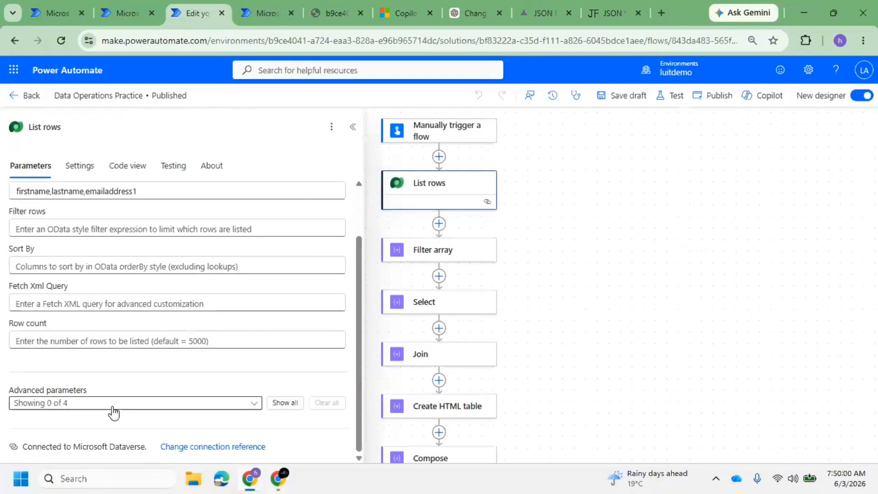
{"action": "left_click", "coordinate": [207, 448]}
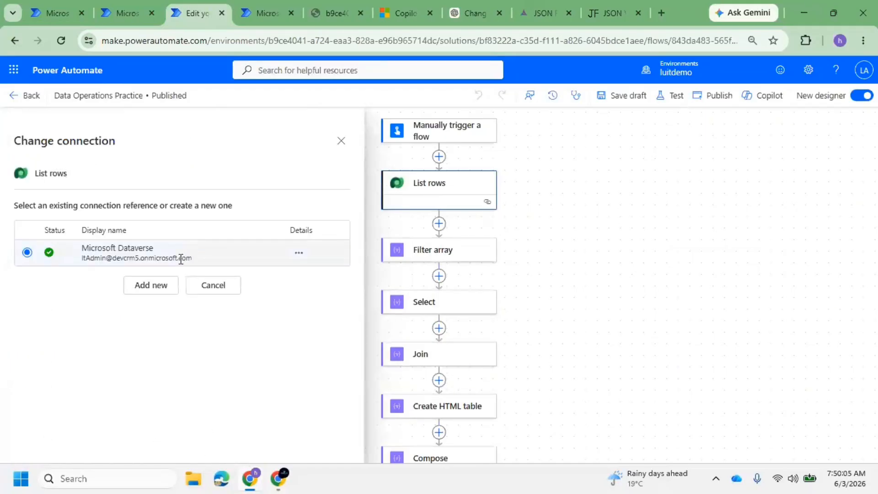
{"action": "left_click", "coordinate": [299, 252]}
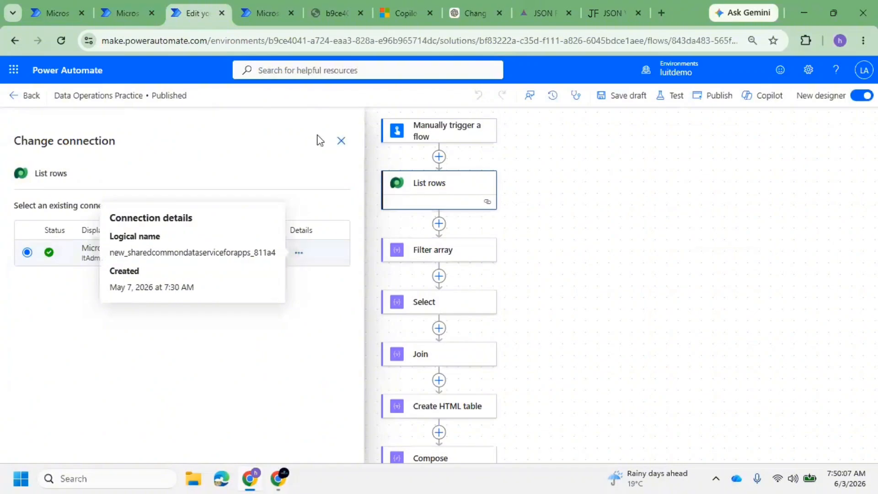
{"action": "left_click", "coordinate": [39, 96]}
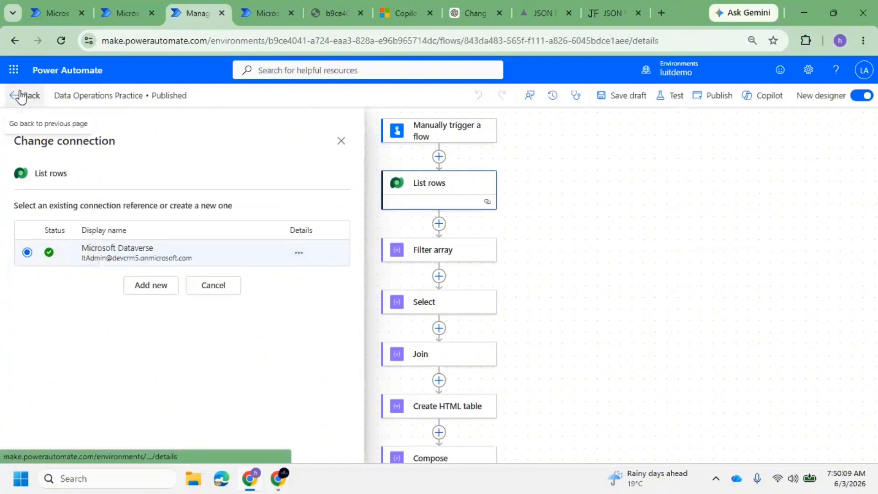
{"action": "left_click", "coordinate": [111, 5]}
{"action": "left_click", "coordinate": [533, 307]}
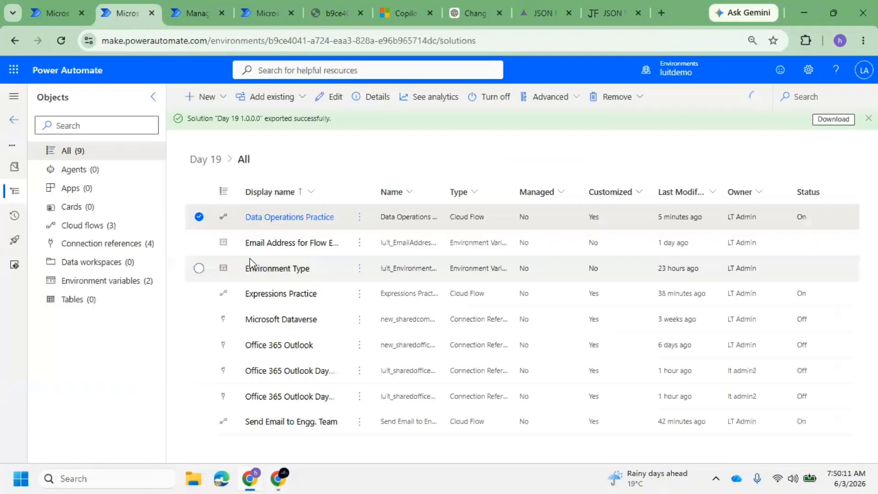
Edit Day 19's Microsoft Dataverse connection reference to view its connection options, then go to Connections
{"action": "left_click", "coordinate": [98, 246]}
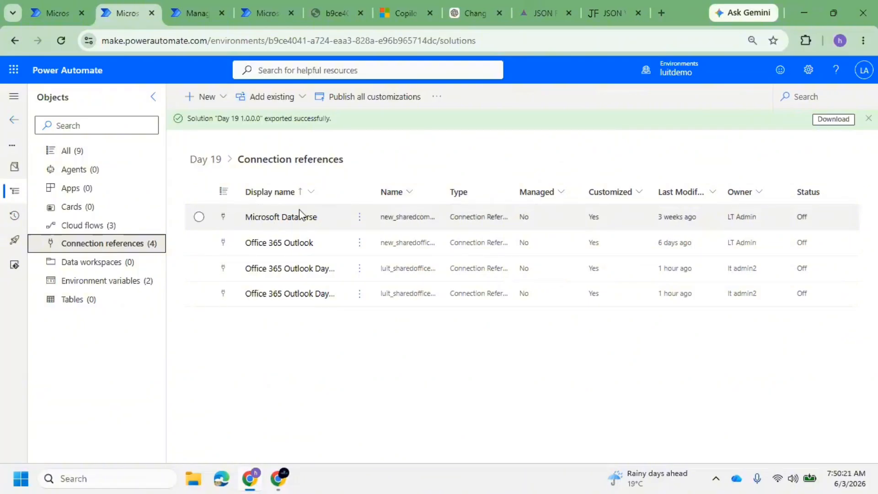
{"action": "left_click", "coordinate": [198, 219]}
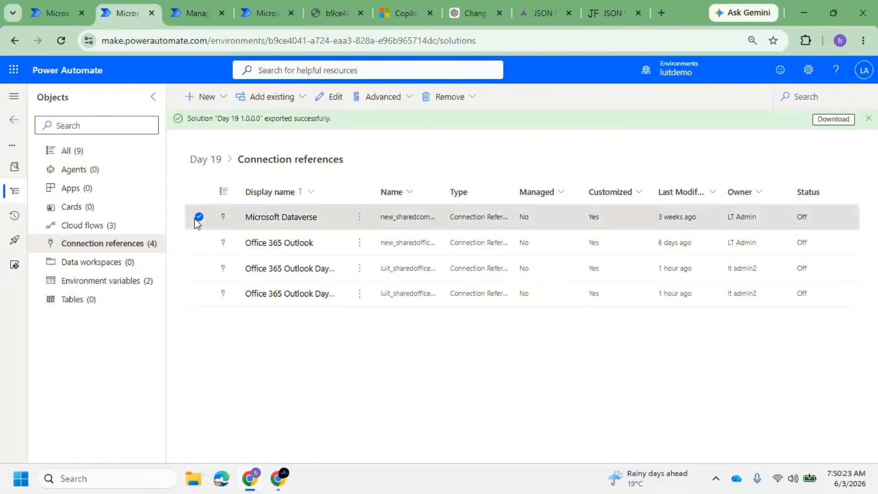
{"action": "left_click", "coordinate": [330, 97]}
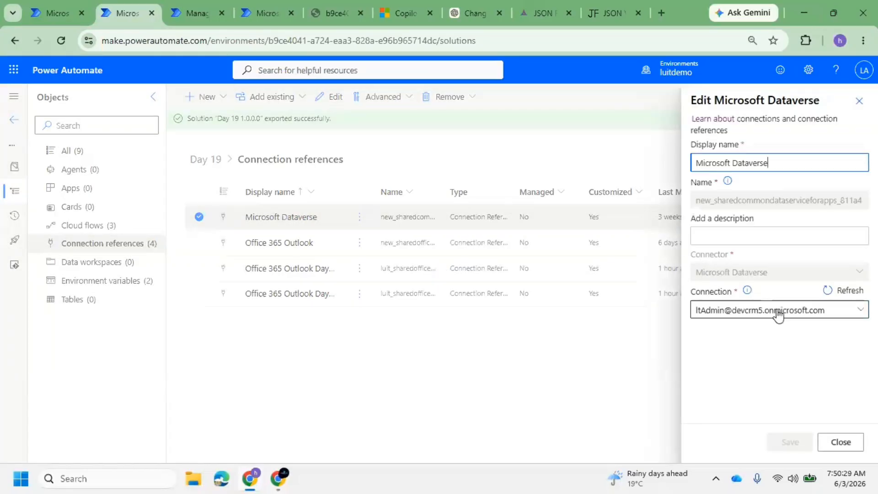
{"action": "left_click", "coordinate": [856, 311]}
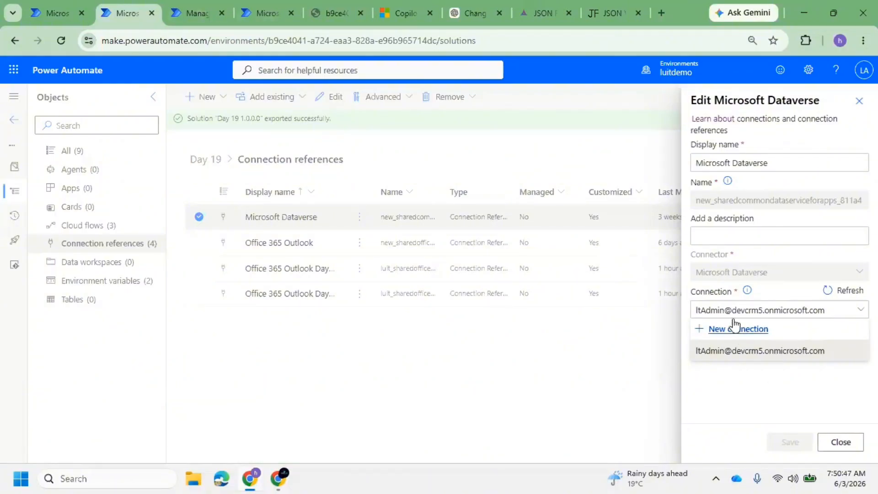
{"action": "left_click", "coordinate": [255, 5]}
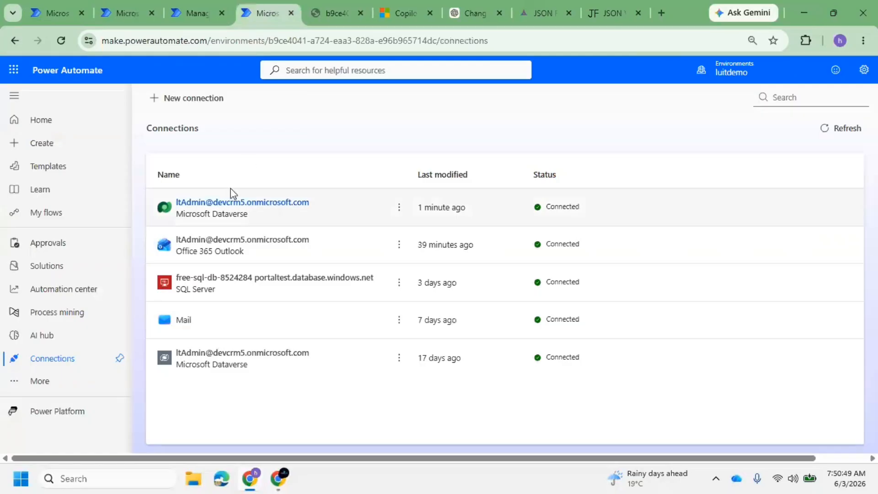
Create a new Microsoft Dataverse connection using OAuth authentication
{"action": "left_click", "coordinate": [196, 99]}
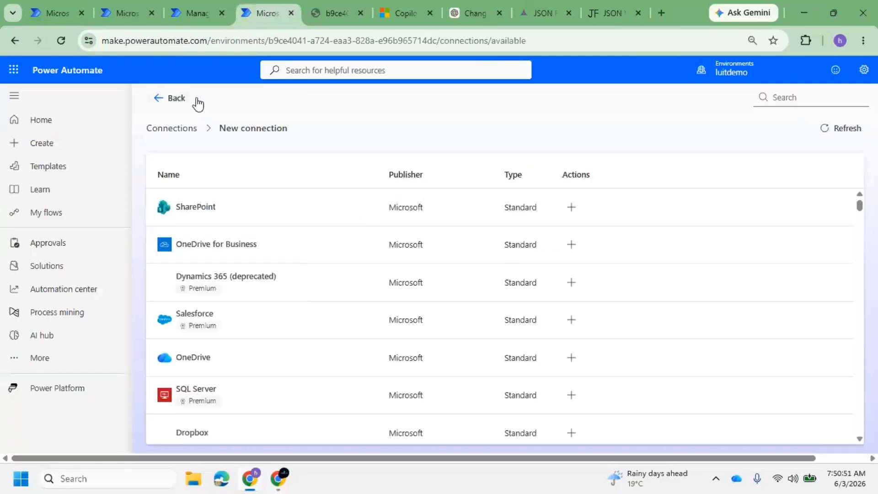
{"action": "left_click", "coordinate": [801, 103]}
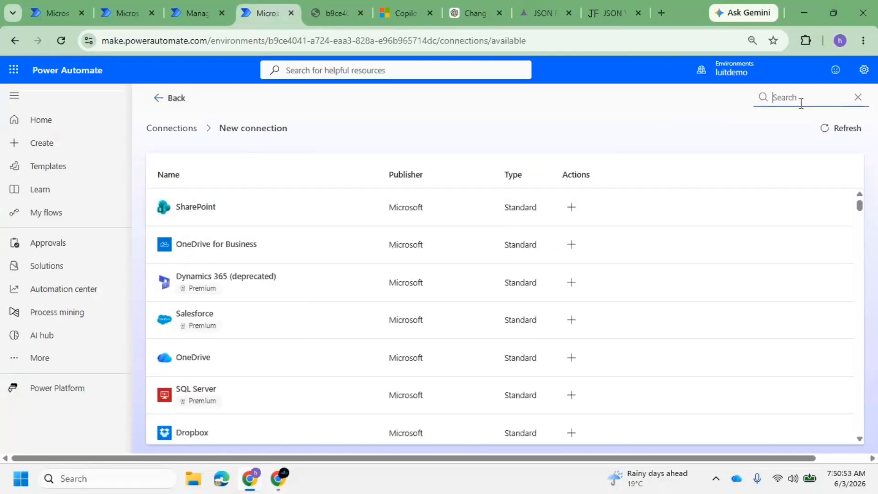
{"action": "type", "text": "DTA"}
{"action": "key", "text": "BackSpace"}
{"action": "key", "text": "BackSpace"}
{"action": "type", "text": "A"}
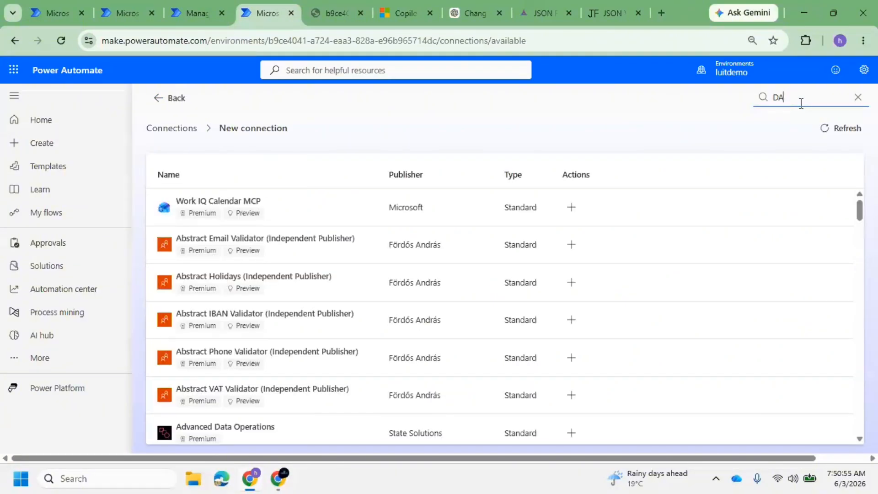
{"action": "type", "text": "TAVES"}
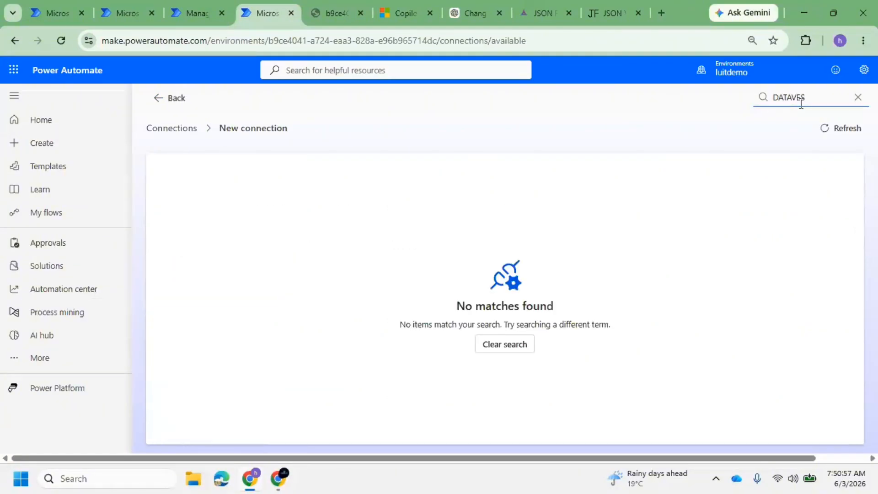
{"action": "key", "text": "BackSpace"}
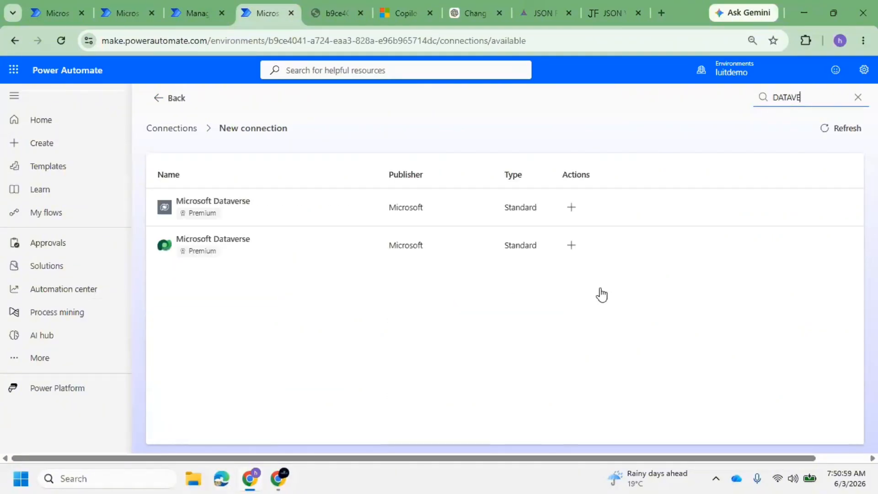
{"action": "left_click", "coordinate": [571, 245]}
{"action": "left_click", "coordinate": [316, 316]}
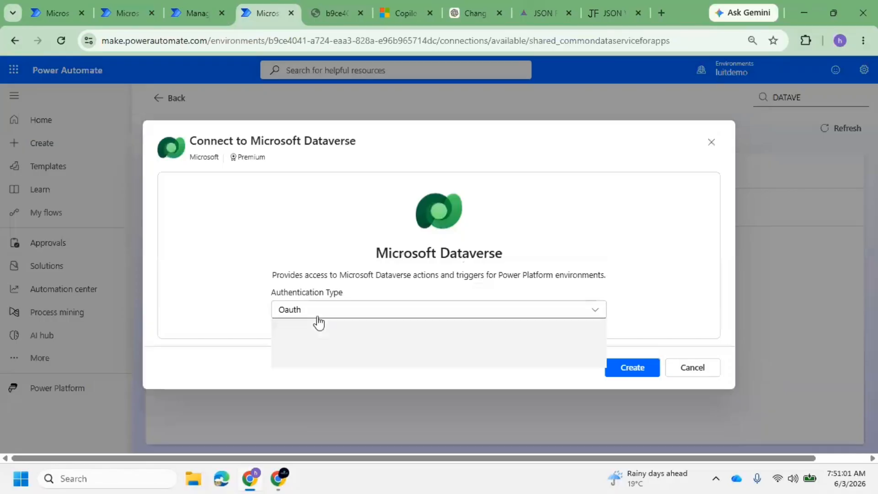
{"action": "left_click", "coordinate": [318, 327]}
{"action": "left_click", "coordinate": [629, 379]}
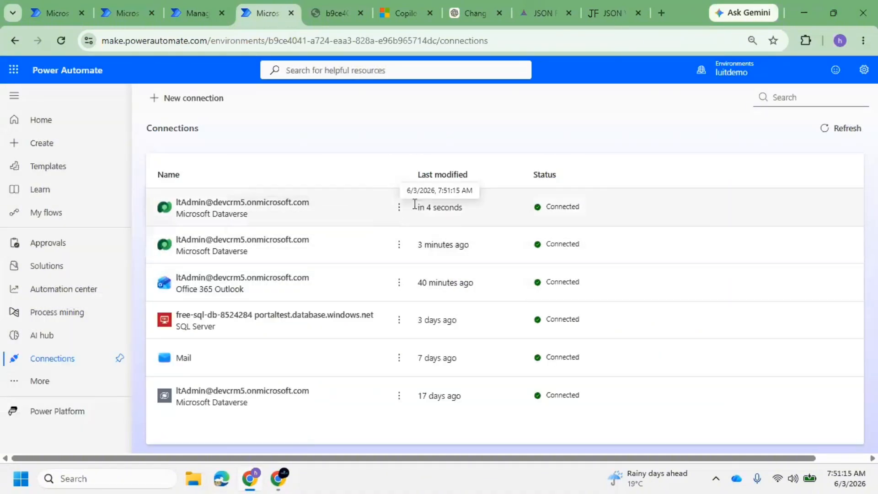
Rename the new Dataverse connection to 'New Connection For LT ADMIN'
{"action": "left_click", "coordinate": [399, 208]}
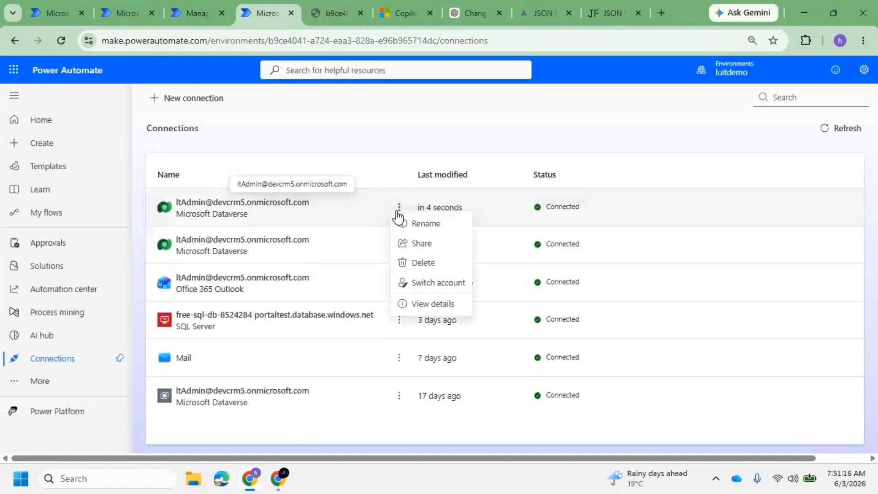
{"action": "left_click", "coordinate": [426, 230]}
{"action": "left_click_drag", "start_coordinate": [414, 263], "coordinate": [280, 263]}
{"action": "key", "text": "BackSpace"}
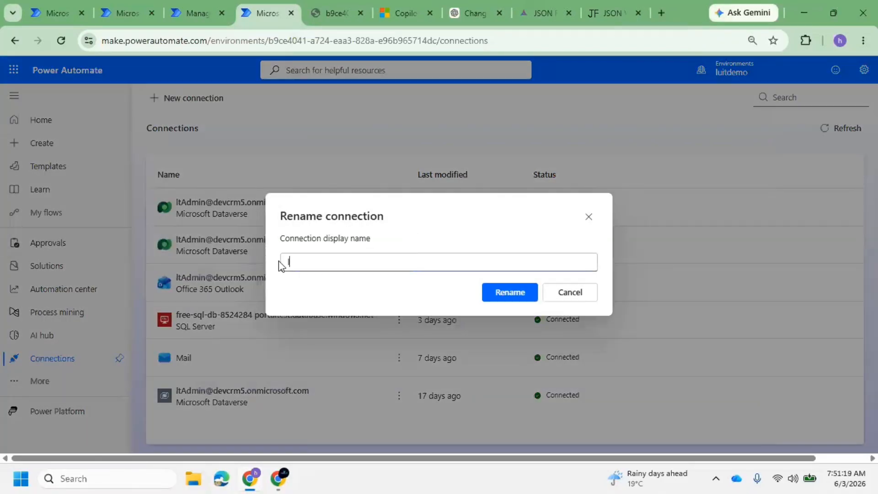
{"action": "type", "text": "New Connection For LT ADN"}
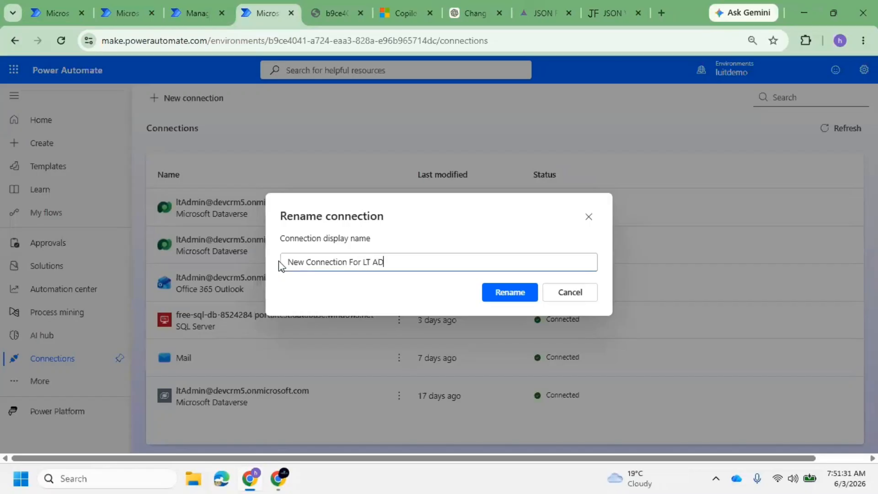
{"action": "key", "text": "BackSpace"}
{"action": "type", "text": "IN"}
{"action": "left_click", "coordinate": [514, 286]}
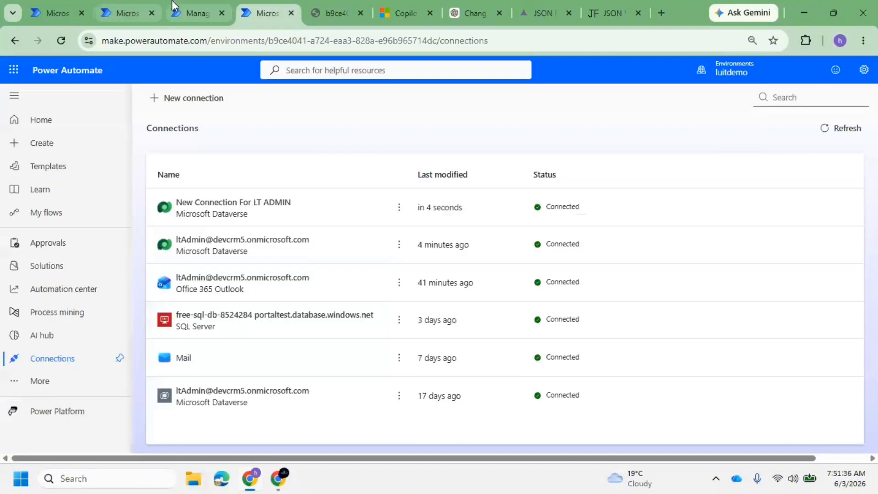
{"action": "left_click", "coordinate": [196, 13]}
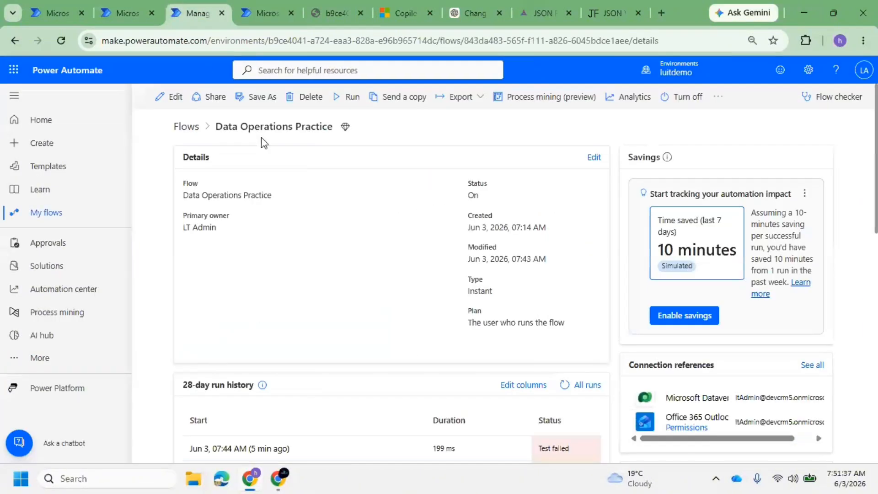
Recheck which connections the Day 19 Dataverse connection reference can now use
{"action": "left_click", "coordinate": [116, 13]}
{"action": "left_click", "coordinate": [858, 101]}
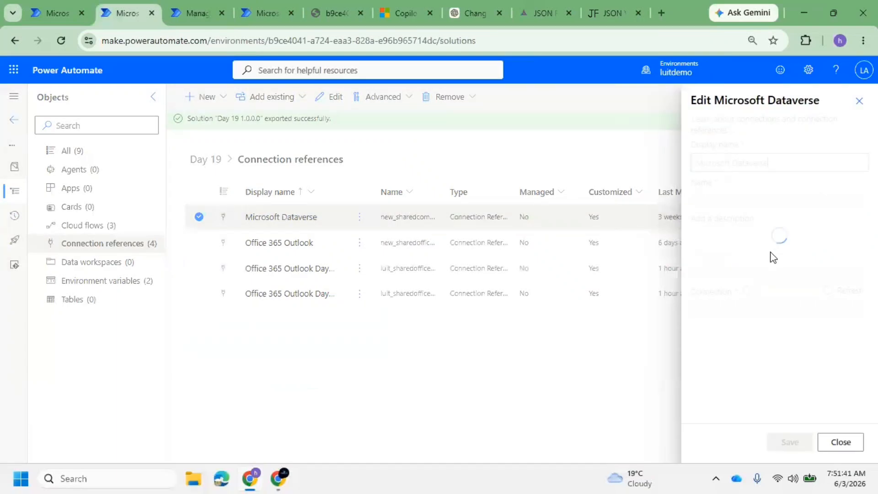
{"action": "left_click", "coordinate": [798, 311]}
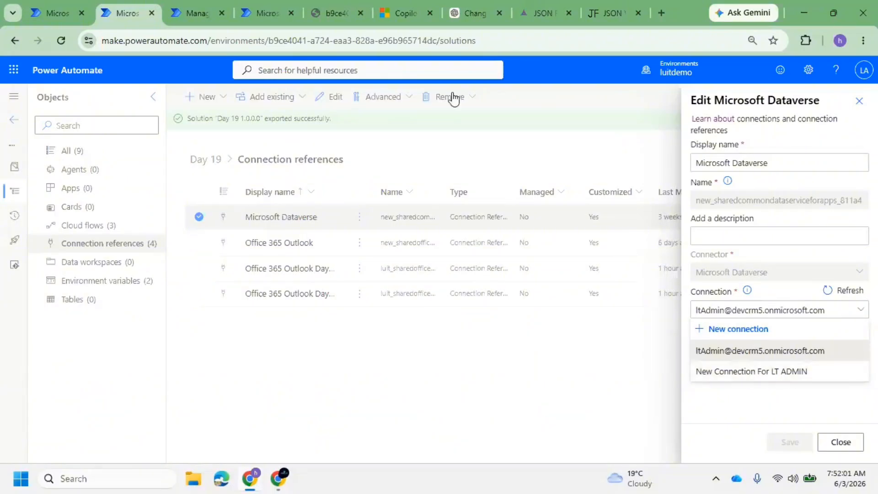
{"action": "left_click", "coordinate": [269, 12]}
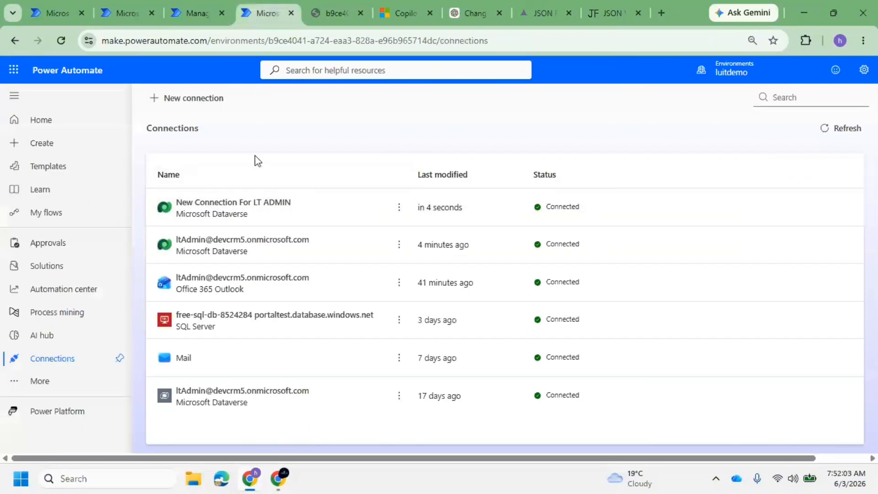
Review the Data Operations Practice flow's Export options, then go to Solutions
{"action": "left_click", "coordinate": [197, 13]}
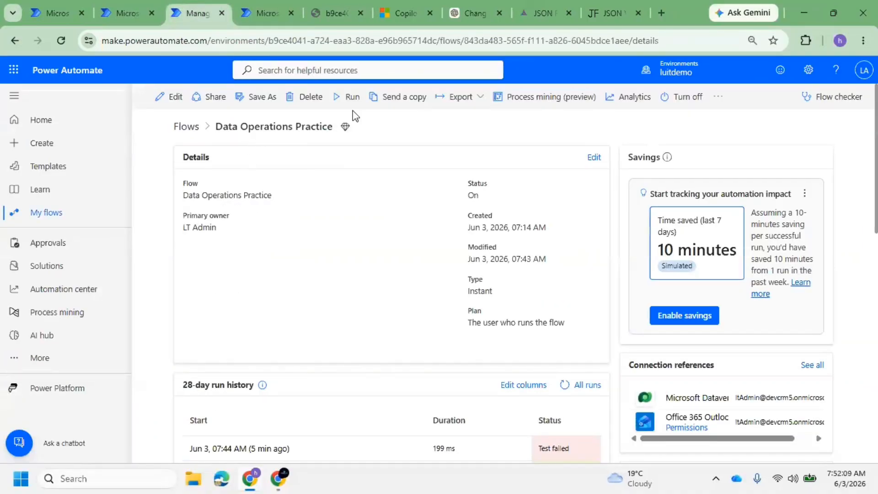
{"action": "left_click", "coordinate": [475, 97]}
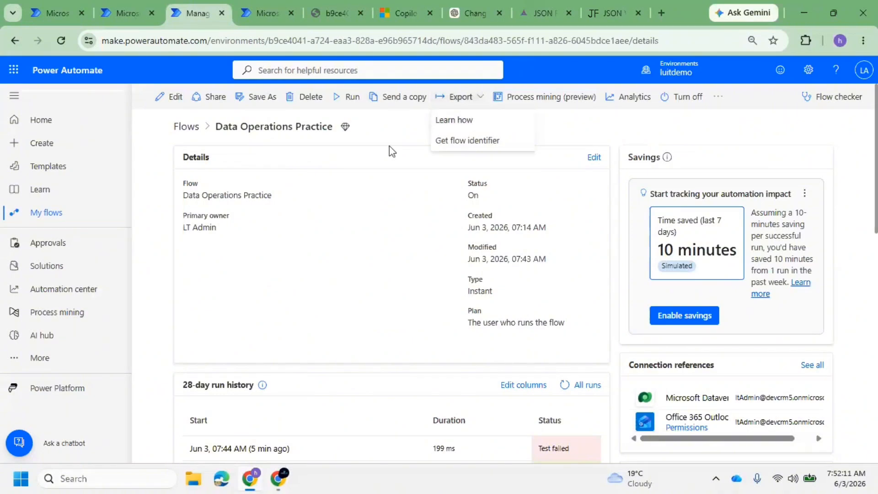
{"action": "left_click", "coordinate": [53, 269]}
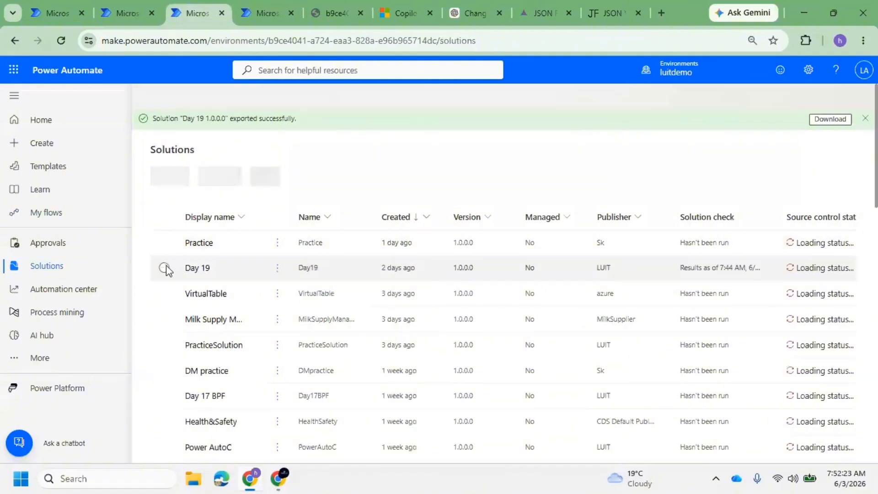
Export Day 19 as unmanaged 1.0.0.1 without solution checker, and download the 1.0.0.0 package
{"action": "left_click", "coordinate": [164, 269]}
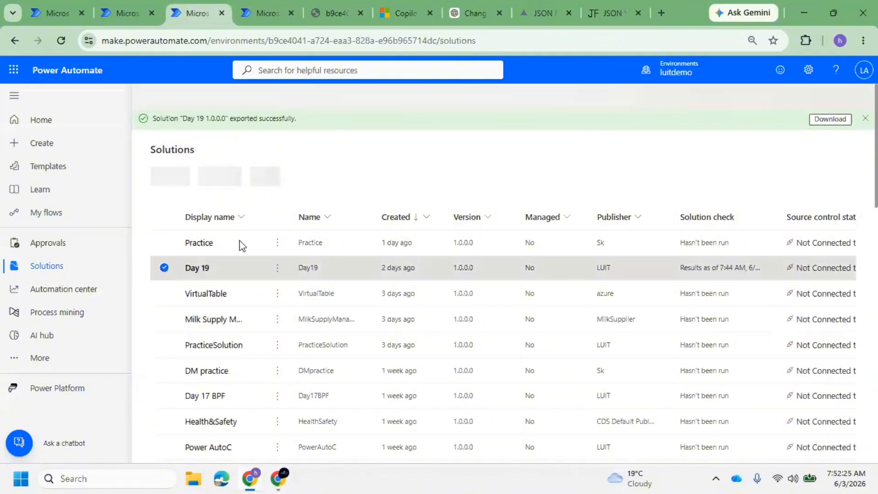
{"action": "left_click", "coordinate": [386, 98]}
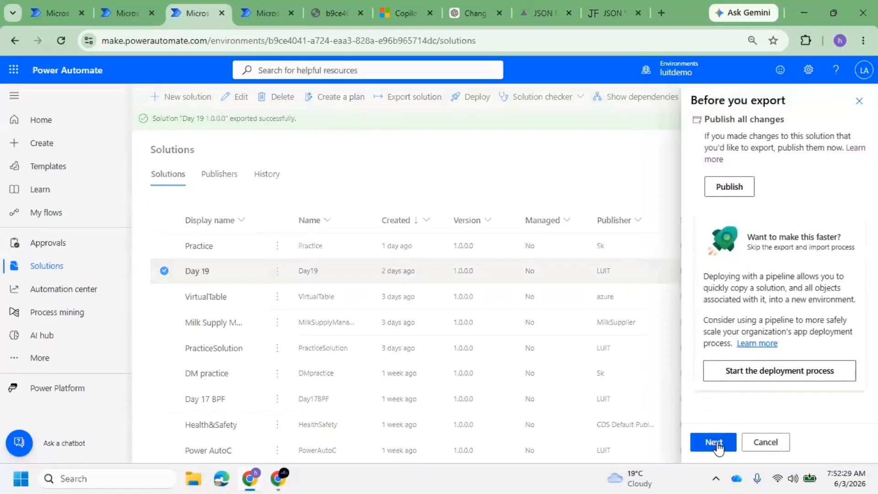
{"action": "left_click", "coordinate": [715, 442]}
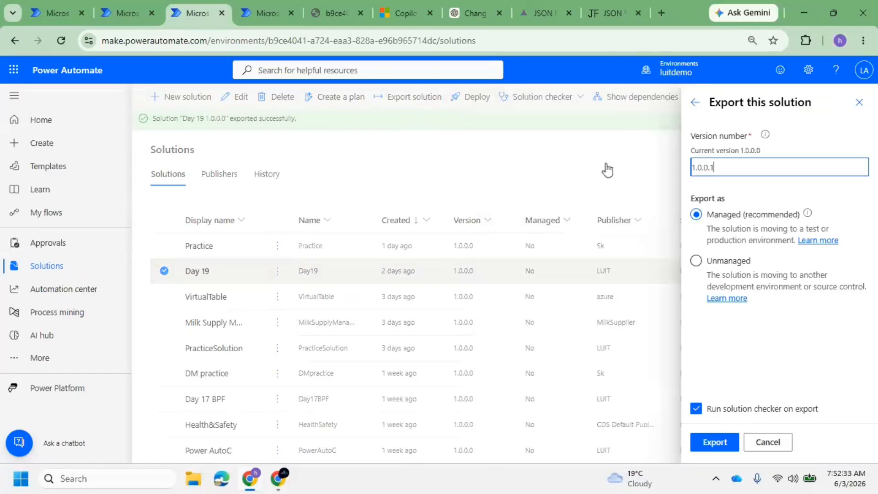
{"action": "left_click", "coordinate": [696, 261]}
{"action": "left_click", "coordinate": [737, 169]}
{"action": "left_click", "coordinate": [697, 408]}
{"action": "left_click", "coordinate": [713, 443]}
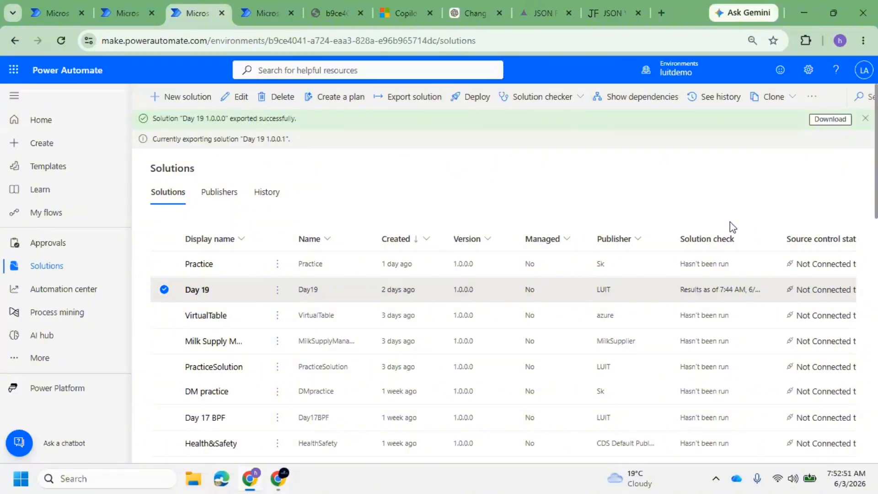
{"action": "left_click", "coordinate": [830, 119]}
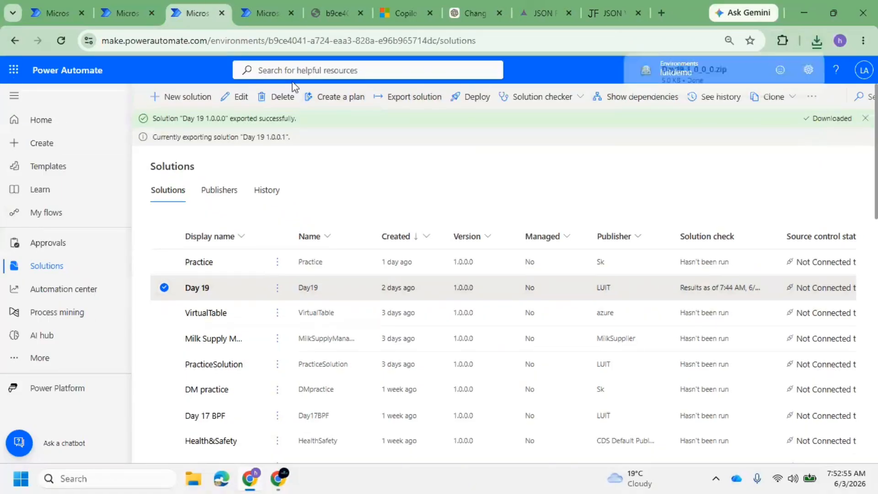
{"action": "left_click", "coordinate": [267, 12]}
Switch to the luitprod environment, check its solutions, and open its Connections page
{"action": "left_click", "coordinate": [716, 72]}
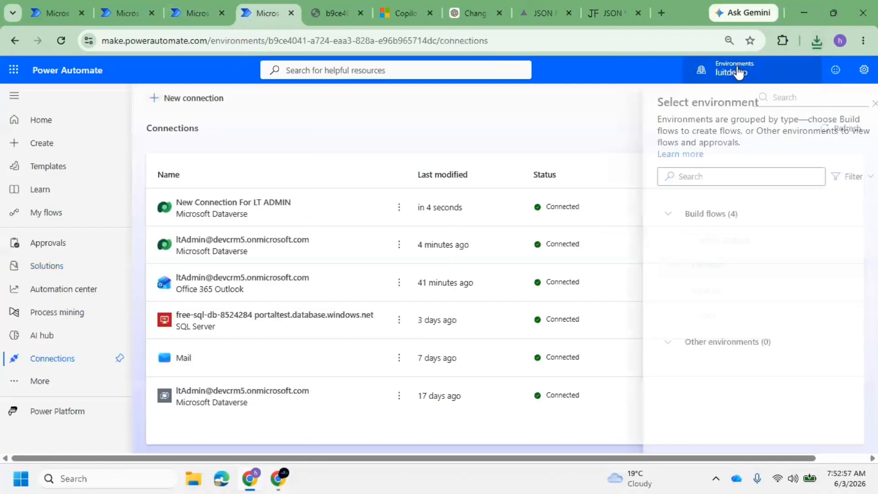
{"action": "left_click", "coordinate": [709, 292]}
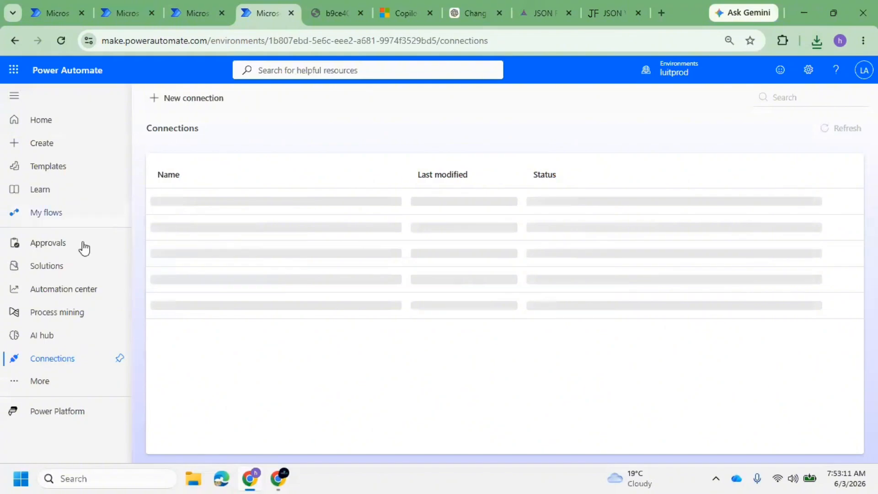
{"action": "left_click", "coordinate": [69, 269]}
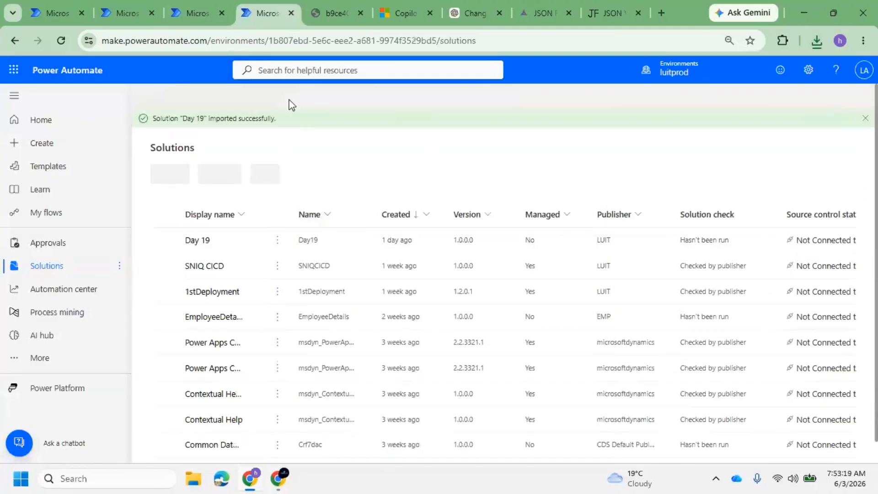
{"action": "left_click", "coordinate": [41, 359]}
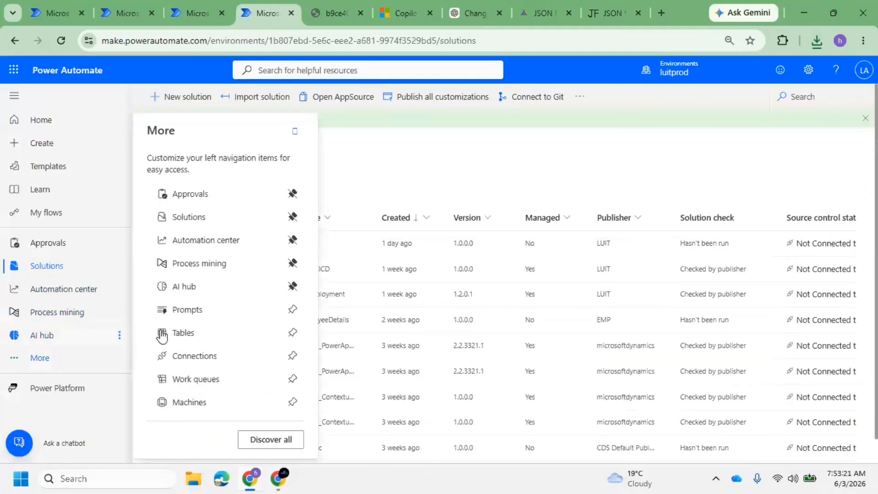
{"action": "left_click", "coordinate": [199, 360]}
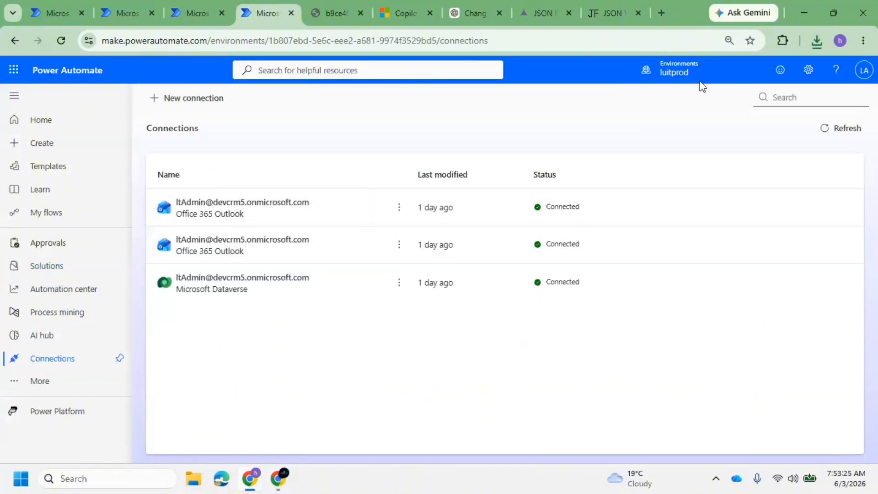
Delete both Office 365 Outlook connections from luitprod
{"action": "left_click", "coordinate": [399, 208]}
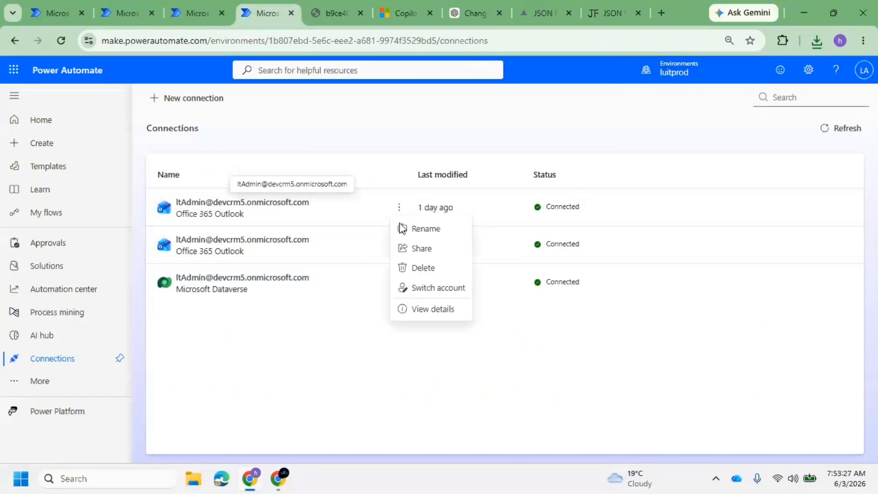
{"action": "left_click", "coordinate": [425, 267]}
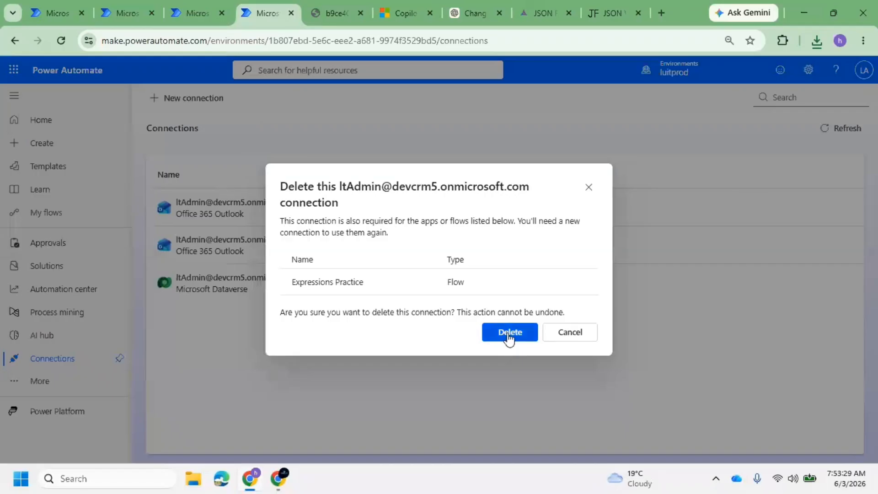
{"action": "left_click", "coordinate": [508, 333]}
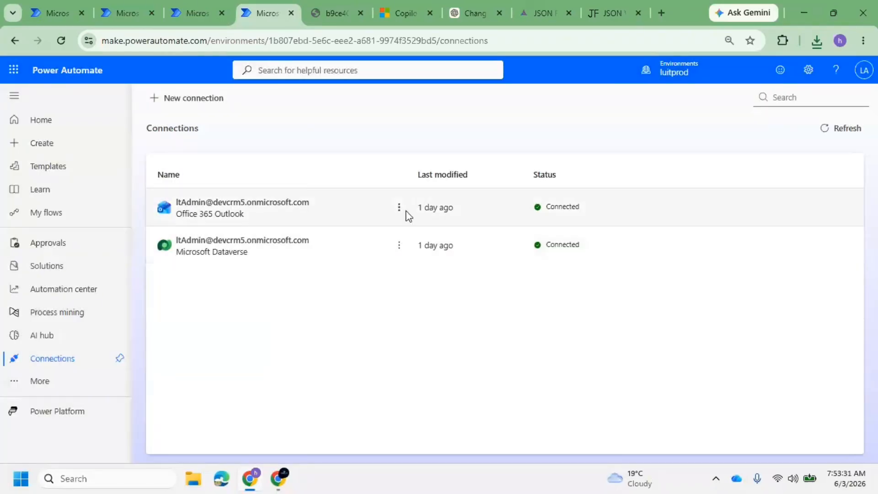
{"action": "left_click", "coordinate": [400, 207]}
{"action": "left_click", "coordinate": [430, 273]}
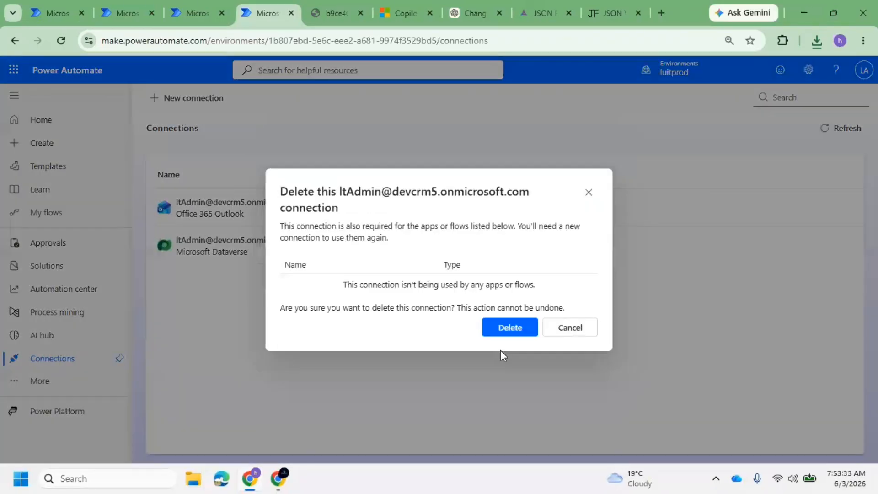
{"action": "left_click", "coordinate": [511, 336]}
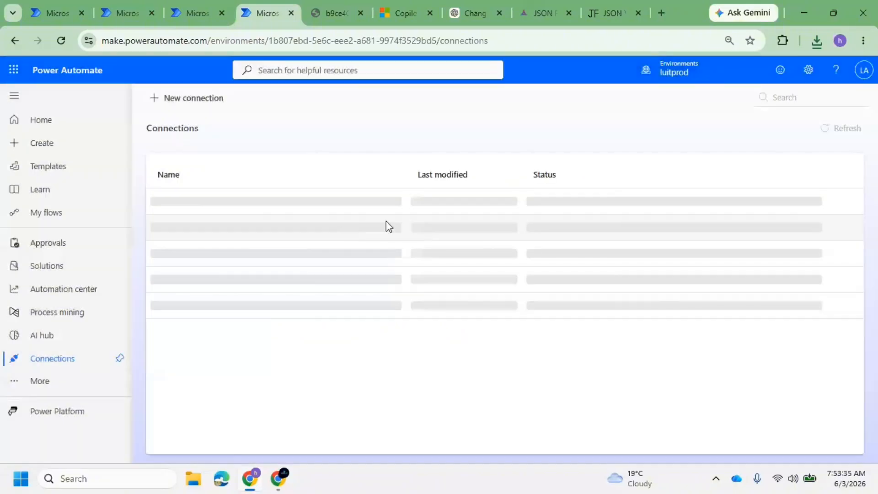
Delete the Microsoft Dataverse connection, refresh the page, and return to Solutions
{"action": "left_click", "coordinate": [399, 209]}
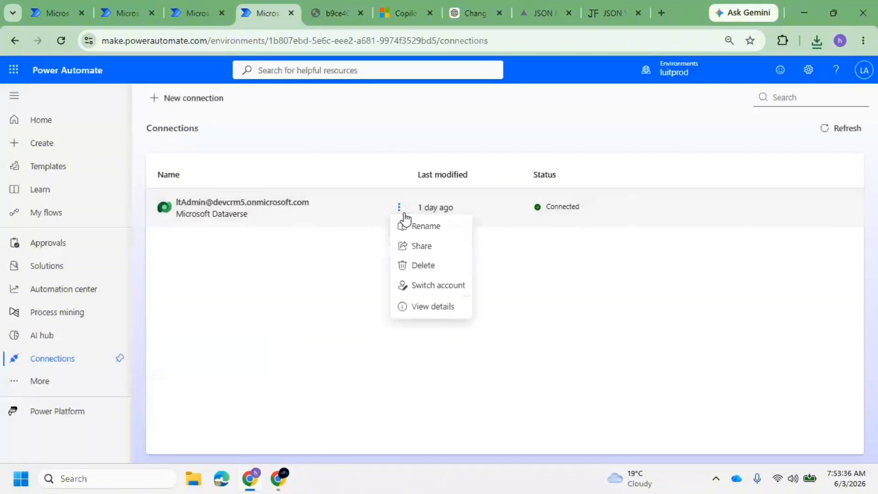
{"action": "left_click", "coordinate": [429, 276]}
{"action": "left_click", "coordinate": [507, 337]}
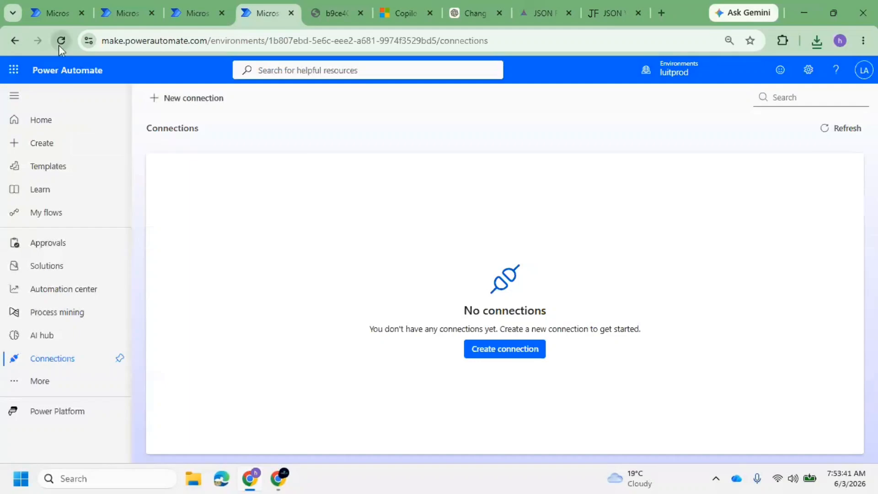
{"action": "left_click", "coordinate": [60, 44]}
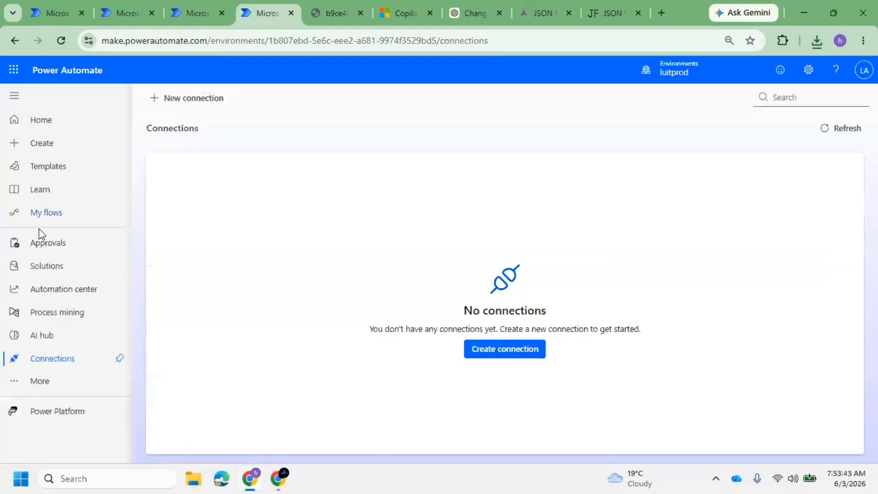
{"action": "left_click", "coordinate": [72, 270]}
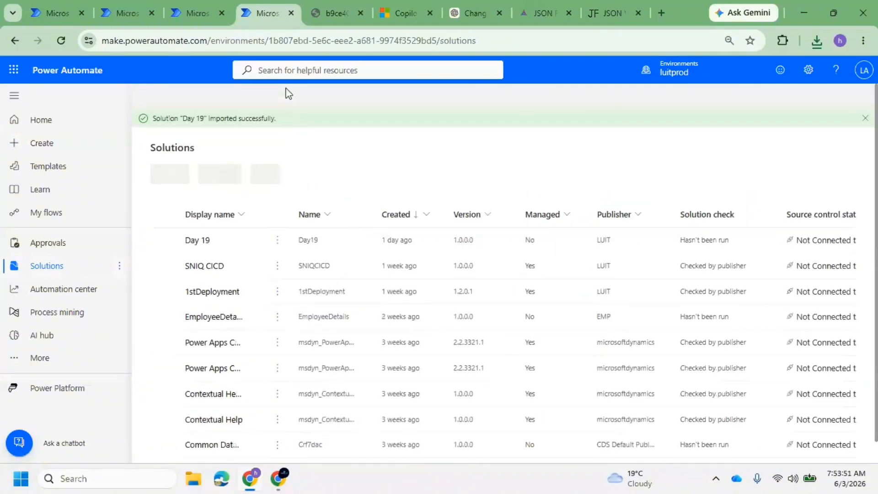
Load the Day19_1_0_0_0 package into luitprod's Import solution wizard
{"action": "left_click", "coordinate": [274, 108]}
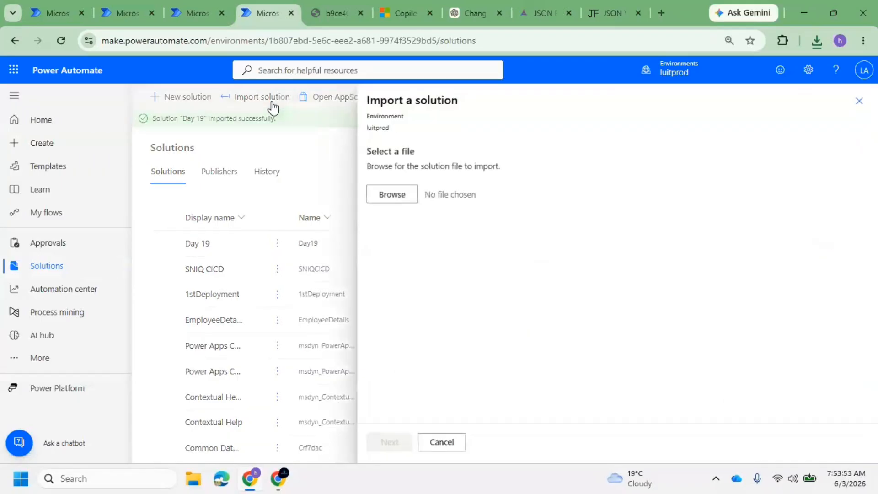
{"action": "left_click", "coordinate": [392, 194]}
{"action": "left_click", "coordinate": [241, 183]}
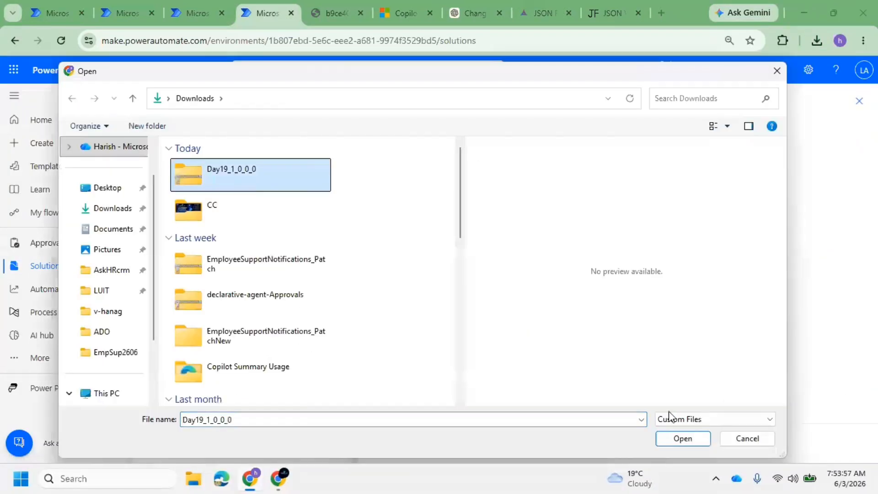
{"action": "left_click", "coordinate": [687, 439]}
{"action": "left_click", "coordinate": [398, 449]}
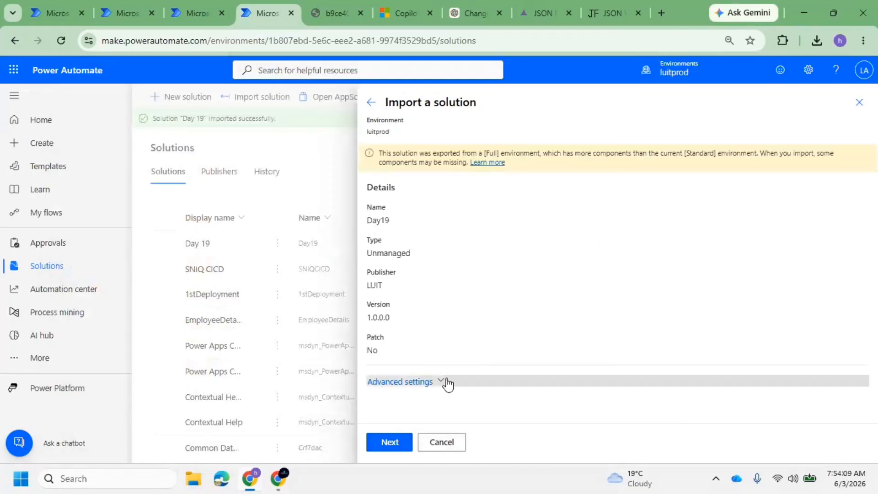
Expand advanced settings and move past the connections step to environment variables
{"action": "left_click", "coordinate": [444, 384]}
{"action": "left_click", "coordinate": [388, 442]}
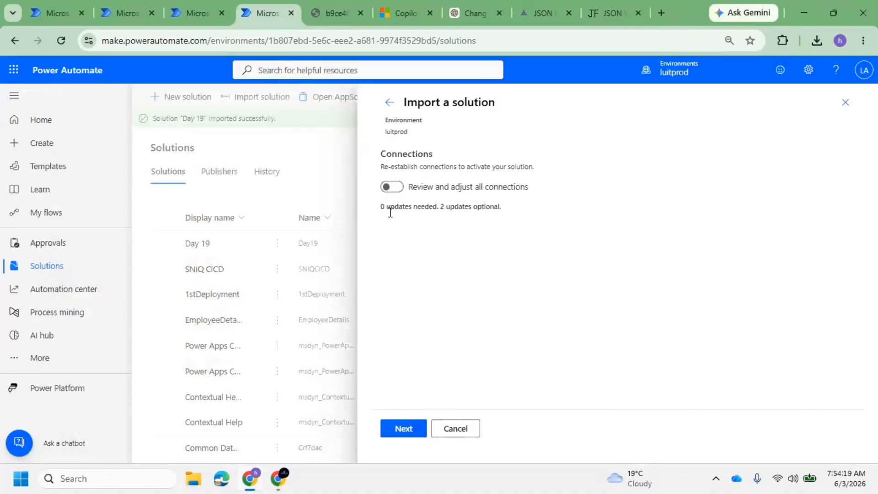
{"action": "left_click_drag", "start_coordinate": [381, 207], "coordinate": [526, 220]}
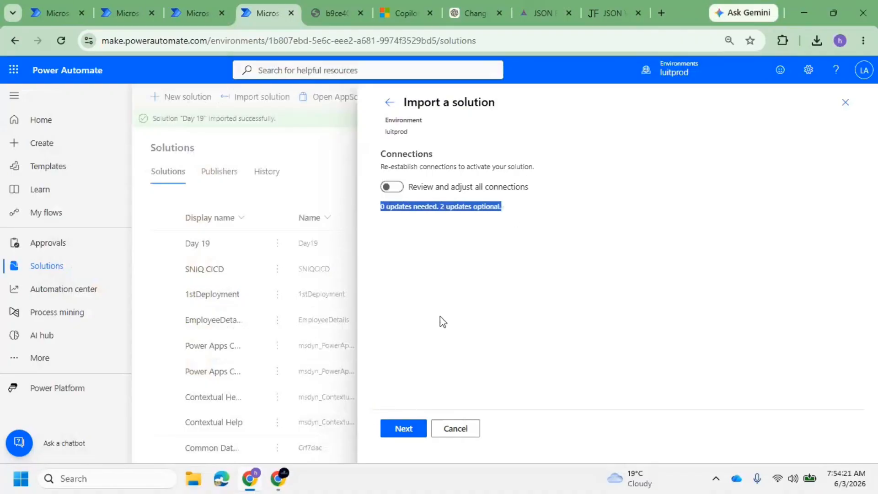
{"action": "left_click", "coordinate": [415, 428]}
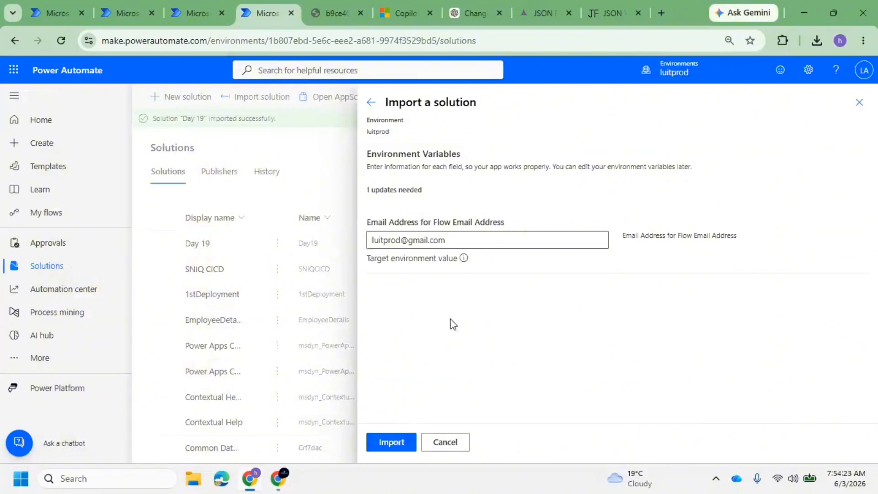
Start the Day 19 solution import into luitprod
{"action": "left_click", "coordinate": [392, 442]}
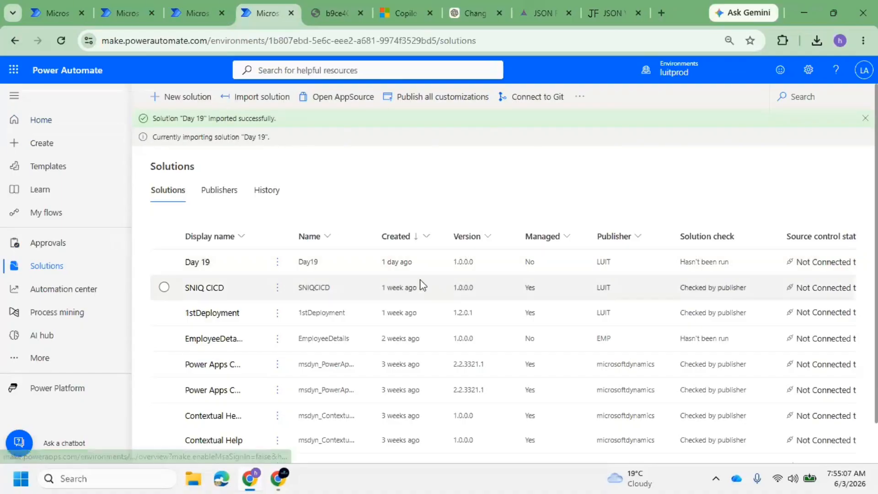
Open luitprod's Day 19 objects and compare them with luitdemo's Day 19 copy
{"action": "double_click", "coordinate": [474, 263]}
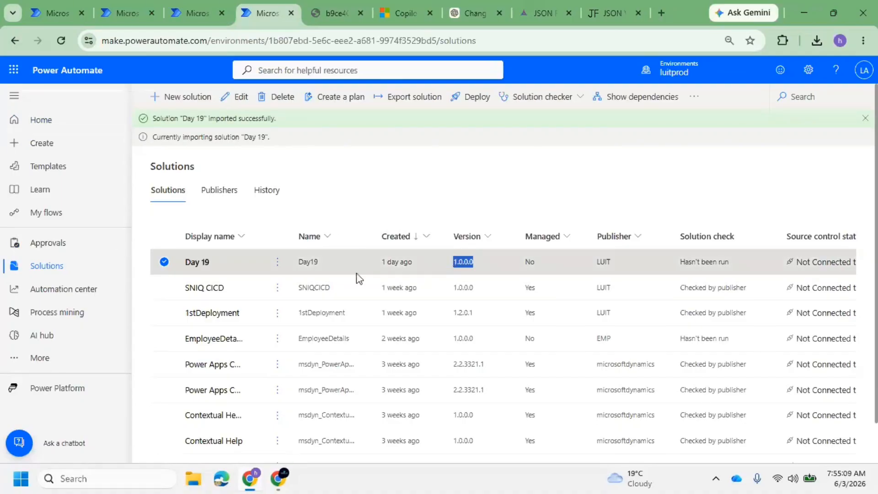
{"action": "left_click", "coordinate": [493, 269]}
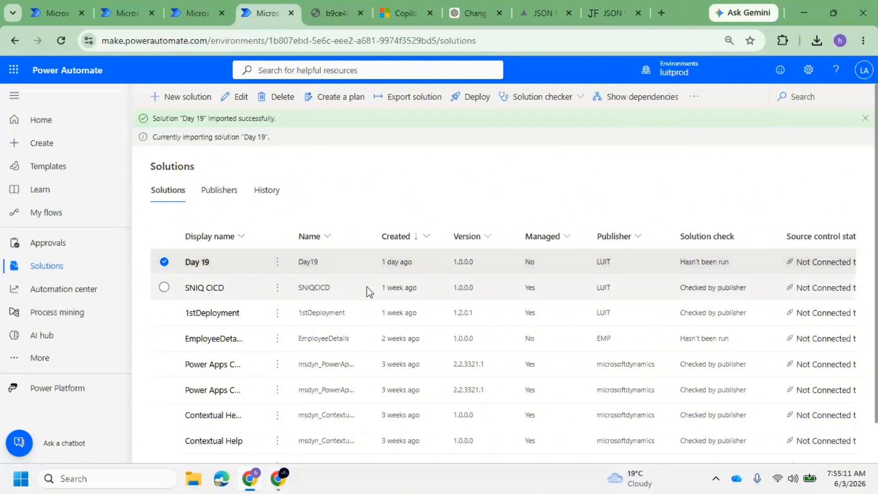
{"action": "left_click", "coordinate": [207, 270]}
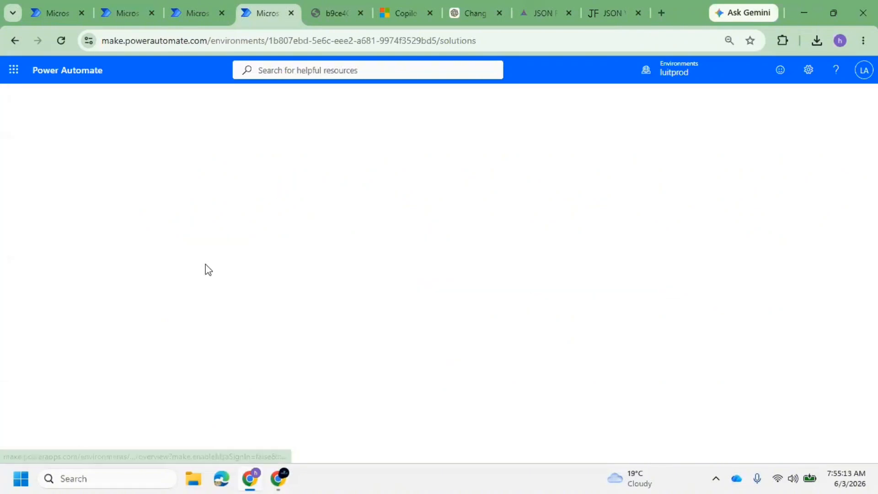
{"action": "left_click", "coordinate": [15, 192]}
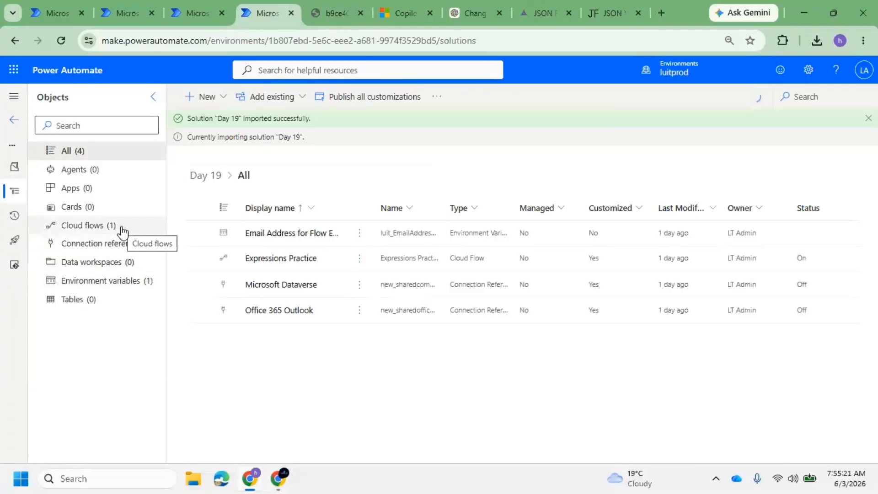
{"action": "left_click", "coordinate": [121, 13]}
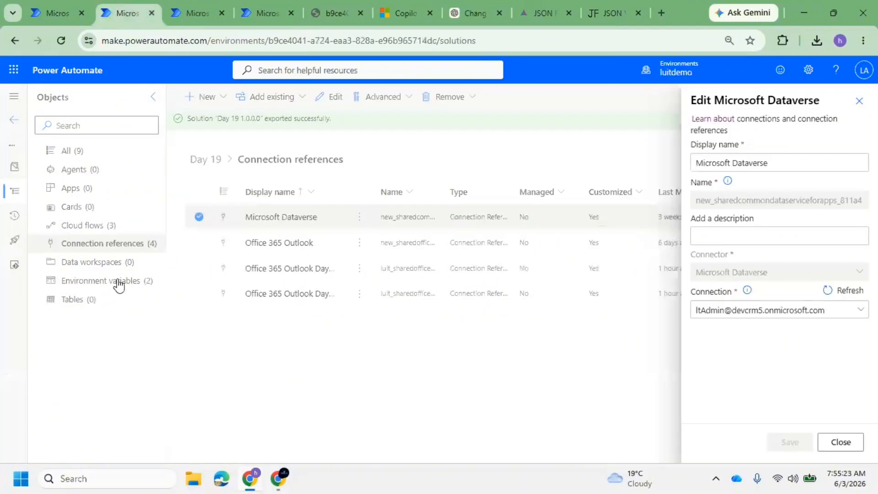
{"action": "left_click", "coordinate": [280, 19]}
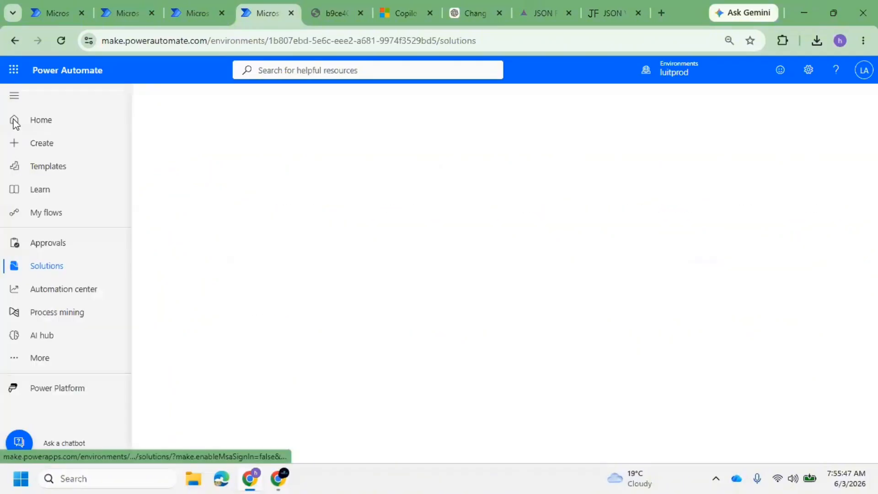
Reload the page and recheck Day 19's components in luitprod before returning to Solutions
{"action": "left_click", "coordinate": [14, 121]}
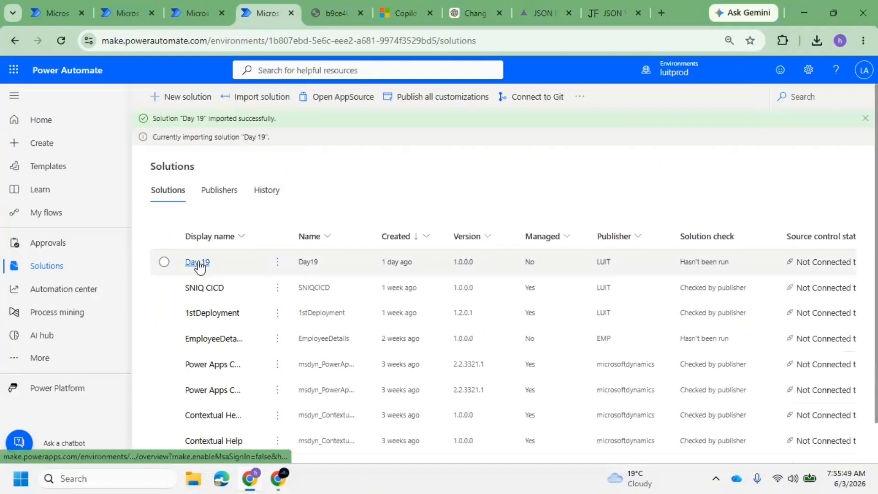
{"action": "left_click", "coordinate": [200, 267]}
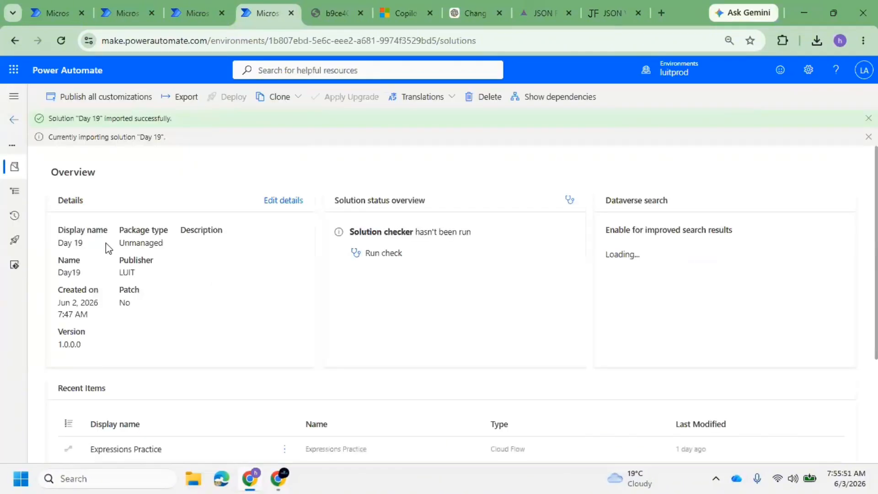
{"action": "left_click", "coordinate": [19, 194]}
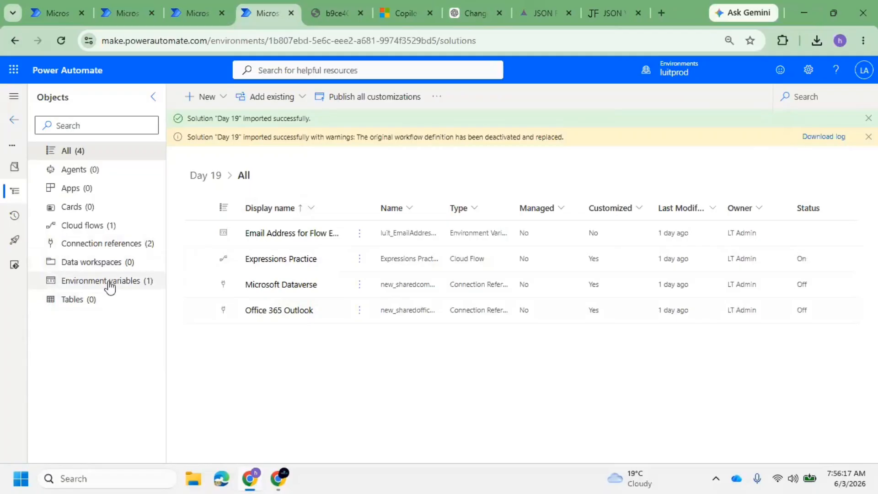
{"action": "left_click", "coordinate": [63, 39]}
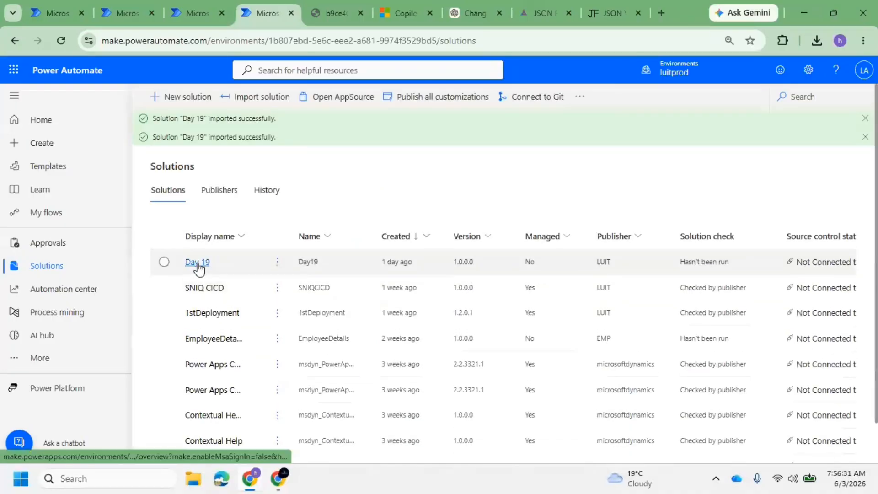
{"action": "left_click", "coordinate": [197, 264]}
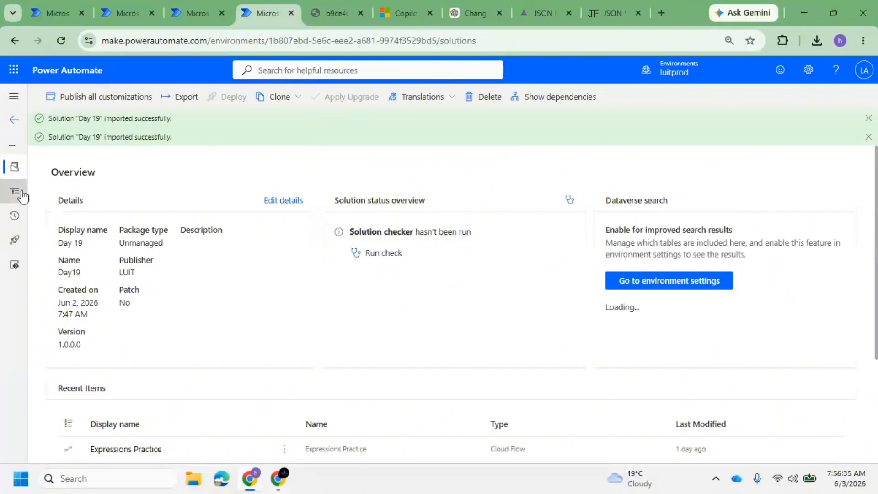
{"action": "left_click", "coordinate": [15, 191]}
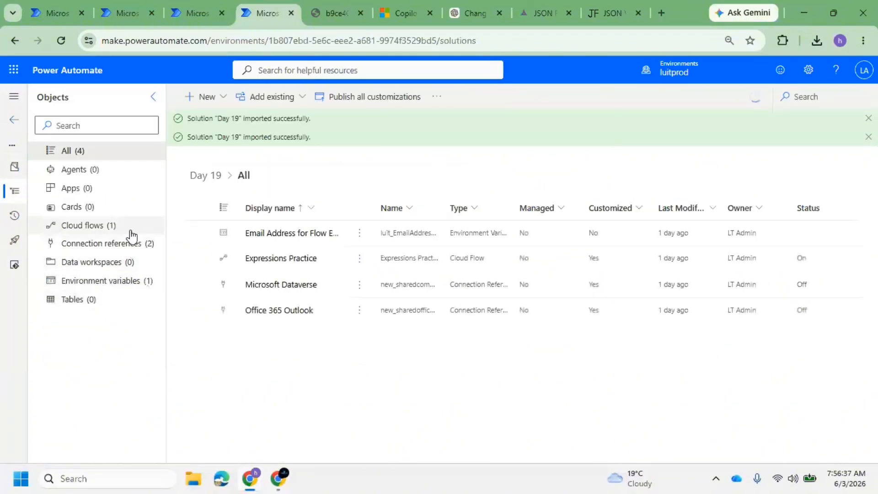
{"action": "left_click", "coordinate": [14, 120]}
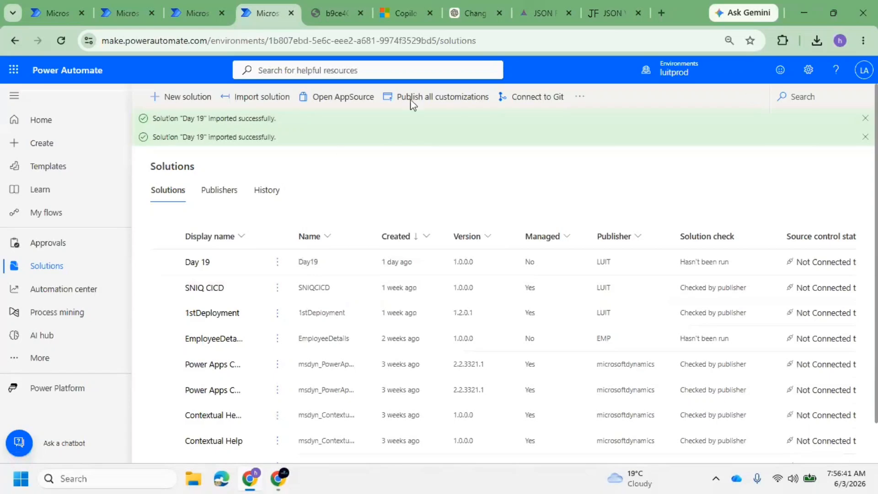
Run Publish all customizations from the luitprod Solutions page
{"action": "left_click", "coordinate": [411, 98]}
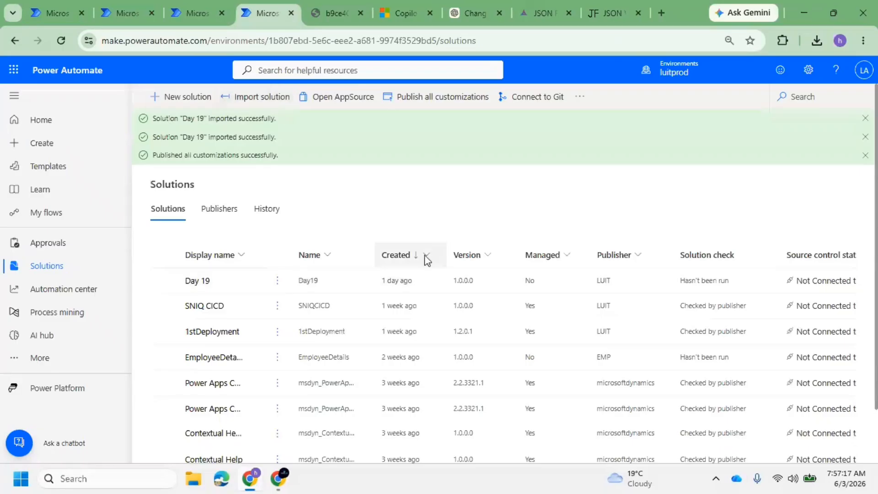
Check the cloud flows in luitprod's Day 19 solution, then glance at the publishers list
{"action": "left_click", "coordinate": [195, 282]}
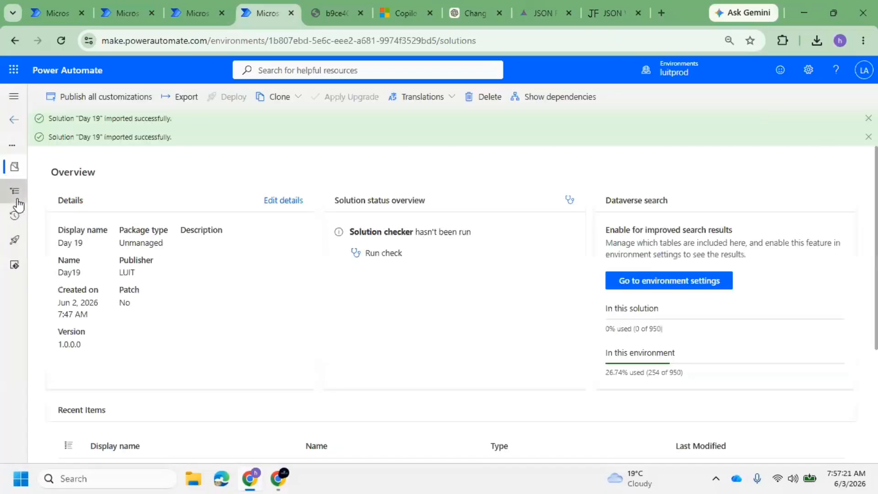
{"action": "left_click", "coordinate": [16, 195]}
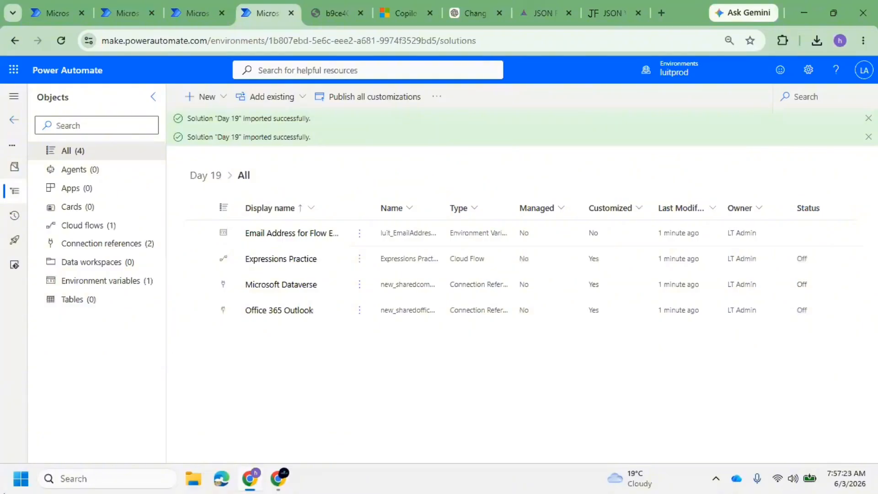
{"action": "left_click", "coordinate": [112, 232]}
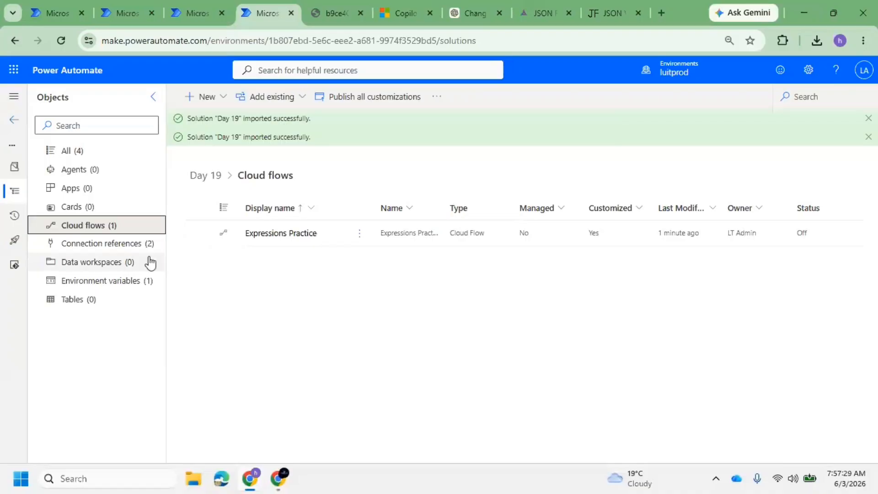
{"action": "left_click", "coordinate": [12, 123]}
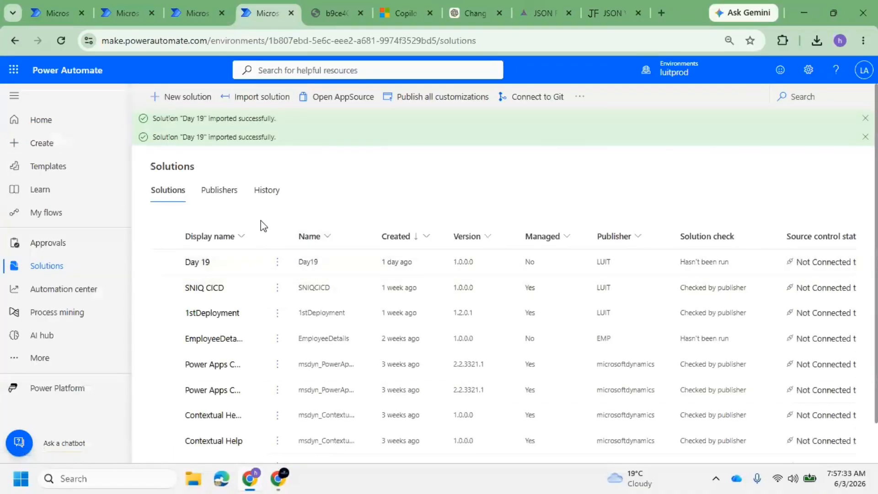
{"action": "left_click", "coordinate": [230, 191]}
{"action": "left_click", "coordinate": [167, 197]}
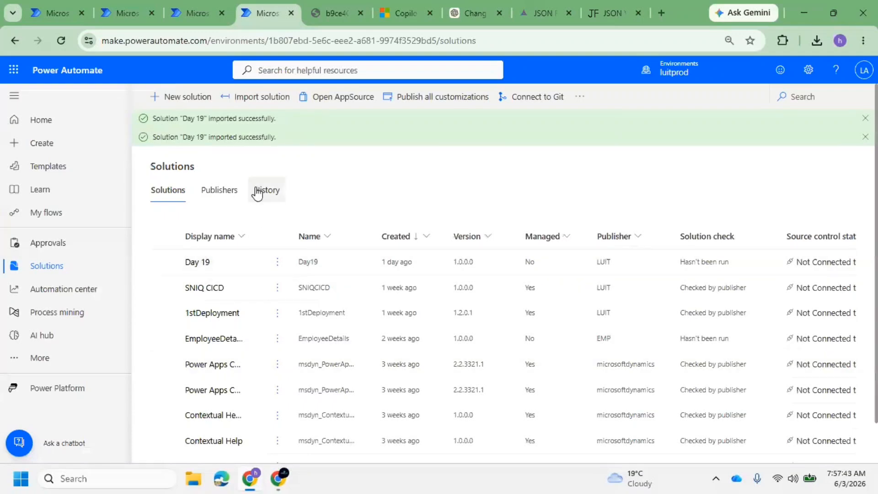
Compare Day 19's connection references and cloud flows between luitdemo and luitprod
{"action": "left_click", "coordinate": [124, 14]}
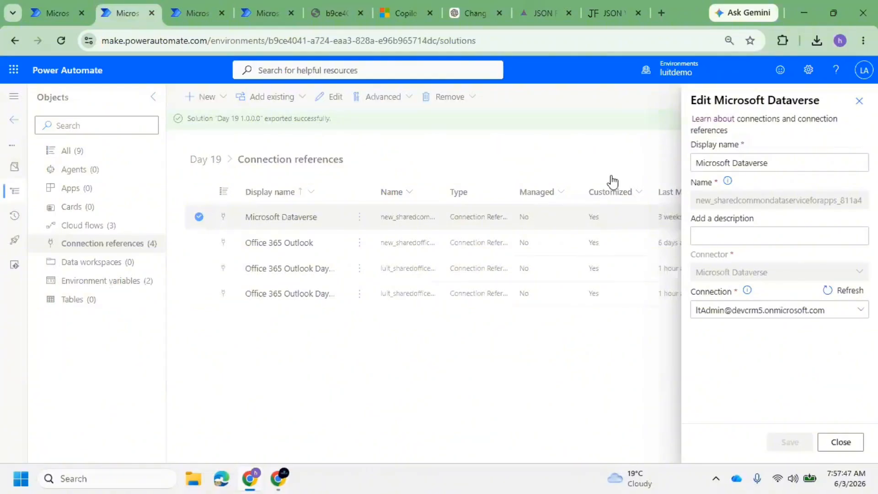
{"action": "left_click", "coordinate": [260, 9]}
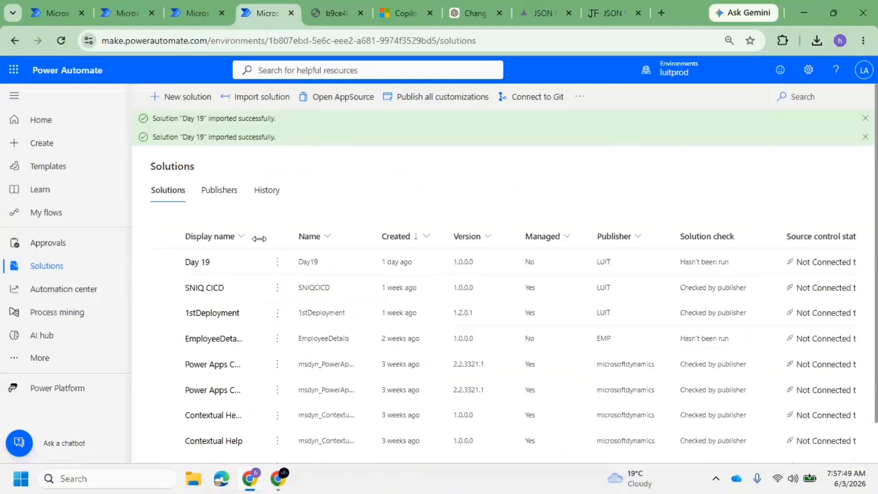
{"action": "left_click", "coordinate": [198, 265]}
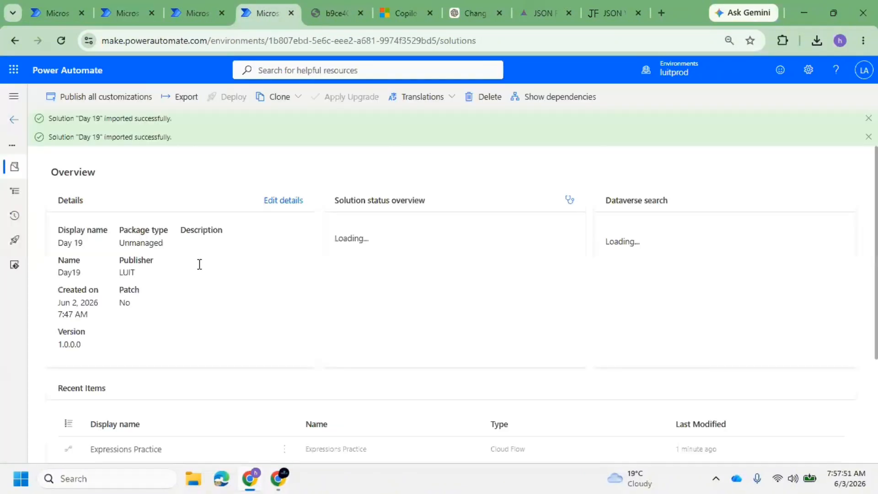
{"action": "left_click", "coordinate": [17, 191]}
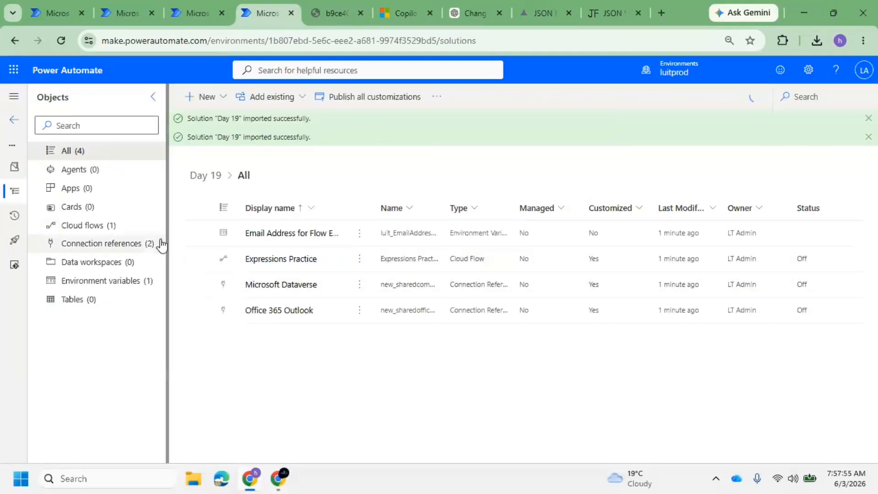
{"action": "left_click", "coordinate": [139, 244]}
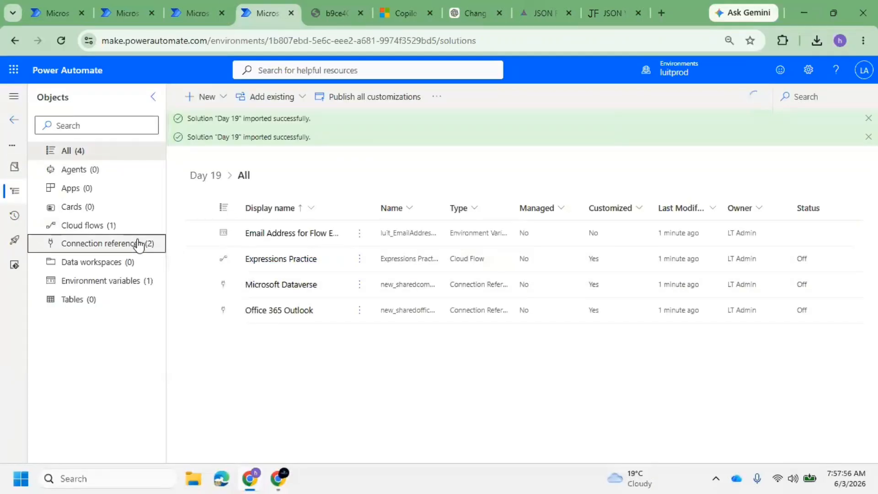
{"action": "left_click", "coordinate": [107, 229]}
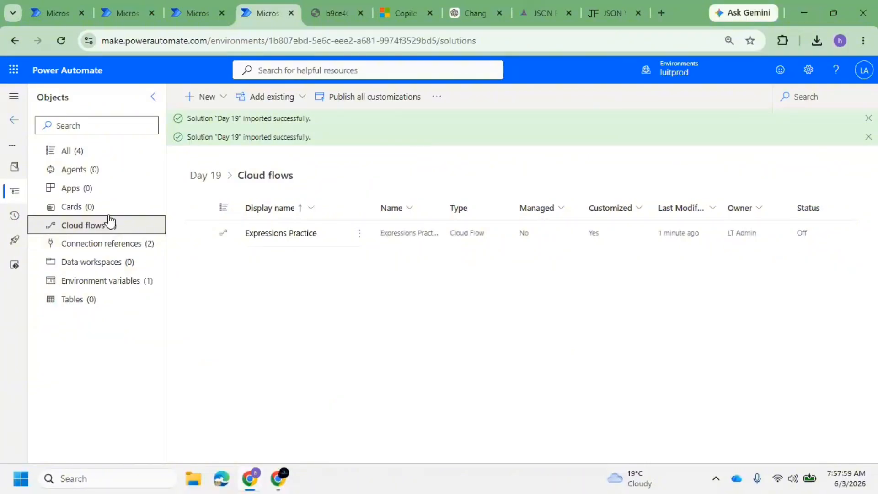
{"action": "left_click", "coordinate": [197, 13]}
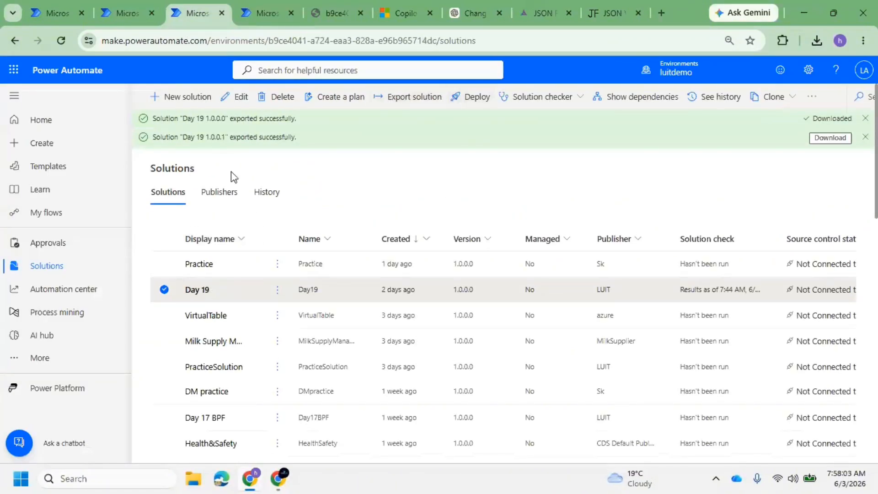
{"action": "left_click", "coordinate": [378, 227]}
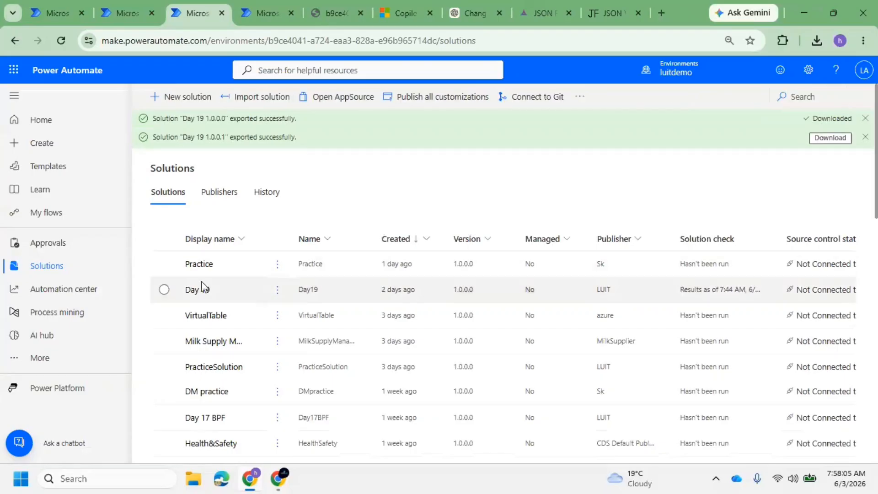
Review luitdemo's Day 19 components and dismiss both export-success banners
{"action": "left_click", "coordinate": [201, 286]}
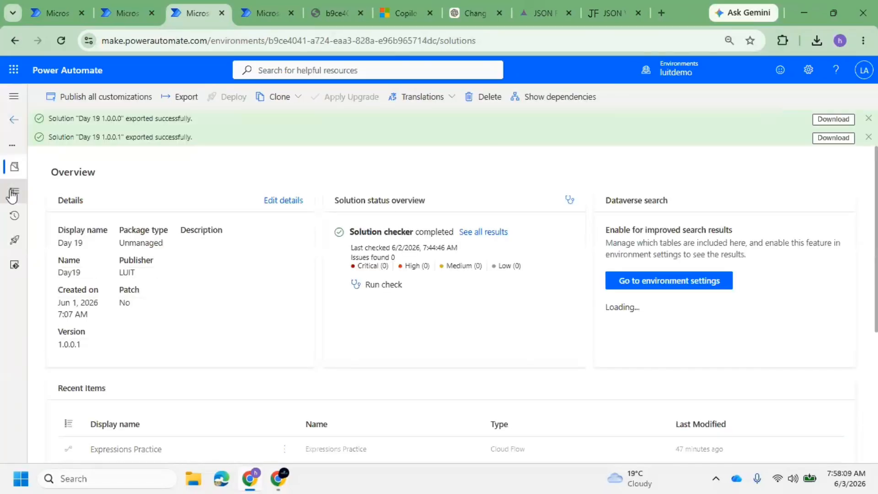
{"action": "left_click", "coordinate": [14, 191]}
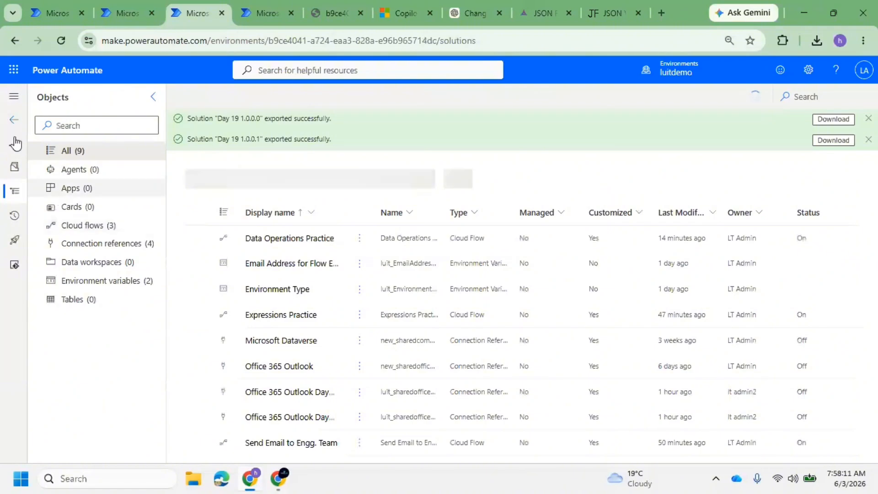
{"action": "left_click", "coordinate": [14, 120]}
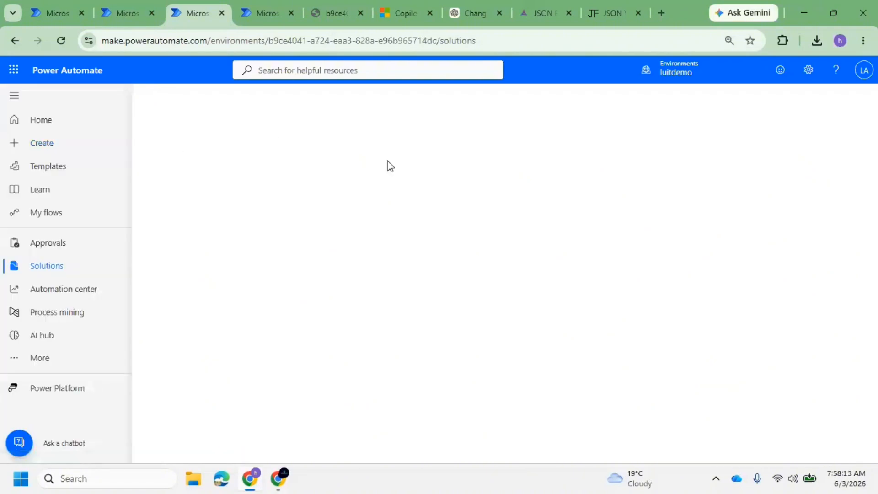
{"action": "left_click", "coordinate": [866, 119]}
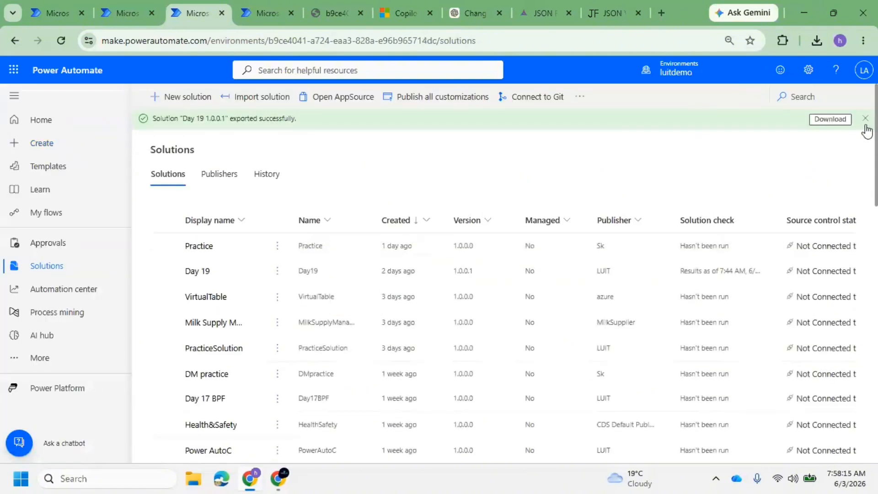
{"action": "left_click", "coordinate": [865, 119]}
Publish all customizations in luitdemo and open a new browser tab
{"action": "left_click", "coordinate": [454, 102]}
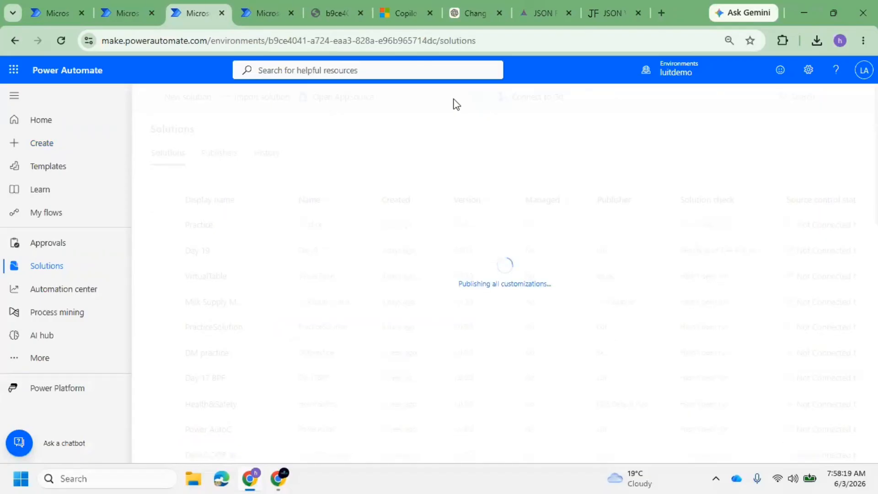
{"action": "left_click", "coordinate": [287, 7]}
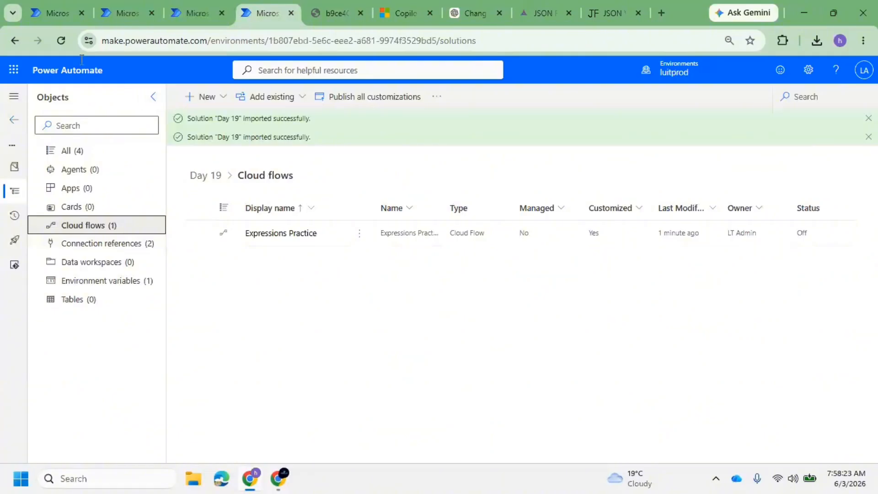
{"action": "left_click", "coordinate": [201, 6]}
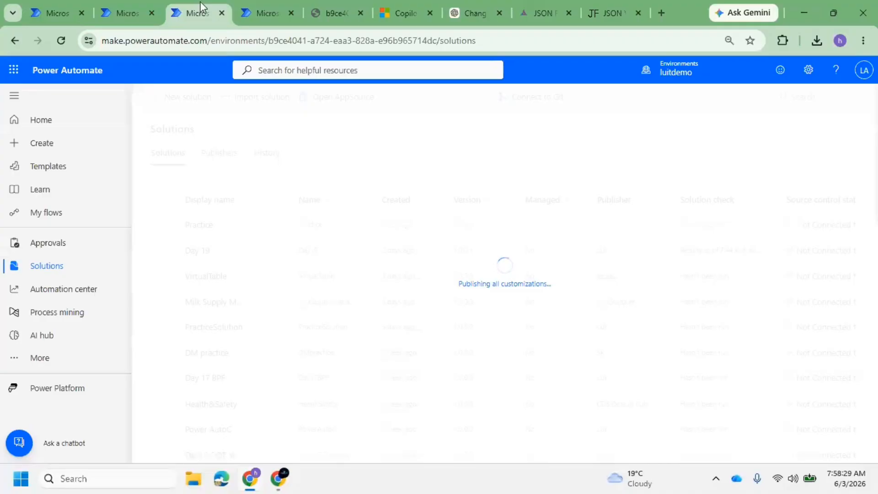
{"action": "left_click", "coordinate": [667, 12]}
Load admin.preview.powerplatform.microsoft.com and open the luitprod environment from Environments
{"action": "type", "text": "admin.preview.powerplatform.microsoft.com"}
{"action": "key", "text": "Return"}
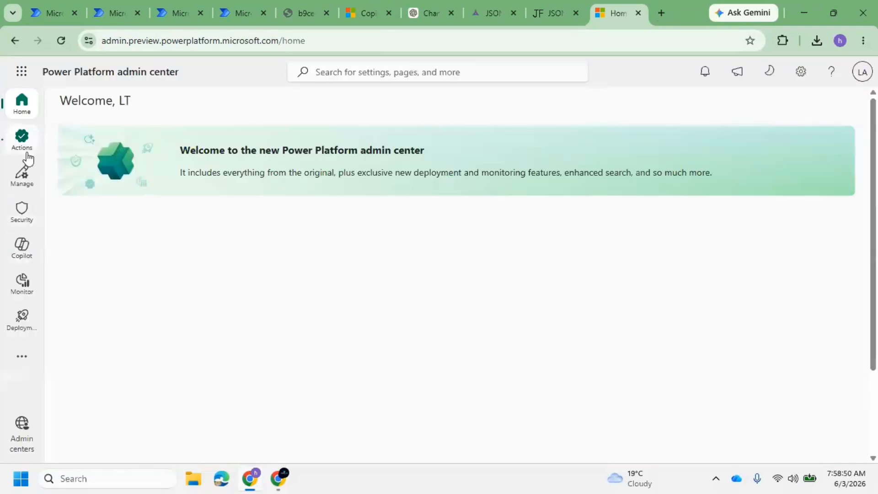
{"action": "left_click", "coordinate": [22, 173]}
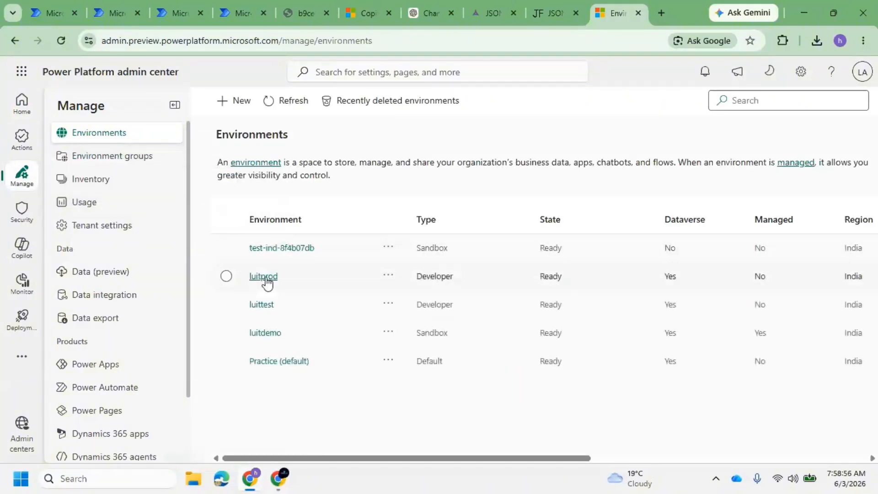
{"action": "left_click", "coordinate": [265, 277]}
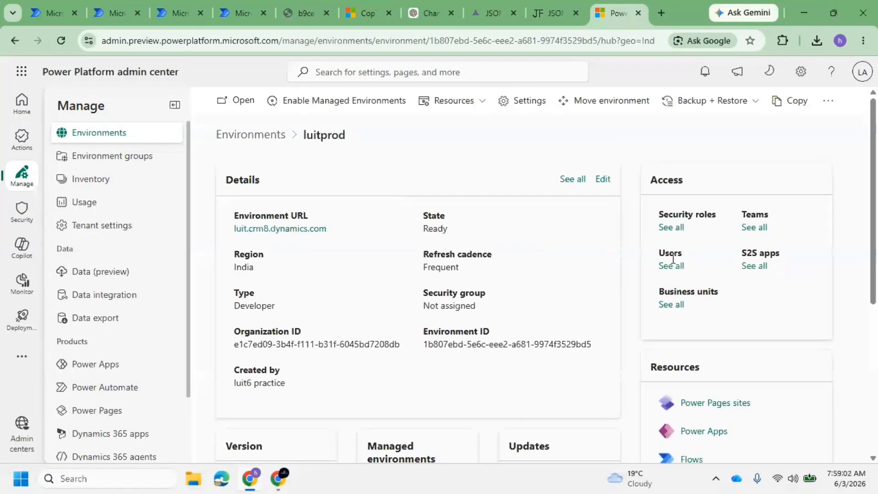
Search luitprod's users for the practice user and add the System Customizer security role
{"action": "left_click", "coordinate": [673, 266]}
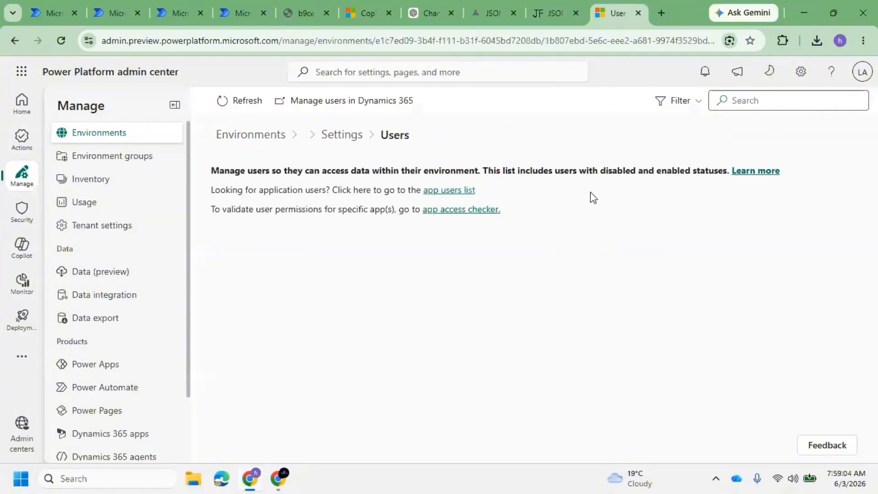
{"action": "left_click", "coordinate": [748, 105]}
{"action": "type", "text": "li"}
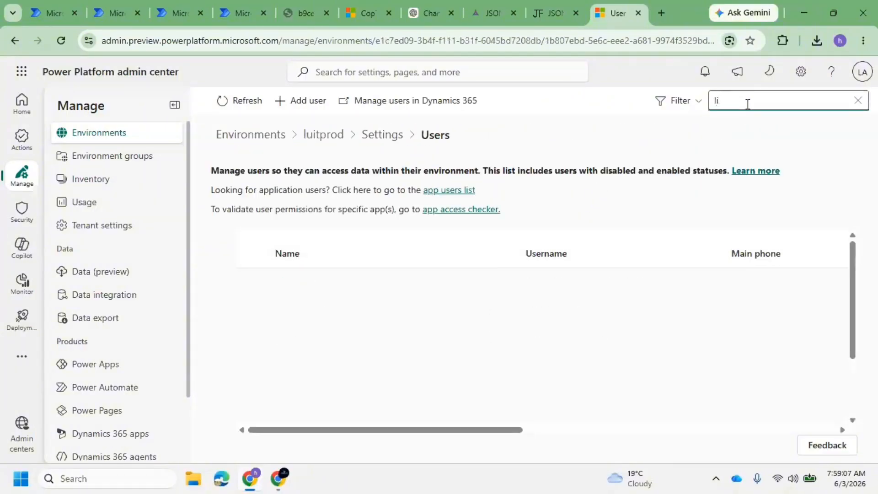
{"action": "key", "text": "BackSpace"}
{"action": "type", "text": "ui1"}
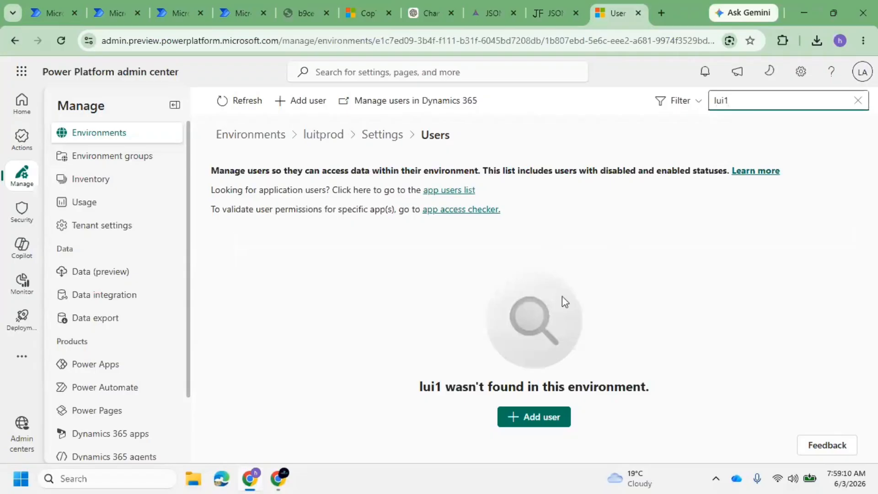
{"action": "type", "text": "=t"}
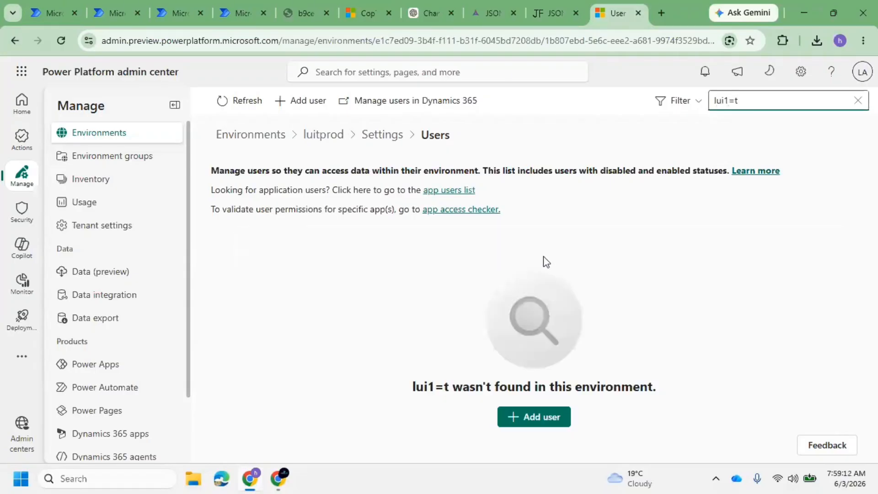
{"action": "type", "text": "t"}
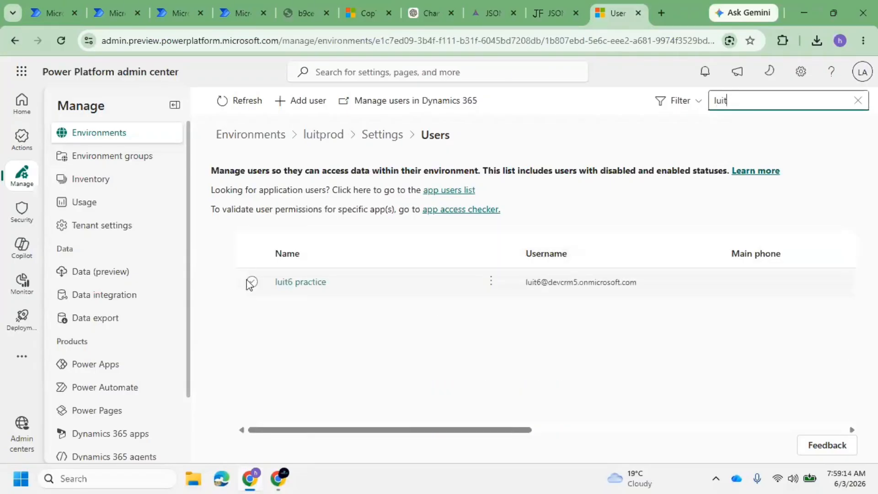
{"action": "left_click", "coordinate": [251, 282]}
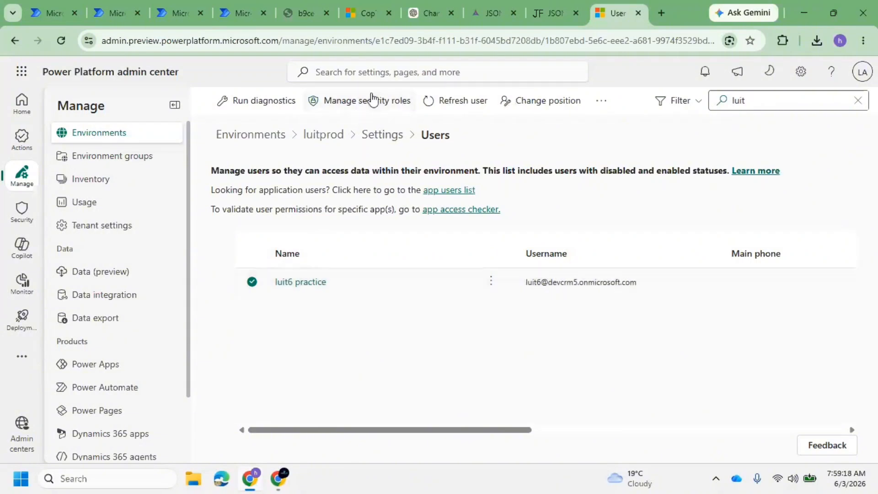
{"action": "left_click", "coordinate": [407, 109]}
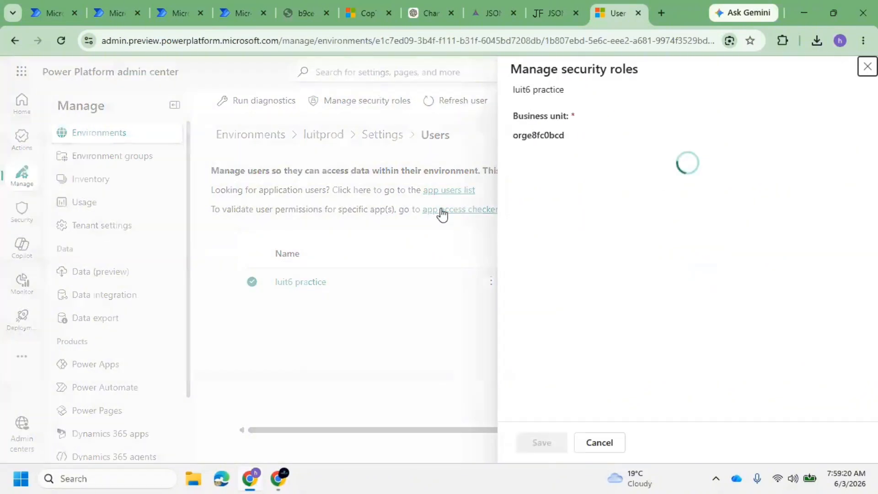
{"action": "scroll", "coordinate": [598, 284], "scroll_direction": "down", "scroll_amount": 20}
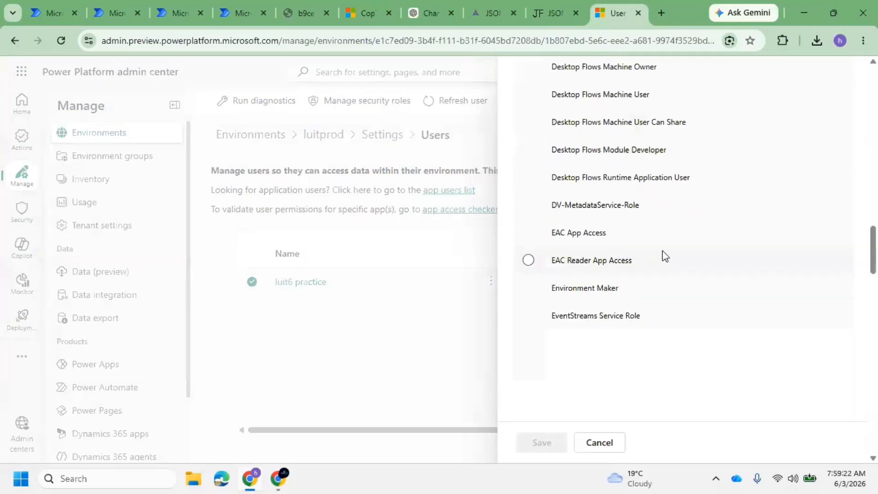
{"action": "scroll", "coordinate": [788, 275], "scroll_direction": "down", "scroll_amount": 20}
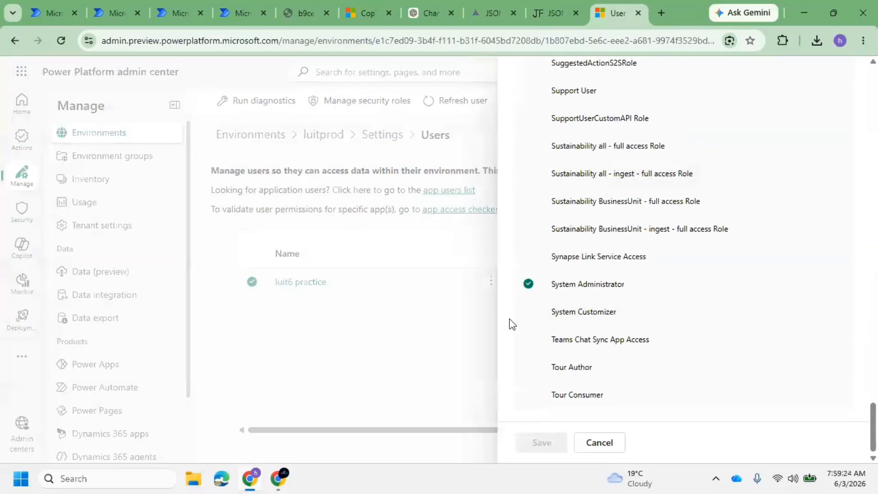
{"action": "left_click", "coordinate": [529, 312]}
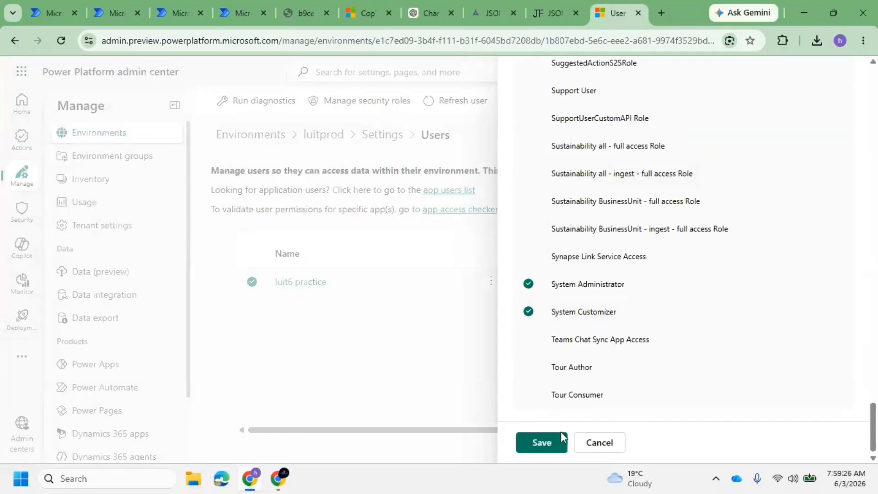
{"action": "left_click", "coordinate": [551, 443]}
{"action": "left_click", "coordinate": [473, 333]}
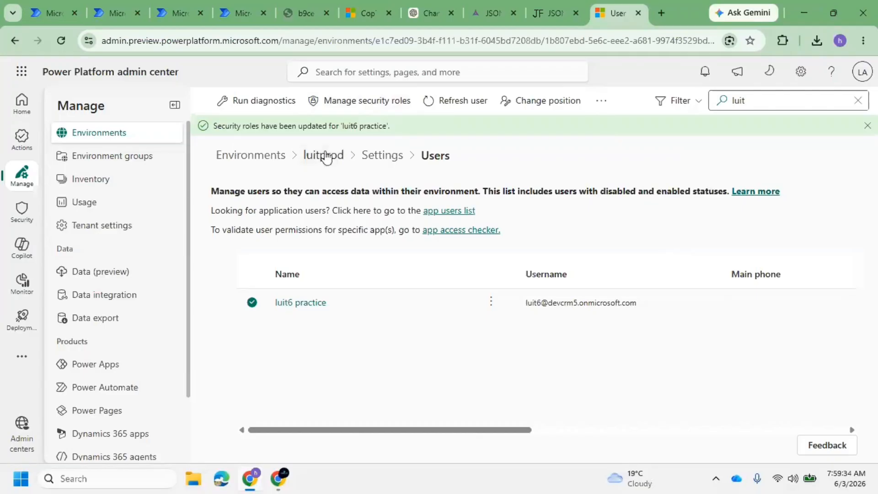
Add the practice user to luitprod from the environment's Users list
{"action": "left_click", "coordinate": [374, 158]}
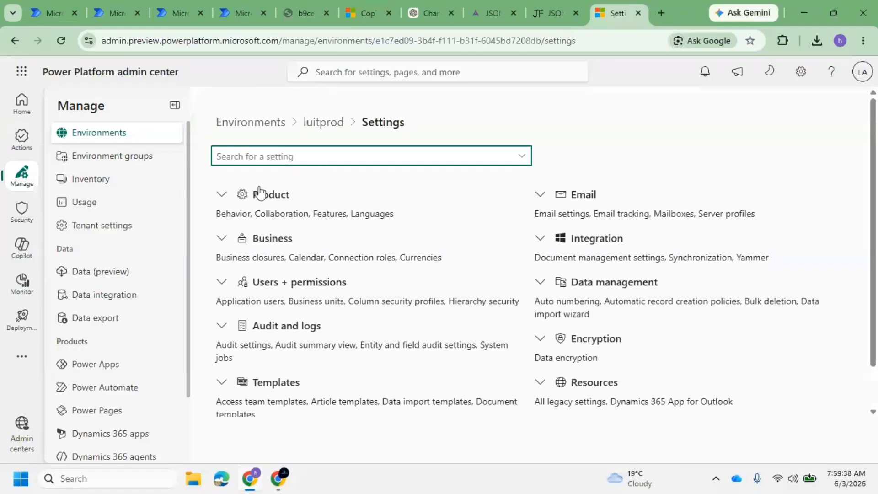
{"action": "left_click", "coordinate": [328, 131]}
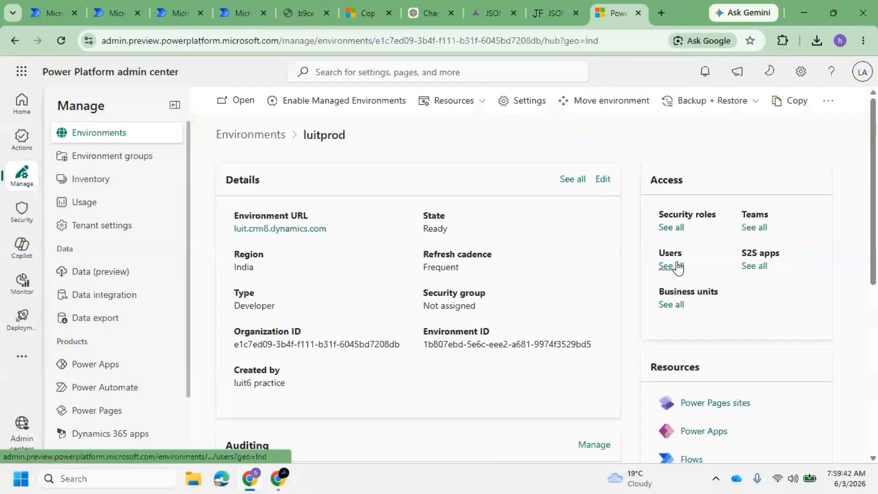
{"action": "left_click", "coordinate": [671, 265]}
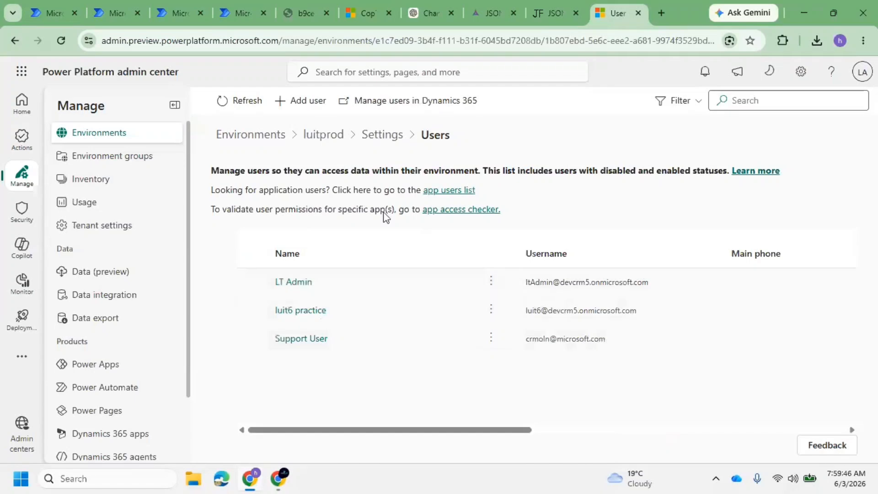
{"action": "left_click", "coordinate": [325, 108]}
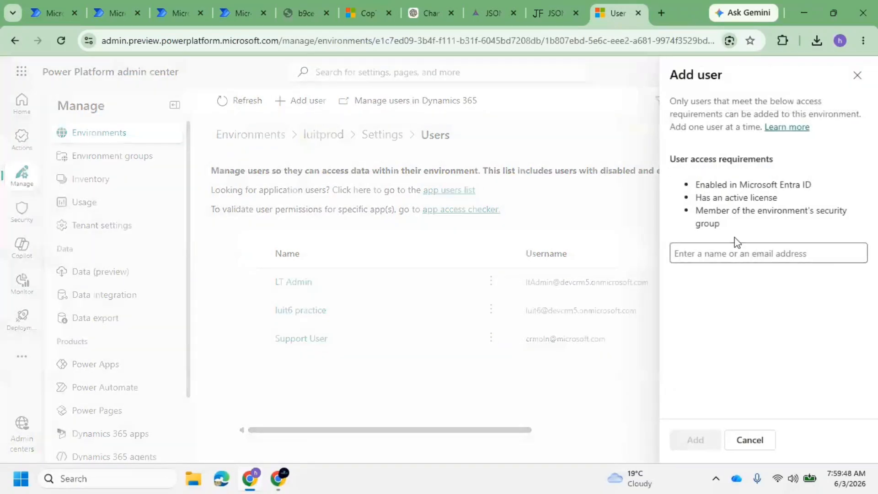
{"action": "left_click", "coordinate": [739, 253]}
{"action": "type", "text": "luit1"}
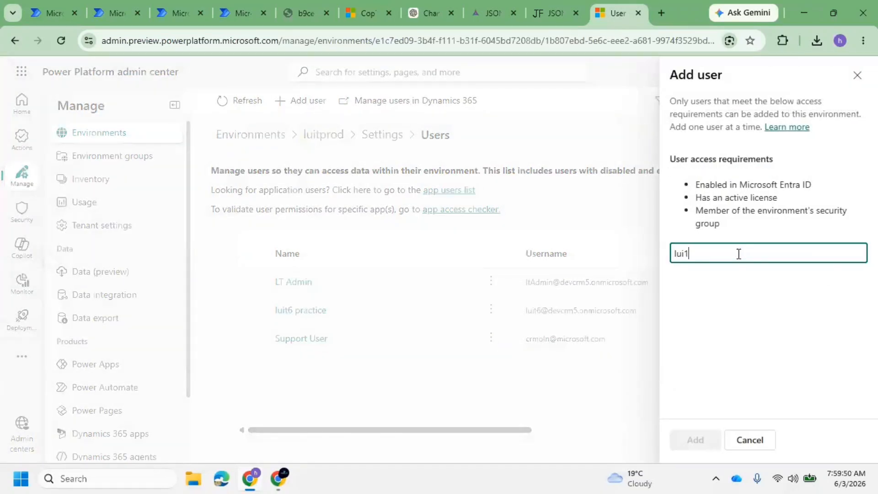
{"action": "key", "text": "BackSpace"}
{"action": "type", "text": "t1"}
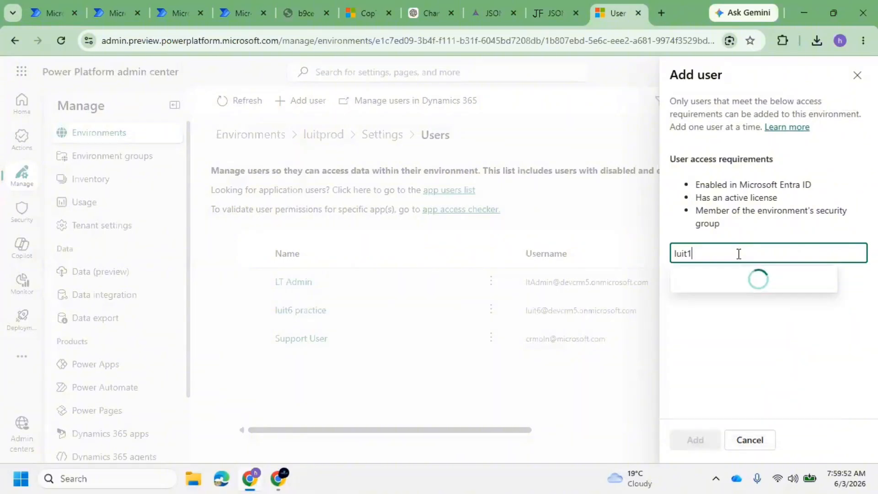
{"action": "left_click", "coordinate": [732, 275]}
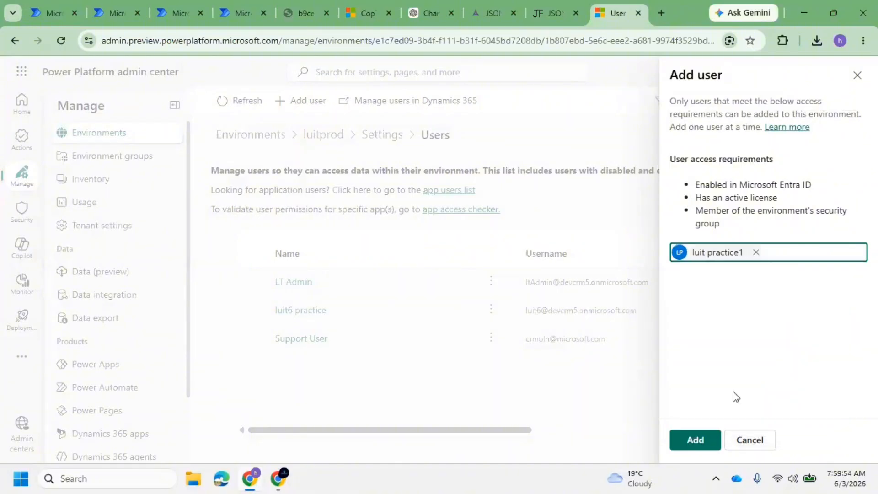
{"action": "left_click", "coordinate": [707, 443]}
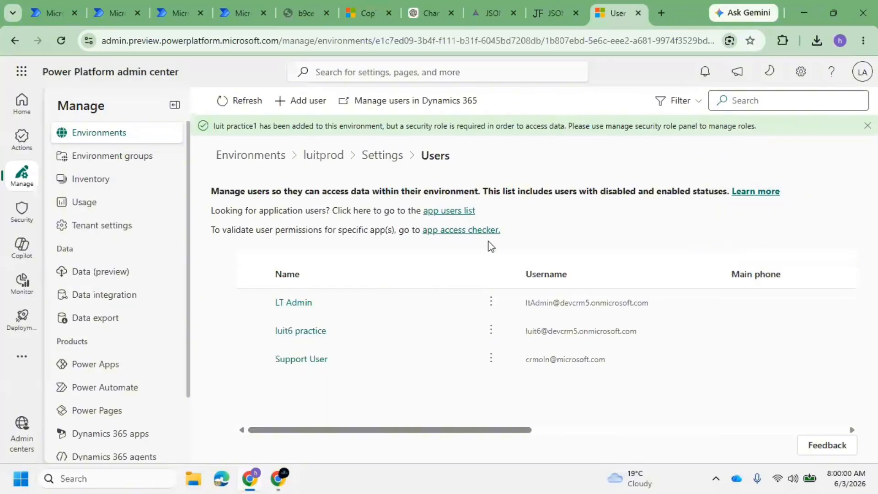
Grant the new user System Administrator and System Customizer roles, then return to Environments
{"action": "left_click_drag", "start_coordinate": [874, 109], "coordinate": [874, 425]}
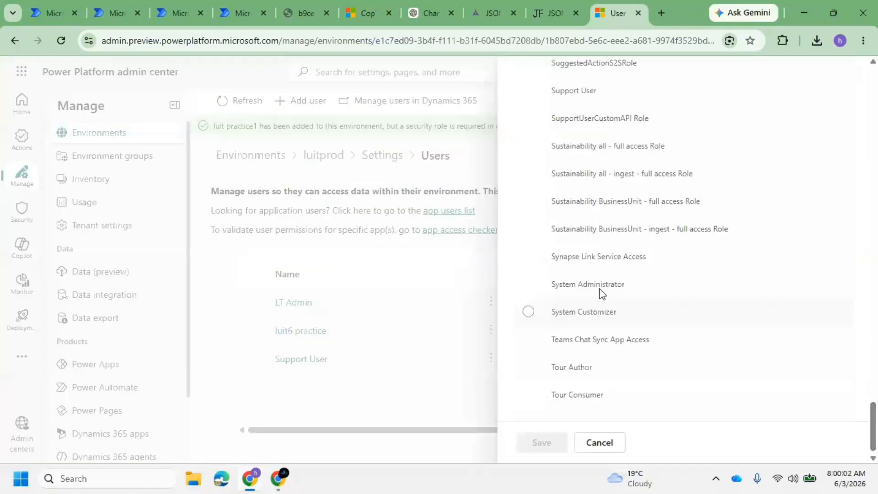
{"action": "left_click", "coordinate": [603, 289]}
{"action": "left_click", "coordinate": [599, 313]}
{"action": "left_click", "coordinate": [540, 442]}
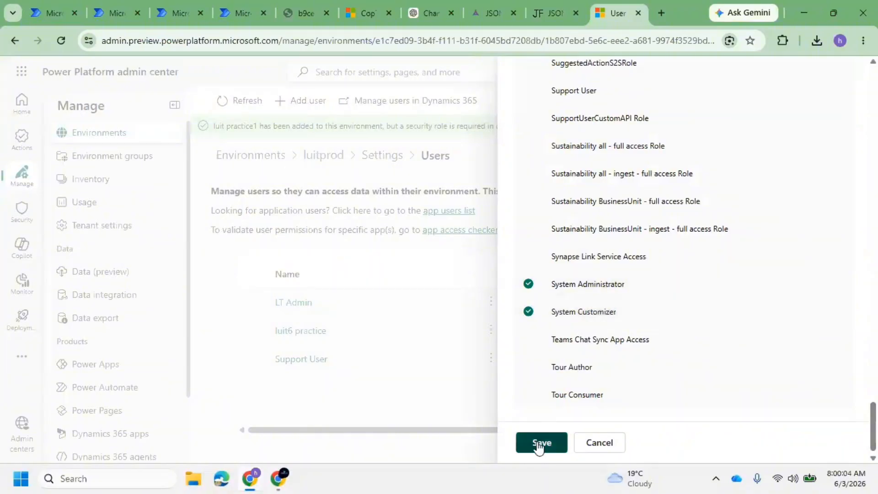
{"action": "left_click", "coordinate": [476, 333]}
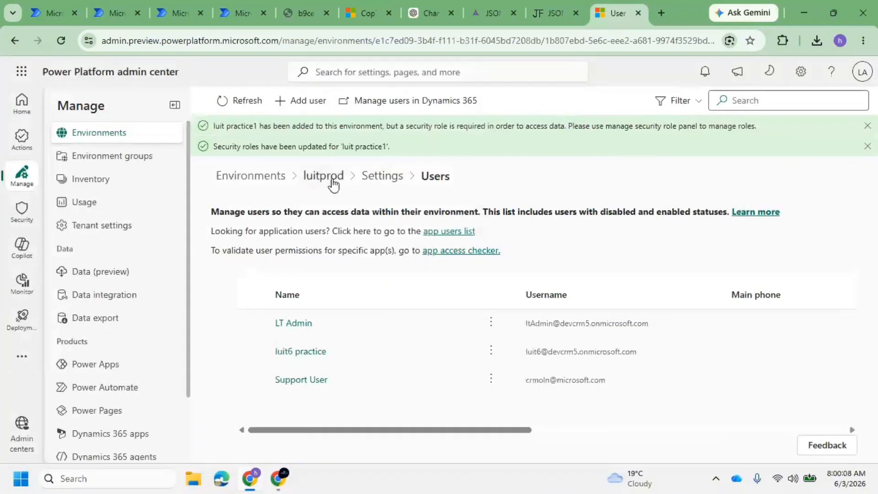
{"action": "left_click", "coordinate": [333, 183]}
{"action": "left_click", "coordinate": [254, 137]}
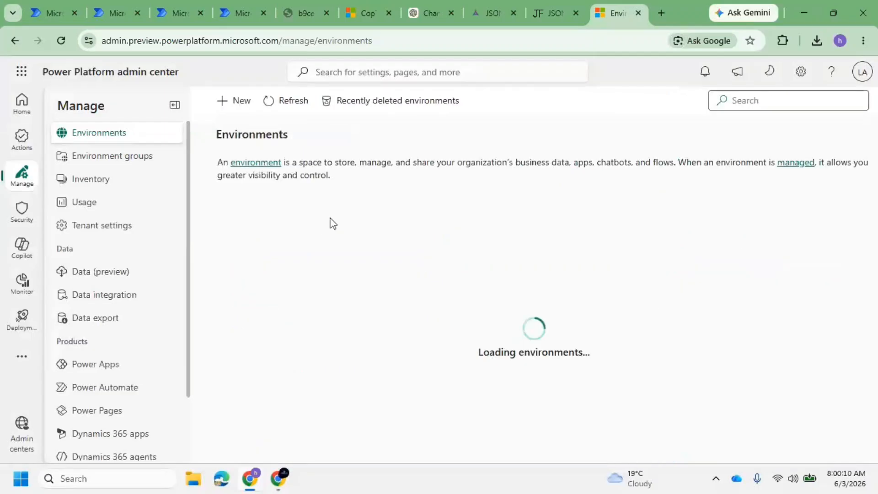
Open the luittest environment and add the practice user to its users
{"action": "left_click", "coordinate": [270, 313]}
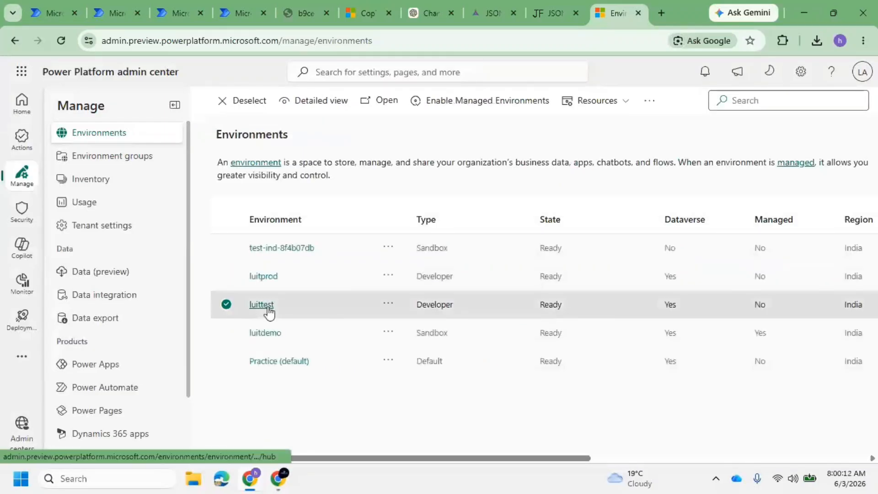
{"action": "left_click", "coordinate": [269, 312]}
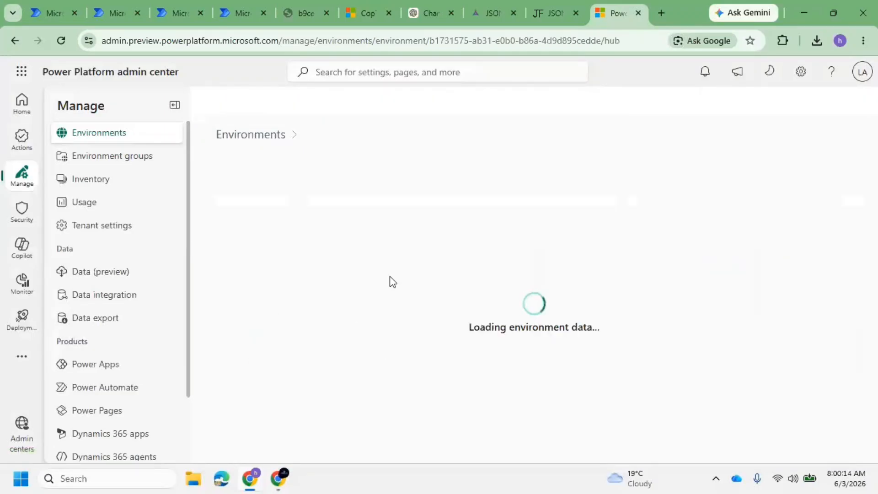
{"action": "left_click", "coordinate": [678, 267]}
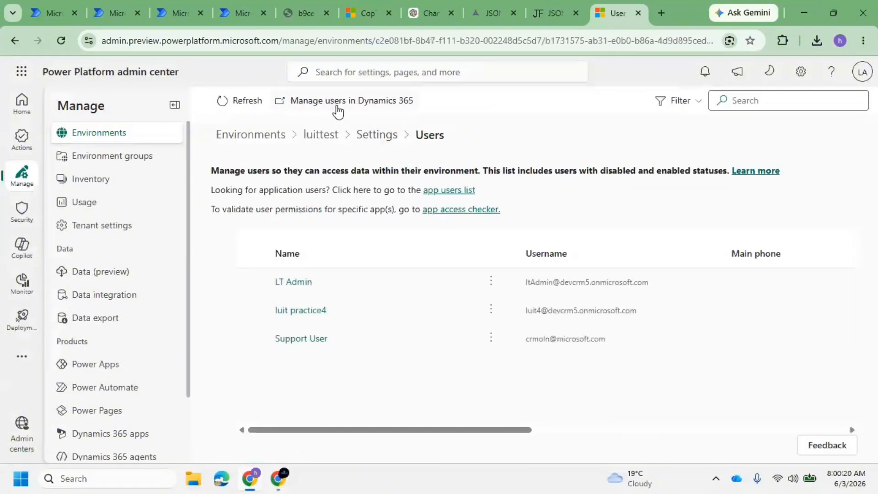
{"action": "left_click", "coordinate": [304, 102]}
{"action": "left_click", "coordinate": [727, 261]}
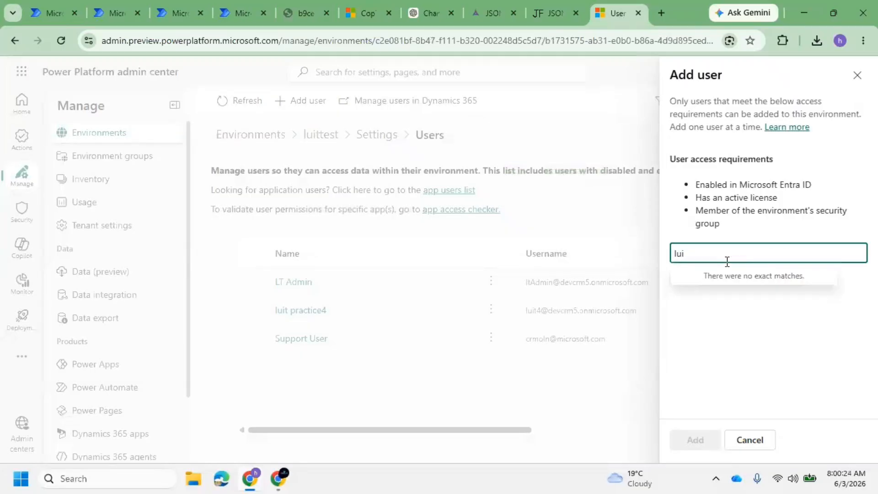
{"action": "type", "text": "luit1"}
{"action": "left_click", "coordinate": [746, 286]}
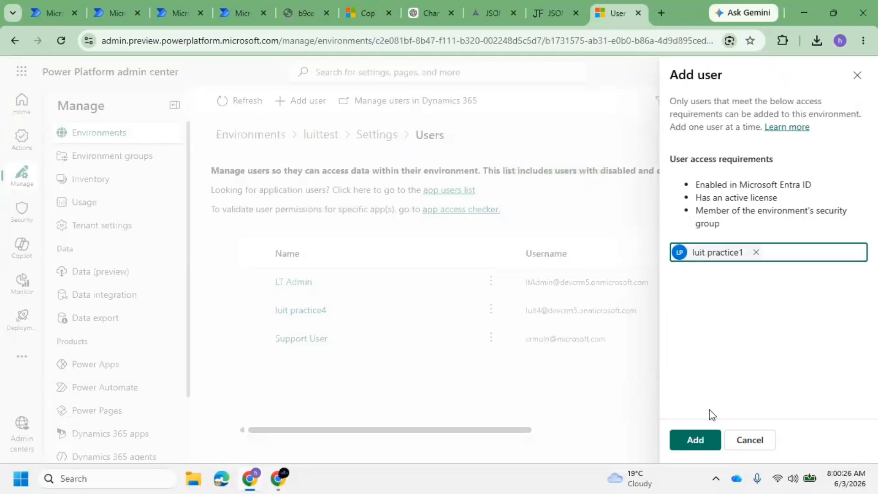
{"action": "left_click", "coordinate": [710, 437]}
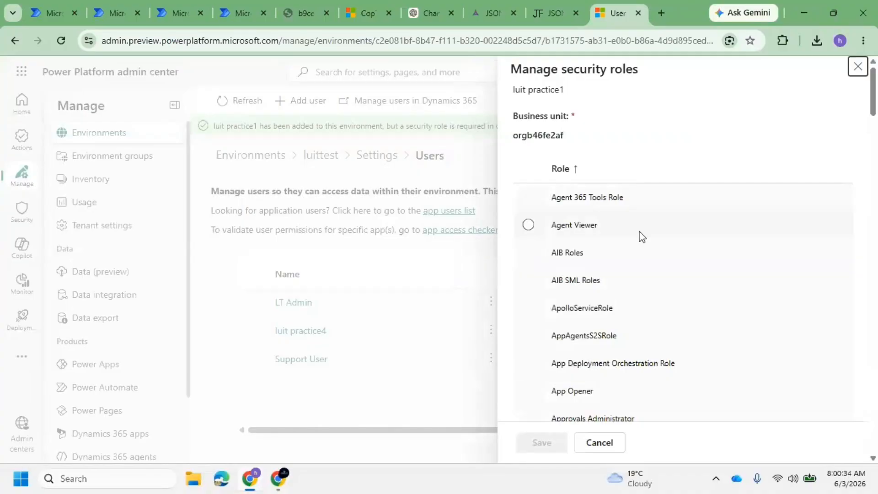
Give the luittest user System Administrator and System Customizer roles and save
{"action": "left_click_drag", "start_coordinate": [873, 91], "coordinate": [873, 387]}
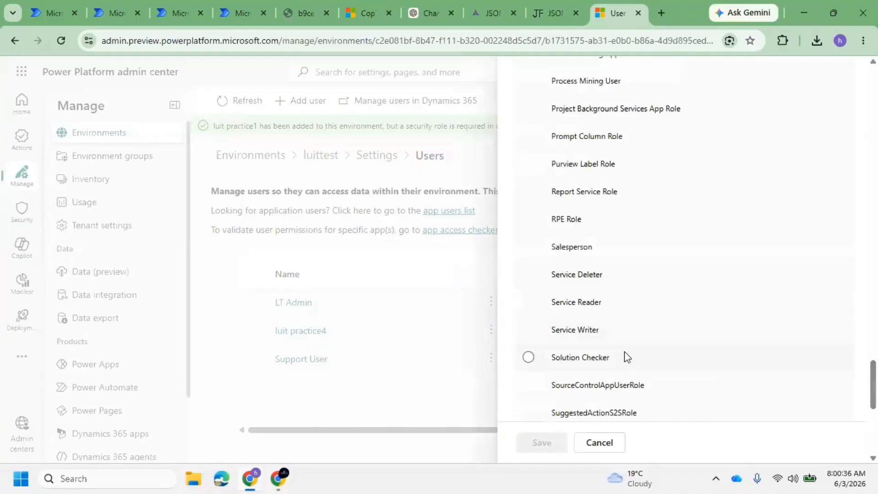
{"action": "scroll", "coordinate": [622, 353], "scroll_direction": "down", "scroll_amount": 6}
{"action": "left_click", "coordinate": [614, 282]}
{"action": "left_click", "coordinate": [615, 316]}
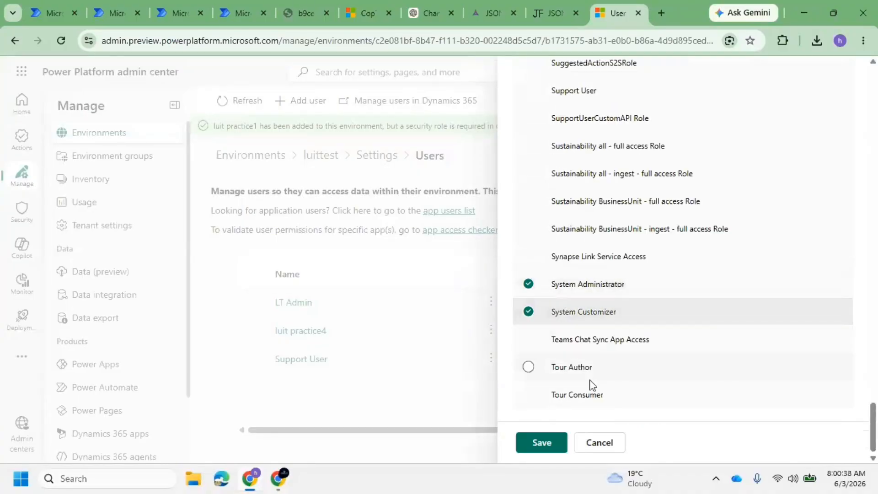
{"action": "left_click", "coordinate": [551, 449]}
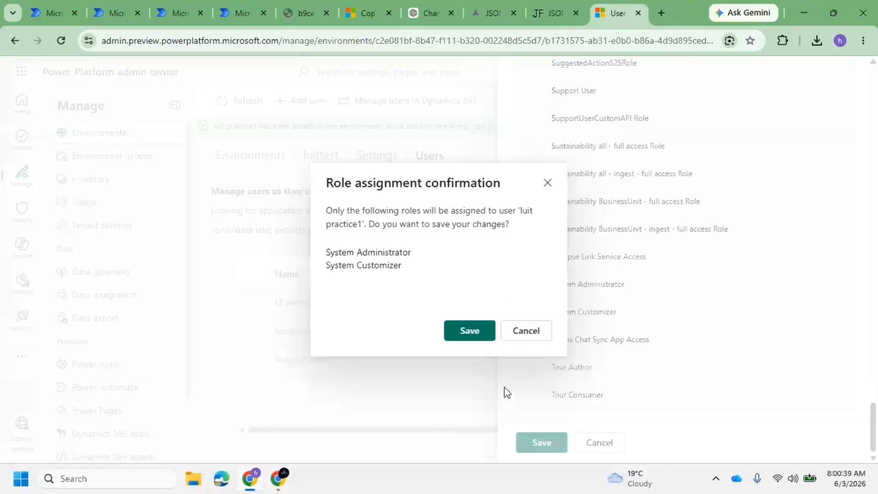
{"action": "left_click", "coordinate": [467, 332]}
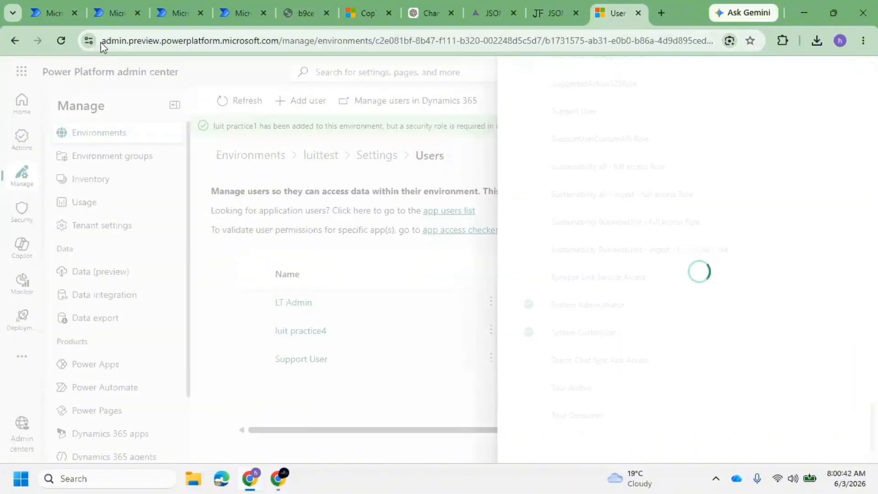
{"action": "left_click", "coordinate": [169, 11]}
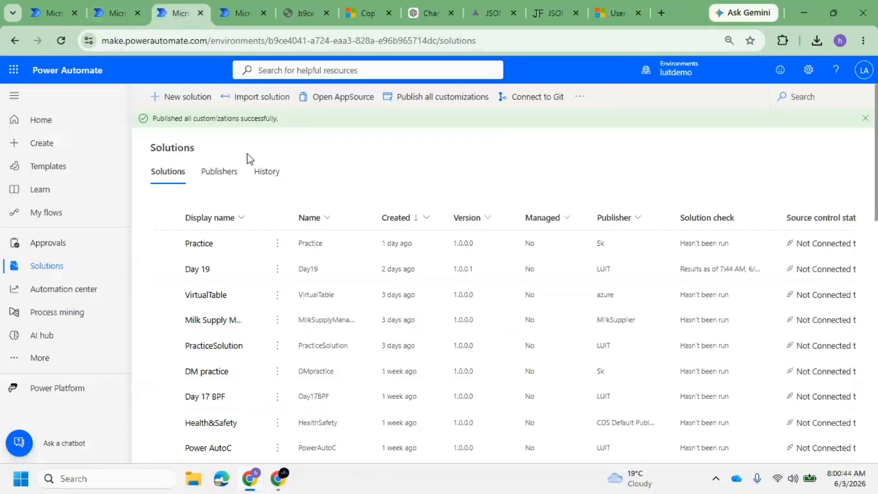
Export Day 19 from luitdemo as unmanaged version 1.0.0.2, skipping the solution checker
{"action": "left_click", "coordinate": [164, 270]}
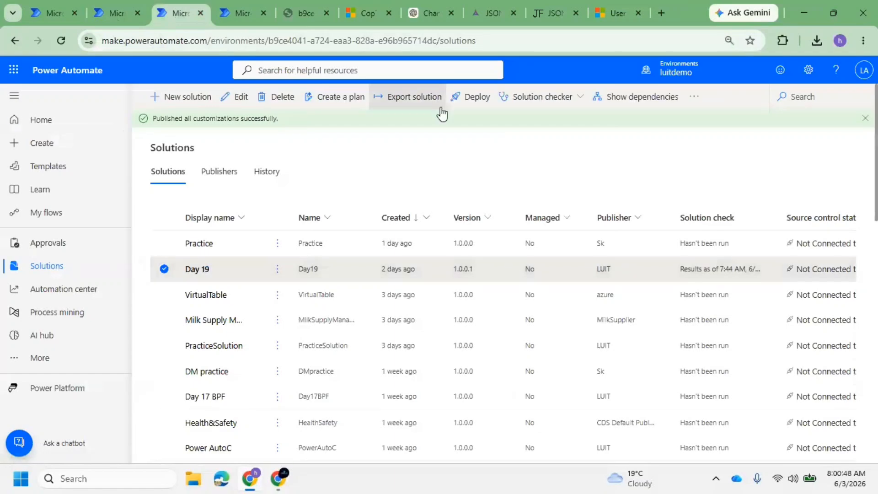
{"action": "left_click", "coordinate": [404, 100]}
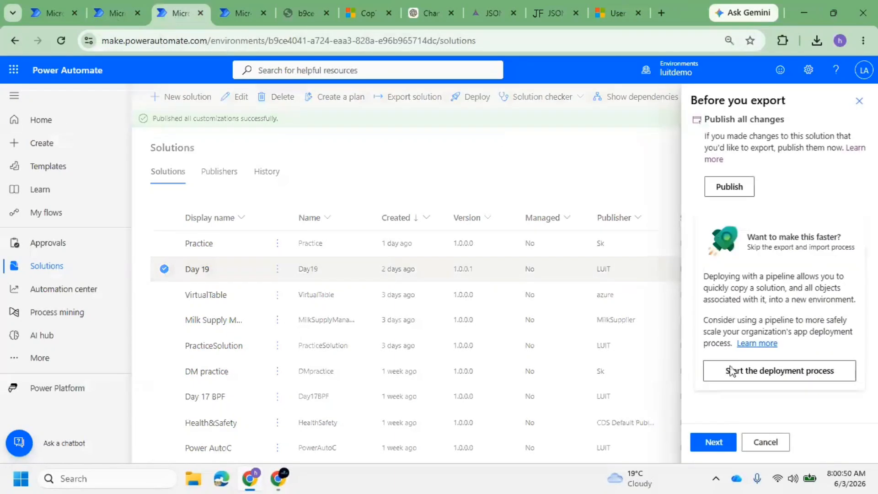
{"action": "left_click", "coordinate": [714, 442]}
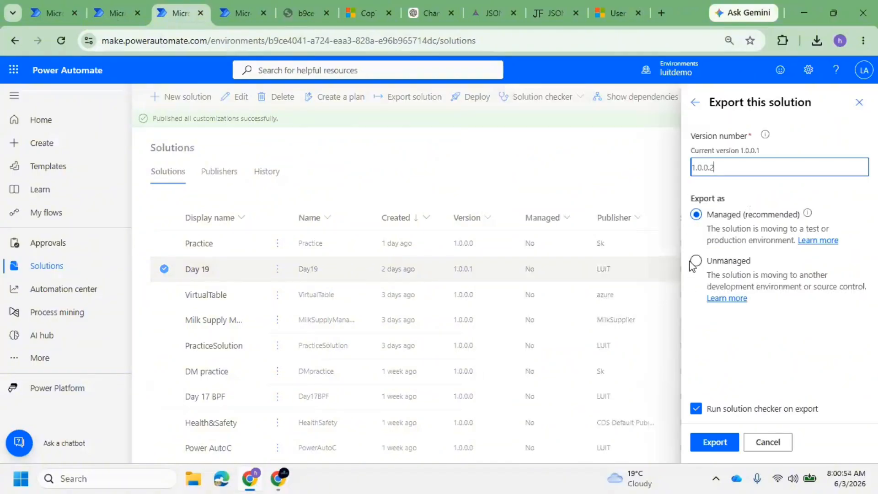
{"action": "left_click", "coordinate": [701, 259]}
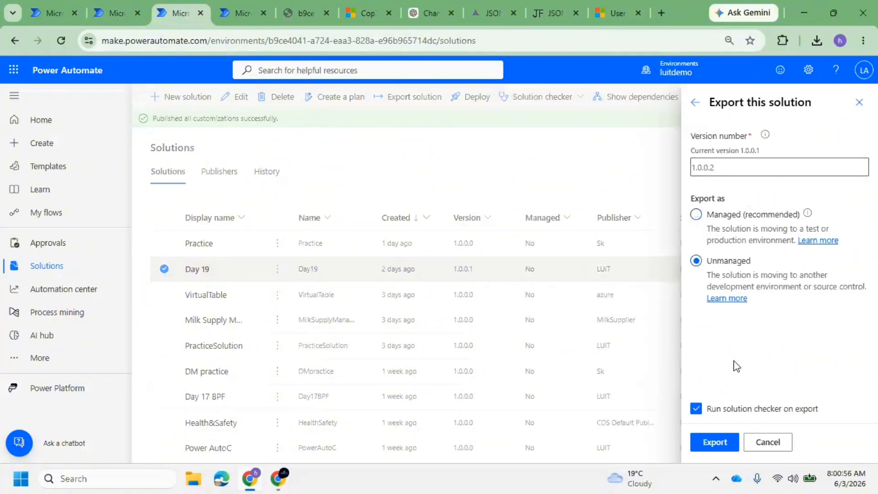
{"action": "left_click", "coordinate": [696, 408]}
{"action": "left_click", "coordinate": [711, 441]}
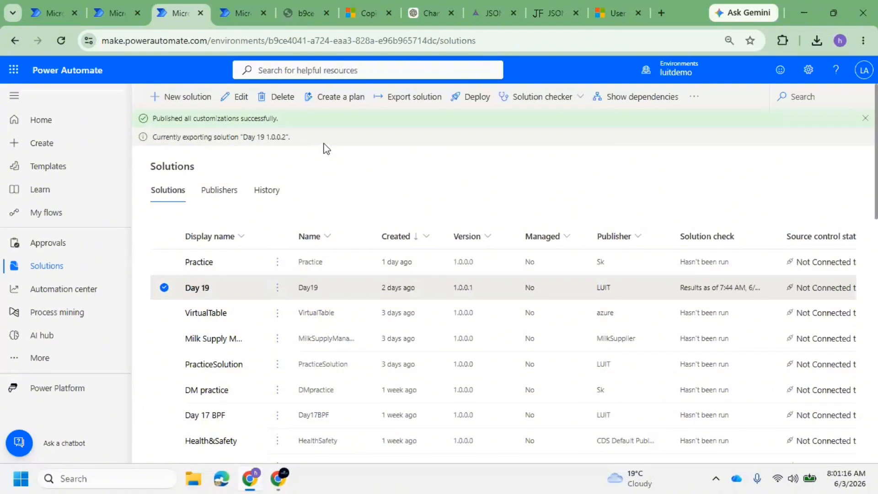
Refresh luitprod's Solutions list and download Day19_1_0_0_2.zip from luitdemo's export banner
{"action": "left_click", "coordinate": [241, 14]}
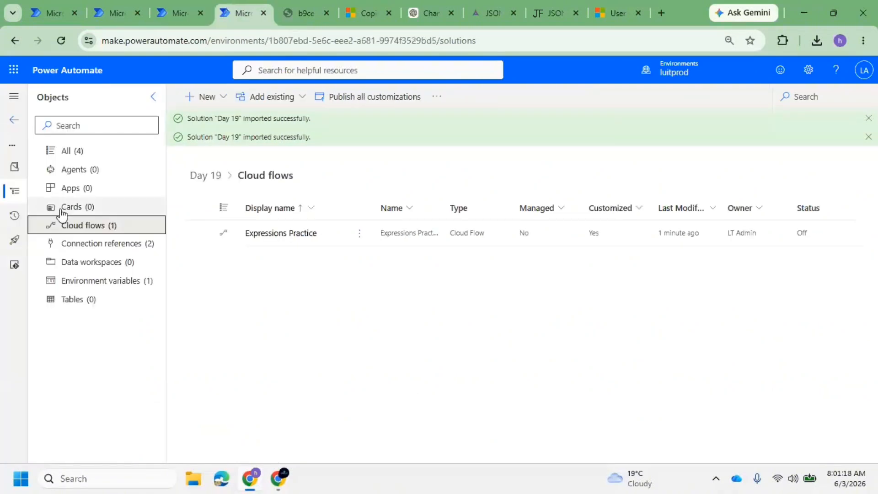
{"action": "left_click", "coordinate": [22, 122]}
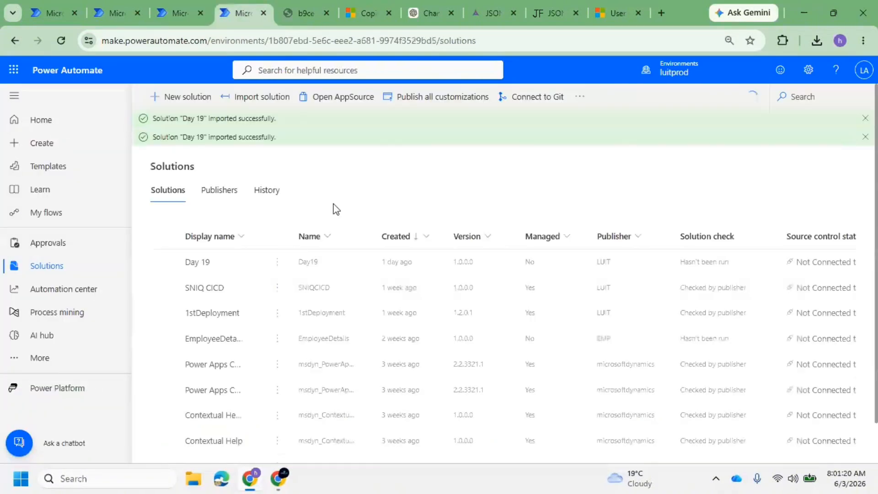
{"action": "left_click", "coordinate": [59, 40]}
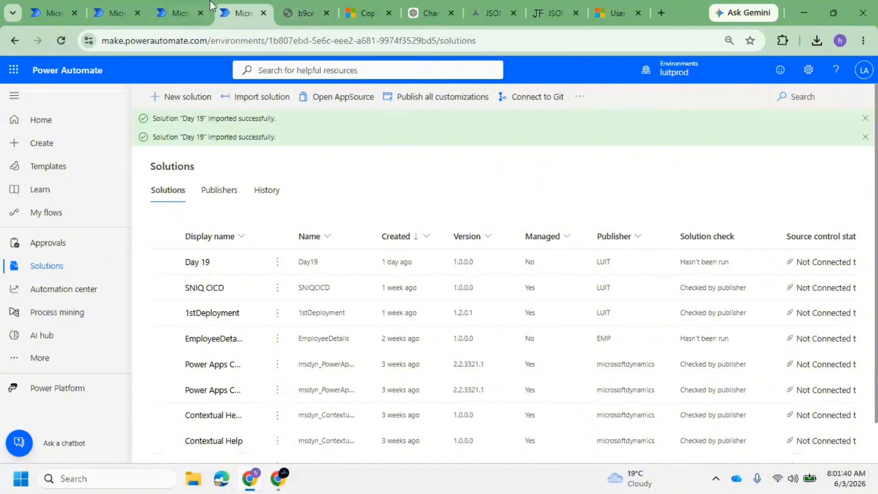
{"action": "left_click", "coordinate": [170, 8]}
{"action": "left_click", "coordinate": [818, 139]}
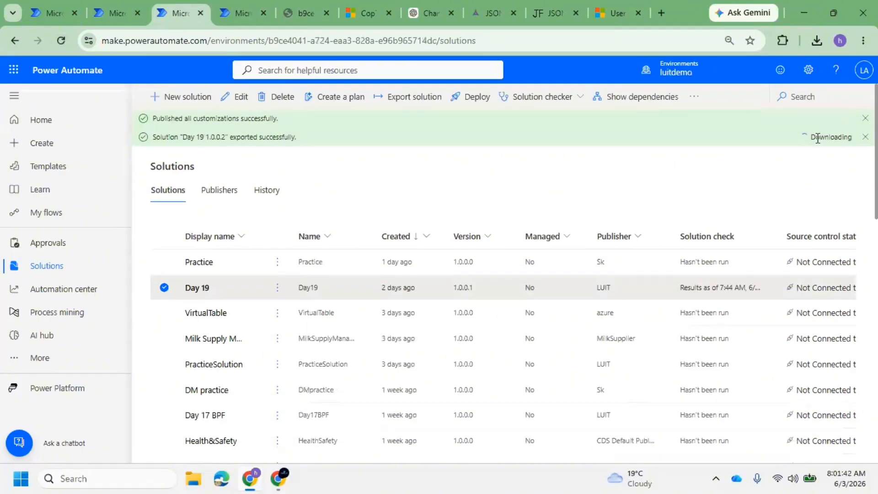
{"action": "left_click", "coordinate": [243, 13]}
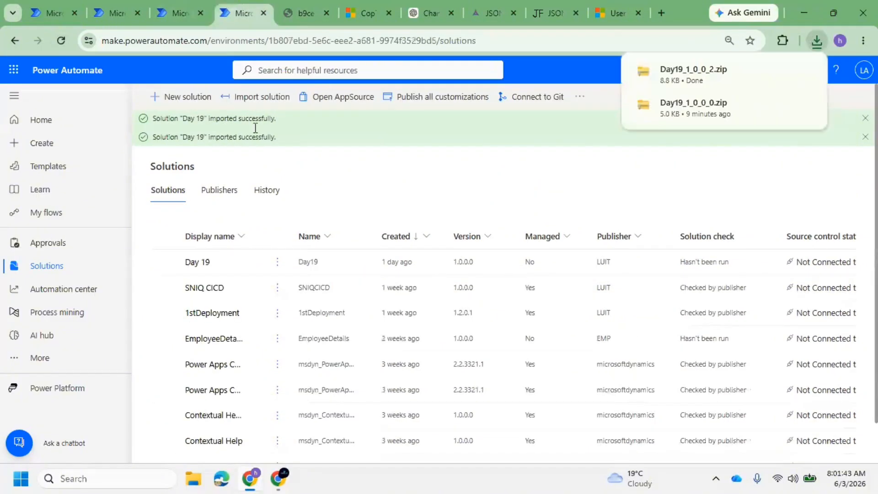
Load the Day19_1_0_0_2 solution file into a new import in luitprod
{"action": "left_click", "coordinate": [275, 98]}
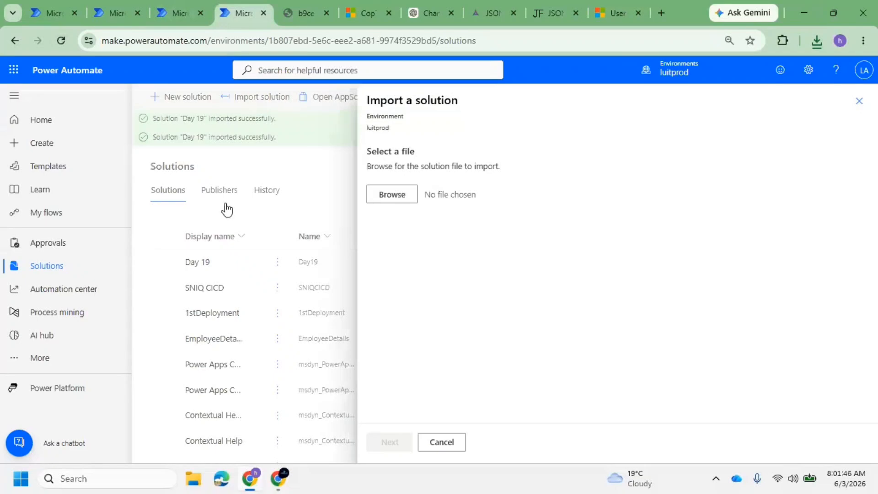
{"action": "left_click", "coordinate": [395, 195]}
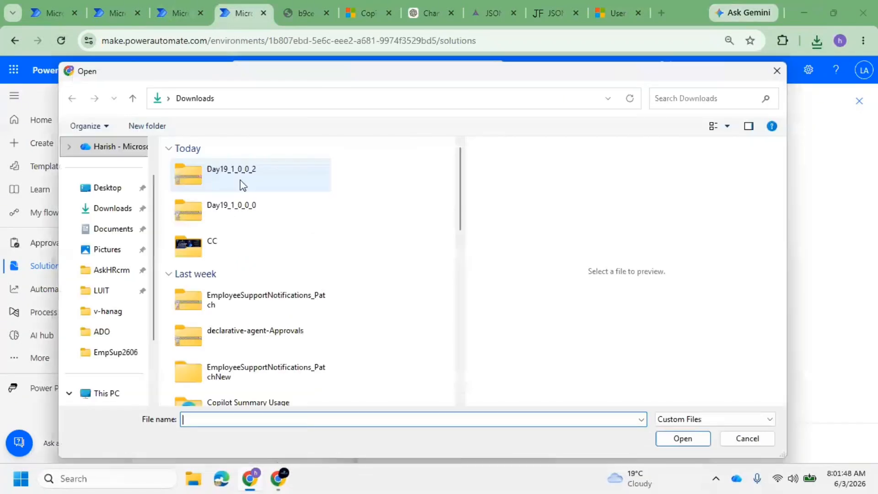
{"action": "left_click", "coordinate": [241, 175]}
{"action": "left_click", "coordinate": [683, 438]}
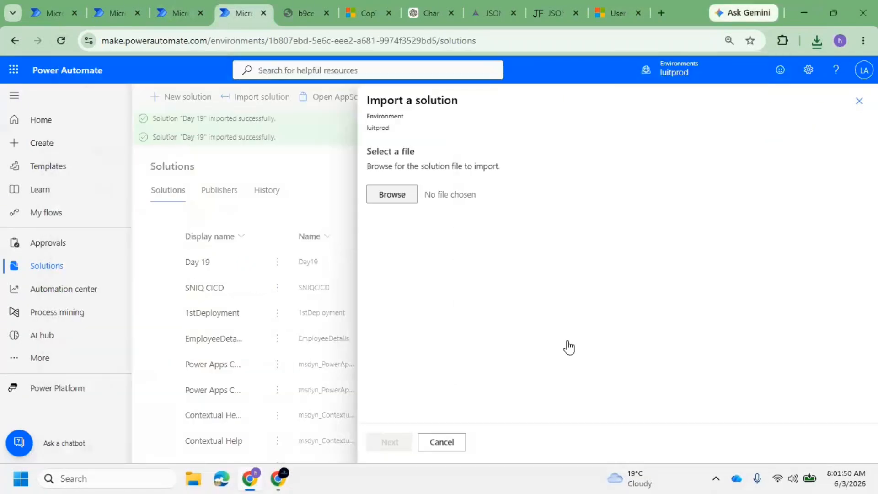
{"action": "left_click", "coordinate": [394, 442]}
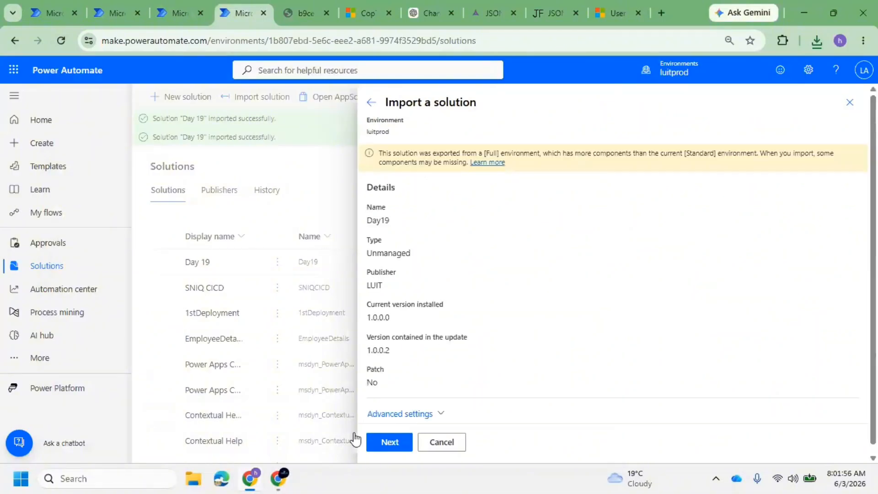
Review advanced settings, connections and environment variables, then submit the Day 19 update import
{"action": "left_click", "coordinate": [441, 414]}
{"action": "scroll", "coordinate": [423, 410], "scroll_direction": "down", "scroll_amount": 2}
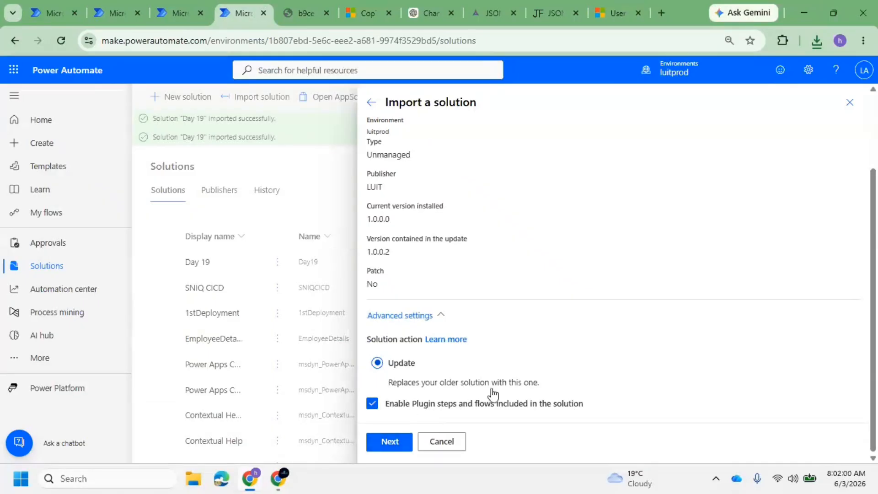
{"action": "left_click", "coordinate": [389, 442]}
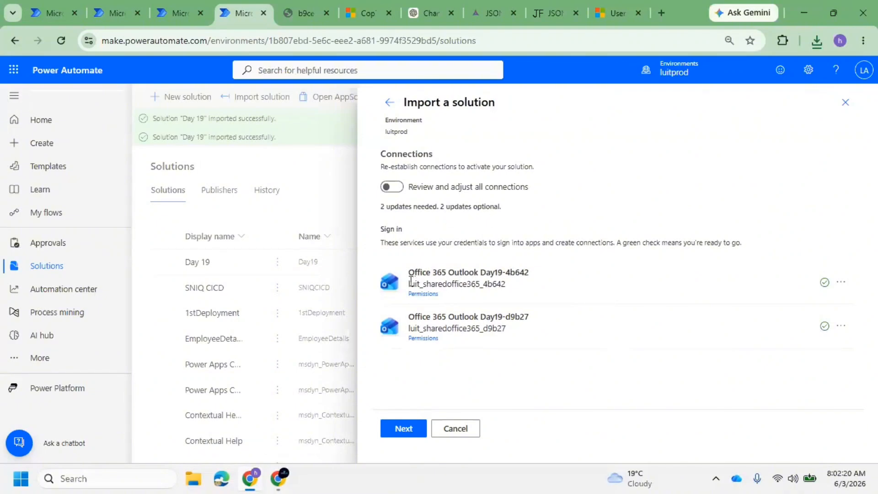
{"action": "left_click_drag", "start_coordinate": [410, 281], "coordinate": [483, 282]}
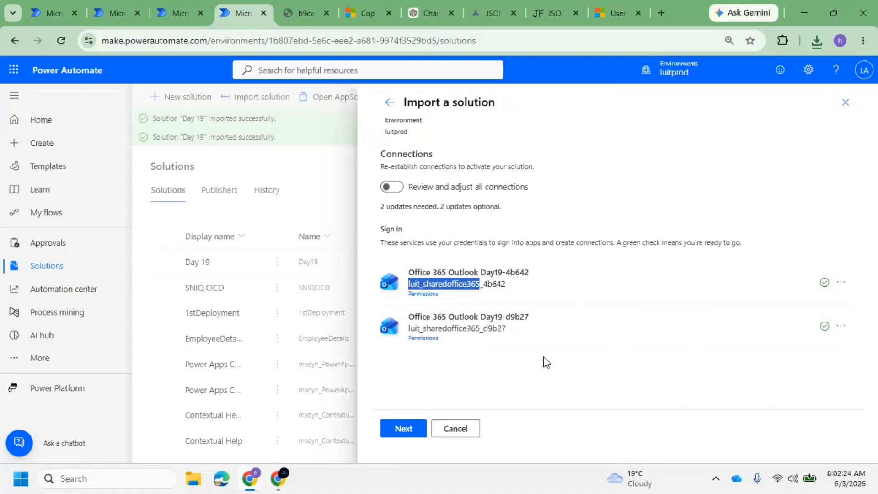
{"action": "left_click", "coordinate": [404, 430]}
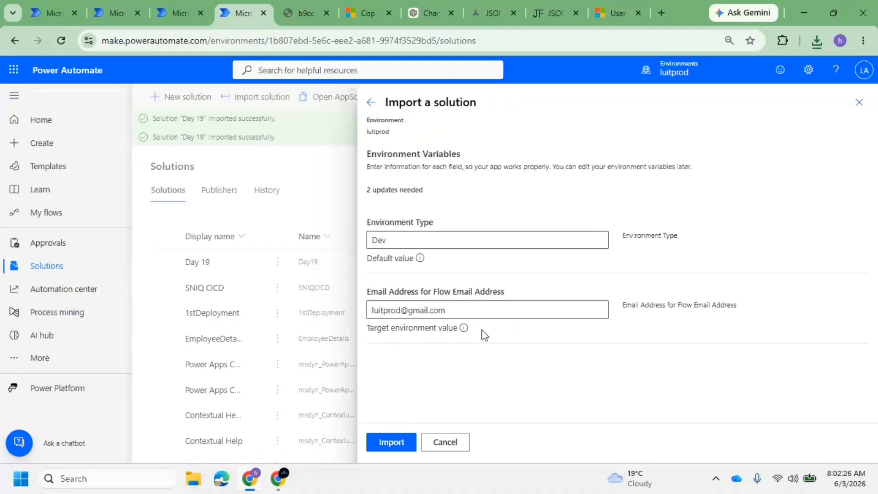
{"action": "left_click", "coordinate": [391, 442]}
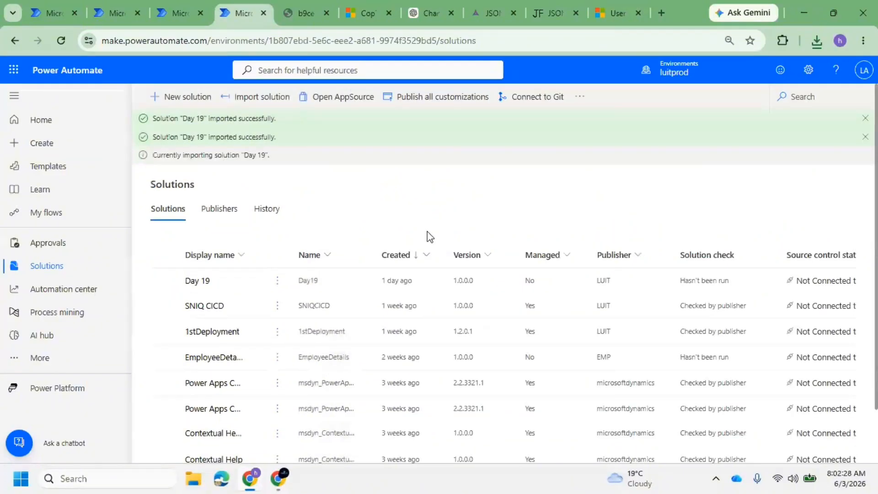
Pin Connections to the left navigation, check the Outlook connections, and return to Solutions
{"action": "left_click", "coordinate": [47, 363]}
{"action": "left_click", "coordinate": [293, 356]}
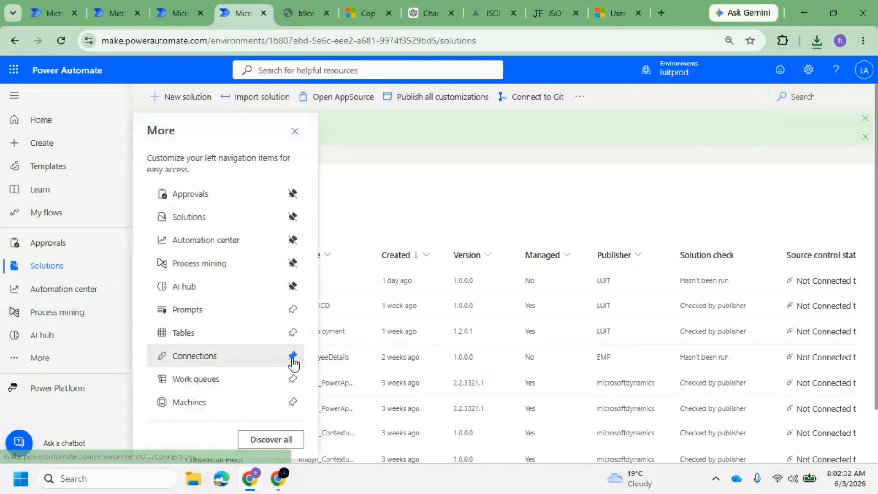
{"action": "left_click", "coordinate": [59, 359]}
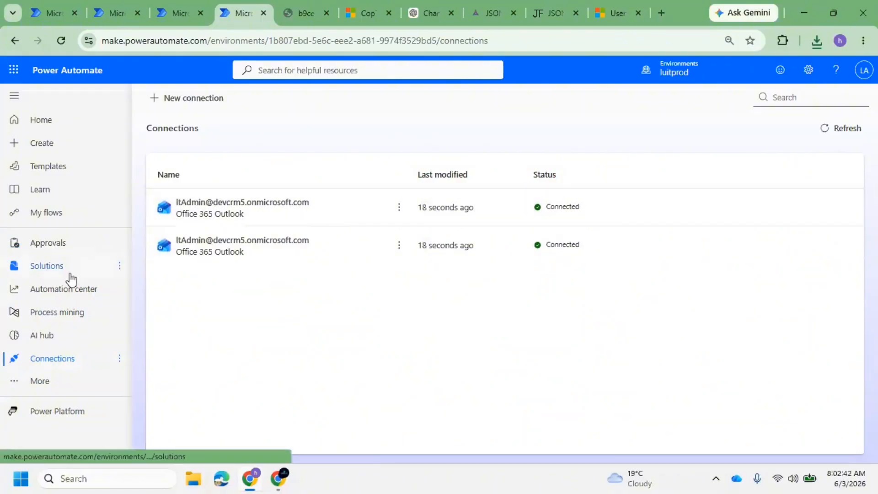
{"action": "left_click", "coordinate": [54, 275]}
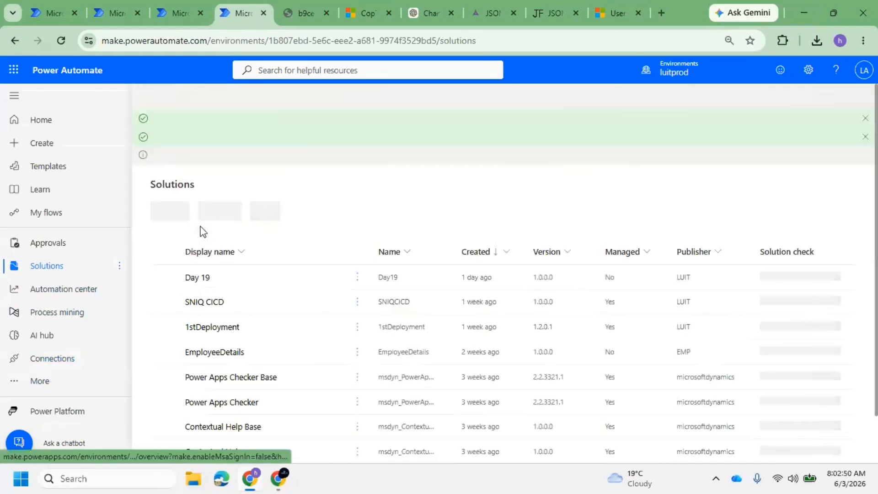
List Day 19's connection references in luitprod and compare the Dataverse reference's name with luitdemo
{"action": "left_click", "coordinate": [199, 278]}
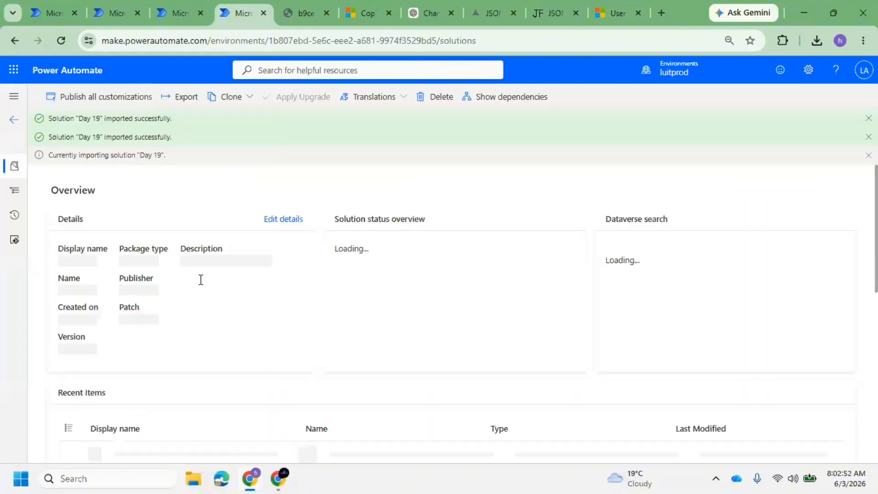
{"action": "left_click", "coordinate": [18, 197]}
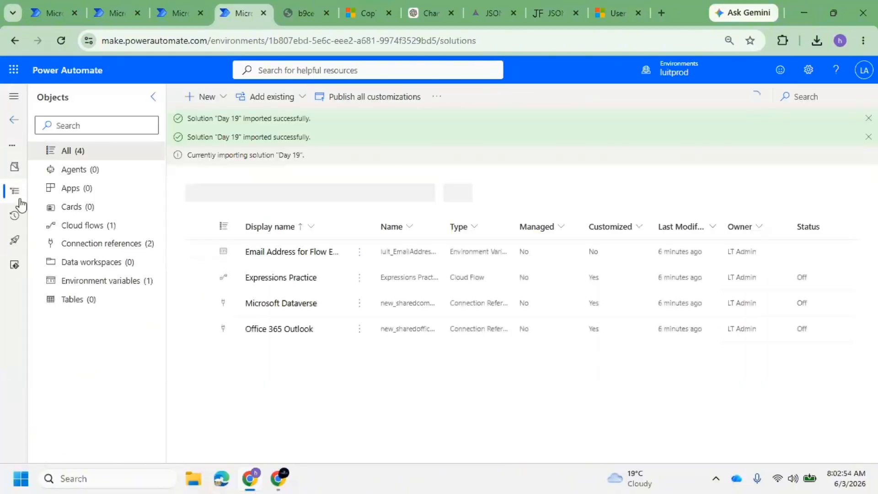
{"action": "left_click", "coordinate": [111, 245]}
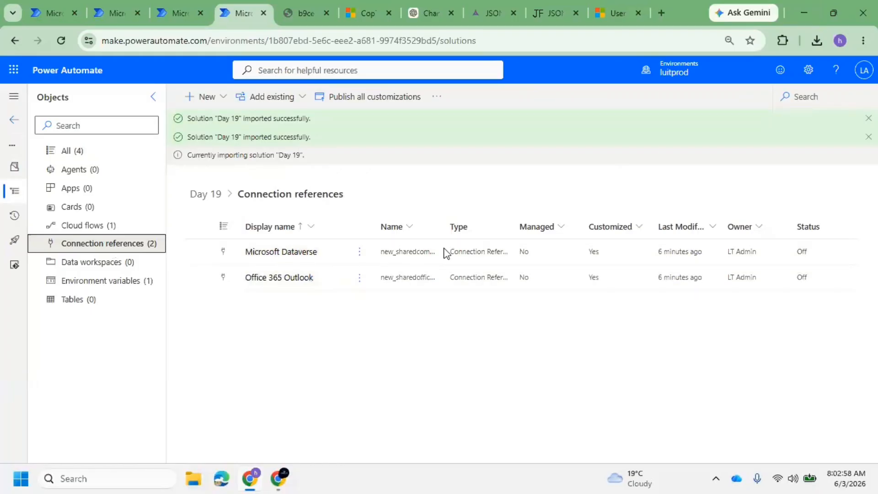
{"action": "left_click_drag", "start_coordinate": [445, 234], "coordinate": [544, 241]}
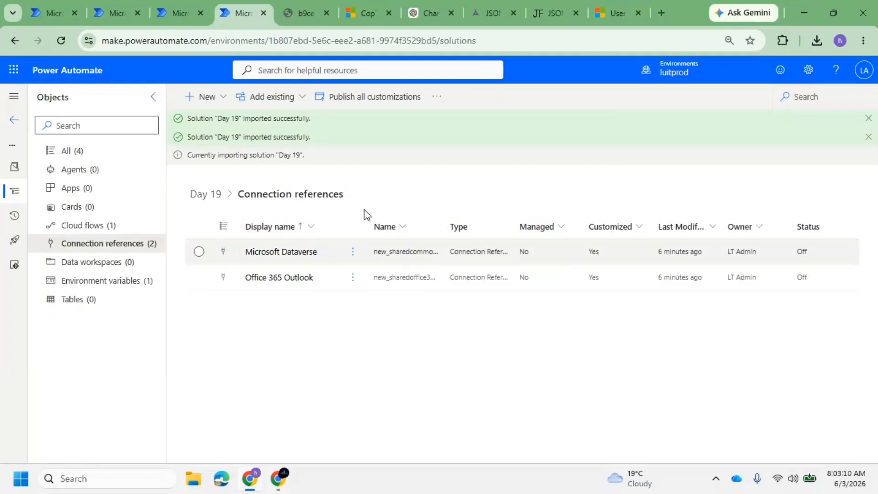
{"action": "left_click", "coordinate": [117, 15]}
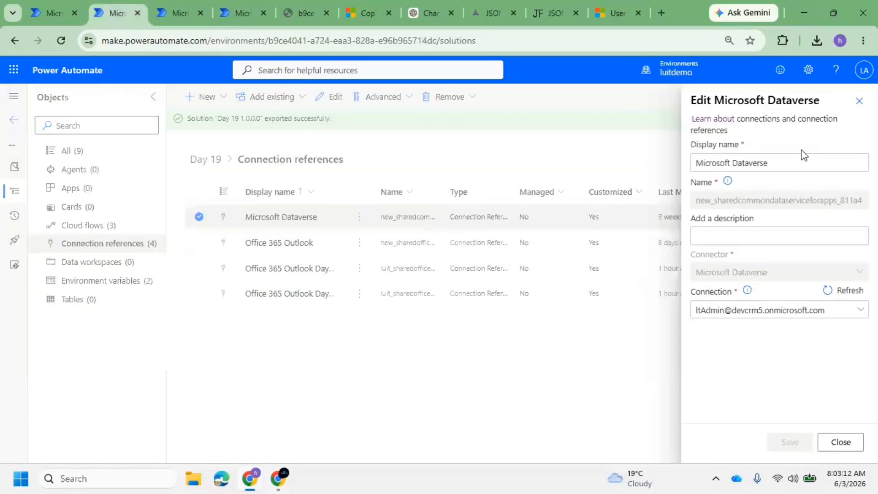
{"action": "double_click", "coordinate": [818, 201]}
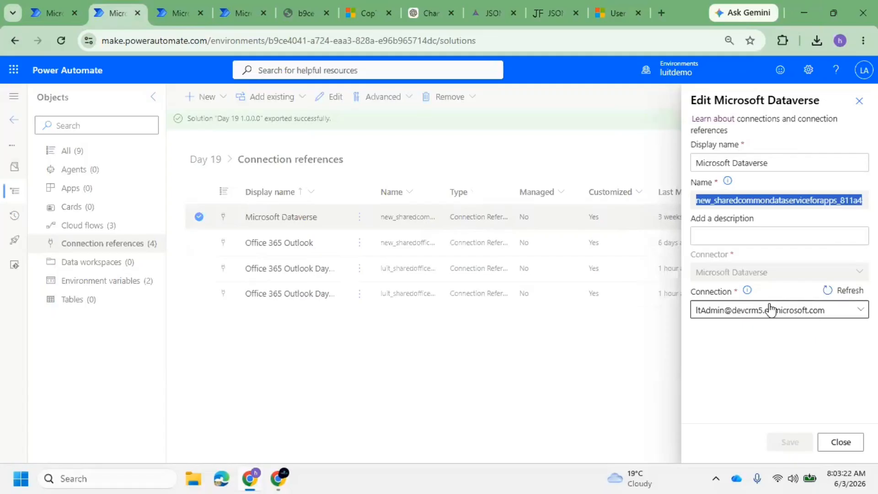
{"action": "left_click", "coordinate": [240, 21]}
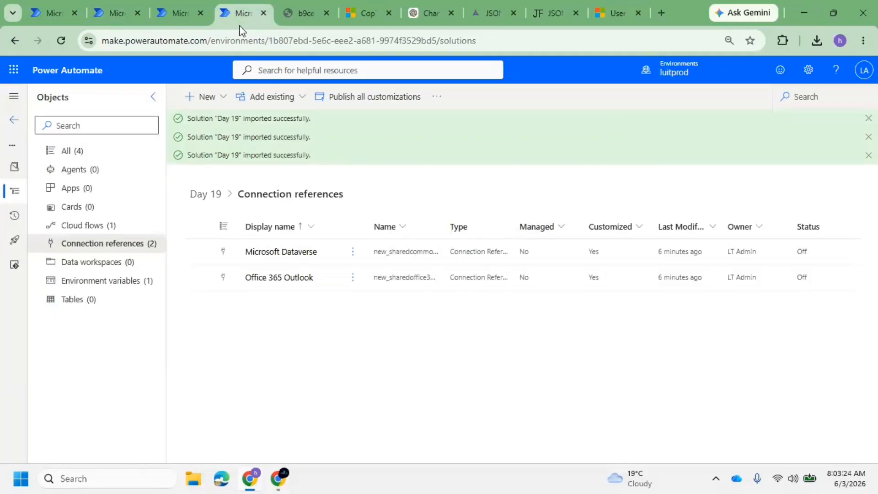
Inspect the Microsoft Dataverse reference's available connections, close it unchanged, and return to Solutions
{"action": "left_click", "coordinate": [213, 253]}
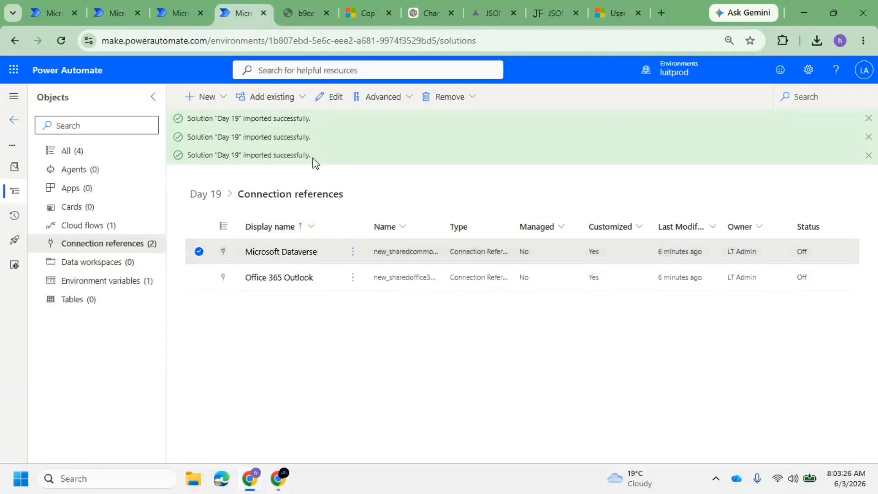
{"action": "left_click", "coordinate": [322, 105]}
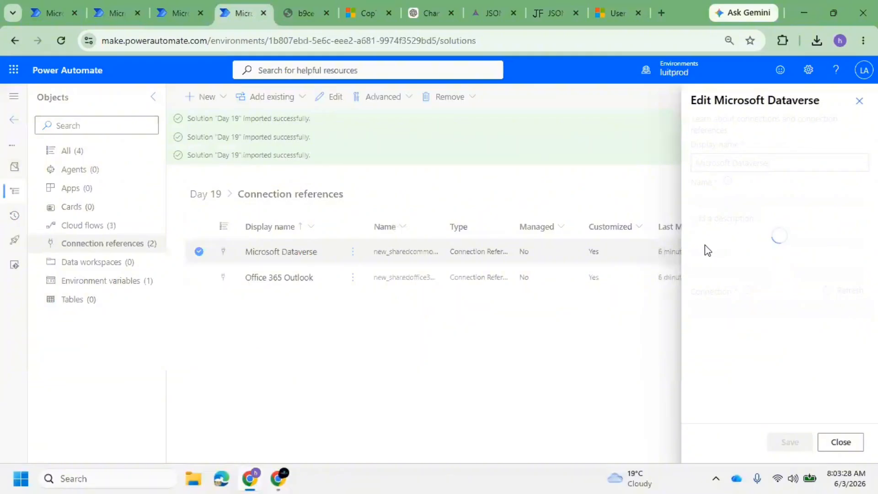
{"action": "left_click", "coordinate": [806, 310]}
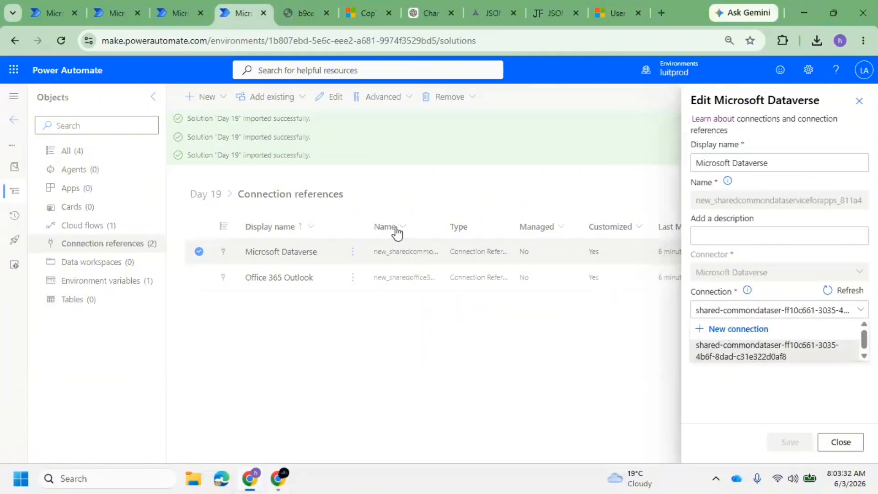
{"action": "left_click", "coordinate": [859, 102]}
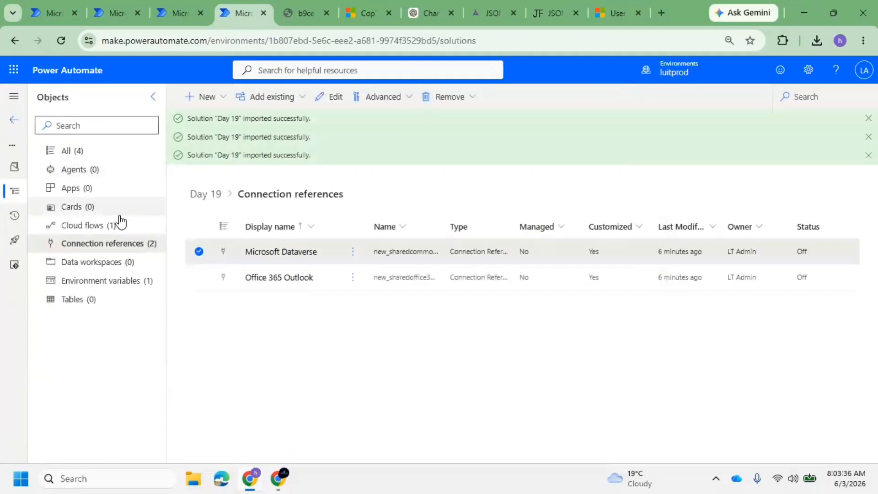
{"action": "left_click", "coordinate": [101, 157]}
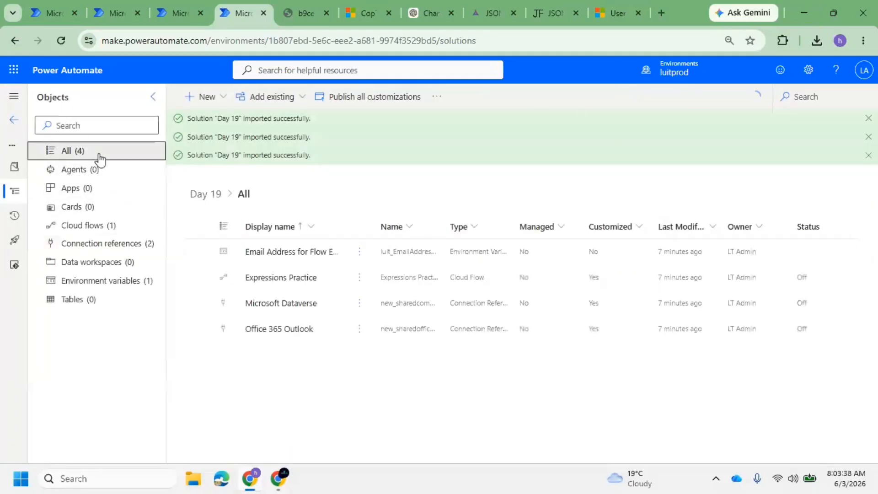
{"action": "left_click", "coordinate": [11, 125]}
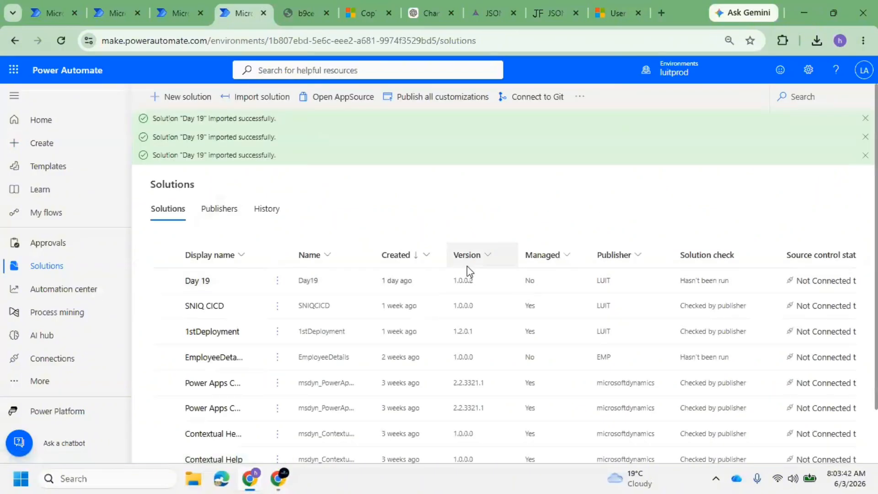
Show the Cloud flows (3) in luitprod's Day 19 solution objects
{"action": "left_click", "coordinate": [202, 282]}
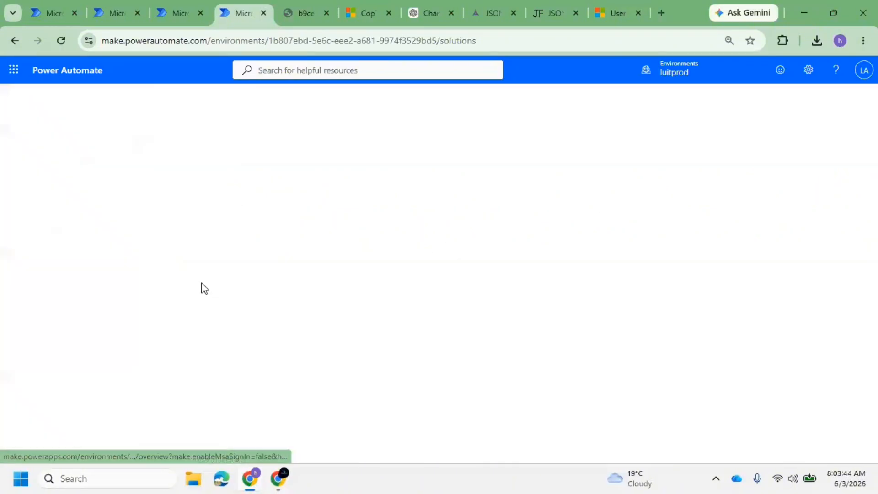
{"action": "left_click", "coordinate": [13, 194]}
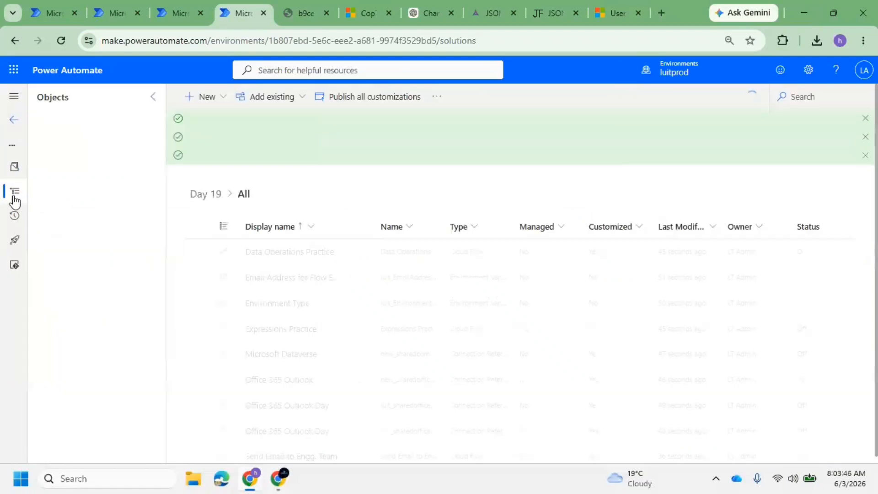
{"action": "left_click", "coordinate": [107, 229]}
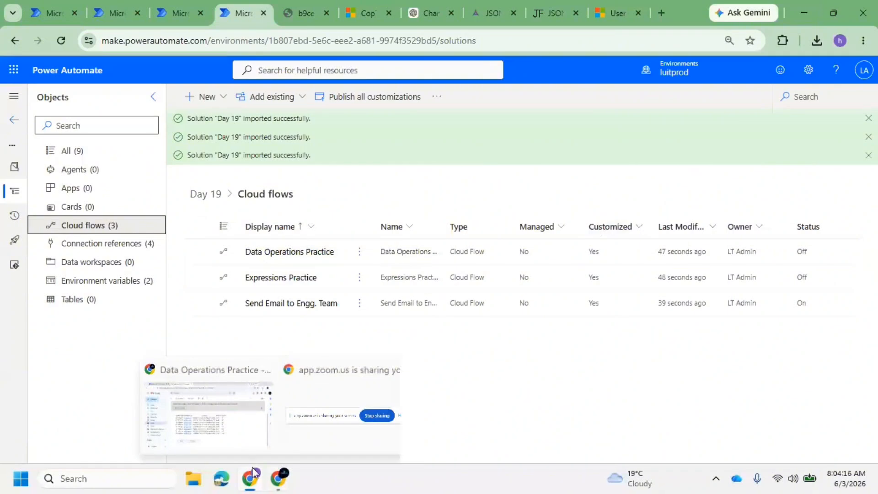
Switch to the Data Operations Practice window from the taskbar
{"action": "mouse_move", "coordinate": [254, 476]}
{"action": "left_click", "coordinate": [258, 412]}
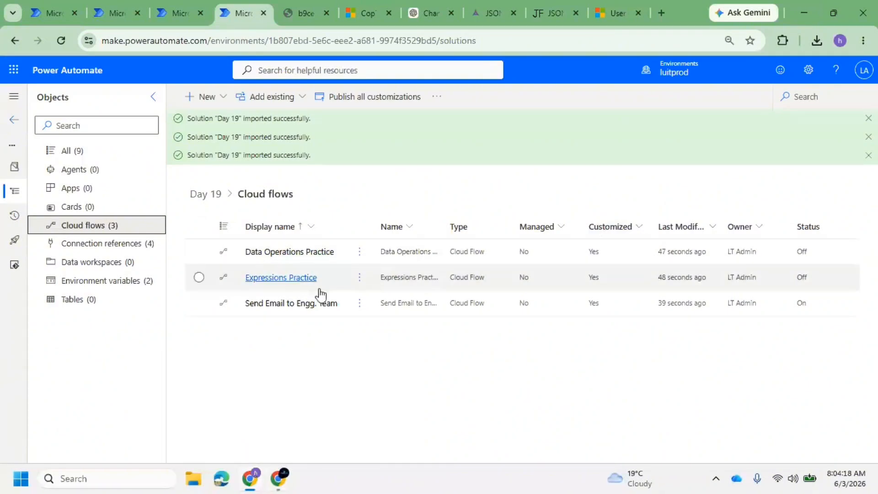
{"action": "mouse_move", "coordinate": [282, 478]}
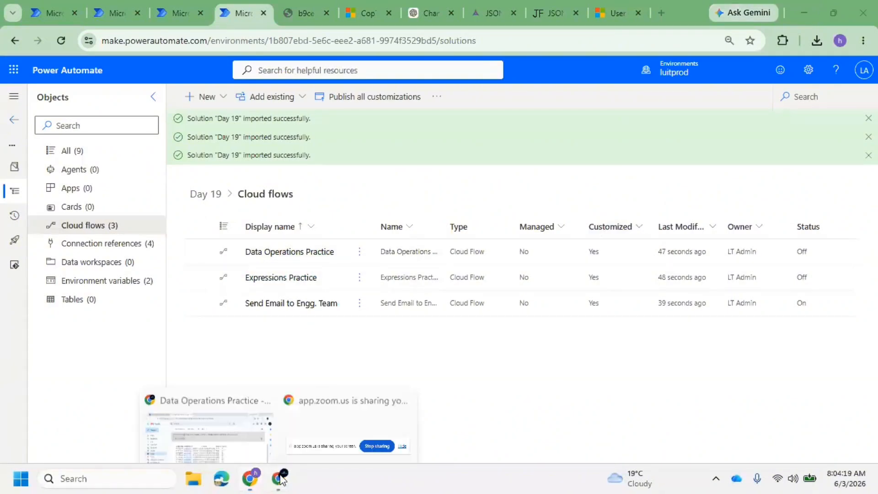
{"action": "left_click", "coordinate": [200, 412]}
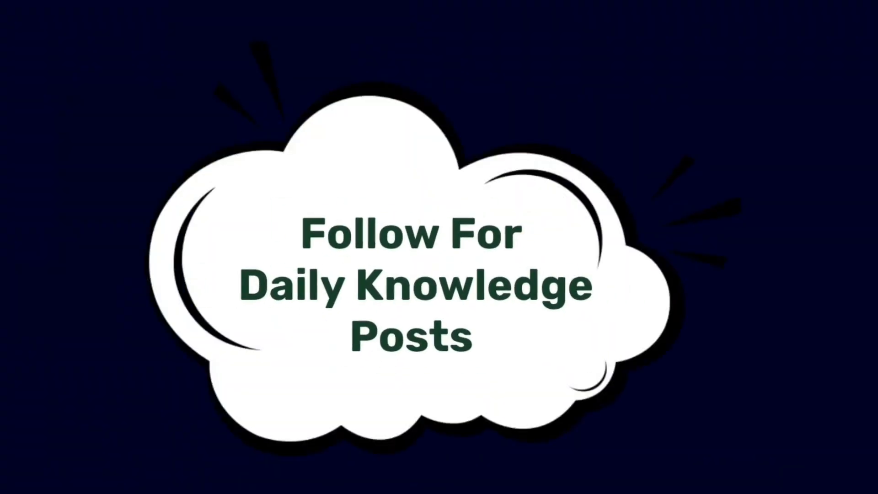